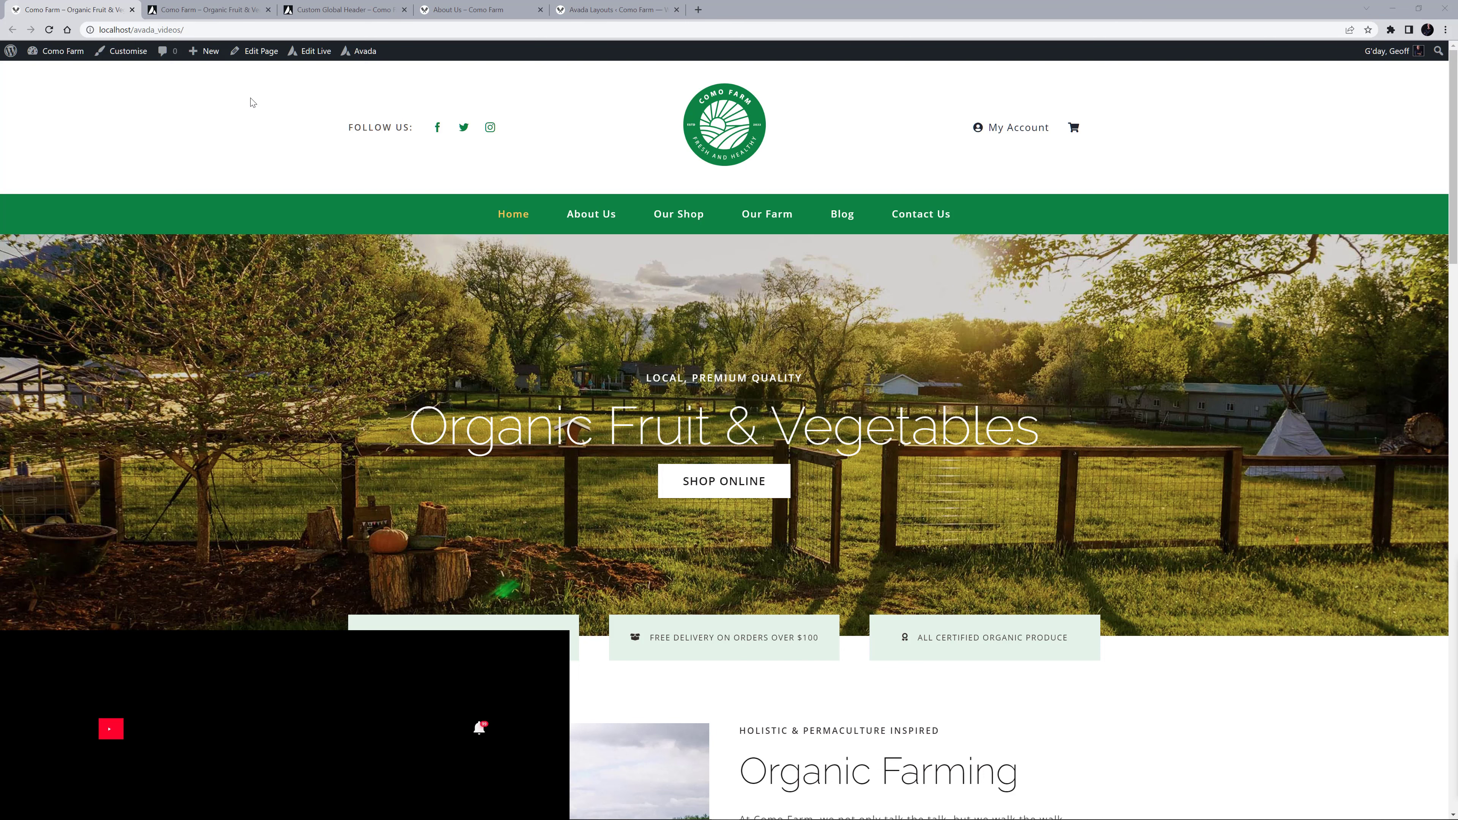
- Clear the lightness adjustment on the home page grass section separator's global background color and save the page
{"action": "left_click", "coordinate": [220, 15]}
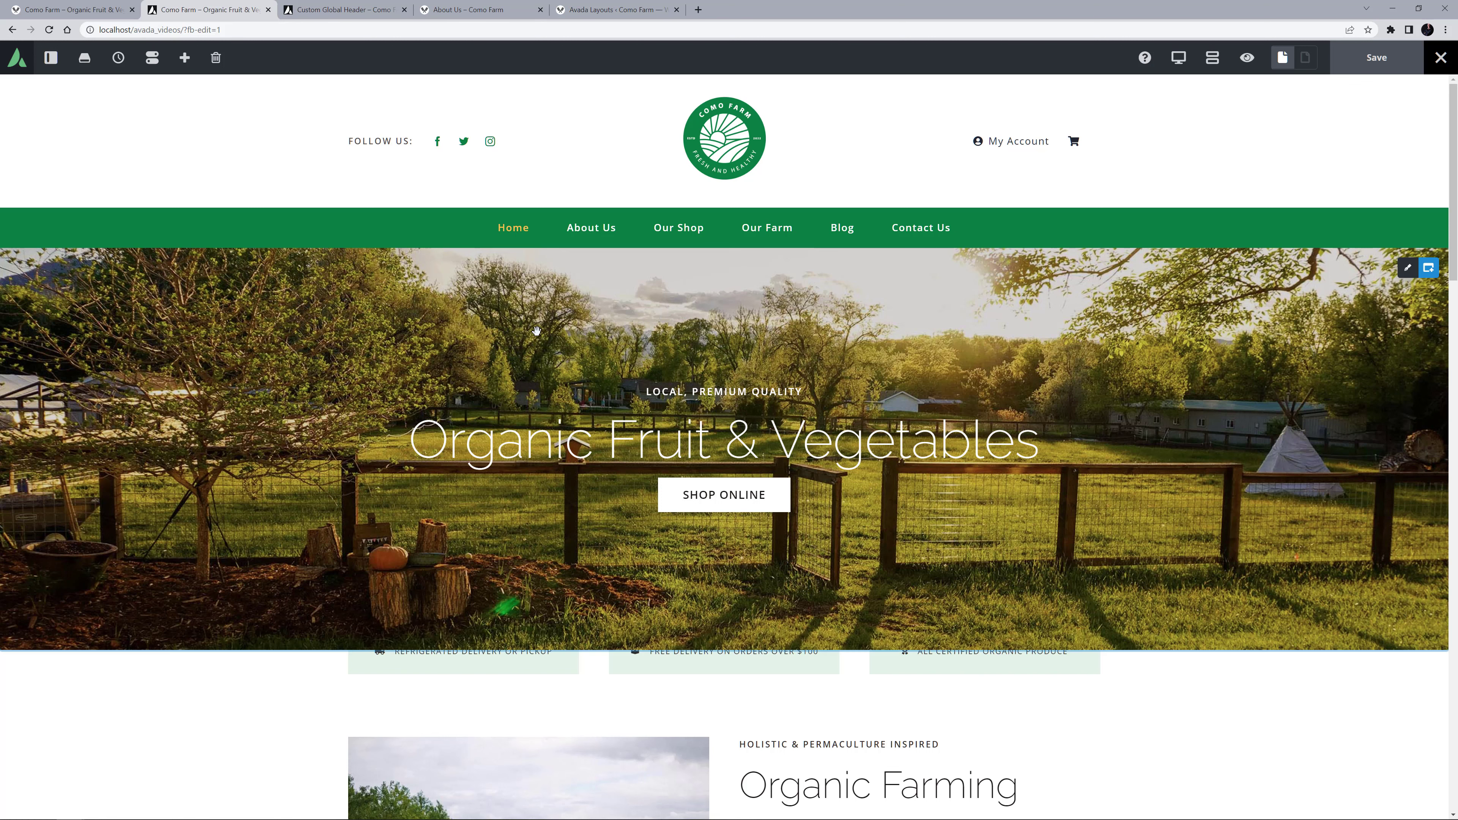
{"action": "scroll", "coordinate": [614, 376], "scroll_direction": "down", "scroll_amount": 5}
{"action": "scroll", "coordinate": [607, 432], "scroll_direction": "down", "scroll_amount": 2}
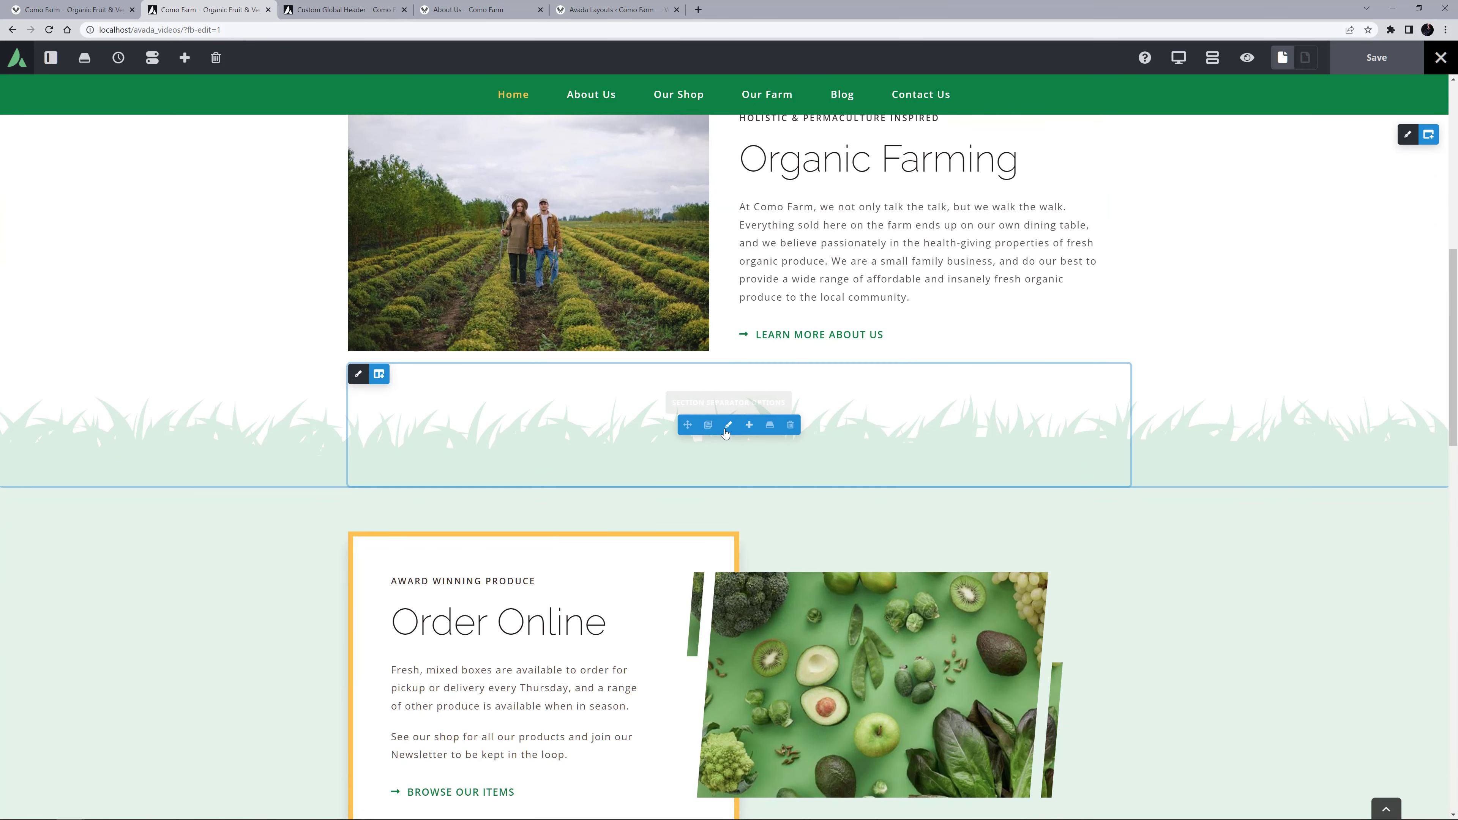
{"action": "left_click", "coordinate": [727, 425]}
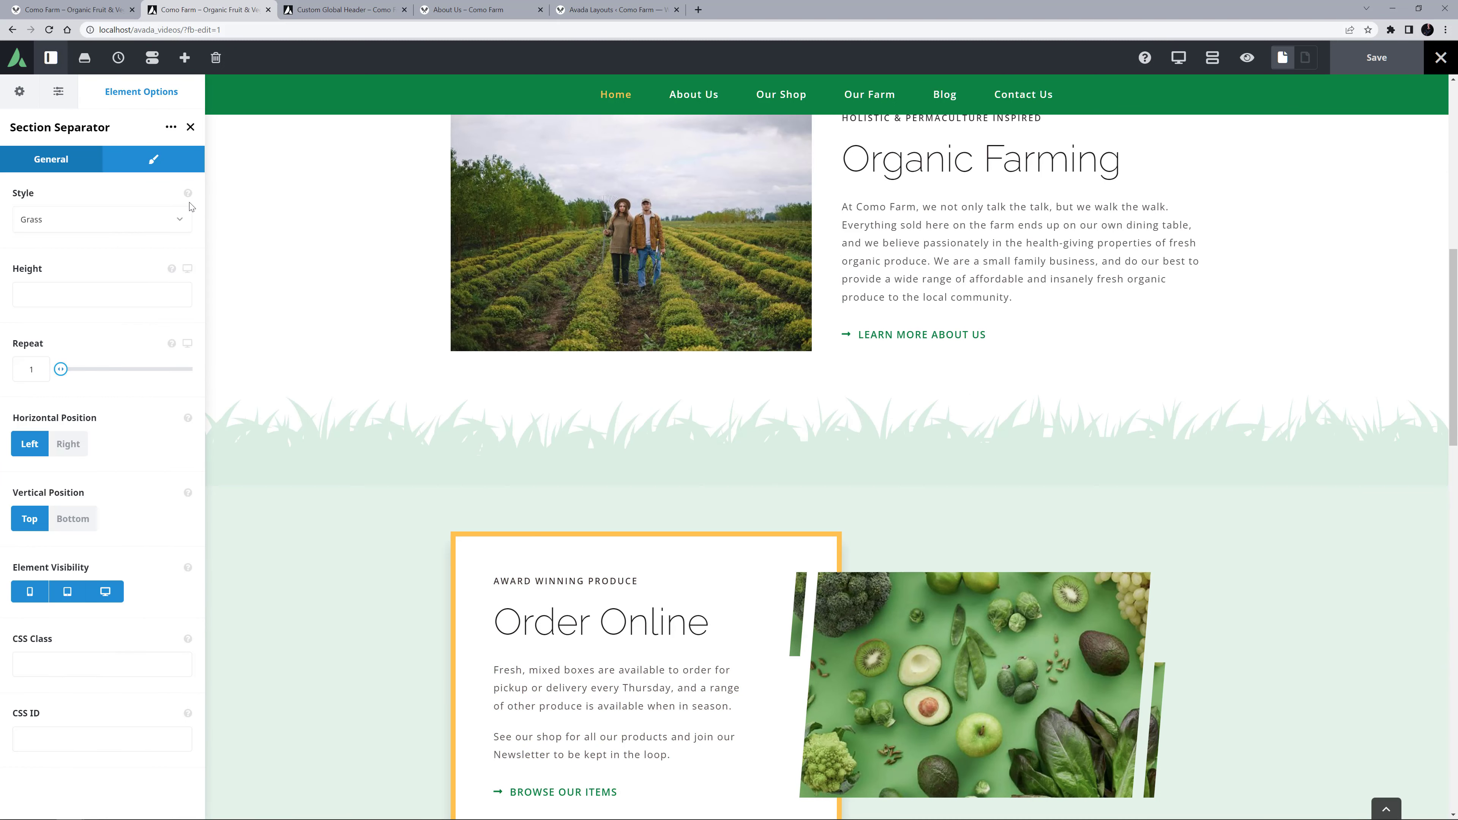
{"action": "left_click", "coordinate": [154, 161]}
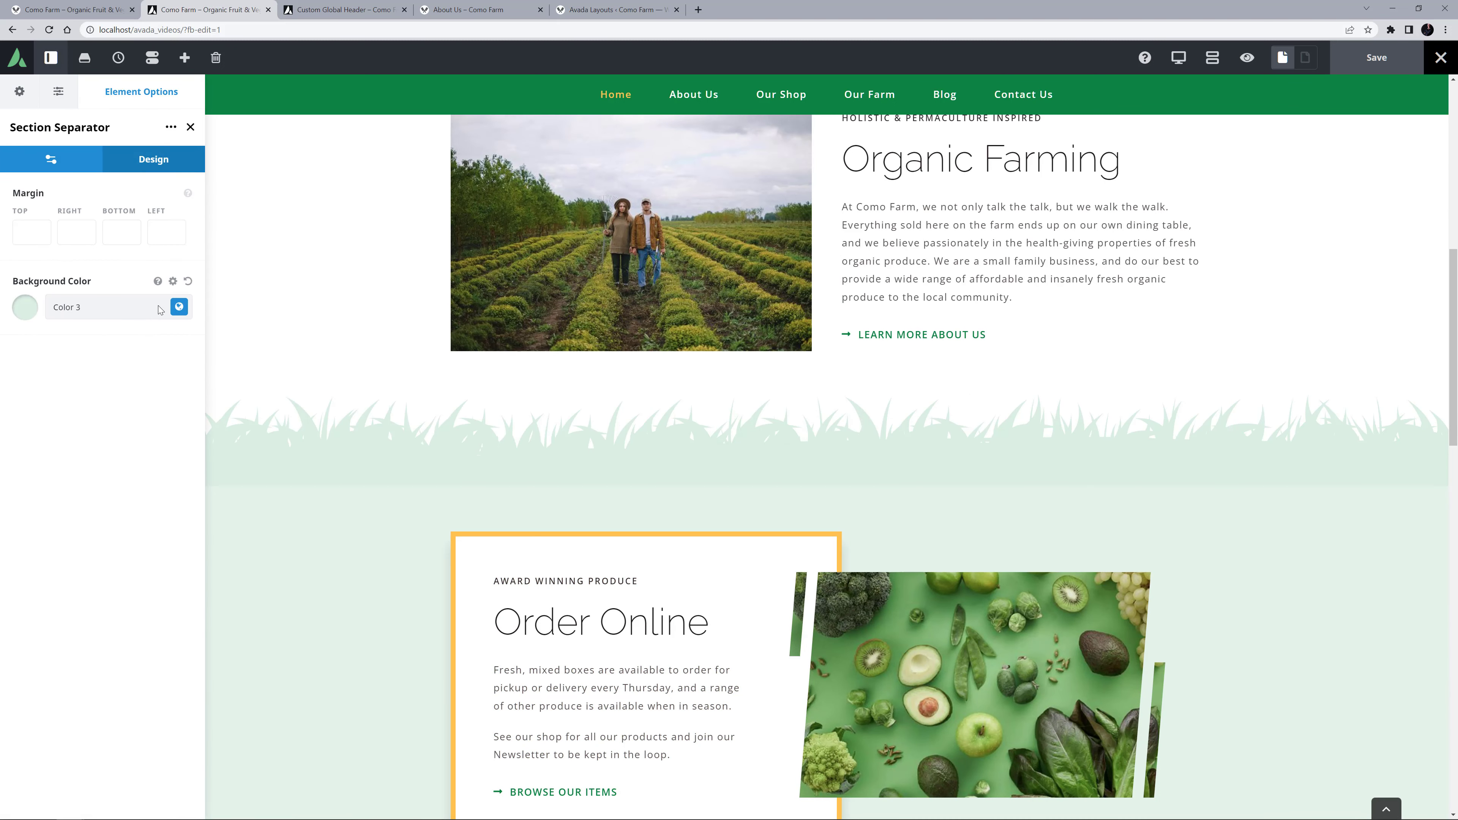
{"action": "left_click", "coordinate": [178, 307]}
{"action": "double_click", "coordinate": [115, 402]}
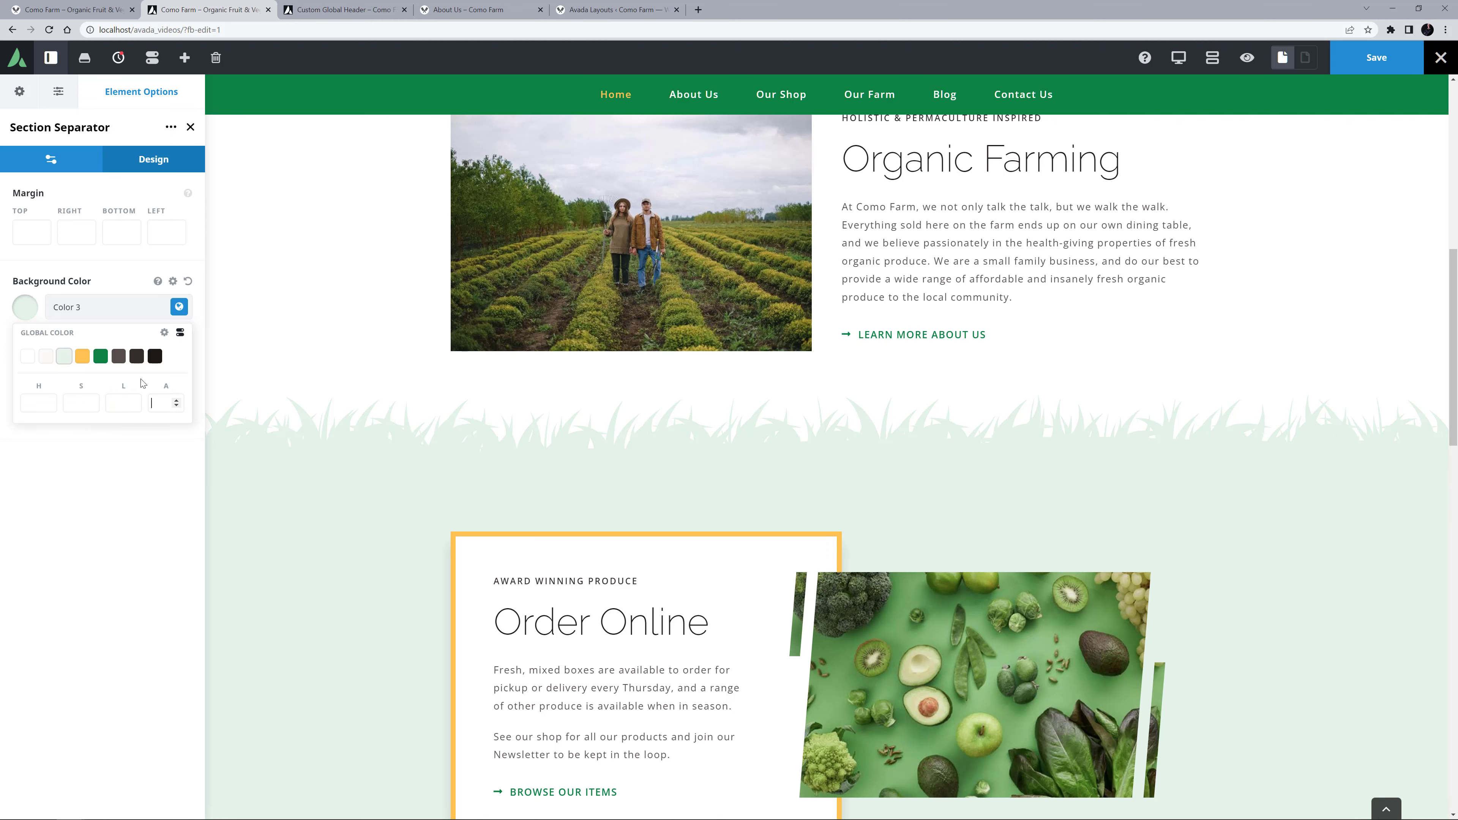
{"action": "scroll", "coordinate": [1333, 201], "scroll_direction": "up", "scroll_amount": 10}
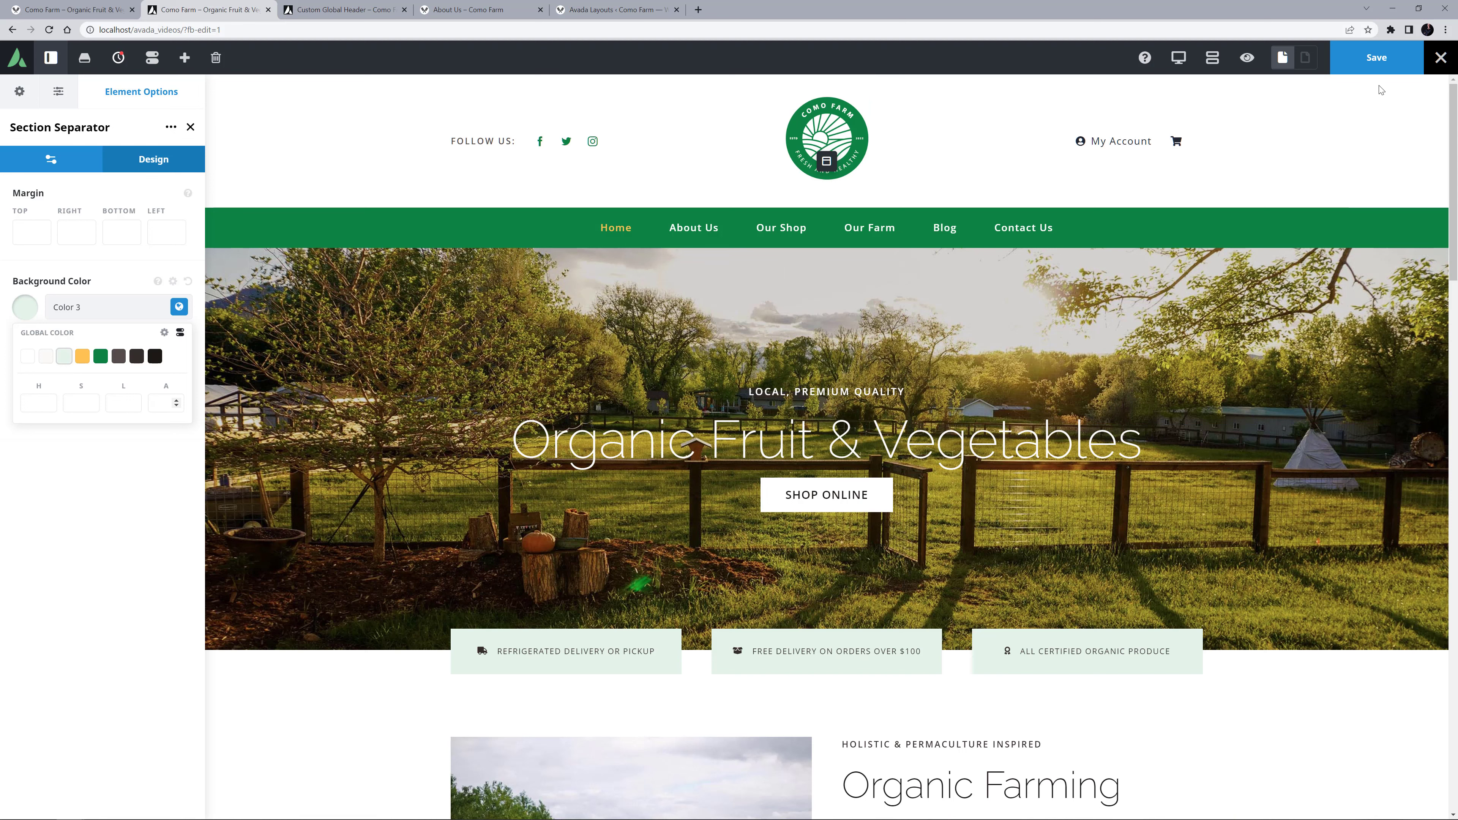
{"action": "left_click", "coordinate": [1377, 57]}
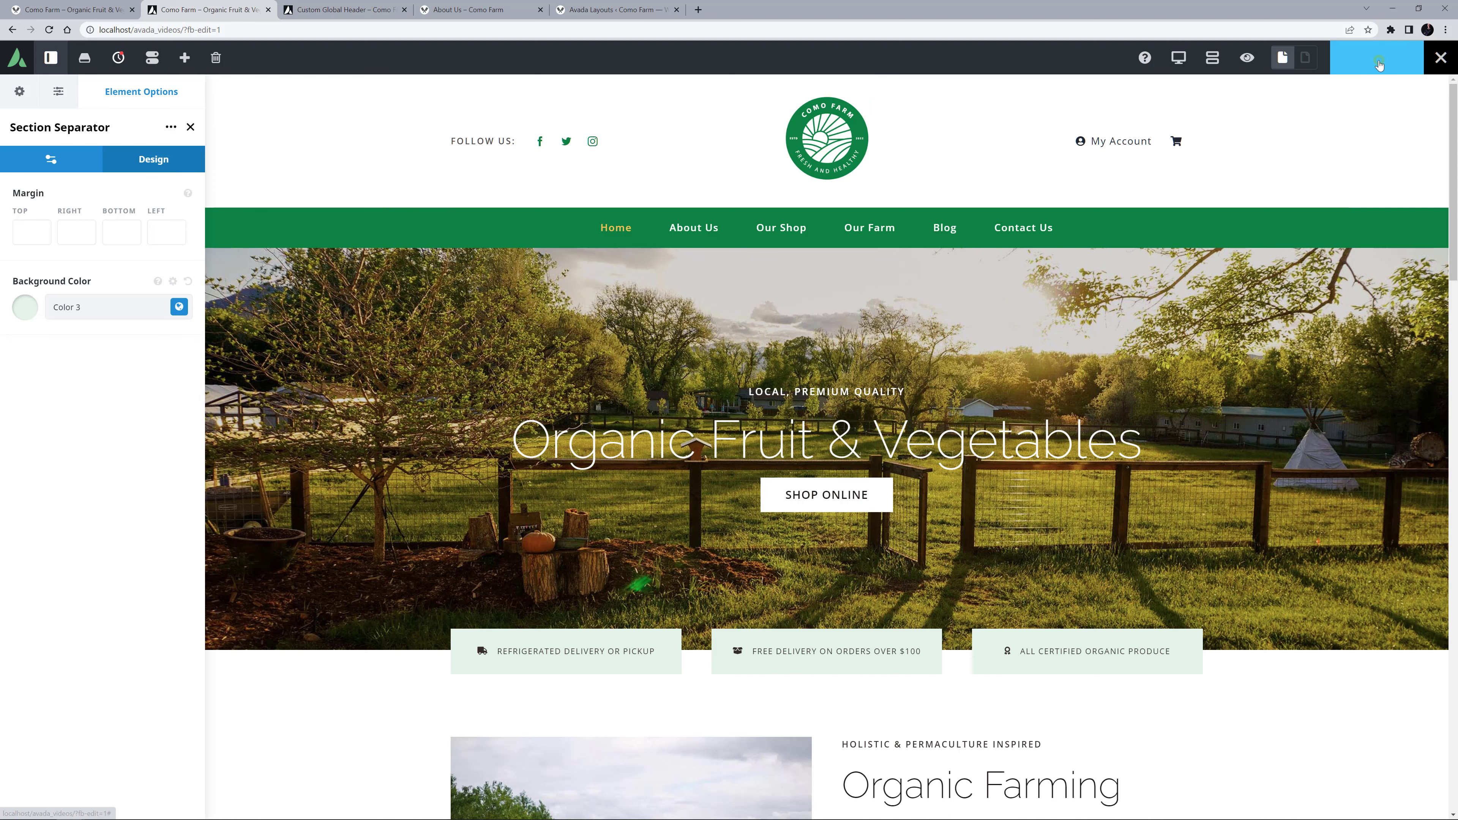
- Set the background color of the Custom Global Header's logo container to global Color 3 and save the header
{"action": "left_click", "coordinate": [351, 9]}
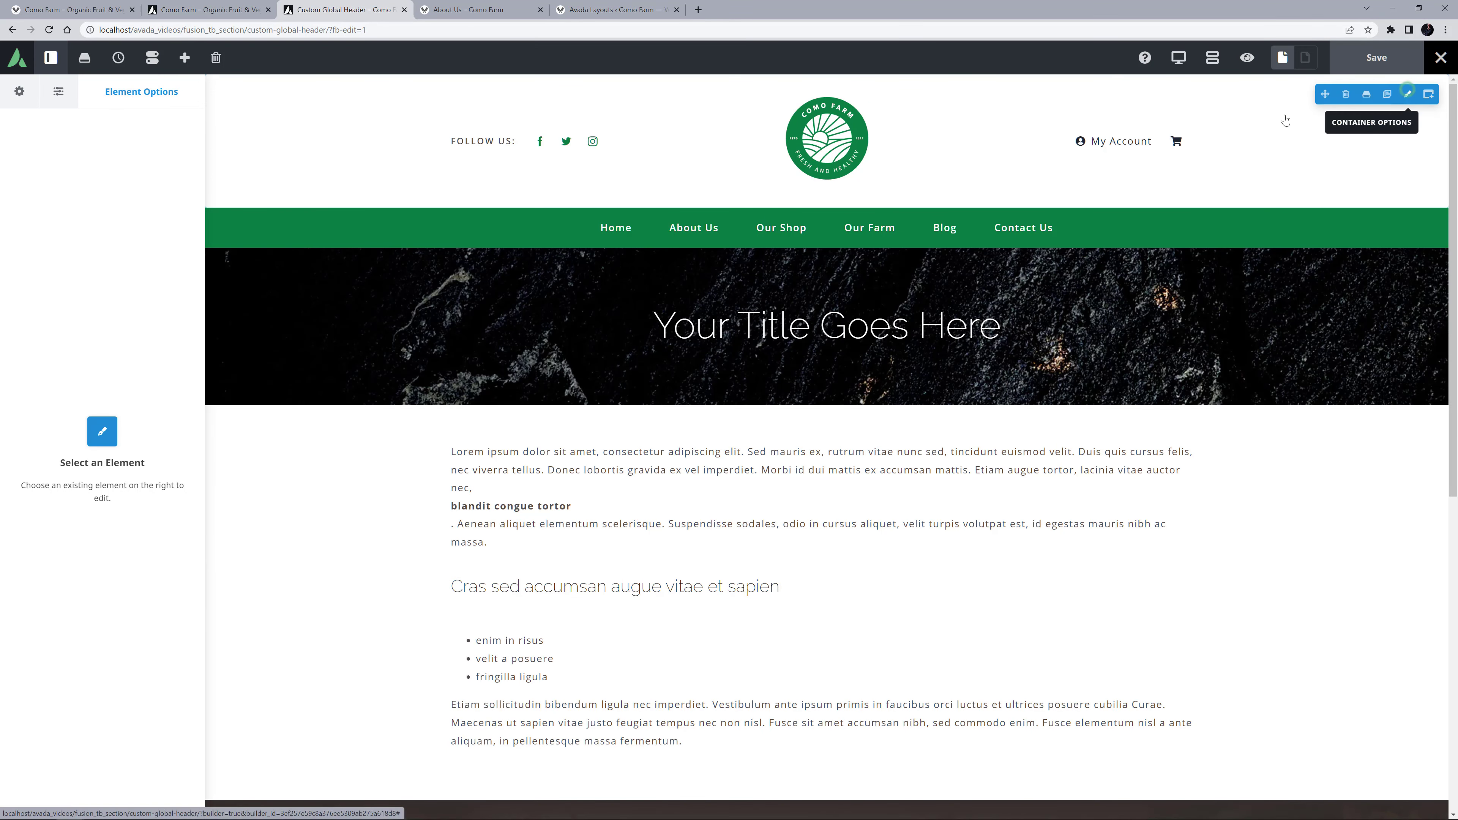
{"action": "left_click", "coordinate": [1405, 93]}
{"action": "left_click", "coordinate": [124, 159]}
{"action": "left_click", "coordinate": [162, 298]}
{"action": "left_click", "coordinate": [163, 297]}
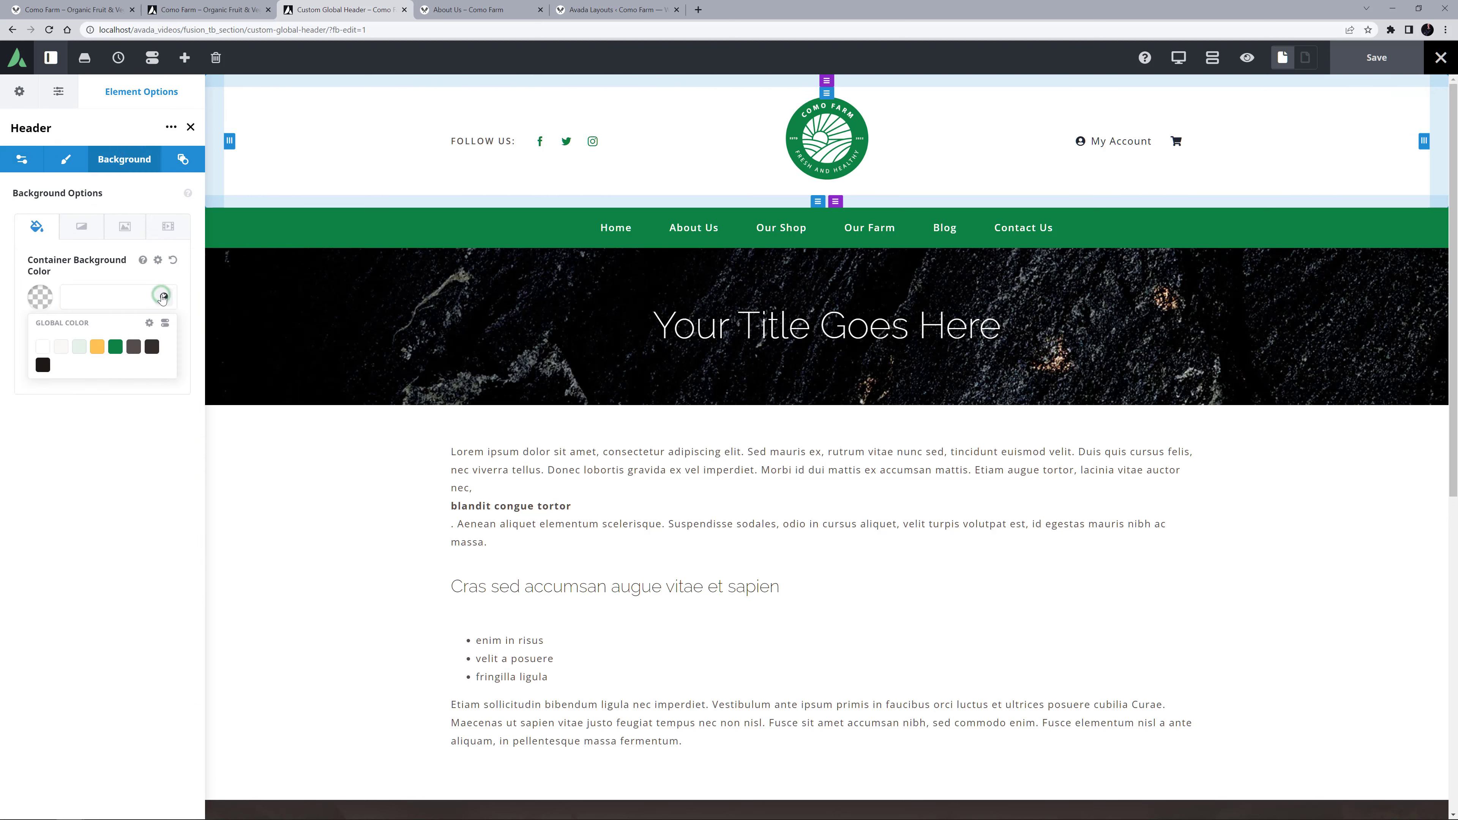
{"action": "left_click", "coordinate": [88, 345]}
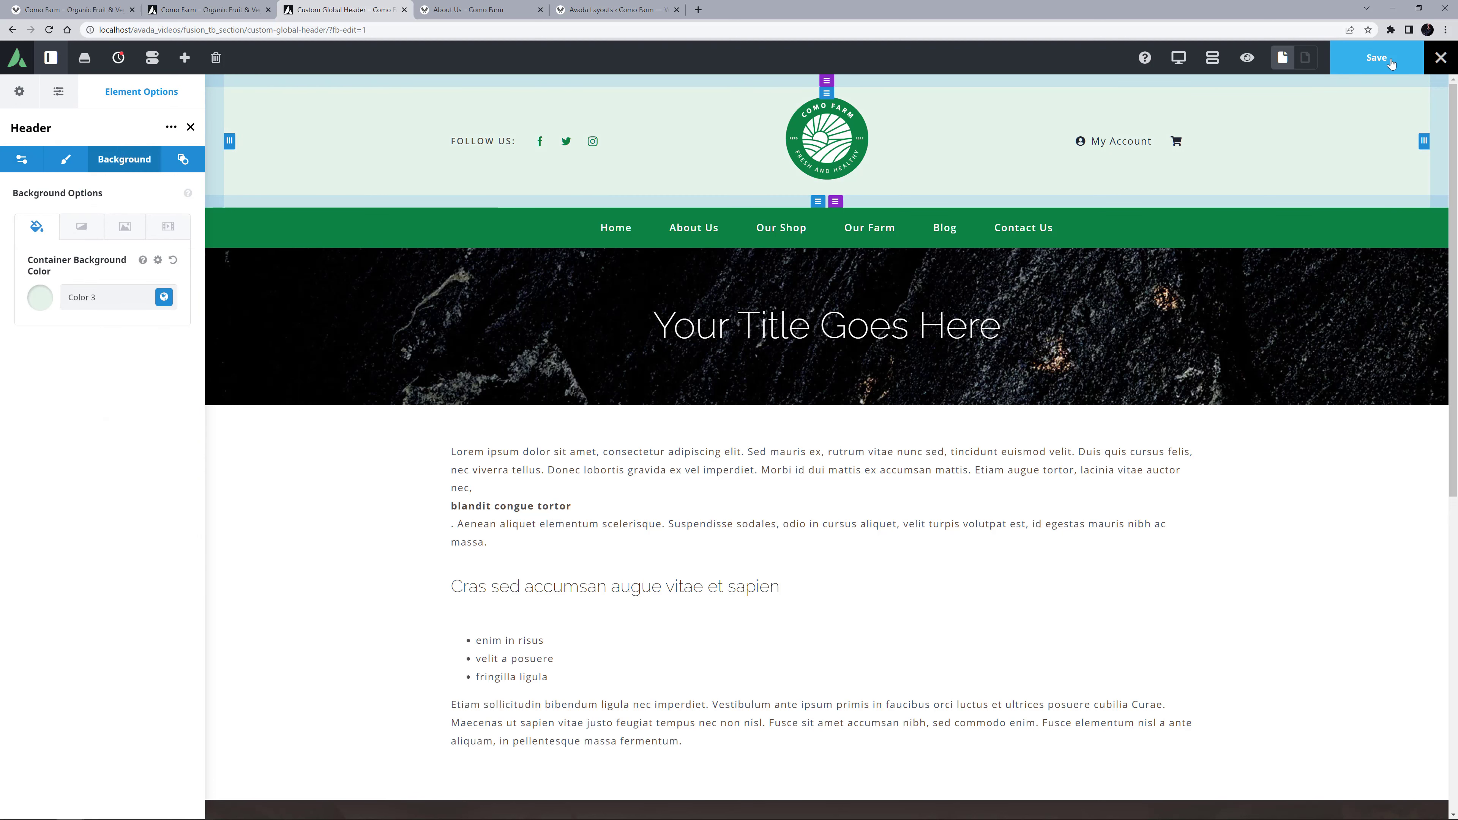
{"action": "left_click", "coordinate": [1377, 58]}
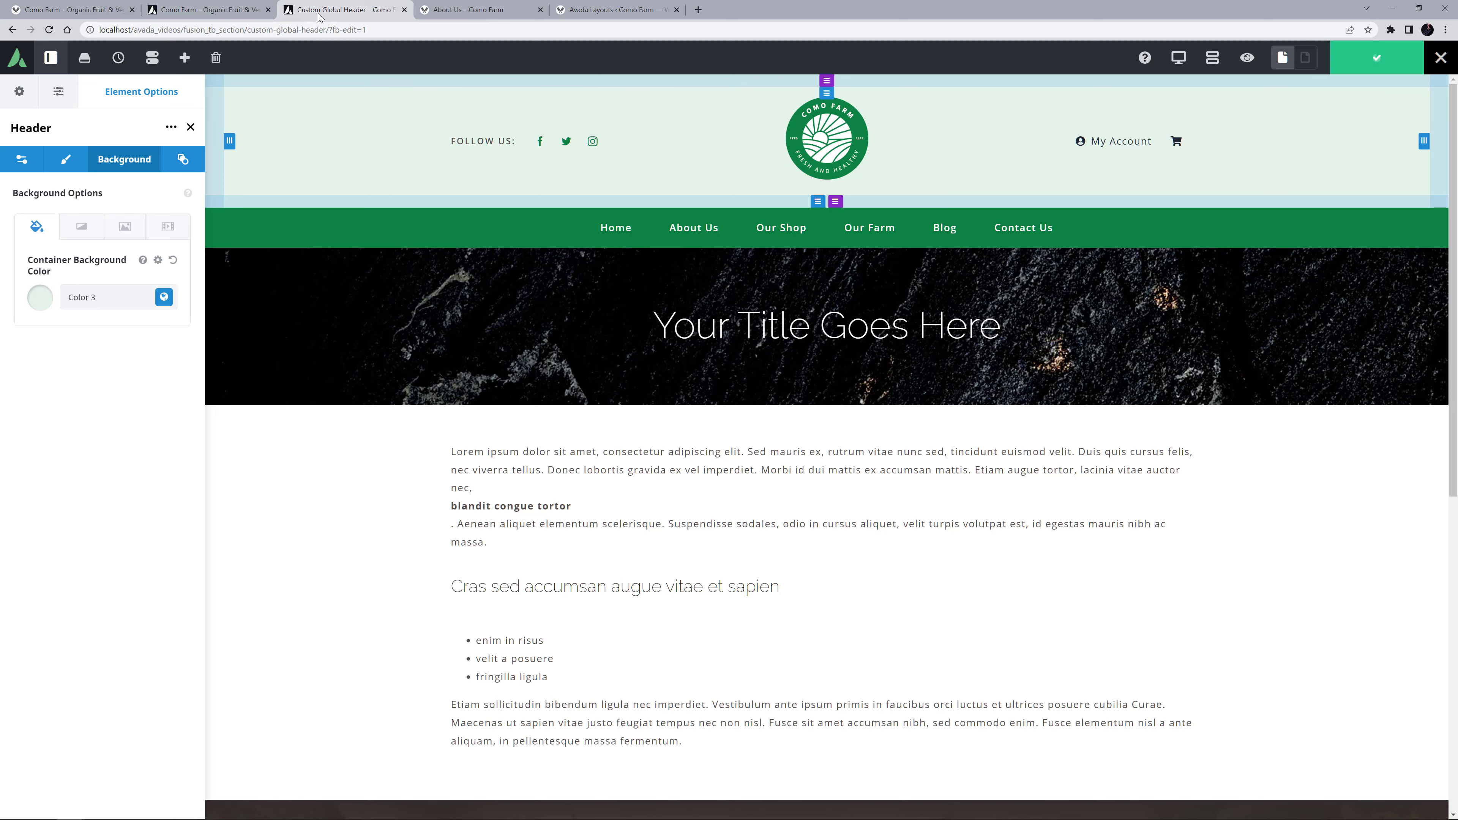
- Reload the home page in the live editor and check the header and grass separator colors
{"action": "left_click", "coordinate": [207, 10]}
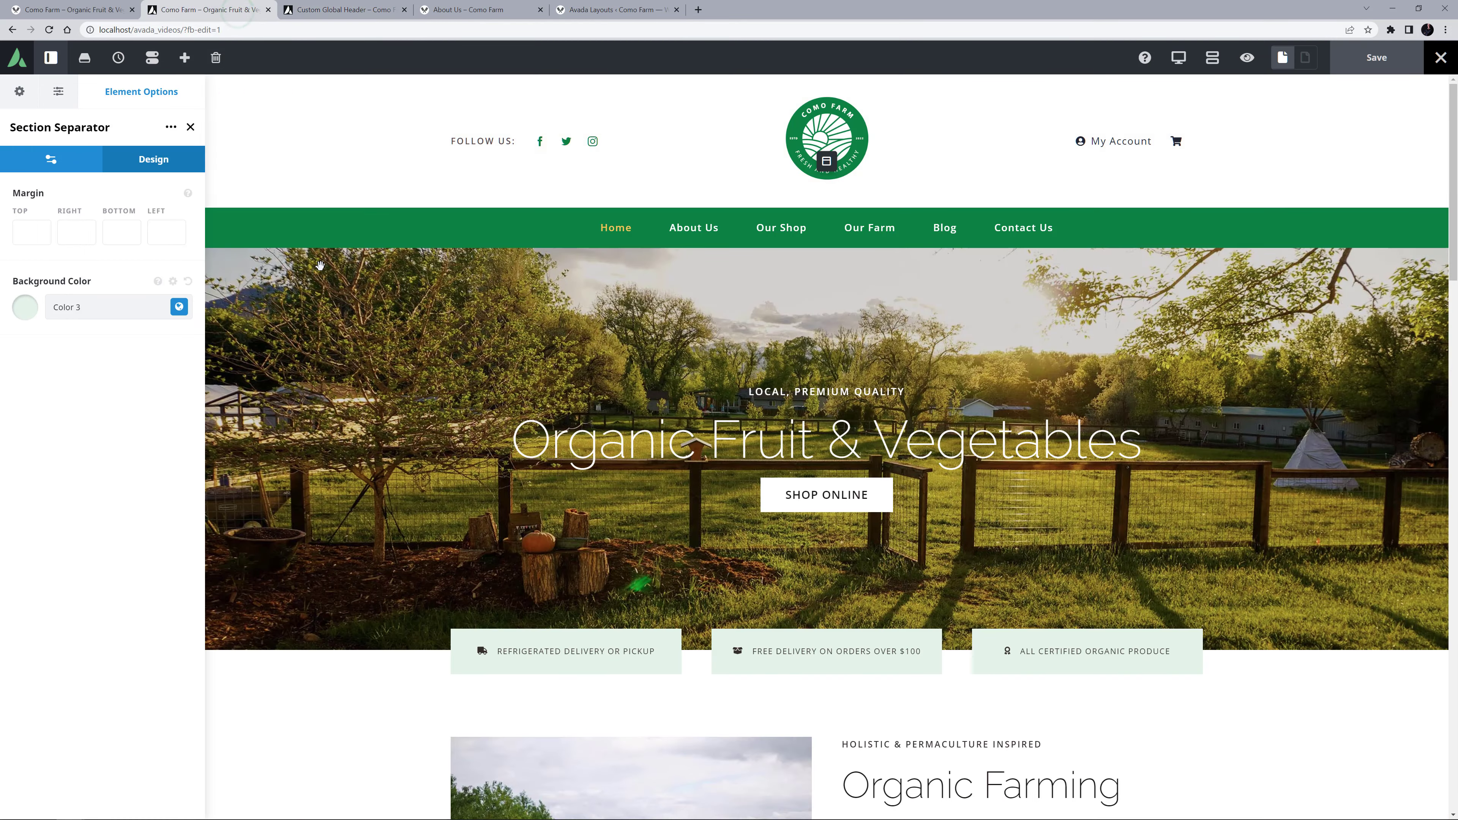
{"action": "key", "text": "F5"}
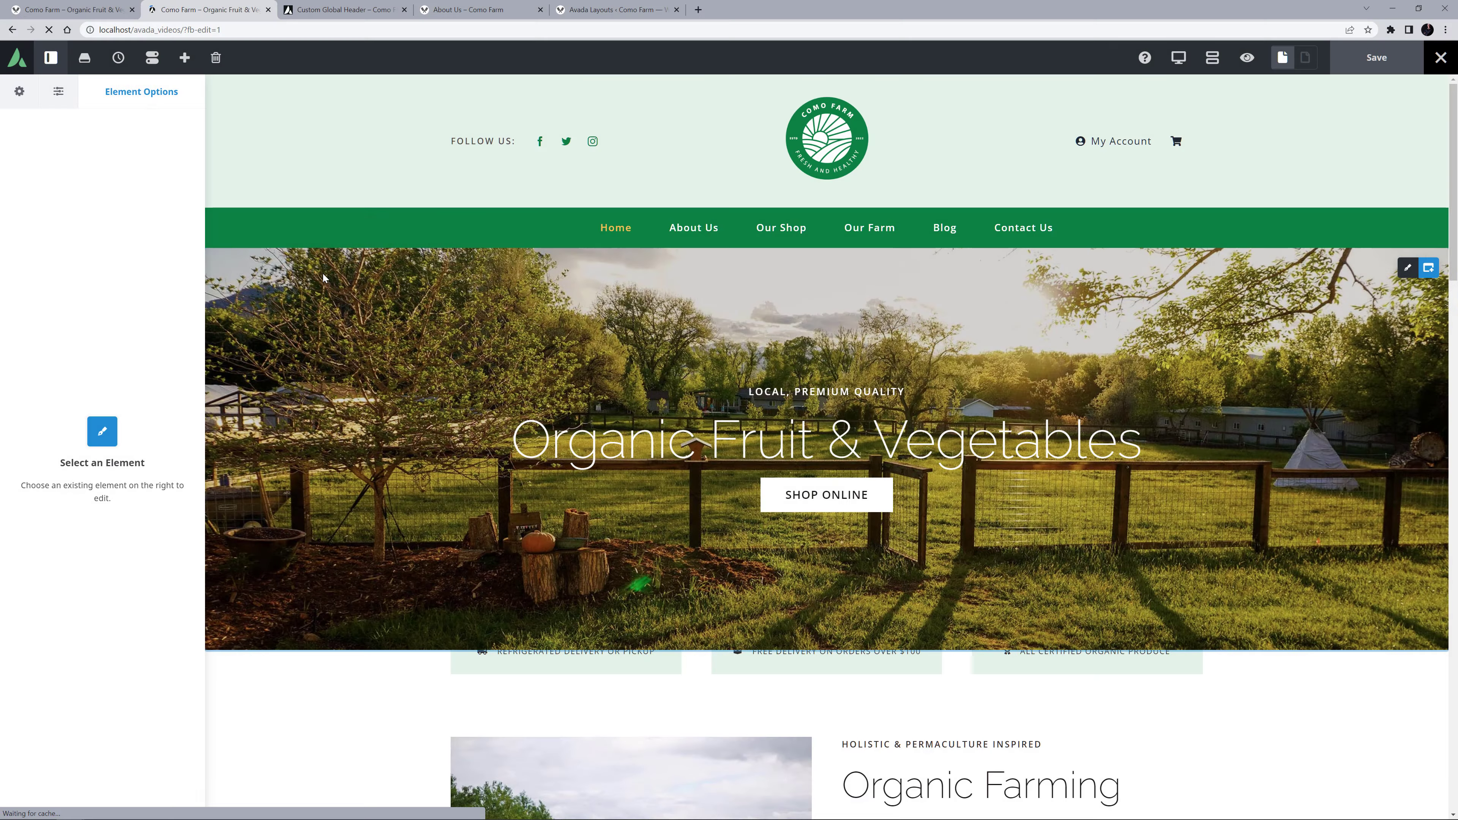
{"action": "scroll", "coordinate": [542, 337], "scroll_direction": "down", "scroll_amount": 10}
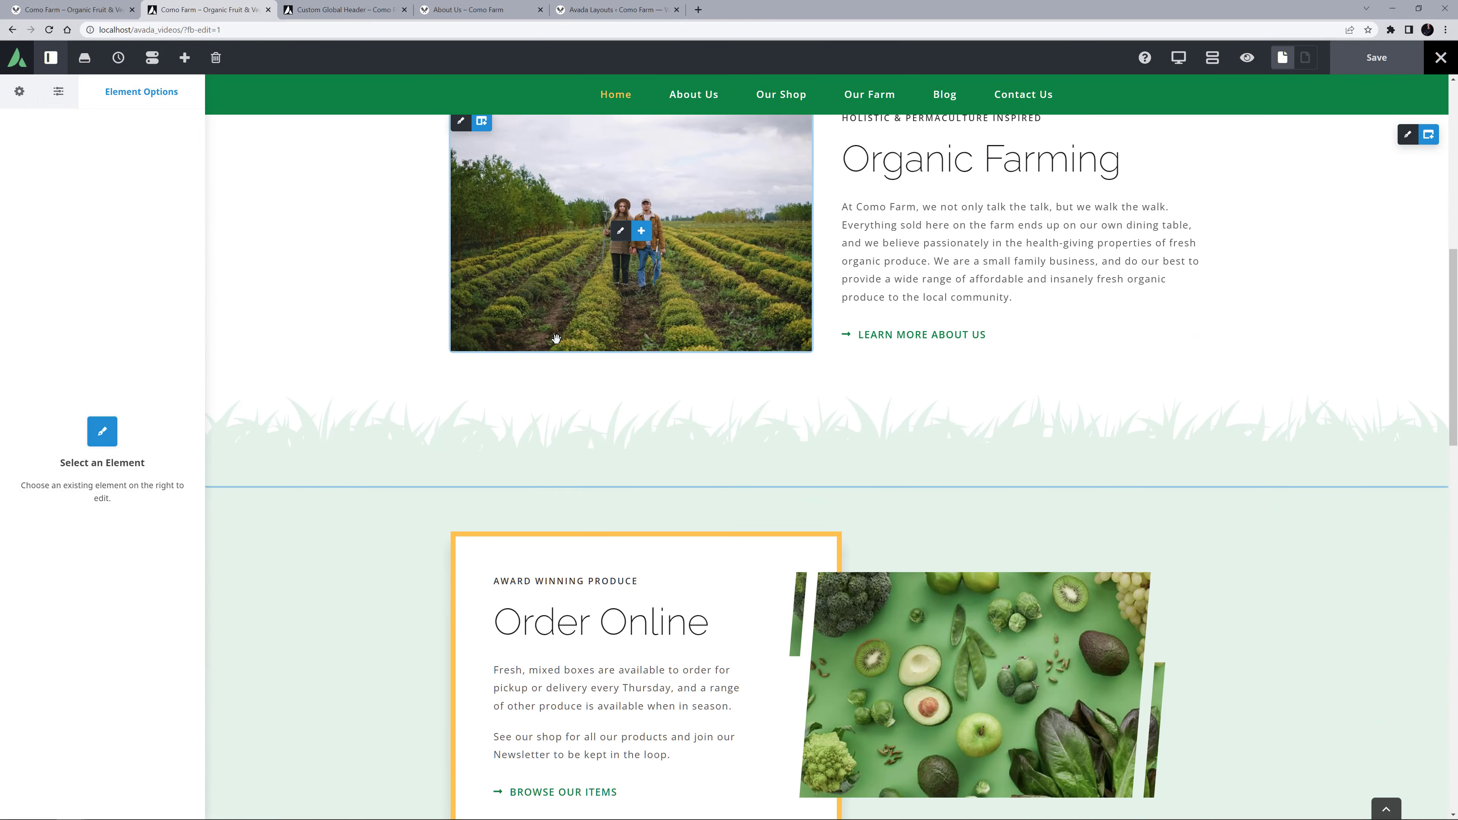
{"action": "scroll", "coordinate": [542, 338], "scroll_direction": "up", "scroll_amount": 10}
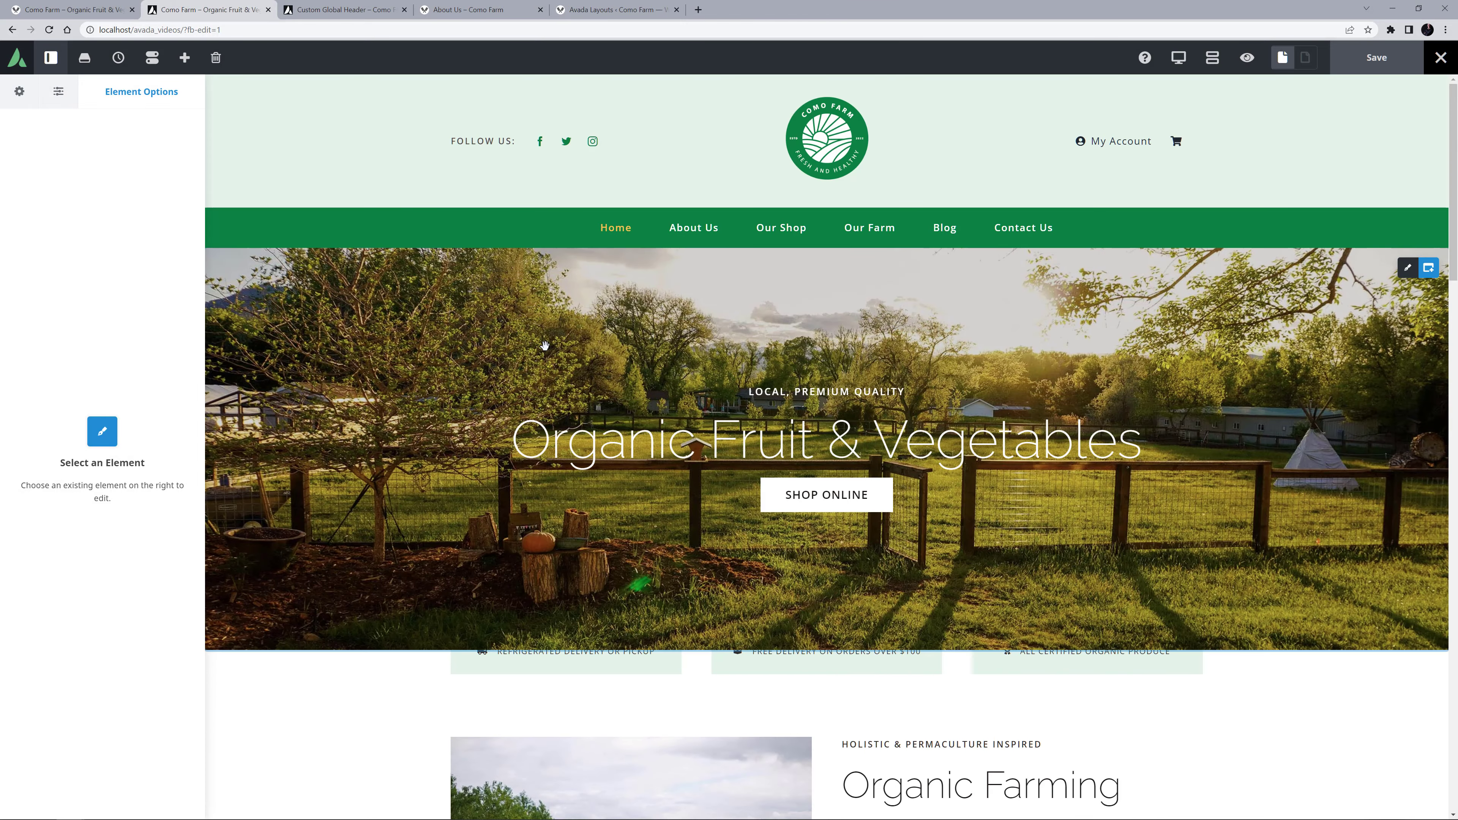
- Open the About Us page's Subpage Custom Page Title Bar for live editing in a new browser tab
{"action": "left_click", "coordinate": [458, 10]}
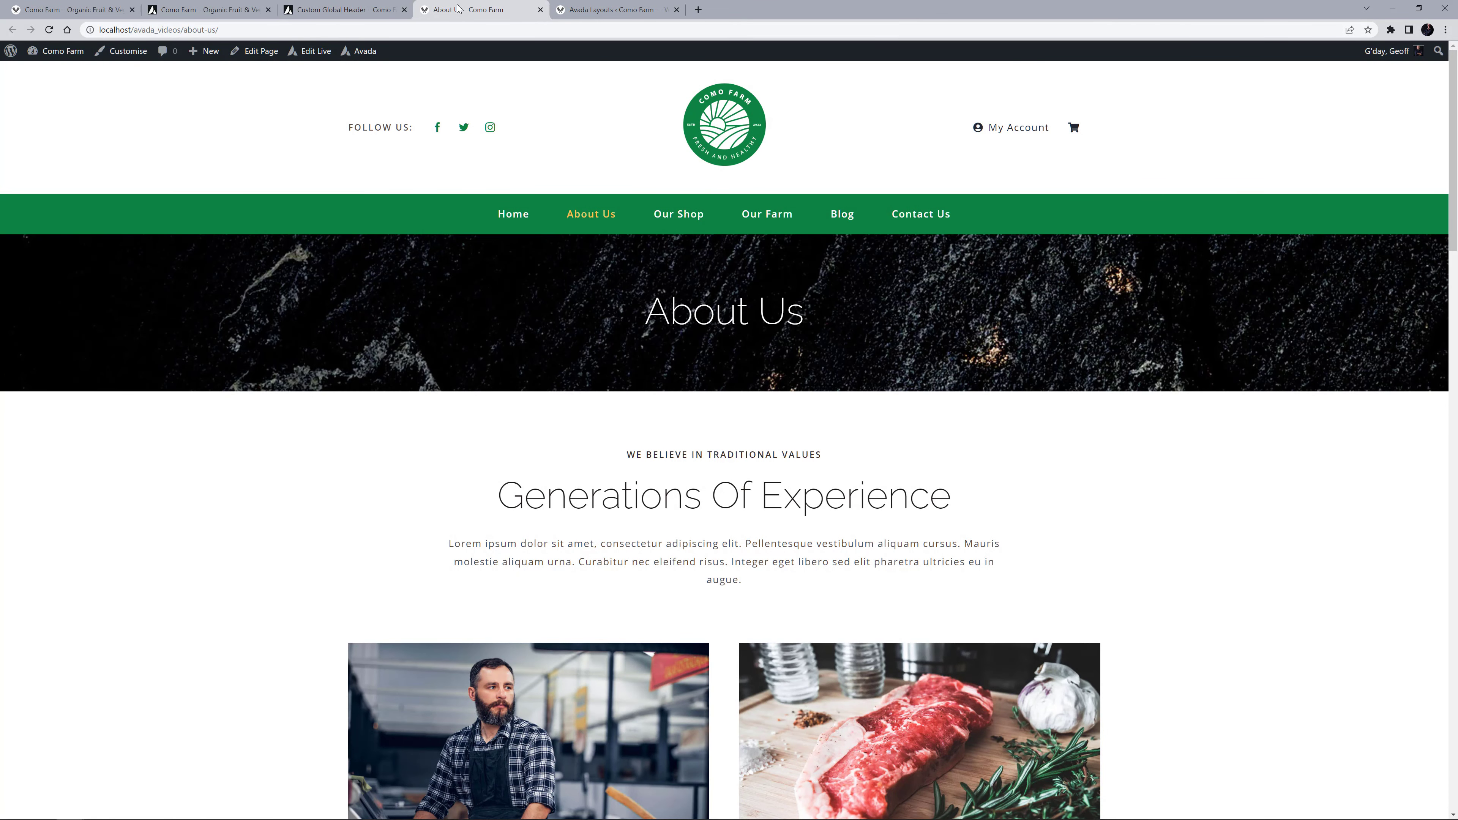
{"action": "left_click", "coordinate": [598, 4]}
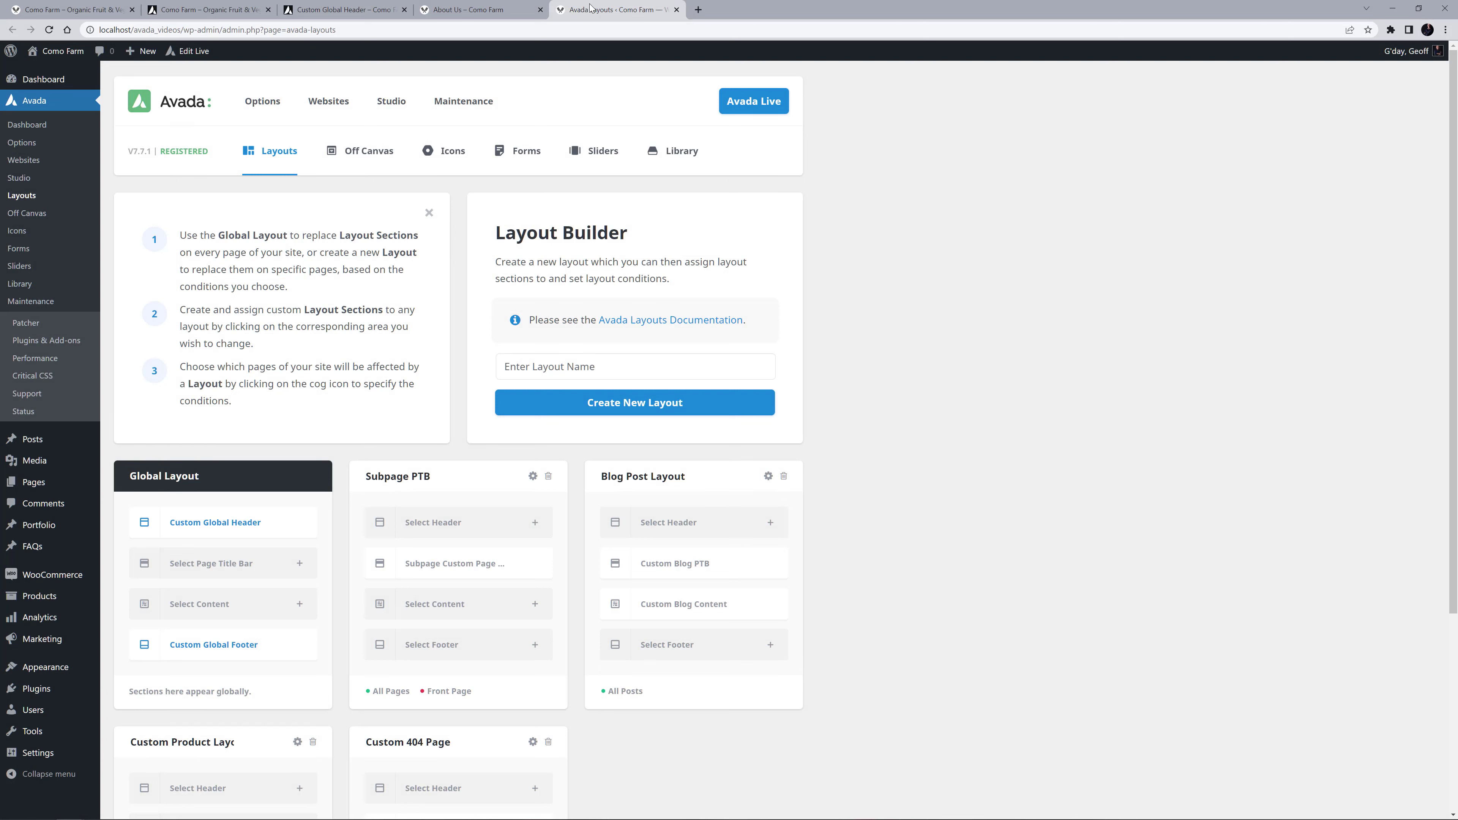
{"action": "left_click", "coordinate": [468, 9]}
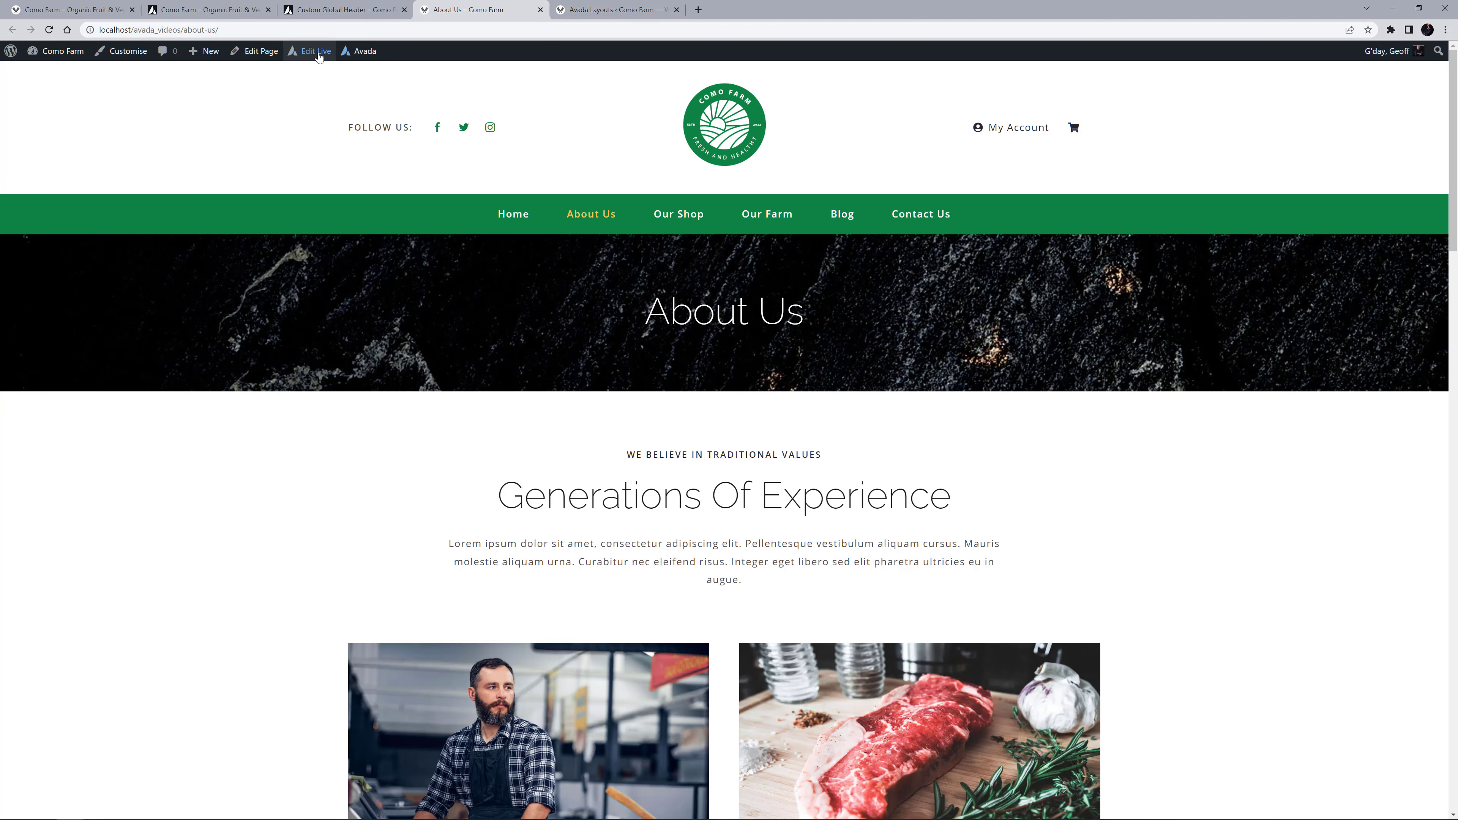
{"action": "mouse_move", "coordinate": [315, 56]}
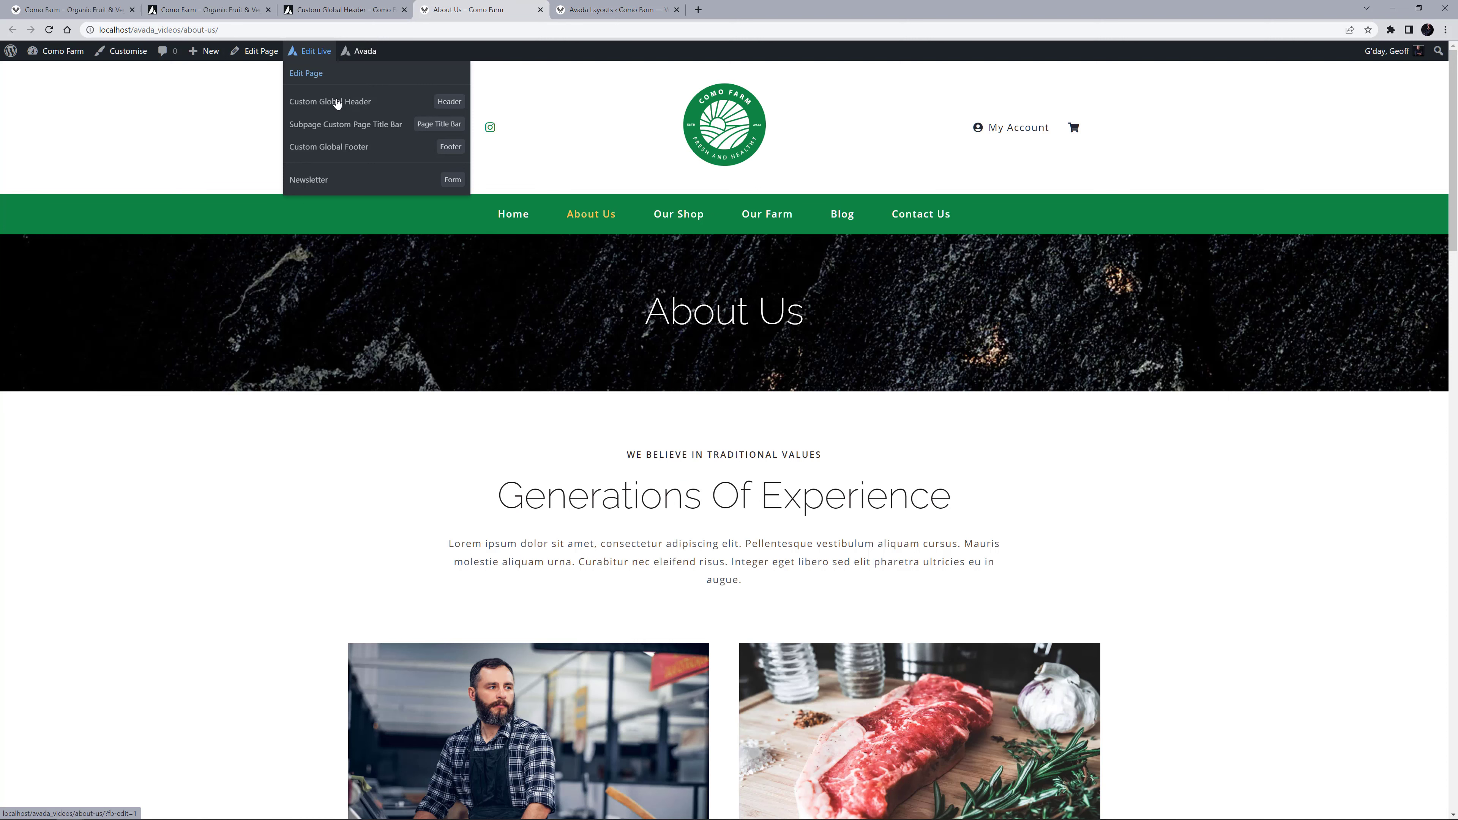
{"action": "middle_click", "coordinate": [337, 128]}
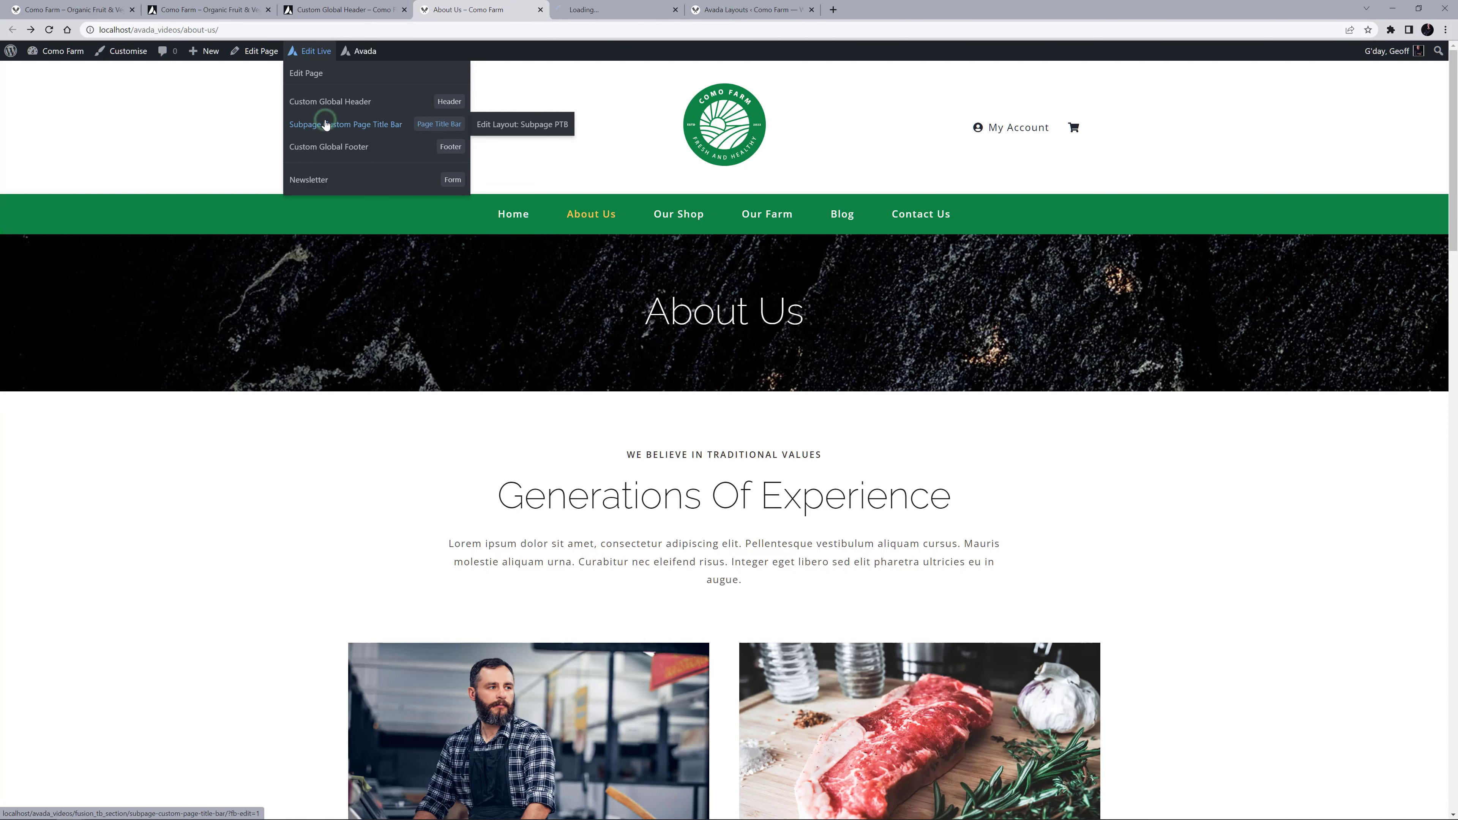
{"action": "left_click", "coordinate": [601, 13]}
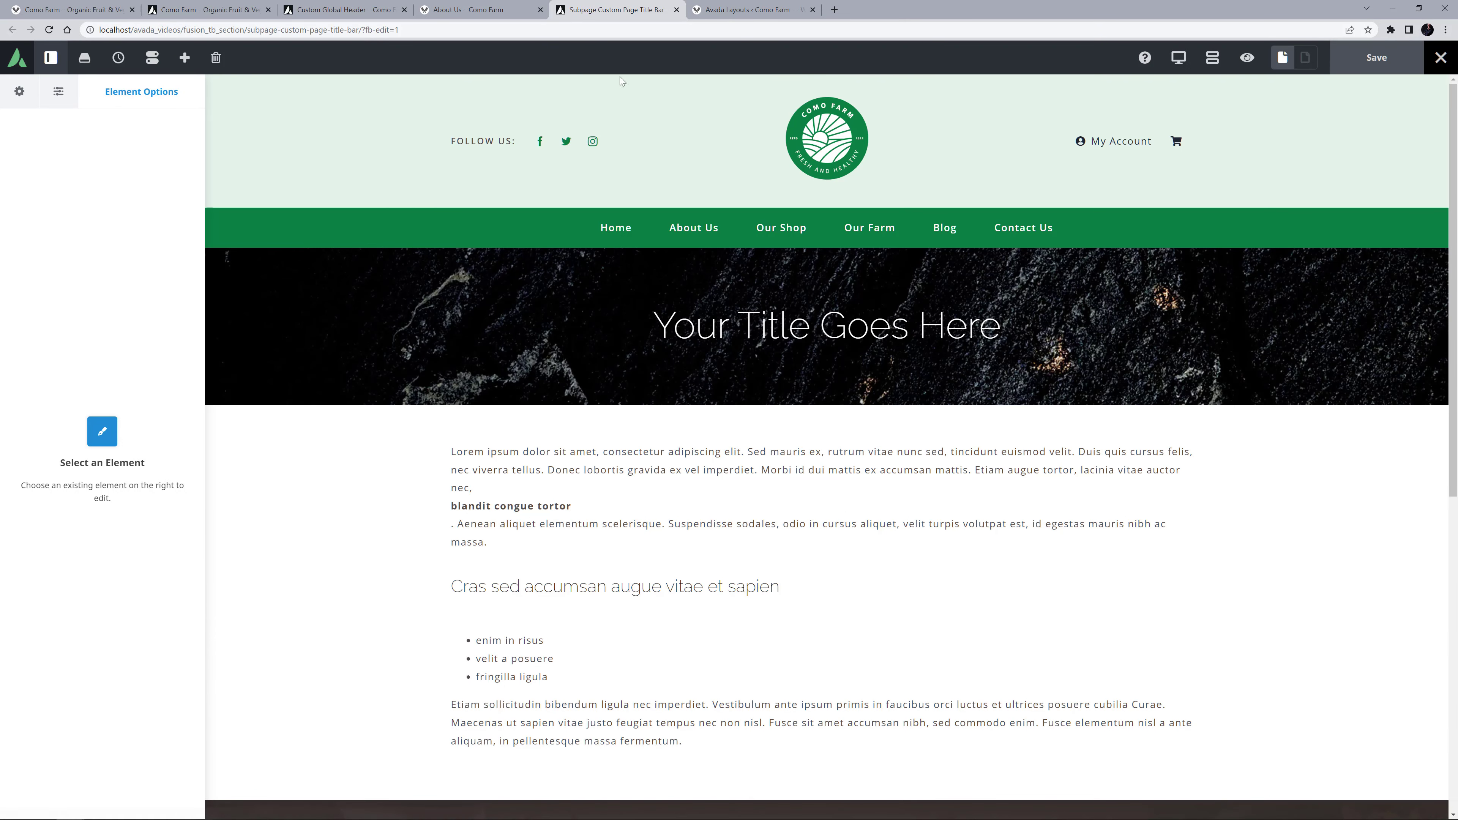
- Replace the Page Title Bar container's background image with greens.jpg from the media library
{"action": "left_click", "coordinate": [673, 274]}
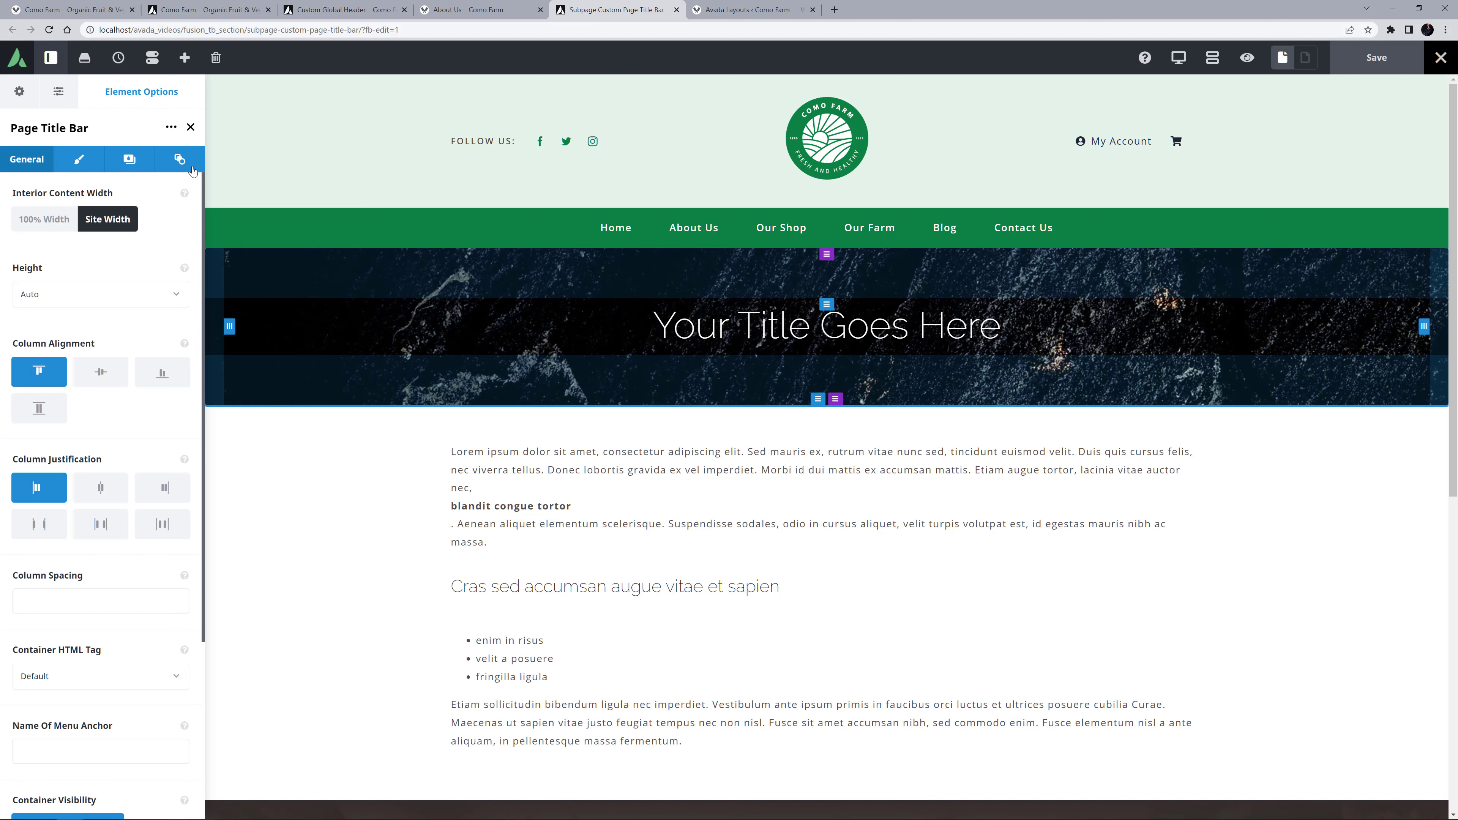
{"action": "left_click", "coordinate": [130, 159]}
{"action": "left_click", "coordinate": [123, 227]}
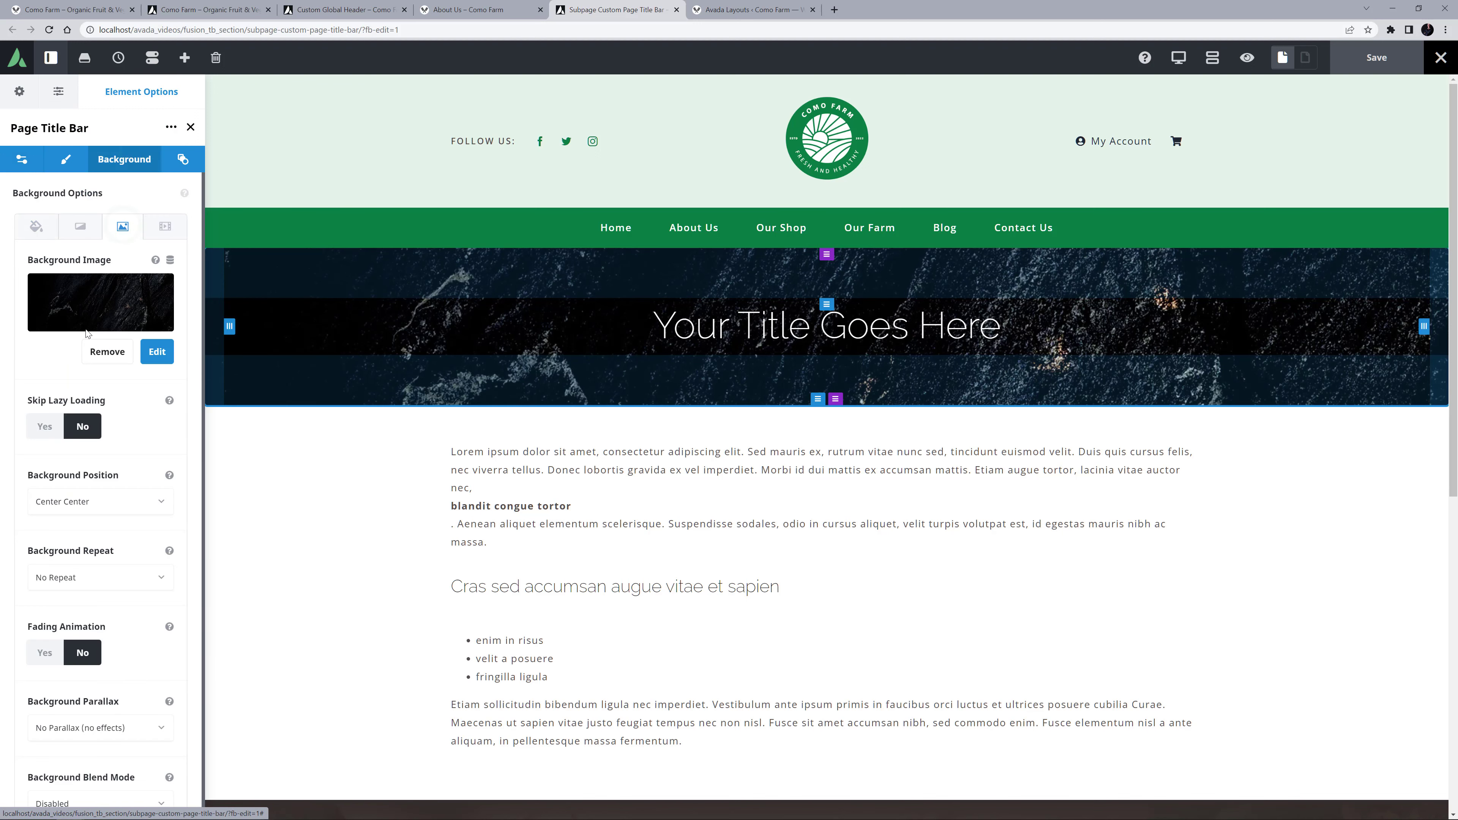
{"action": "left_click", "coordinate": [106, 351]}
{"action": "left_click", "coordinate": [103, 323]}
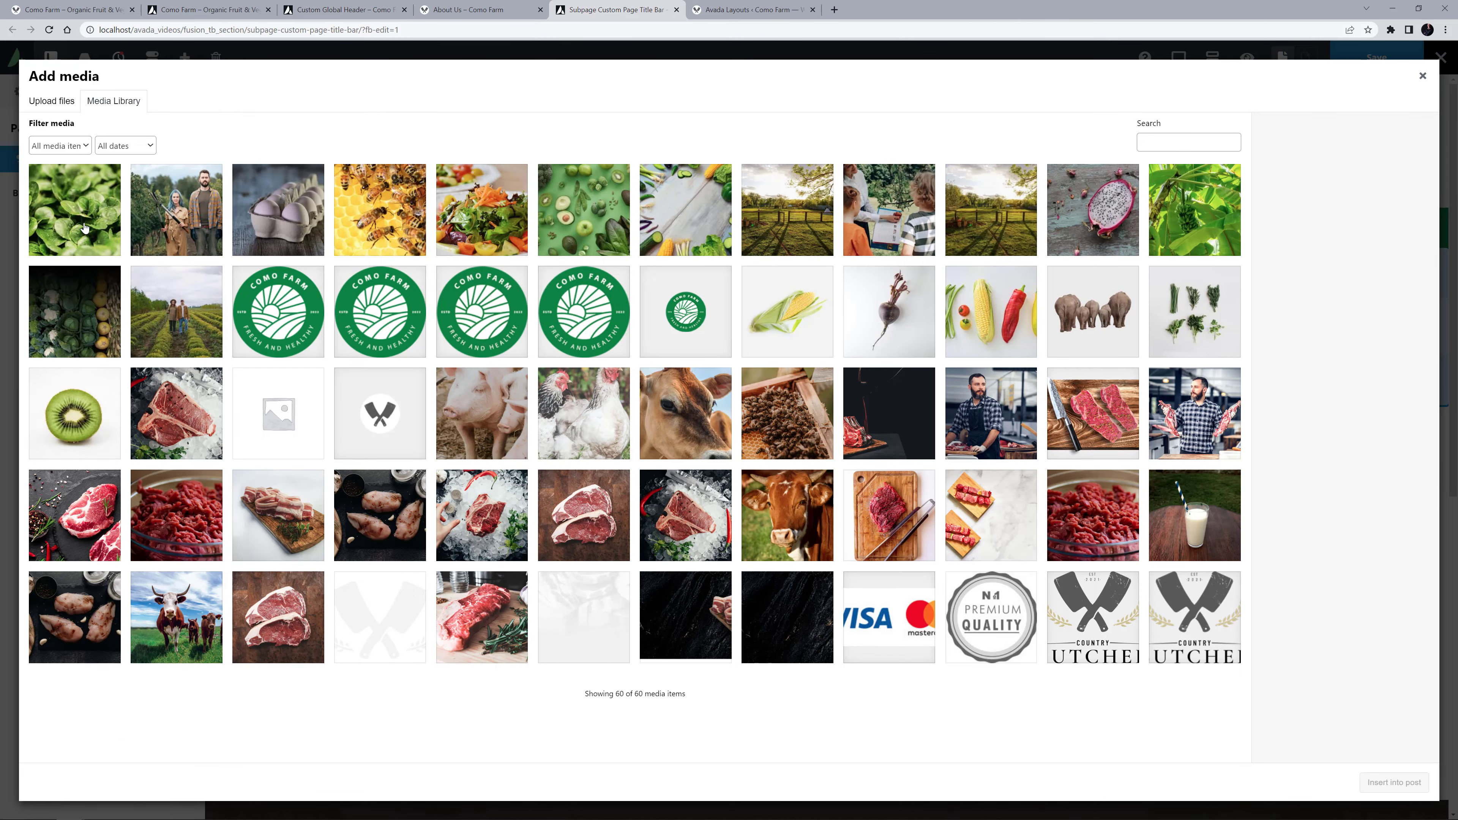
{"action": "left_click", "coordinate": [97, 238]}
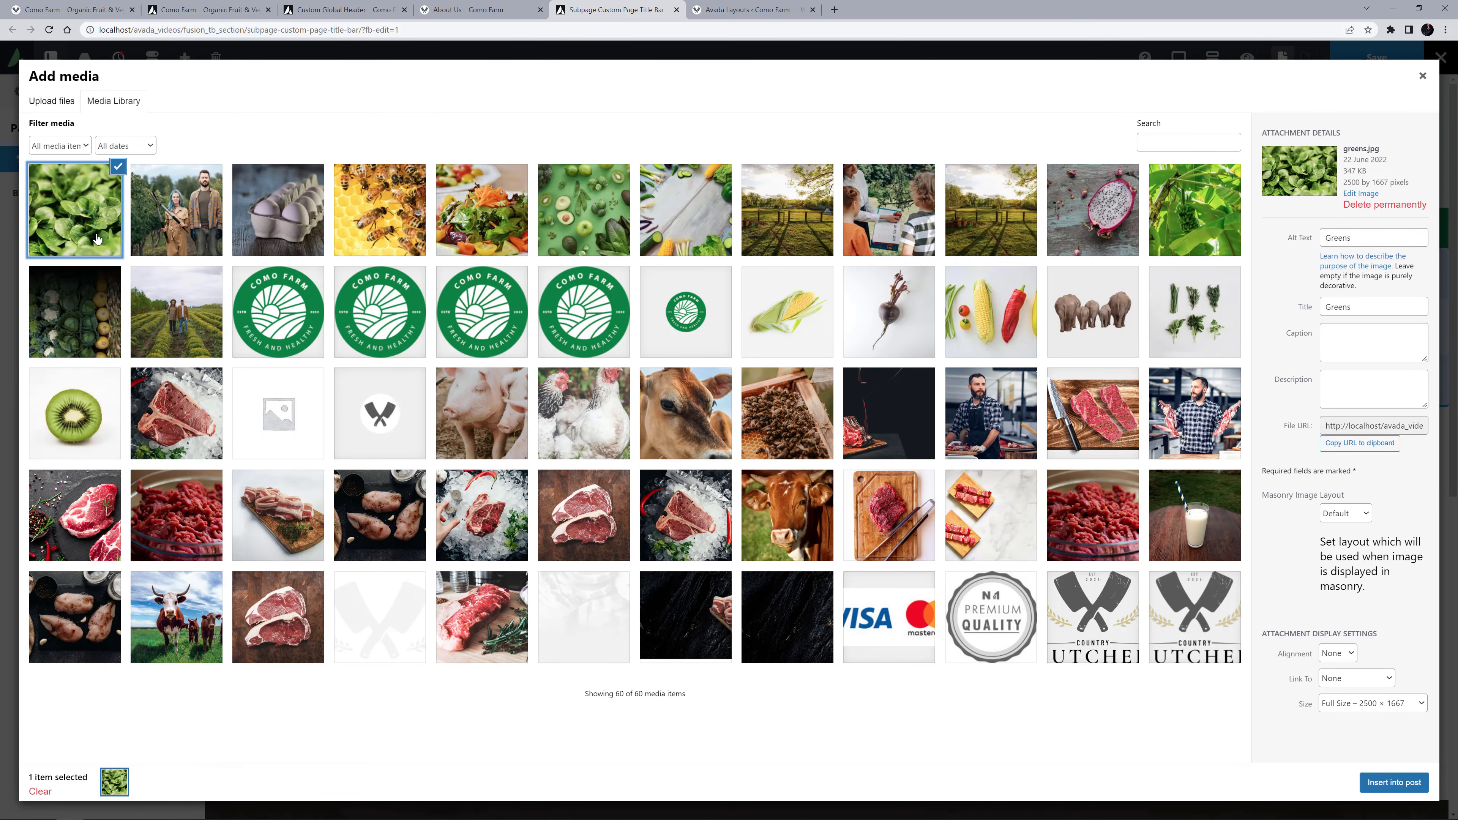
{"action": "left_click", "coordinate": [1364, 781]}
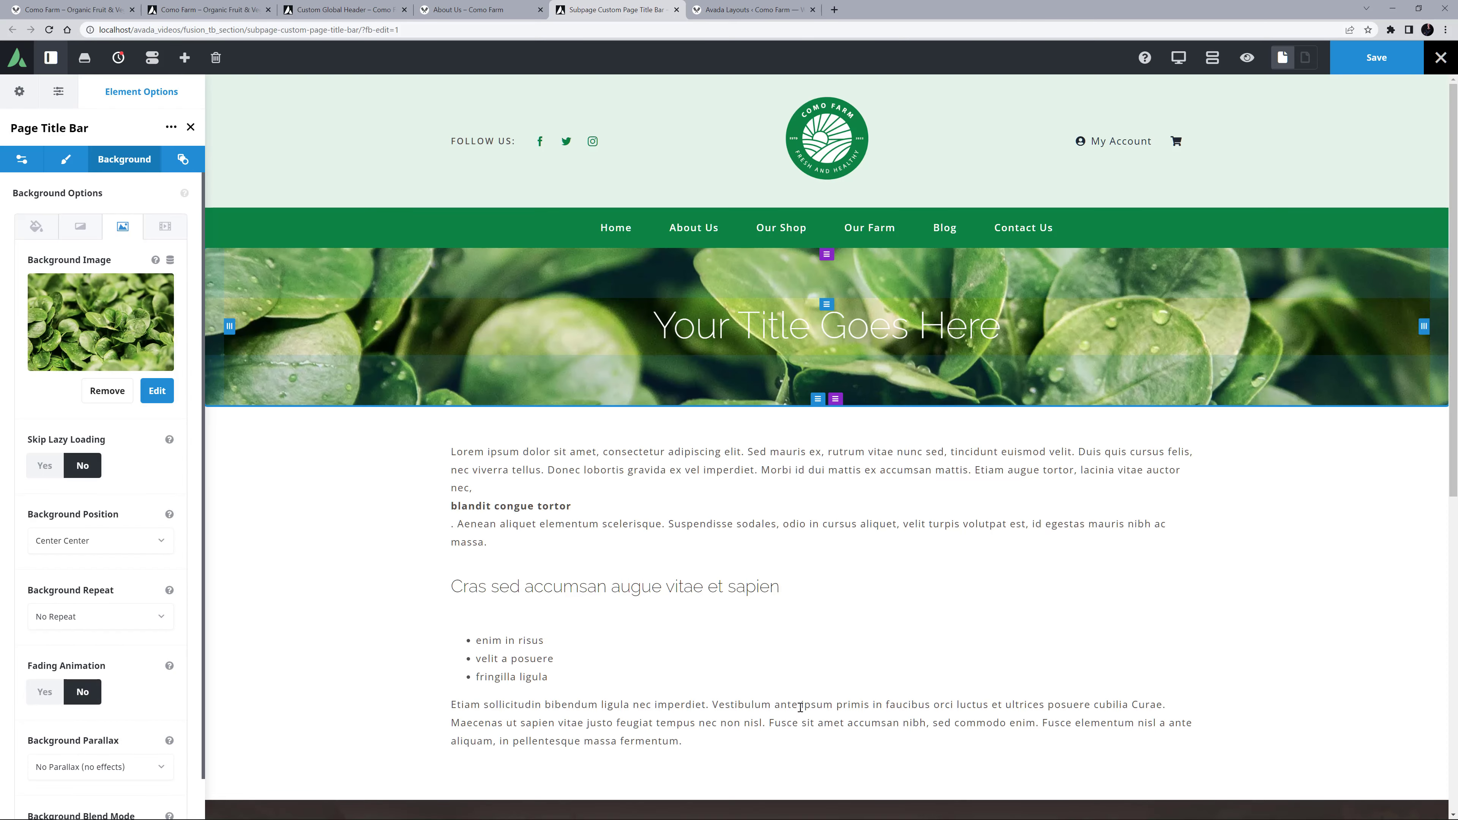
- Set the title bar's background parallax to Up (moves up on desktop and mobile)
{"action": "left_click", "coordinate": [119, 773]}
{"action": "scroll", "coordinate": [115, 770], "scroll_direction": "down", "scroll_amount": 1}
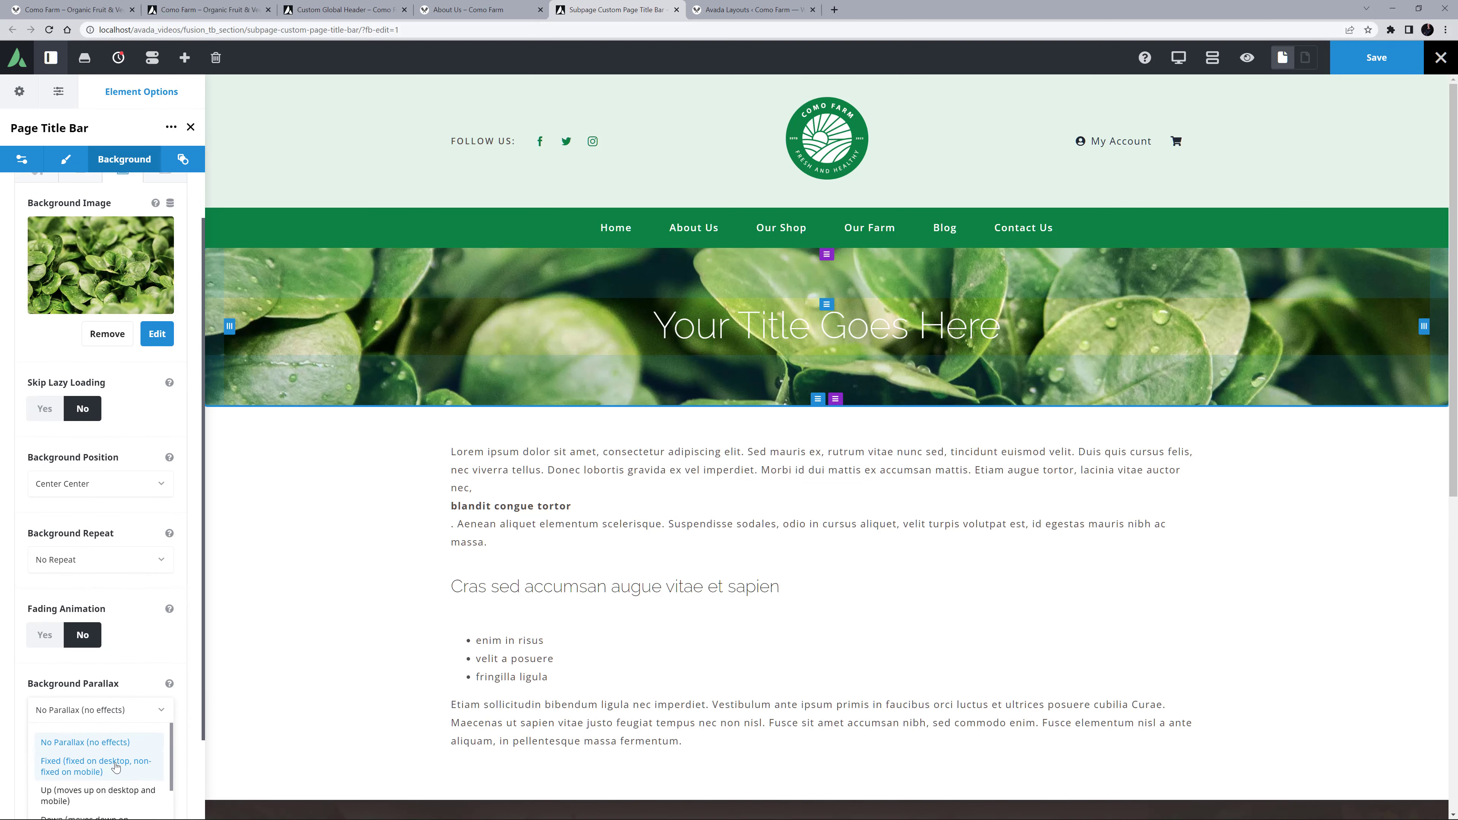
{"action": "left_click", "coordinate": [64, 794]}
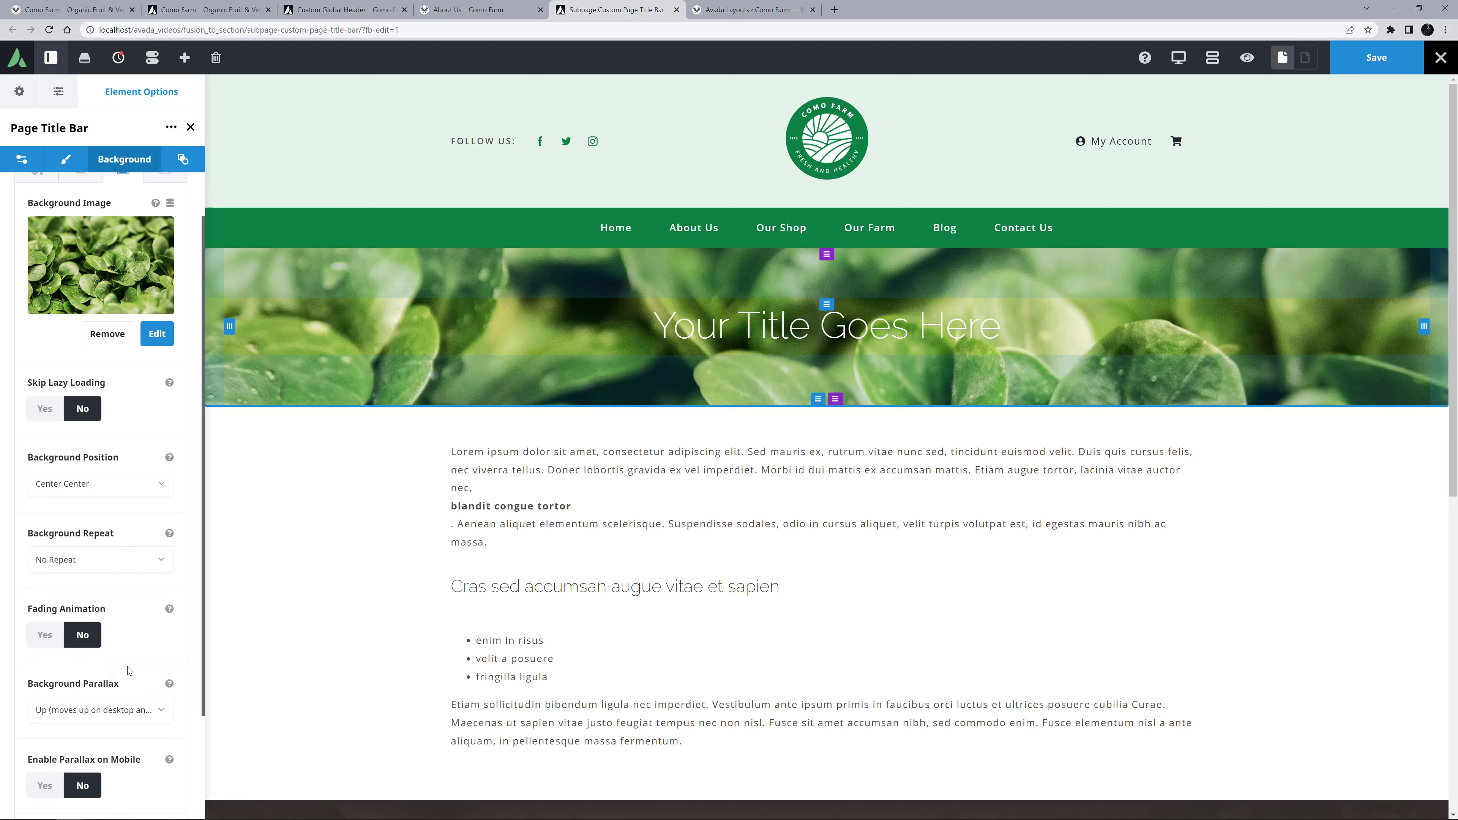
- Set the title bar's gradient start color to global Color 7 with an alpha adjustment of -50
{"action": "scroll", "coordinate": [111, 466], "scroll_direction": "up", "scroll_amount": 1}
{"action": "left_click", "coordinate": [83, 239]}
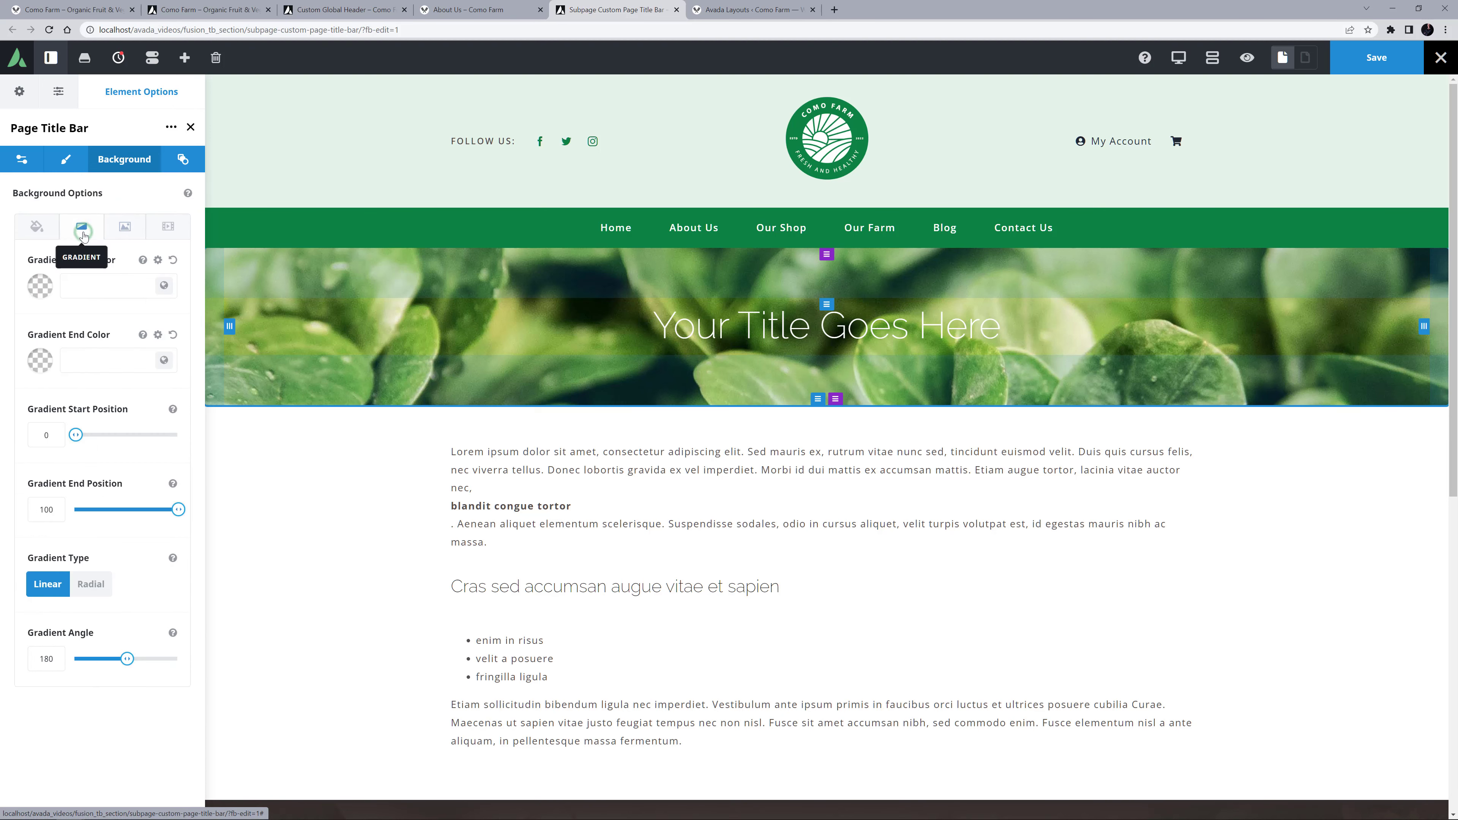
{"action": "left_click", "coordinate": [163, 285]}
{"action": "left_click", "coordinate": [152, 336]}
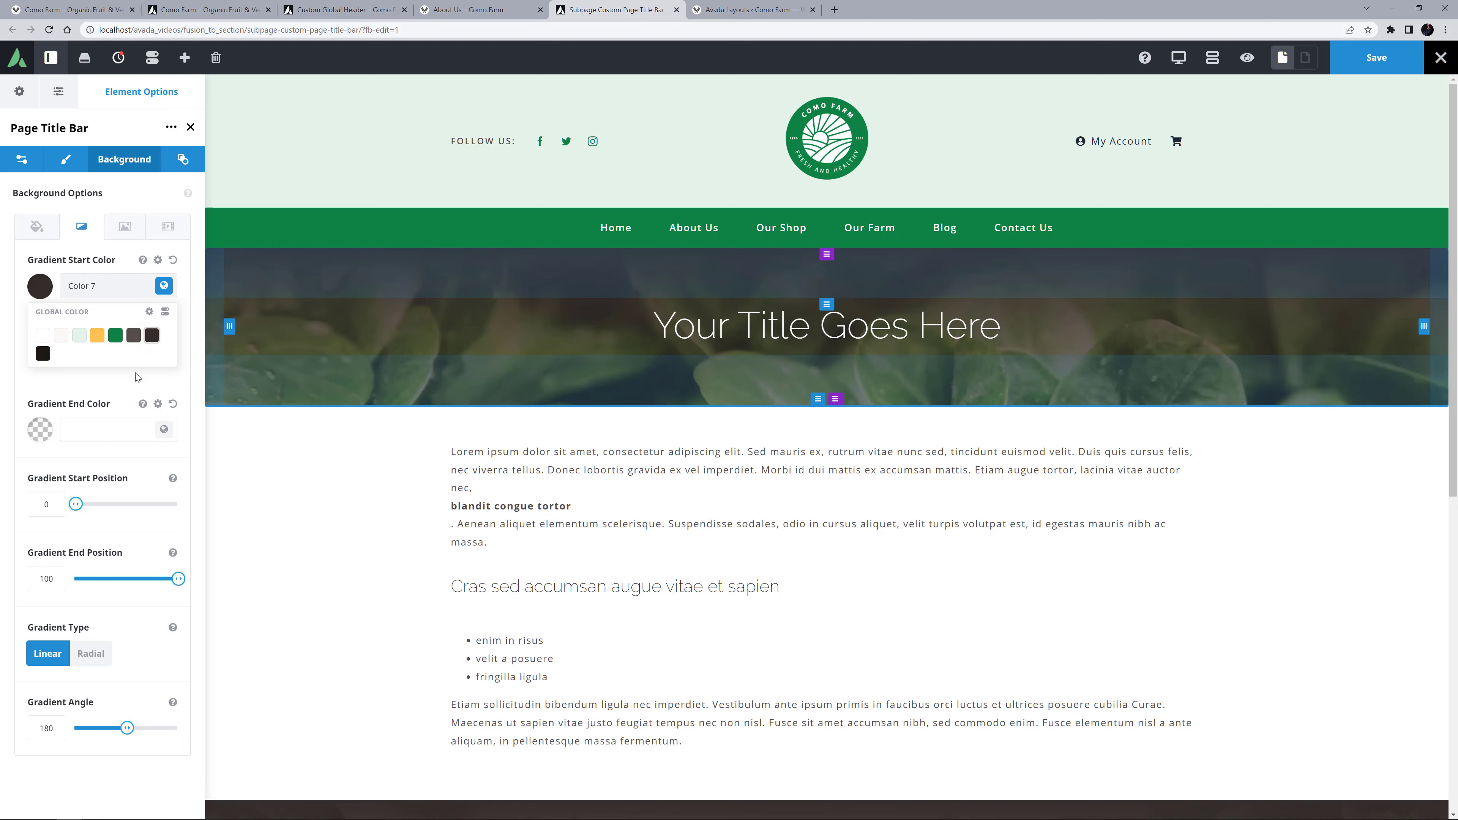
{"action": "left_click", "coordinate": [165, 312]}
{"action": "left_click", "coordinate": [156, 398]}
{"action": "type", "text": "50"}
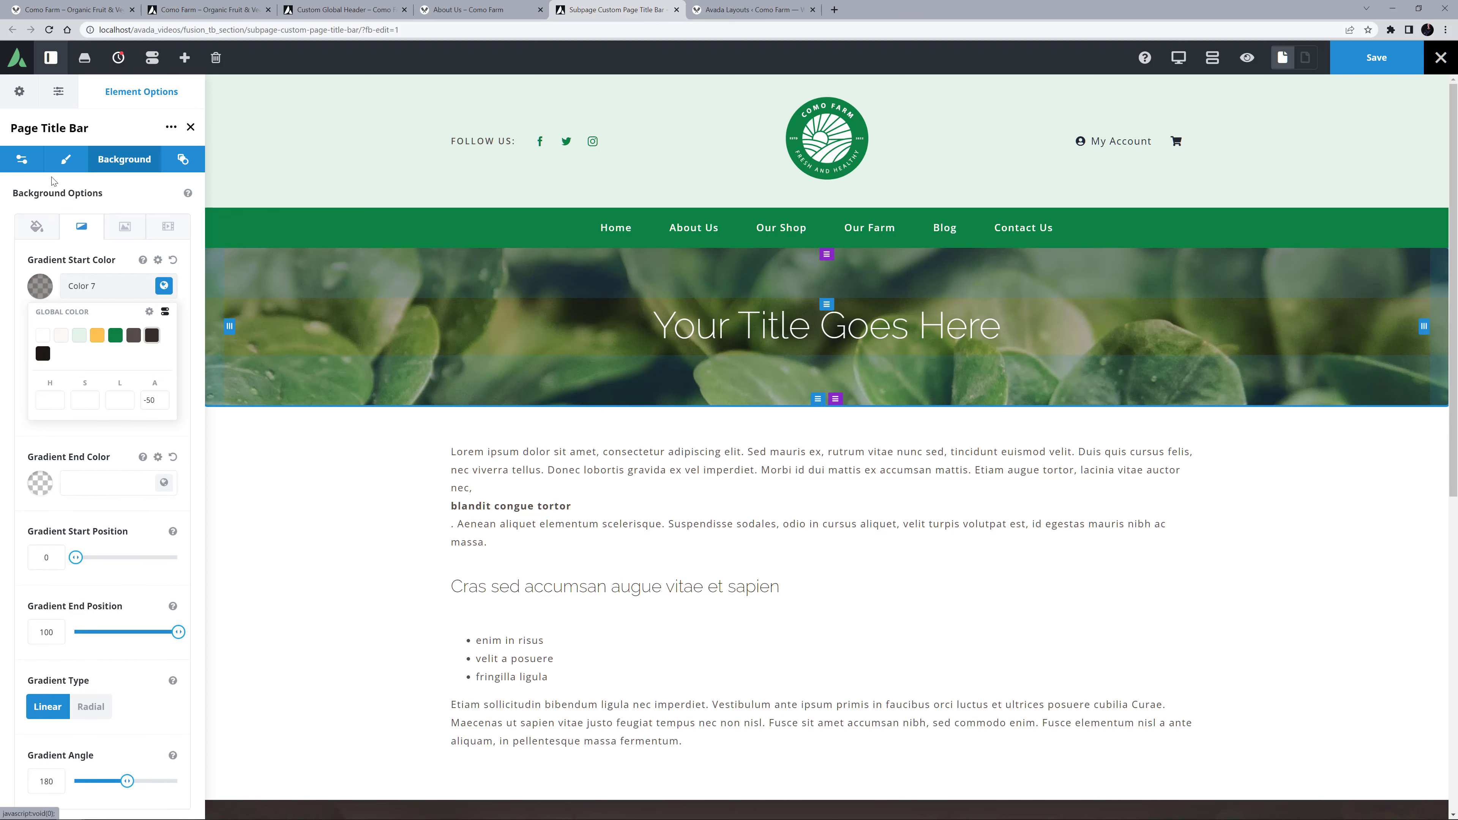
- Set the title bar container's top and bottom padding to 110px and save the layout section
{"action": "left_click", "coordinate": [65, 160]}
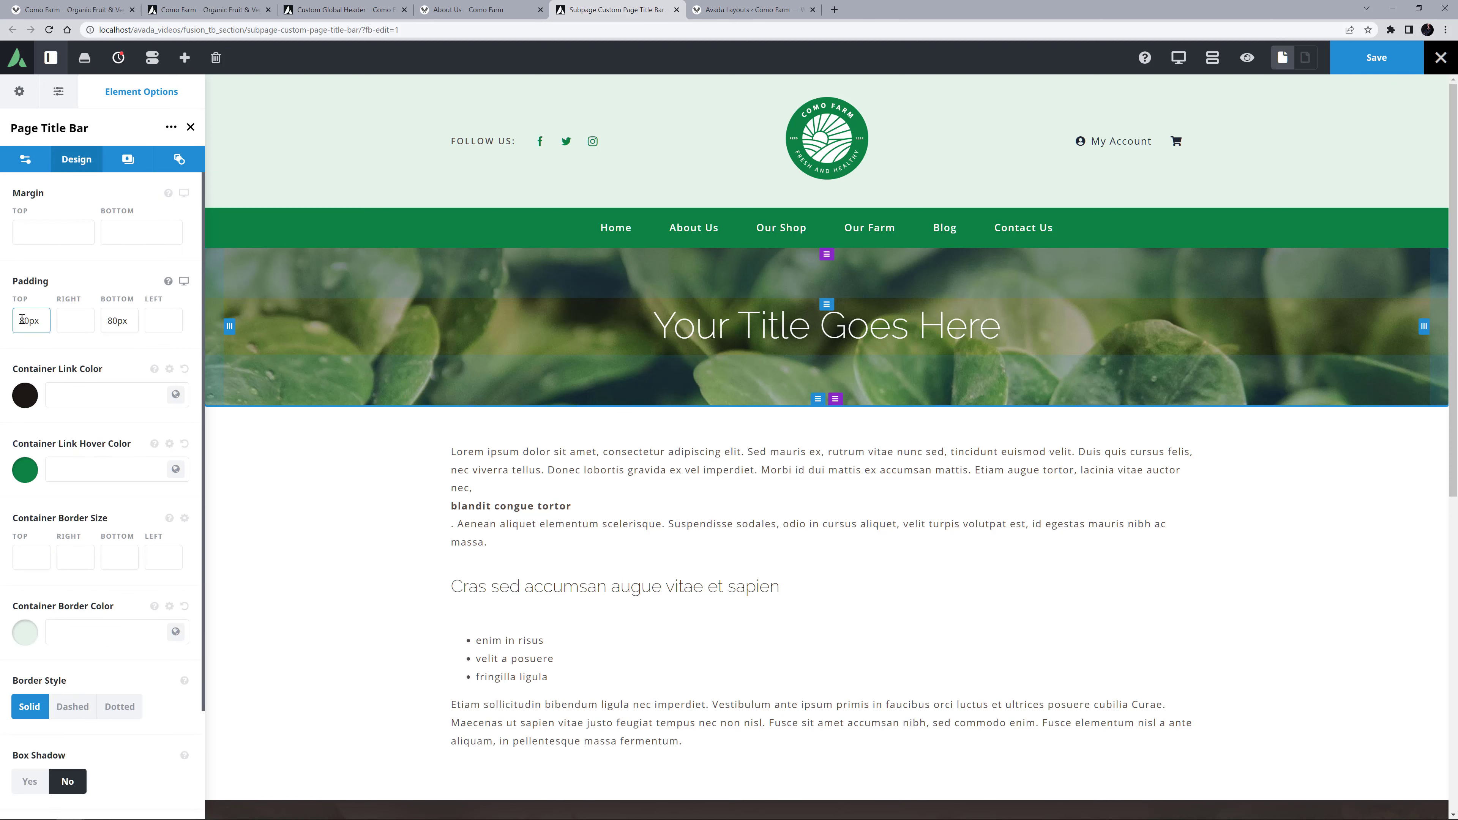
{"action": "left_click_drag", "start_coordinate": [21, 320], "coordinate": [3, 326]}
{"action": "type", "text": "11"}
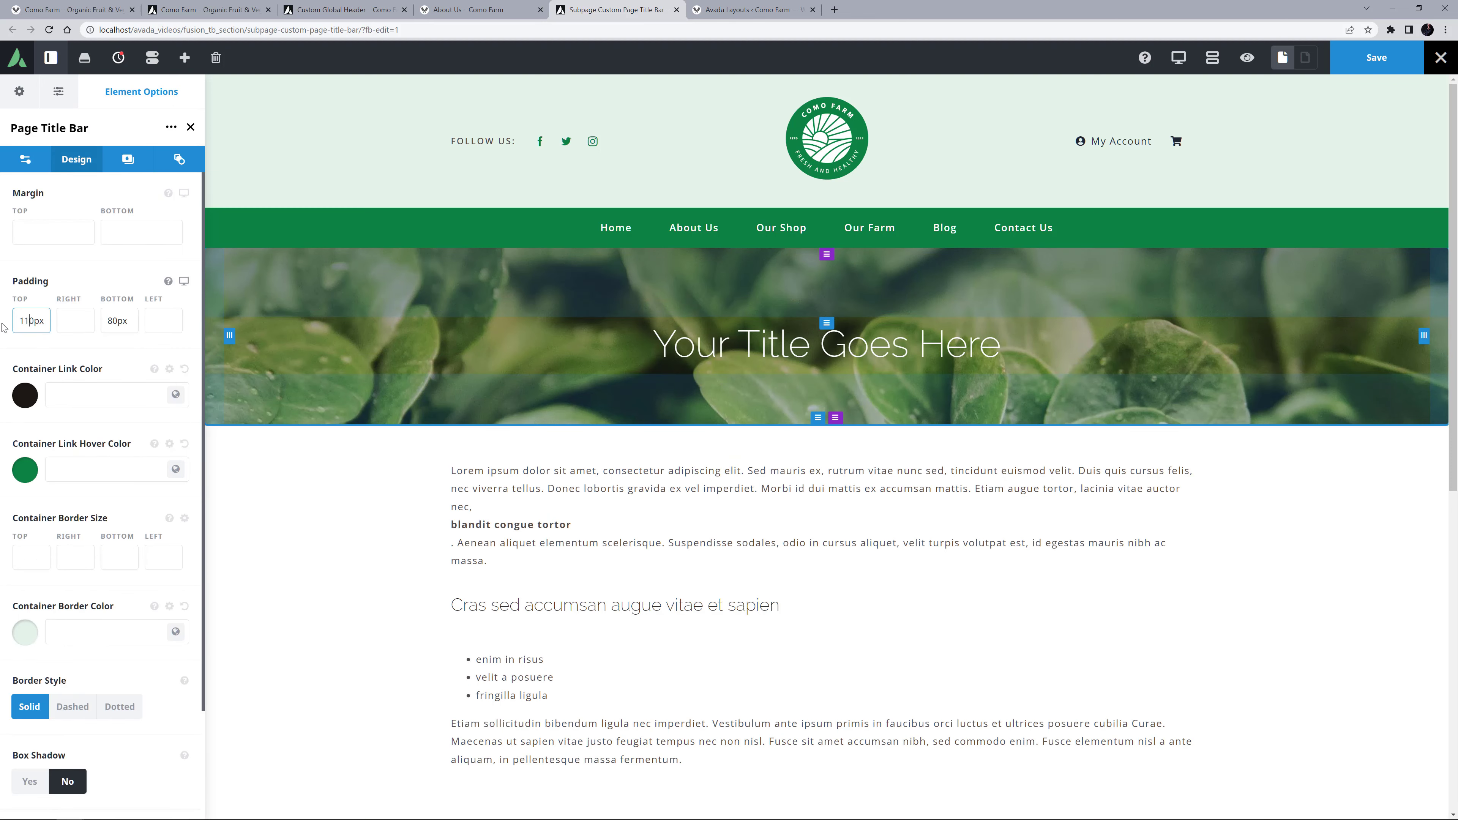
{"action": "left_click_drag", "start_coordinate": [112, 322], "coordinate": [102, 323]}
{"action": "type", "text": "11"}
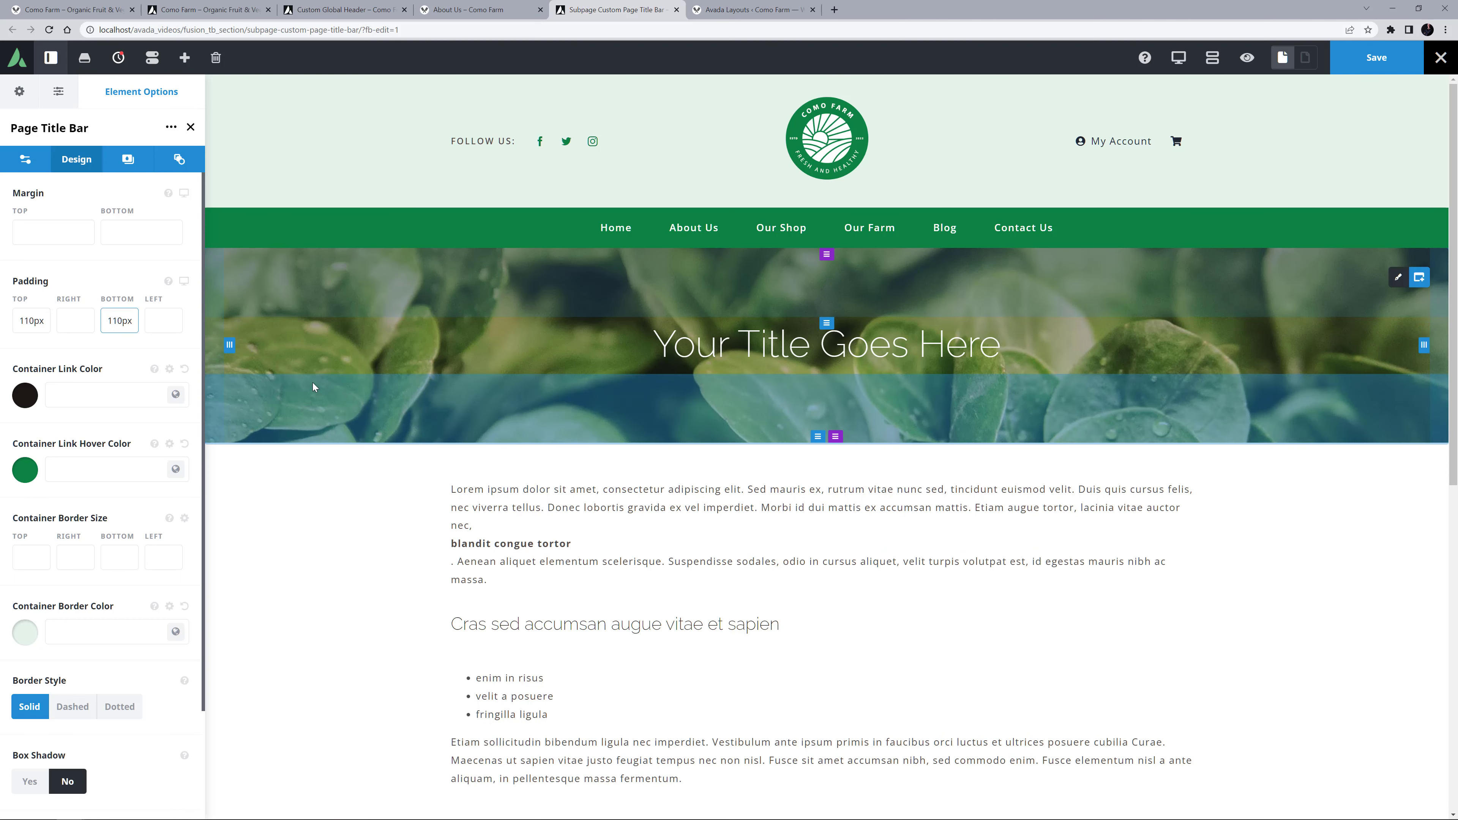
{"action": "left_click", "coordinate": [1355, 56]}
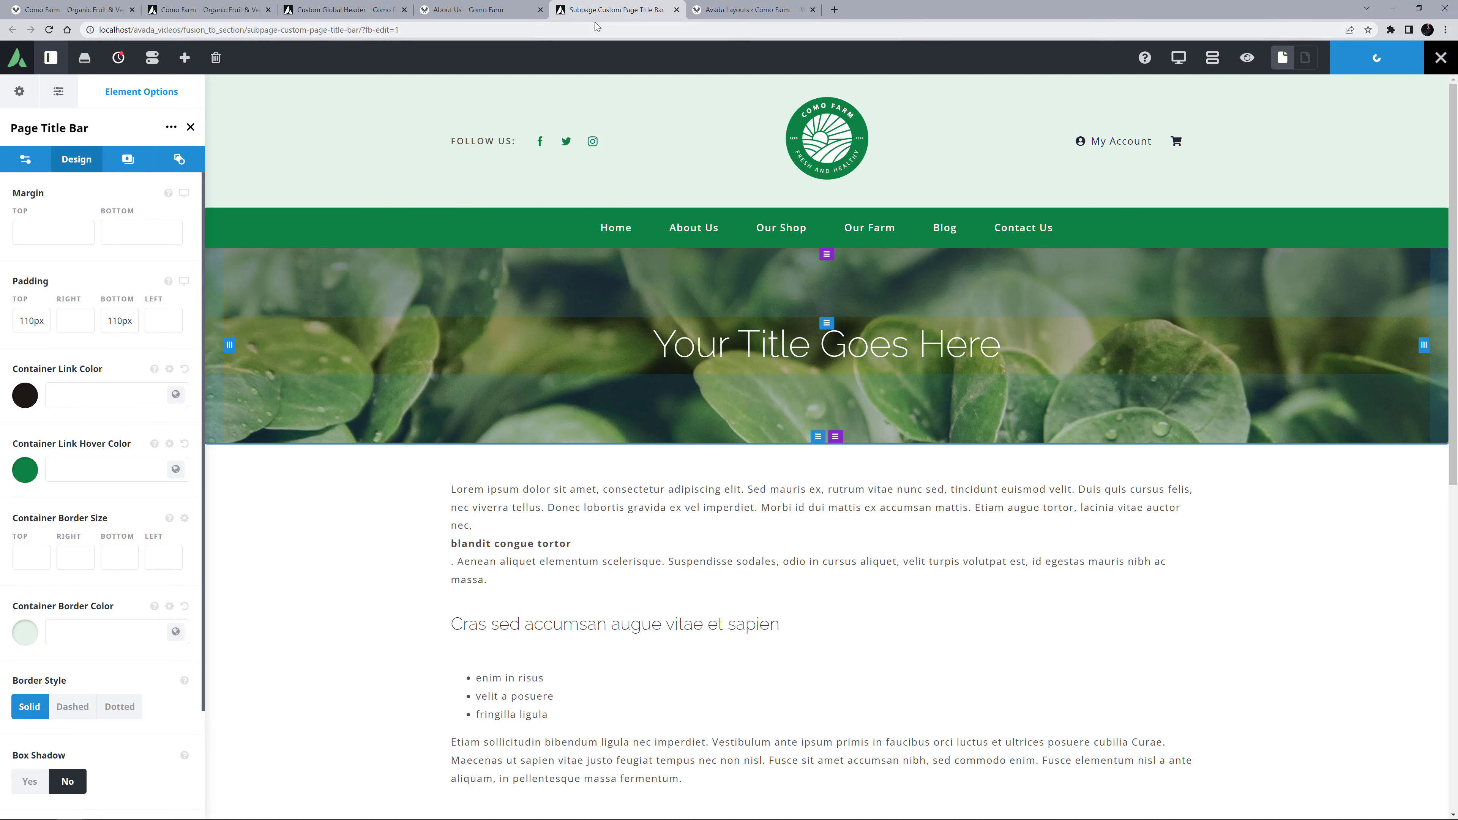
- Refresh the About Us page to show the updated title bar, and open the page for live editing
{"action": "left_click", "coordinate": [516, 10]}
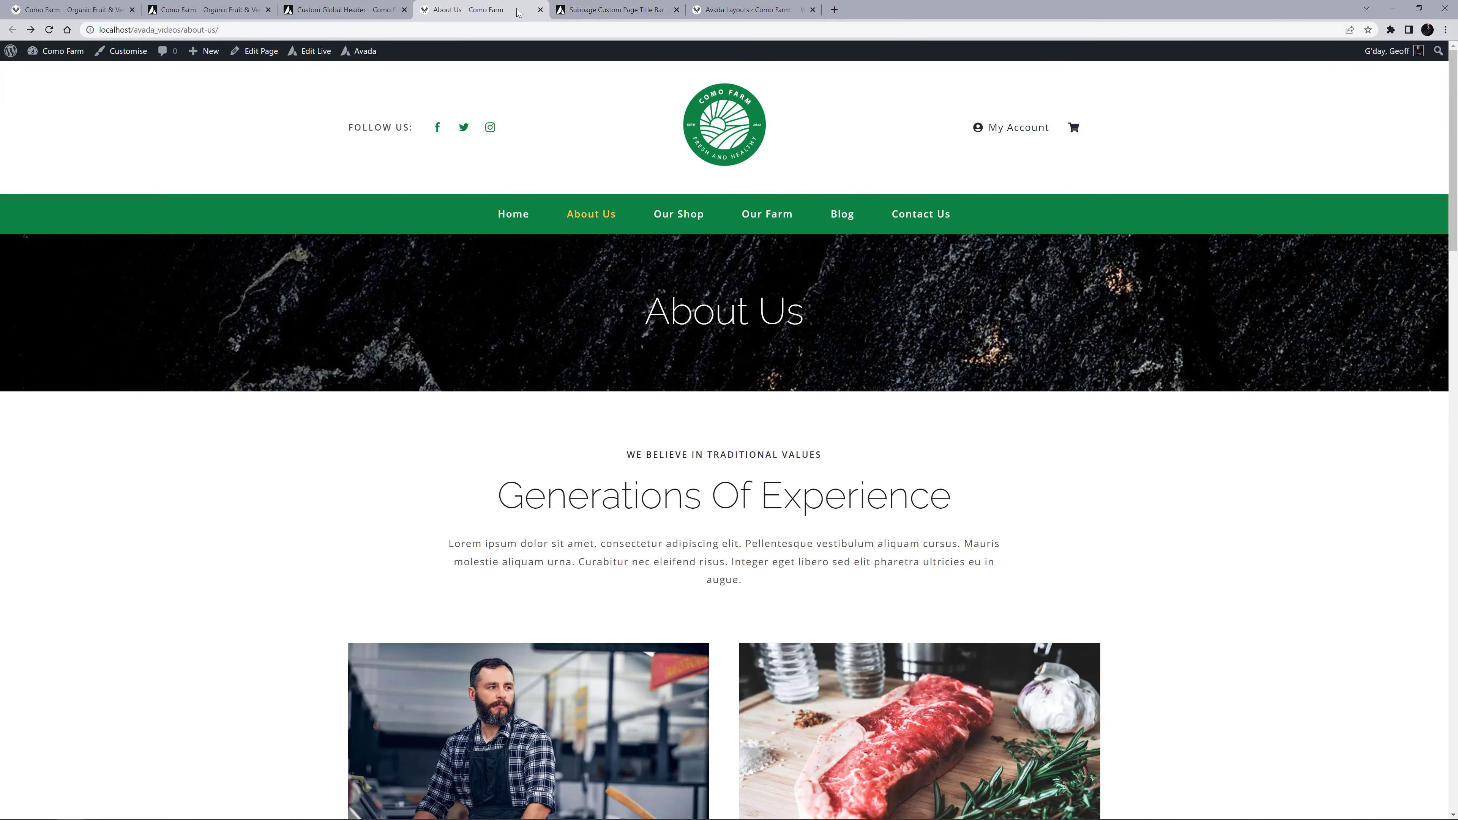
{"action": "key", "text": "F5"}
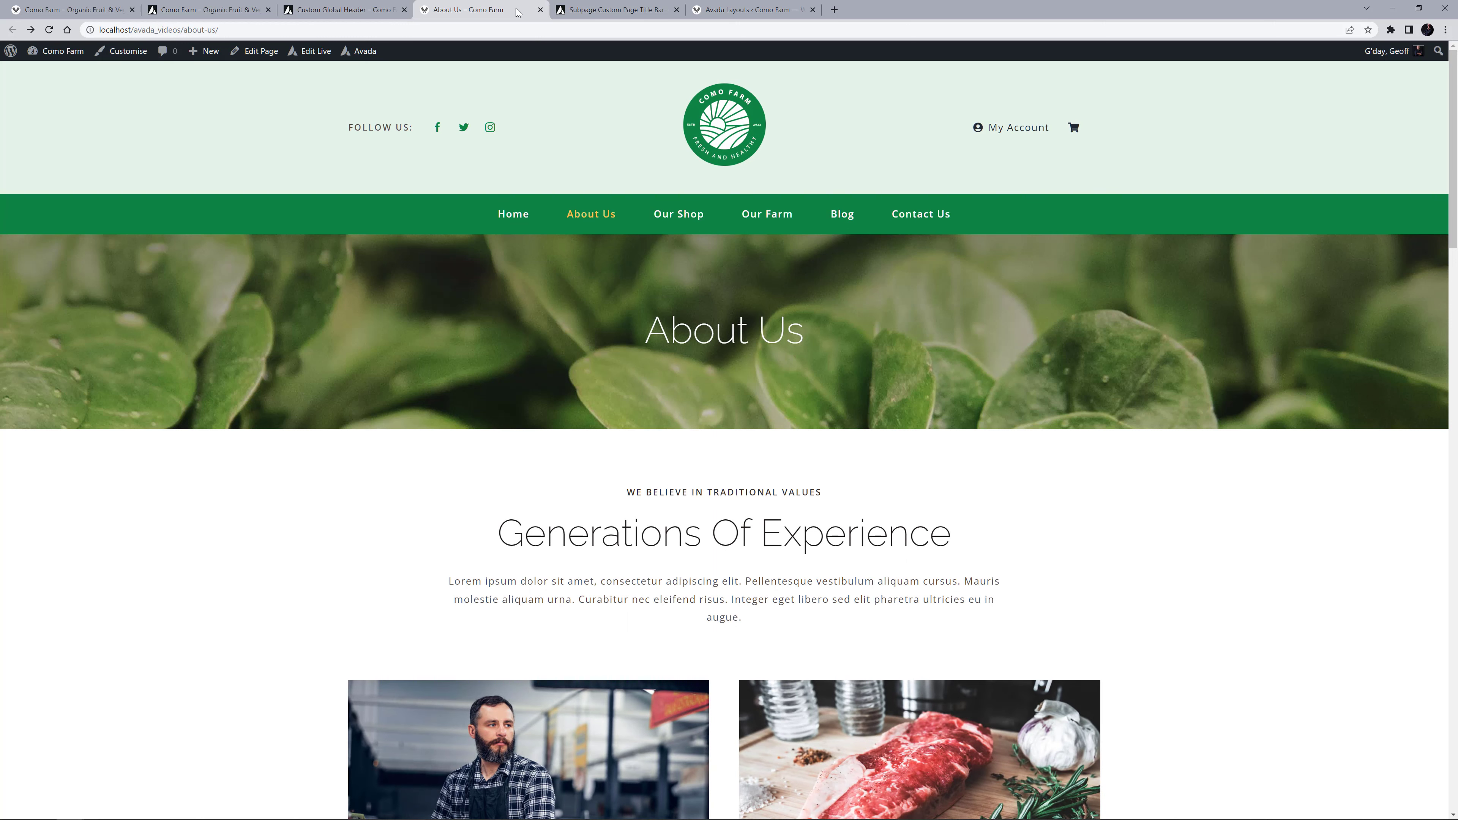
{"action": "key", "text": "F5"}
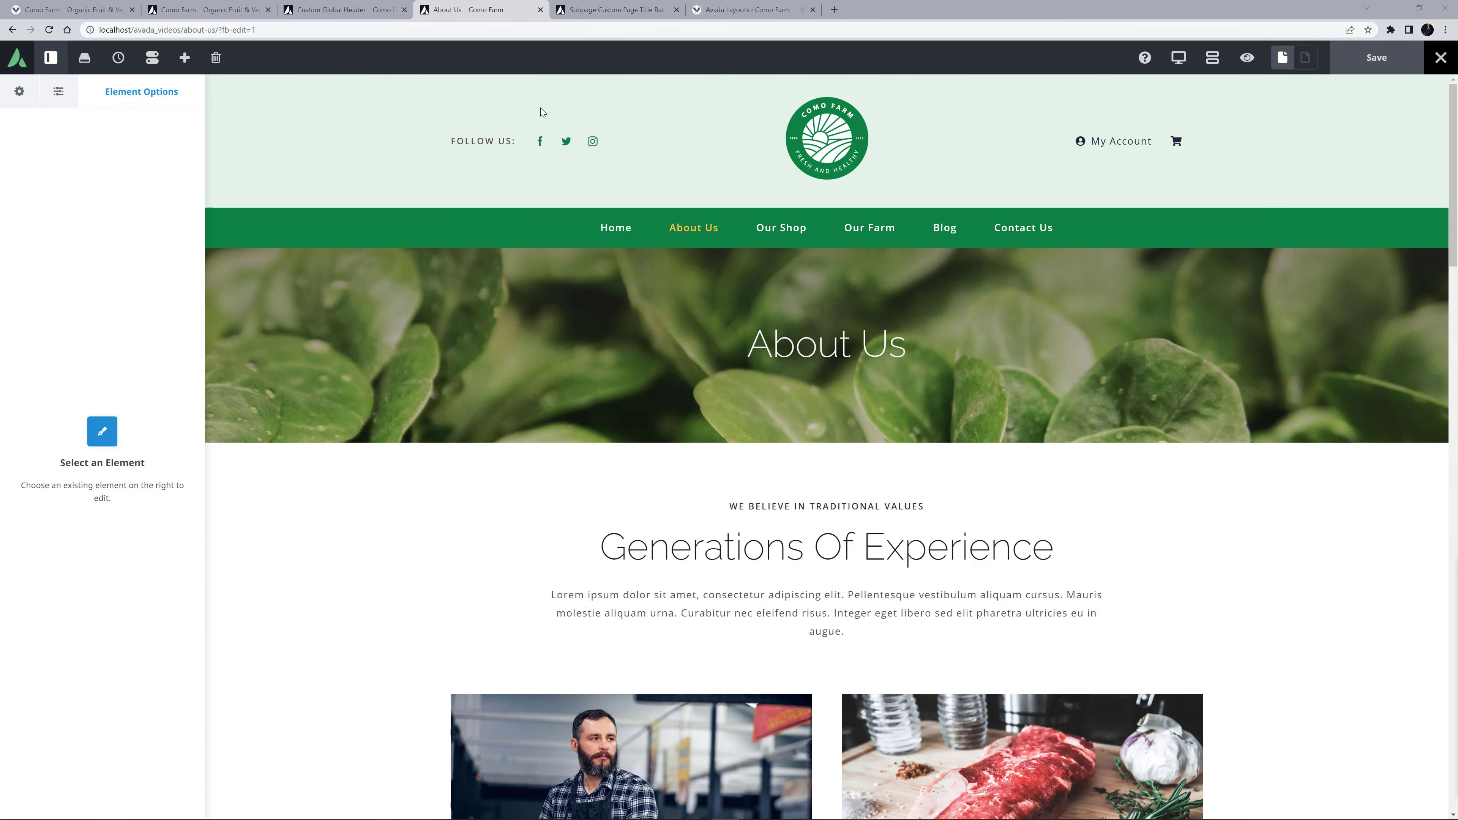
- Replace the intro text with WE BELIEVE IN NATURE, the heading Like A Bunch Of Old Hippies, and a paragraph starting "Organic, permaculture led gardening"
{"action": "left_click_drag", "start_coordinate": [724, 507], "coordinate": [992, 507]}
{"action": "type", "text": "WE BELIEVE IN NATURE"}
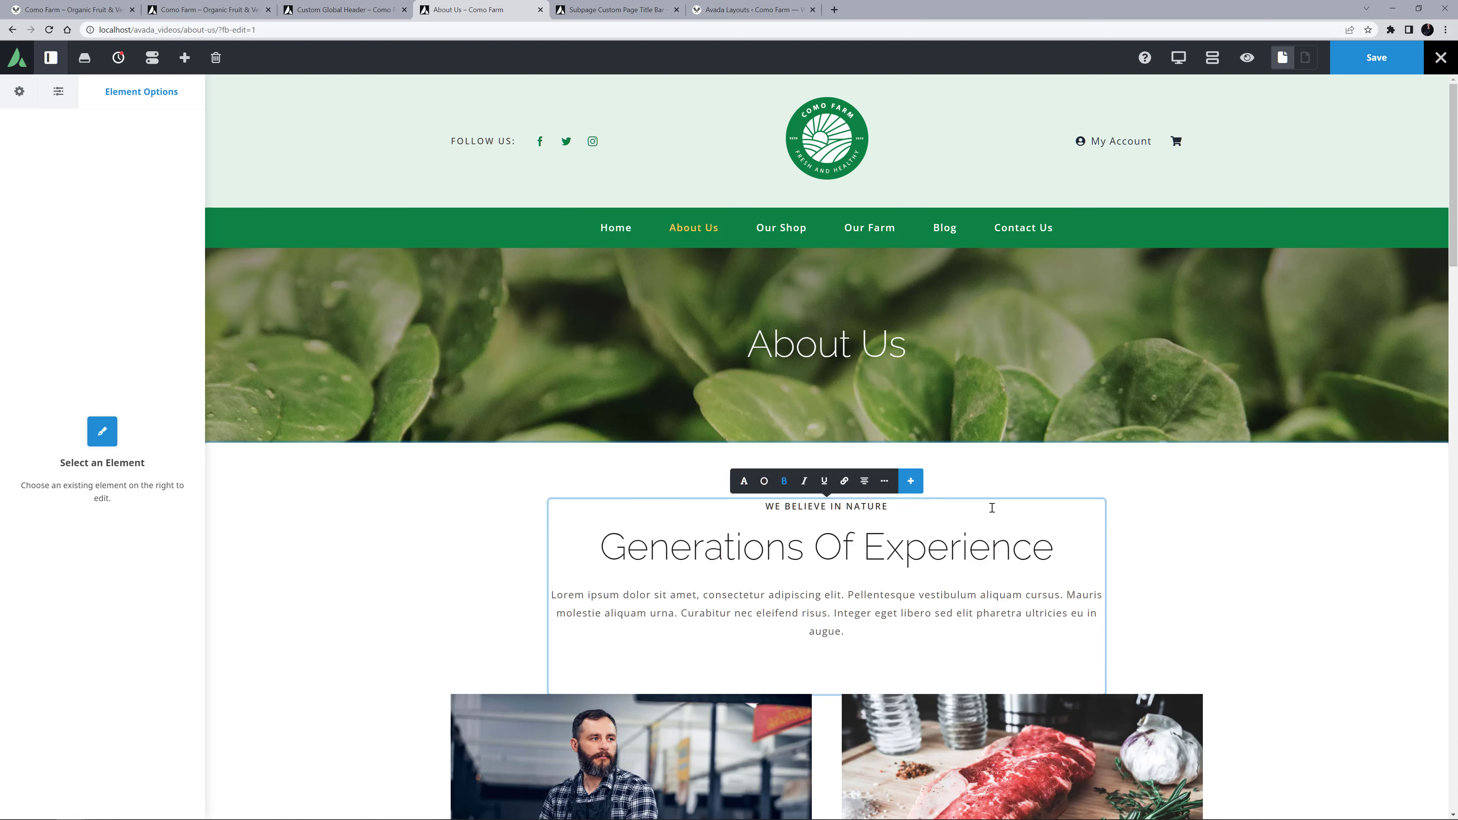
{"action": "left_click_drag", "start_coordinate": [598, 547], "coordinate": [1095, 558]}
{"action": "type", "text": "Like A Bunch Of Old Hippies"}
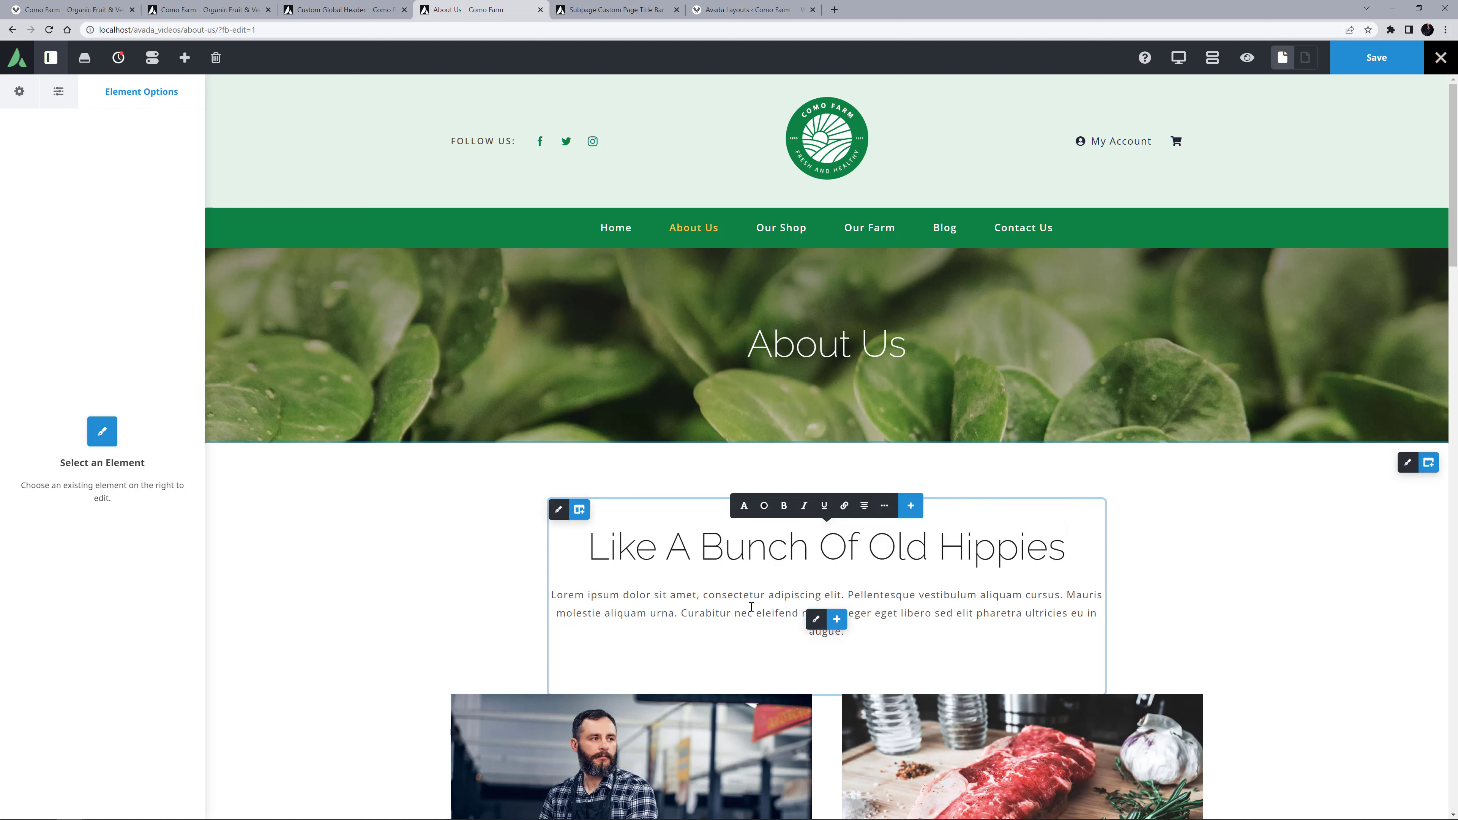
{"action": "left_click_drag", "start_coordinate": [550, 594], "coordinate": [927, 640]}
{"action": "type", "text": "Organic, permaculture led gardening is both revolutionary, and also just going back to our ancient roots. At Como Farm, we eschew large scale, modern farming methods, and work in conjunction with nature instead of trying to subjugate it. It's a deeply ethical partnership, and a very rewarding lifestyle."}
- Replace the butcher photo with couple.jpg at the Avada Grid 800 size and set its image aspect ratio to 1:1
{"action": "scroll", "coordinate": [794, 595], "scroll_direction": "down", "scroll_amount": 7}
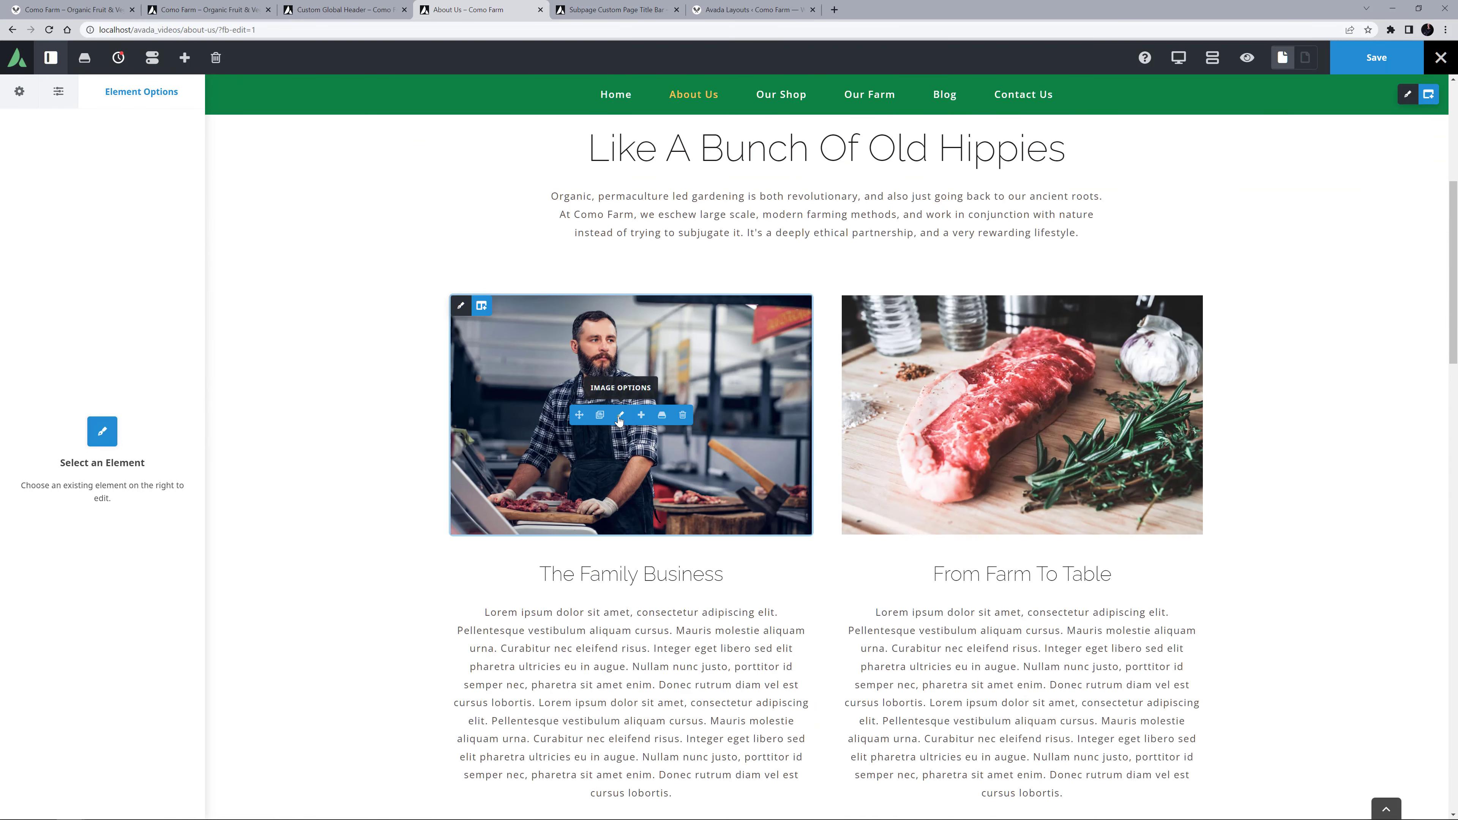
{"action": "left_click", "coordinate": [619, 416]}
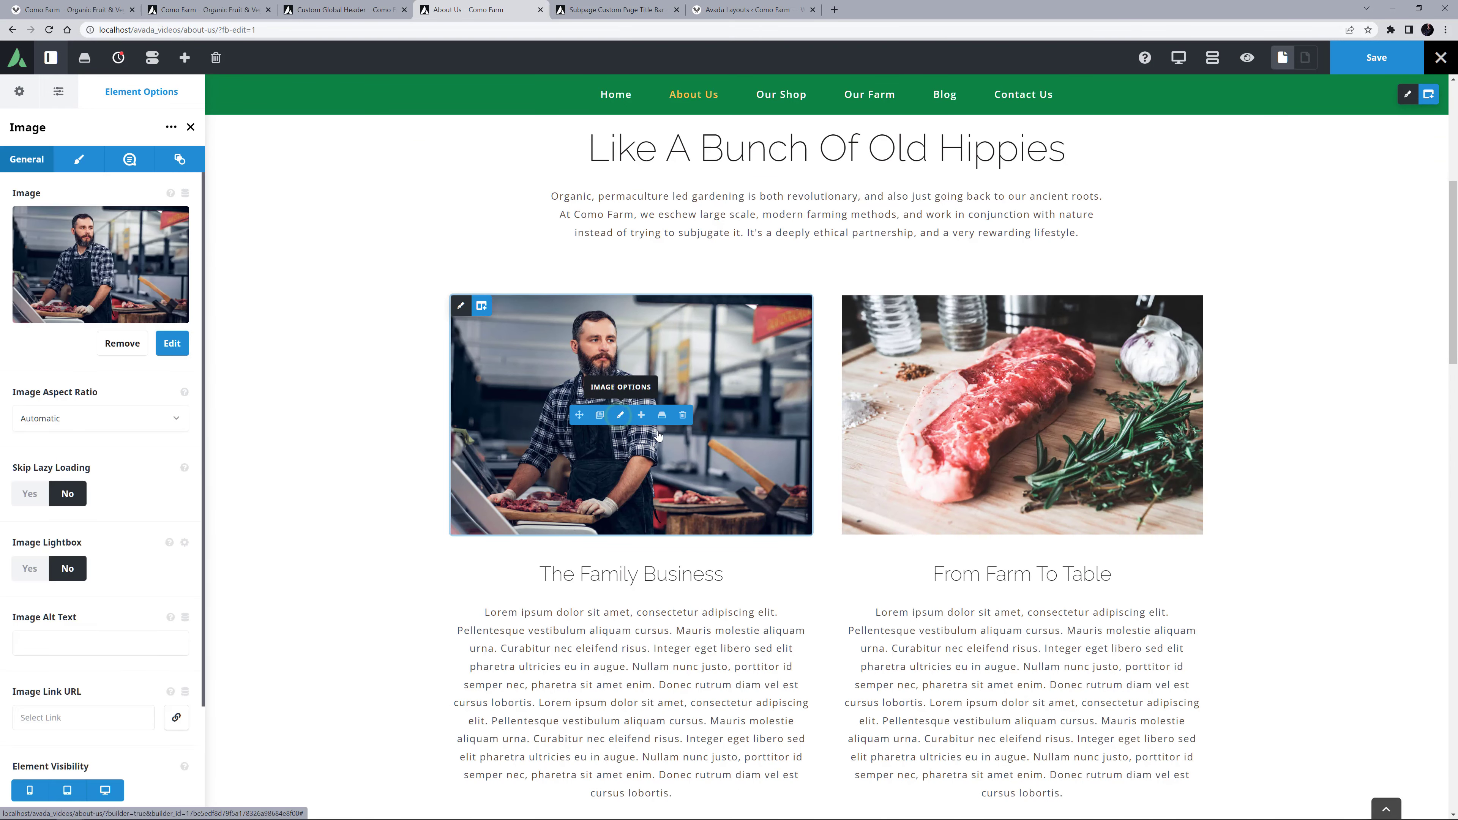
{"action": "left_click", "coordinate": [122, 346]}
{"action": "left_click", "coordinate": [102, 259]}
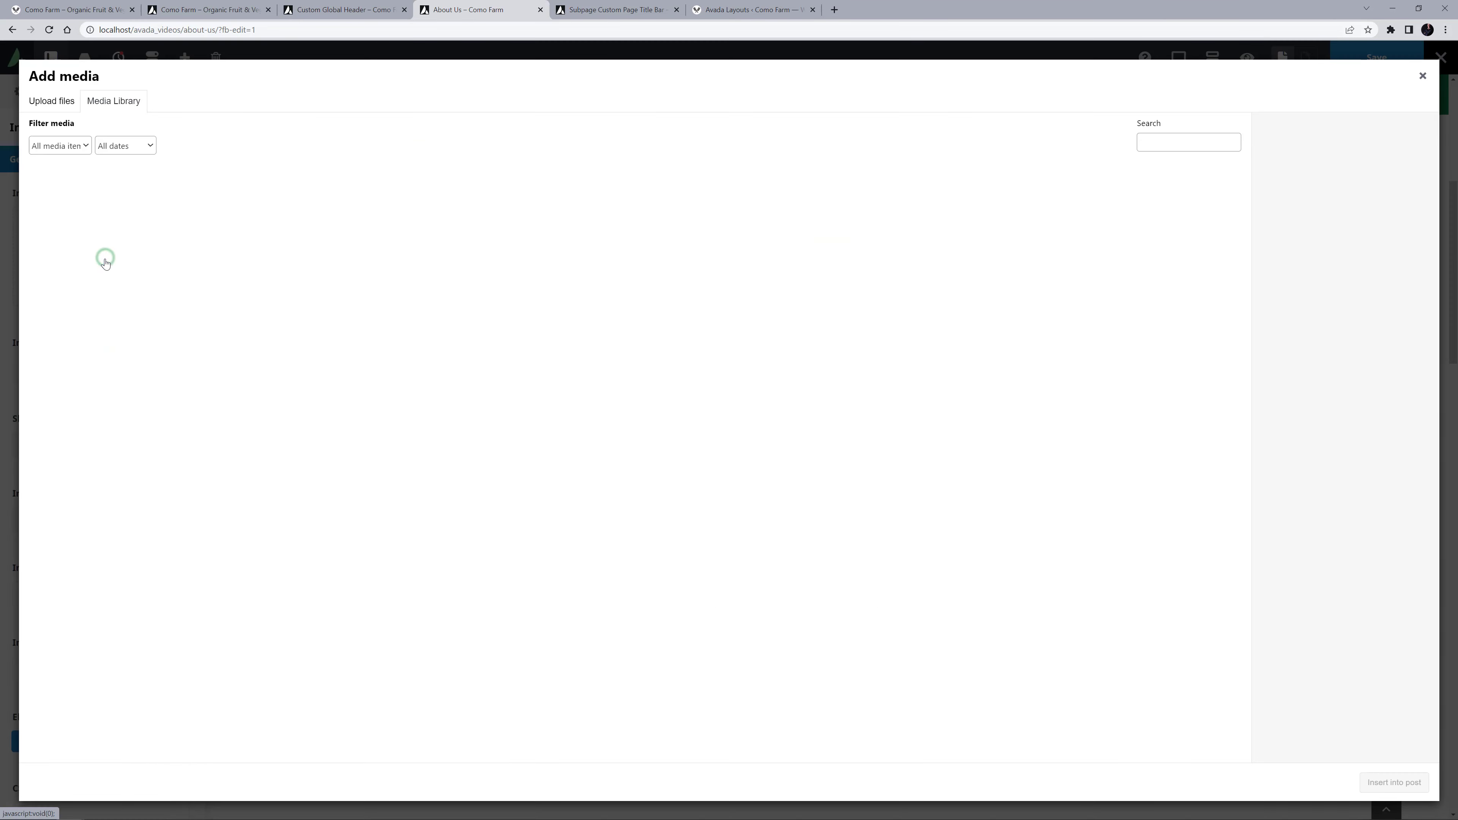
{"action": "left_click", "coordinate": [160, 303]}
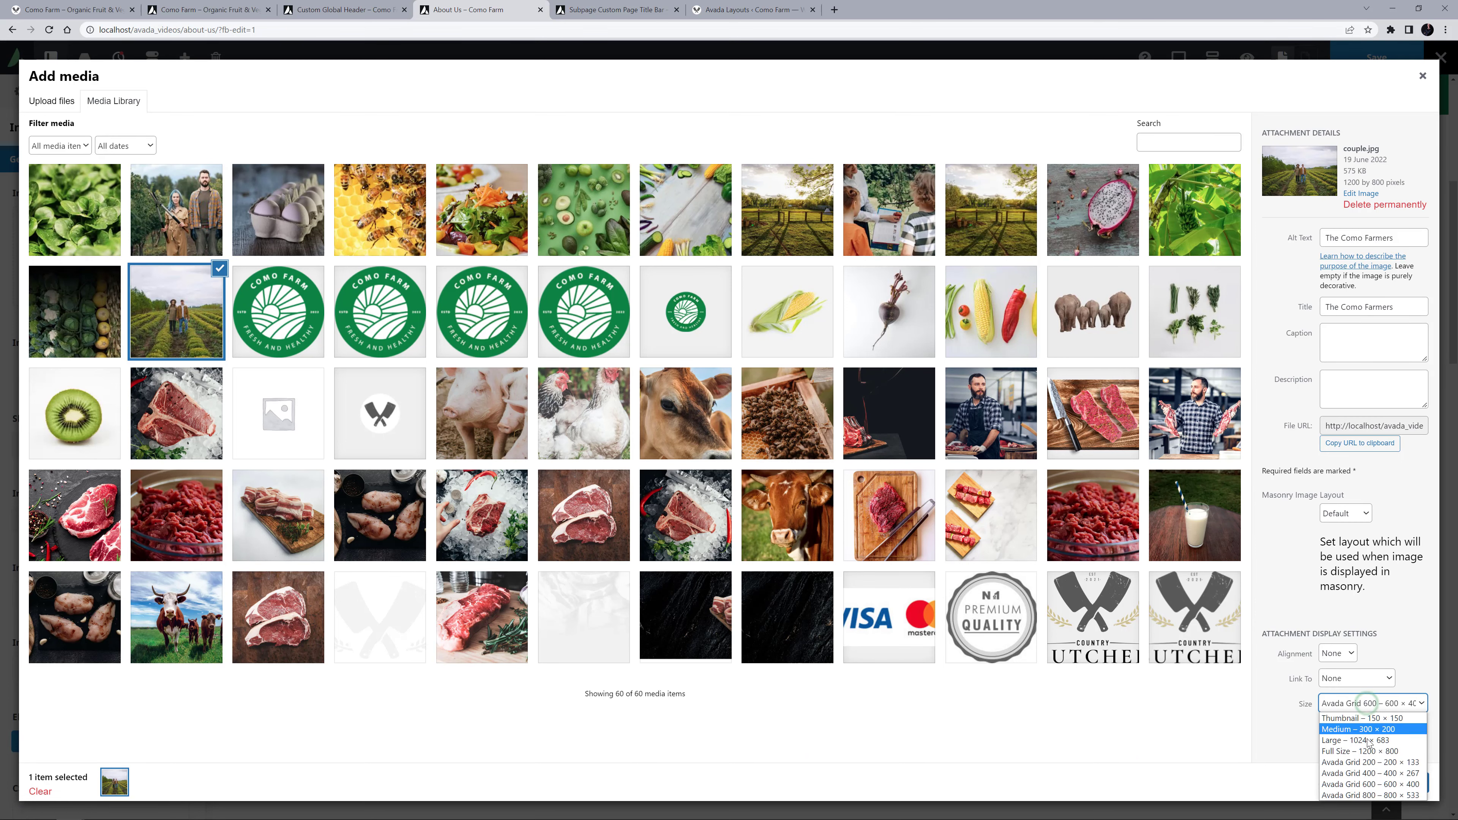
{"action": "left_click", "coordinate": [1373, 795]}
{"action": "left_click", "coordinate": [1378, 781]}
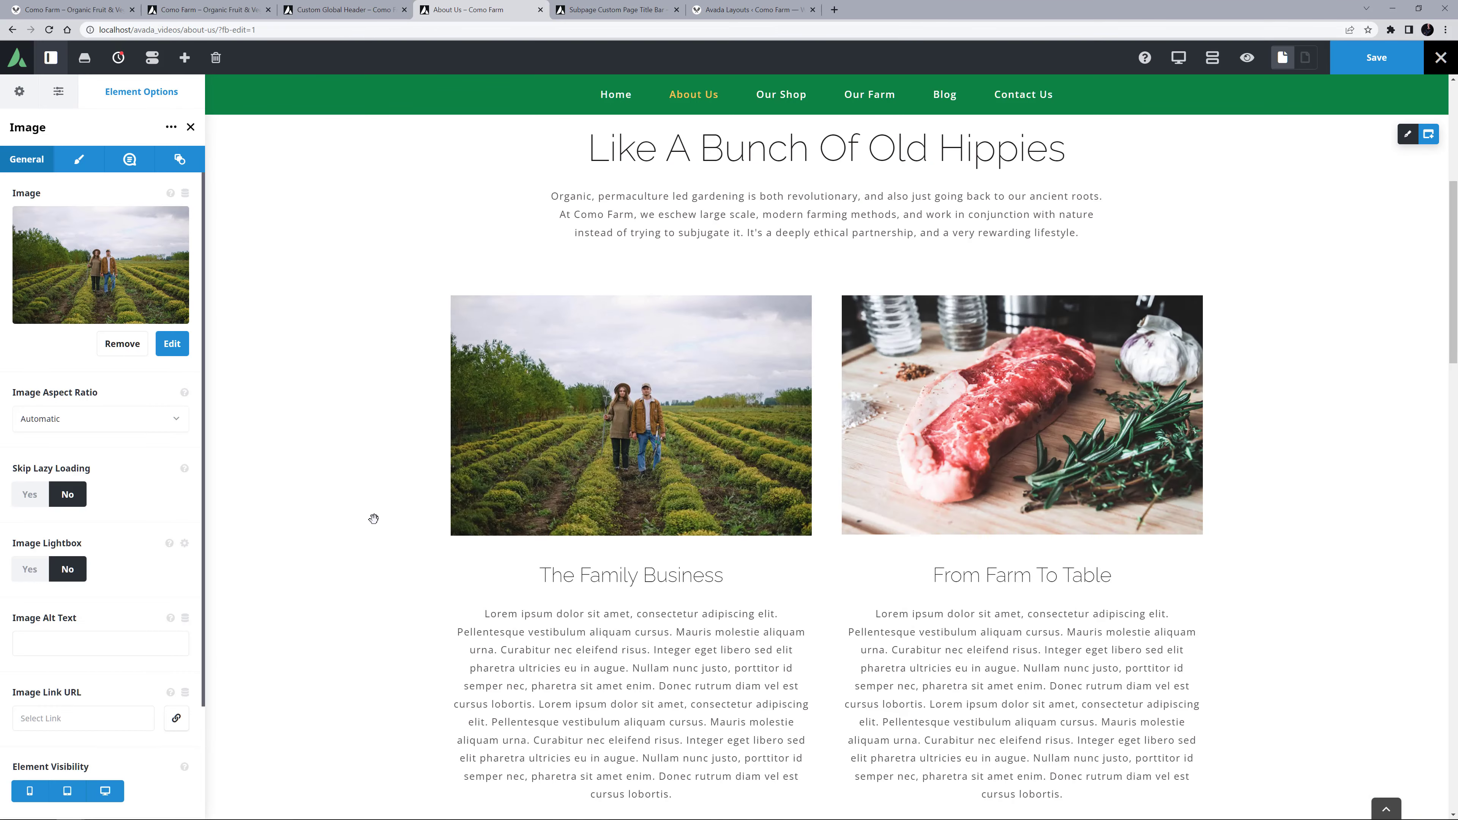
{"action": "left_click", "coordinate": [96, 421]}
{"action": "left_click", "coordinate": [33, 498]}
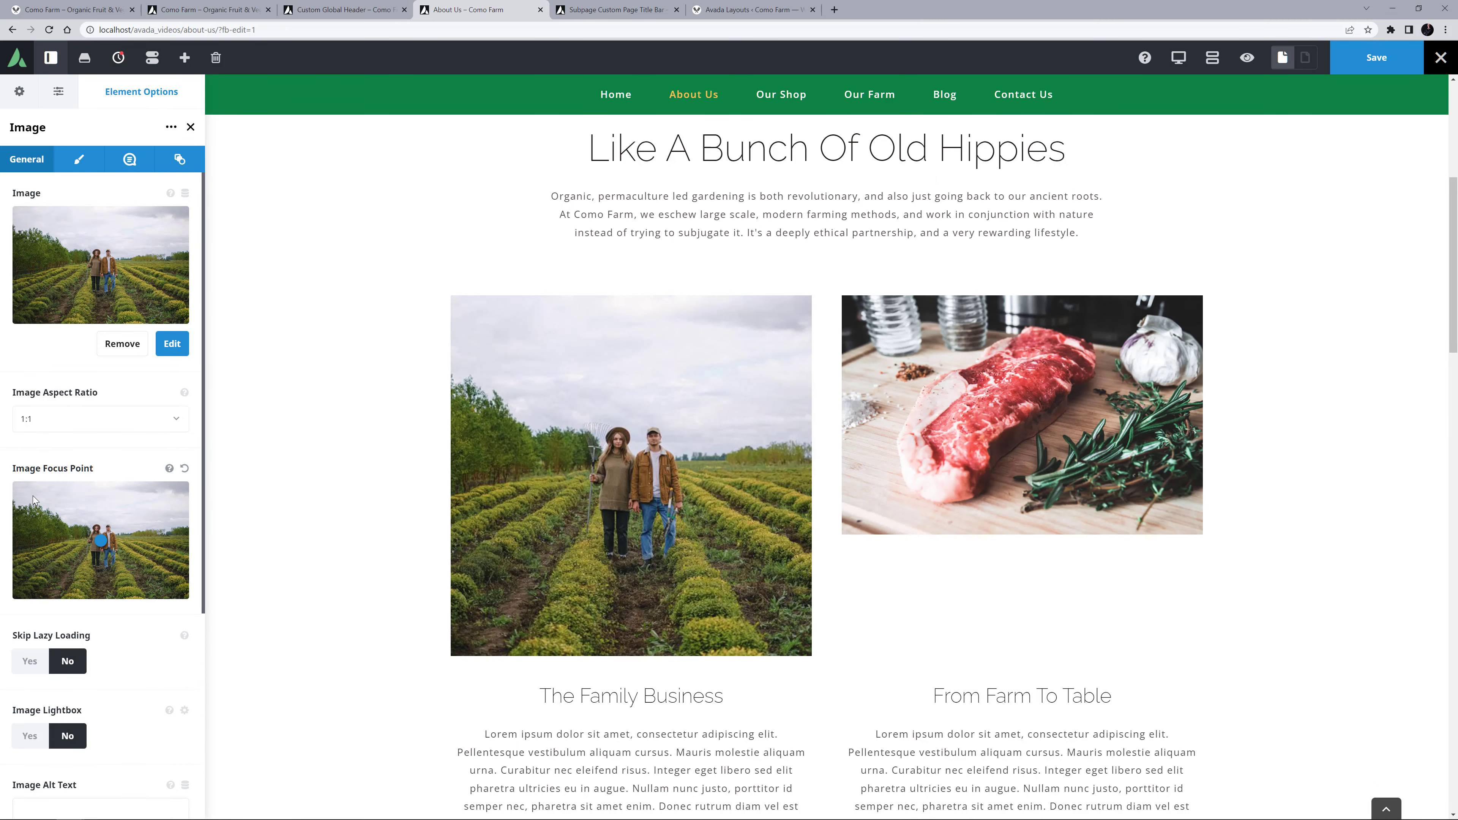
- Replace the steak photo above From Farm To Table with salad.jpg from the media library at the Avada Grid 800 size
{"action": "left_click", "coordinate": [1008, 419]}
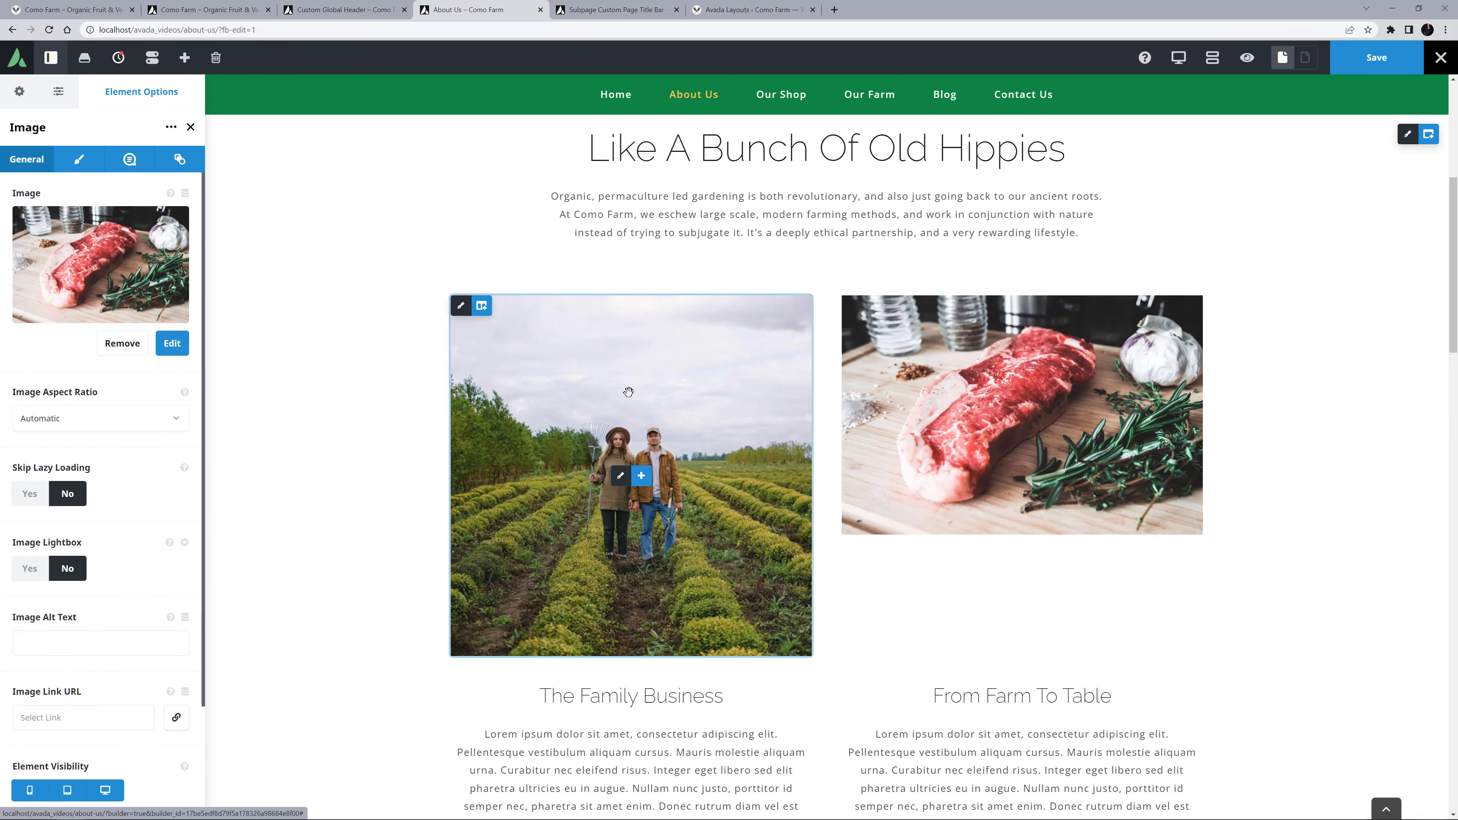
{"action": "left_click", "coordinate": [117, 346]}
{"action": "left_click", "coordinate": [99, 257]}
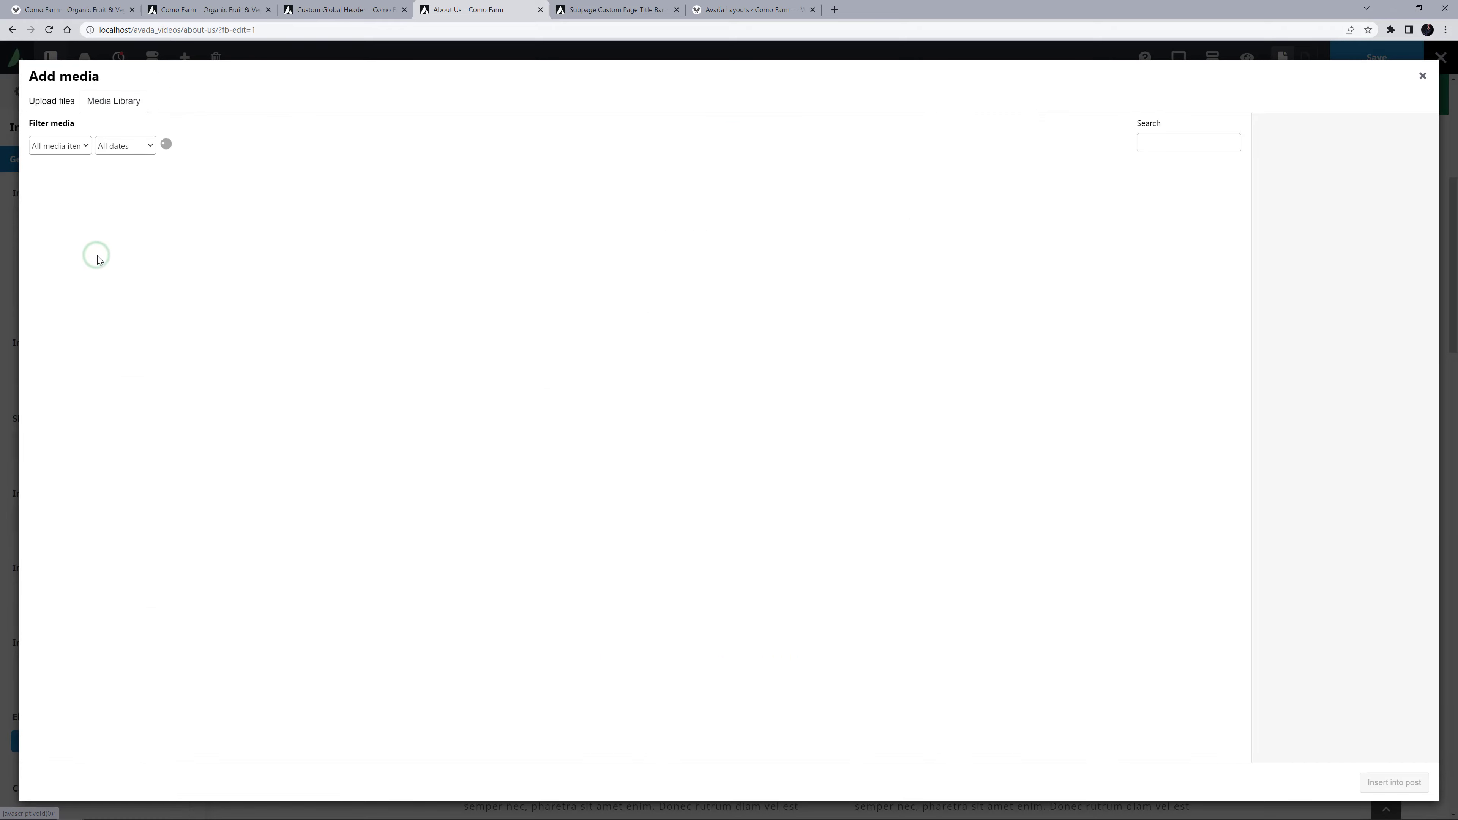
{"action": "left_click", "coordinate": [472, 227]}
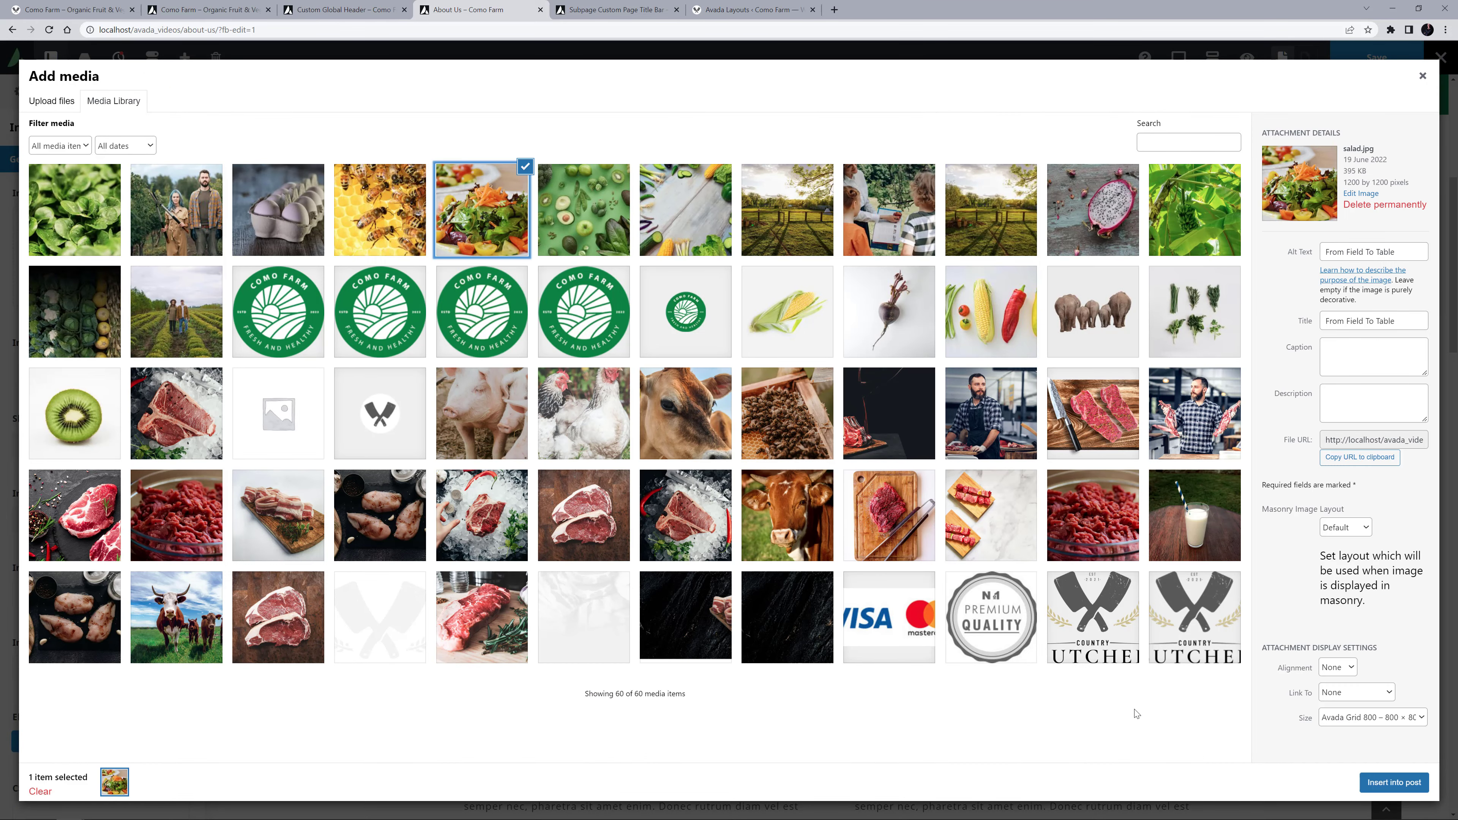
{"action": "left_click", "coordinate": [1361, 783]}
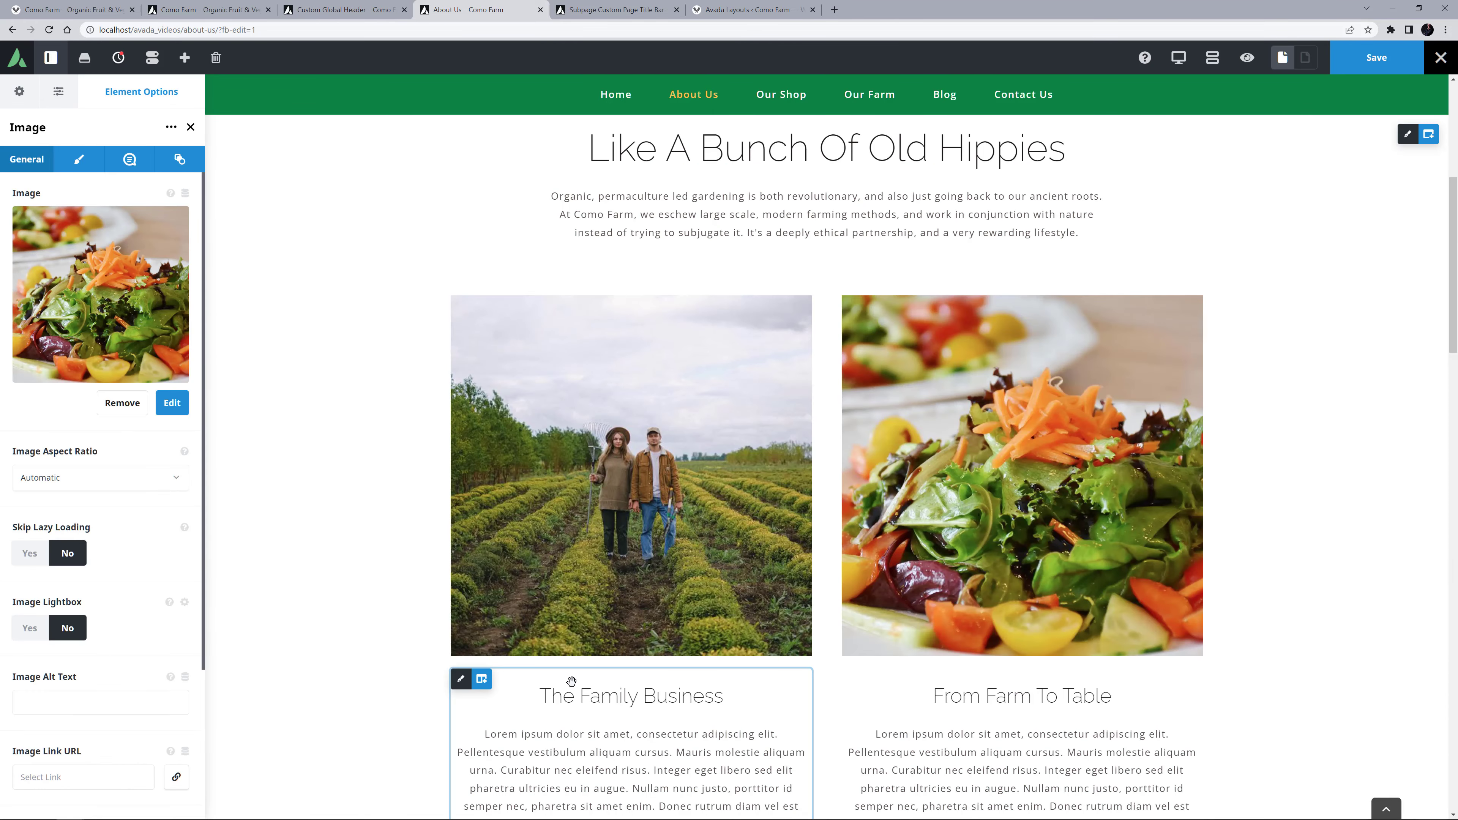
- Retitle the text below the couple photo as Our Story and replace its placeholder paragraph with copy starting "A few years back, we decided"
{"action": "triple_click", "coordinate": [545, 692]}
{"action": "type", "text": "Our Story"}
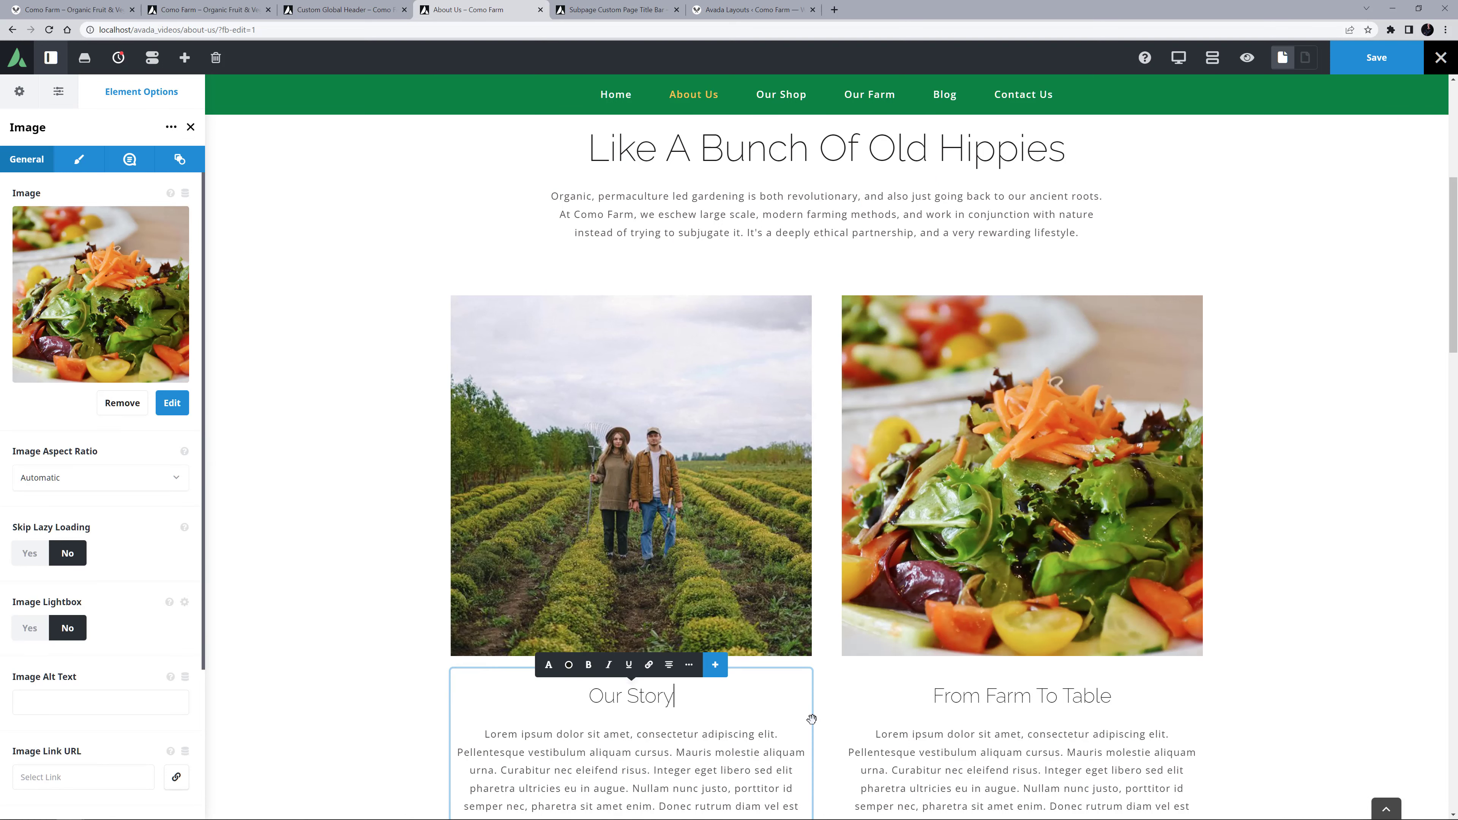
{"action": "scroll", "coordinate": [812, 719], "scroll_direction": "down", "scroll_amount": 4}
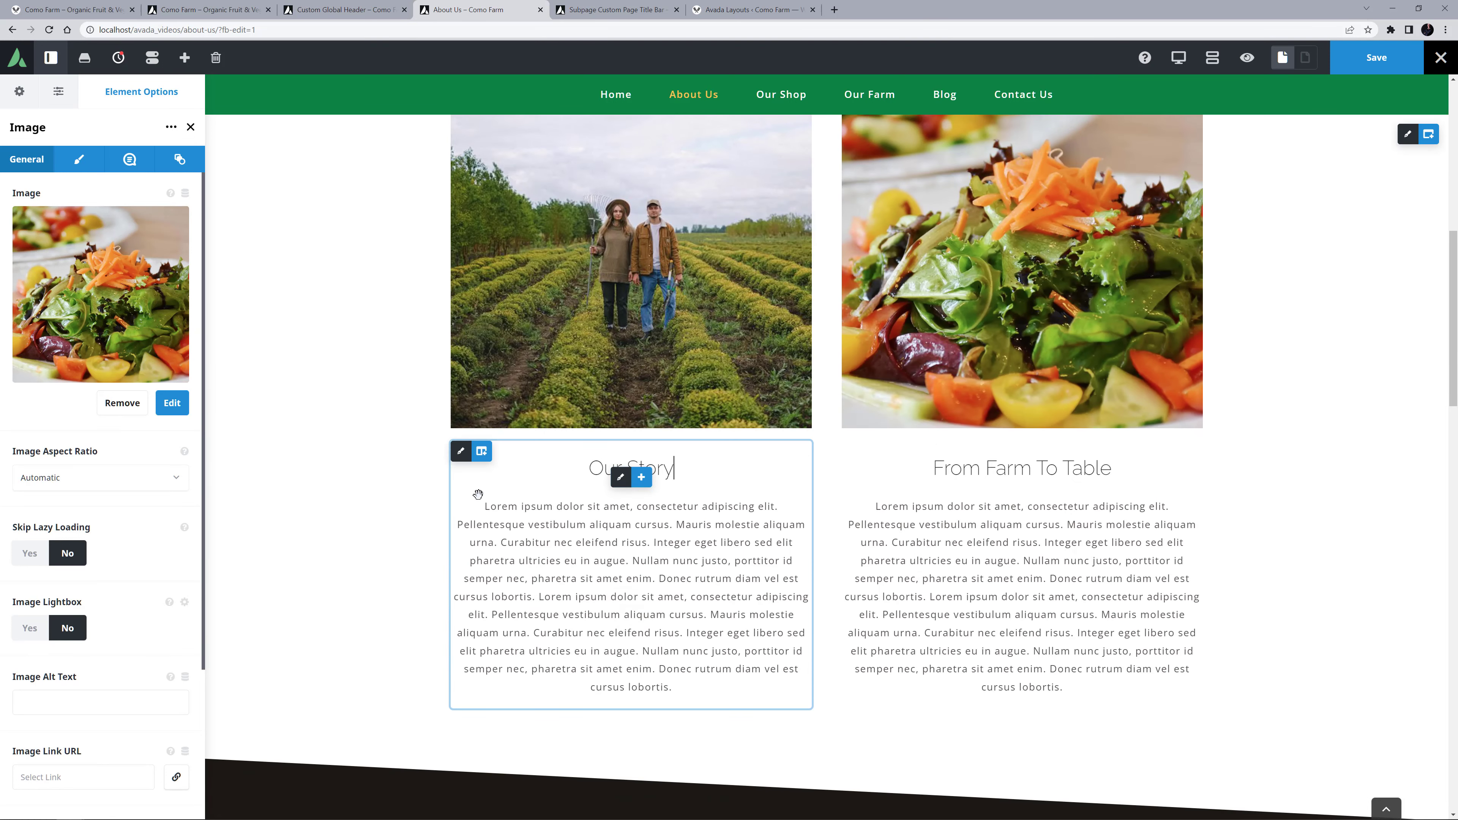
{"action": "left_click", "coordinate": [483, 506]}
{"action": "left_click_drag", "start_coordinate": [503, 514], "coordinate": [735, 688]}
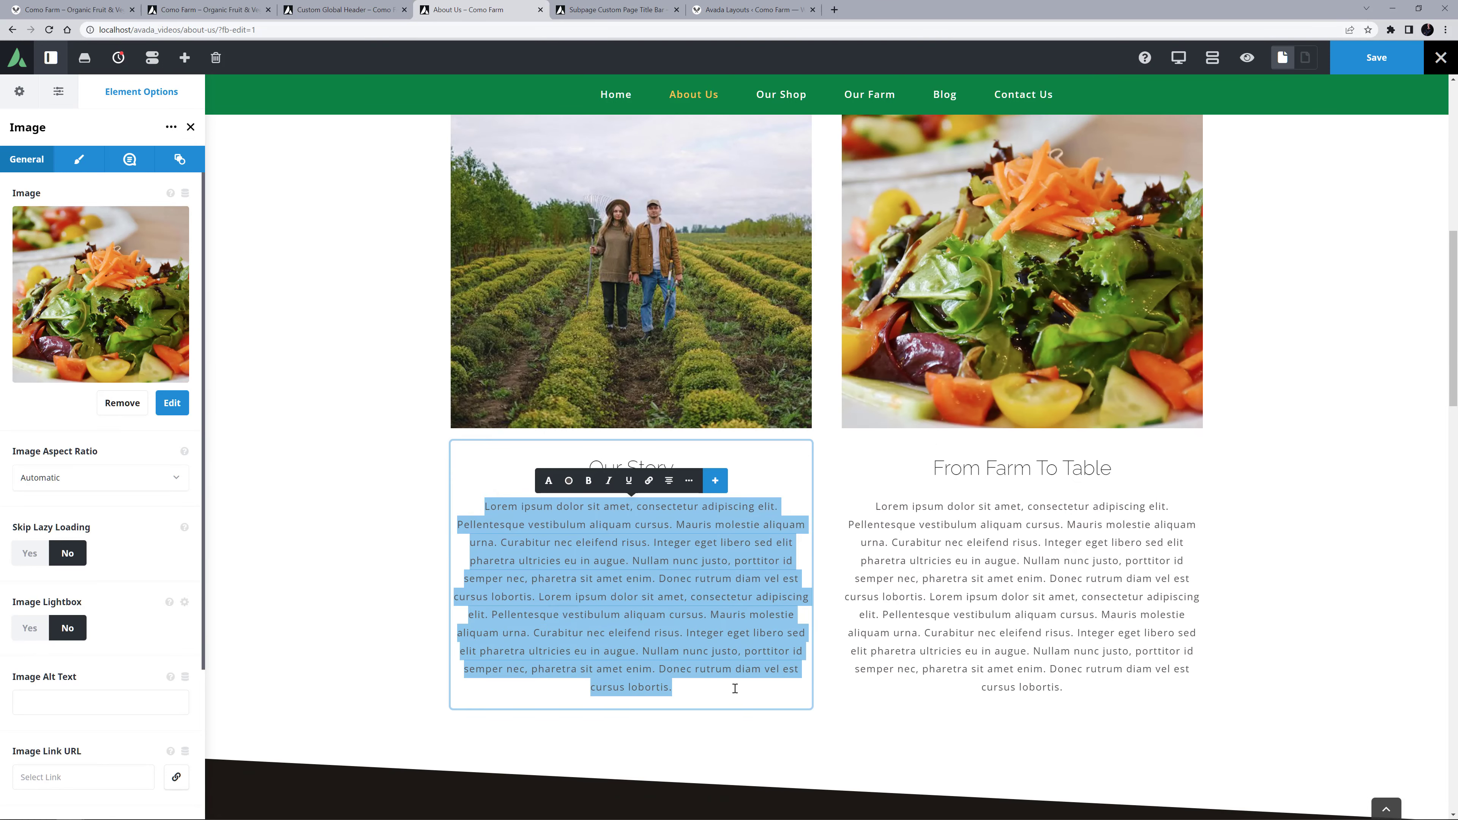
{"action": "type", "text": "A few years back, we decided that we would make our family lifestyle into our family business as well. We were already growing loads of organic fruit & vegetables on the farm, and were starting to grow more than we could consume ourselves. Hating waste, and realising that many others had neither the time nor knowledge to grow good organic food for themselves, we decided to increase our production and supply the local community as best we could. We love a balanced lifestyle, and so we are never going to take over the world. But if you live in our little corner of it, we would be honoured to supply your family with the best quality organic fruits and vegetables available."}
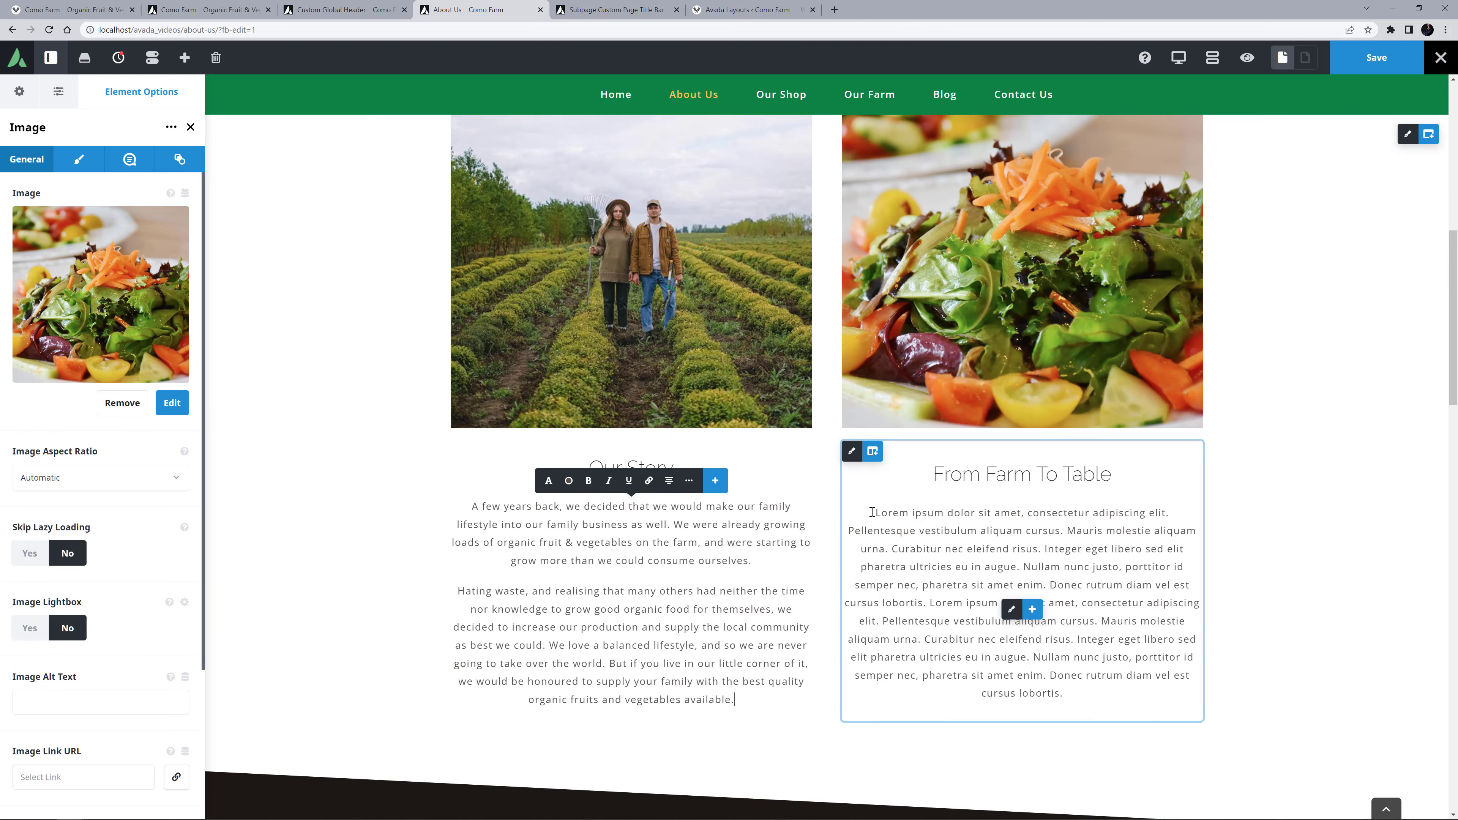
- Replace the From Farm To Table placeholder paragraph with copy starting "Our produce goes literally from the farm to your table"
{"action": "left_click_drag", "start_coordinate": [872, 513], "coordinate": [1106, 696]}
{"action": "type", "text": "Our produce goes literally from the farm to your table, via a cardboard box. All we do when we harvest, is to wash and pack your produce, and deliver it to your door. All this happens within 24 hours of harvest, ensuring your food is super fresh when you get it. We use no chemical pesticides or fertilisers on our produce, and we irrigate our farm with clean, local underground water. All our produce comes from heirloom seeds, so you can even take the seeds and grow your own. We love gardening, and we love being stewards of this beautiful land. We'd love it if you could come and visit us one day, and we can show you round our little slice of paradise, and you can see where your food really comes from."}
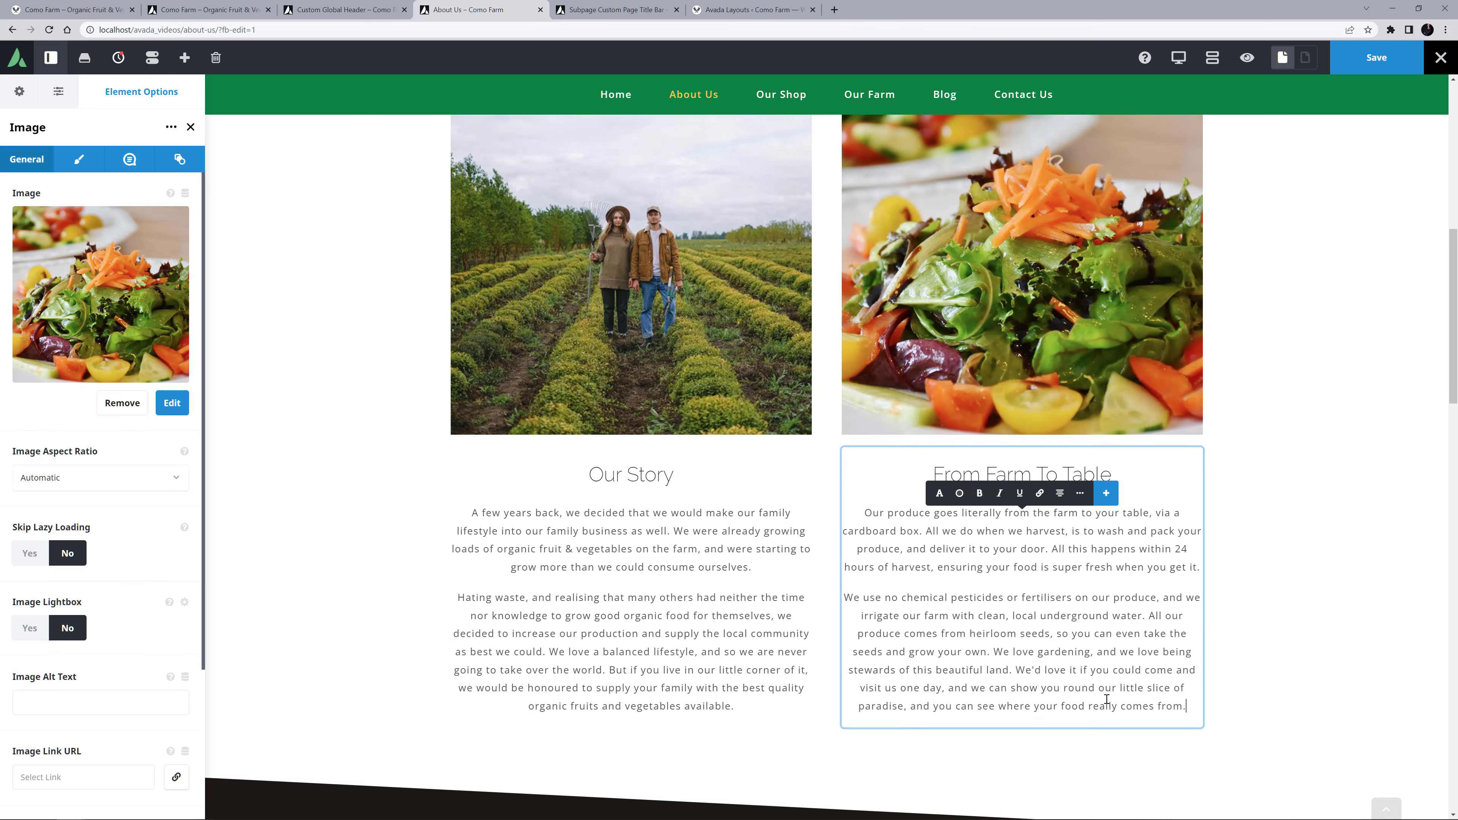
- Set the column justification of The Family Business container to center
{"action": "scroll", "coordinate": [1214, 638], "scroll_direction": "down", "scroll_amount": 9}
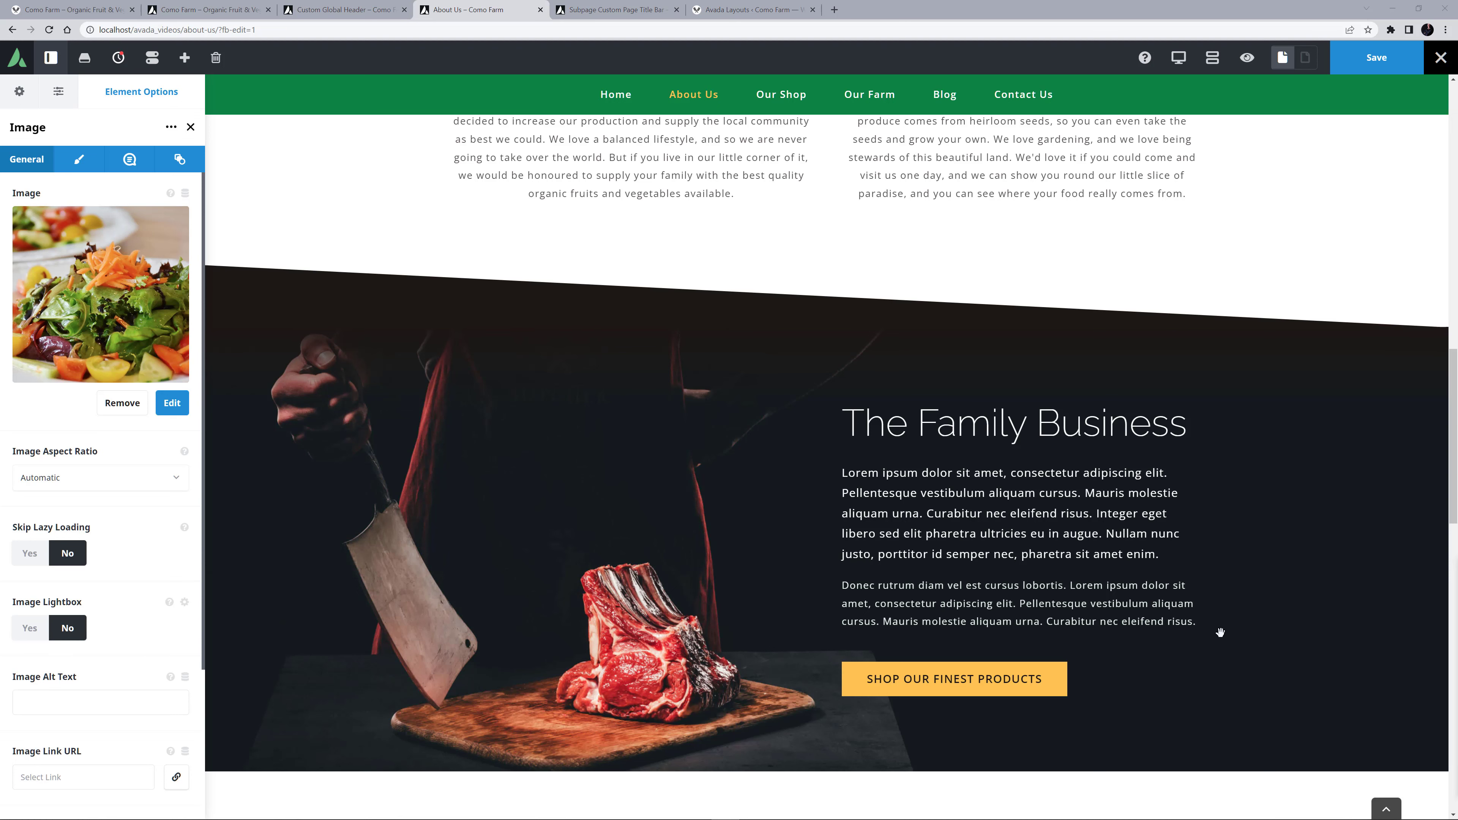
{"action": "left_click", "coordinate": [1411, 356]}
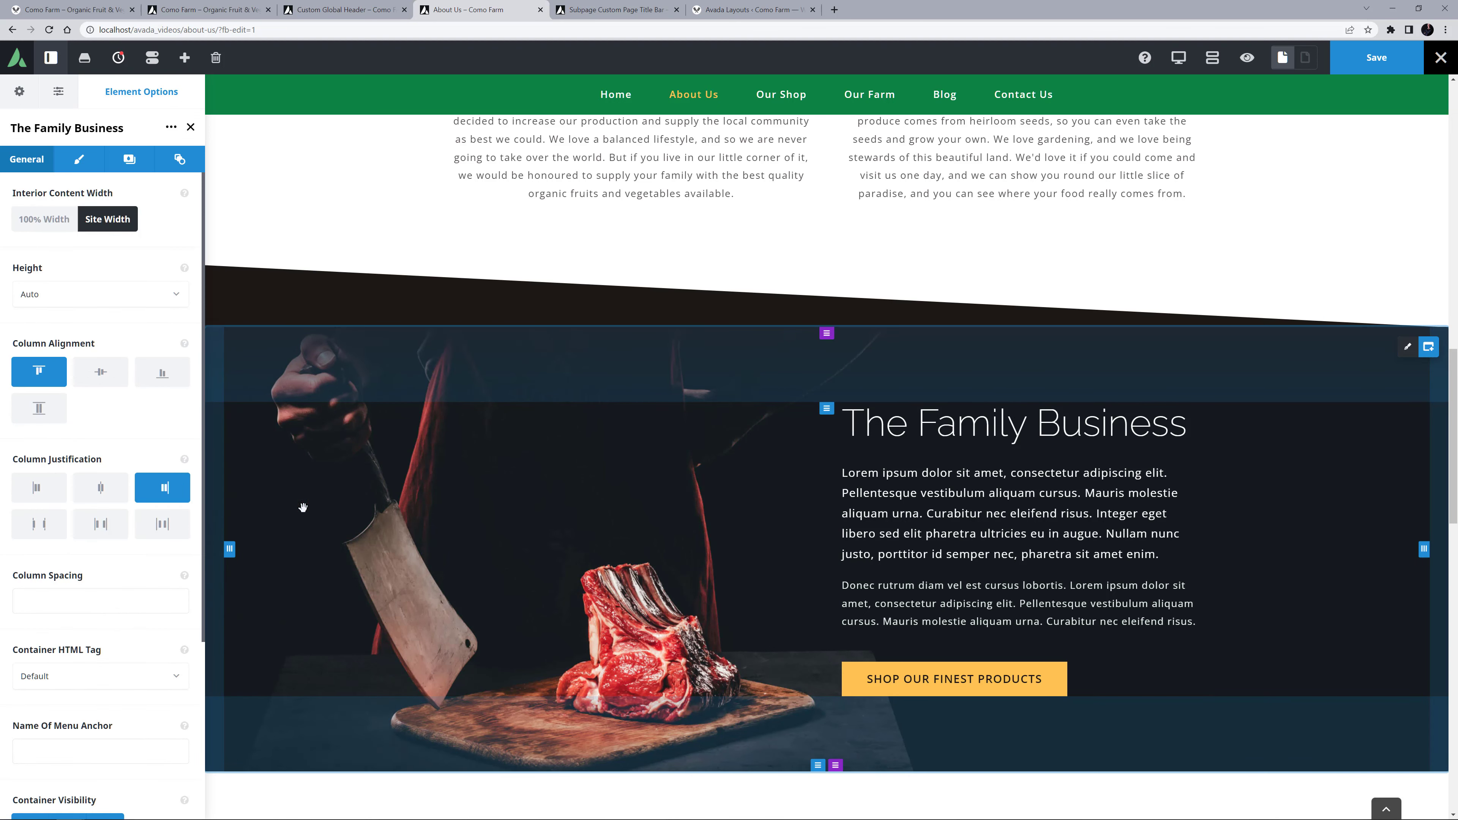
{"action": "left_click", "coordinate": [102, 491]}
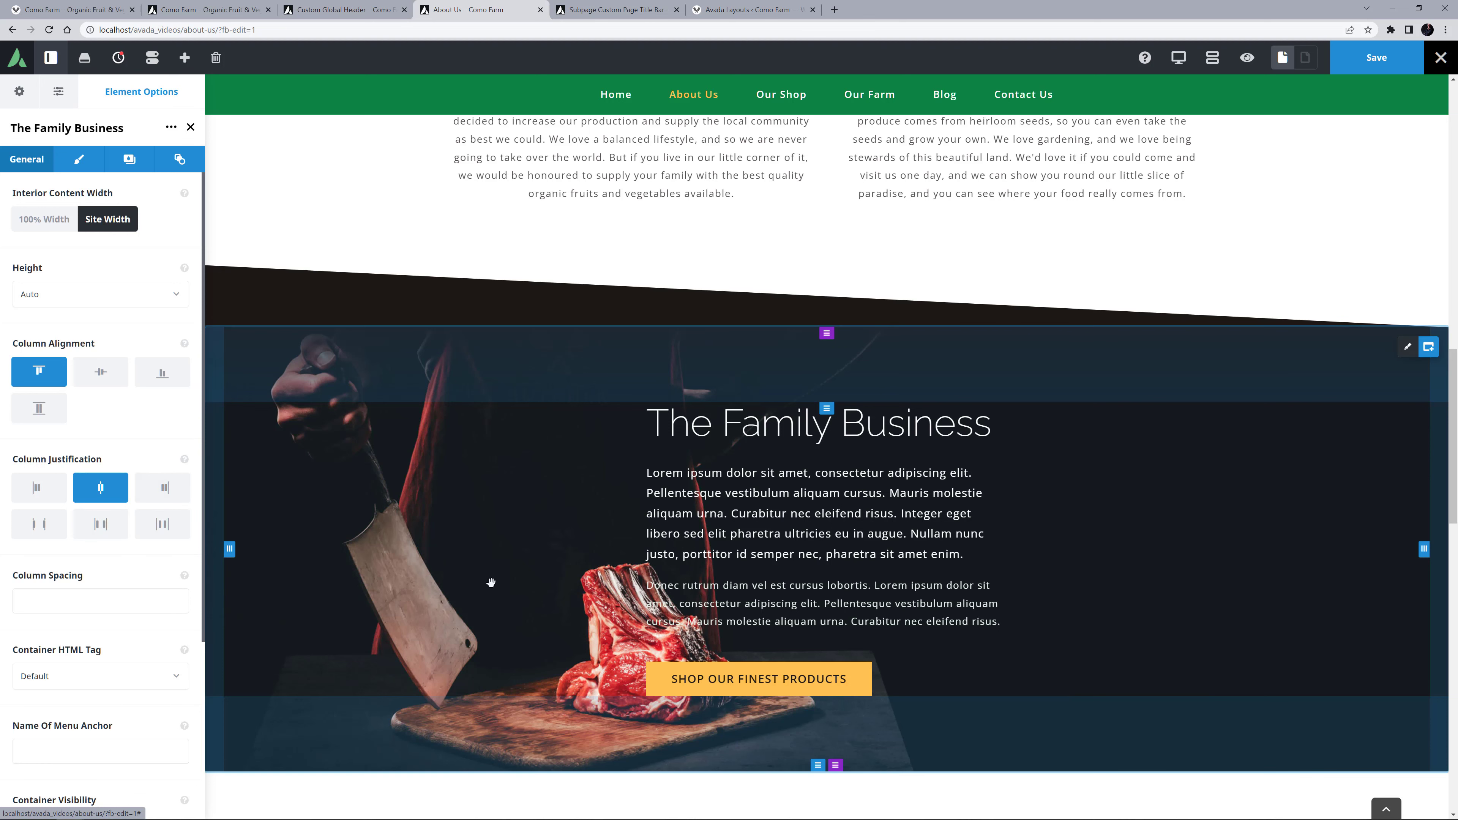
- Replace The Family Business container's background image with family_business.jpg at full size, 2560 × 1706, from the media library
{"action": "left_click", "coordinate": [129, 161]}
{"action": "left_click", "coordinate": [124, 225]}
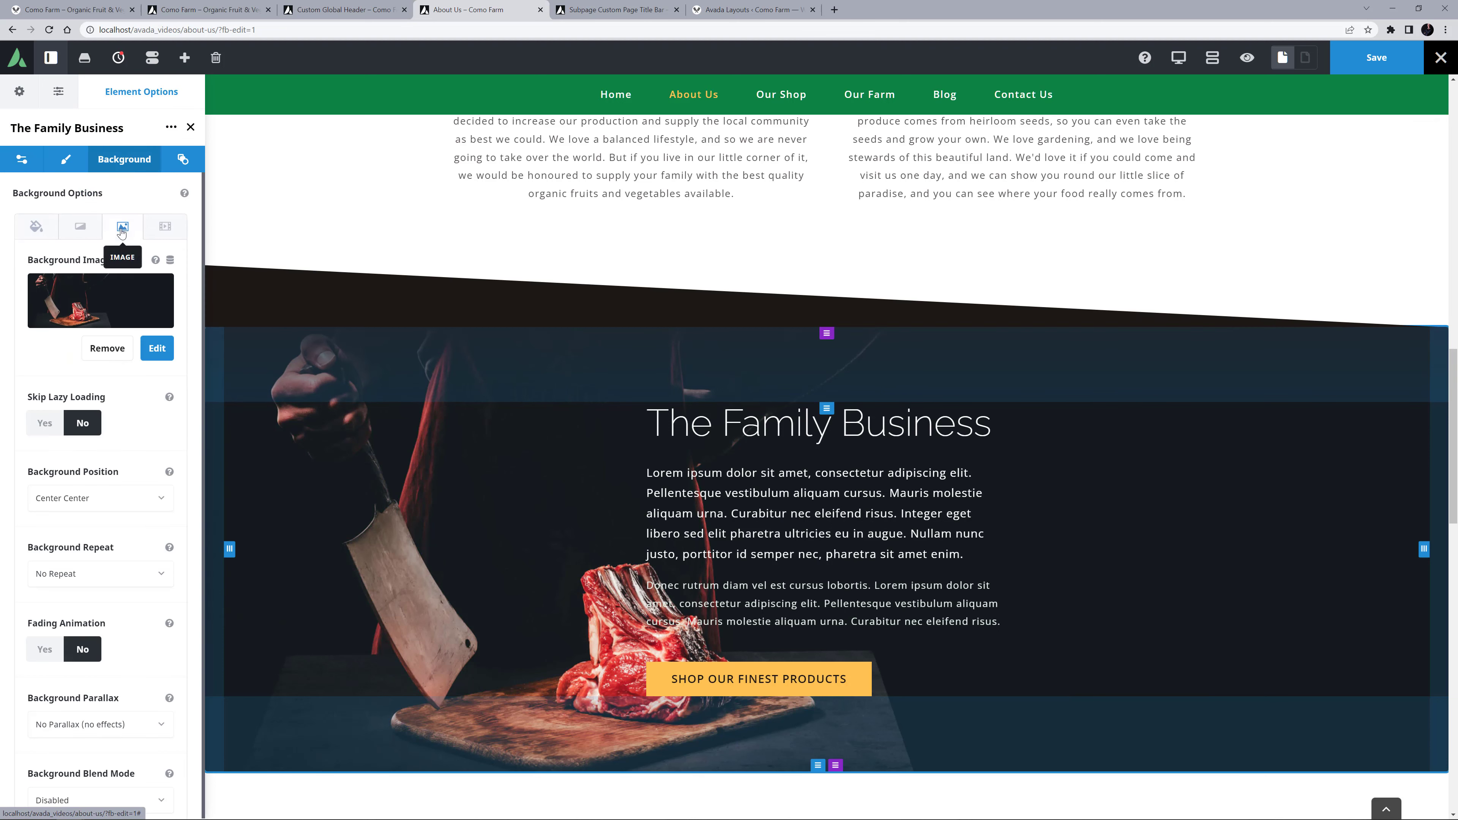
{"action": "left_click", "coordinate": [104, 346]}
{"action": "left_click", "coordinate": [102, 325]}
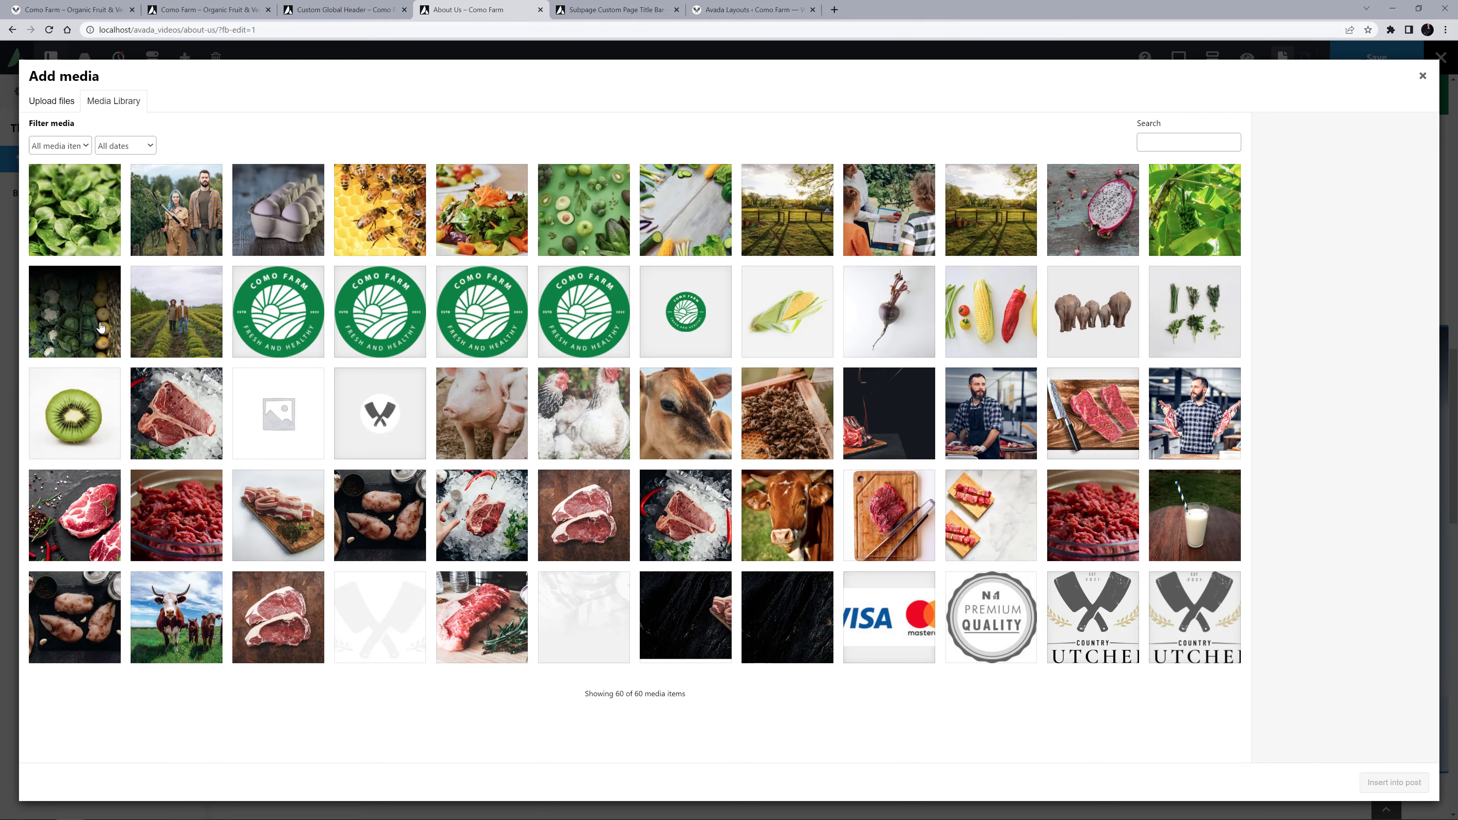
{"action": "left_click", "coordinate": [101, 327]}
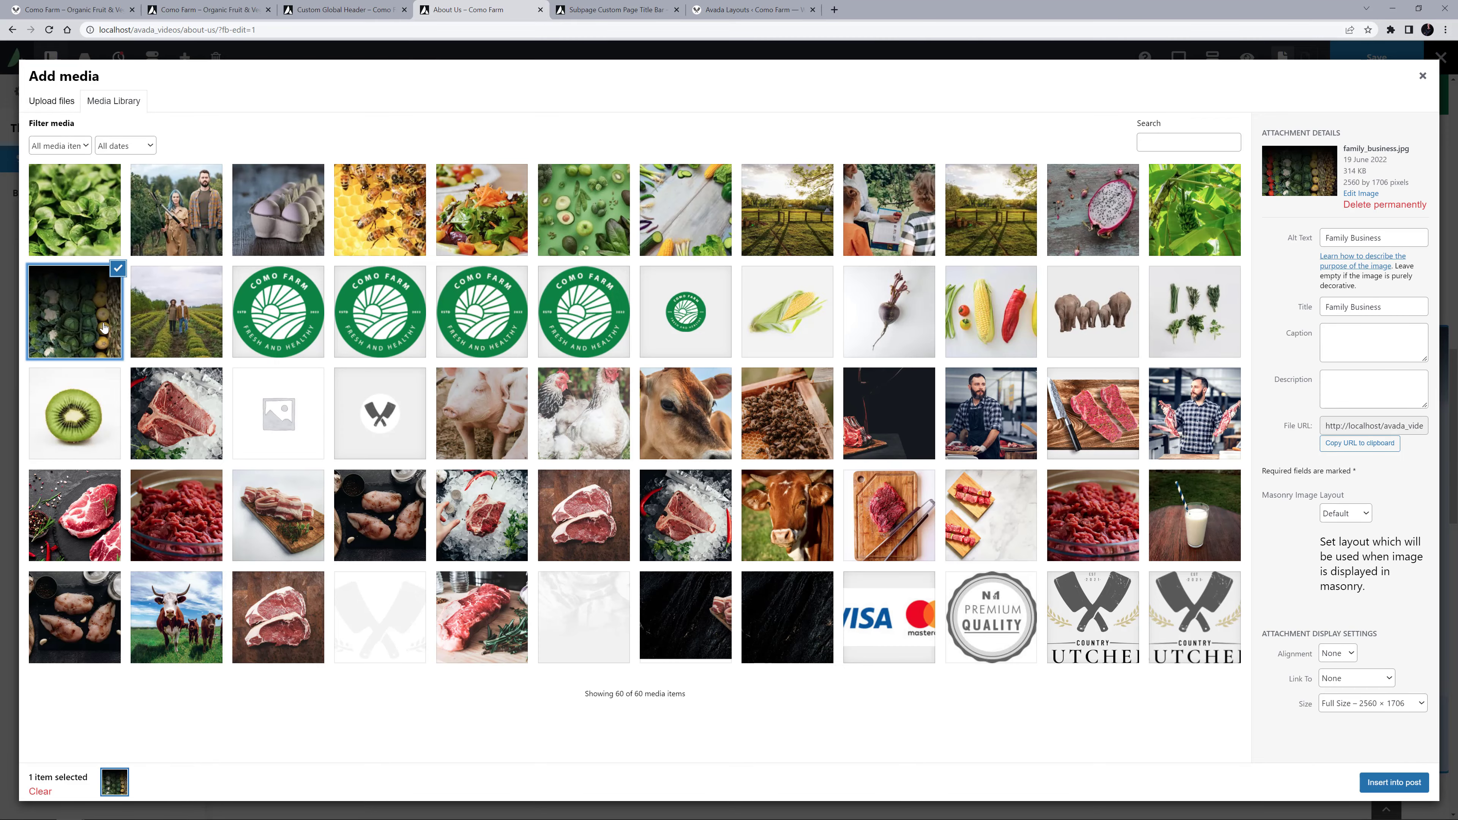
{"action": "left_click", "coordinate": [1378, 779]}
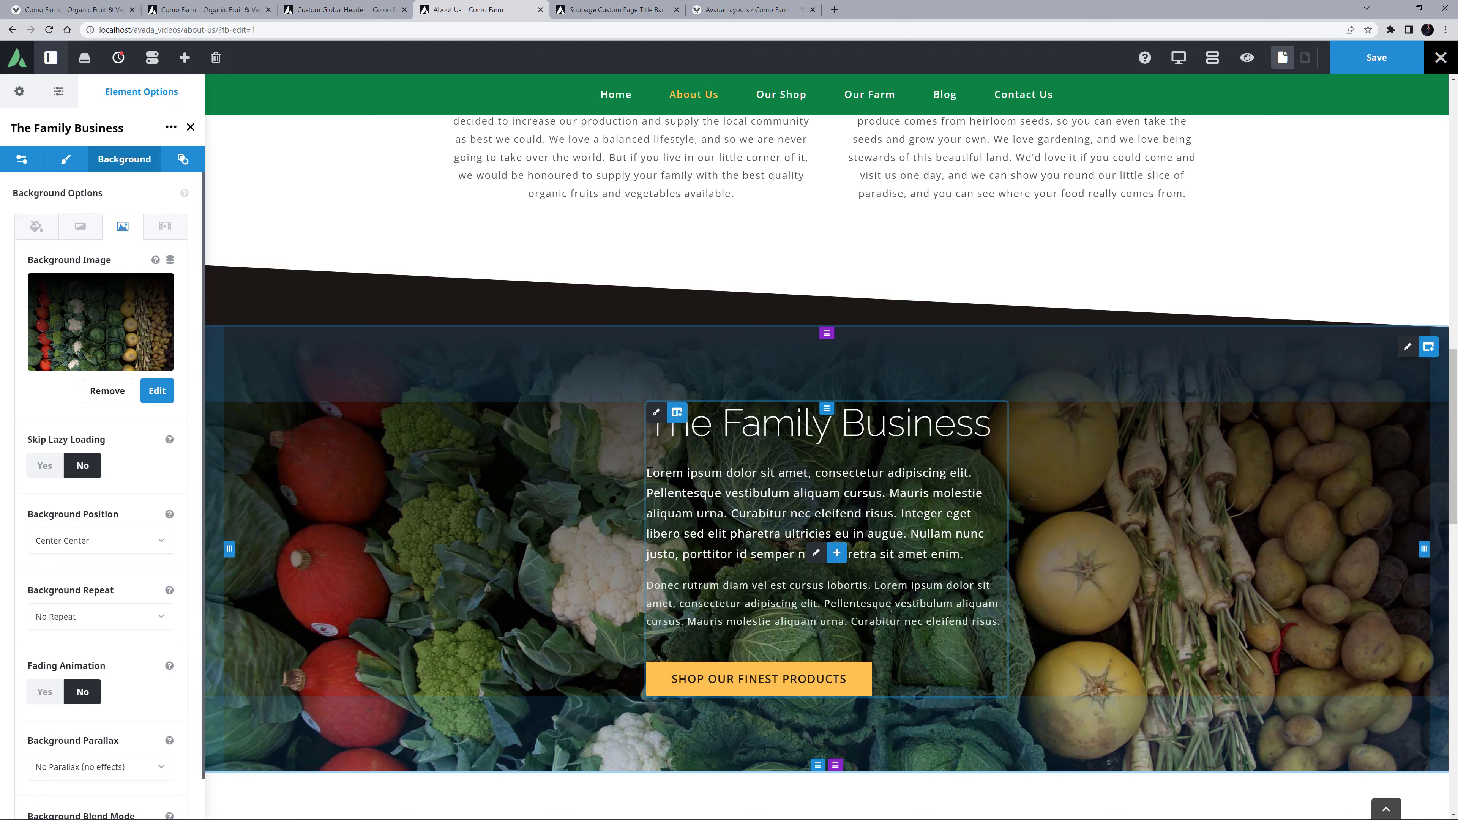
- Replace the placeholder paragraphs under The Family Business heading with copy starting "Organic farming is a labour of love"
{"action": "left_click_drag", "start_coordinate": [649, 472], "coordinate": [1040, 623]}
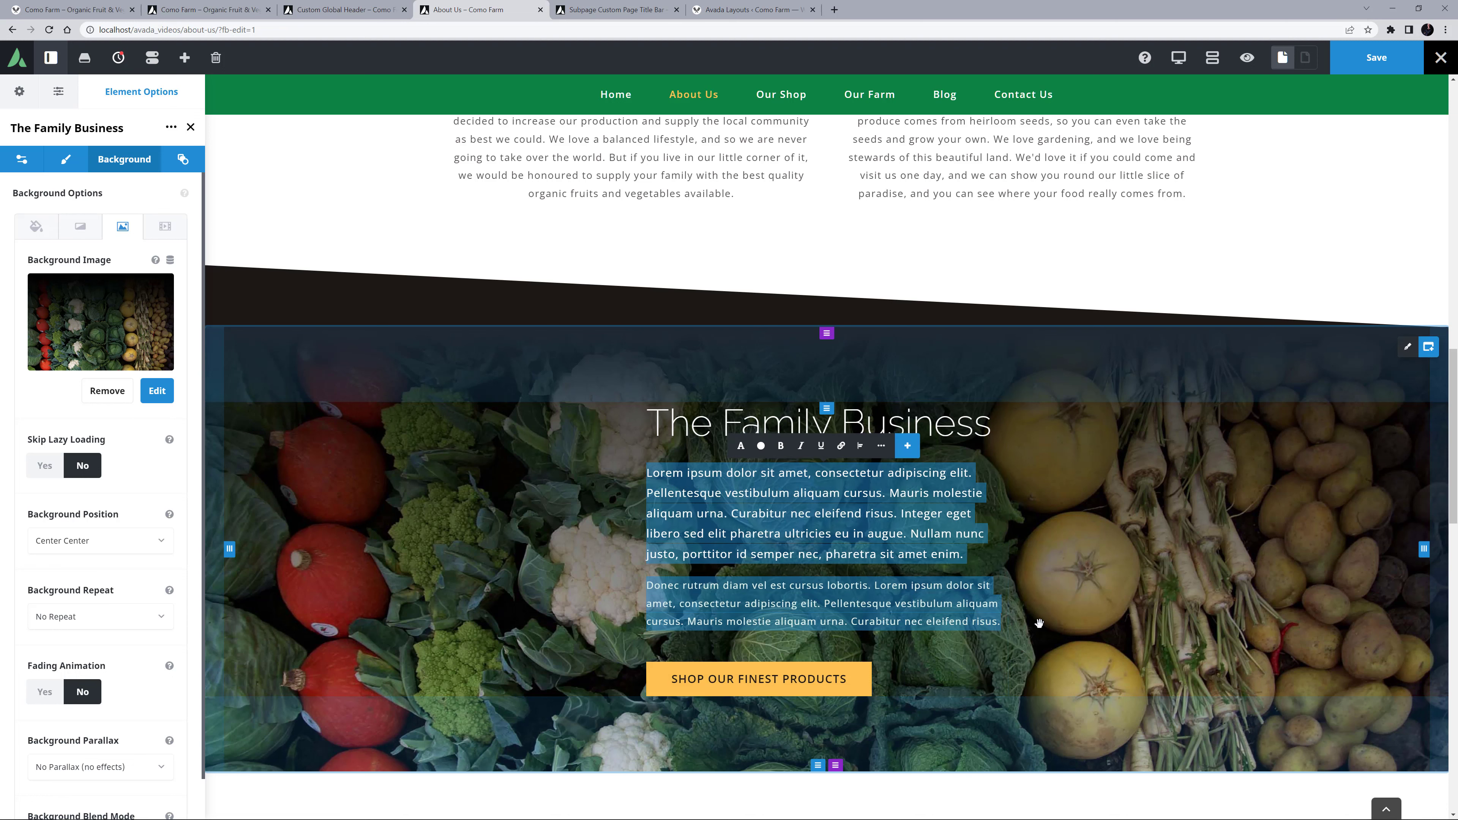
{"action": "type", "text": "Organic farming is a labour of love, and we are lucky that all members of our family are happy to be part of the business. We home-school our youngest child, and he learns maths and science in the fields every day, as well as English and other cultural studies around the fire at night. Our older children work are busy with their own lives, but work on the farm once a week on packing day, helping pick and get the orders together. It’s hard work, and we are not doing it for the money, but at the same time, we think we have one of the most blessed lifestyles available on the planet today."}
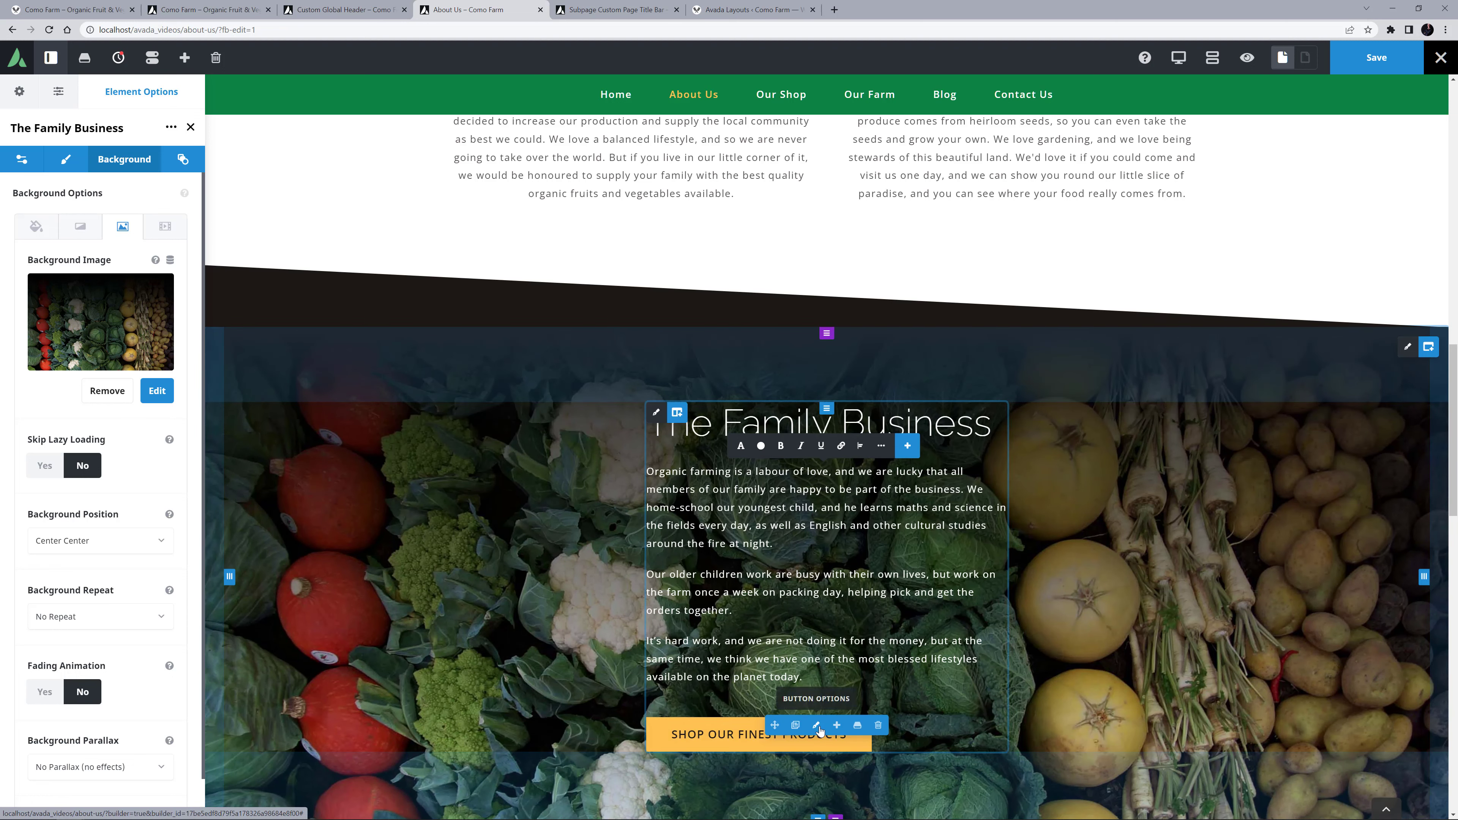
- Configure The Family Business section's button with the copied avadagarden.com link, the text Let's Have a Chat, and Center alignment
{"action": "left_click", "coordinate": [816, 726]}
{"action": "triple_click", "coordinate": [134, 229]}
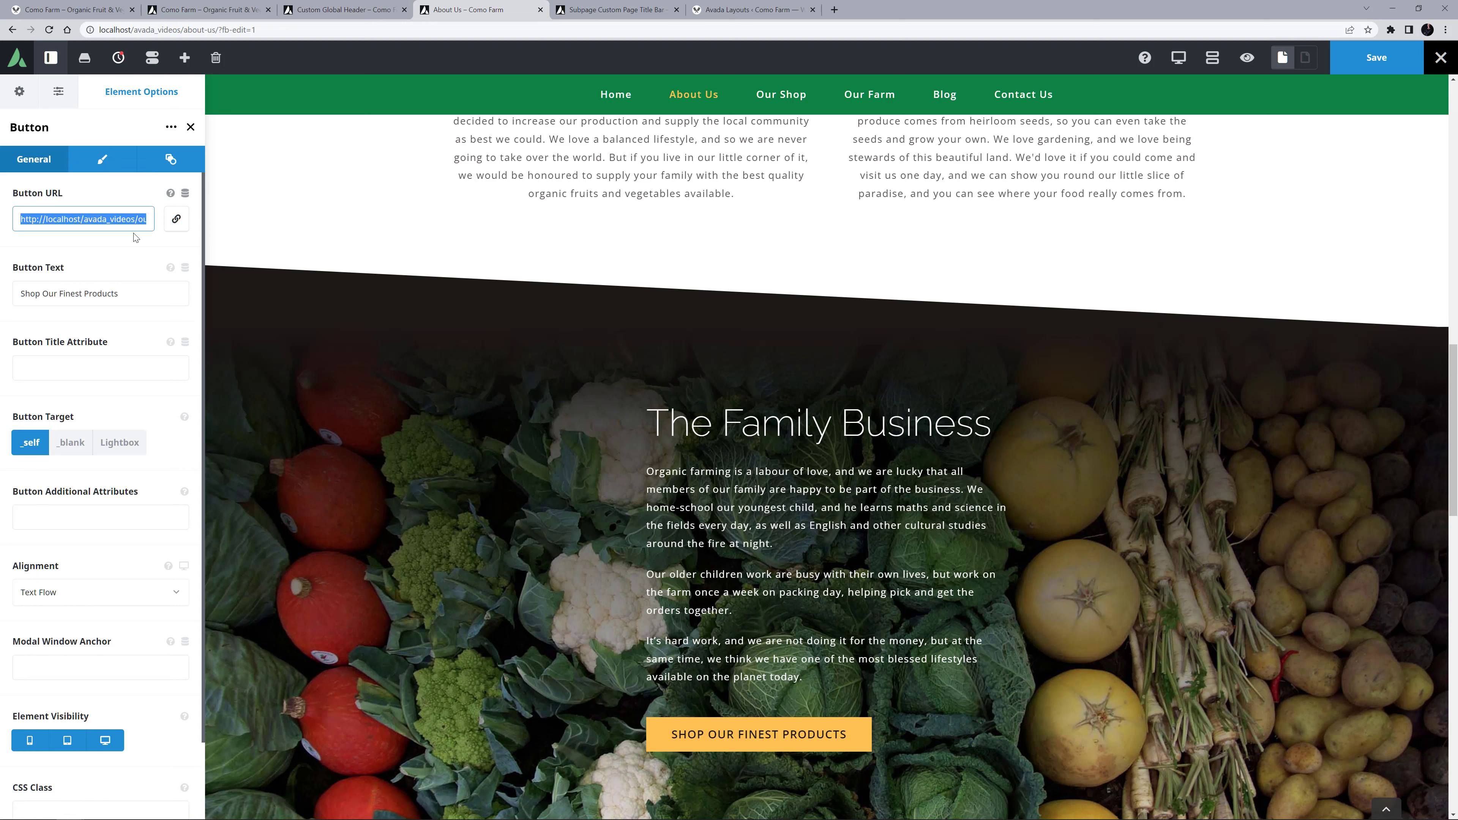
{"action": "key", "text": "ctrl+v"}
{"action": "triple_click", "coordinate": [19, 298]}
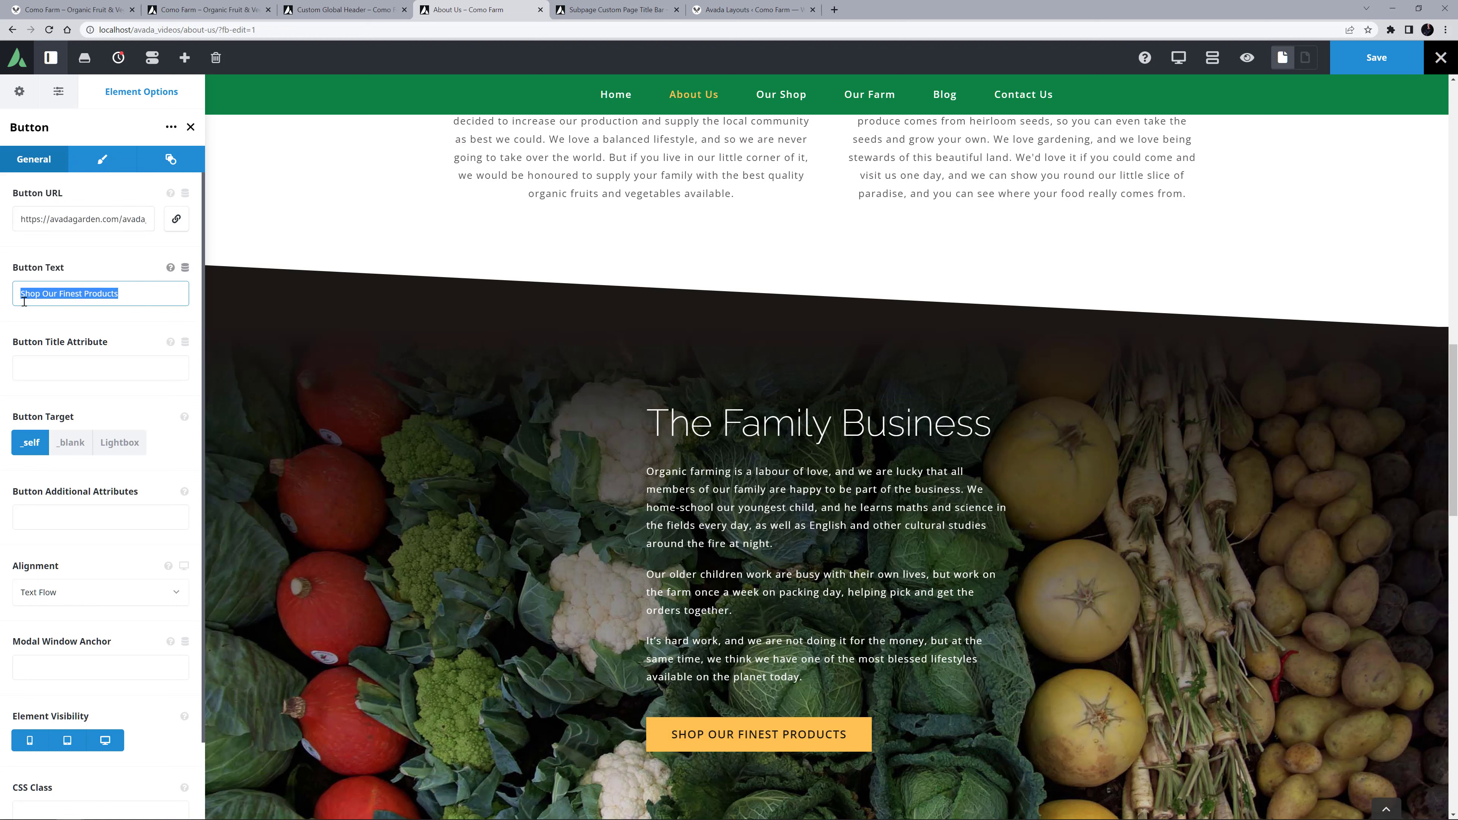
{"action": "type", "text": "Let's Have a Chat"}
{"action": "left_click", "coordinate": [35, 596]}
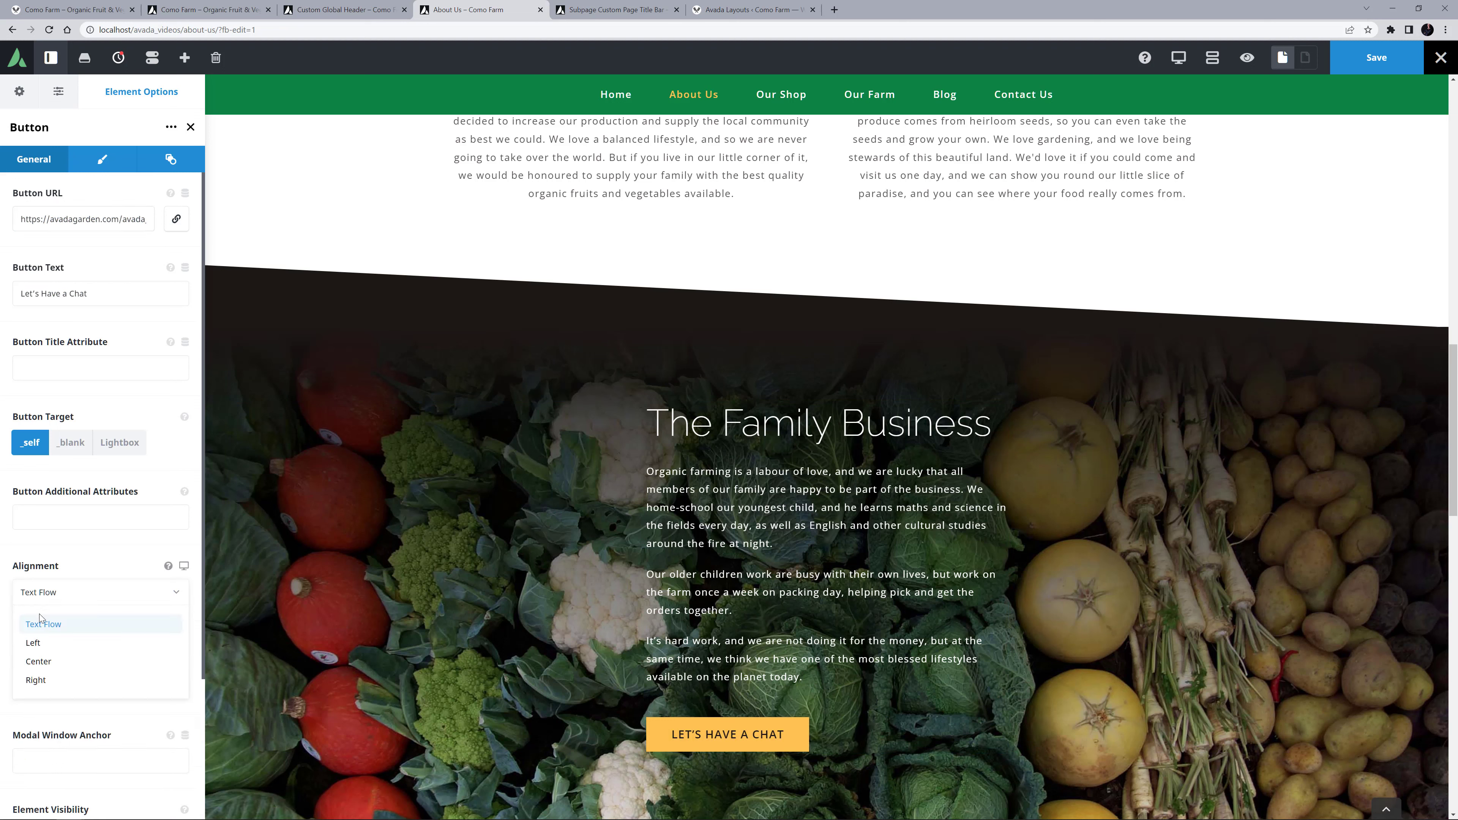
{"action": "left_click", "coordinate": [38, 661]}
- Review the rest of the About Us page, from the popular products through the newsletter section to the footer
{"action": "scroll", "coordinate": [583, 541], "scroll_direction": "down", "scroll_amount": 3}
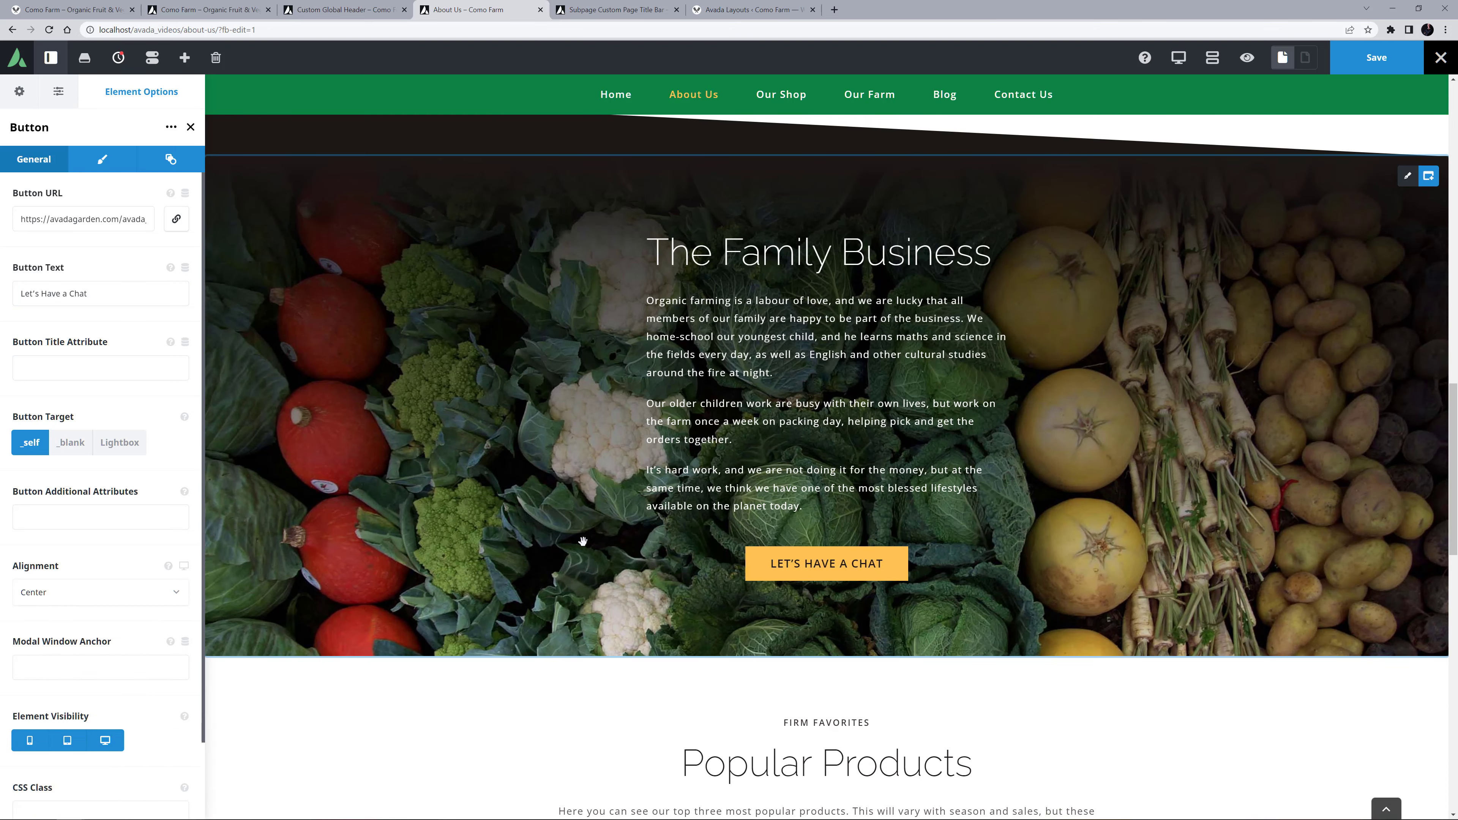
{"action": "scroll", "coordinate": [567, 537], "scroll_direction": "down", "scroll_amount": 9}
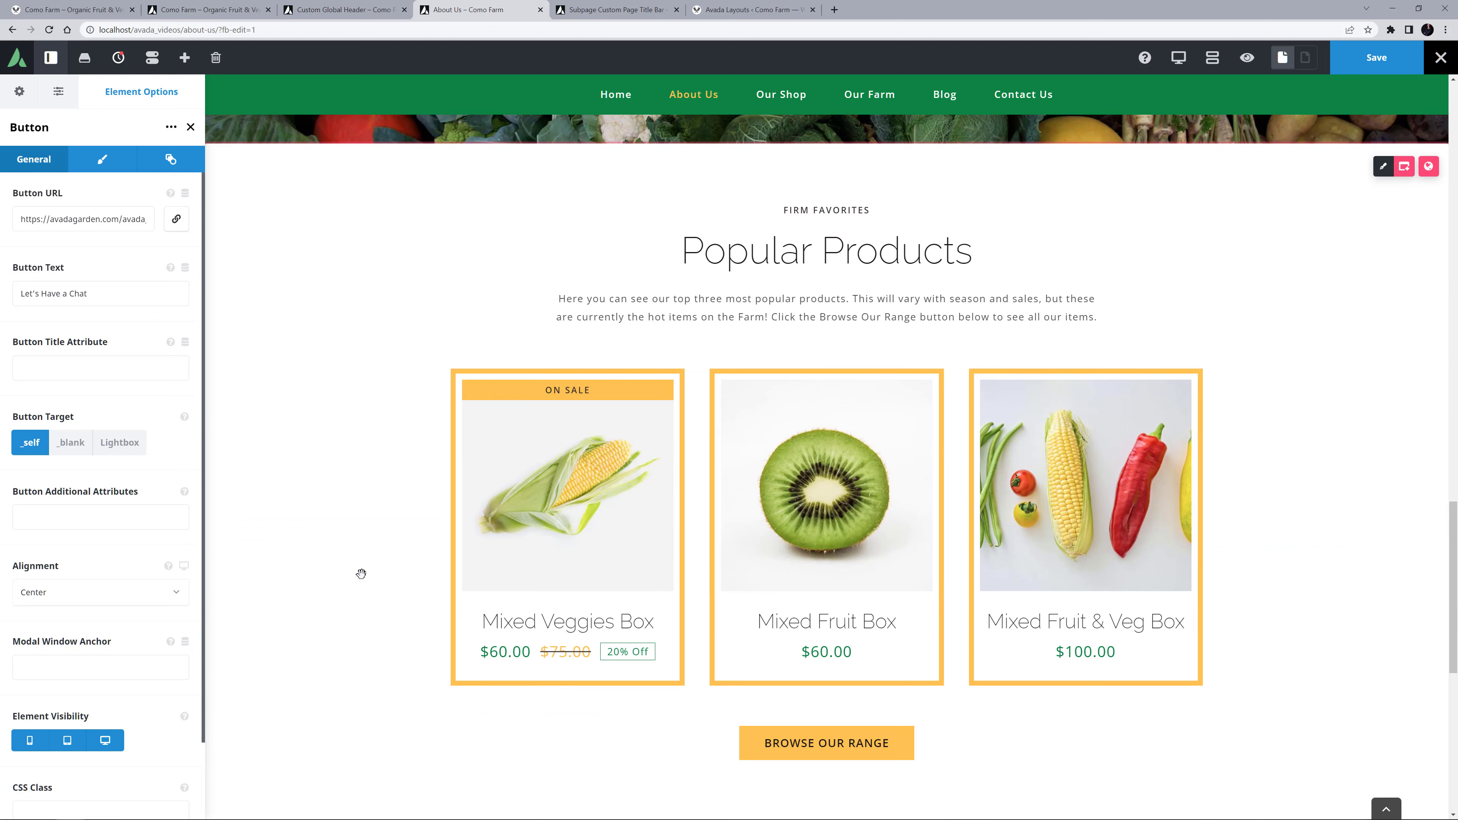
{"action": "scroll", "coordinate": [363, 581], "scroll_direction": "down", "scroll_amount": 10}
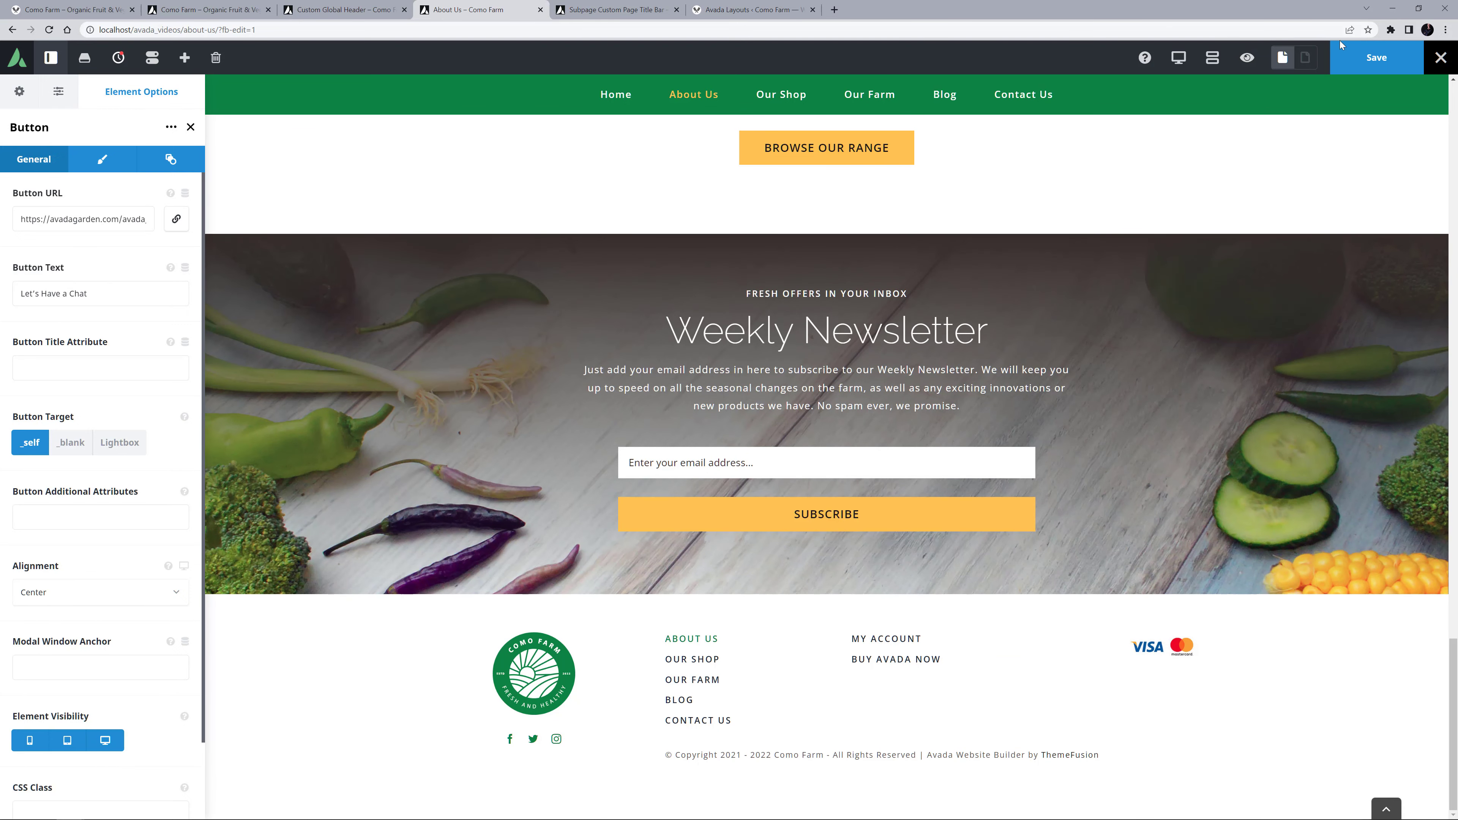
- Save the About Us page and look over the Our Shop page from the delivery banners to the newsletter section
{"action": "left_click", "coordinate": [1367, 59]}
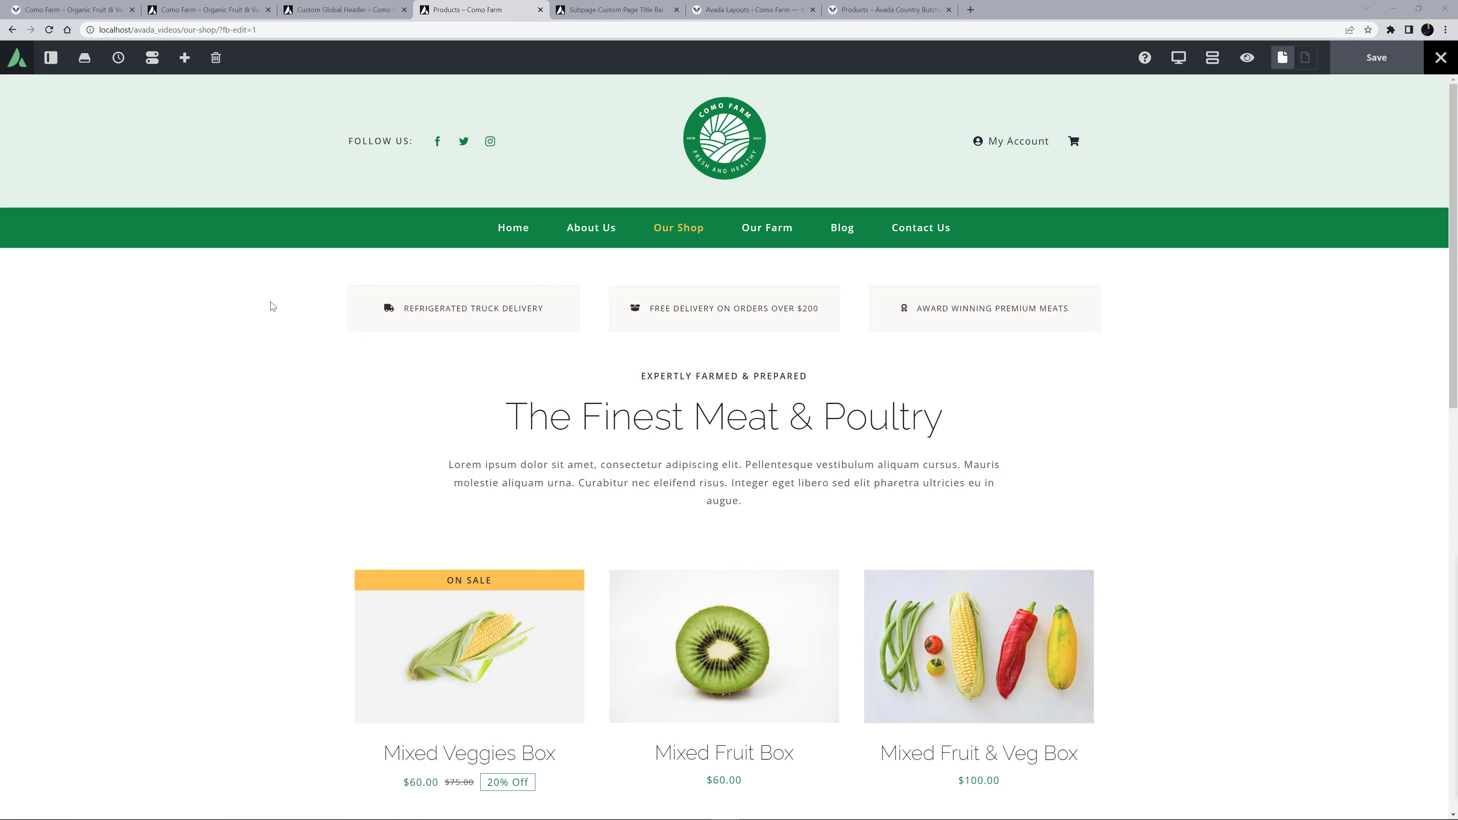
{"action": "scroll", "coordinate": [270, 301], "scroll_direction": "down", "scroll_amount": 12}
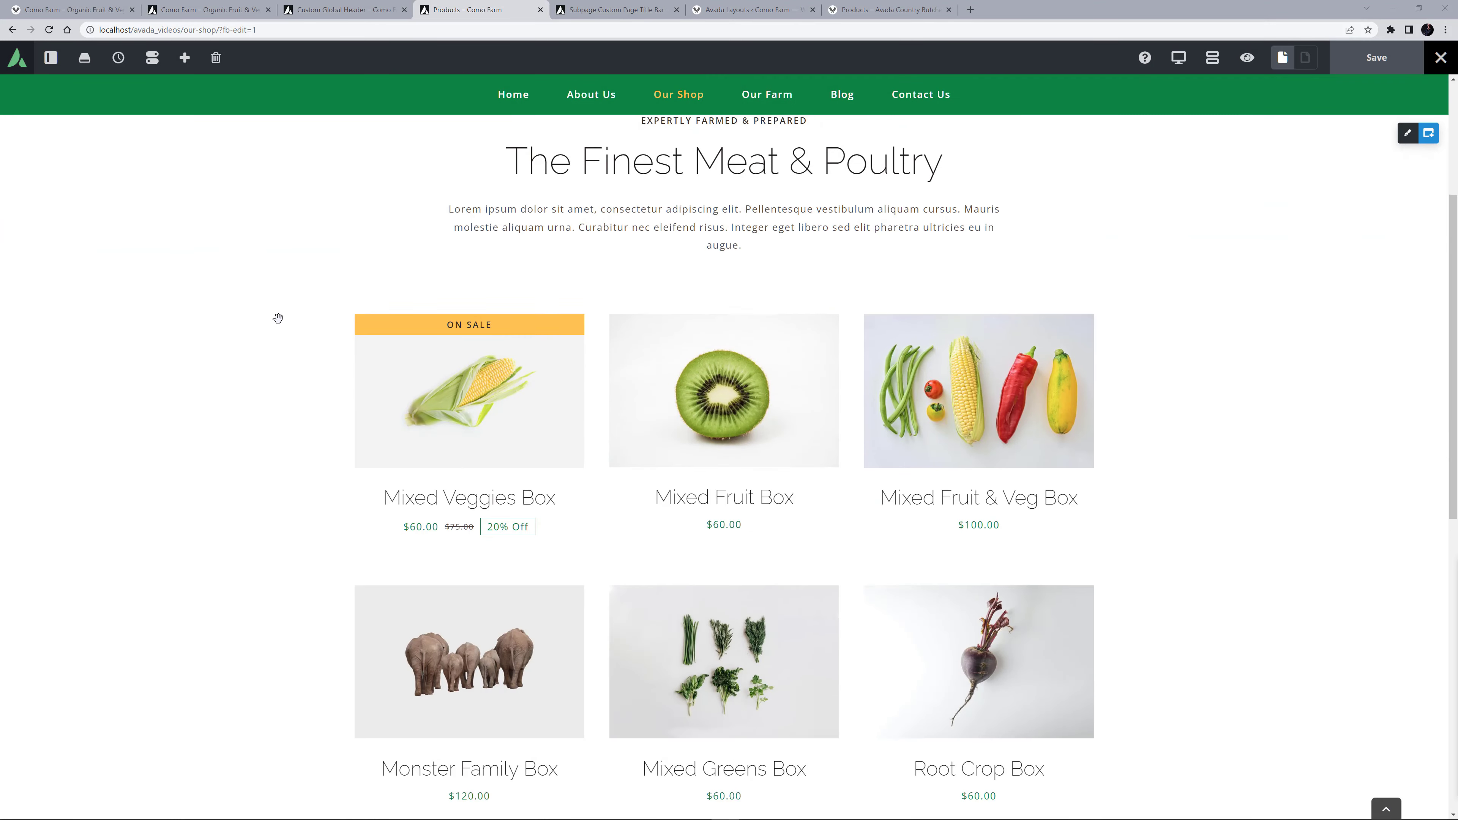
{"action": "scroll", "coordinate": [277, 322], "scroll_direction": "up", "scroll_amount": 10}
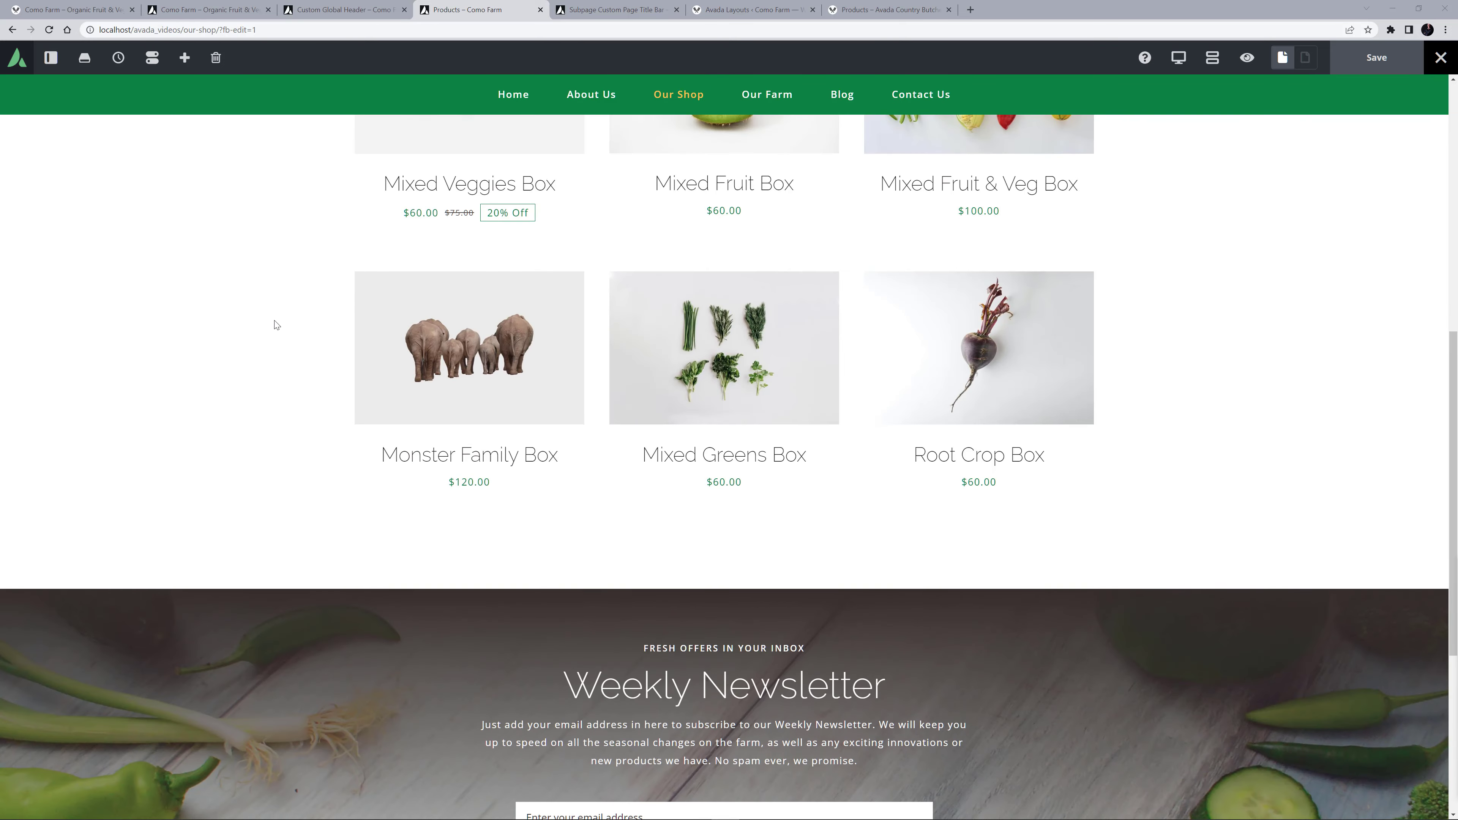
{"action": "scroll", "coordinate": [273, 318], "scroll_direction": "up", "scroll_amount": 2}
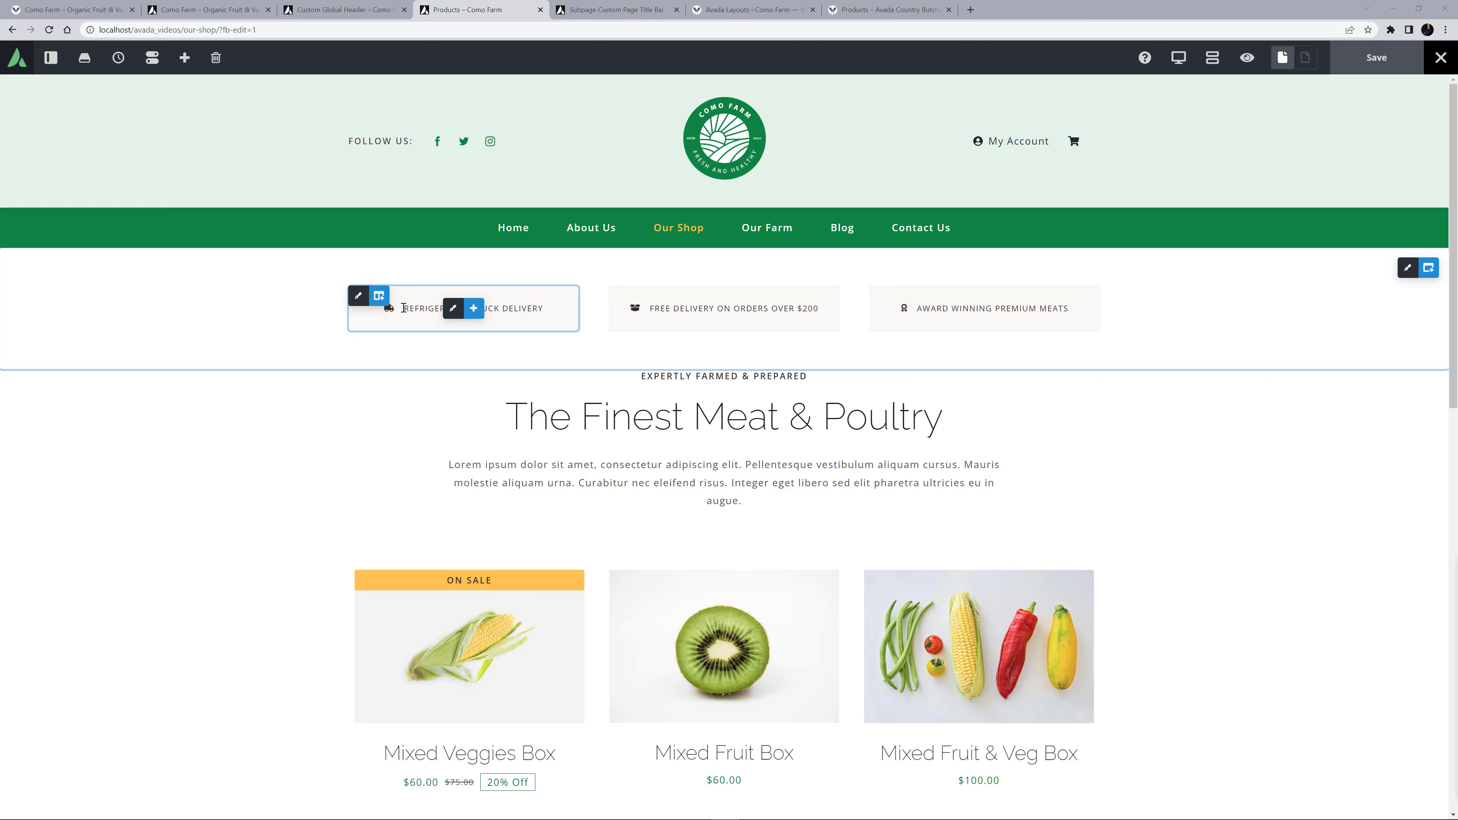
- Change the three shop banner texts to REFRIGERATED DELIVERY OR PICKUP, FREE DELIVERY ON ORDERS OVER $100 and ALL PRODUCE CERTIFIED ORGANIC
{"action": "left_click_drag", "start_coordinate": [402, 308], "coordinate": [579, 306]}
{"action": "type", "text": "REFRIGERATED DELIVERY OR PICKUP"}
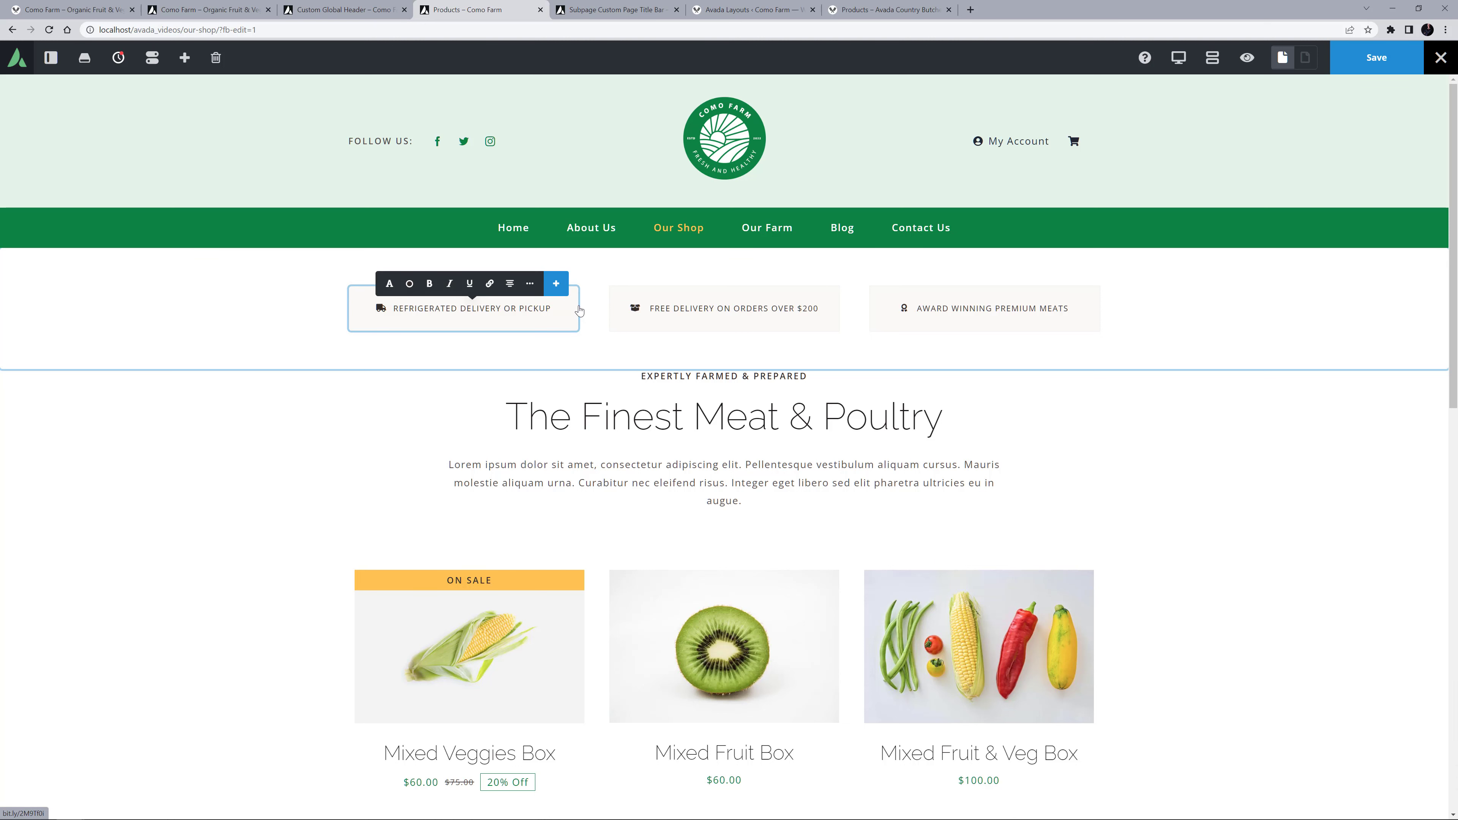
{"action": "left_click", "coordinate": [652, 307]}
{"action": "left_click_drag", "start_coordinate": [653, 307], "coordinate": [820, 308]}
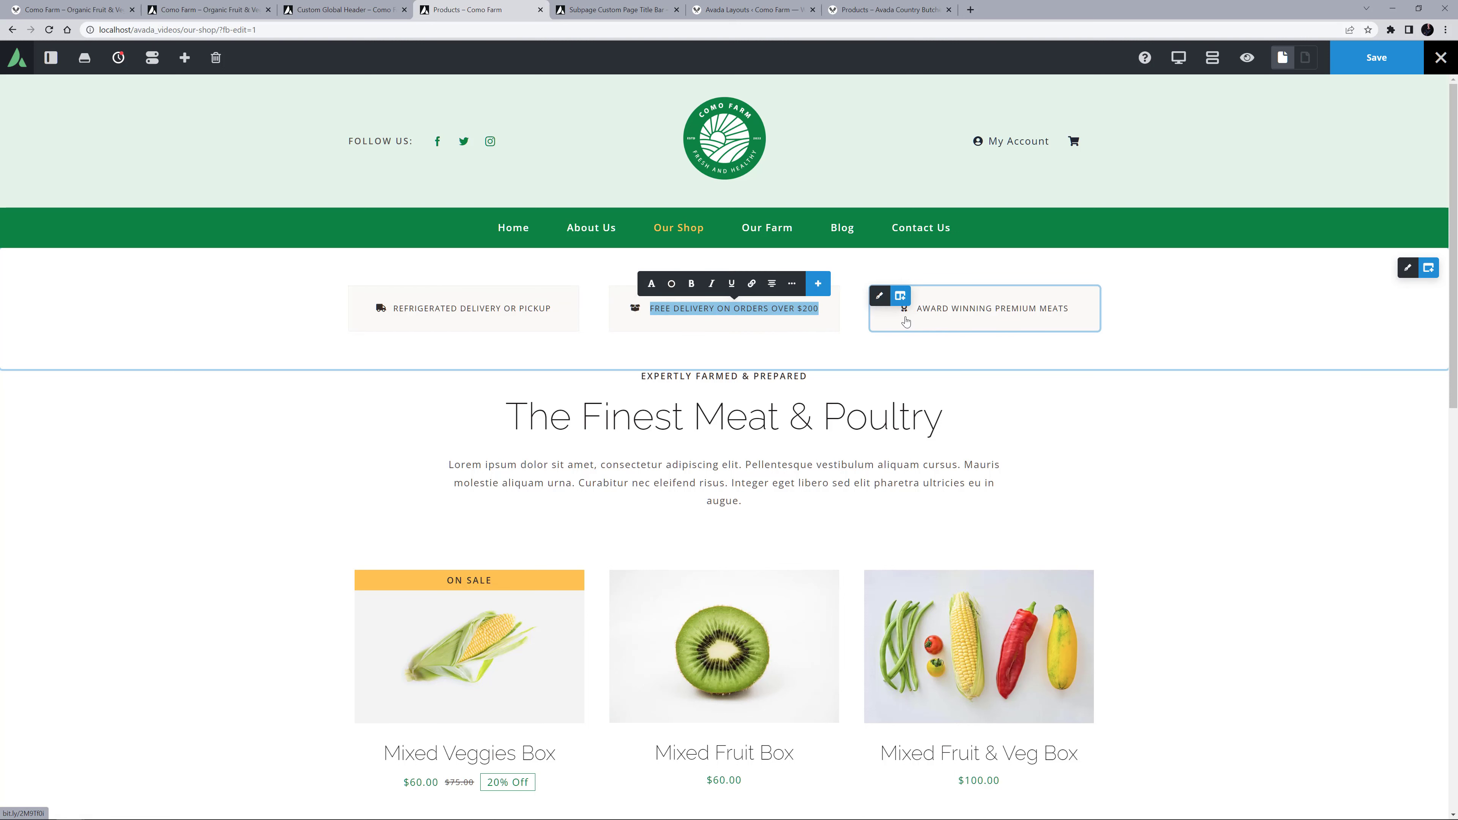
{"action": "type", "text": "FREE DELIVERY ON ORDERS OVER $100"}
{"action": "left_click_drag", "start_coordinate": [915, 312], "coordinate": [1091, 310]}
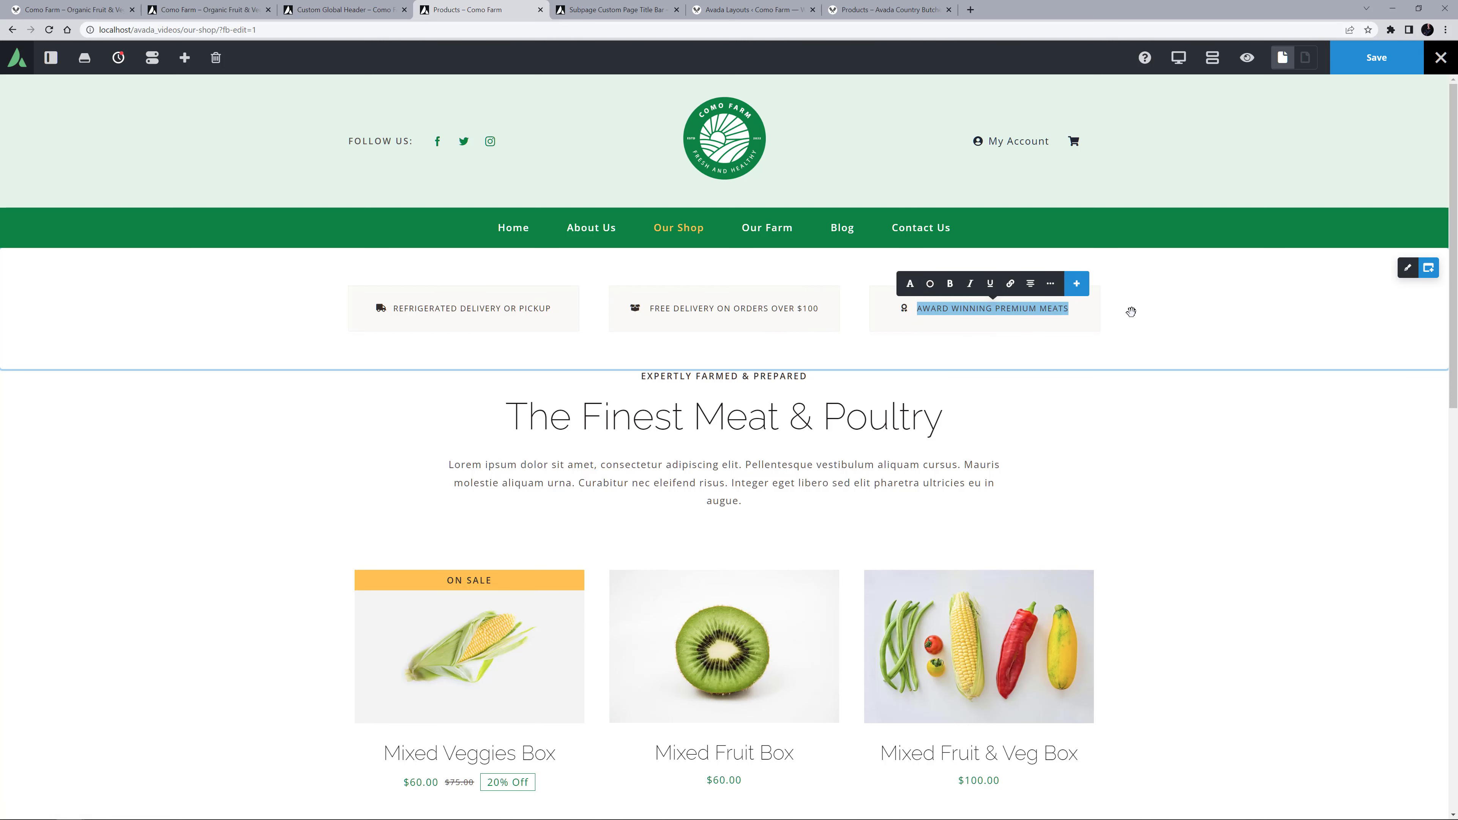
{"action": "type", "text": "ALL PRODUCE CERTIFIED ORGANIC"}
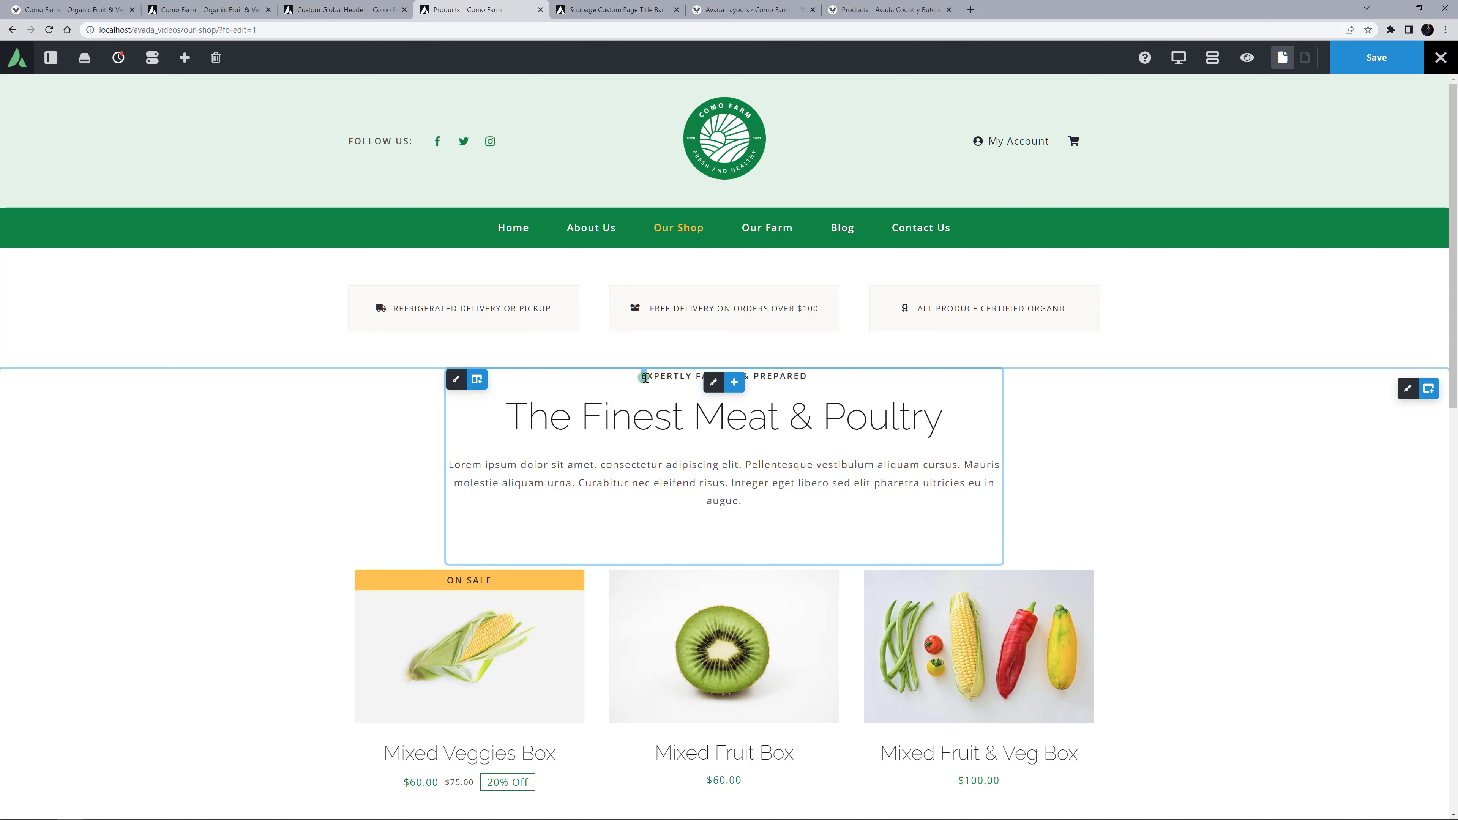
- Rewrite the shop introduction with subtitle LOVINGLY FARMED & PREPARED, heading The Finest Organic Produce, and a paragraph starting "We sell a wide range of organic food boxes"
{"action": "left_click_drag", "start_coordinate": [644, 378], "coordinate": [879, 380]}
{"action": "type", "text": "LOVINGLY FARMED & PREPARED"}
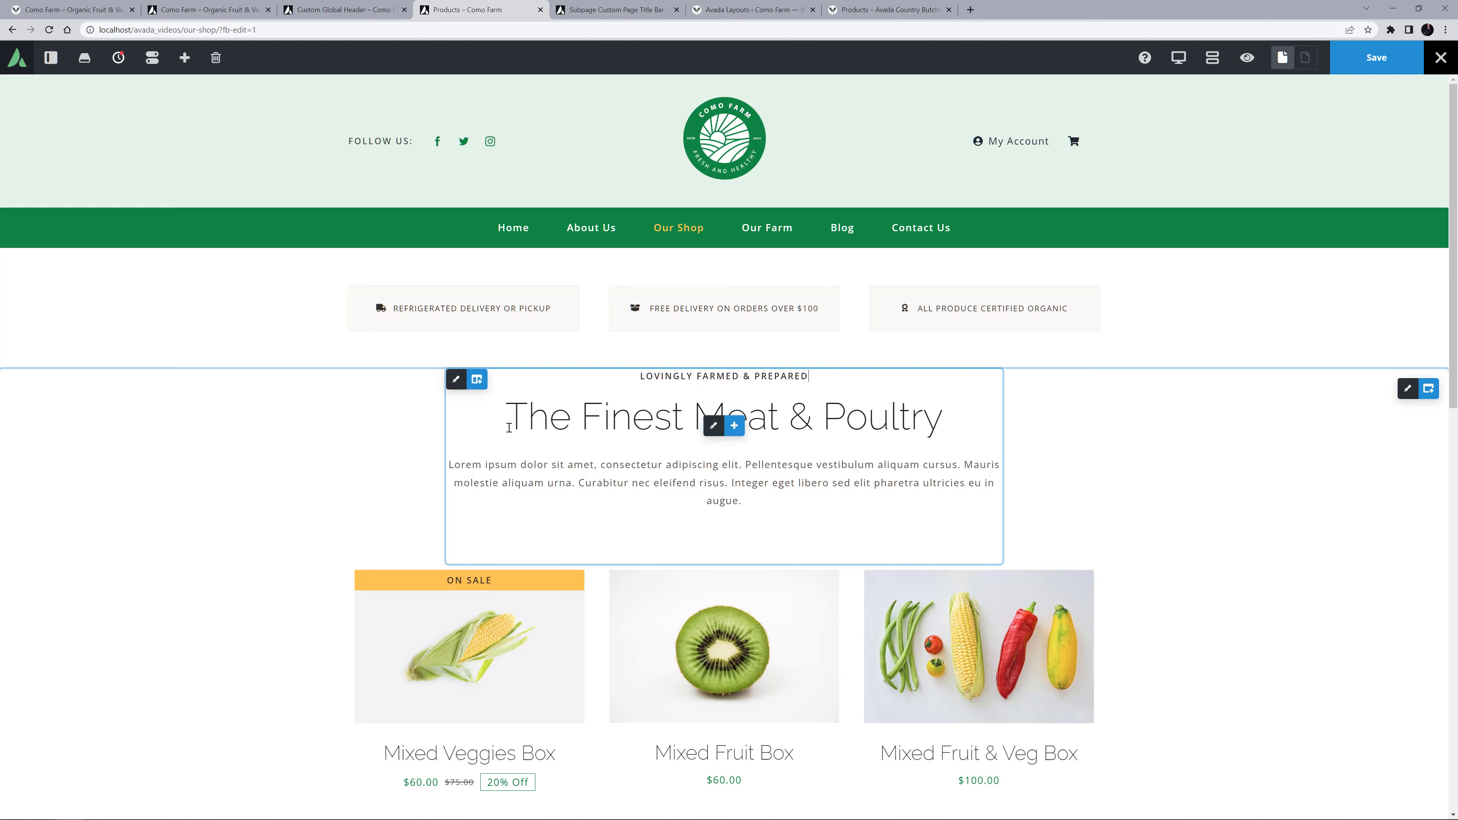
{"action": "left_click_drag", "start_coordinate": [510, 428], "coordinate": [1070, 425]}
{"action": "type", "text": "The Finest Organic Produce"}
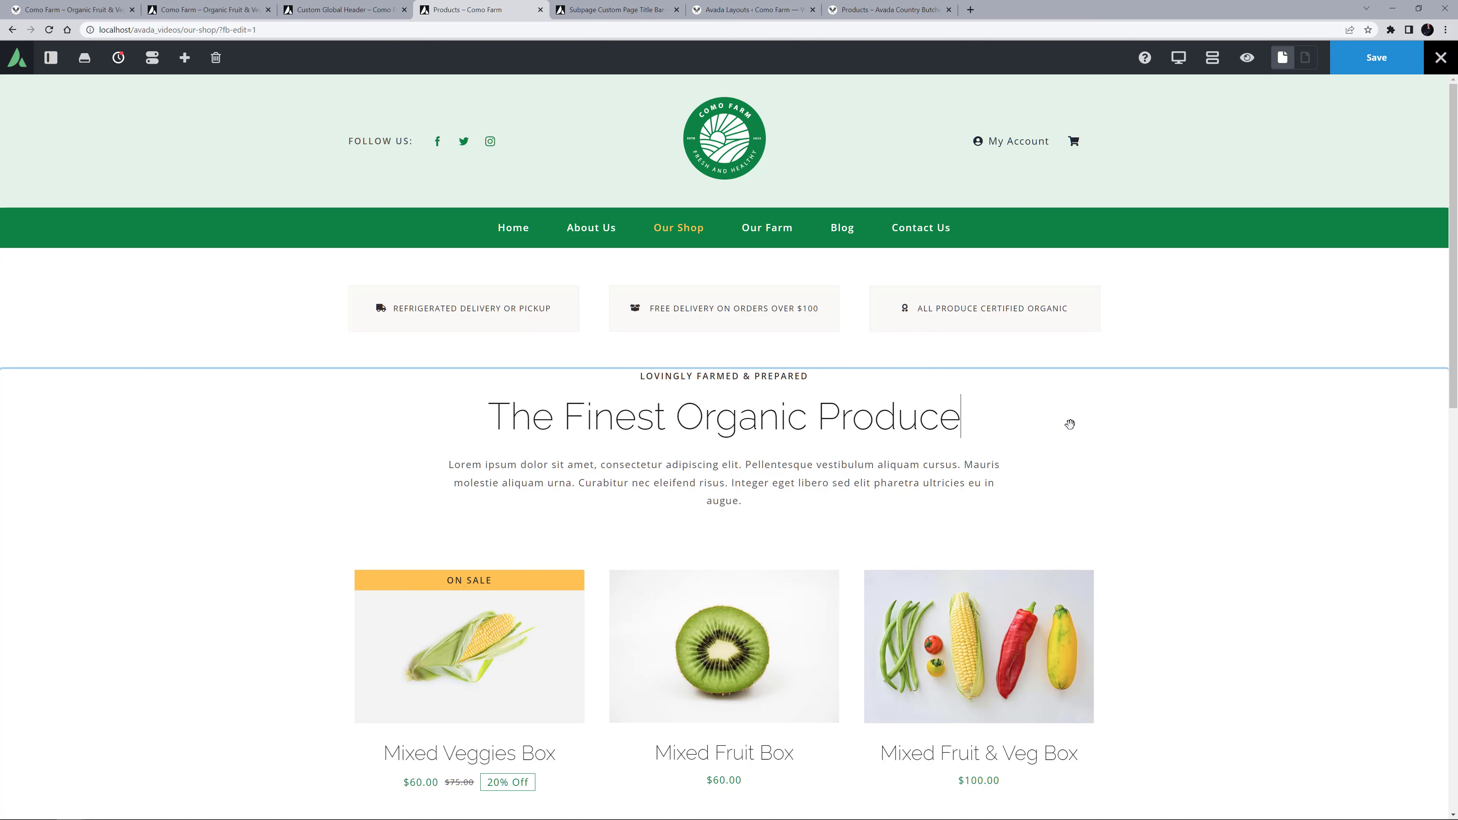
{"action": "left_click_drag", "start_coordinate": [454, 464], "coordinate": [852, 498]}
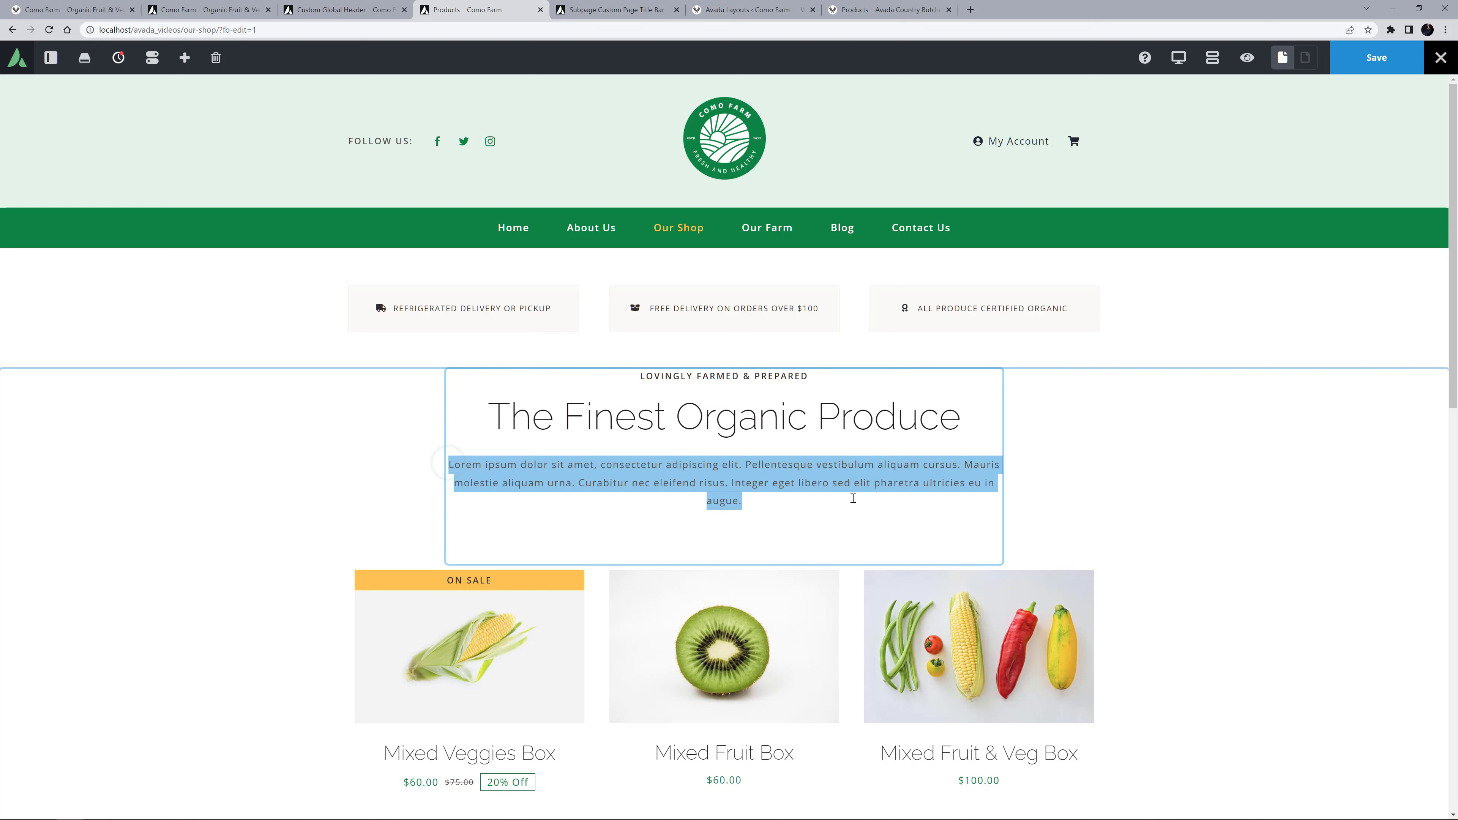
{"action": "type", "text": "We sell a wide range of organic food boxes, all filled with heirloom, vegetables, kitchen herbs and a wide range of fruits. We have limited local honey (the bees also need to eat) and when my wife has time, homemade Danish rye bread. Check out our full range of produce below."}
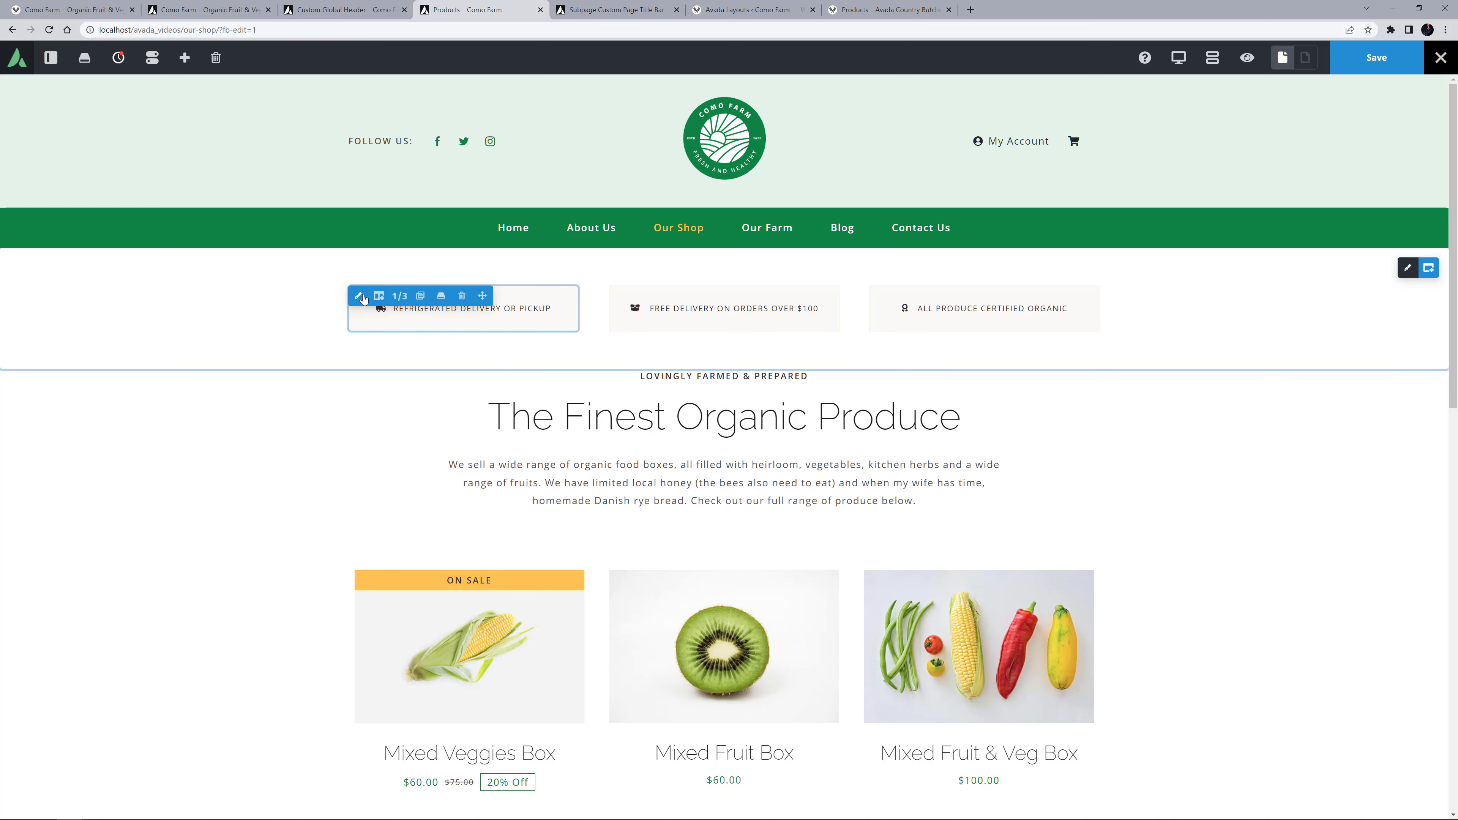
- Set the background color of all three banner columns above the shop introduction to global Color 3
{"action": "left_click", "coordinate": [365, 295]}
{"action": "left_click", "coordinate": [130, 159]}
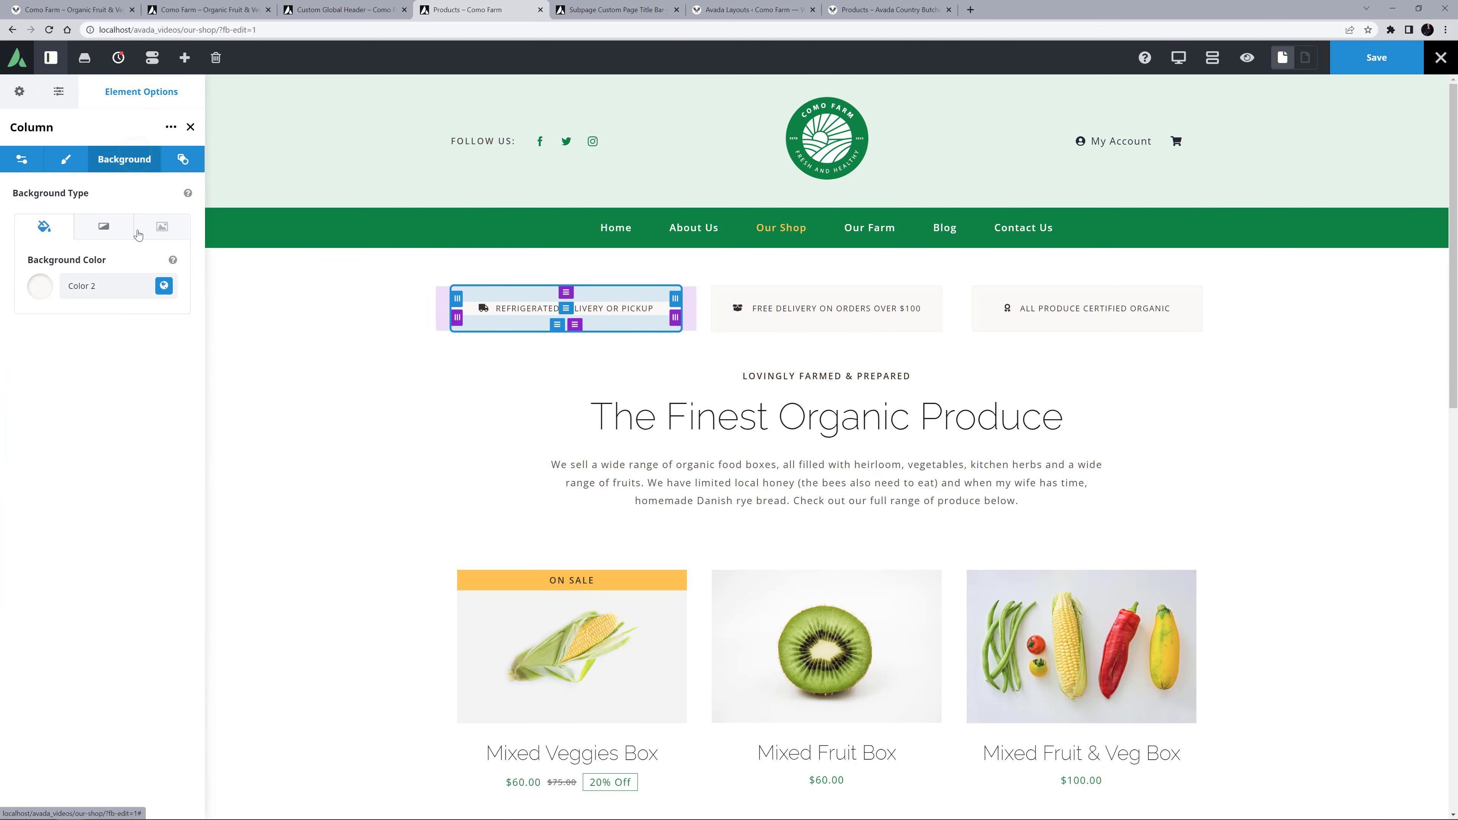
{"action": "left_click", "coordinate": [163, 286]}
{"action": "left_click", "coordinate": [80, 335]}
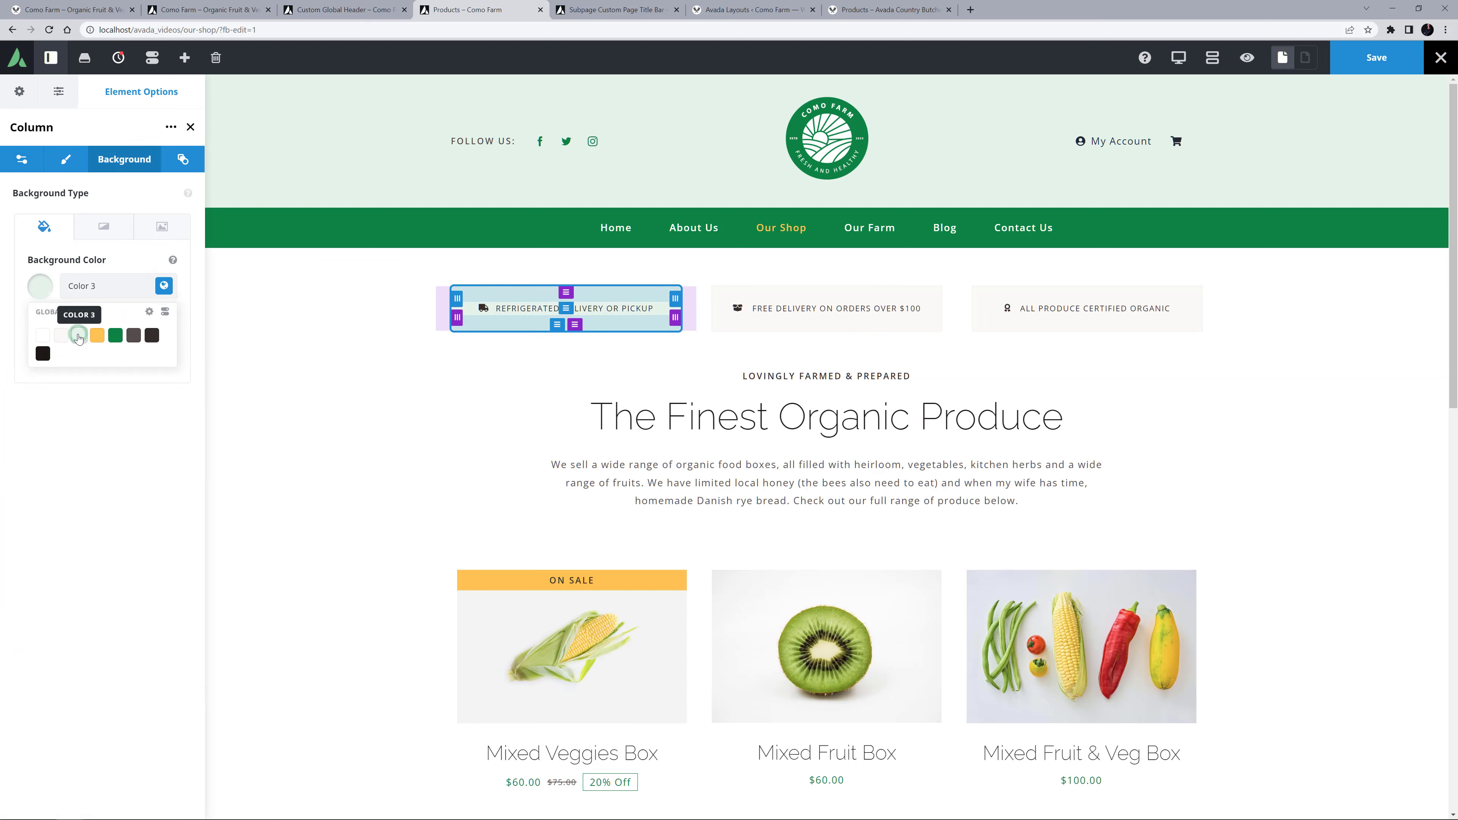
{"action": "left_click", "coordinate": [718, 296]}
{"action": "left_click", "coordinate": [125, 160]}
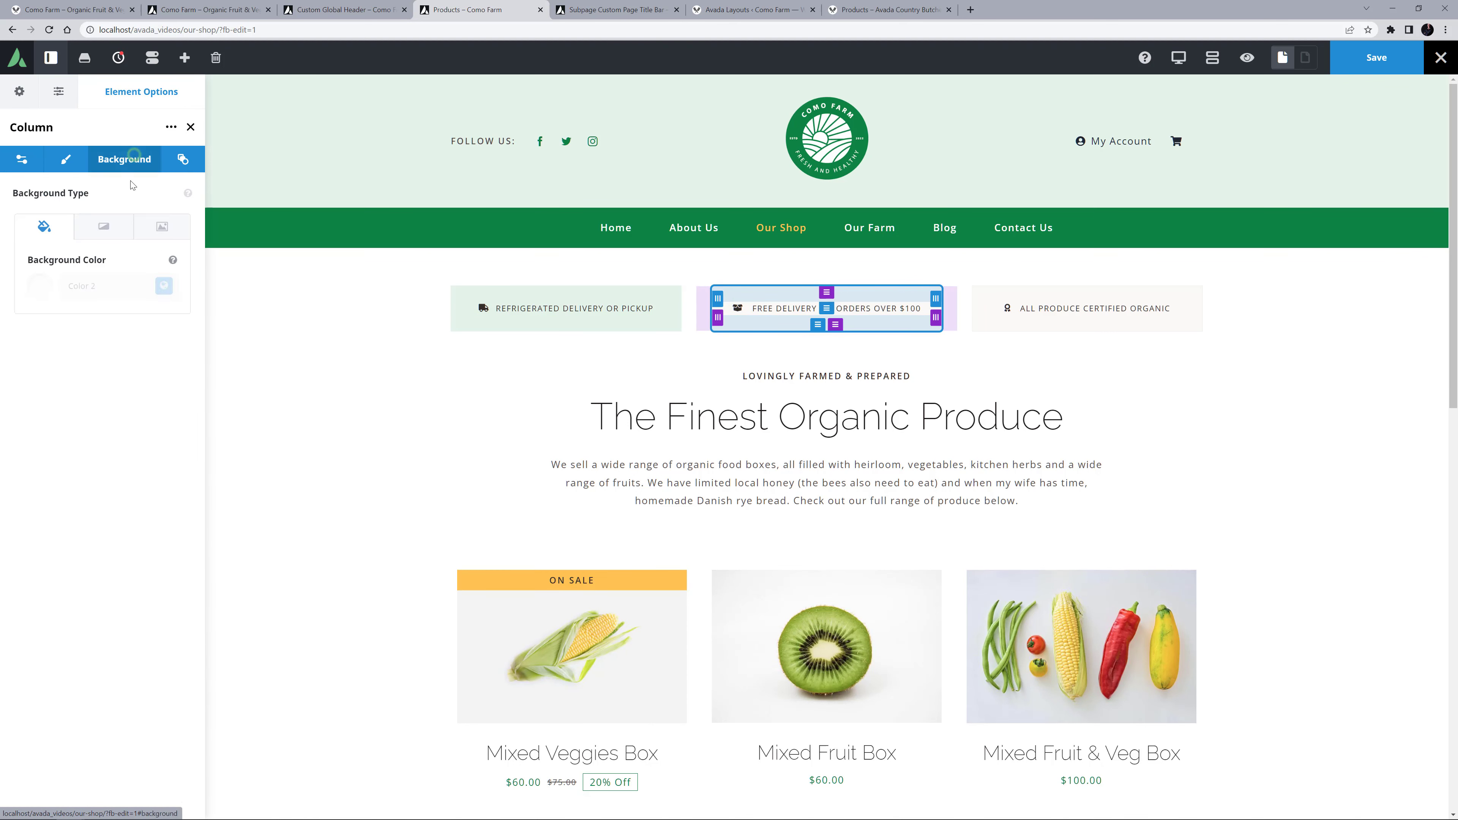
{"action": "left_click", "coordinate": [164, 286]}
{"action": "left_click", "coordinate": [80, 335]}
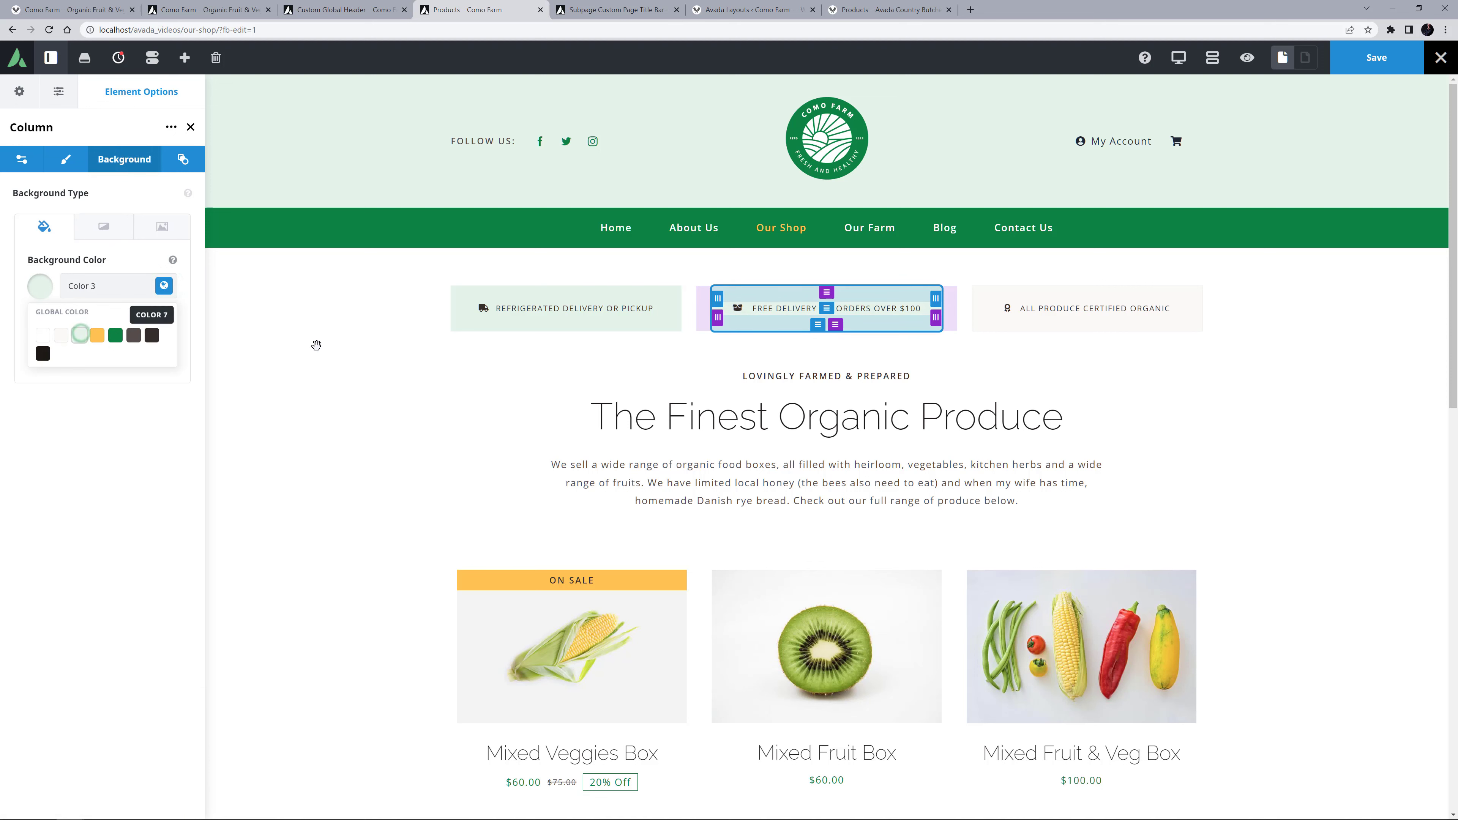
{"action": "left_click", "coordinate": [981, 296]}
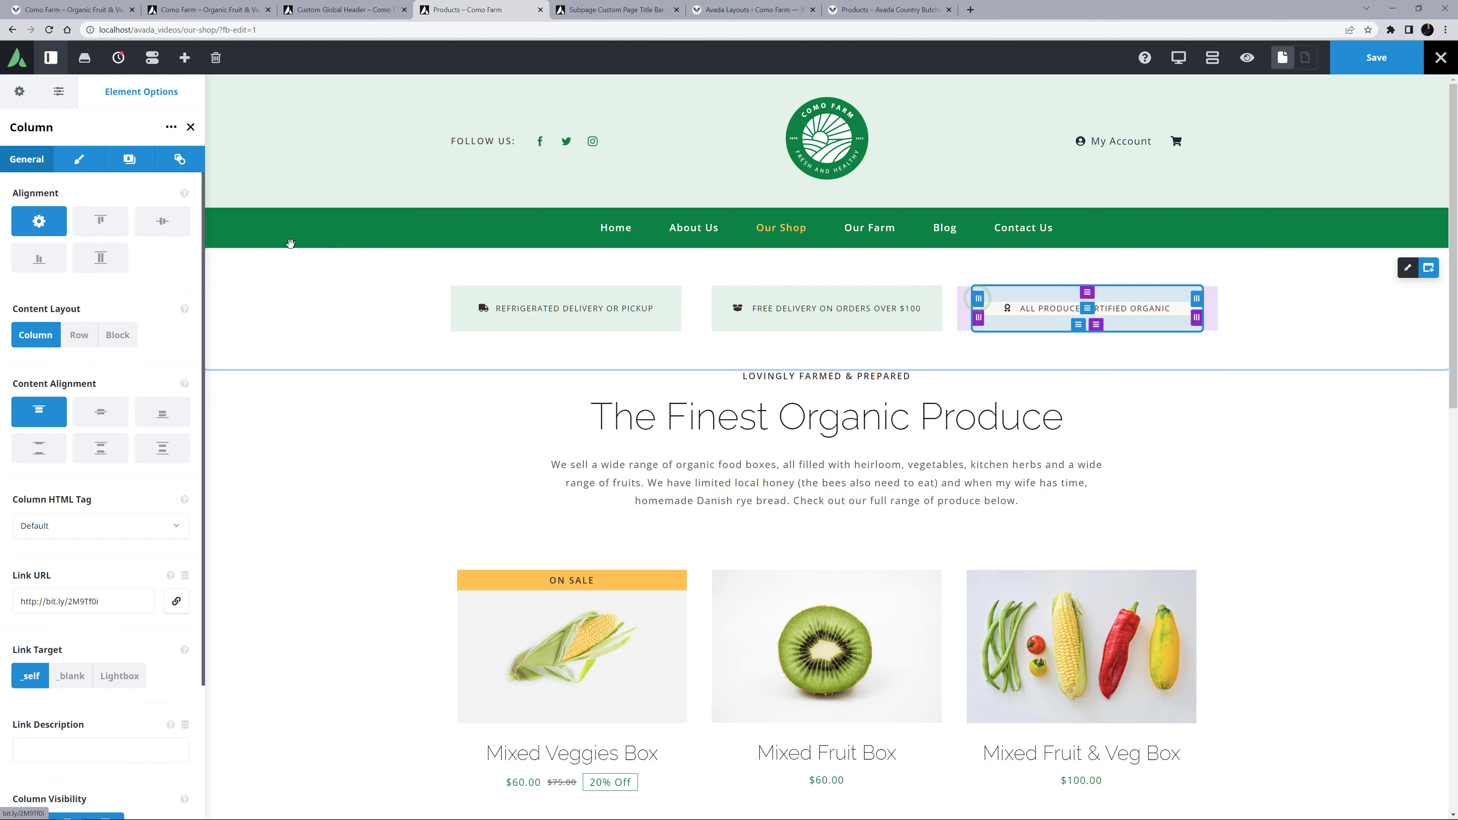
{"action": "left_click", "coordinate": [125, 159]}
{"action": "left_click", "coordinate": [163, 286]}
{"action": "left_click", "coordinate": [80, 335]}
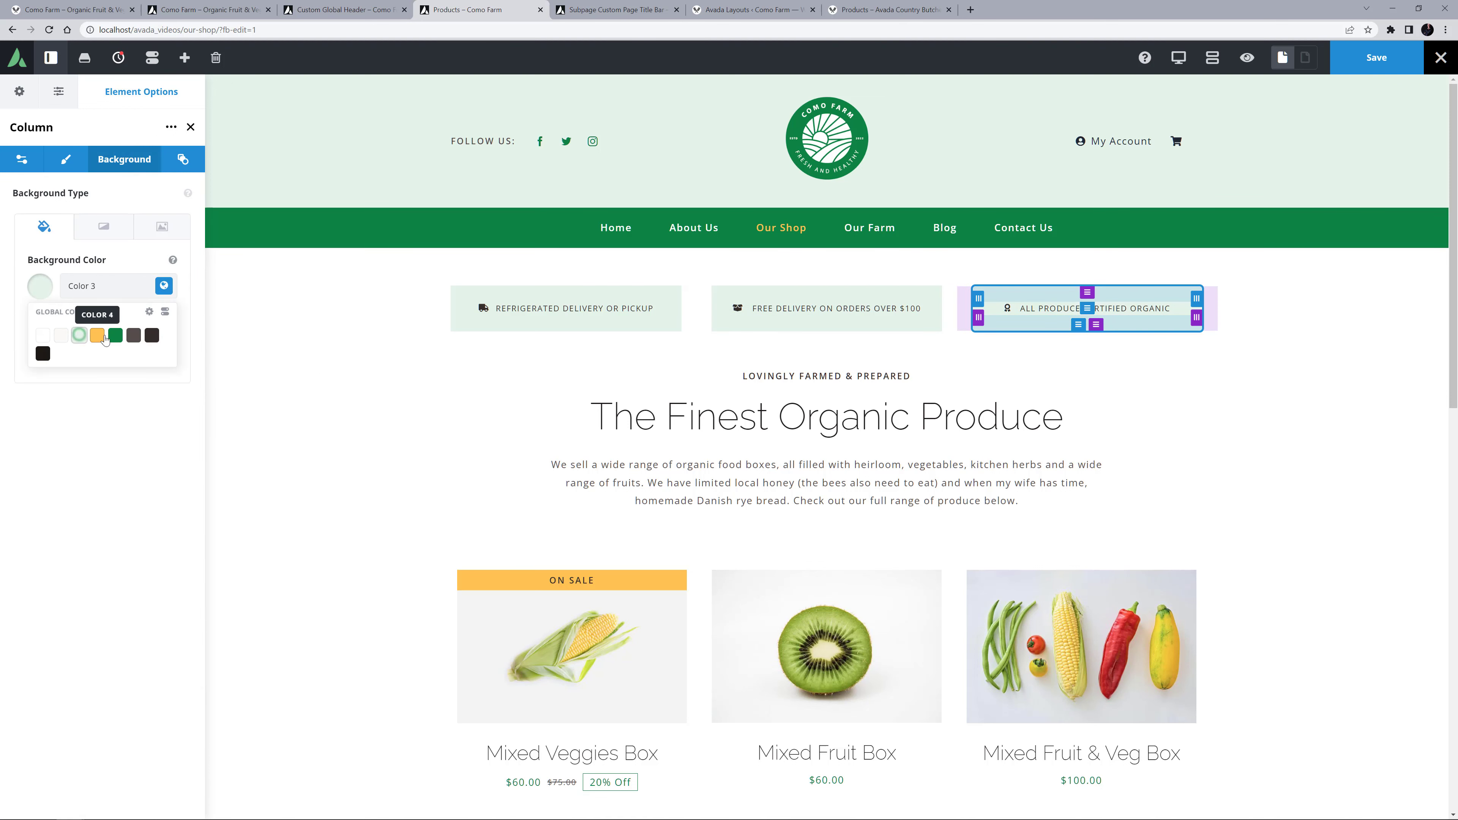
- Switch the product grid's Post Card design to Products, check the page down to the newsletter section, and save the shop page
{"action": "scroll", "coordinate": [798, 661], "scroll_direction": "down", "scroll_amount": 3}
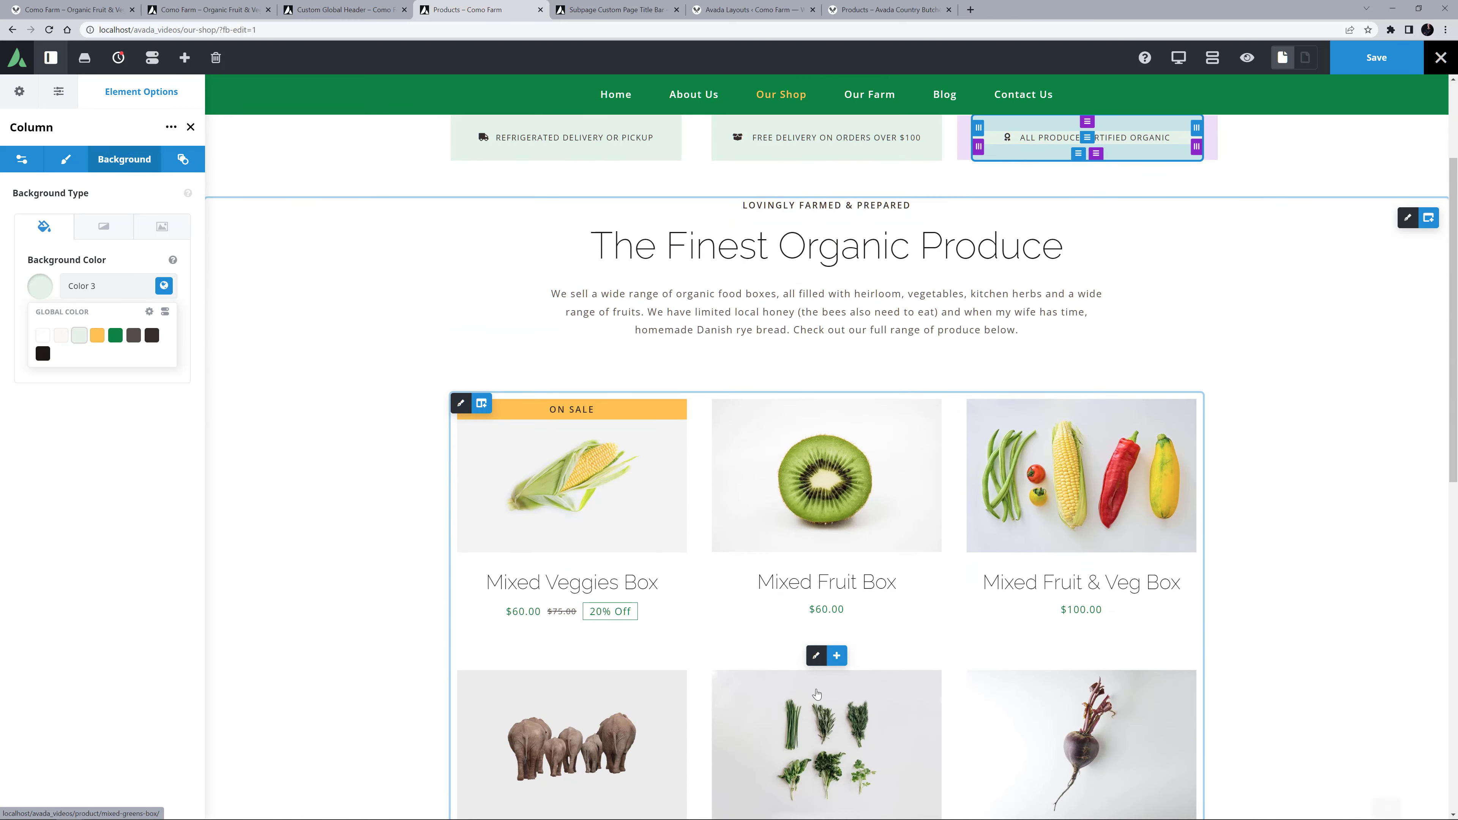
{"action": "left_click", "coordinate": [810, 655]}
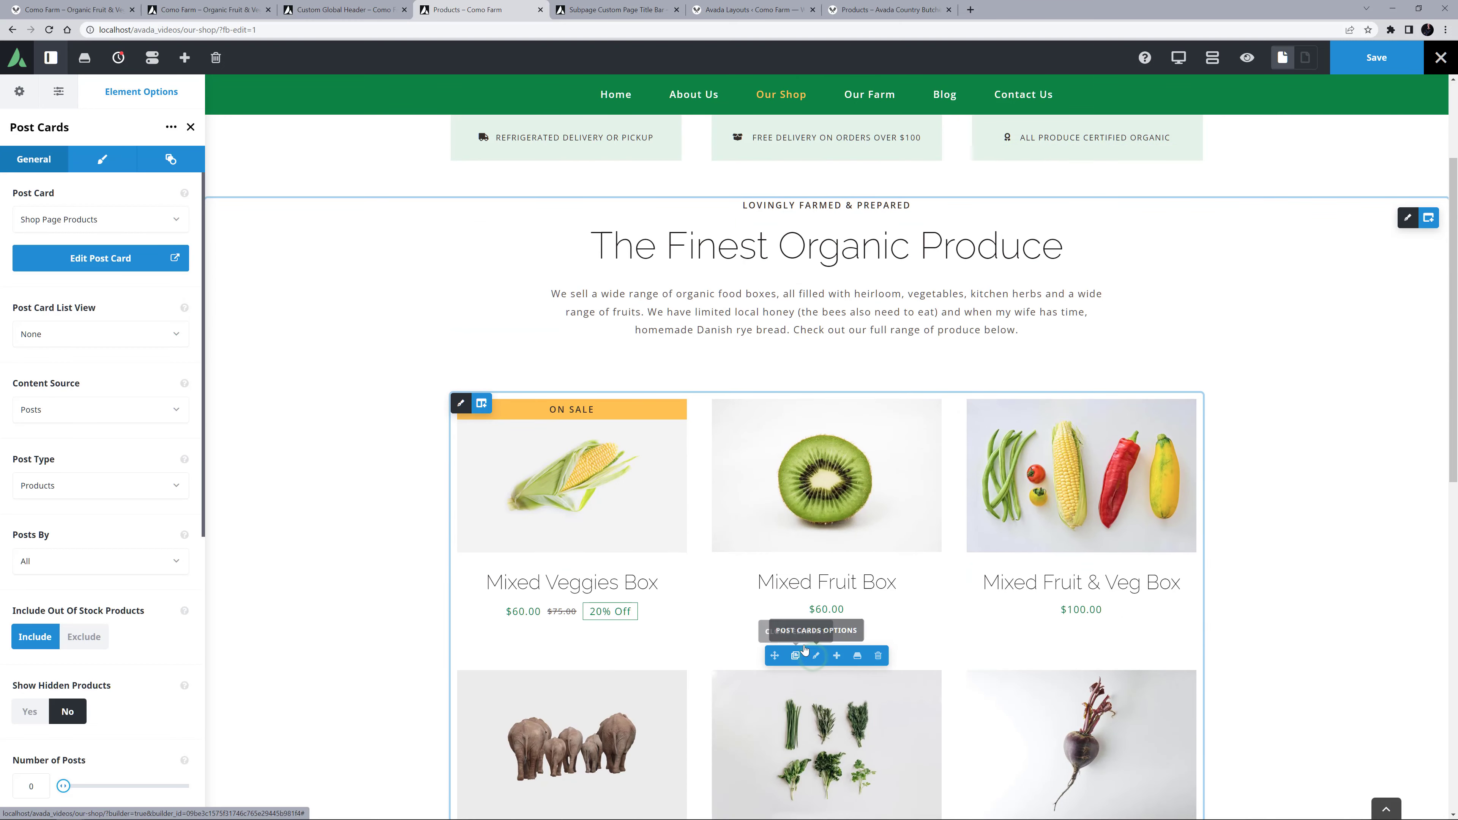
{"action": "left_click", "coordinate": [178, 220]}
{"action": "left_click", "coordinate": [38, 270]}
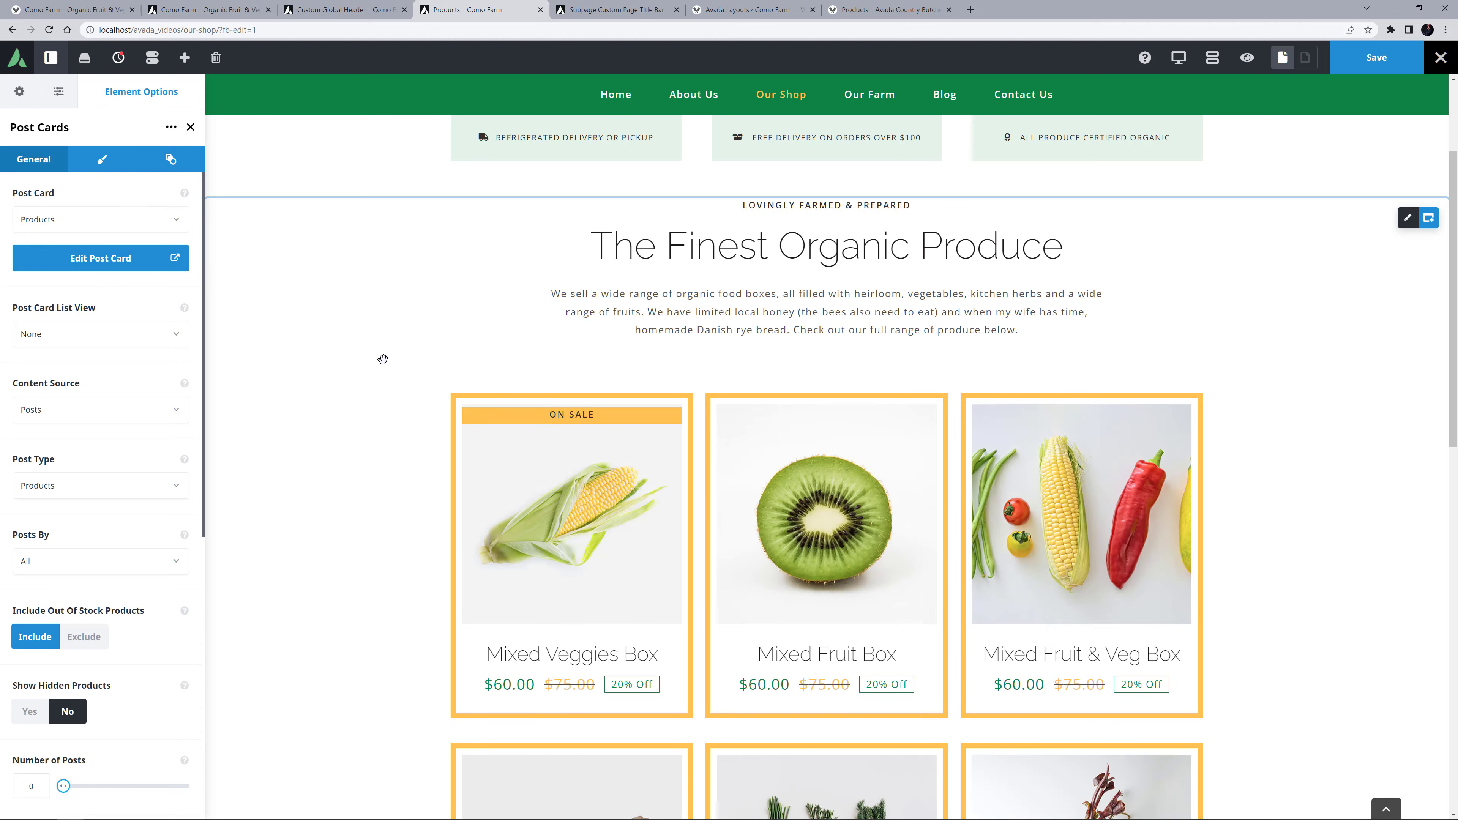
{"action": "scroll", "coordinate": [383, 359], "scroll_direction": "down", "scroll_amount": 15}
{"action": "scroll", "coordinate": [407, 427], "scroll_direction": "up", "scroll_amount": 3}
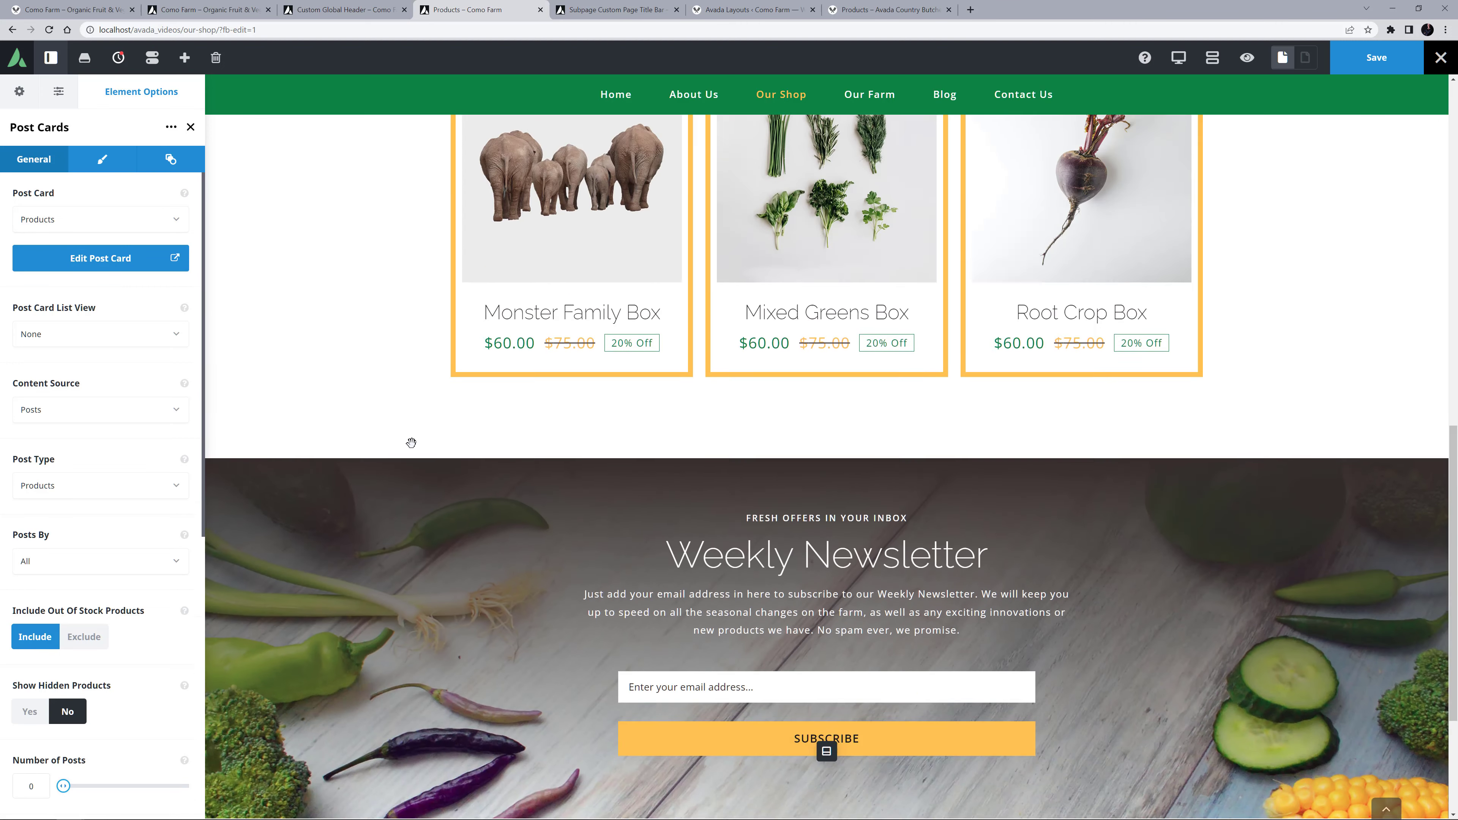
{"action": "scroll", "coordinate": [411, 442], "scroll_direction": "up", "scroll_amount": 12}
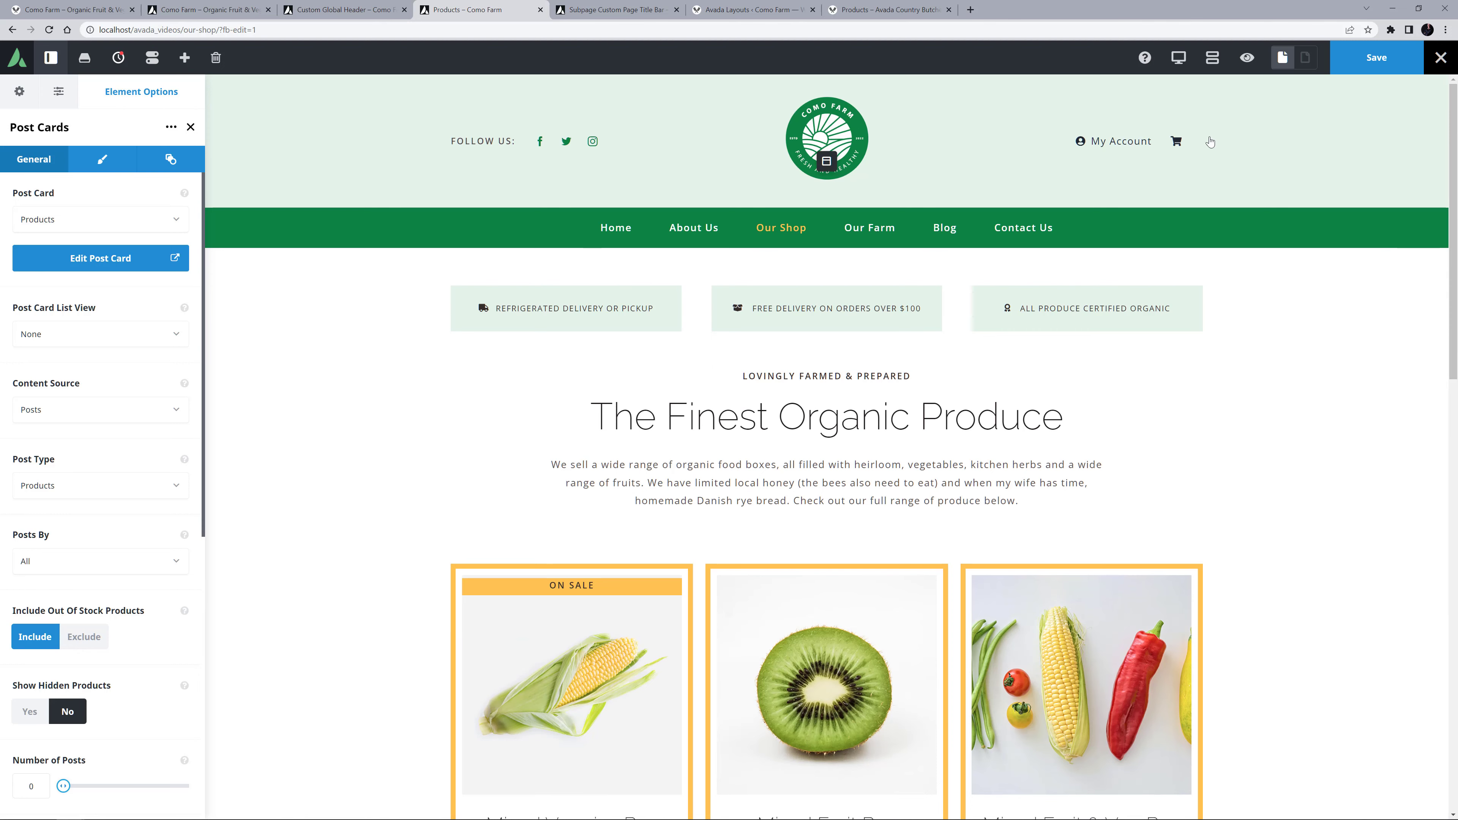
{"action": "left_click", "coordinate": [1375, 49]}
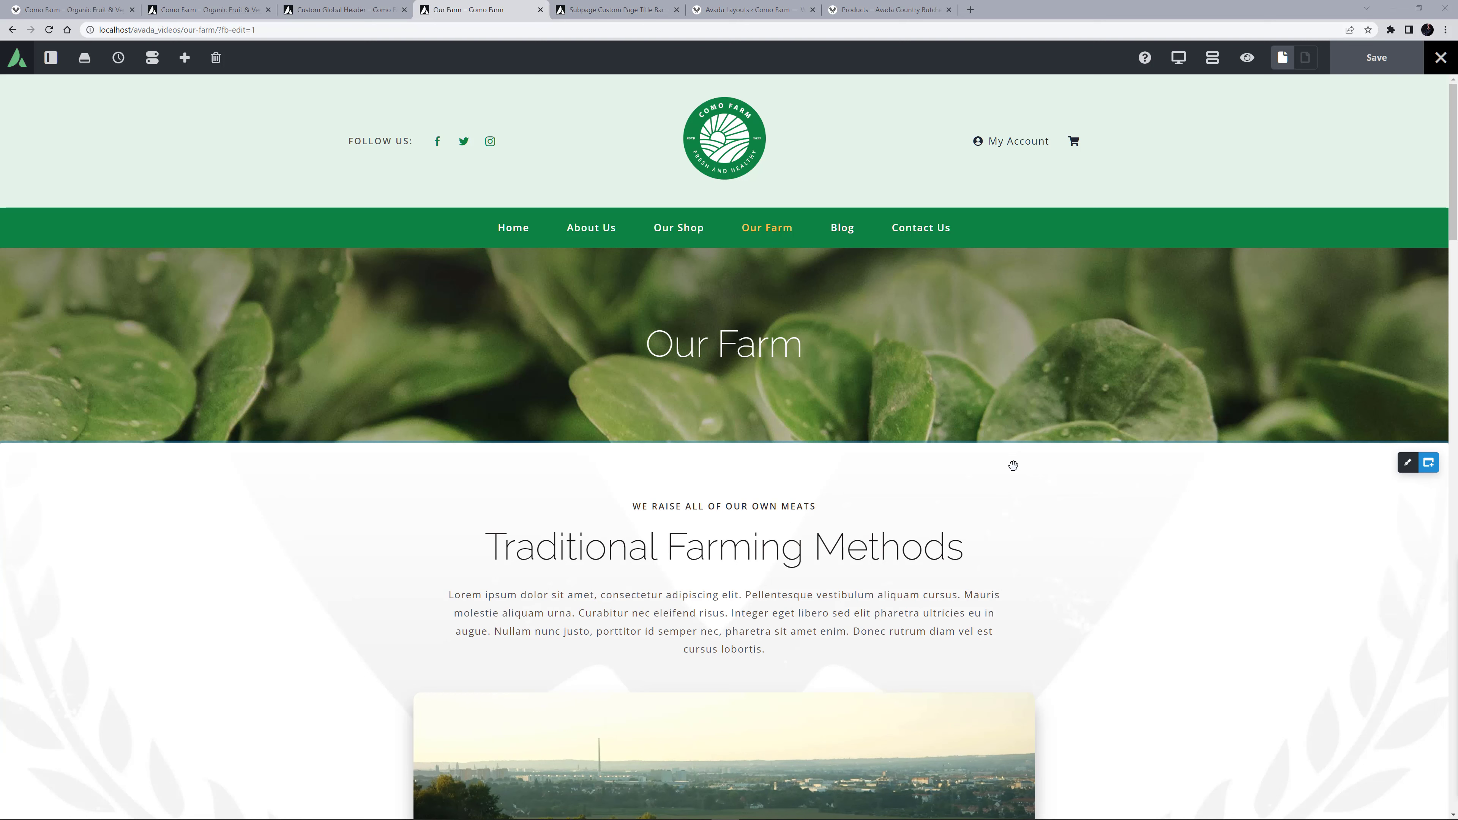
- Remove the crossed-cleavers background image from the Our Farm Video container on the Our Farm page
{"action": "left_click", "coordinate": [1408, 463]}
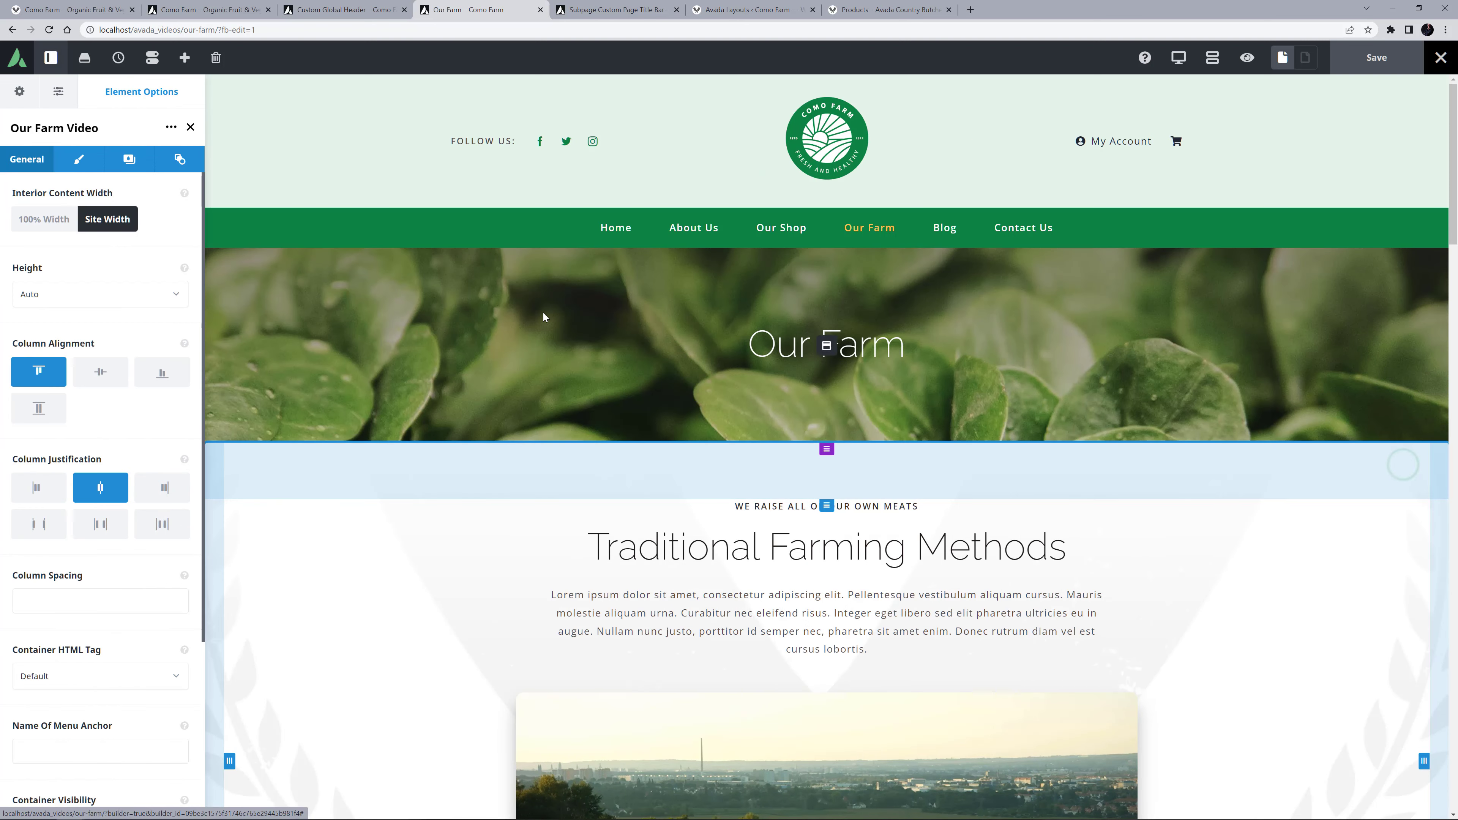
{"action": "left_click", "coordinate": [124, 159]}
{"action": "left_click", "coordinate": [125, 226]}
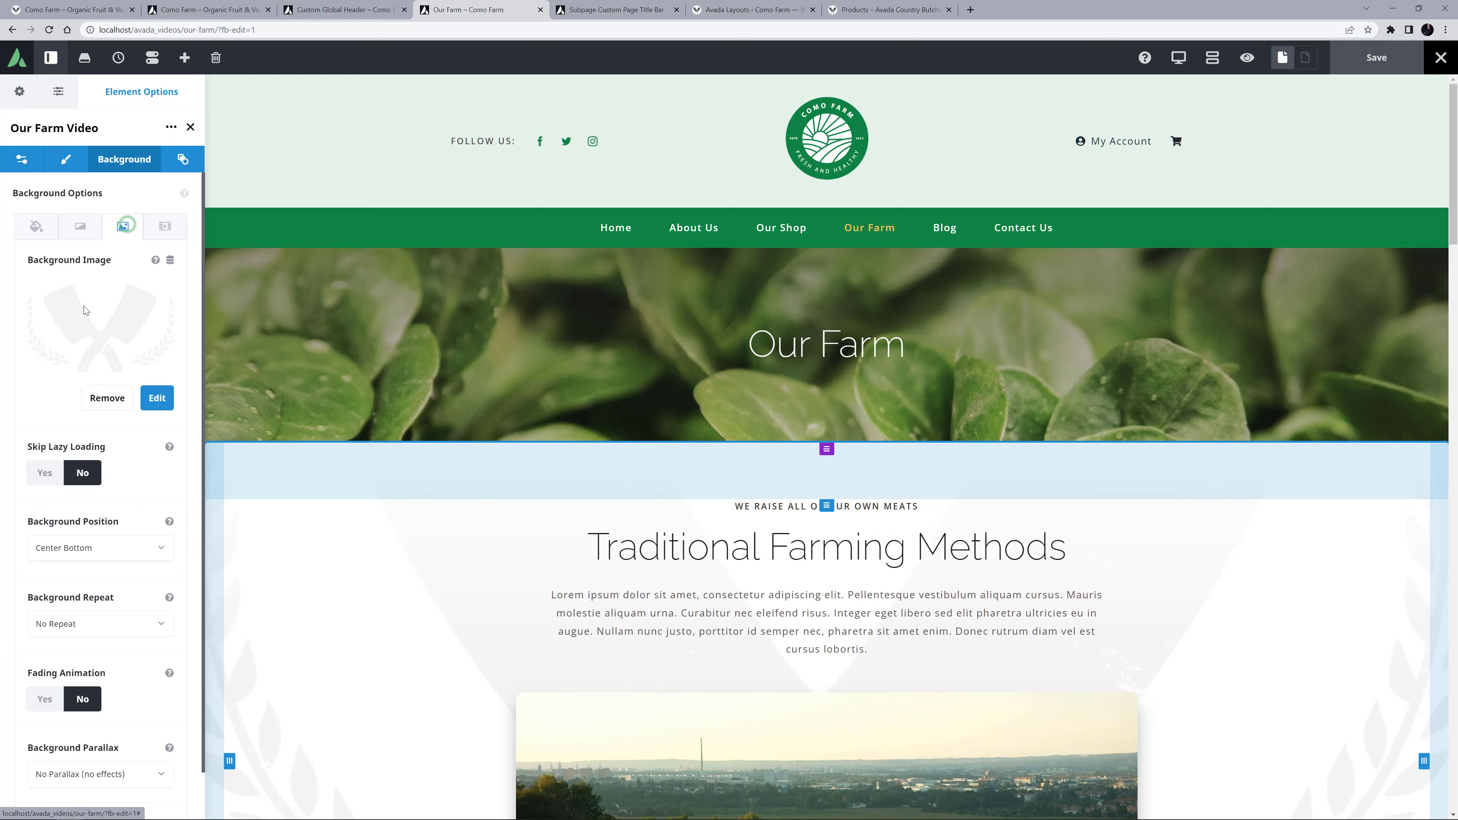
{"action": "left_click", "coordinate": [95, 400]}
- Rewrite the Our Farm introduction with subtitle 13 ACRES OF PARADISE, heading Far From The Busy City, and a paragraph starting "Como Farm is not exactly cosmopolitan"
{"action": "left_click_drag", "start_coordinate": [738, 507], "coordinate": [1000, 512]}
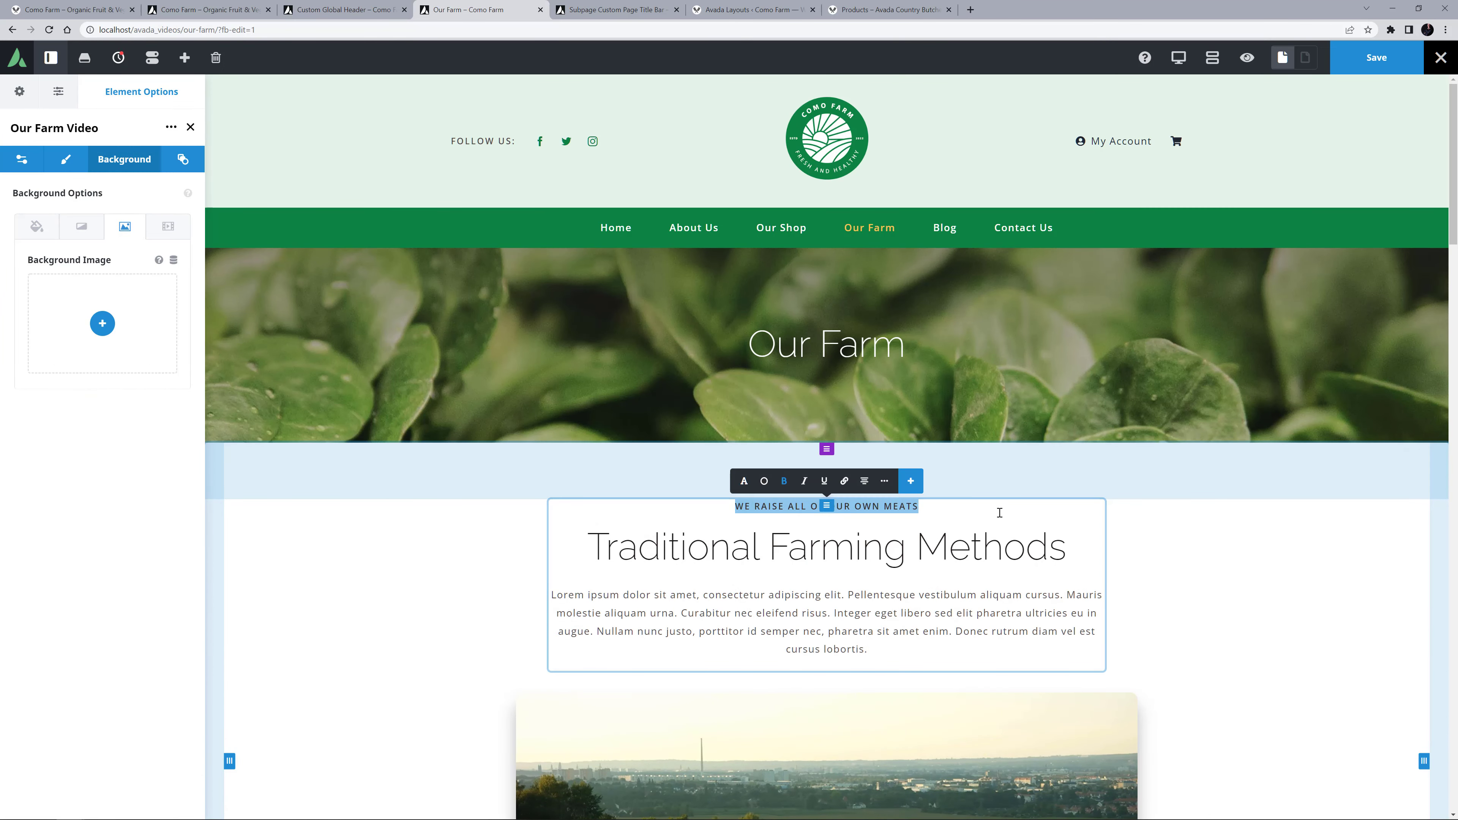
{"action": "type", "text": "13 ACRES PARADISE"}
{"action": "left_click_drag", "start_coordinate": [589, 547], "coordinate": [1064, 573]}
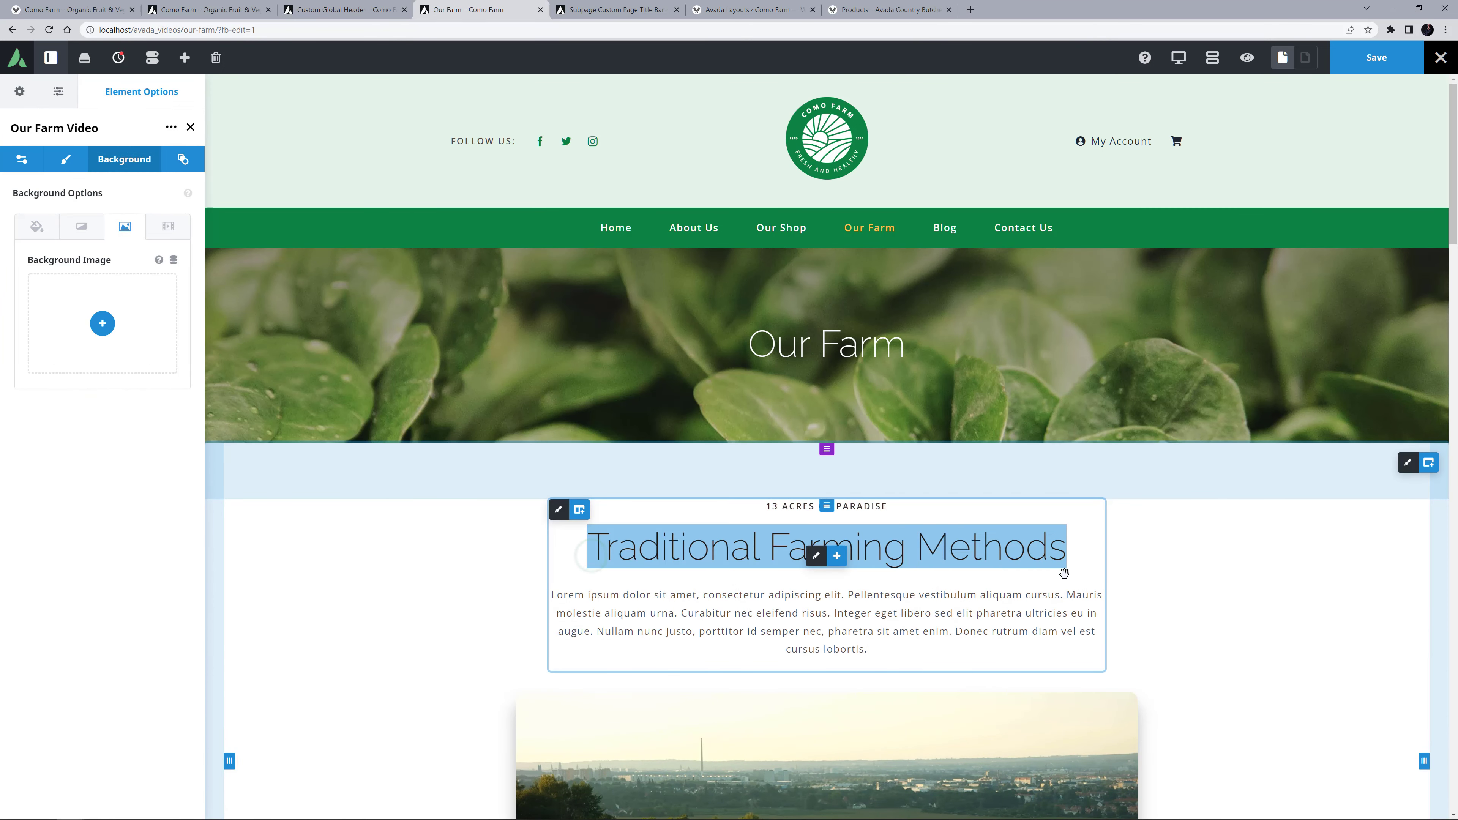
{"action": "type", "text": "Far From The Busy City"}
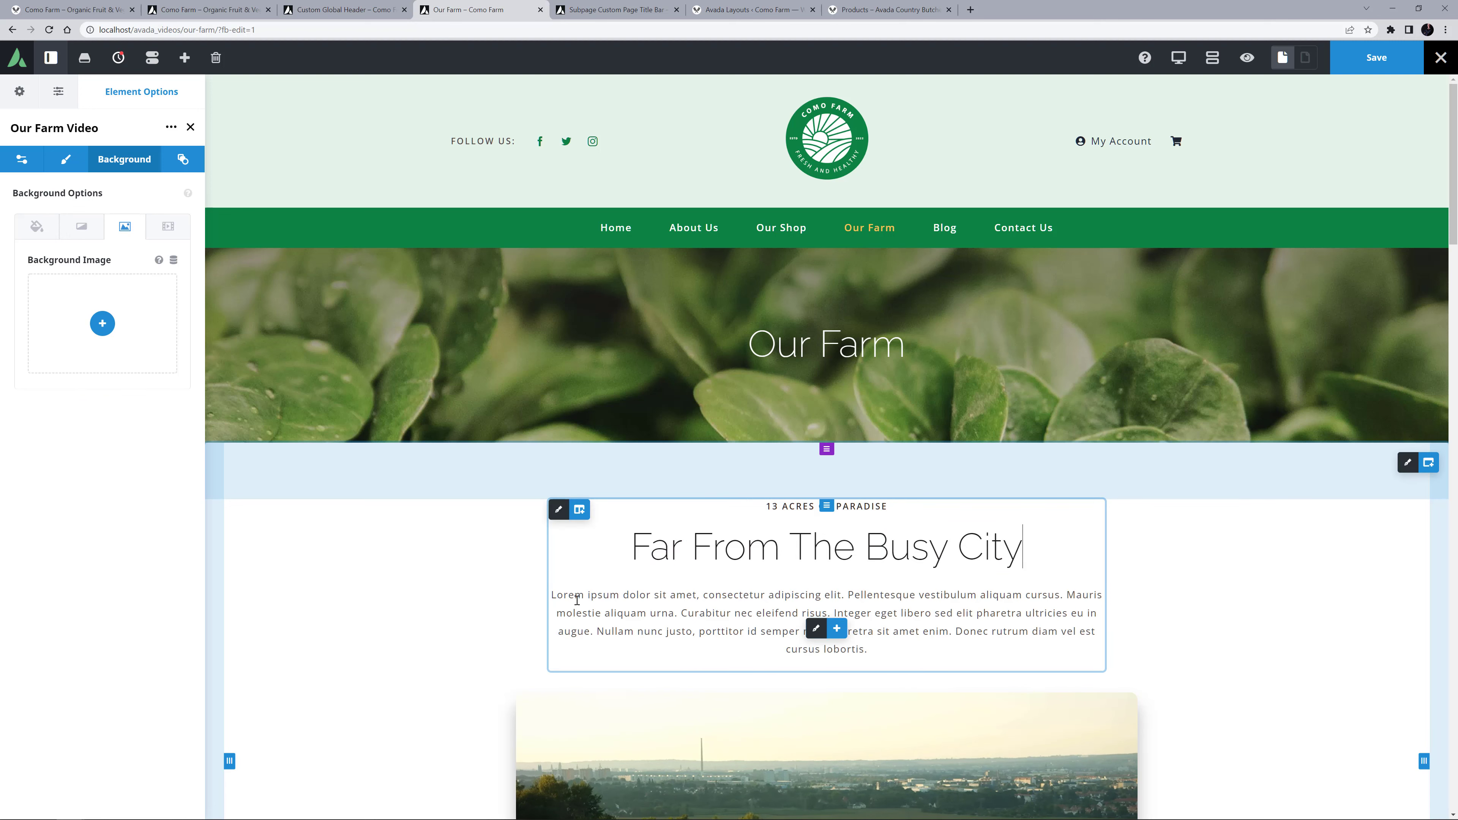
{"action": "left_click_drag", "start_coordinate": [551, 593], "coordinate": [923, 654]}
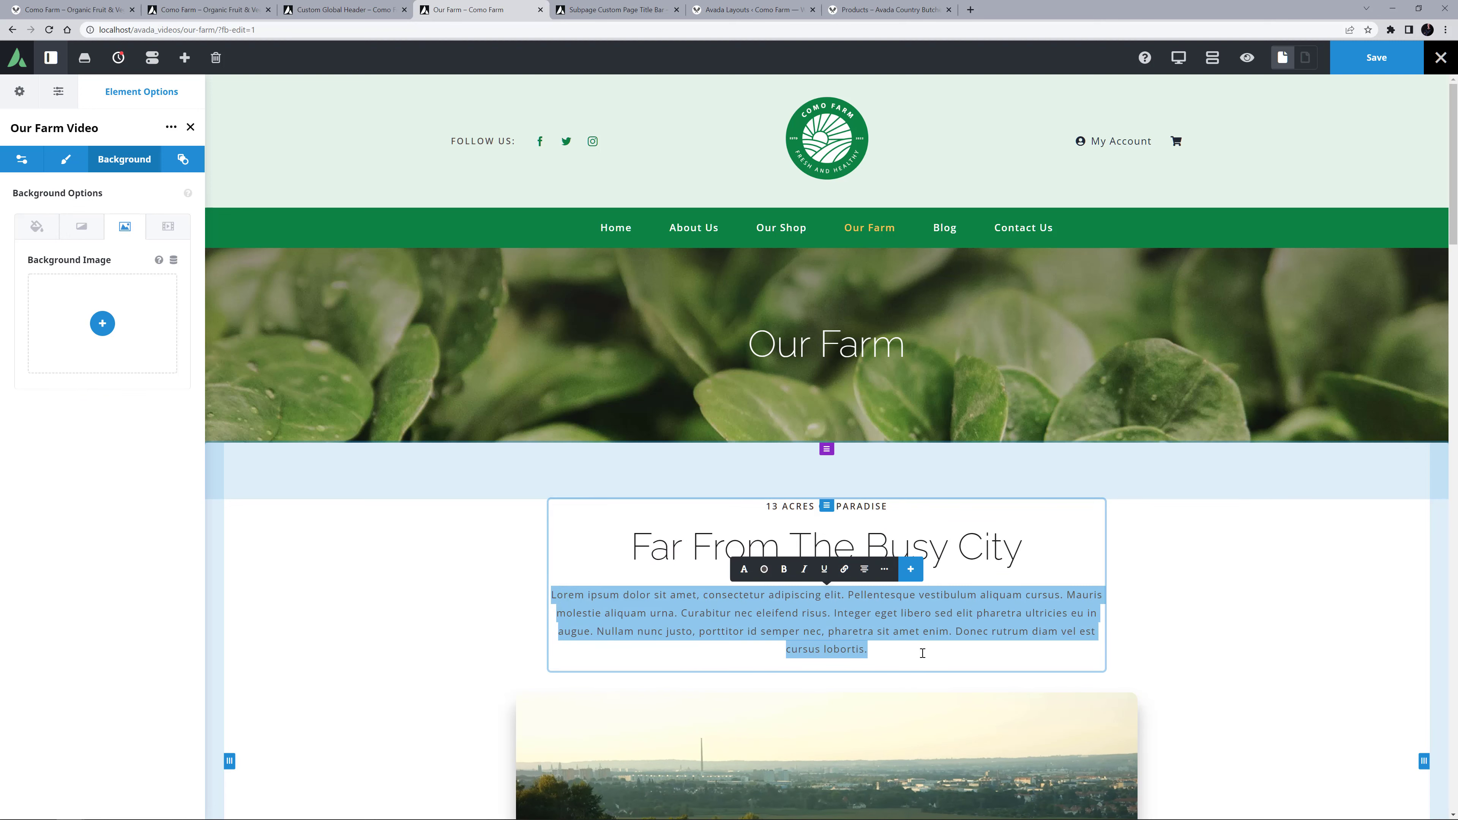
{"action": "type", "text": "Como Farm is not exactly cosmopolitan. It's in a rural community, far from the maddening crowd. And that's how we like it. Yet, it's only 30 minutes away from famous Noosa Heads. The farm borders Yalanga Station, one of the most prized cattle properties in the whole state. But we are not interested in cattle (only cow poo!) We have 13 acres of land, roughly half of which is old growth sub-tropical rainforest. That's our conservation effort done. On the other half, we live amongst market gardens, new and established food forests, and a small amount of rolling grass. We share the land with our dog, our chooks, and innumerable other birds, lizards, snakes, wallabies, possums, bandicoots and insects, but they are all mostly well behaved and friendly."}
- Delete the cow pasture video below the Our Farm introduction and add an Image element in its place
{"action": "scroll", "coordinate": [923, 653], "scroll_direction": "down", "scroll_amount": 5}
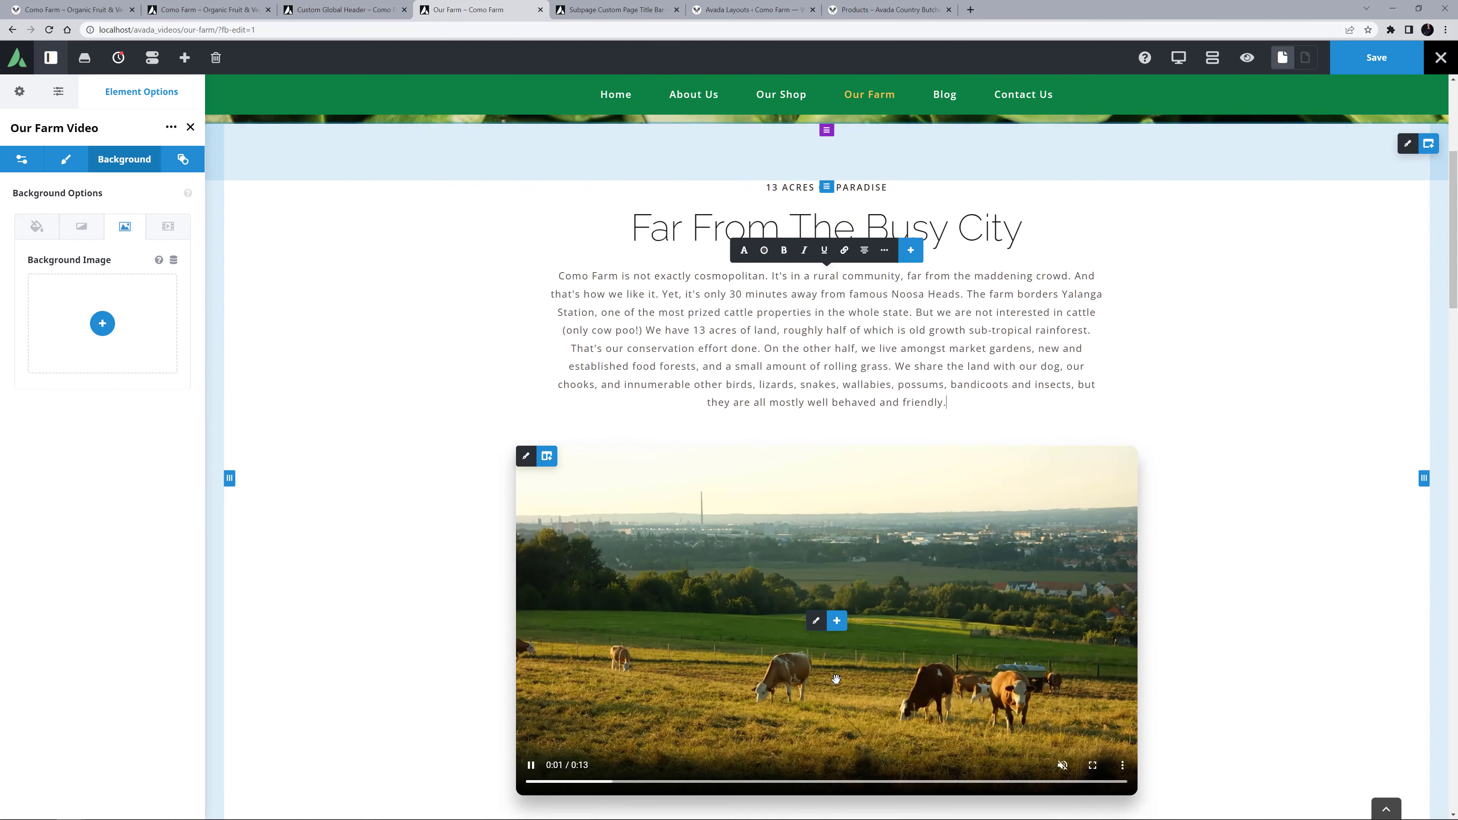
{"action": "left_click", "coordinate": [816, 599]}
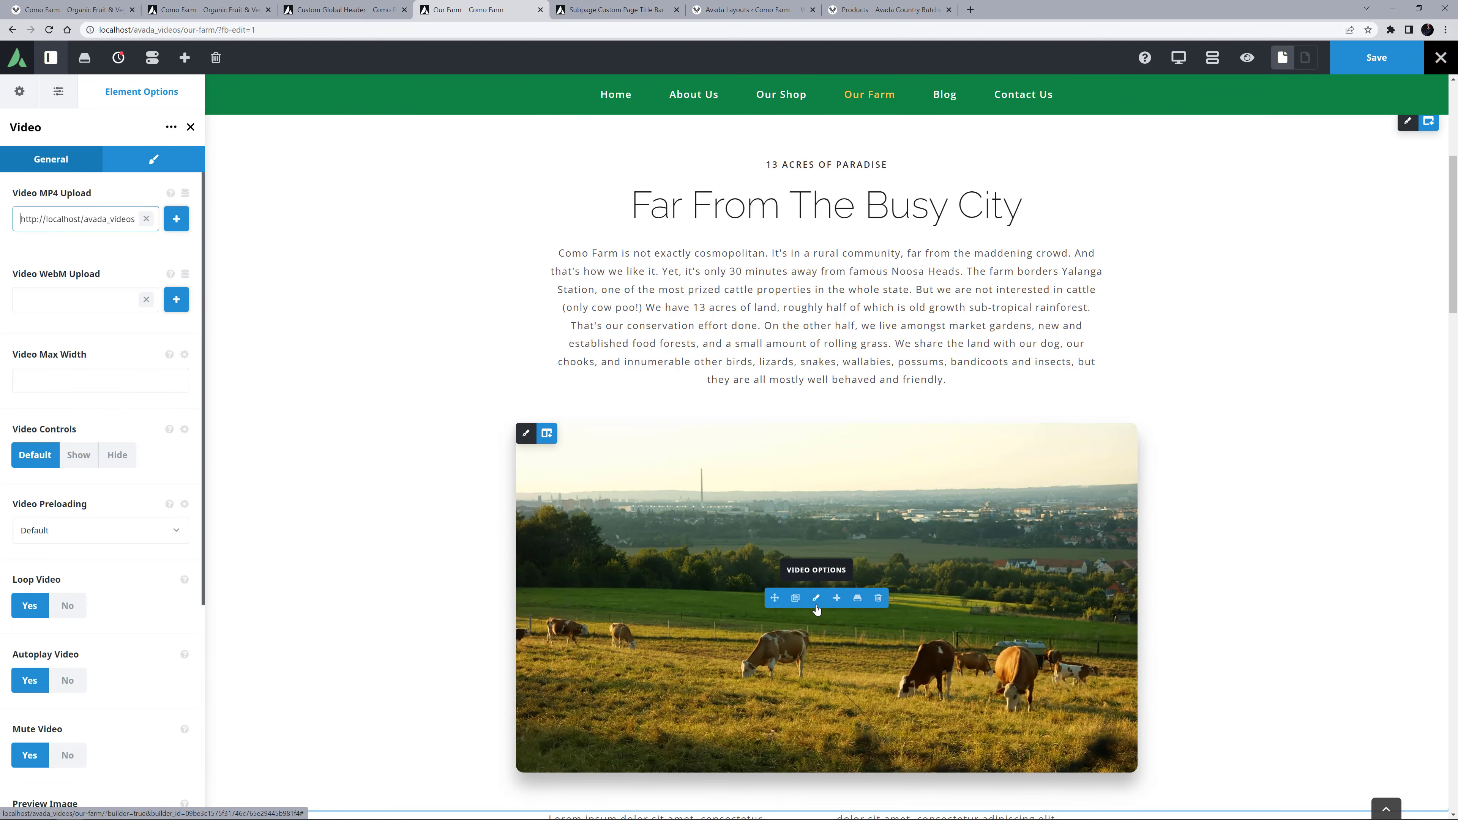
{"action": "left_click", "coordinate": [877, 599]}
{"action": "left_click", "coordinate": [825, 451]}
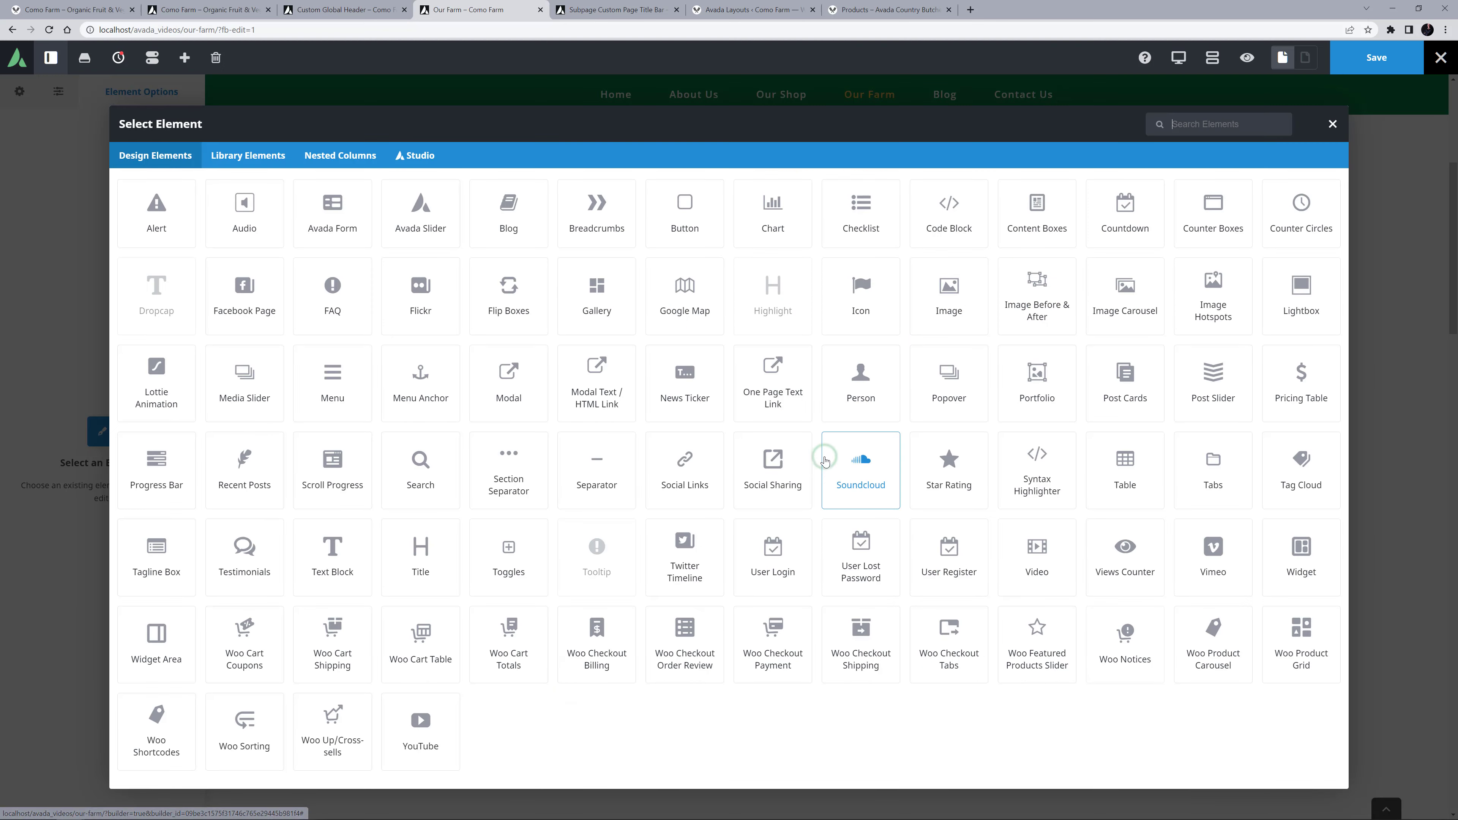
{"action": "left_click", "coordinate": [915, 322]}
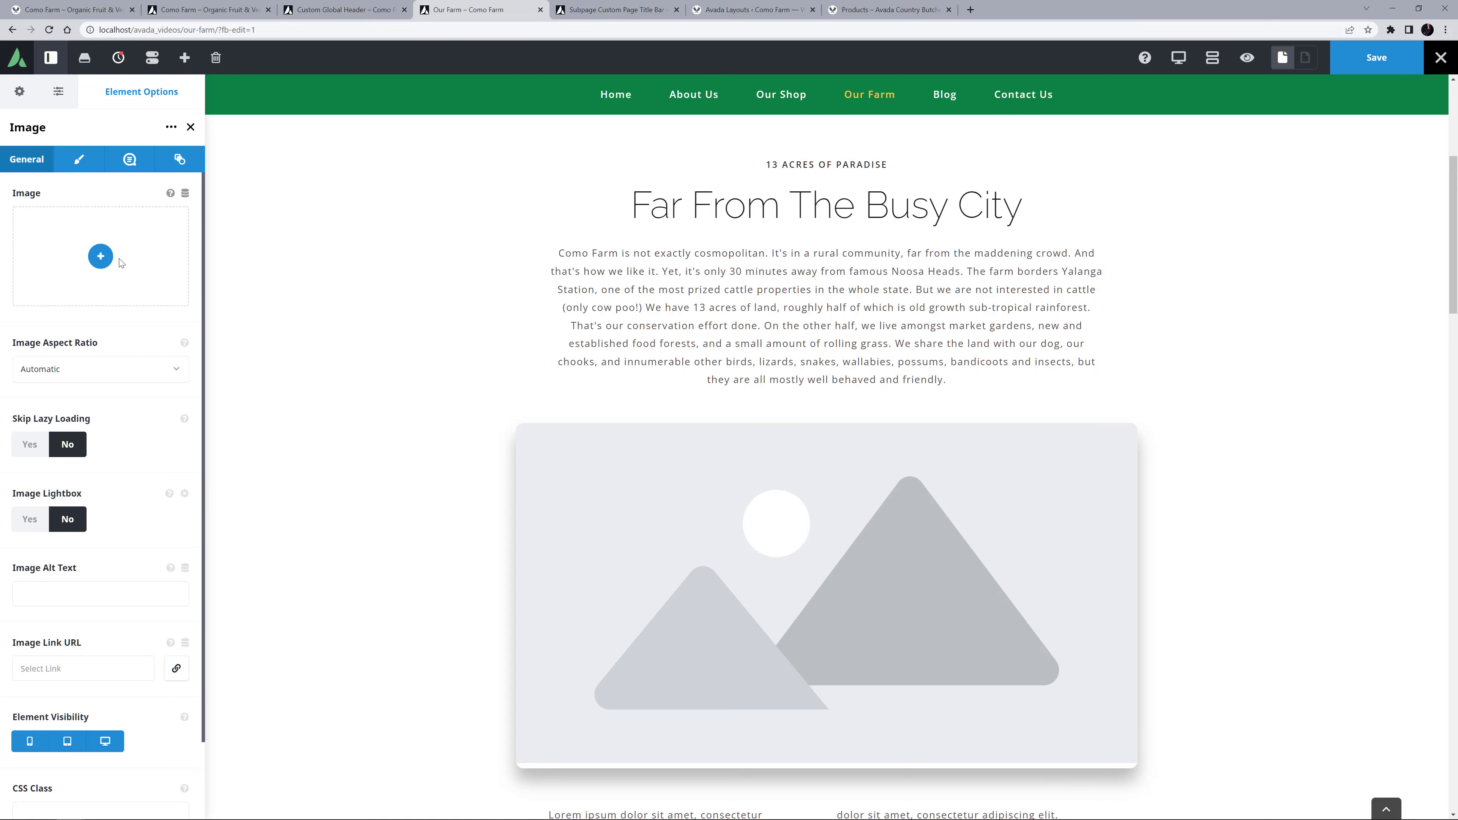
- Fill the new Image element with hero.jpg from the media library and set its aspect ratio to 2:1
{"action": "left_click", "coordinate": [109, 254]}
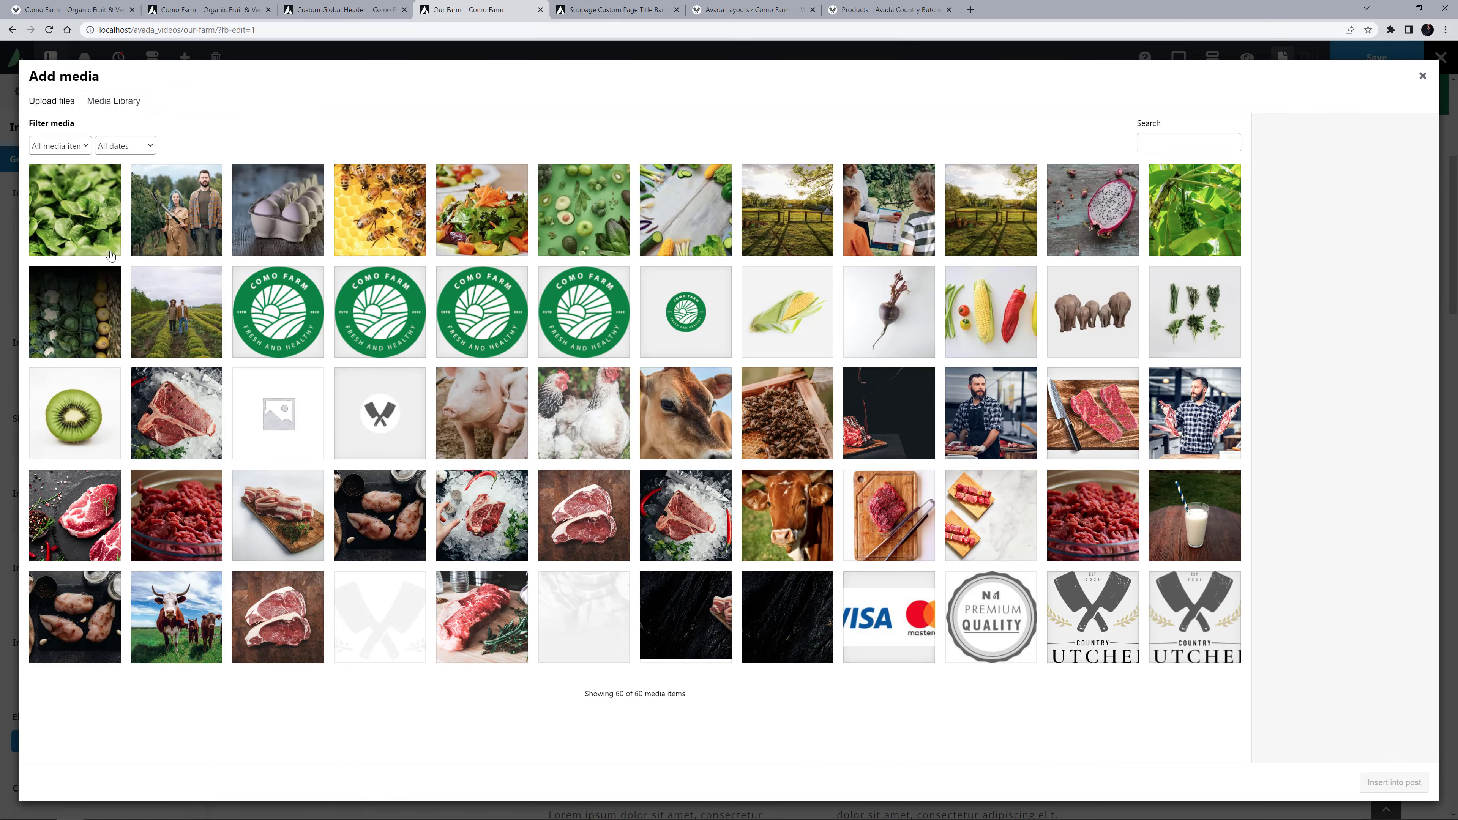
{"action": "left_click", "coordinate": [968, 235]}
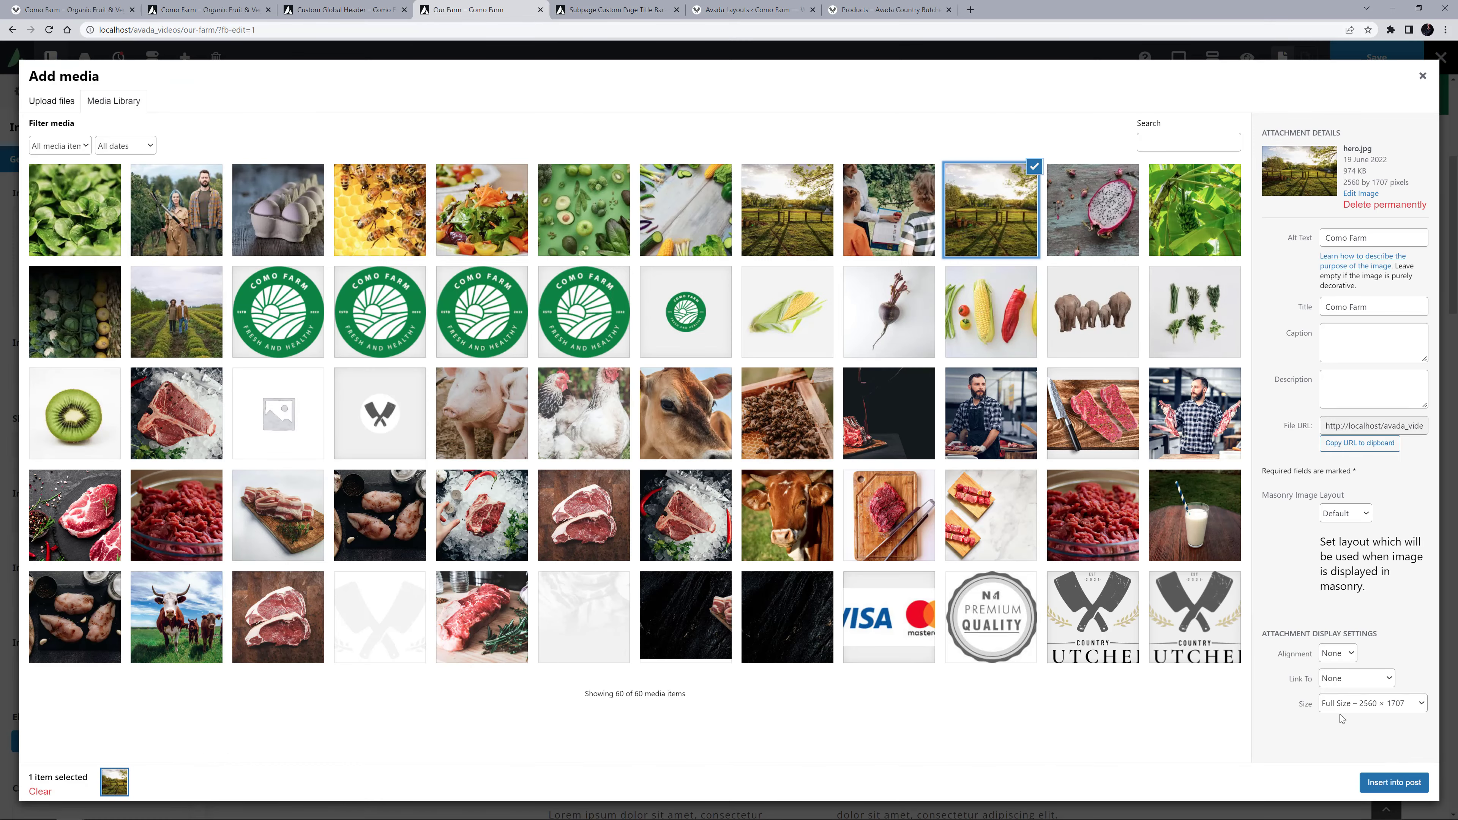
{"action": "left_click", "coordinate": [1383, 782]}
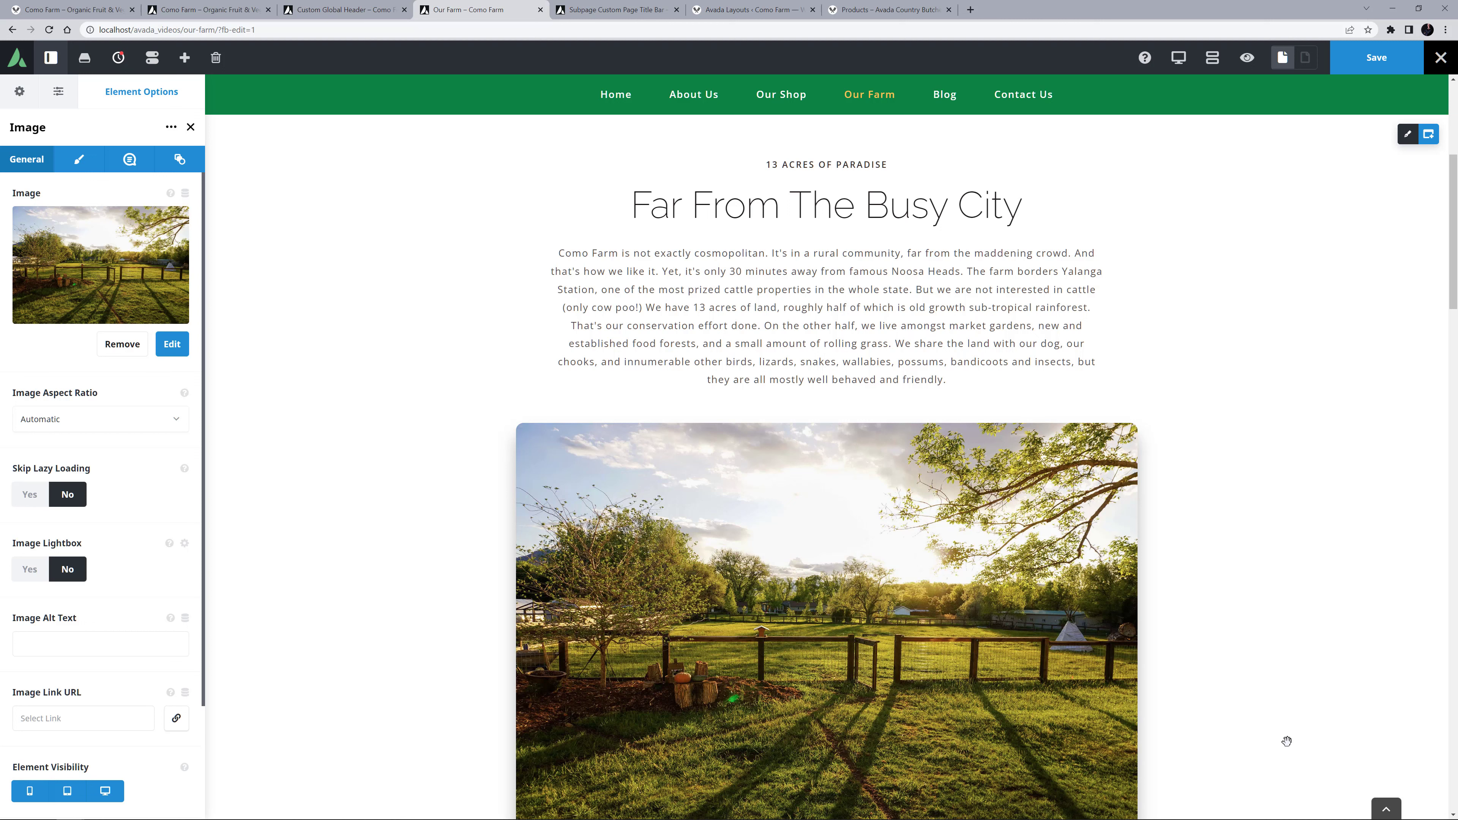
{"action": "left_click", "coordinate": [78, 427]}
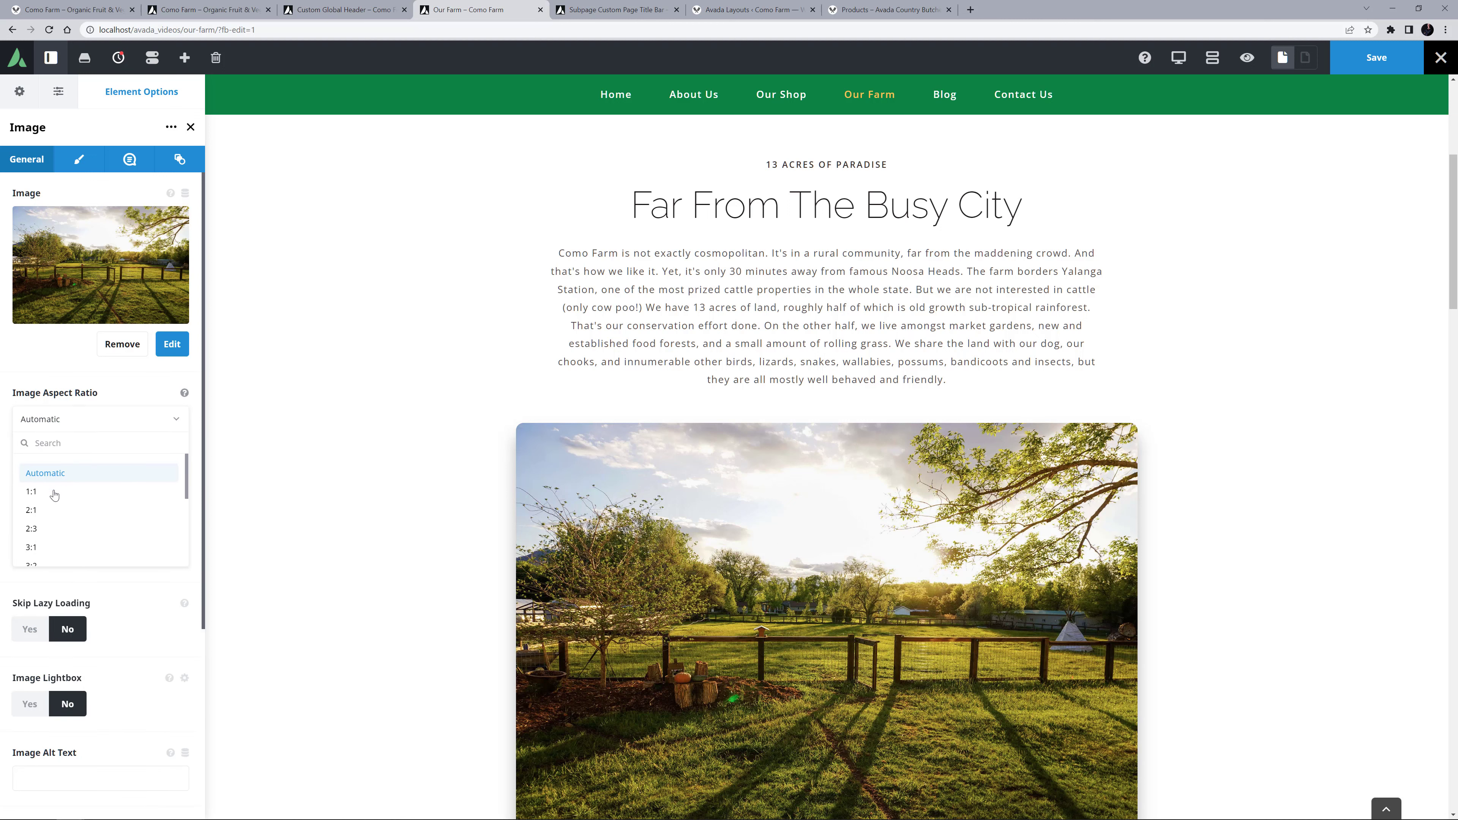
{"action": "left_click", "coordinate": [45, 510]}
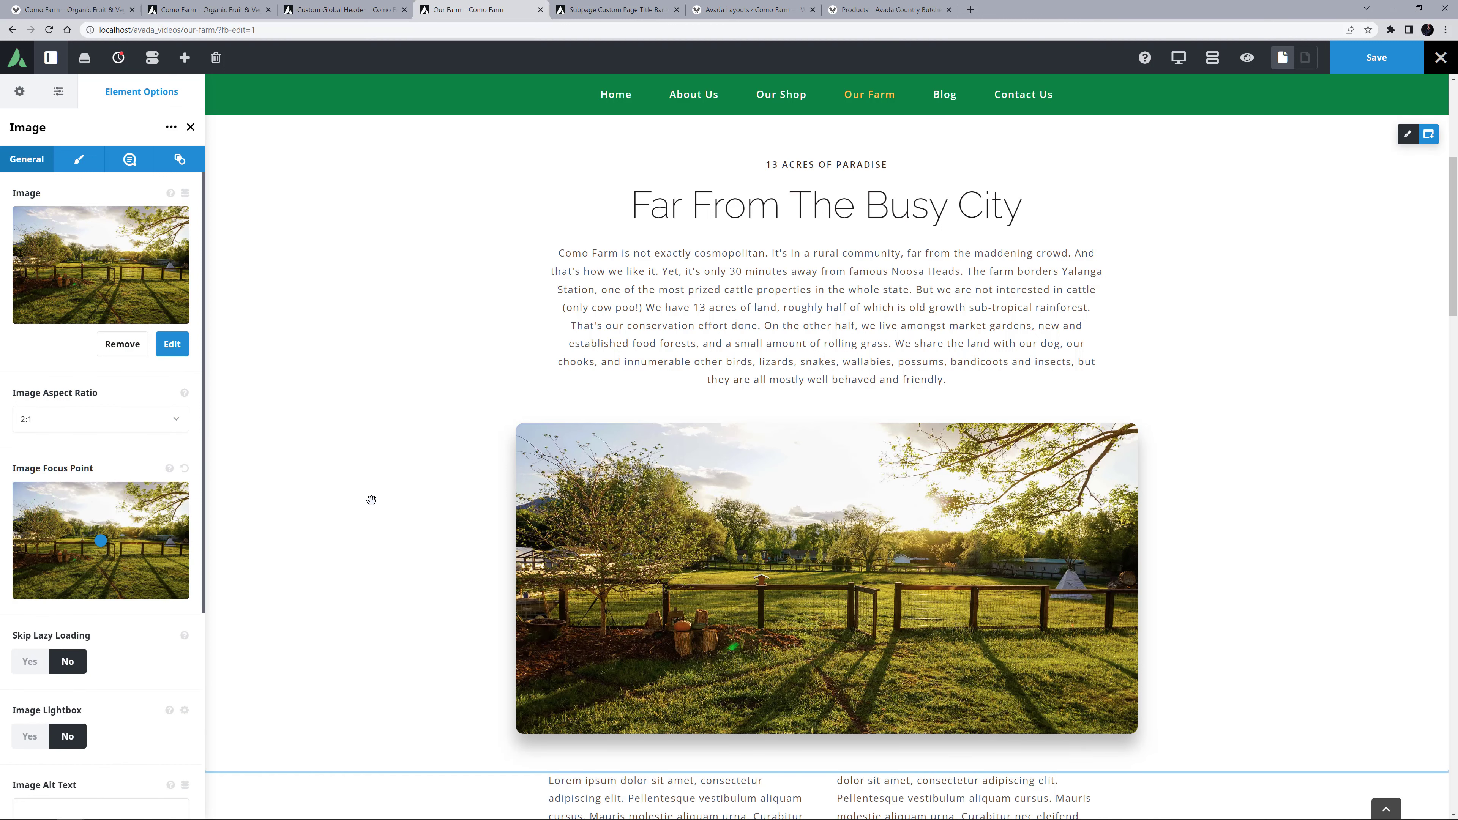
- Add a copy of the Far From The Busy City heading above the two-column text and change it to "Full Circle"
{"action": "scroll", "coordinate": [383, 497], "scroll_direction": "down", "scroll_amount": 1}
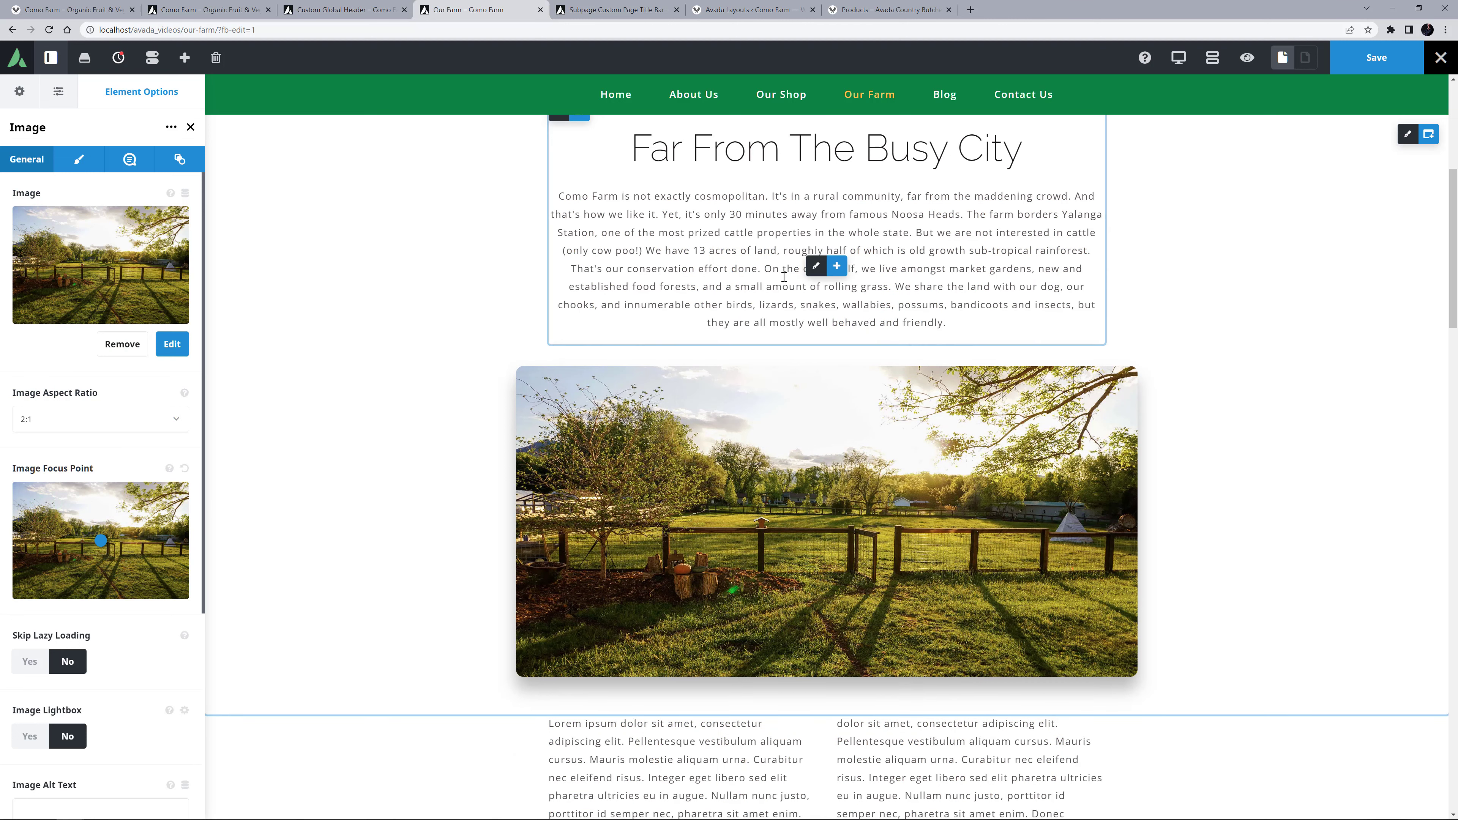
{"action": "left_click", "coordinate": [796, 157]}
{"action": "left_click_drag", "start_coordinate": [768, 157], "coordinate": [757, 767]}
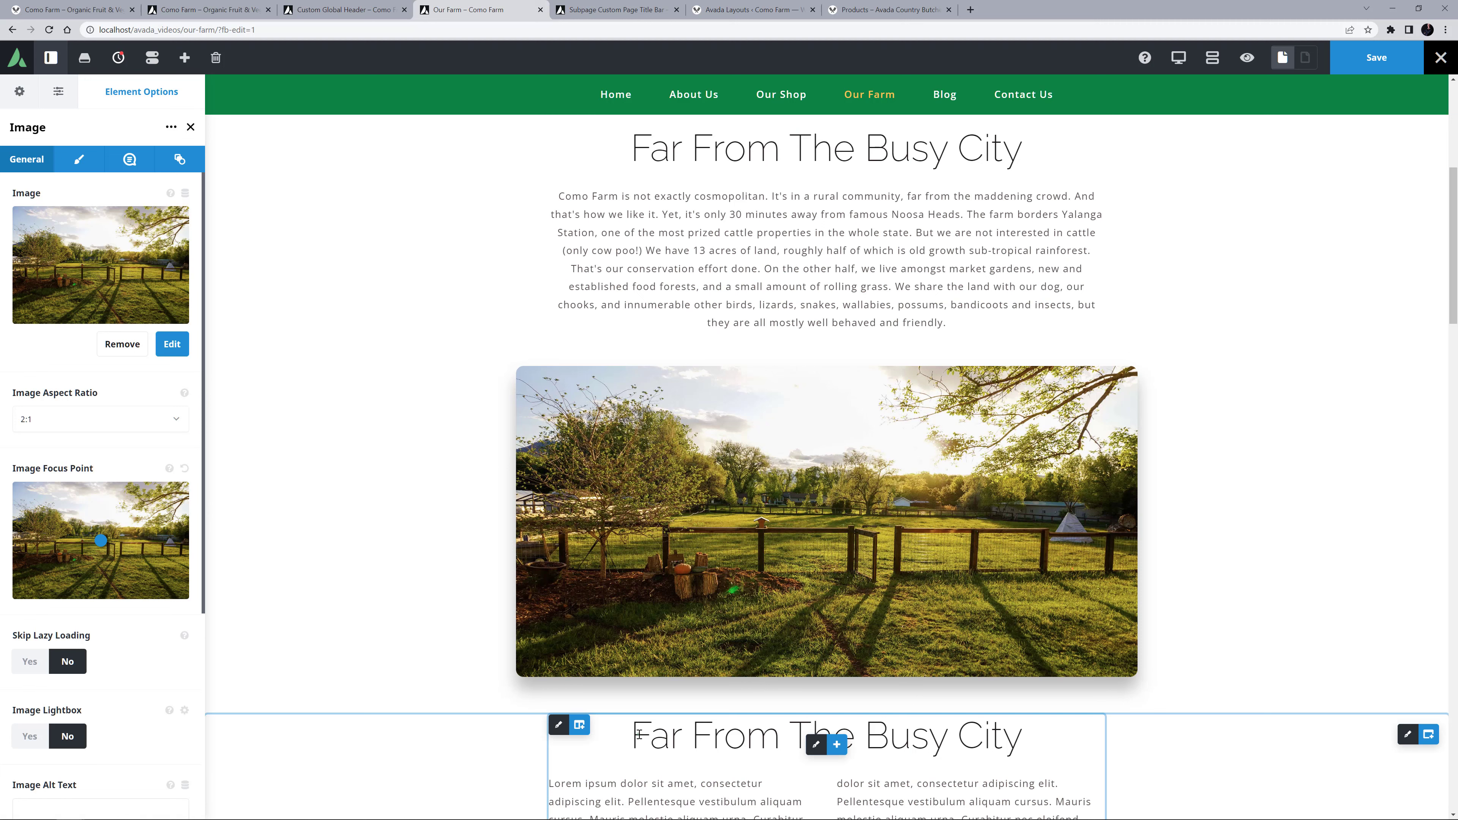
{"action": "left_click_drag", "start_coordinate": [639, 735], "coordinate": [1033, 768]}
{"action": "type", "text": "Full Circle"}
- Replace the two-column placeholder text under Full Circle with the farm story starting "Moving to Como was coming back full circle for me"
{"action": "scroll", "coordinate": [884, 612], "scroll_direction": "down", "scroll_amount": 5}
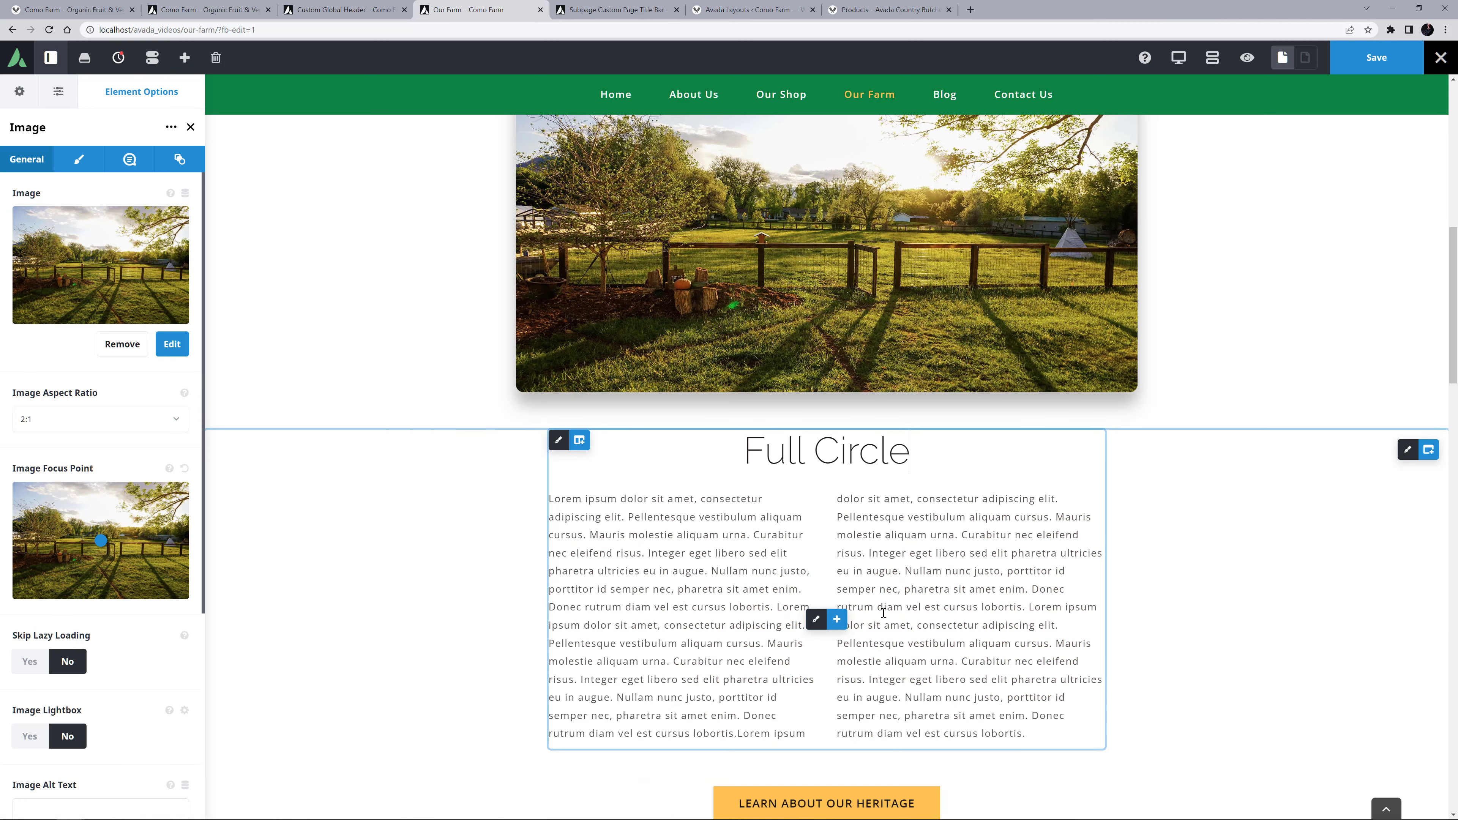
{"action": "scroll", "coordinate": [883, 612], "scroll_direction": "down", "scroll_amount": 2}
{"action": "left_click_drag", "start_coordinate": [551, 384], "coordinate": [1025, 618]}
{"action": "type", "text": "Moving to Como was coming back full circle for me. I grew up in the country, and even though we moved to the city when I was only ten years old, I remained a country boy at heart, and I always had a deep longing to return to the land. After a lot of backpacking and eventually finding my soul mate in a Thai jungle, we lived for some years in Europe before returning to the warmth and sunshine of Australia. We lived in a regional town when our first two children were growing up, so they could go to the local school and have lots of local friends, but as they grew older, I could feel the country pulling me. We had another child after an eleven-year gap, and I thought I might never get to go back to the country, but this one turned out to be an outdoor loving boy who wasn't suited to conventional schooling, and loved the idea of moving to a farm. The search was on!! Como Farm was found and purchased in a very run-down state, and we spent the next few years giving it all our love and attention, and the vast majority of our money. After 5 years, we knew we had found paradise, and they will probably have to take me away from here in a box (or even better, plant me under a tree)."}
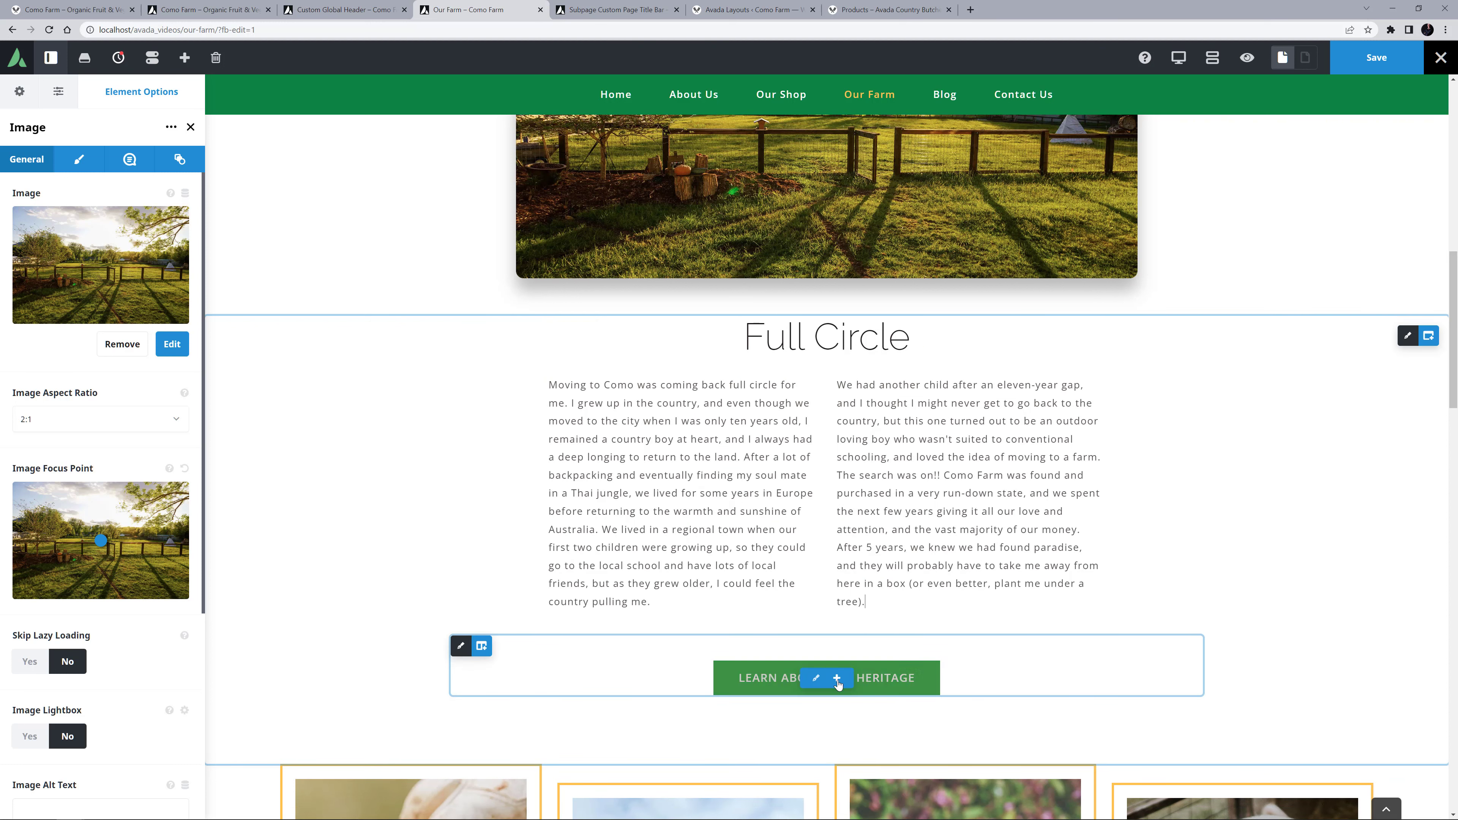
{"action": "left_click", "coordinate": [824, 678]}
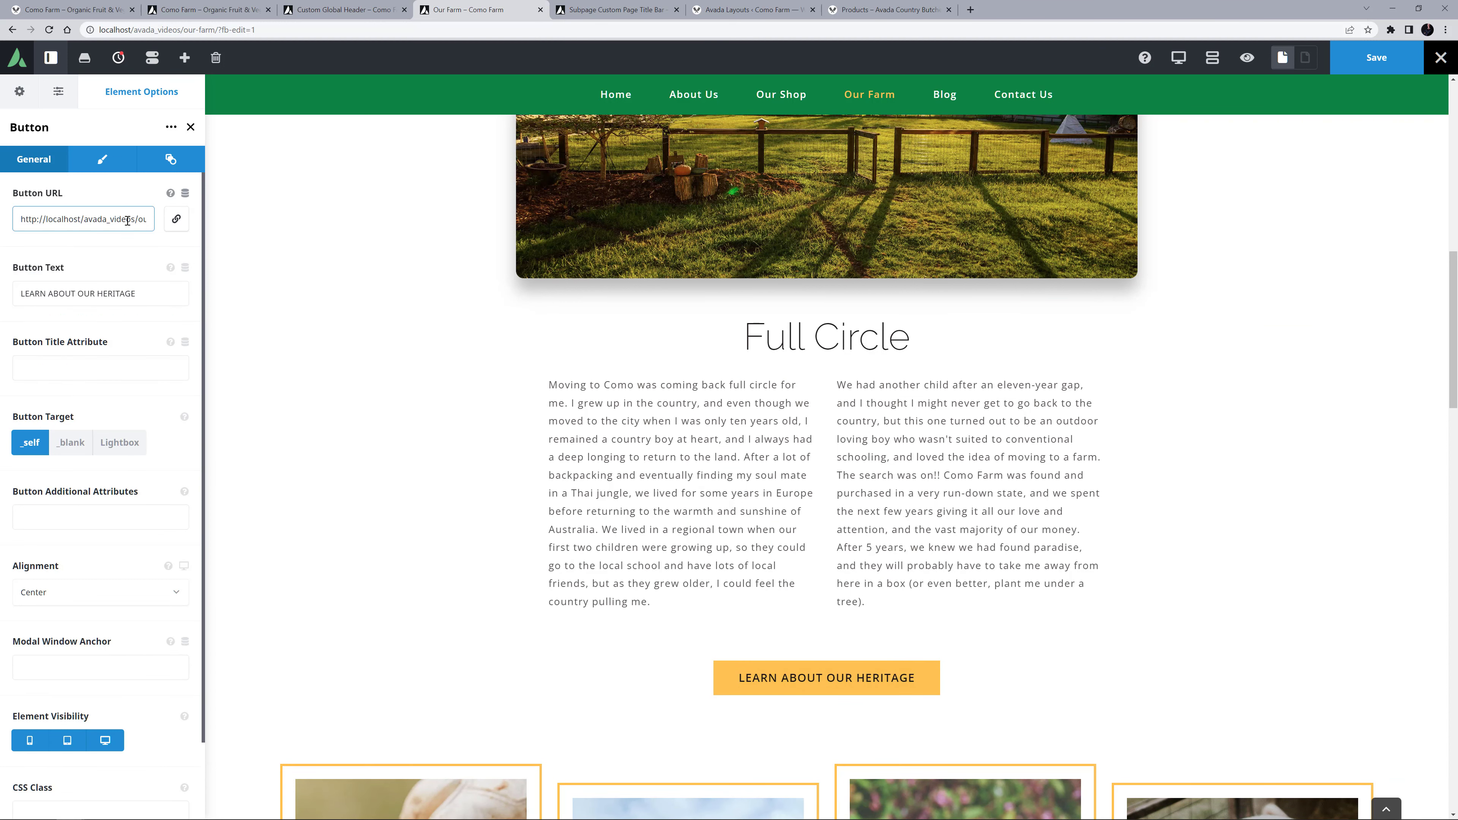
{"action": "key", "text": "ctrl+a"}
{"action": "type", "text": "http://localhost/avada_videos/about-us/"}
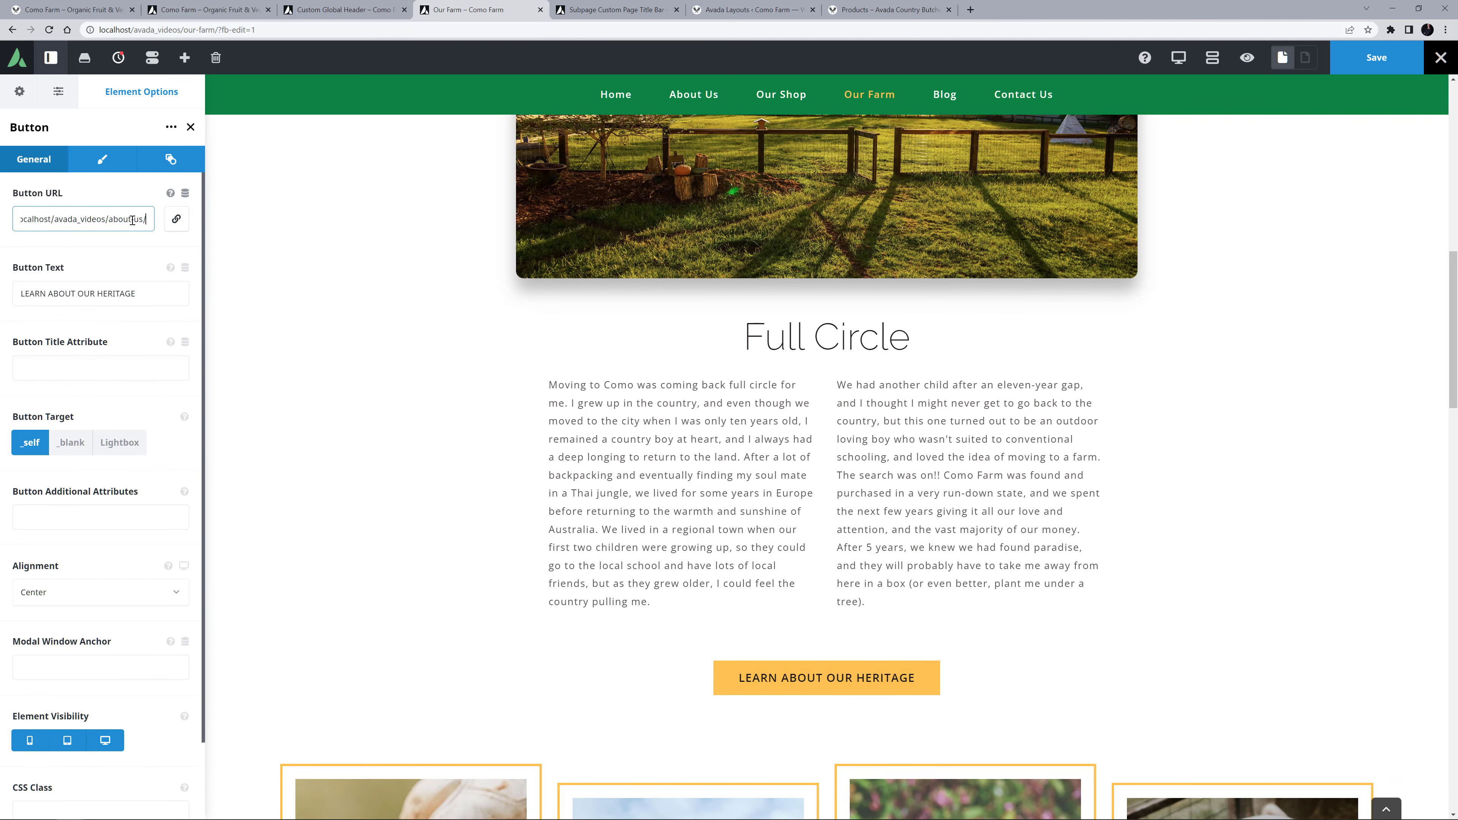
{"action": "left_click", "coordinate": [138, 284]}
{"action": "key", "text": "ctrl+a"}
{"action": "type", "text": "More About Us"}
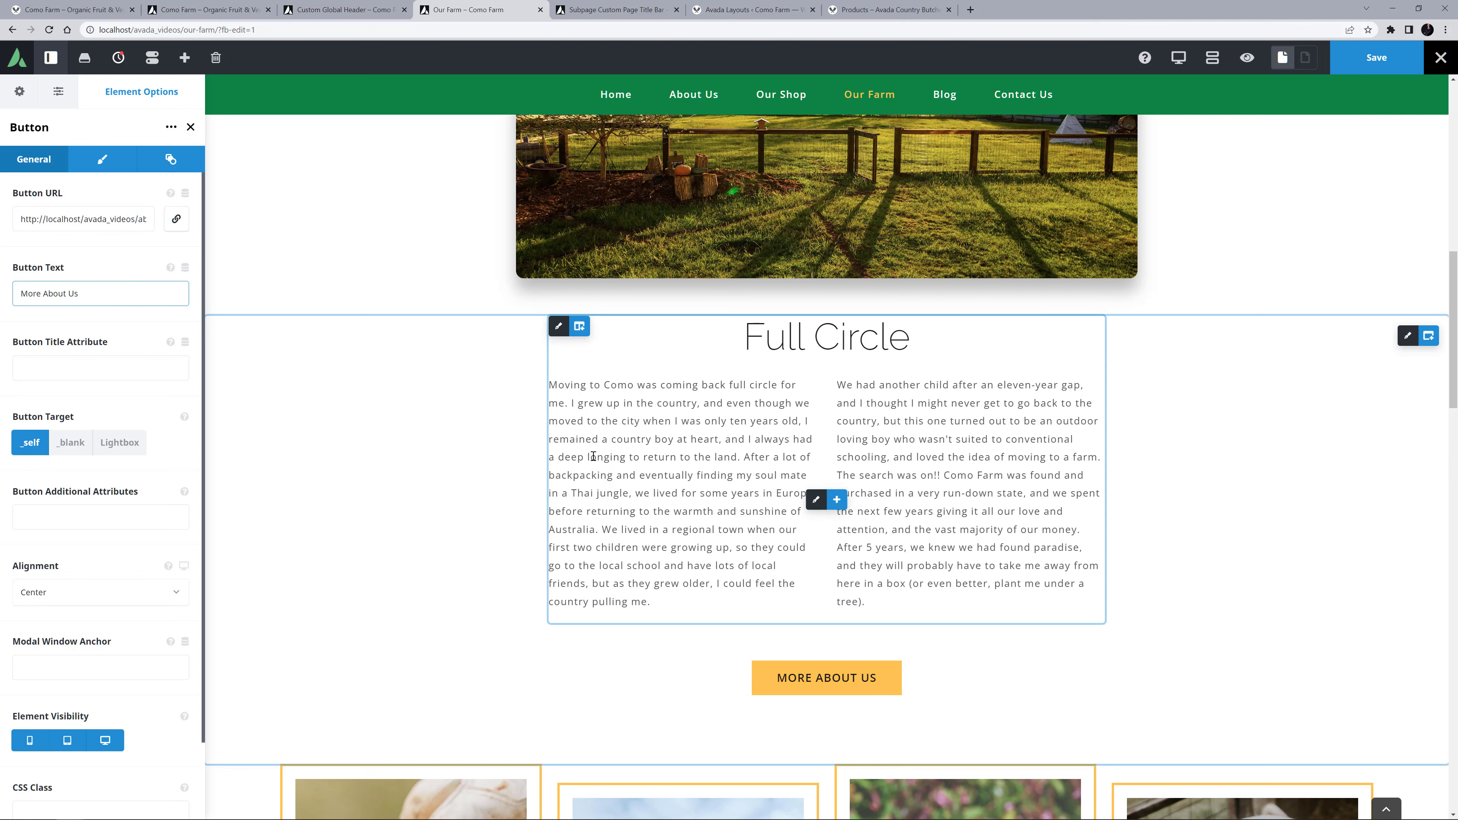
- Delete the container holding the Beekeeping, Cattle, Chickens and Pigs columns
{"action": "scroll", "coordinate": [594, 463], "scroll_direction": "down", "scroll_amount": 8}
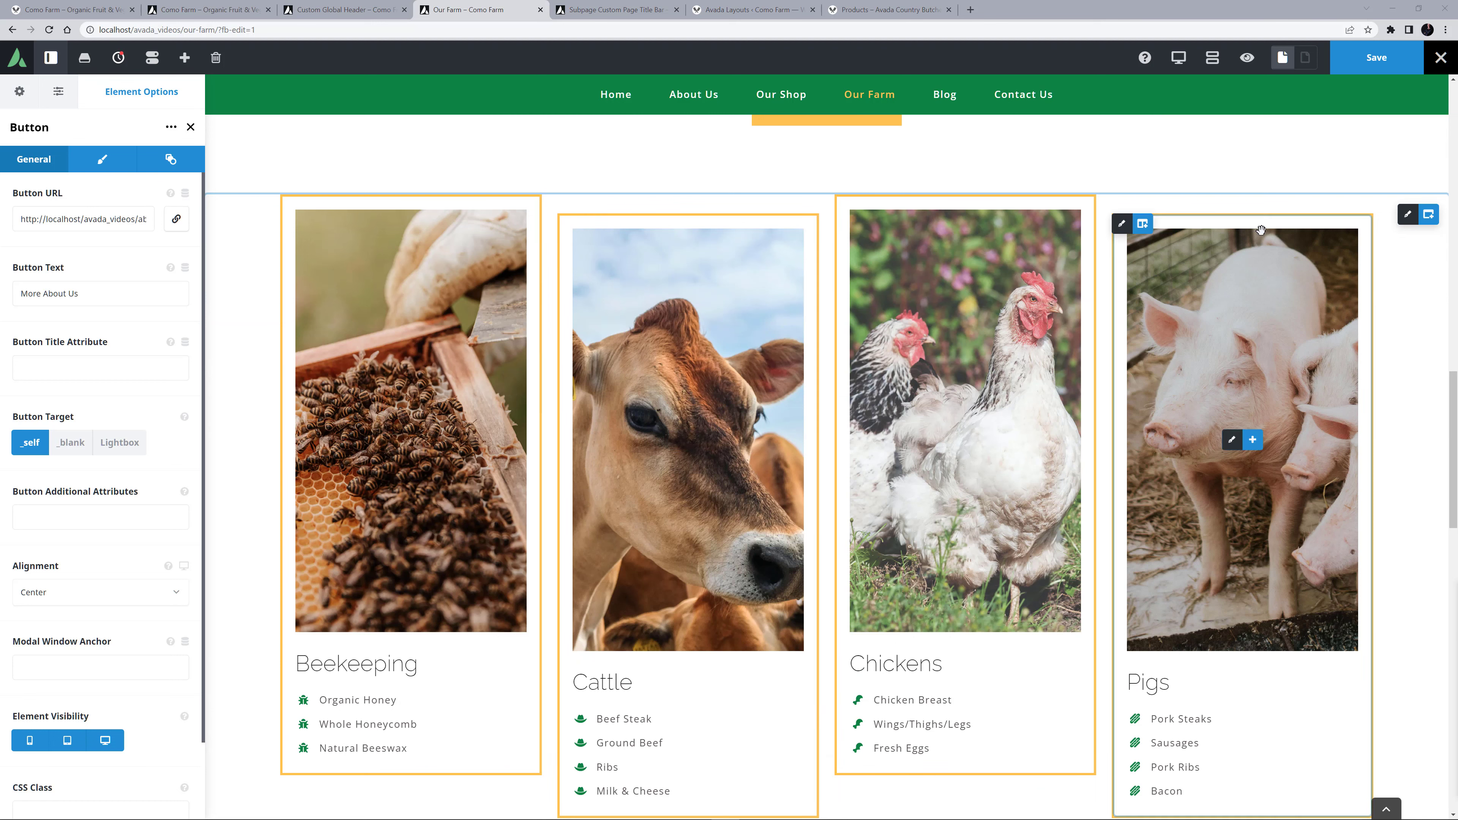
{"action": "left_click", "coordinate": [1346, 215]}
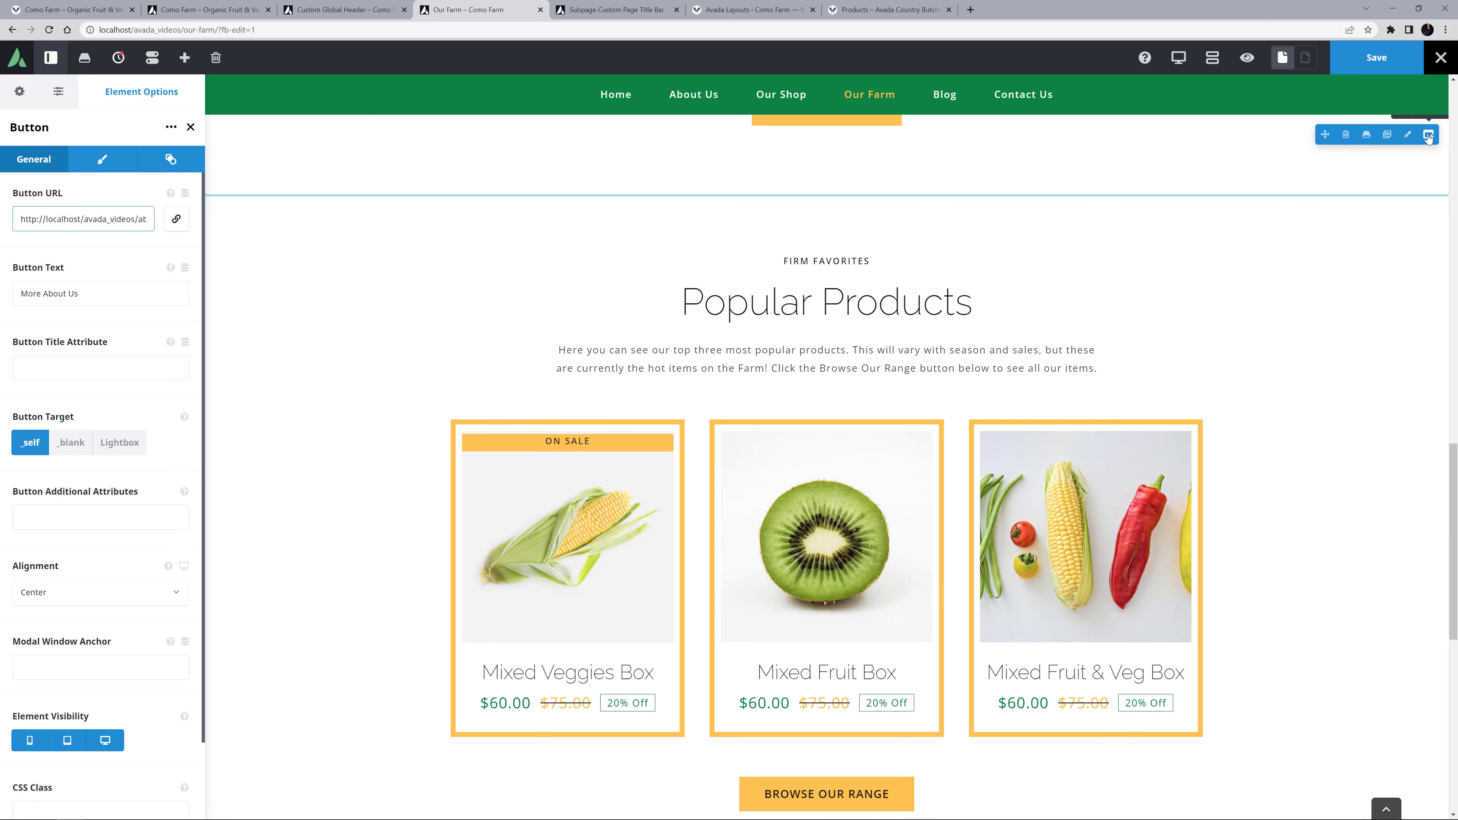
- Import the purple four-column Statistic Container from Avada Studio above Popular Products, using the site's own style and inverted colors
{"action": "left_click", "coordinate": [1430, 138]}
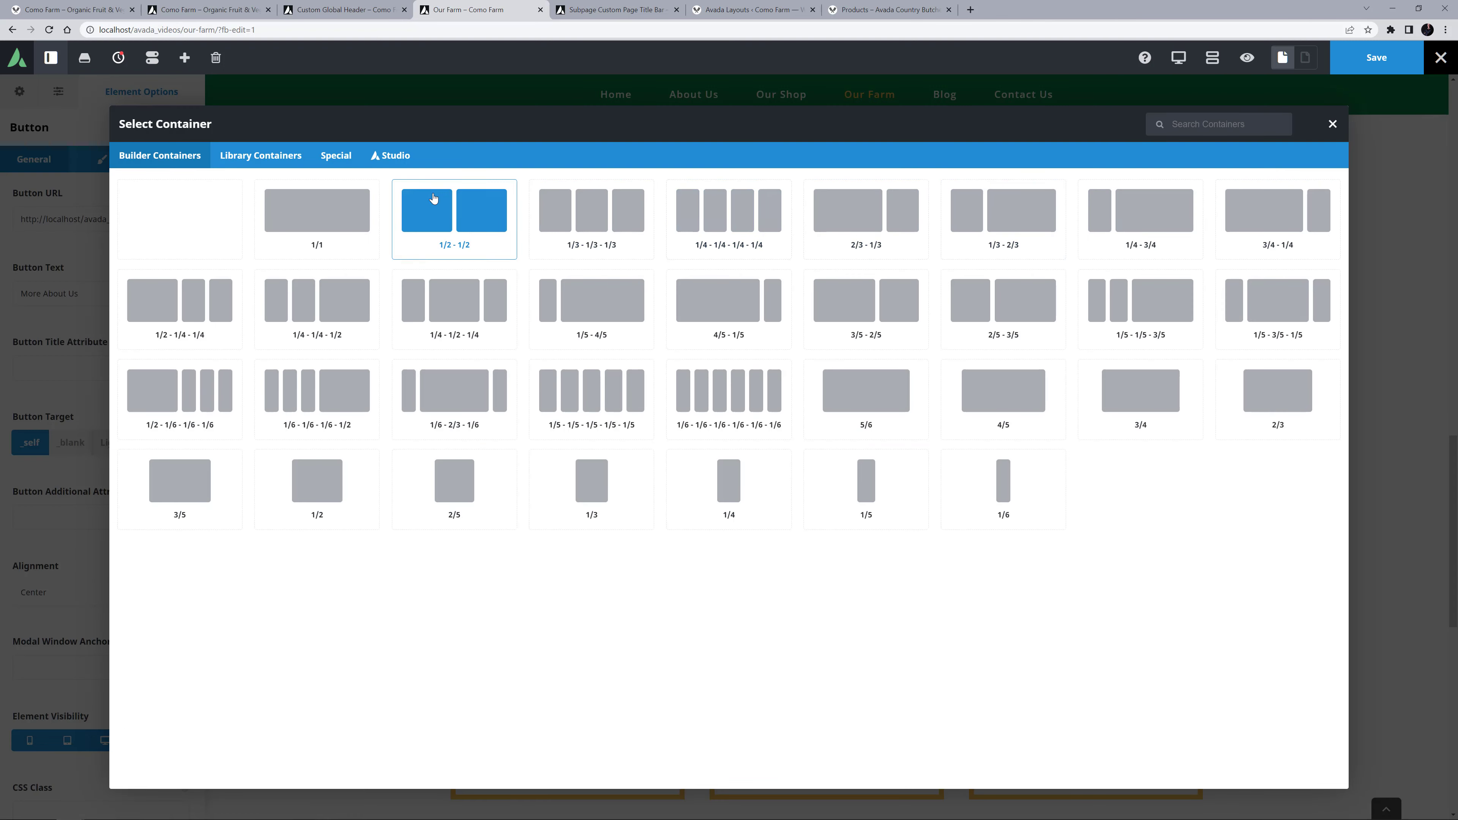
{"action": "left_click", "coordinate": [399, 160]}
{"action": "scroll", "coordinate": [1168, 465], "scroll_direction": "down", "scroll_amount": 8}
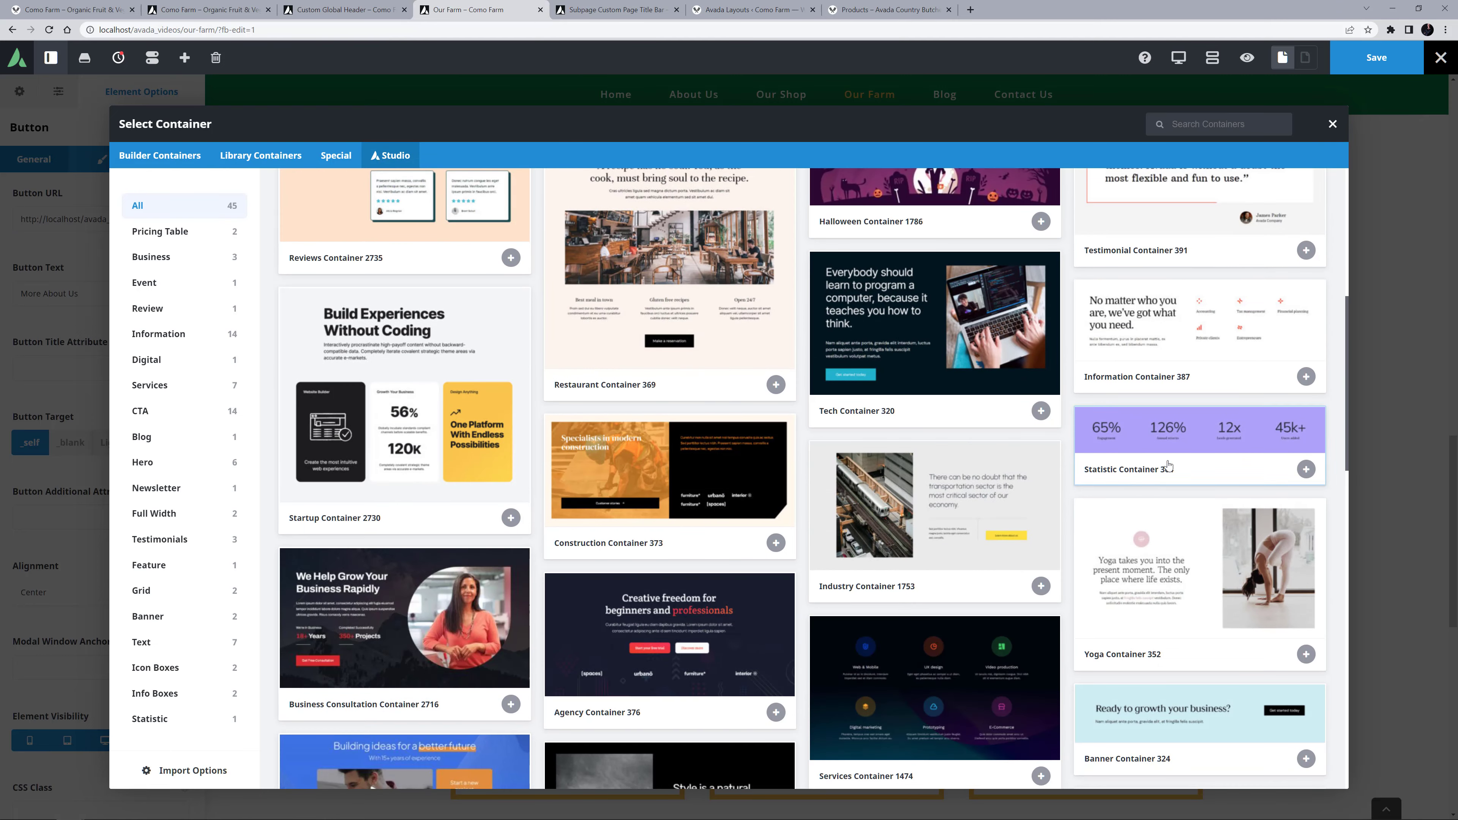
{"action": "left_click", "coordinate": [1188, 436]}
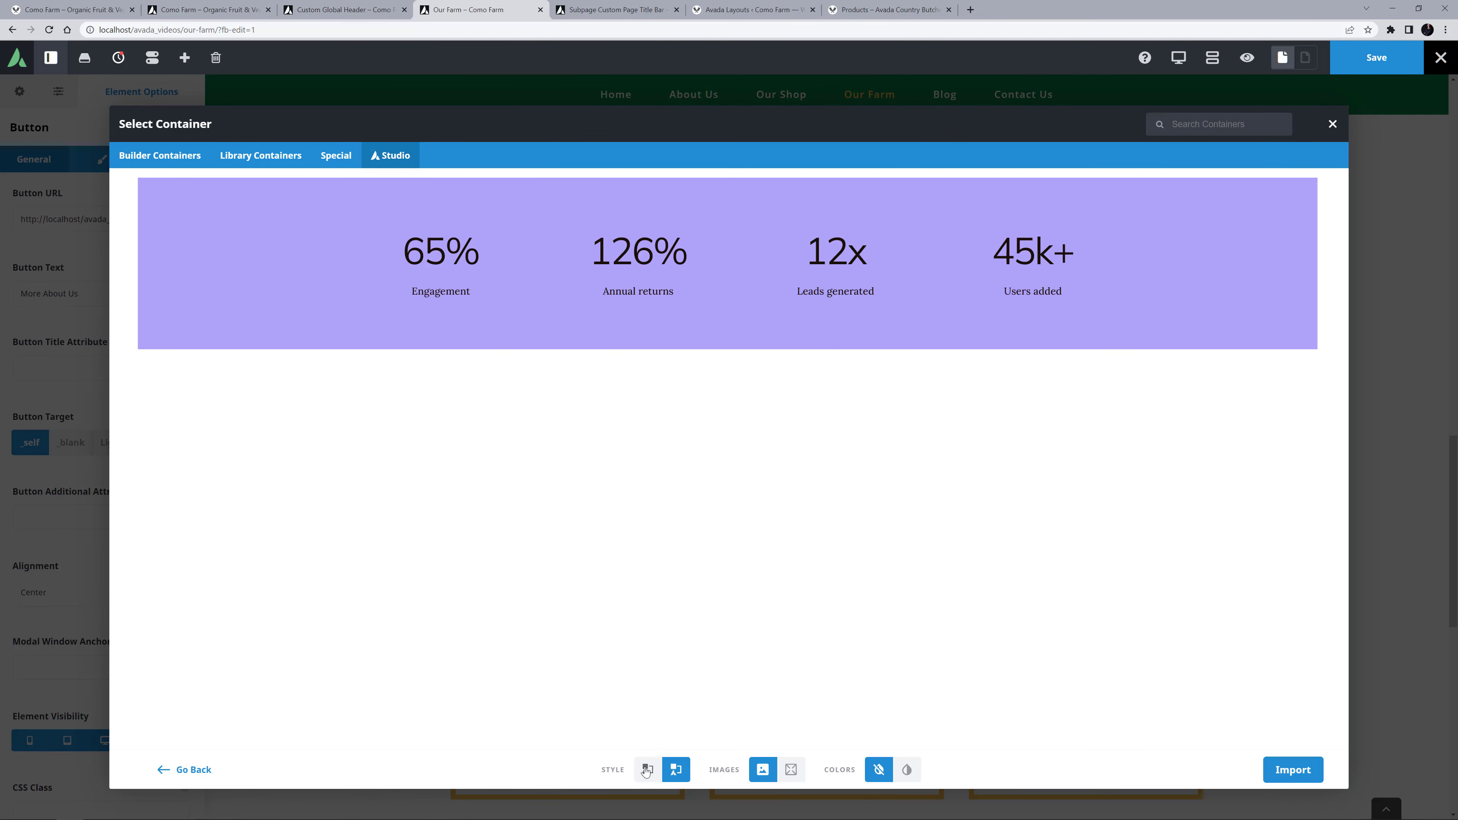
{"action": "left_click", "coordinate": [647, 770]}
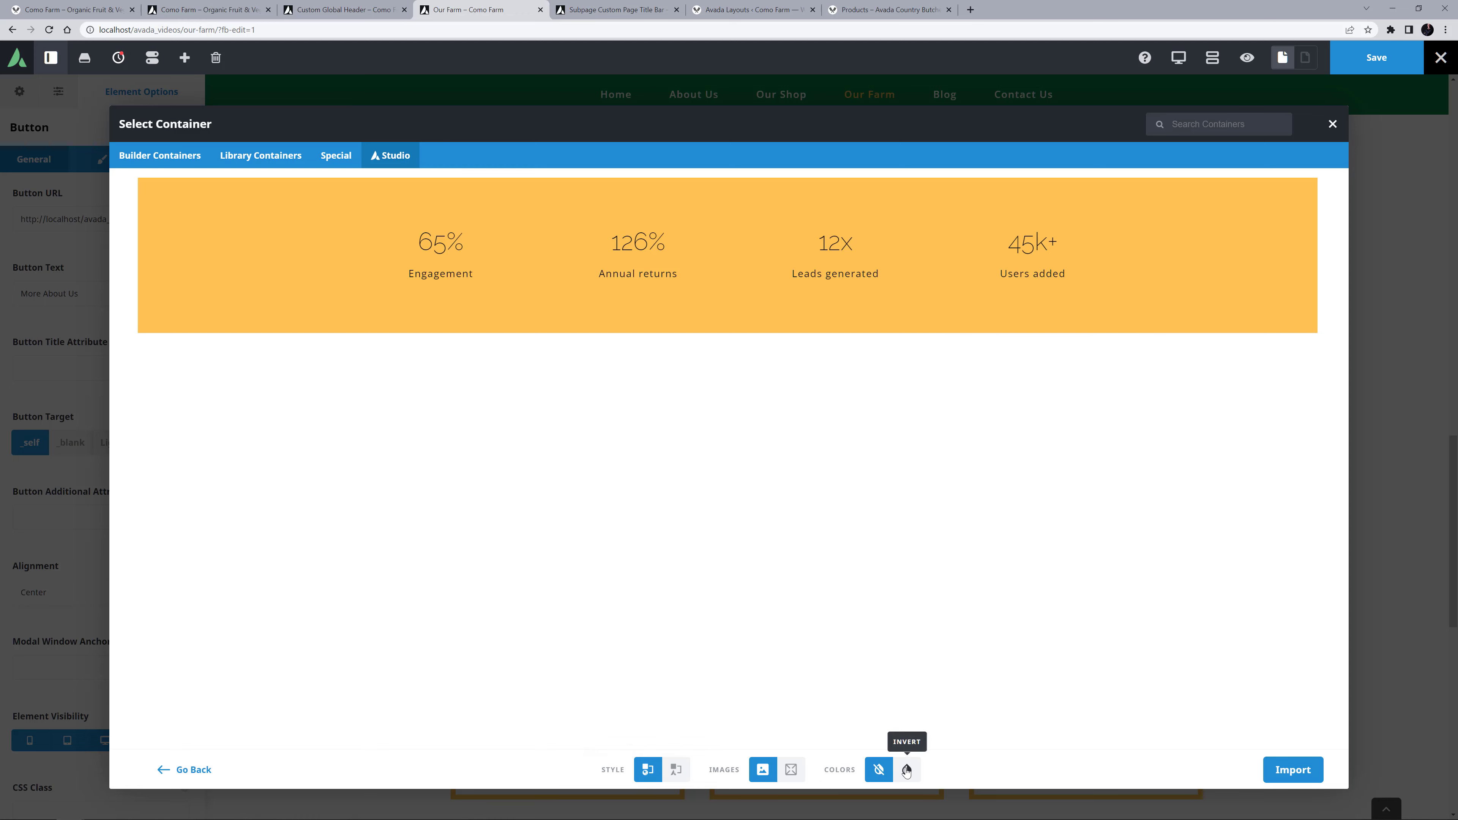
{"action": "left_click", "coordinate": [907, 771]}
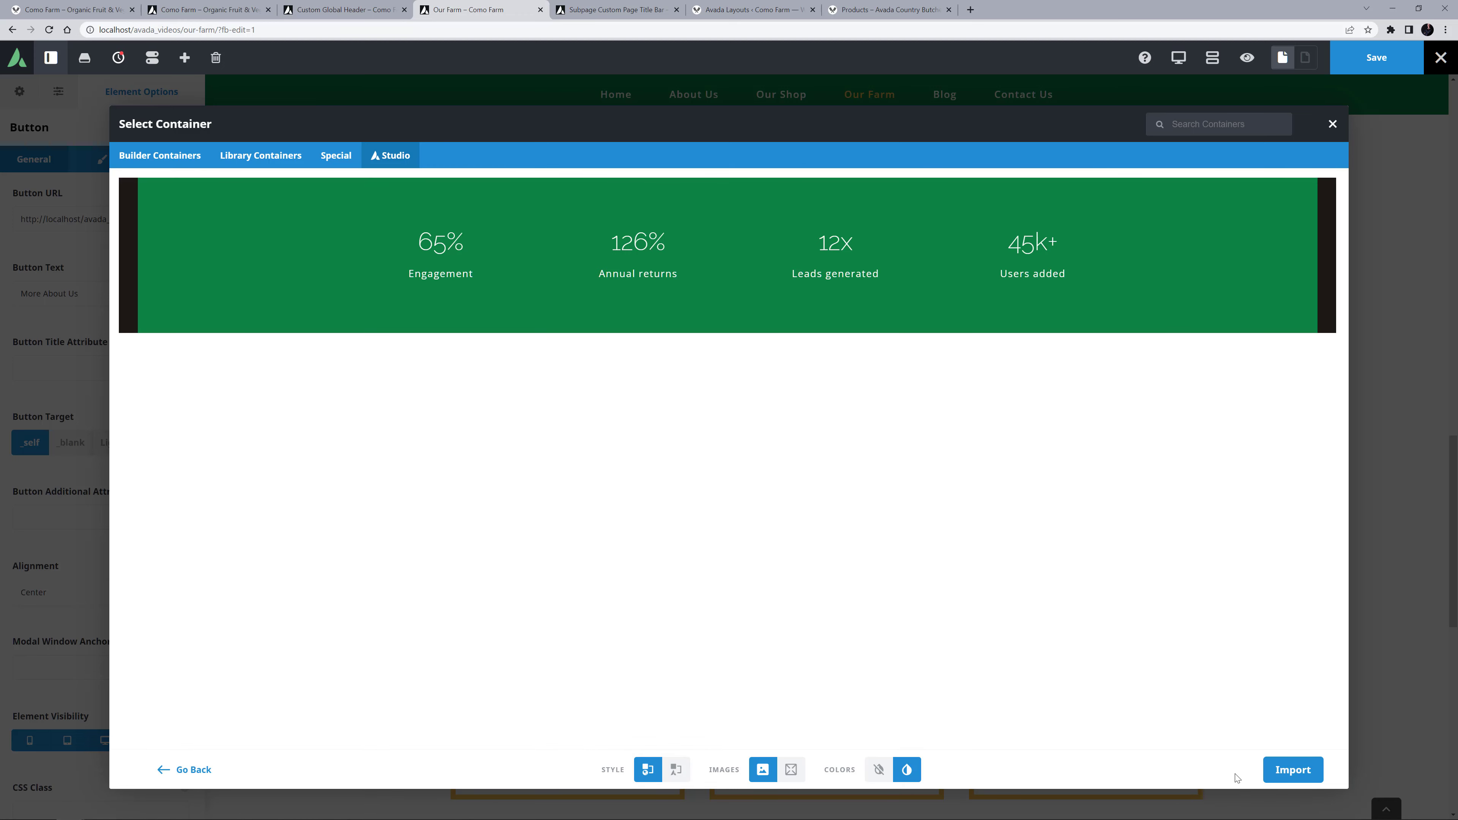
{"action": "left_click", "coordinate": [1289, 771]}
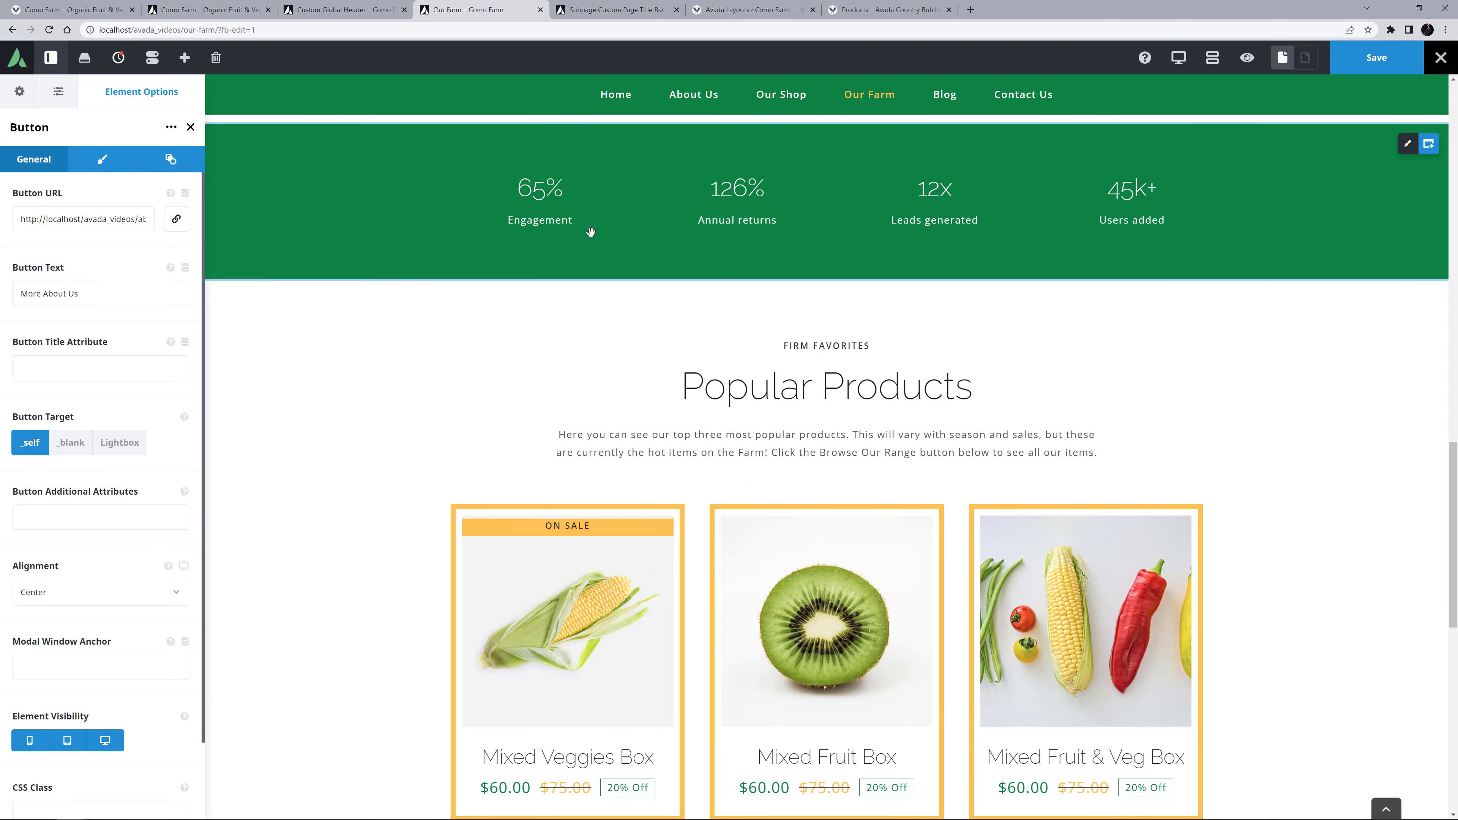
- Change the first two statistics to "13 Acres Of Heaven" and "69 Vegetable Varieties"
{"action": "left_click", "coordinate": [504, 192]}
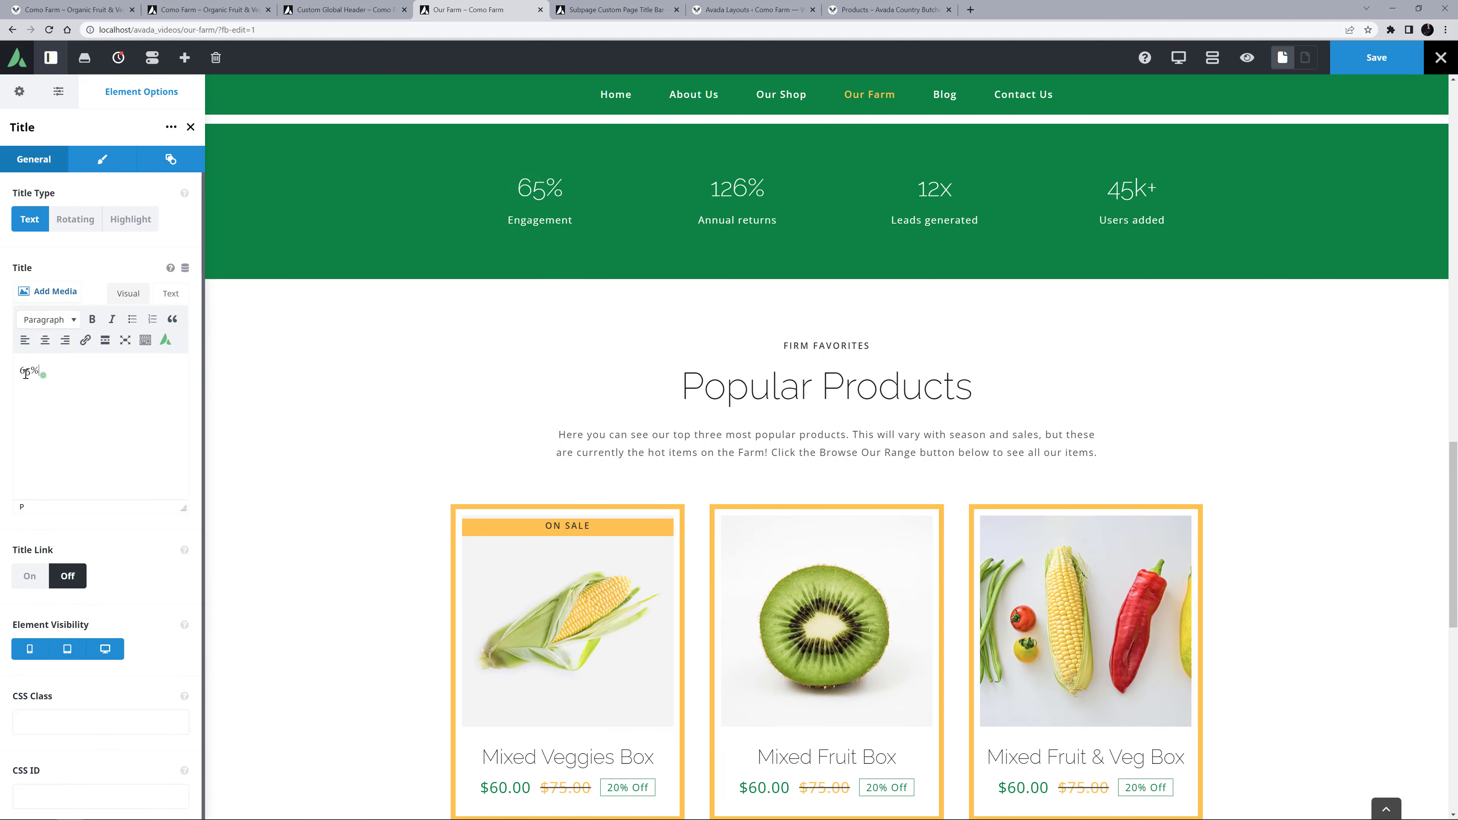
{"action": "double_click", "coordinate": [540, 220]}
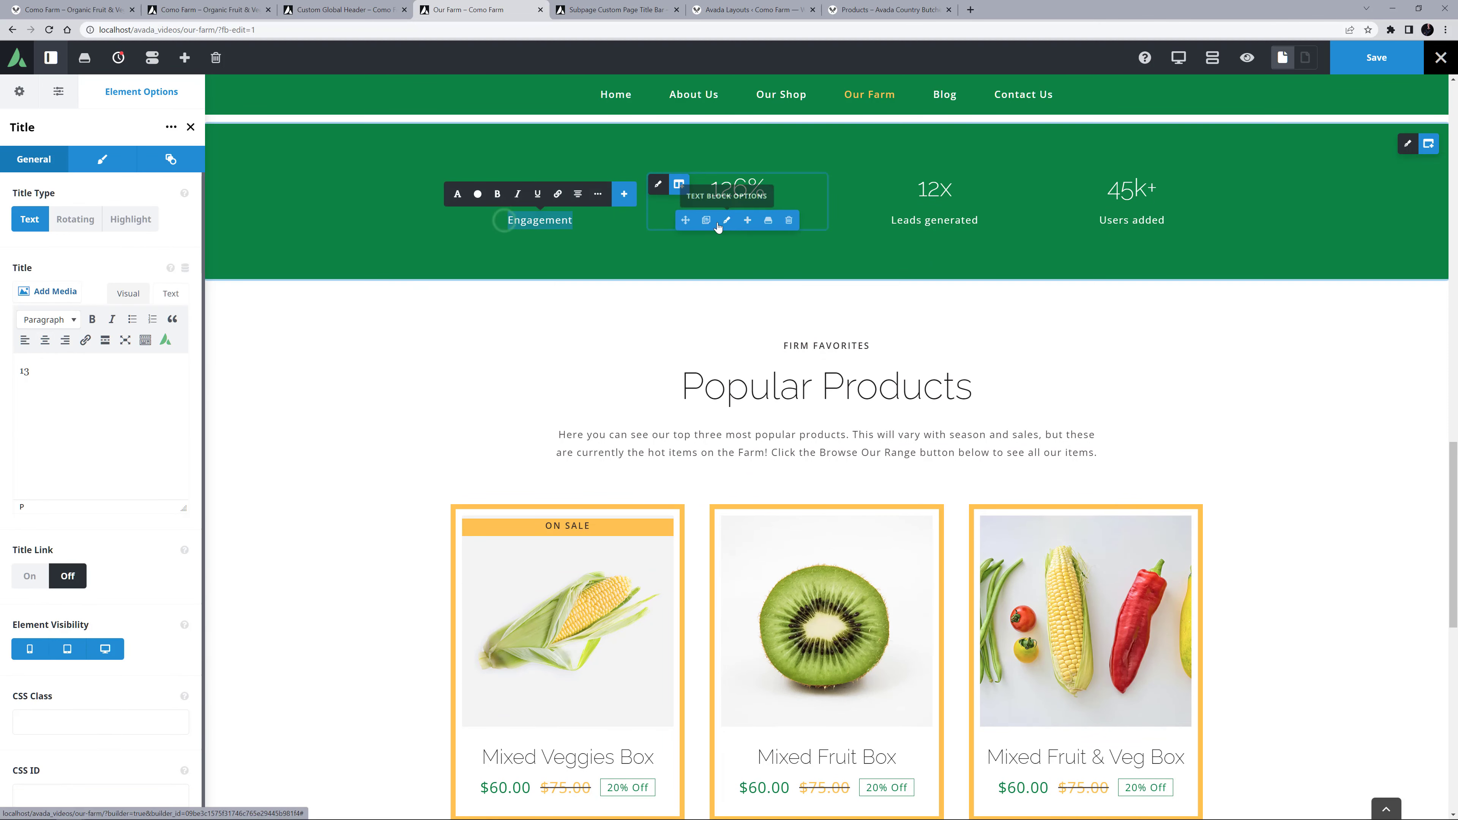
{"action": "type", "text": "Acres Of Heaven"}
{"action": "double_click", "coordinate": [712, 178]}
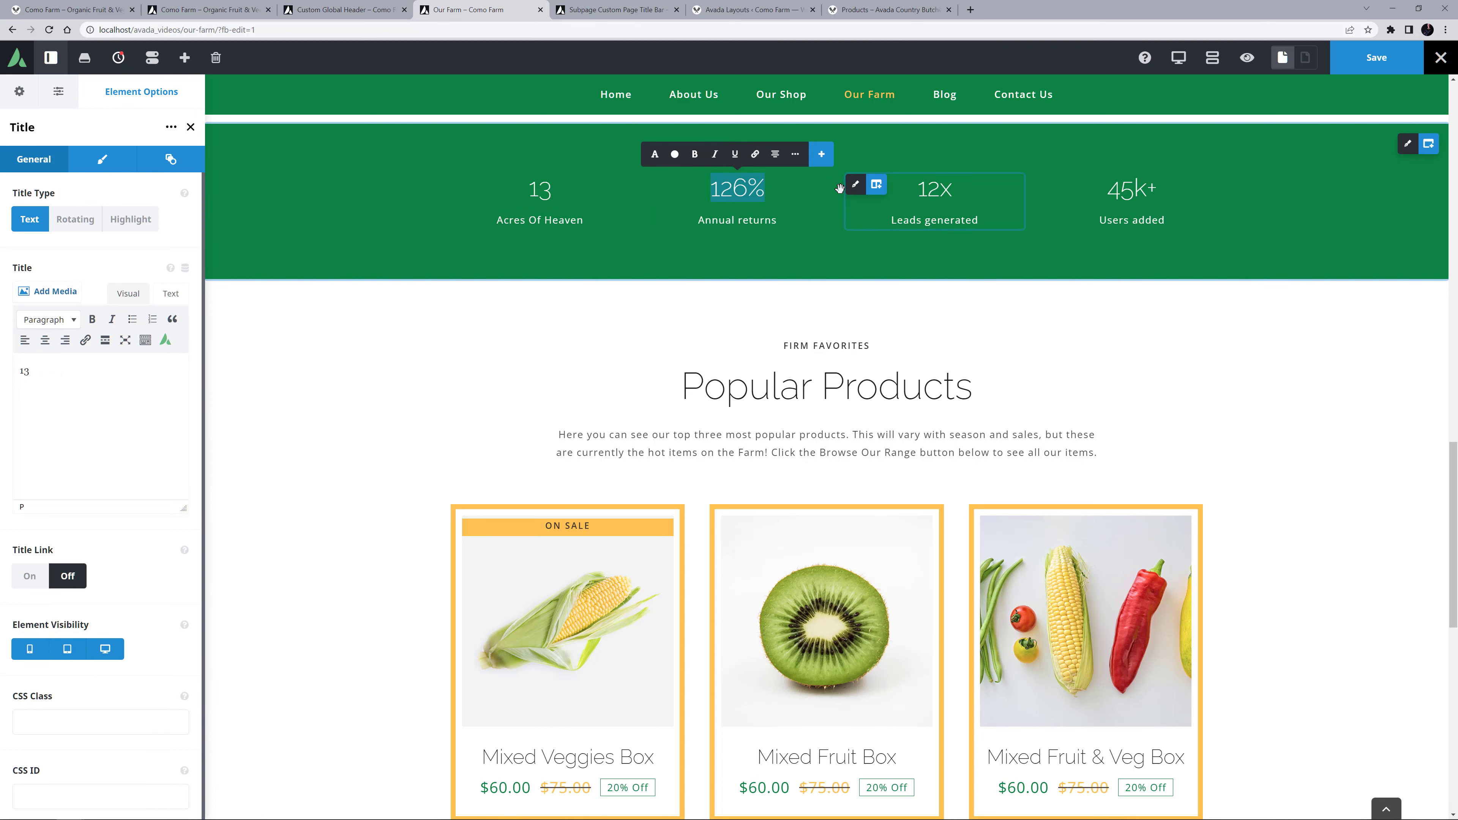
{"action": "type", "text": "69"}
{"action": "left_click_drag", "start_coordinate": [693, 220], "coordinate": [861, 211]}
{"action": "type", "text": "Vegetable Varieties"}
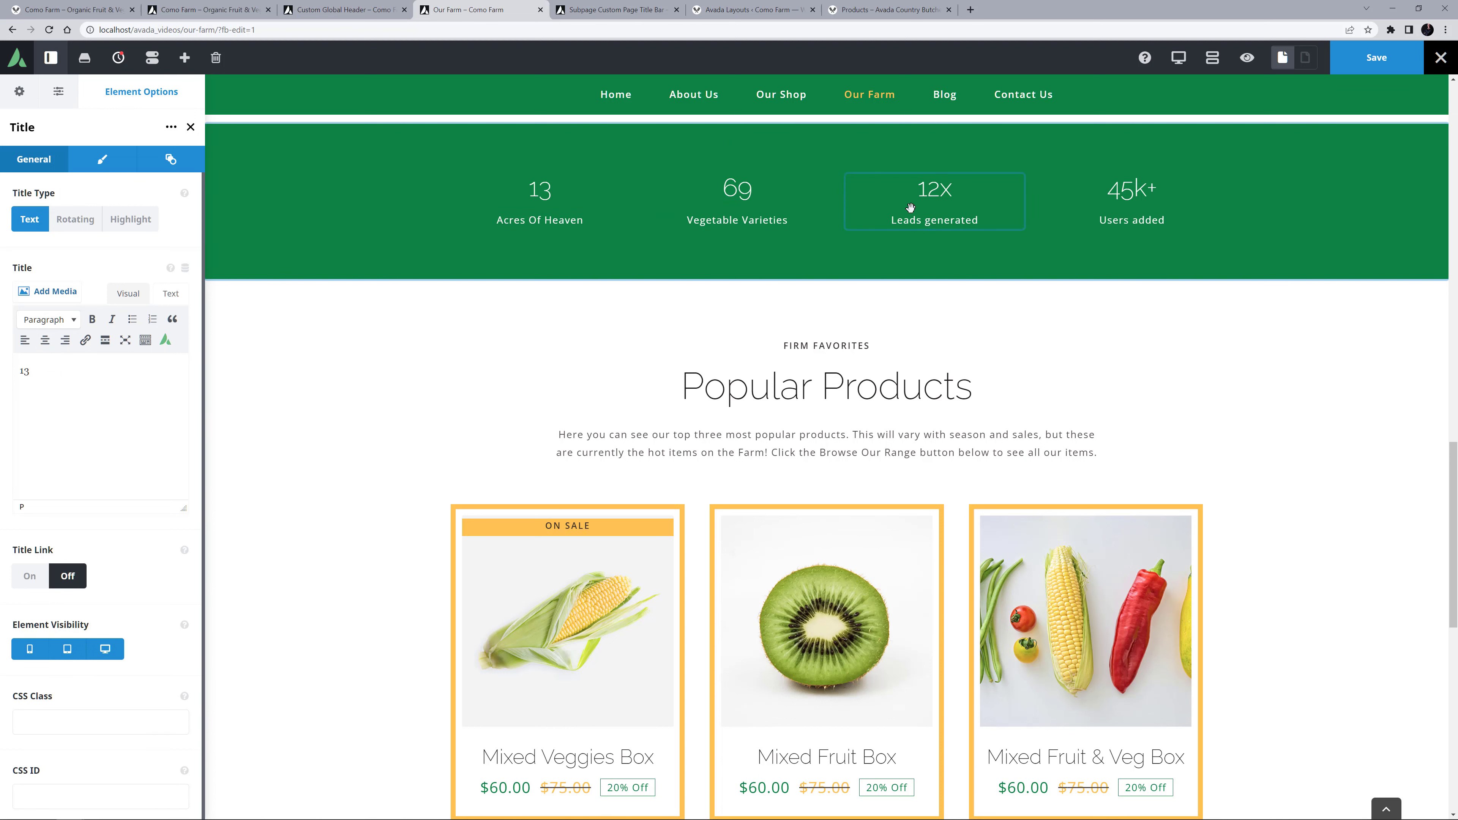
- Change the last two statistics to "74 Fruit Trees" and "20 Years Added to My Life"
{"action": "double_click", "coordinate": [915, 195]}
{"action": "type", "text": "74"}
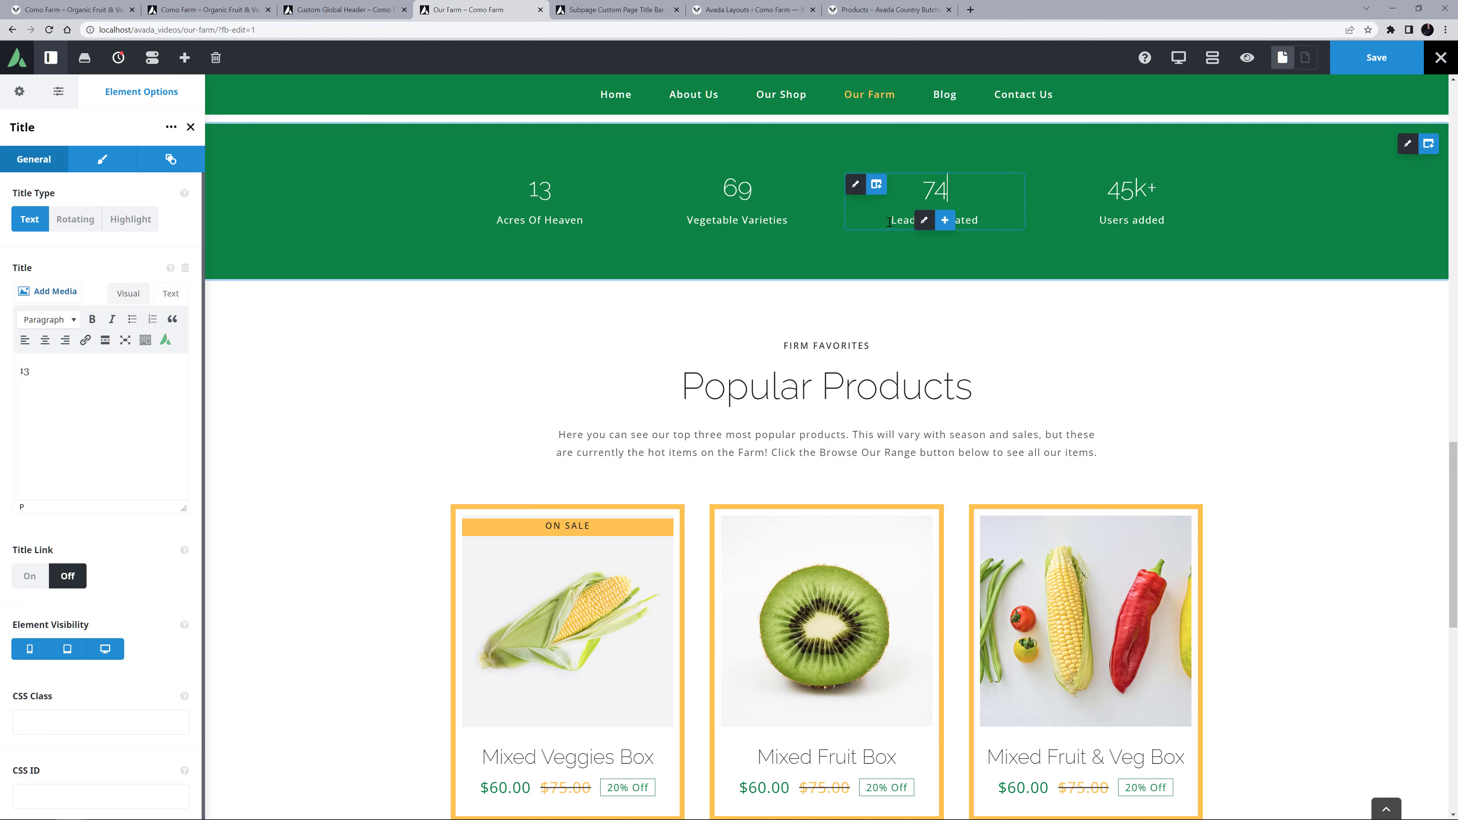
{"action": "left_click_drag", "start_coordinate": [889, 223], "coordinate": [983, 221]}
{"action": "type", "text": "Fruit Trees"}
{"action": "left_click_drag", "start_coordinate": [1104, 193], "coordinate": [1241, 191]}
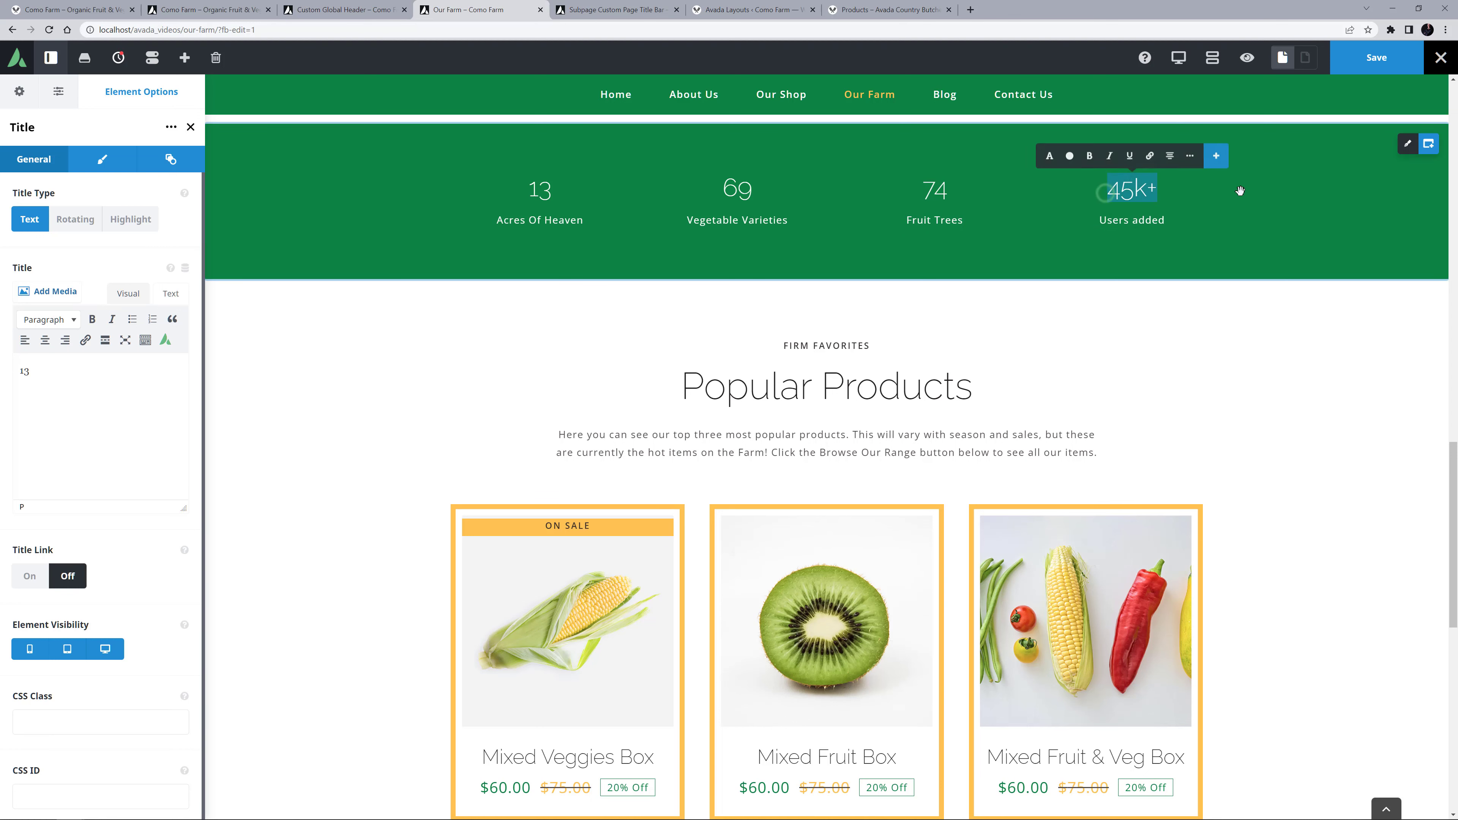
{"action": "type", "text": "20"}
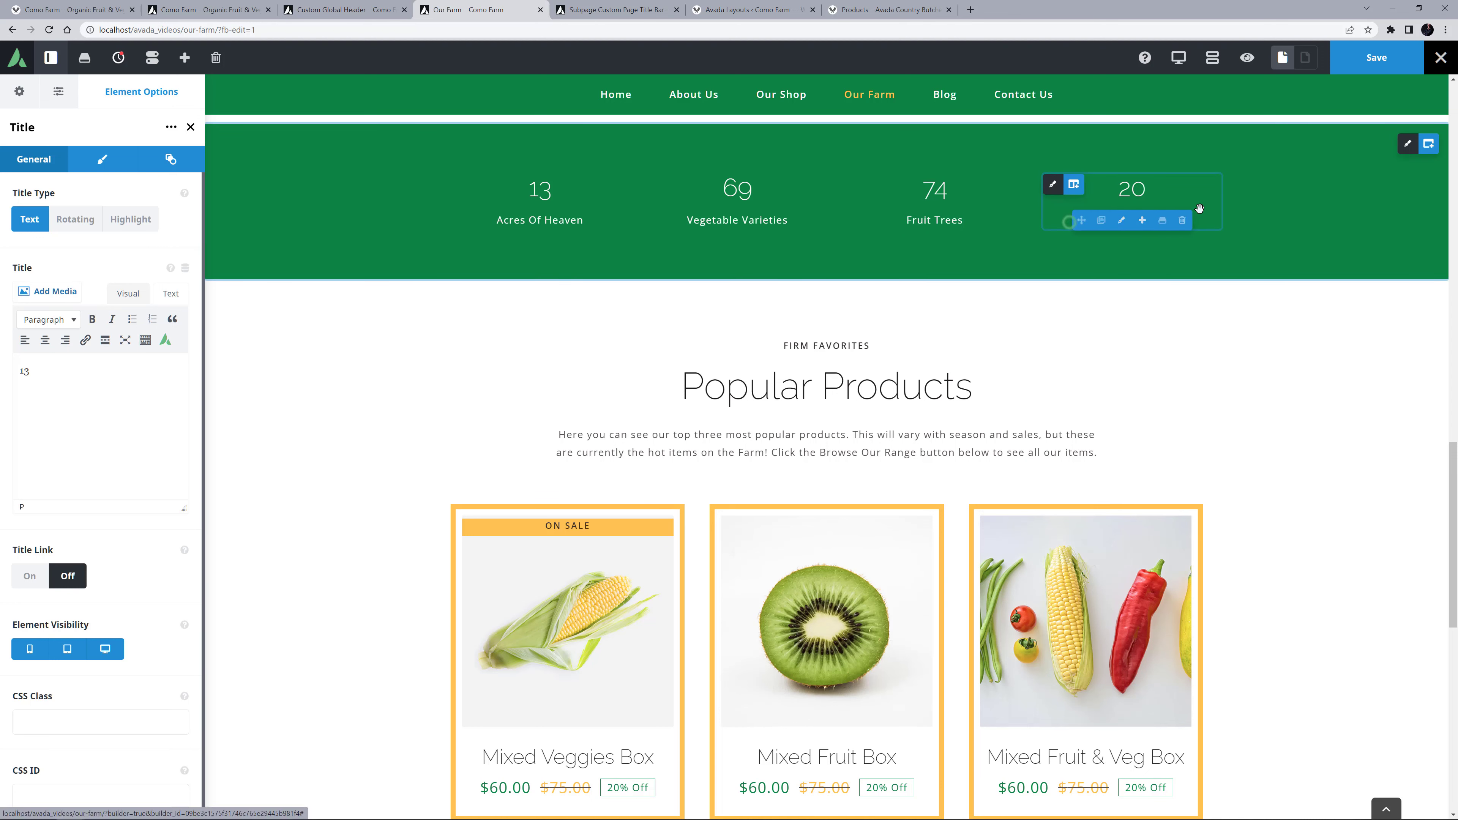
- Style the number 13 title with the global 60px Raleway typography and the global yellow-orange font color
{"action": "left_click", "coordinate": [102, 159]}
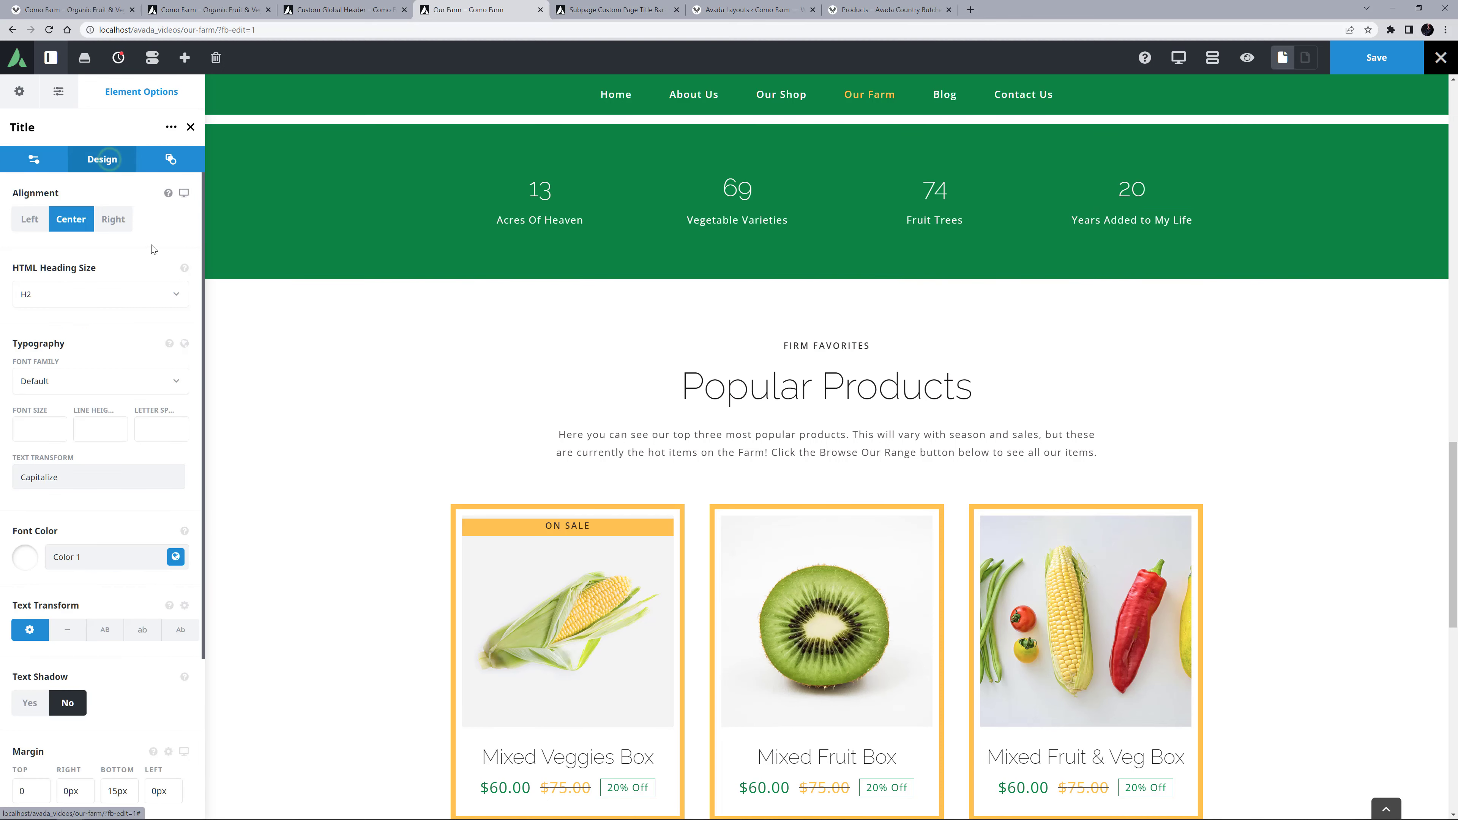
{"action": "left_click", "coordinate": [184, 343]}
{"action": "left_click", "coordinate": [52, 402]}
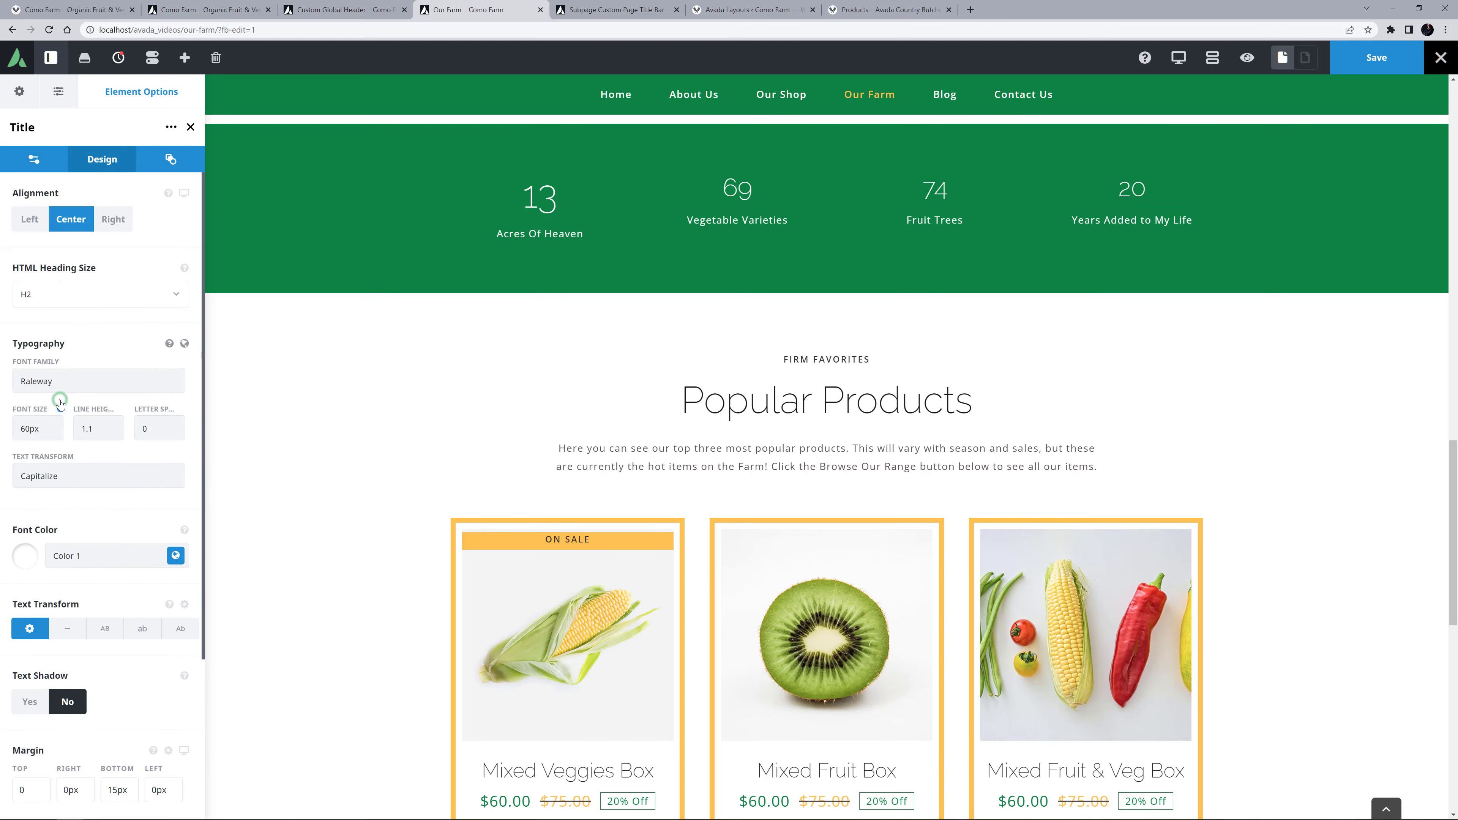
{"action": "left_click", "coordinate": [171, 560]}
{"action": "left_click", "coordinate": [84, 608]}
- Style the number 69 title with the global 60px Raleway typography and the global yellow-orange Color 4
{"action": "left_click", "coordinate": [726, 189]}
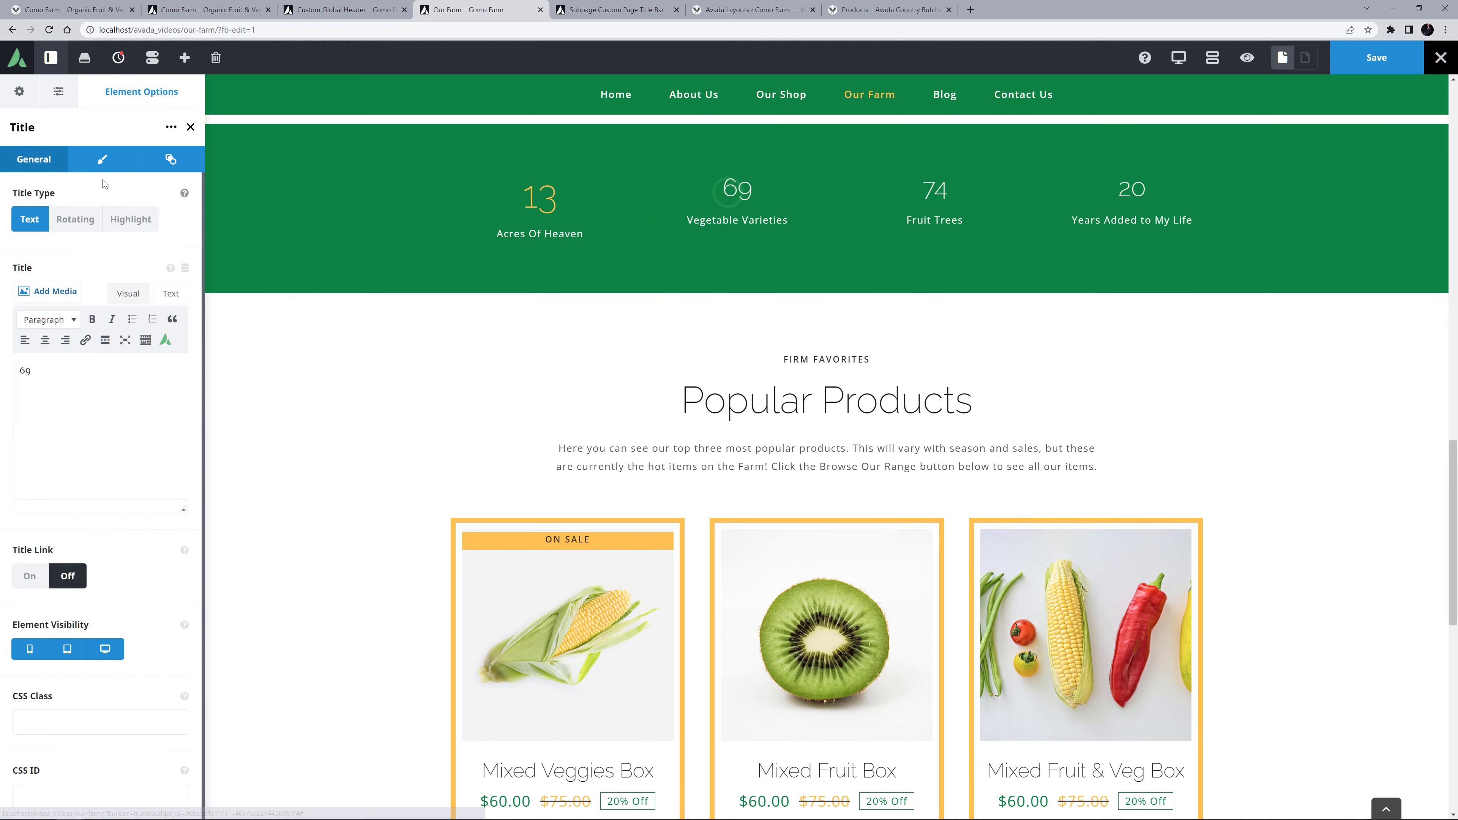
{"action": "left_click", "coordinate": [102, 159]}
{"action": "left_click", "coordinate": [184, 343]}
{"action": "left_click", "coordinate": [80, 394]}
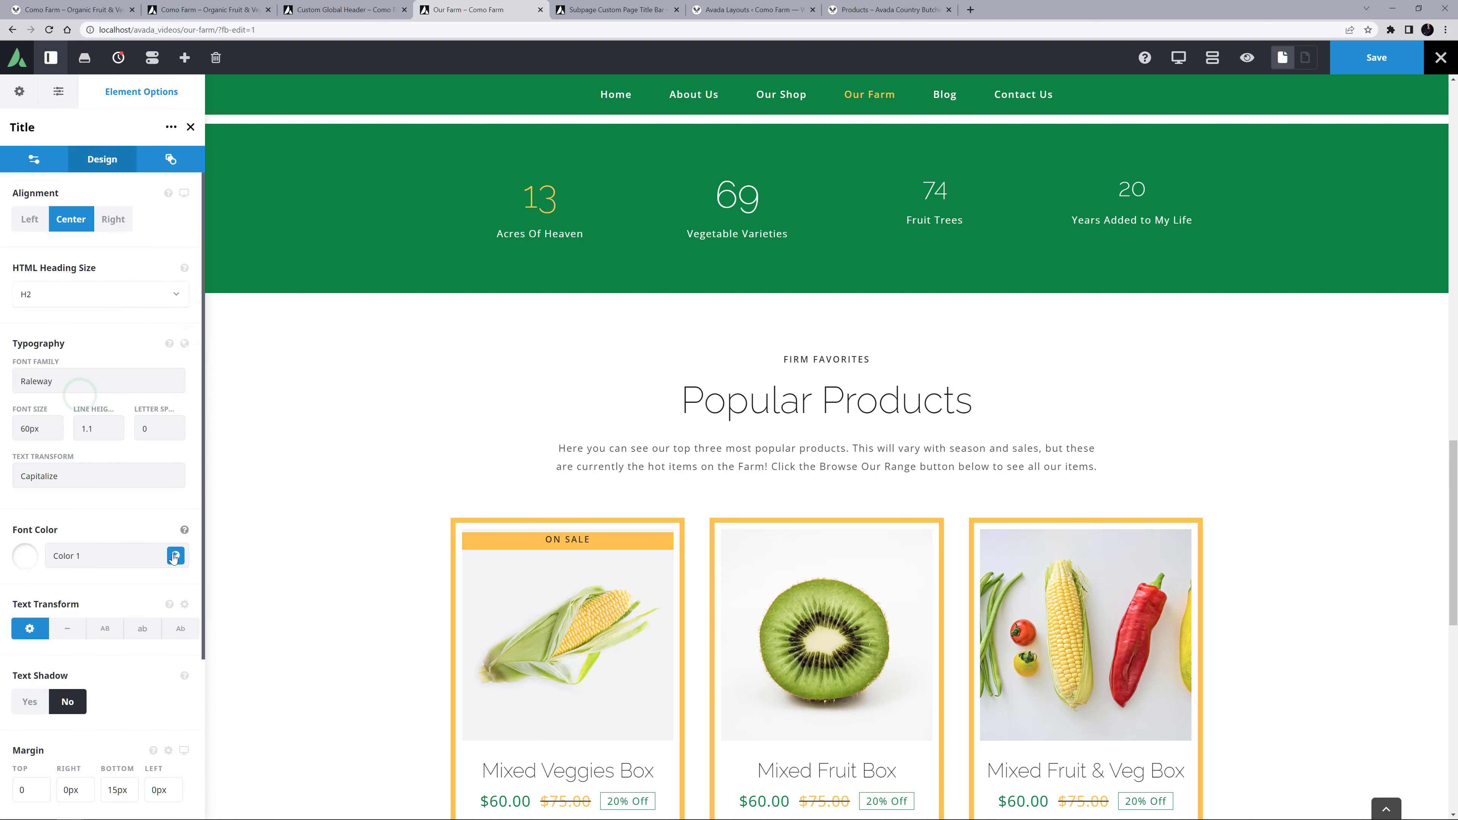
{"action": "left_click", "coordinate": [174, 556]}
{"action": "left_click", "coordinate": [83, 606]}
- Style the number 74 title with the global 60px Raleway typography and the global yellow-orange Color 4
{"action": "left_click", "coordinate": [935, 191]}
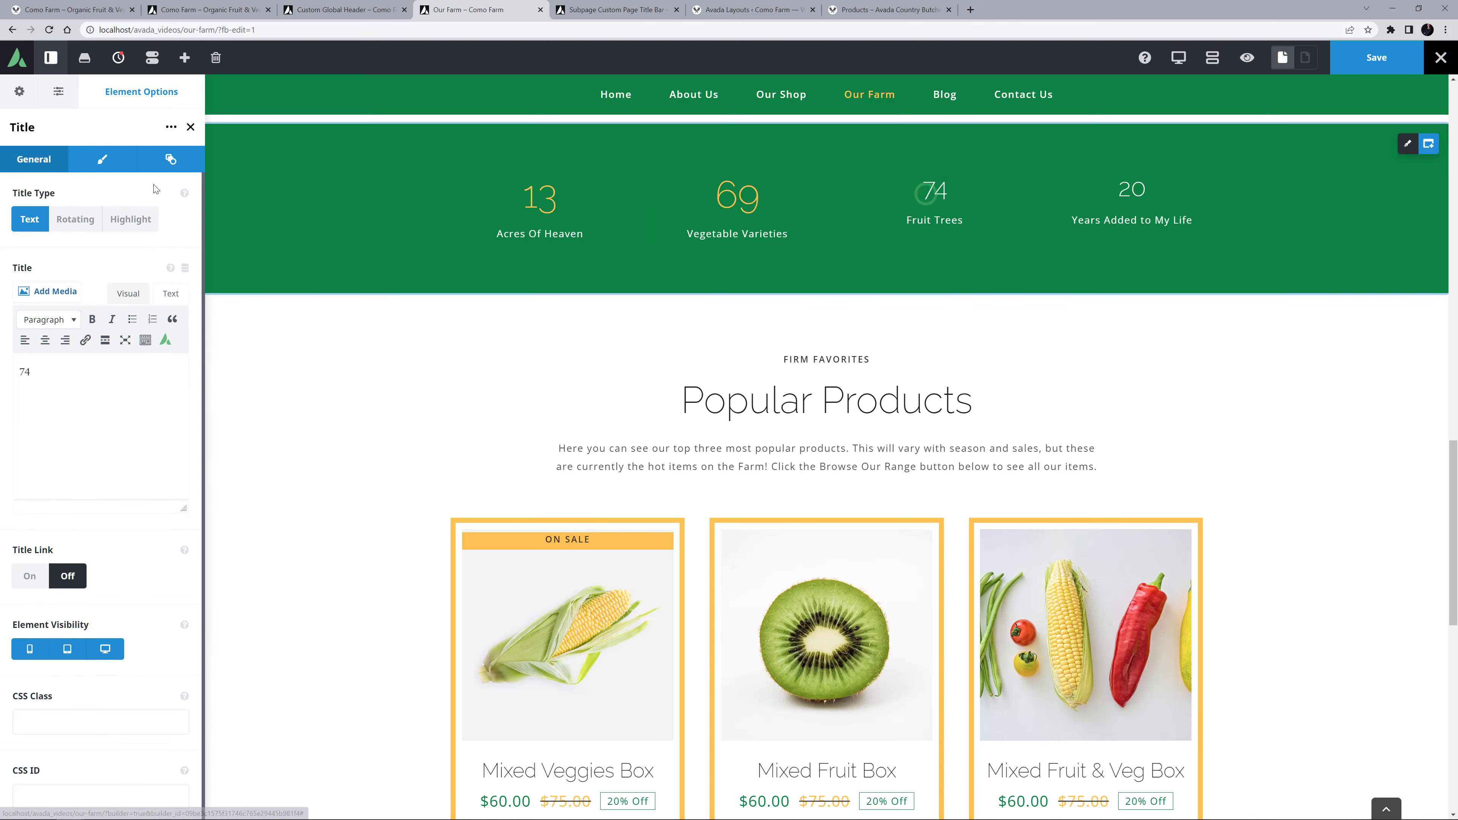
{"action": "left_click", "coordinate": [102, 159]}
{"action": "left_click", "coordinate": [184, 343]}
{"action": "left_click", "coordinate": [48, 397]}
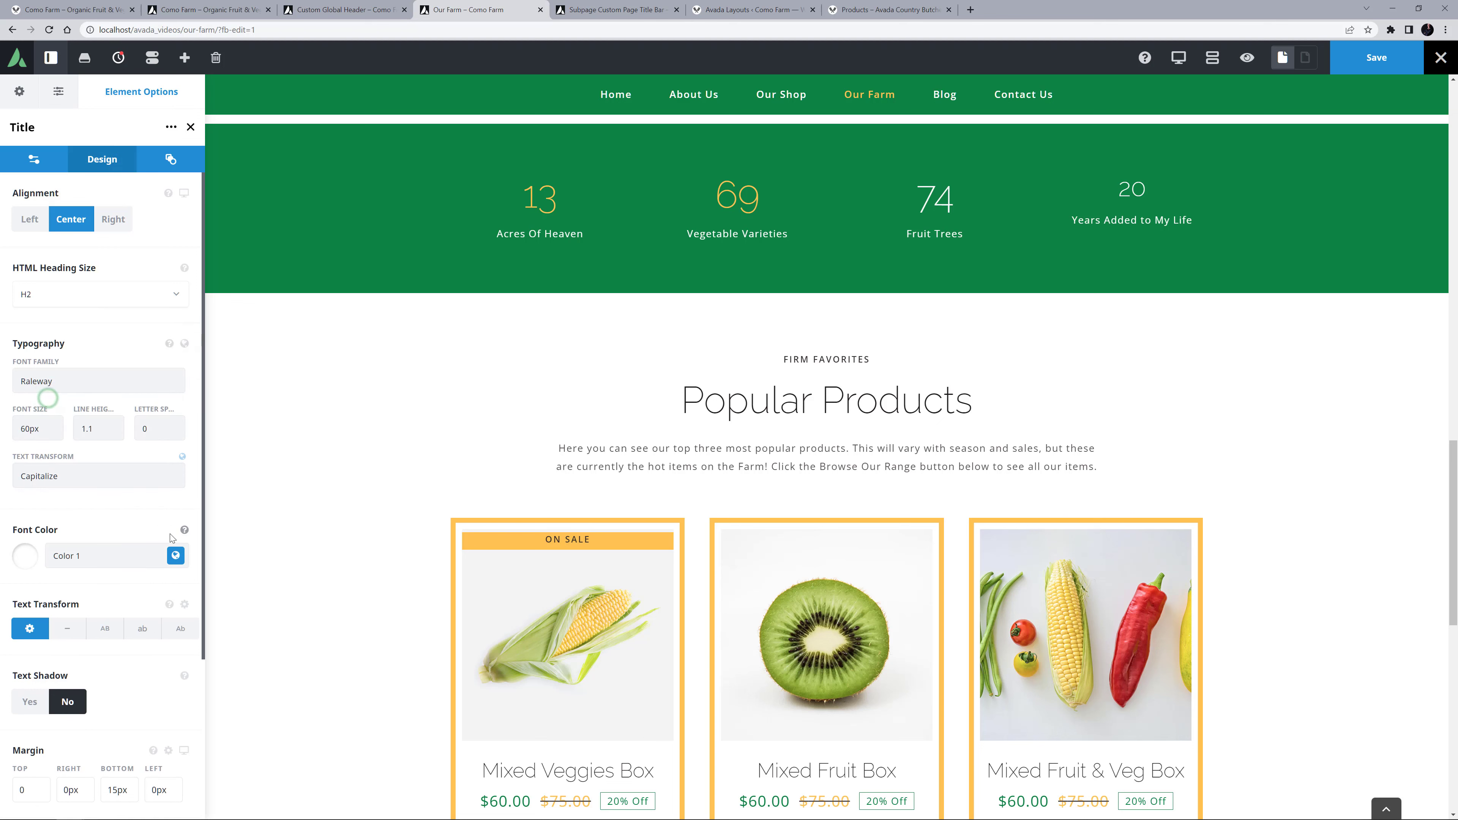
{"action": "left_click", "coordinate": [175, 555]}
{"action": "left_click", "coordinate": [80, 605]}
- Style the number 20 title with the global 60px Raleway typography and the global yellow-orange Color 4
{"action": "left_click", "coordinate": [1117, 190]}
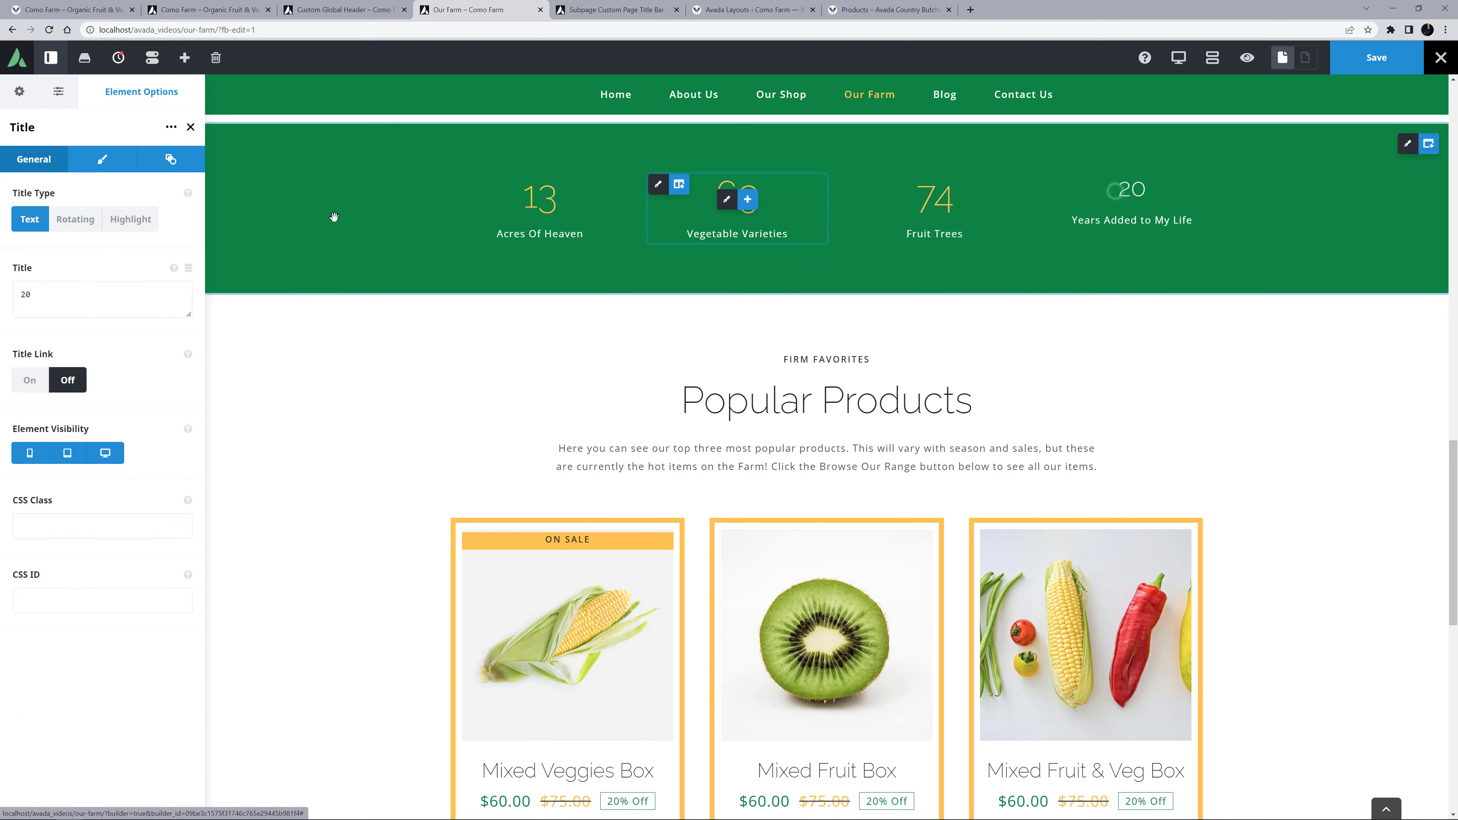
{"action": "left_click", "coordinate": [102, 159]}
{"action": "left_click", "coordinate": [184, 343]}
{"action": "left_click", "coordinate": [82, 398]}
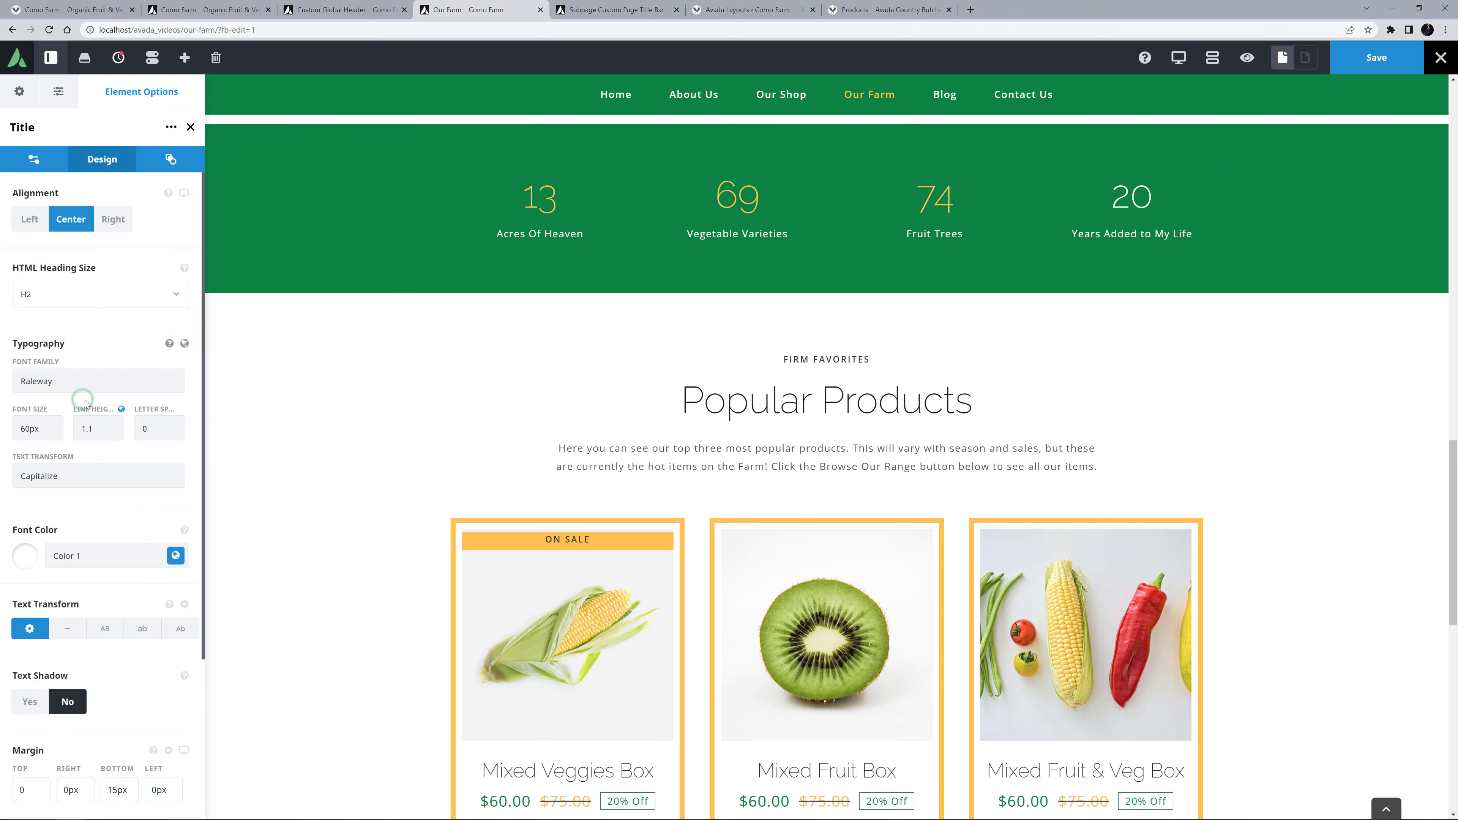
{"action": "left_click", "coordinate": [175, 556]}
{"action": "left_click", "coordinate": [82, 604]}
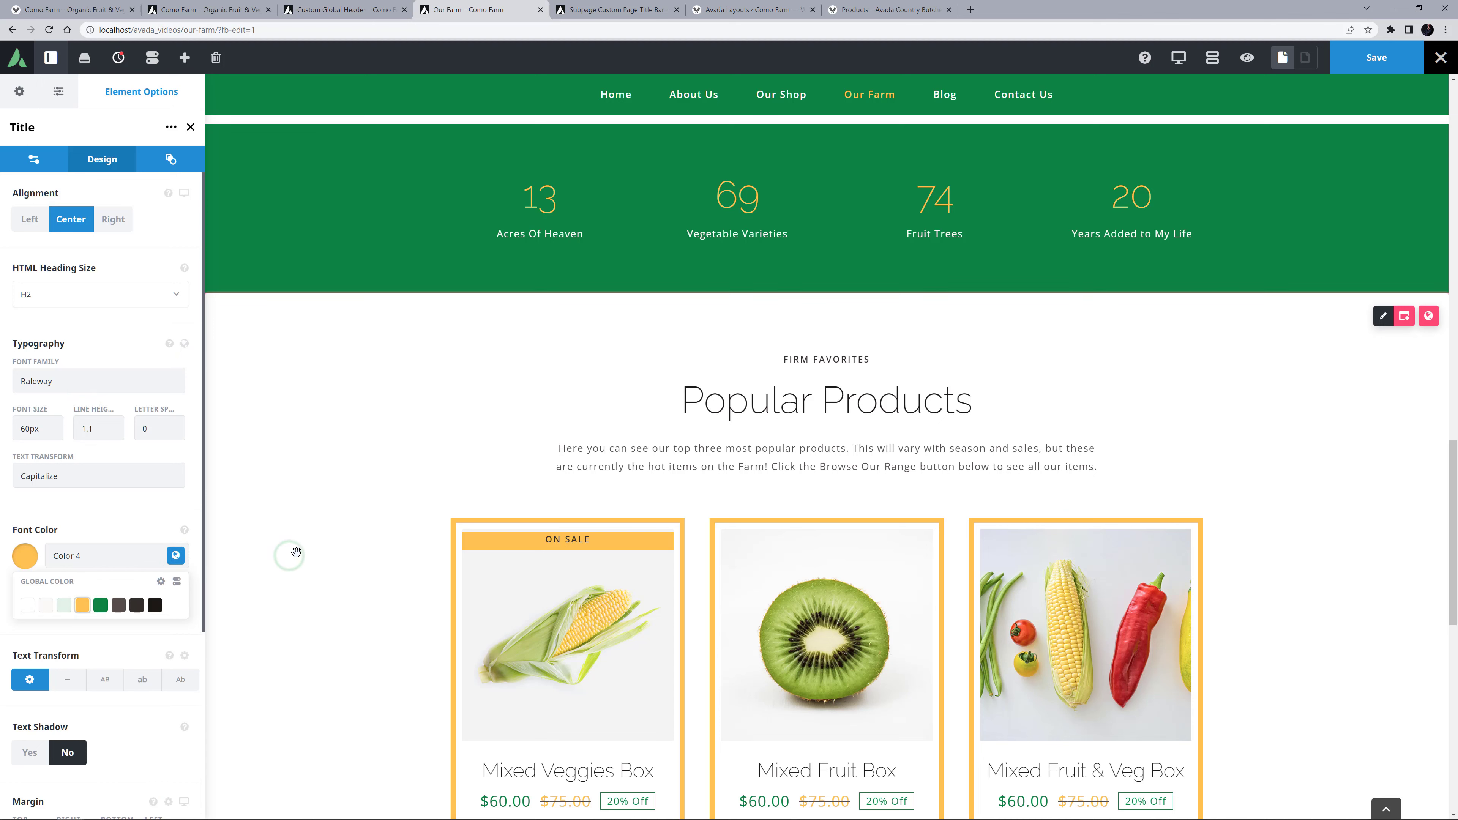
- Review the remainder of the Our Farm page and save its changes
{"action": "scroll", "coordinate": [296, 552], "scroll_direction": "down", "scroll_amount": 8}
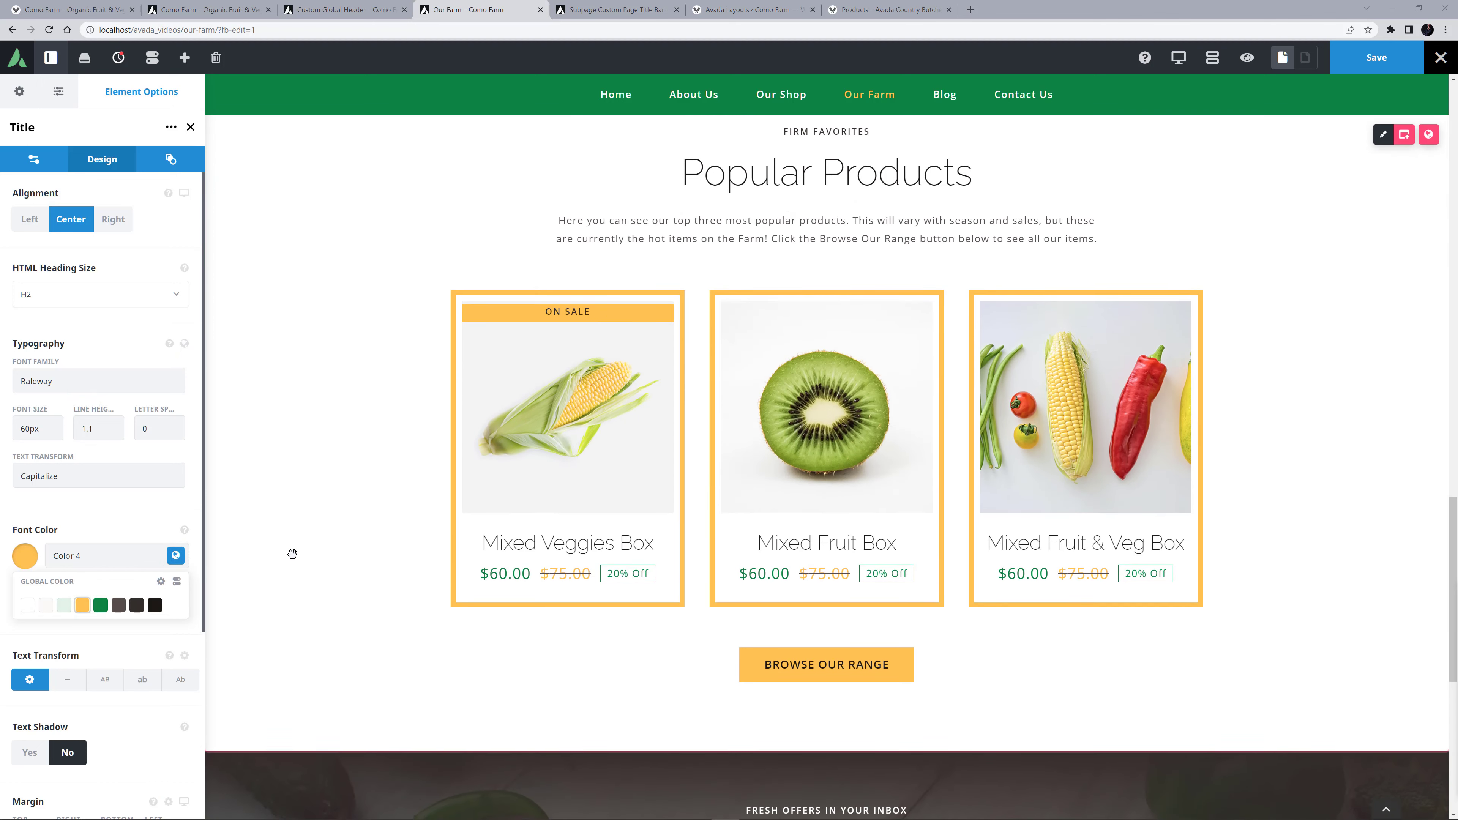
{"action": "scroll", "coordinate": [293, 558], "scroll_direction": "down", "scroll_amount": 4}
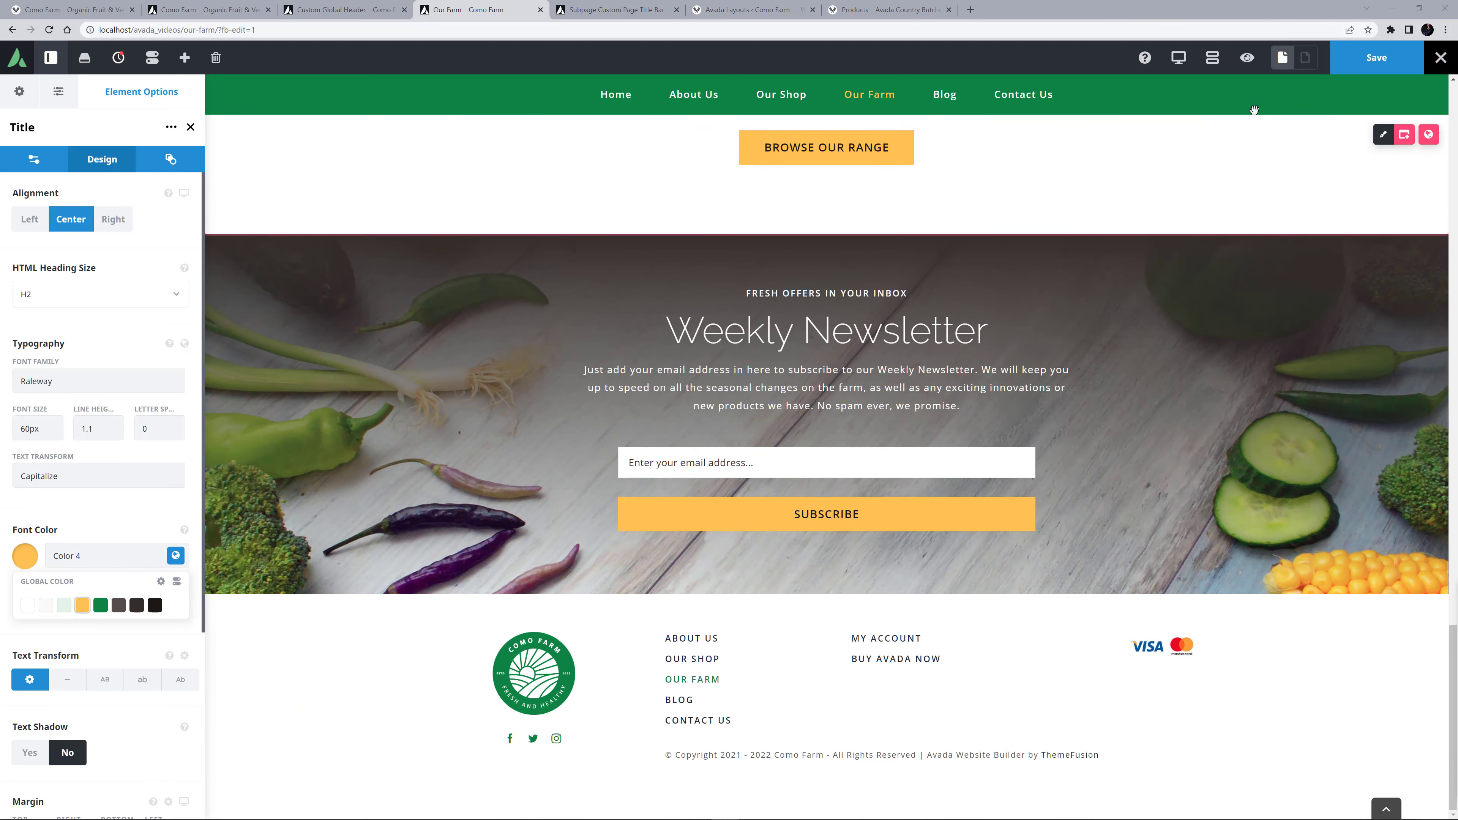
{"action": "left_click", "coordinate": [1364, 64]}
{"action": "scroll", "coordinate": [1090, 379], "scroll_direction": "up", "scroll_amount": 12}
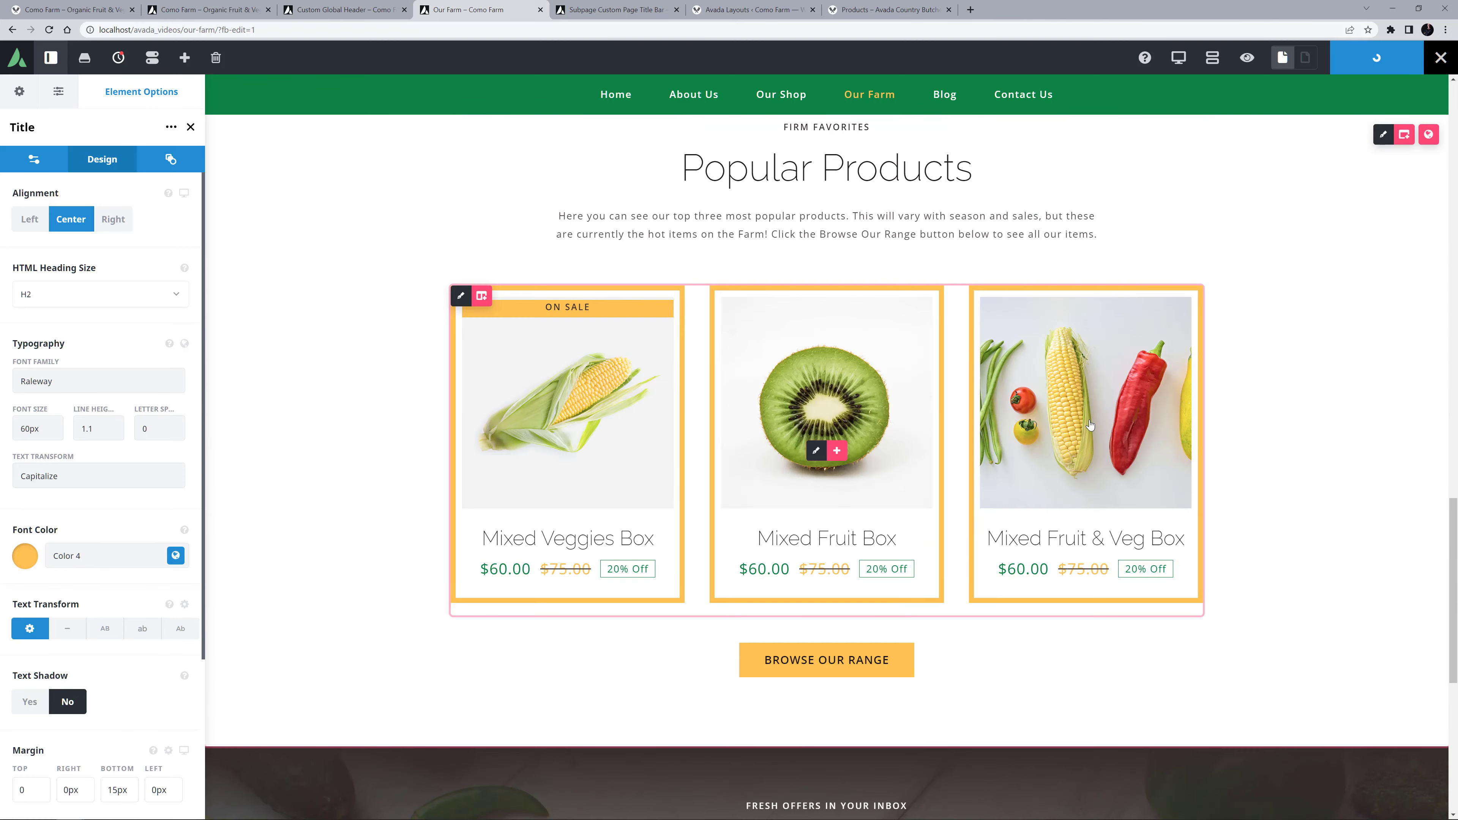
{"action": "scroll", "coordinate": [1095, 425], "scroll_direction": "up", "scroll_amount": 15}
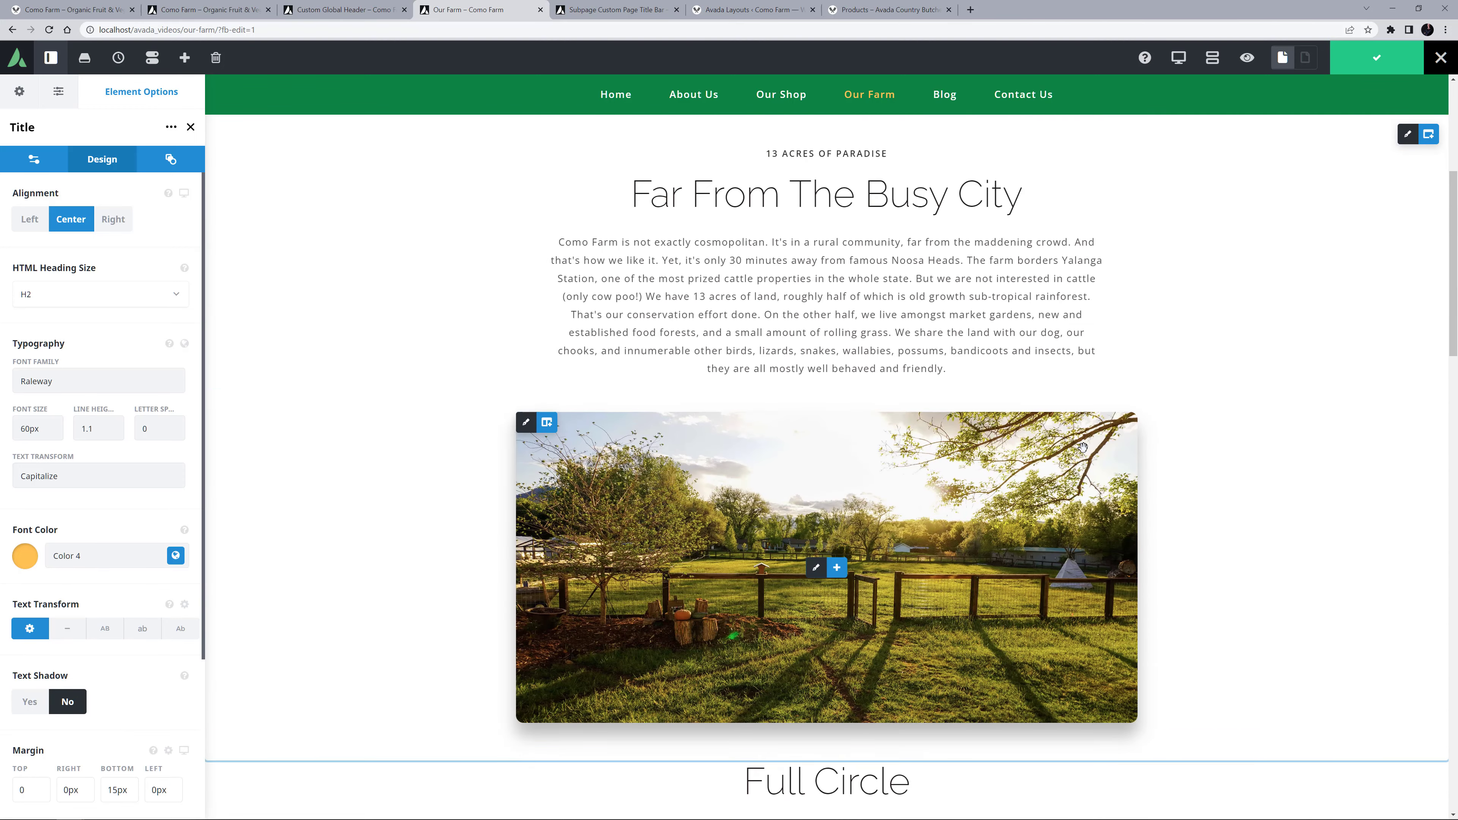
{"action": "scroll", "coordinate": [1090, 455], "scroll_direction": "up", "scroll_amount": 2}
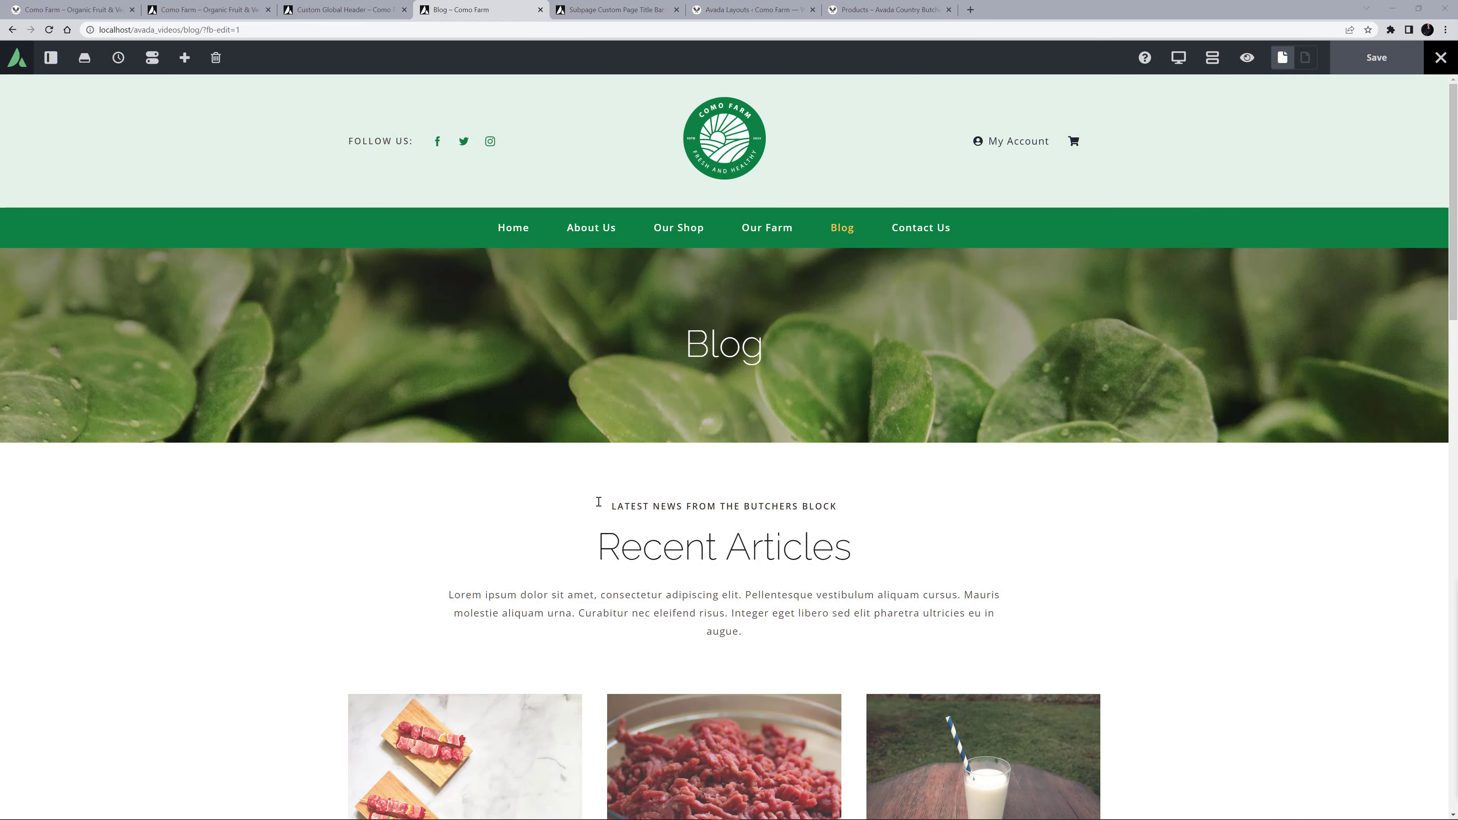
- Change the Blog page's intro subheading to "LATEST NEWS FROM THE BACK BLOCKS" and its heading to "An Organic Farmer's Rantings"
{"action": "left_click_drag", "start_coordinate": [609, 506], "coordinate": [953, 511]}
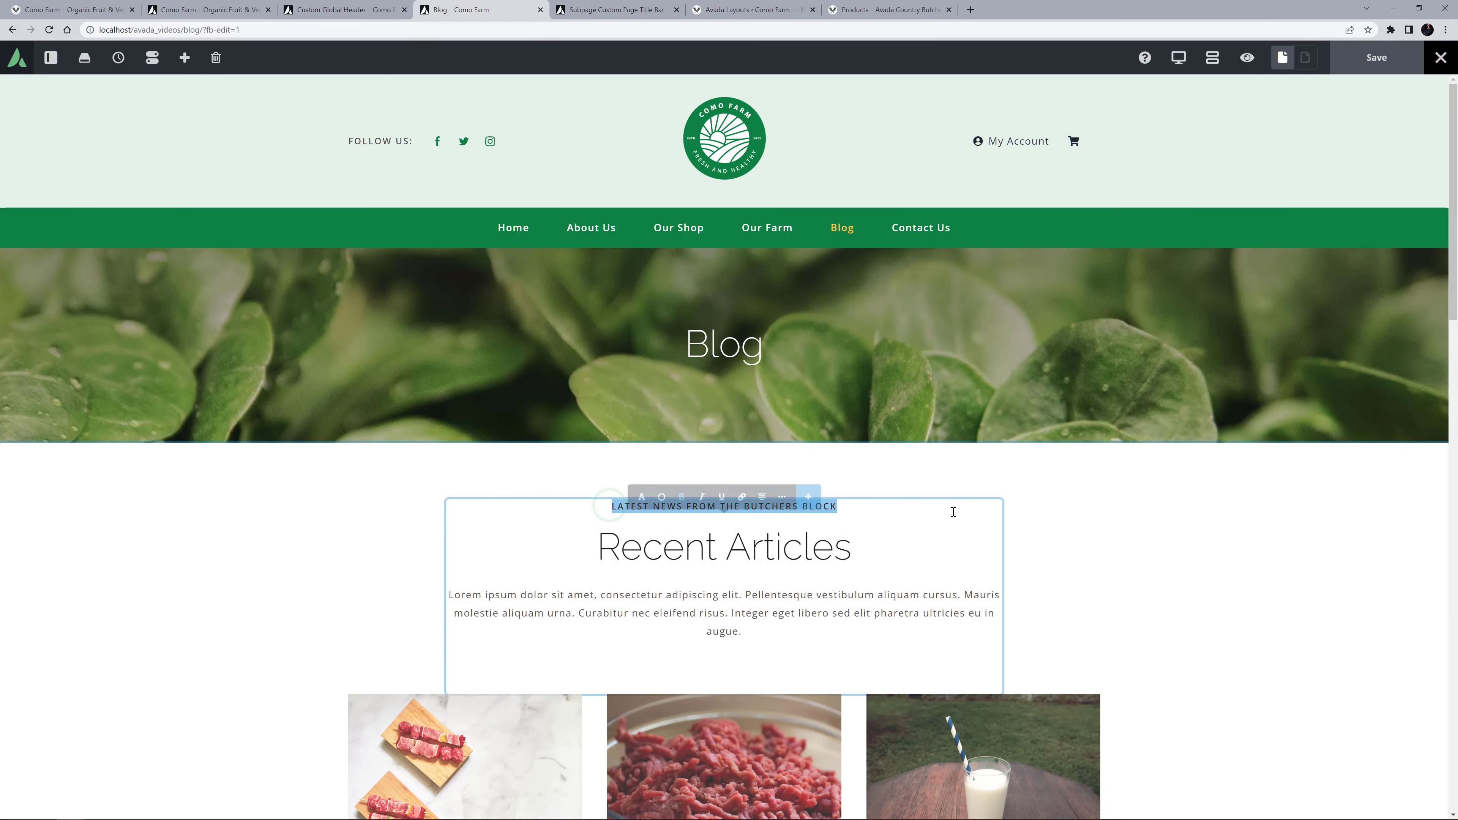
{"action": "type", "text": "LATEST NEWS FROM THE BACK BLOCKS"}
{"action": "left_click_drag", "start_coordinate": [594, 547], "coordinate": [990, 575]}
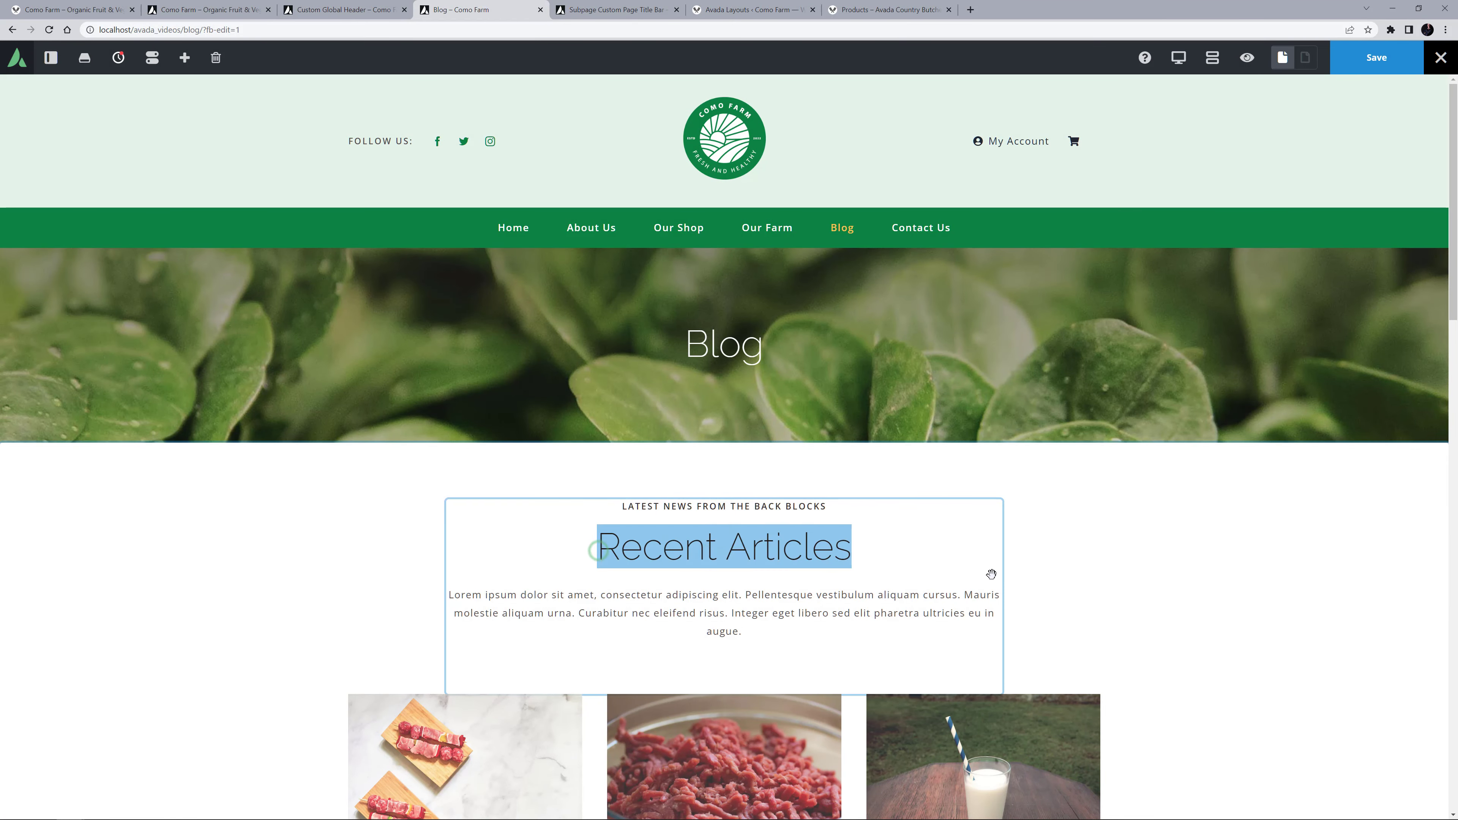
{"action": "type", "text": "An Organic Farmer's Rantings"}
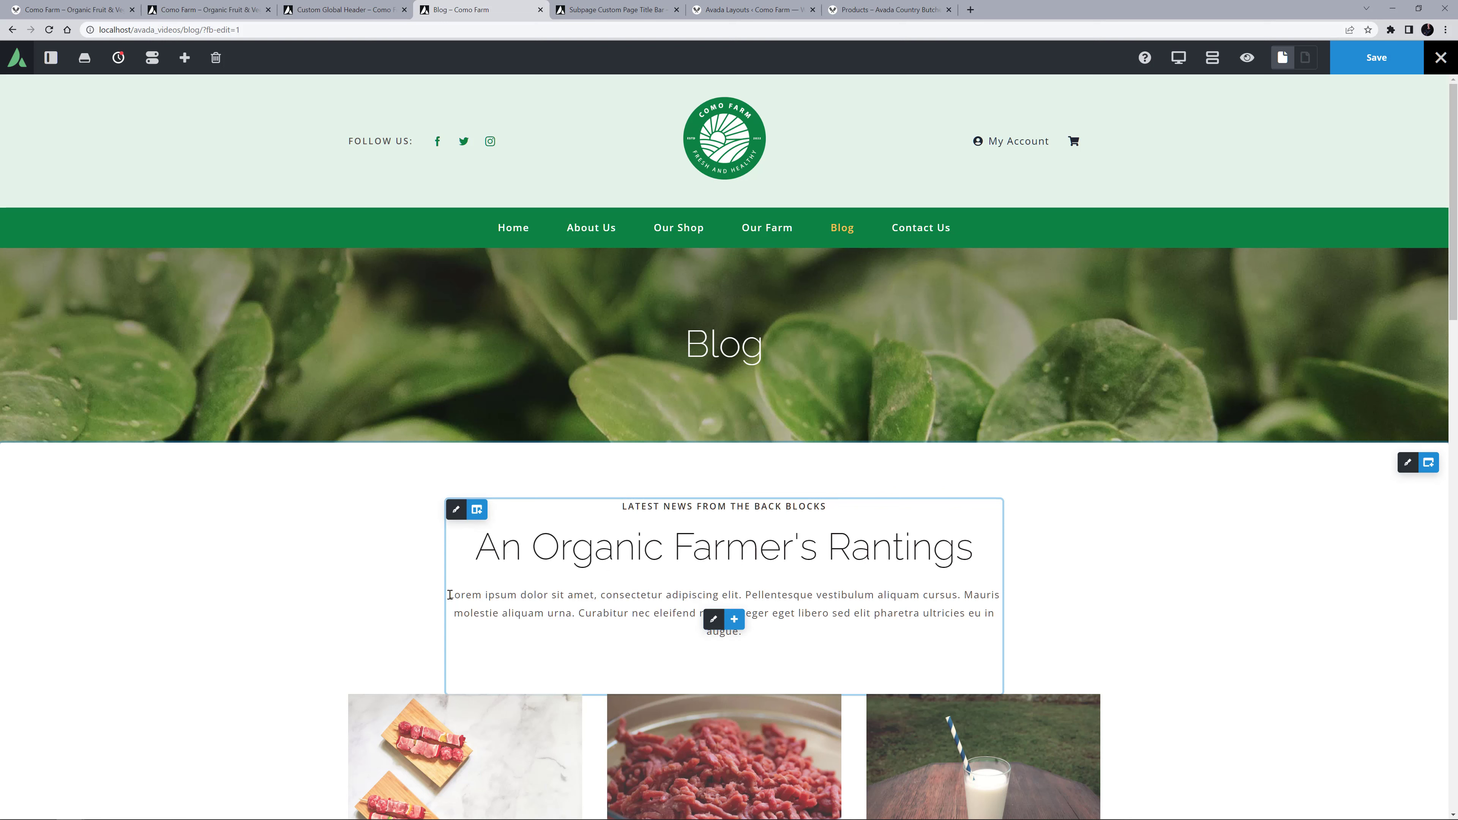
- Replace the Blog intro paragraph with text about farming topics like permaculture, food forests and biodynamics, plus home-schooling, literature, culture and politics
{"action": "left_click_drag", "start_coordinate": [446, 596], "coordinate": [951, 645]}
{"action": "type", "text": "I am interested in loads of topics, from the obvious farming topics, like permaculture, food forests, and biodynamics, but also home-schooling, literature, culture and politics. Here on my blog, I share my thoughts and some of my adventures on the farm for your reading pleasure."}
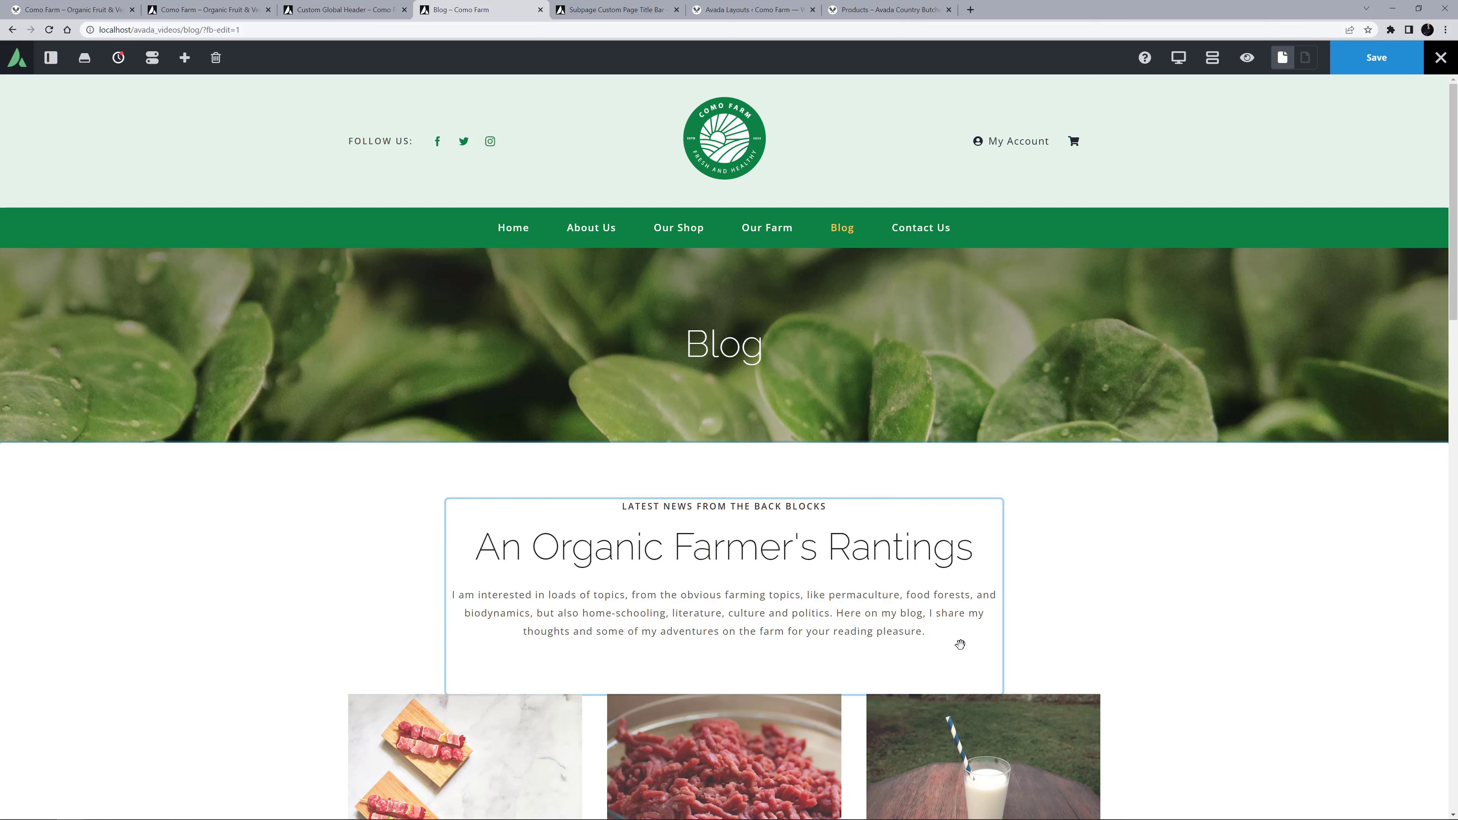
- Open the options of the Blog page's Post Cards element, review the listed posts and save the page
{"action": "scroll", "coordinate": [1108, 621], "scroll_direction": "down", "scroll_amount": 6}
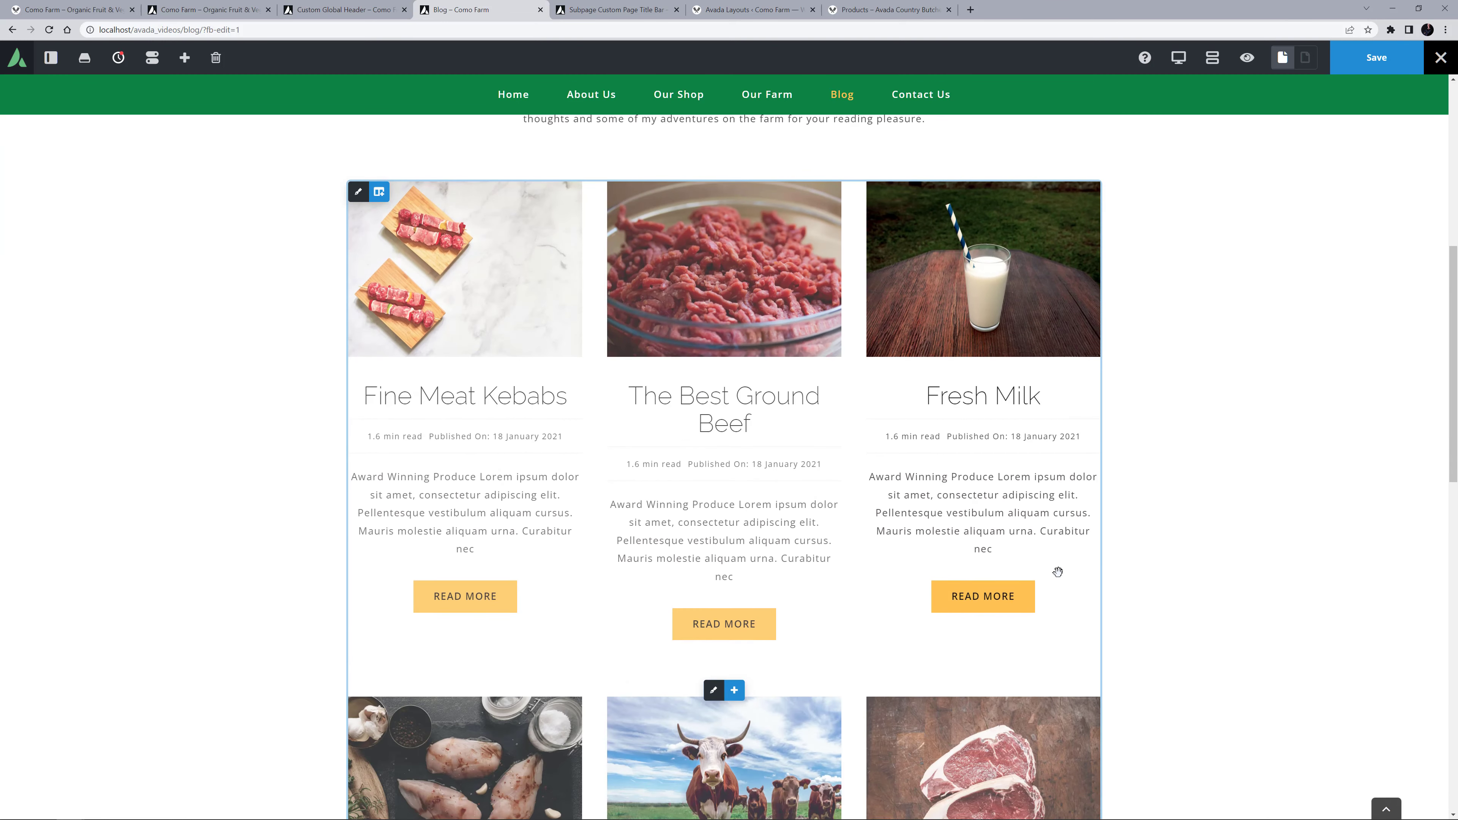
{"action": "left_click", "coordinate": [712, 691]}
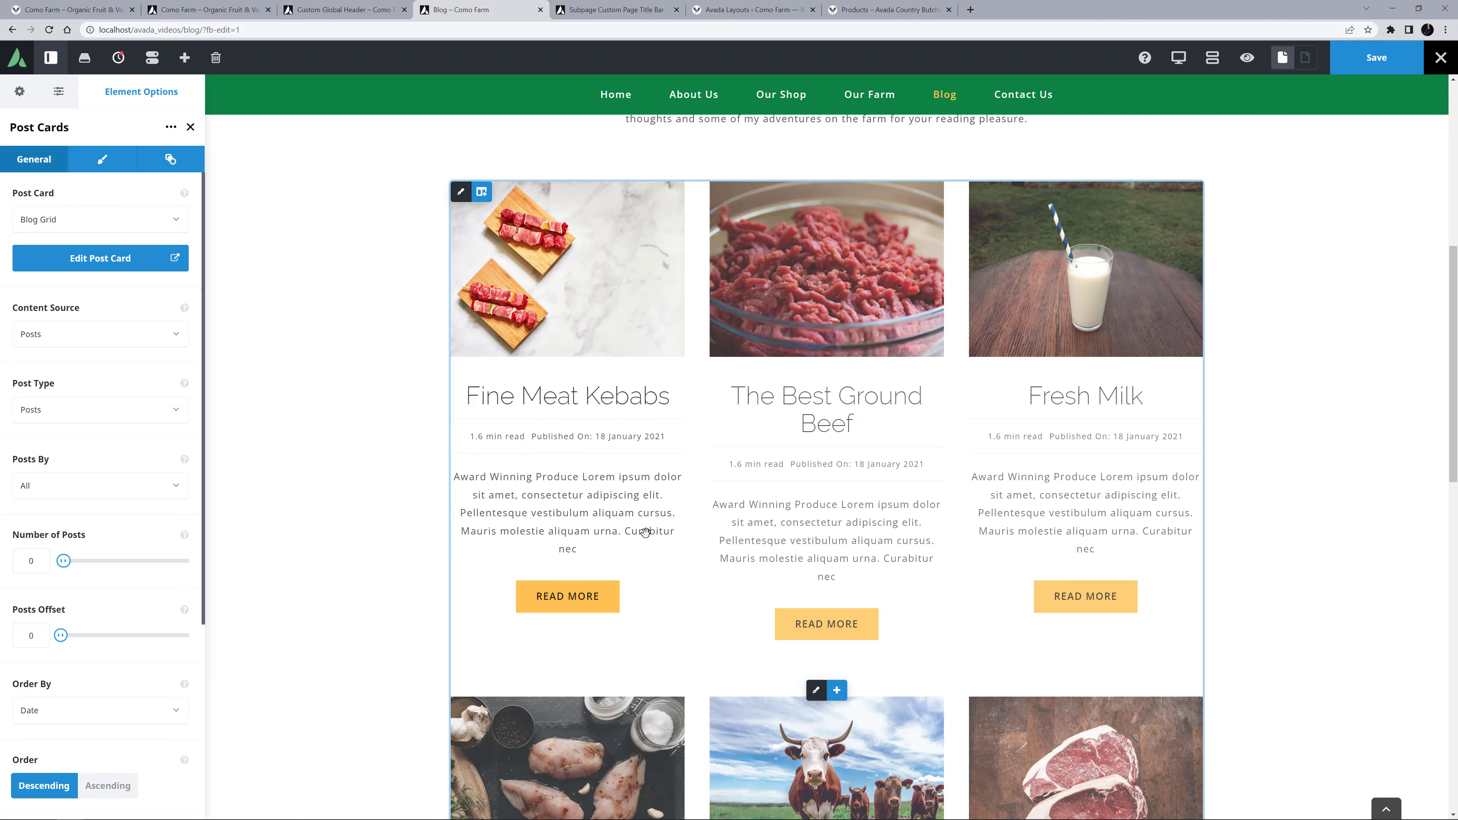
{"action": "scroll", "coordinate": [645, 532], "scroll_direction": "down", "scroll_amount": 15}
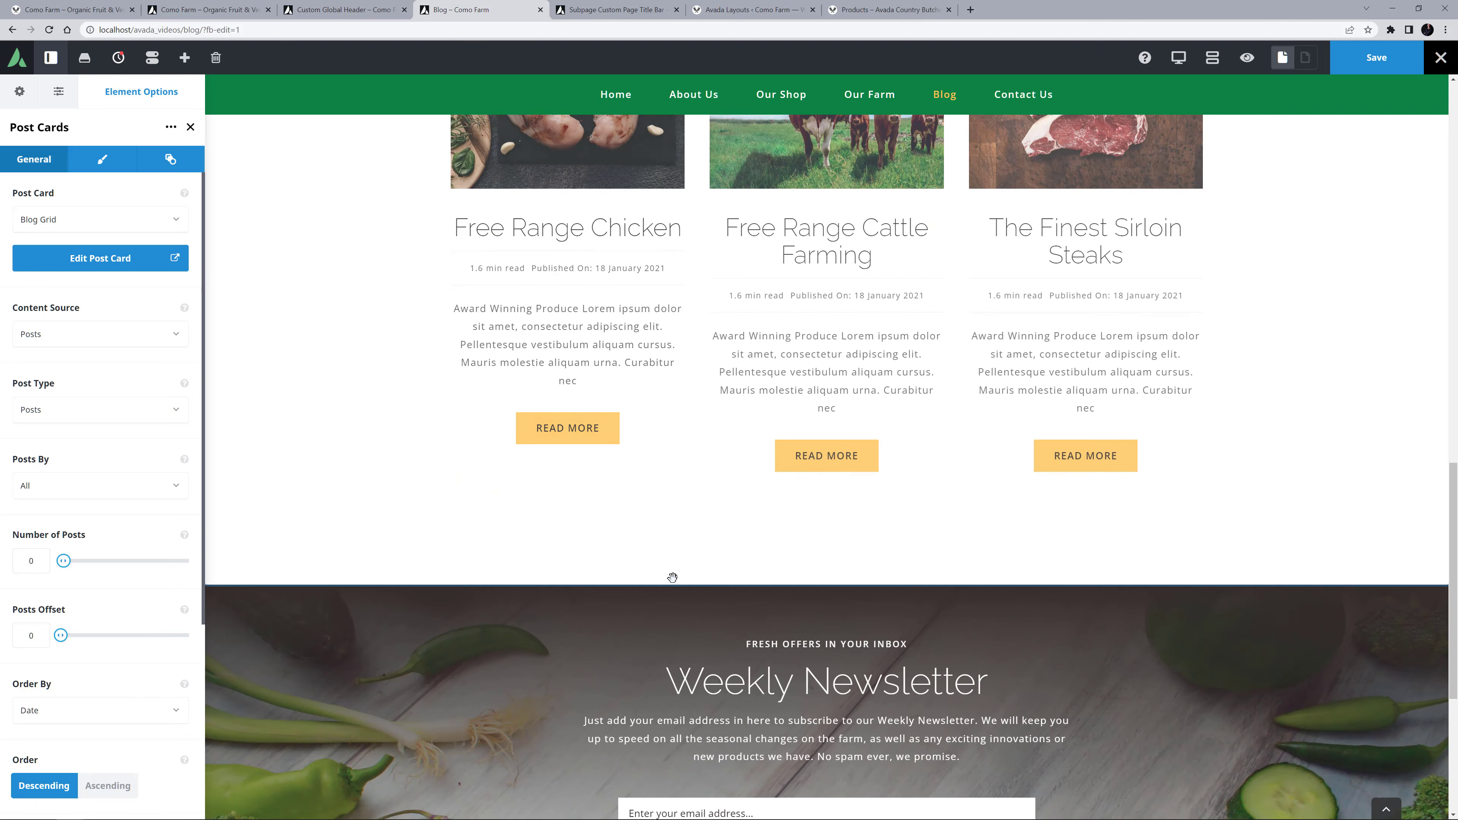
{"action": "scroll", "coordinate": [729, 591], "scroll_direction": "up", "scroll_amount": 12}
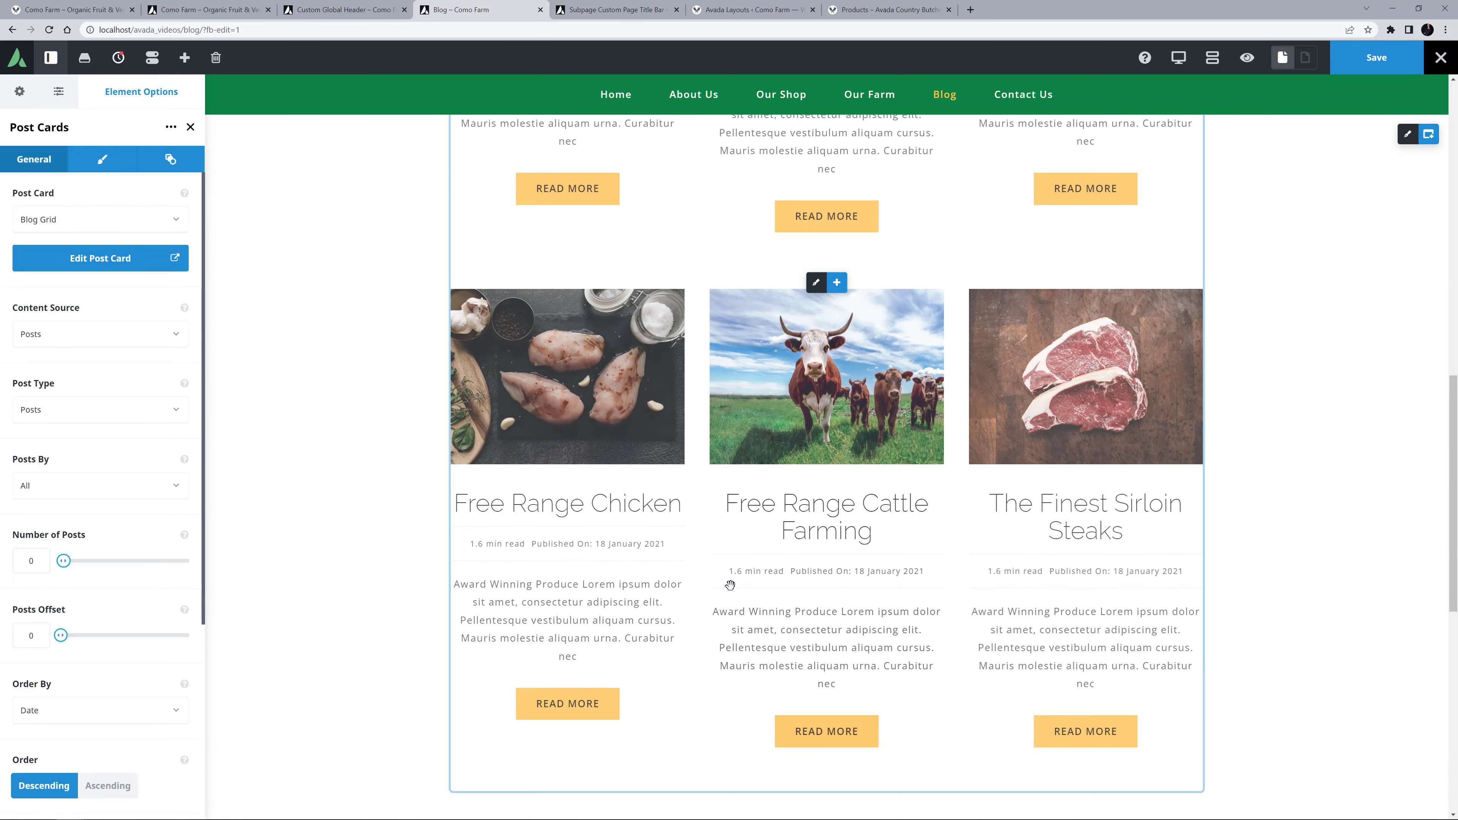
{"action": "scroll", "coordinate": [731, 596], "scroll_direction": "up", "scroll_amount": 10}
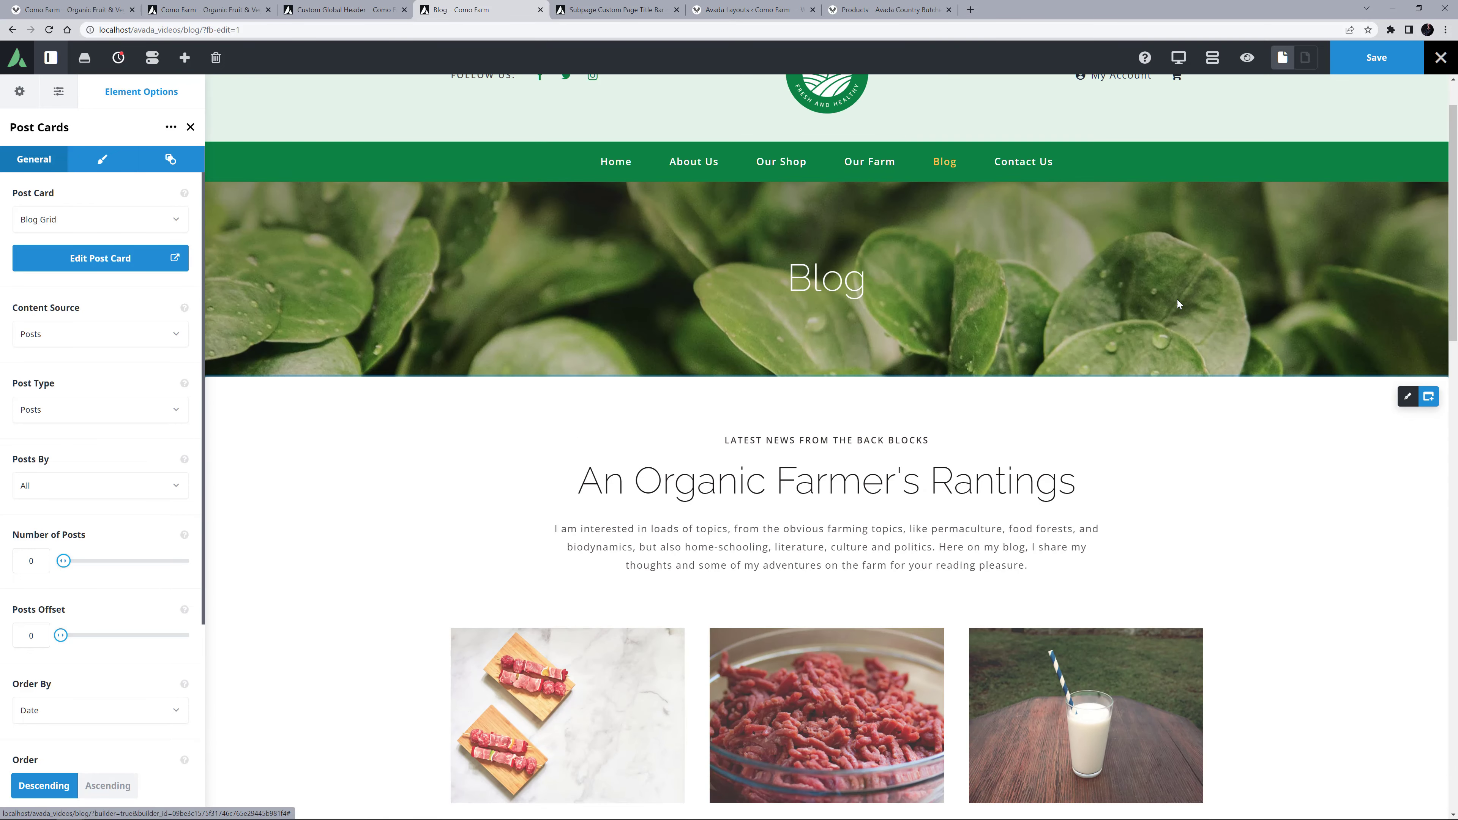
{"action": "left_click", "coordinate": [1371, 70]}
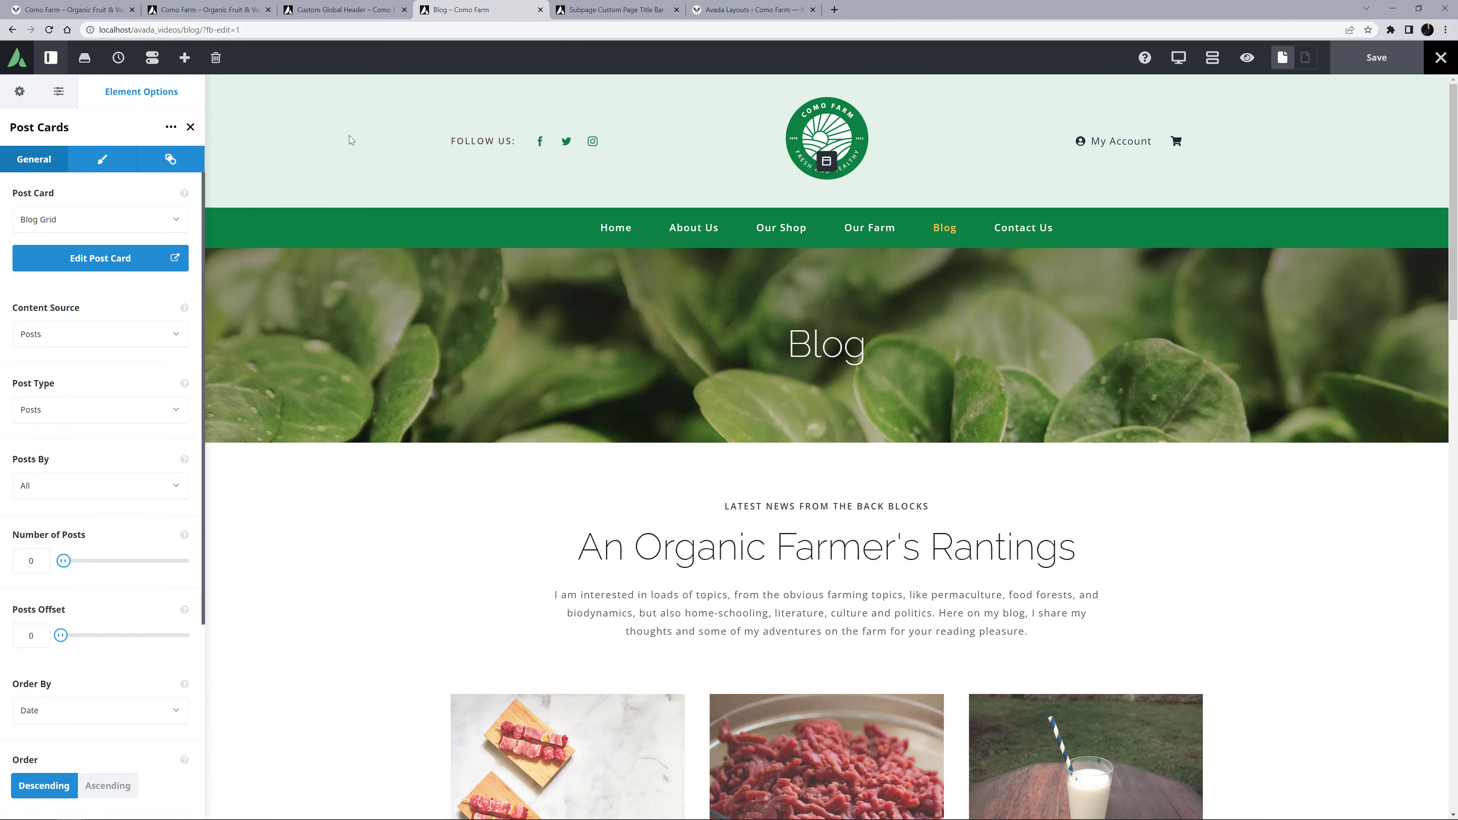
- Reload the Blog page and examine the posts shown in its card grid
{"action": "key", "text": "F5"}
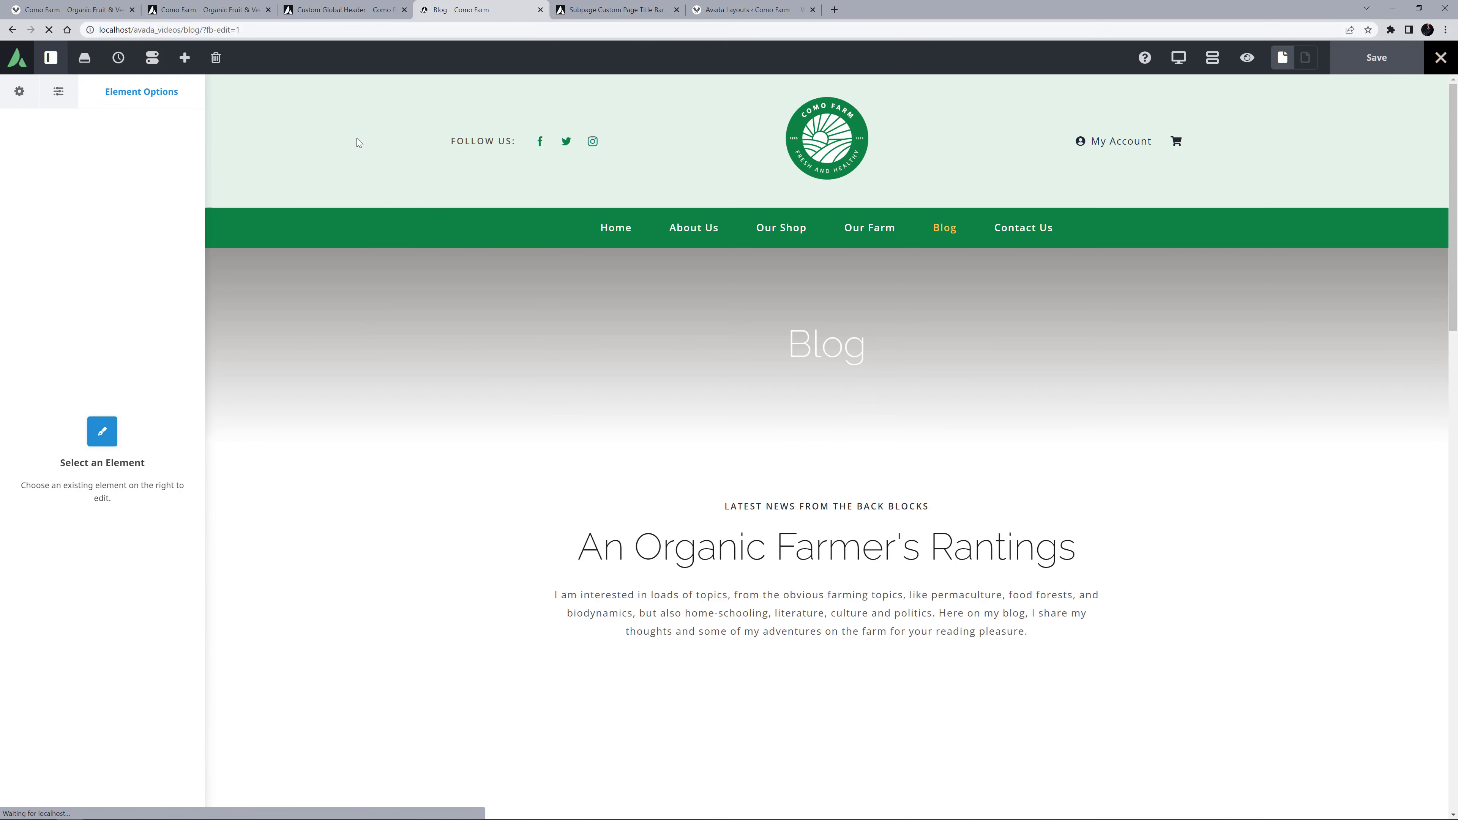
{"action": "scroll", "coordinate": [437, 381], "scroll_direction": "down", "scroll_amount": 8}
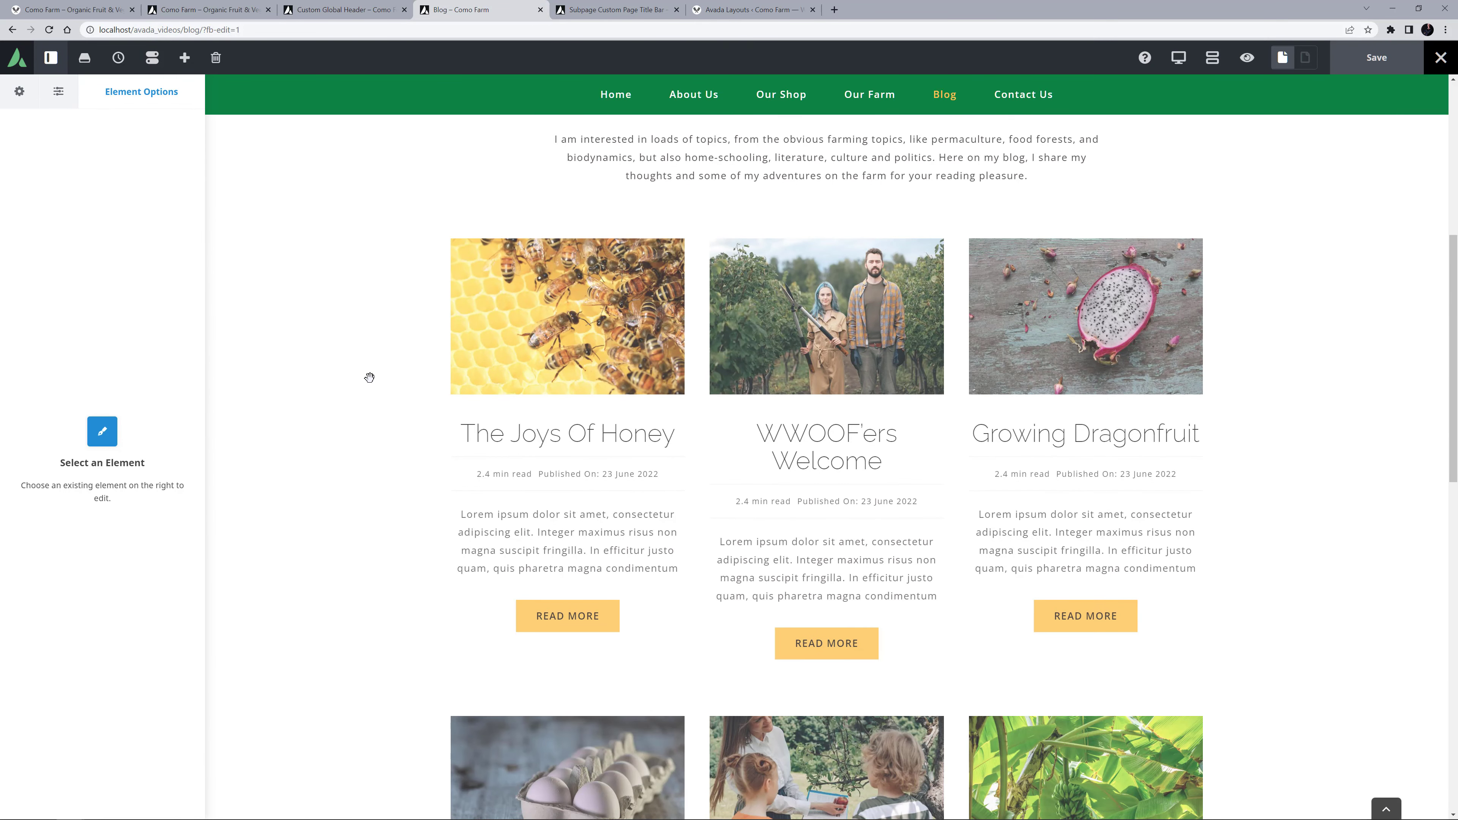
{"action": "scroll", "coordinate": [370, 377], "scroll_direction": "up", "scroll_amount": 6}
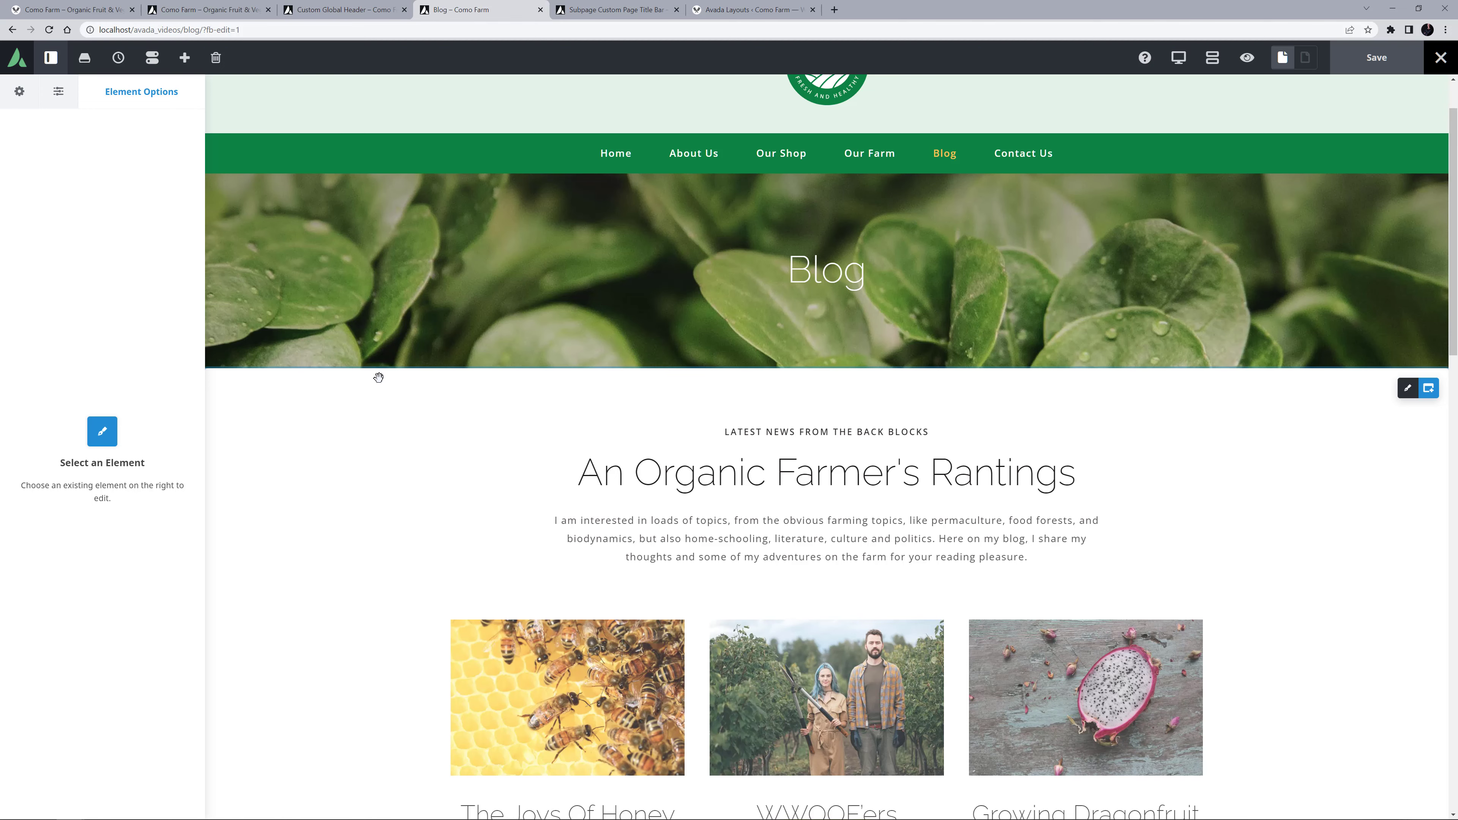
{"action": "scroll", "coordinate": [379, 378], "scroll_direction": "up", "scroll_amount": 1}
- On the Contact Us page, replace the Quick Enquiry paragraph with text about no daytime mobile phones, email as best contact and evening mail checks
{"action": "left_click", "coordinate": [1002, 171]}
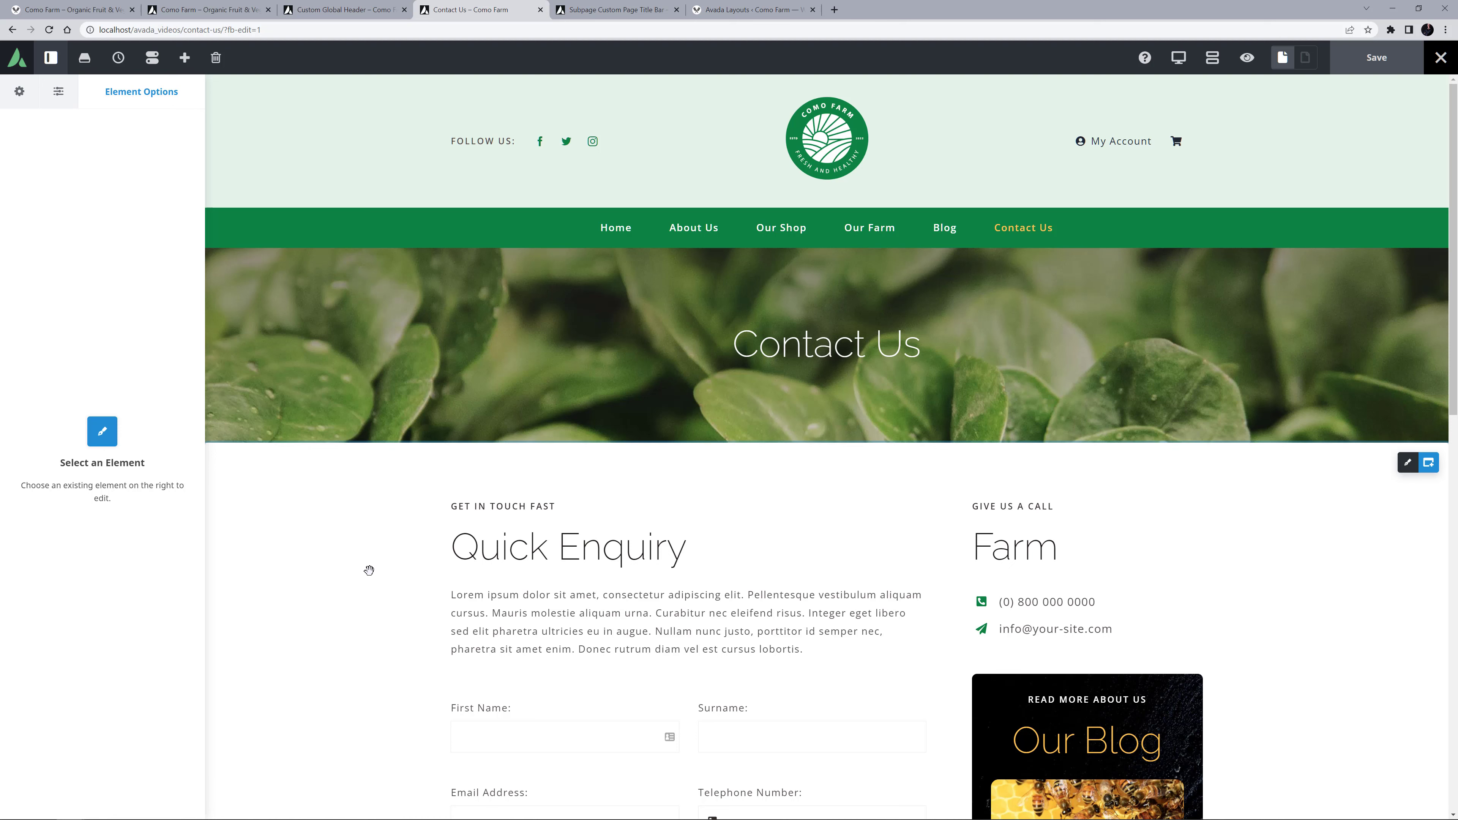
{"action": "scroll", "coordinate": [370, 571], "scroll_direction": "down", "scroll_amount": 5}
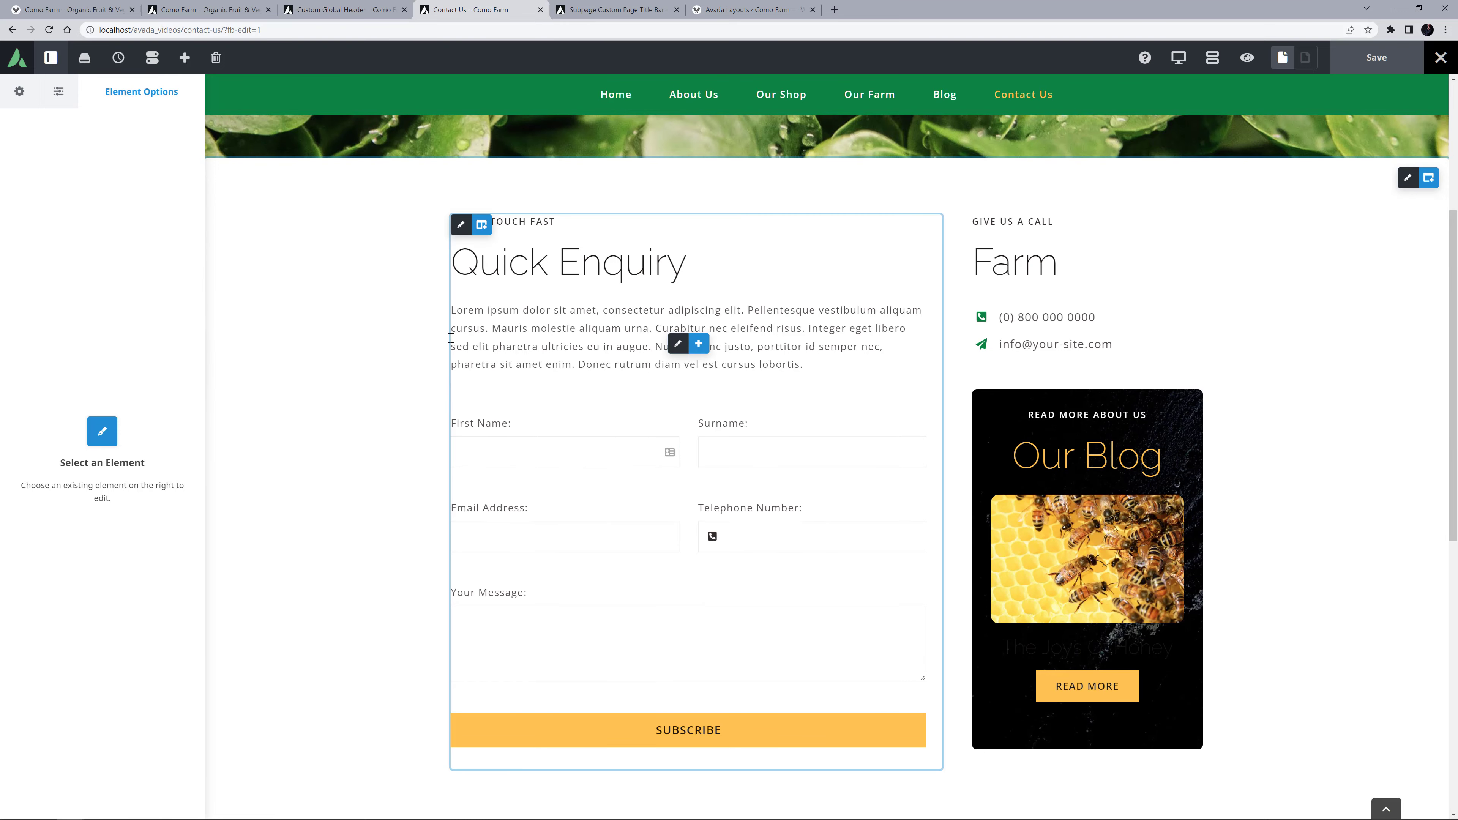
{"action": "left_click_drag", "start_coordinate": [453, 315], "coordinate": [905, 378]}
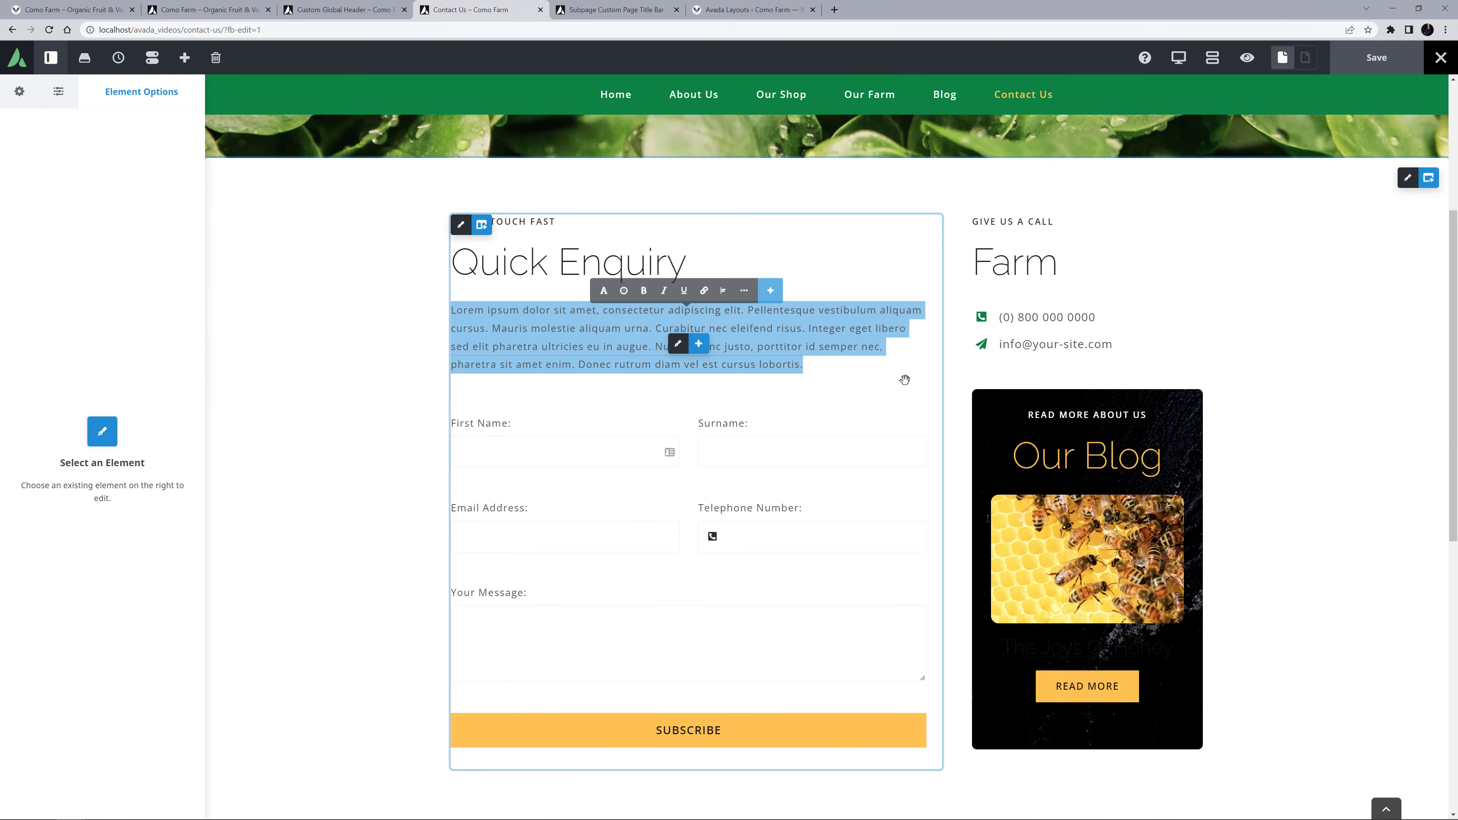
{"action": "type", "text": "We don't use mobile phones during the day, as we like to connect with the Earth, and leave all that technology behind while we are out in the gardens, so the best way to contact us is via email here. We check our mail every evening, and will be back in touch as fast as we can."}
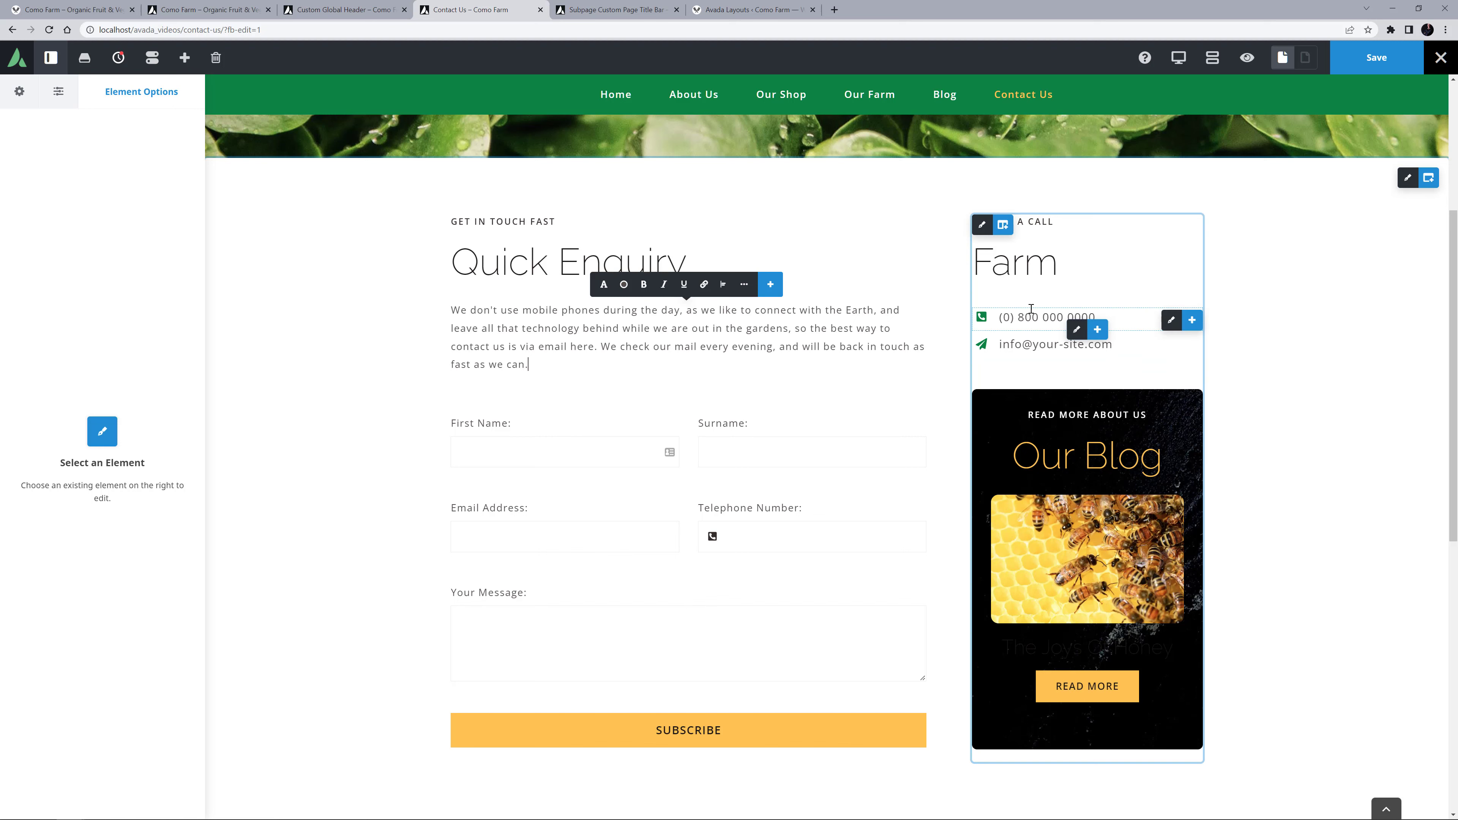
- Insert an Image element below the Farm title, using couple.jpg at the Avada Grid 400 size (400 × 267)
{"action": "left_click", "coordinate": [1095, 274]}
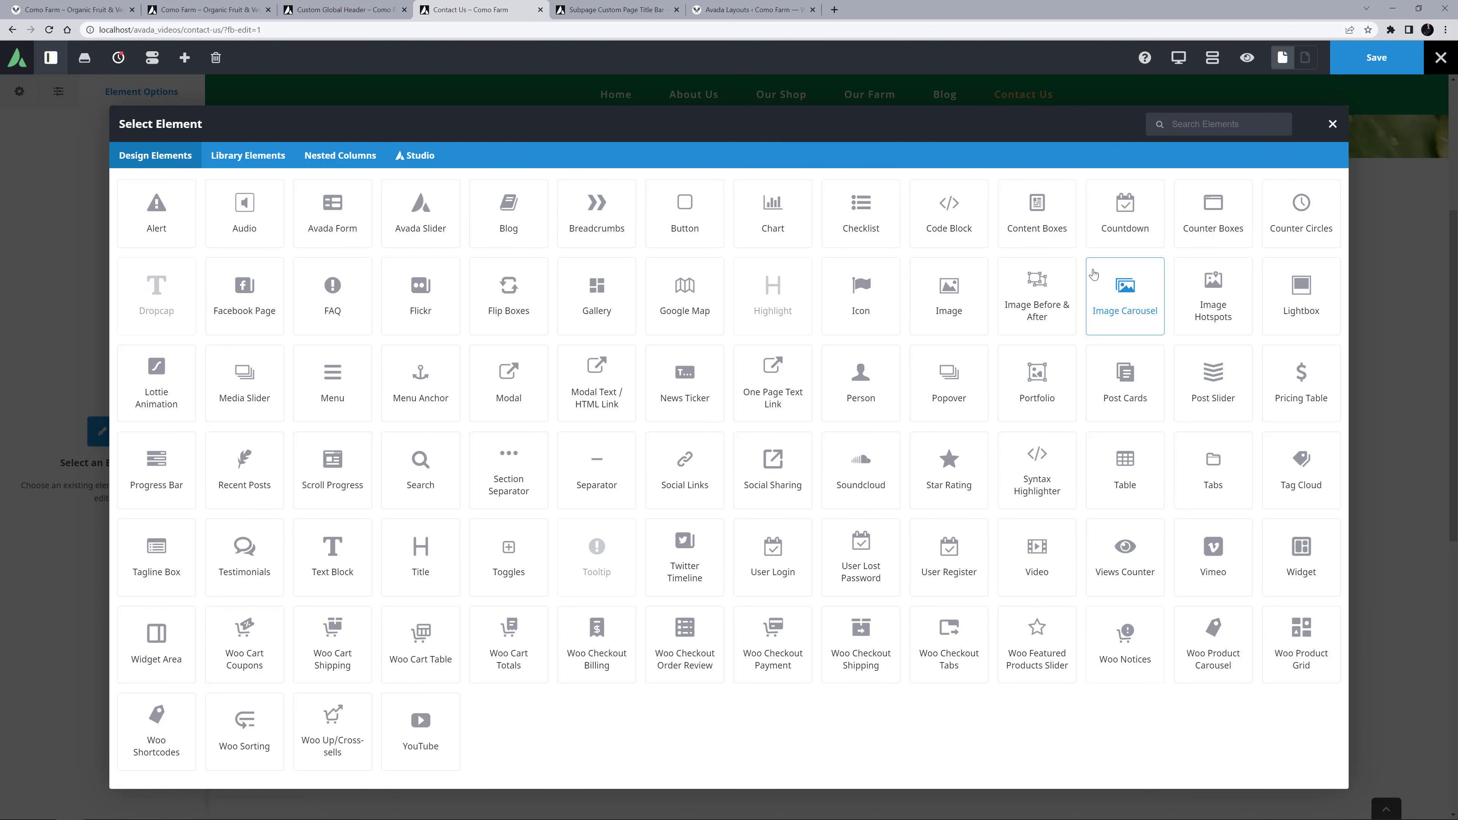
{"action": "left_click", "coordinate": [949, 290]}
{"action": "left_click", "coordinate": [97, 254]}
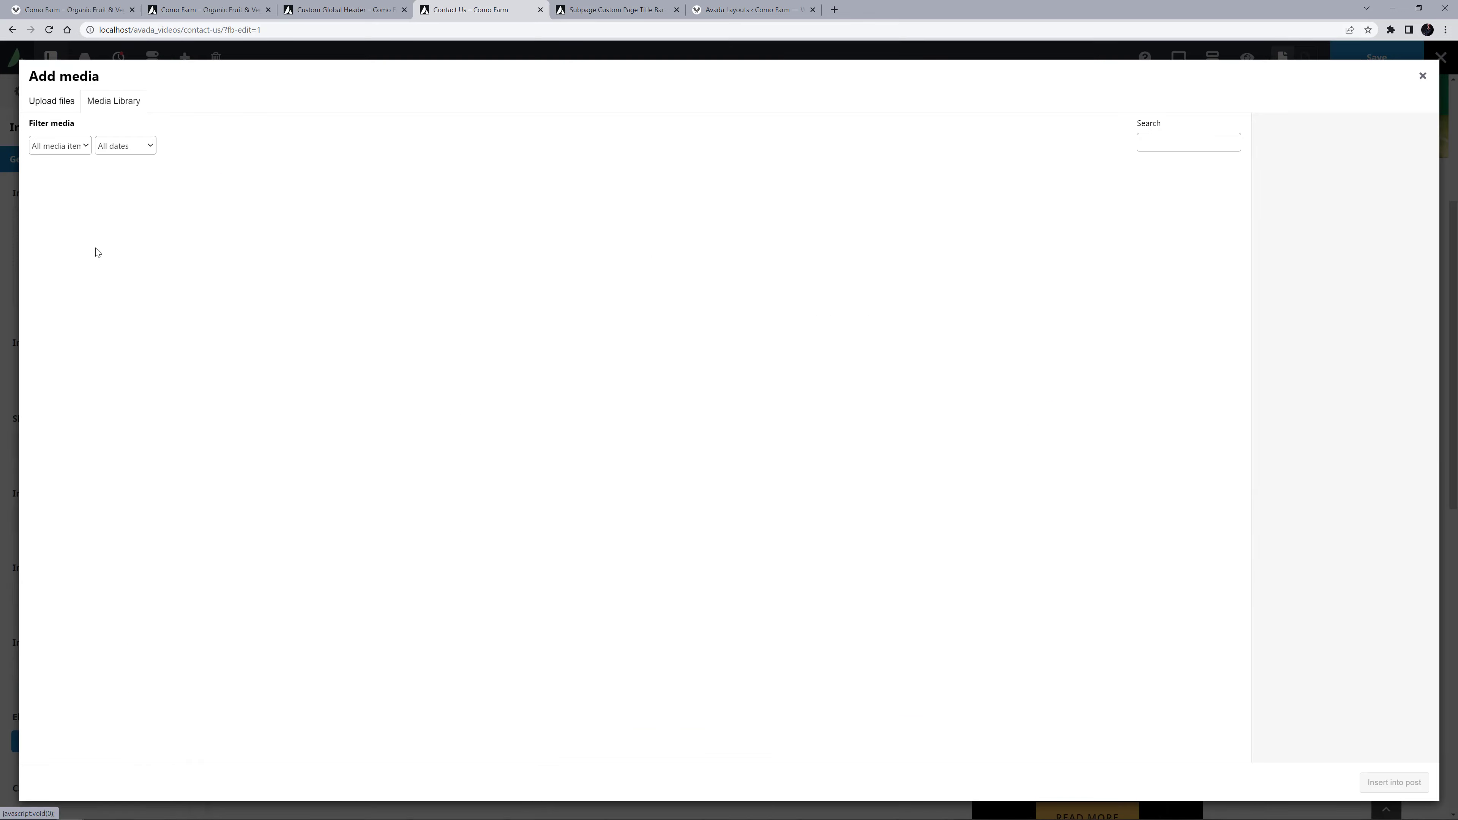
{"action": "left_click", "coordinate": [180, 311]}
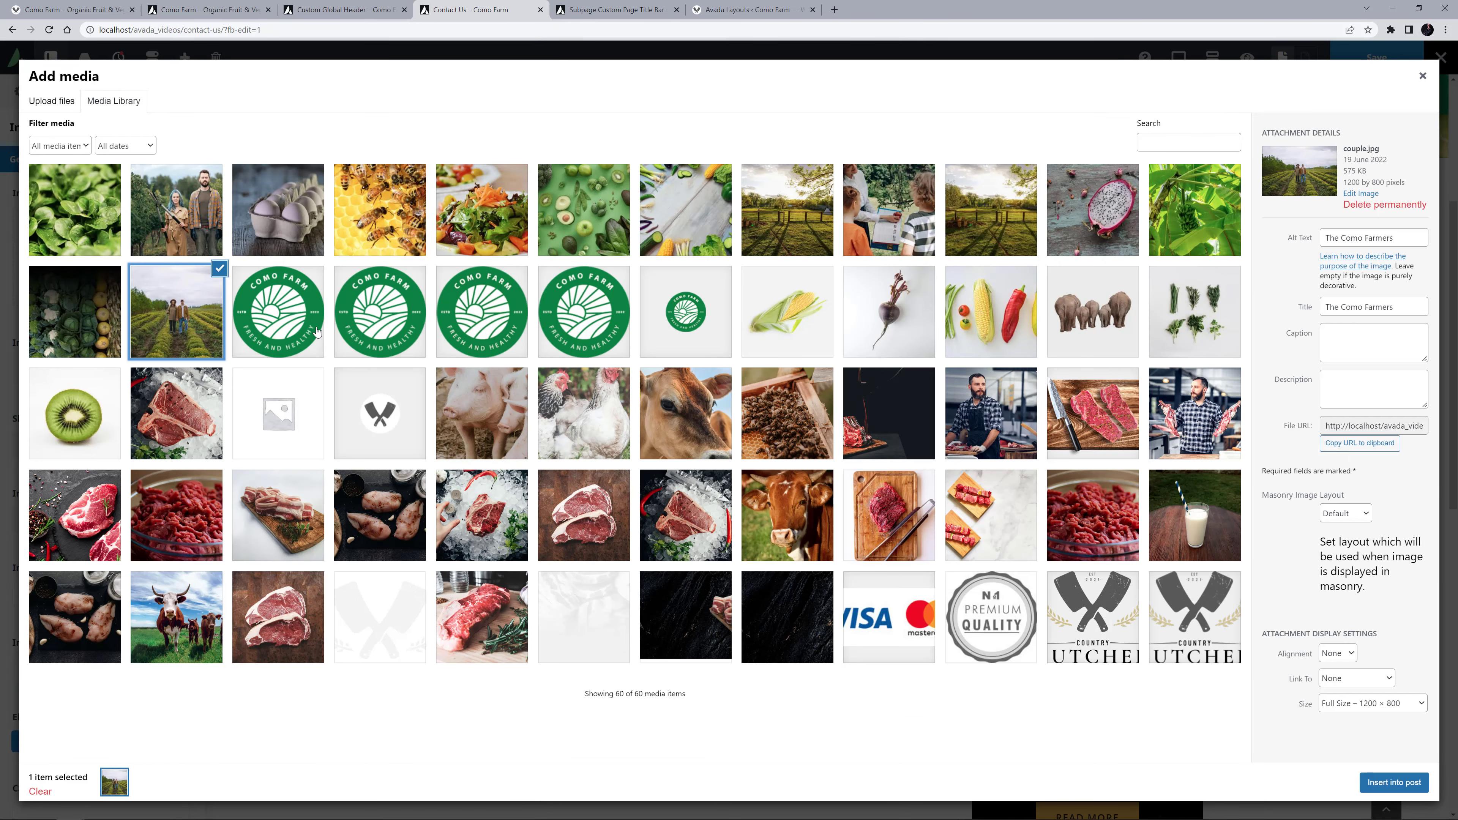
{"action": "left_click", "coordinate": [1354, 706]}
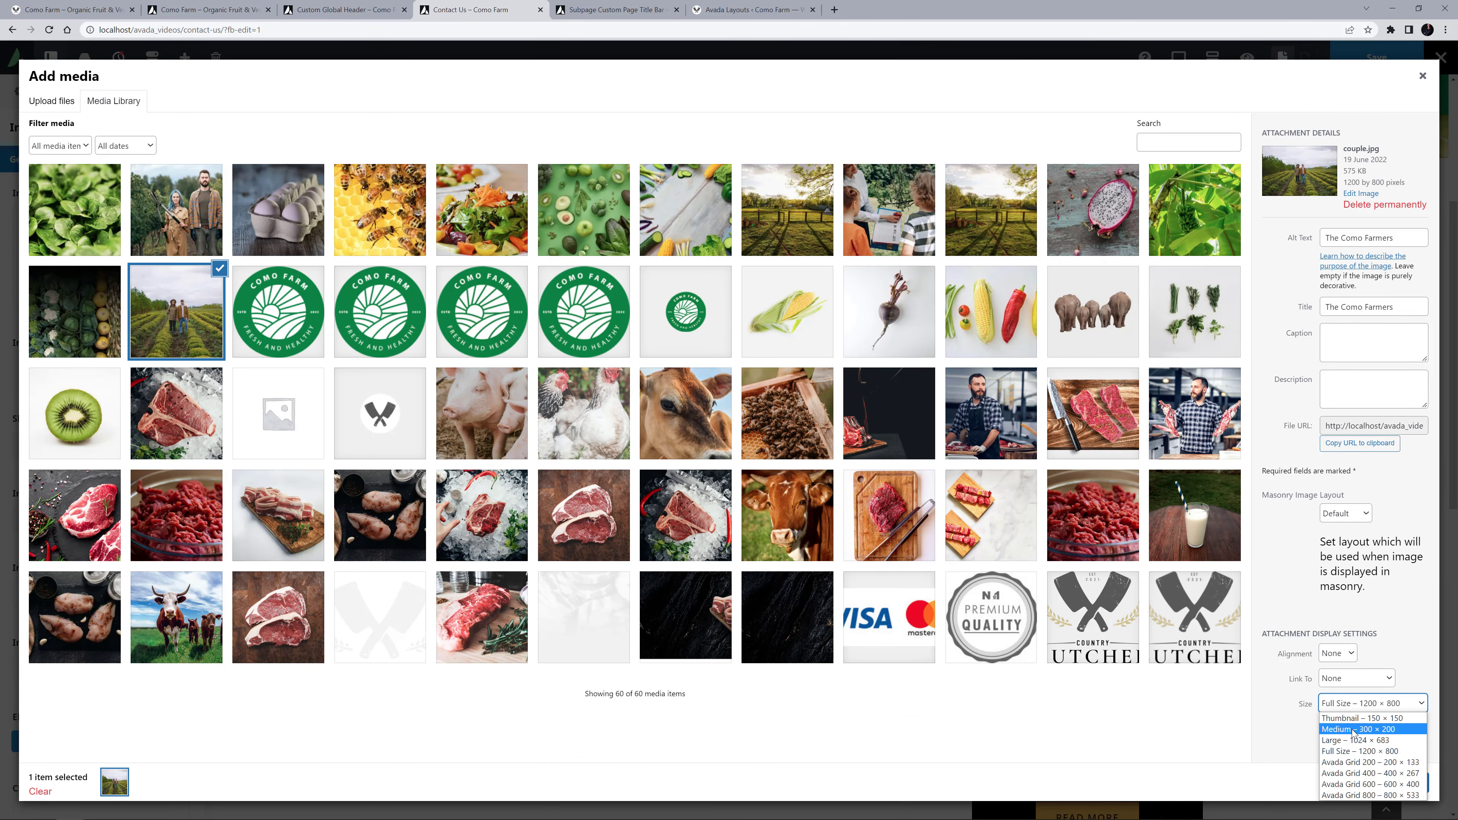
{"action": "left_click", "coordinate": [1356, 774]}
{"action": "left_click", "coordinate": [1373, 785]}
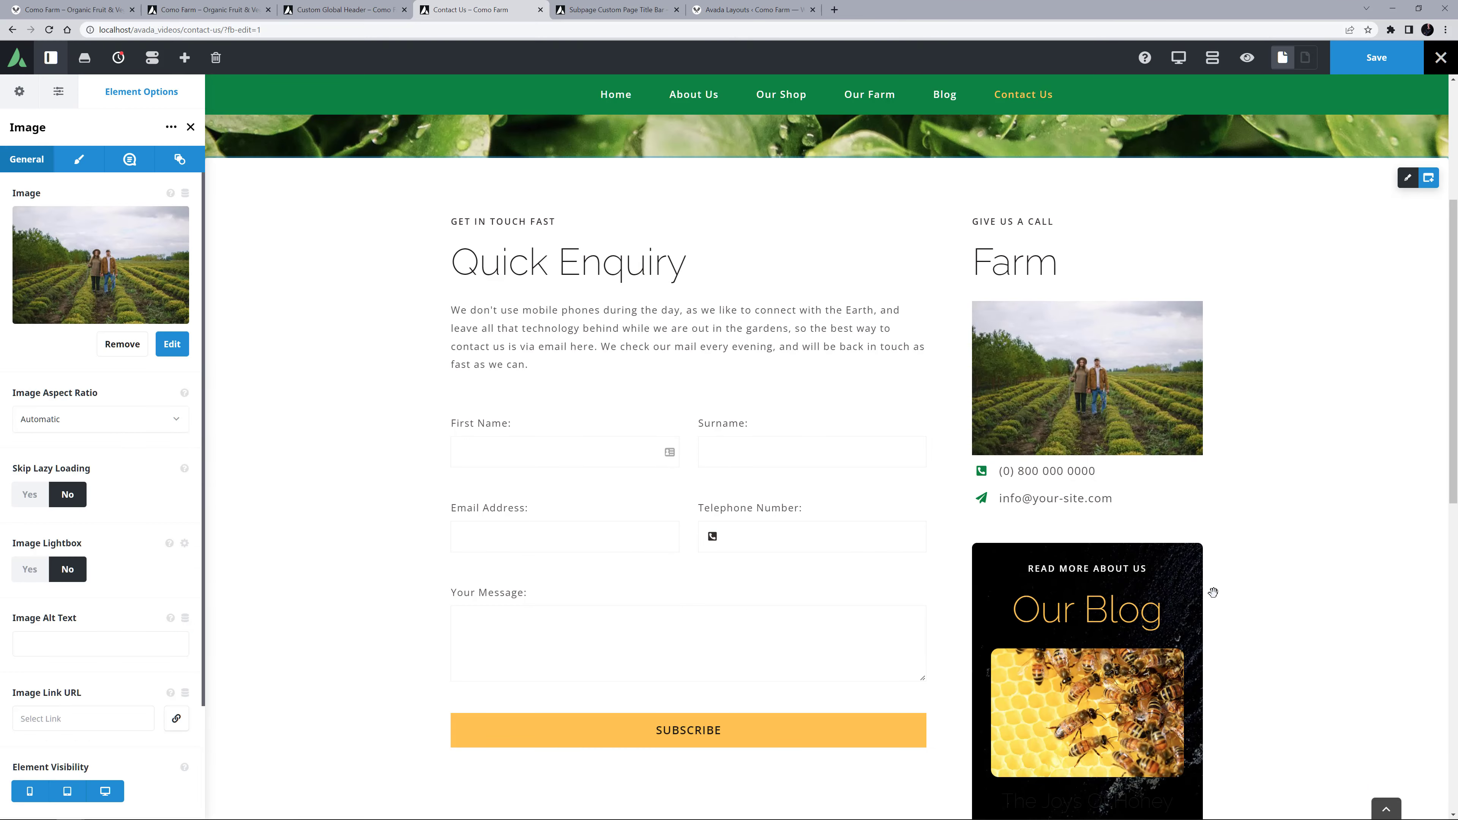
- Set the Farm image's aspect ratio to 3:1 and place its focus point on the couple
{"action": "left_click", "coordinate": [90, 419]}
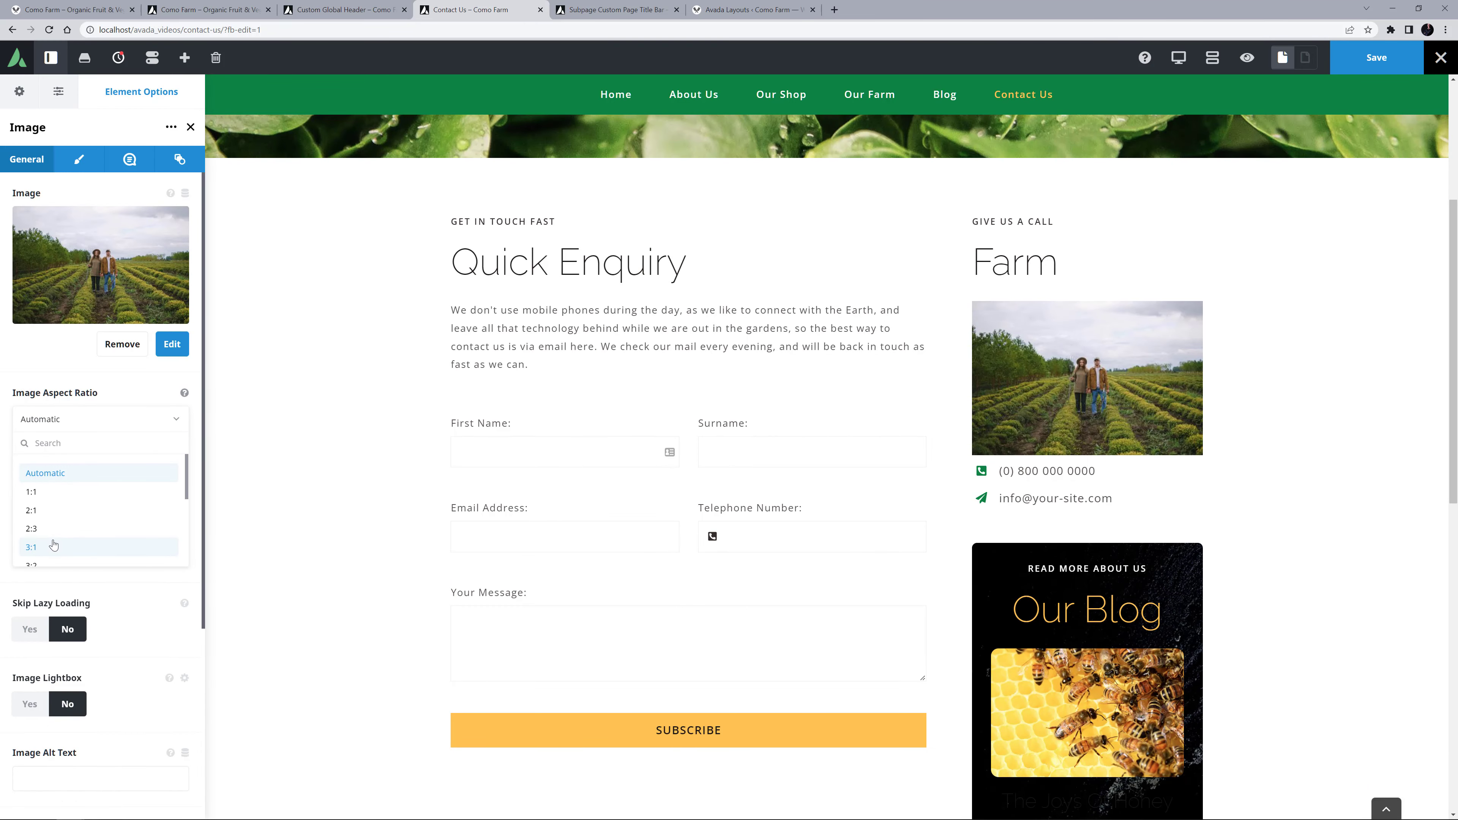
{"action": "left_click", "coordinate": [66, 547]}
{"action": "left_click_drag", "start_coordinate": [101, 541], "coordinate": [94, 551]}
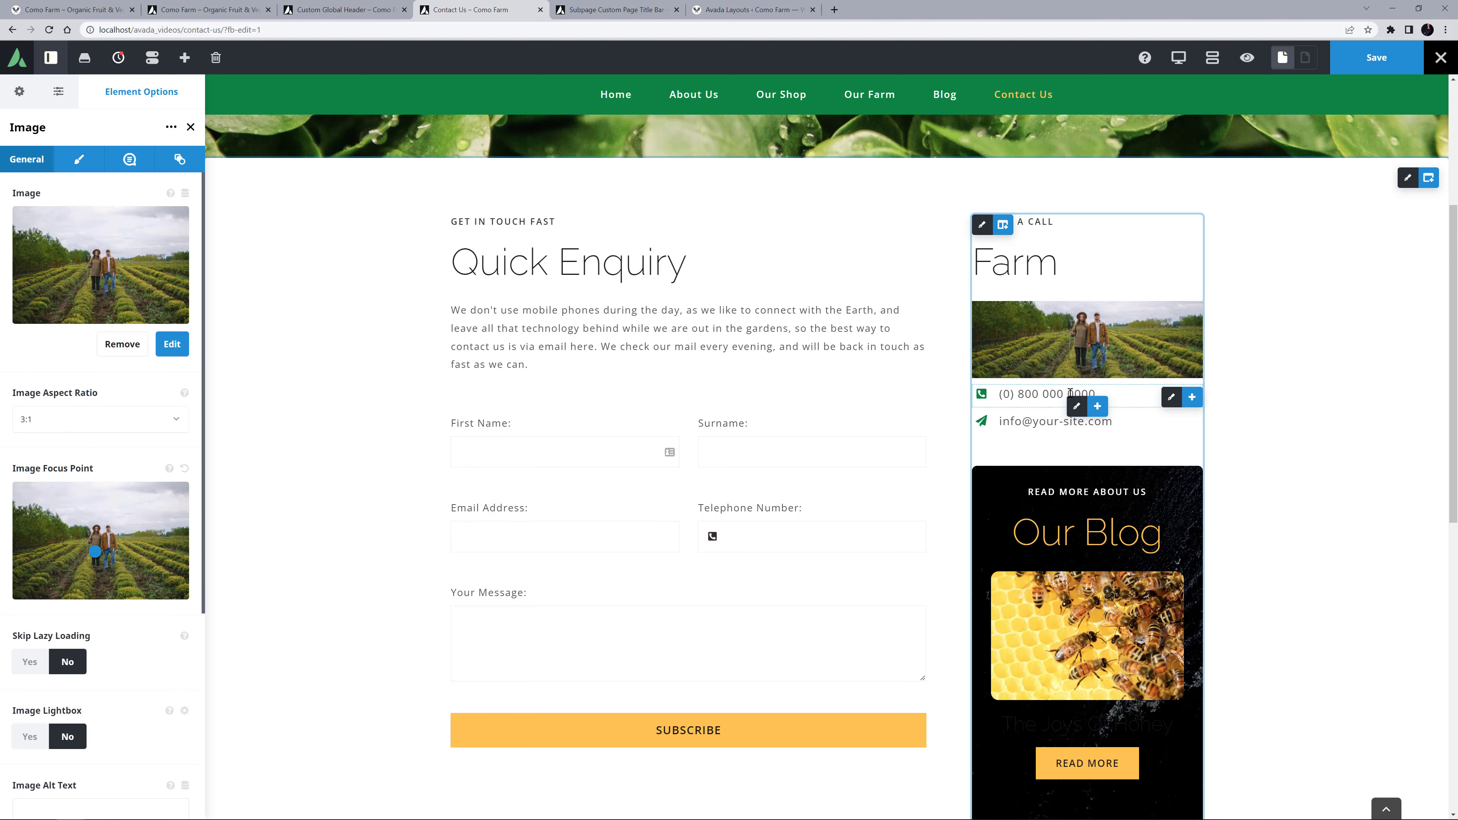
- Remove the dark background image from the nested column holding the Our Blog card on the Contact Us page
{"action": "scroll", "coordinate": [1286, 430], "scroll_direction": "down", "scroll_amount": 4}
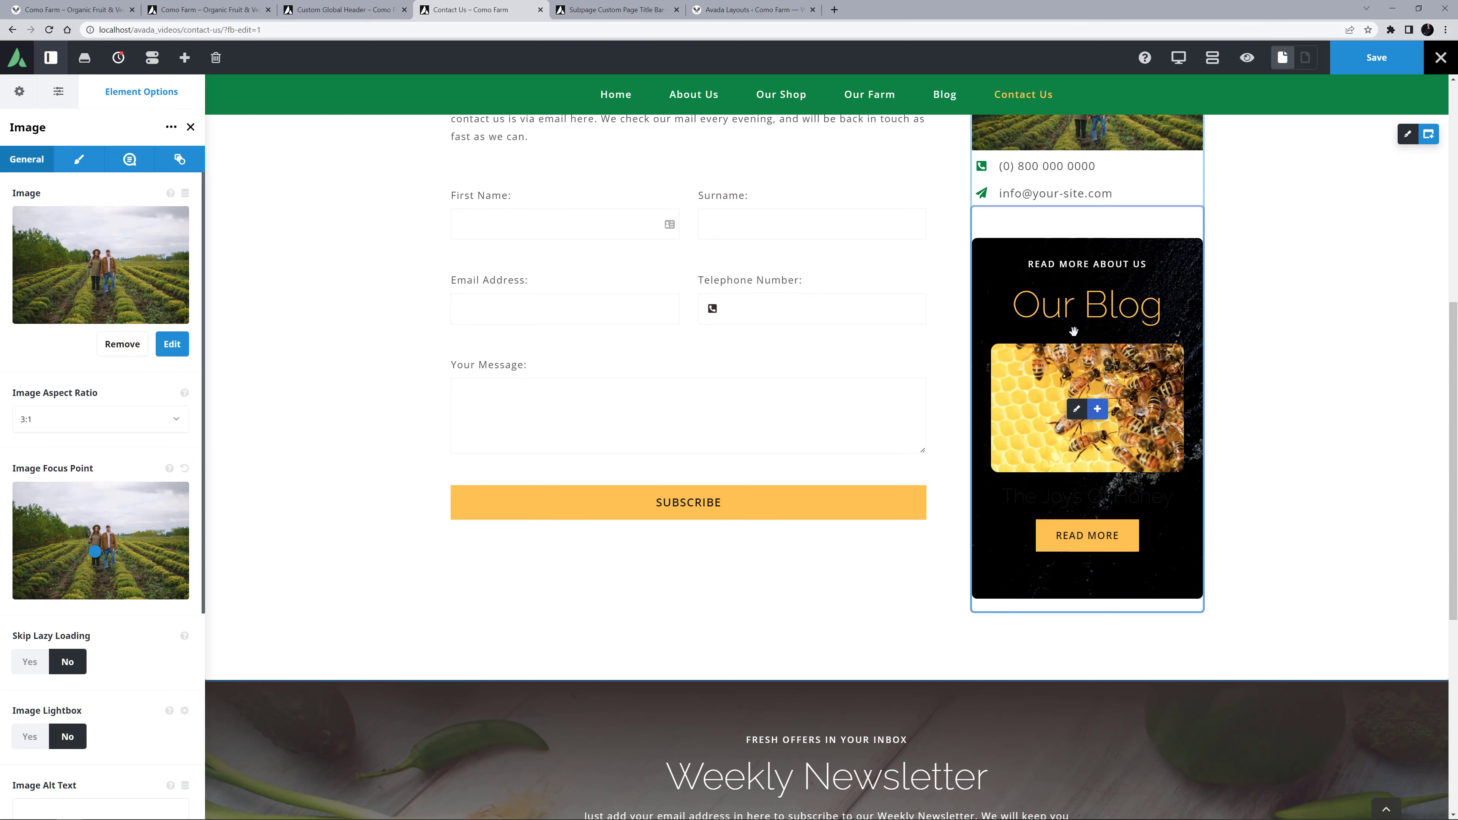
{"action": "left_click", "coordinate": [1077, 411]}
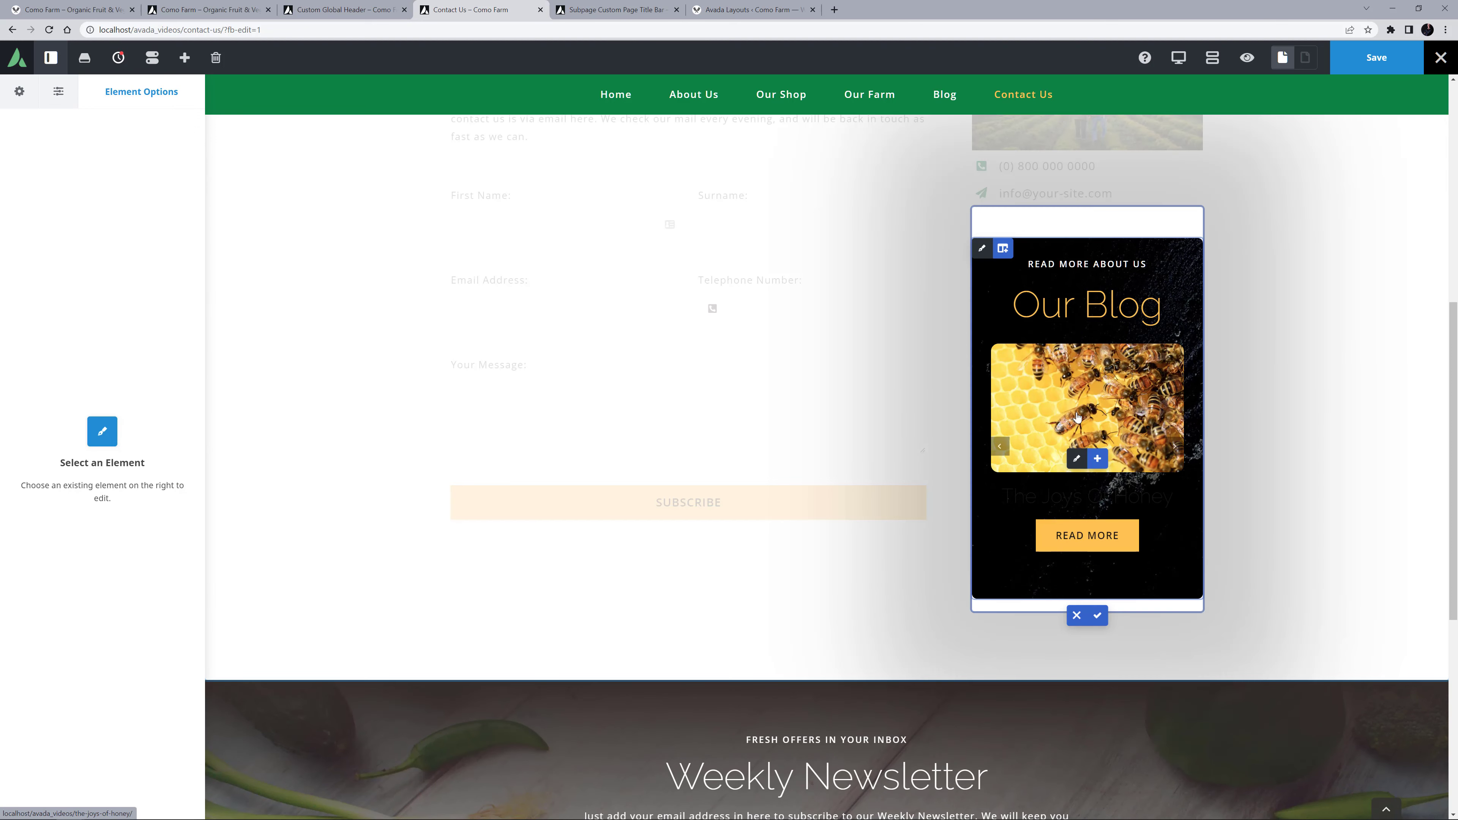
{"action": "left_click", "coordinate": [984, 250]}
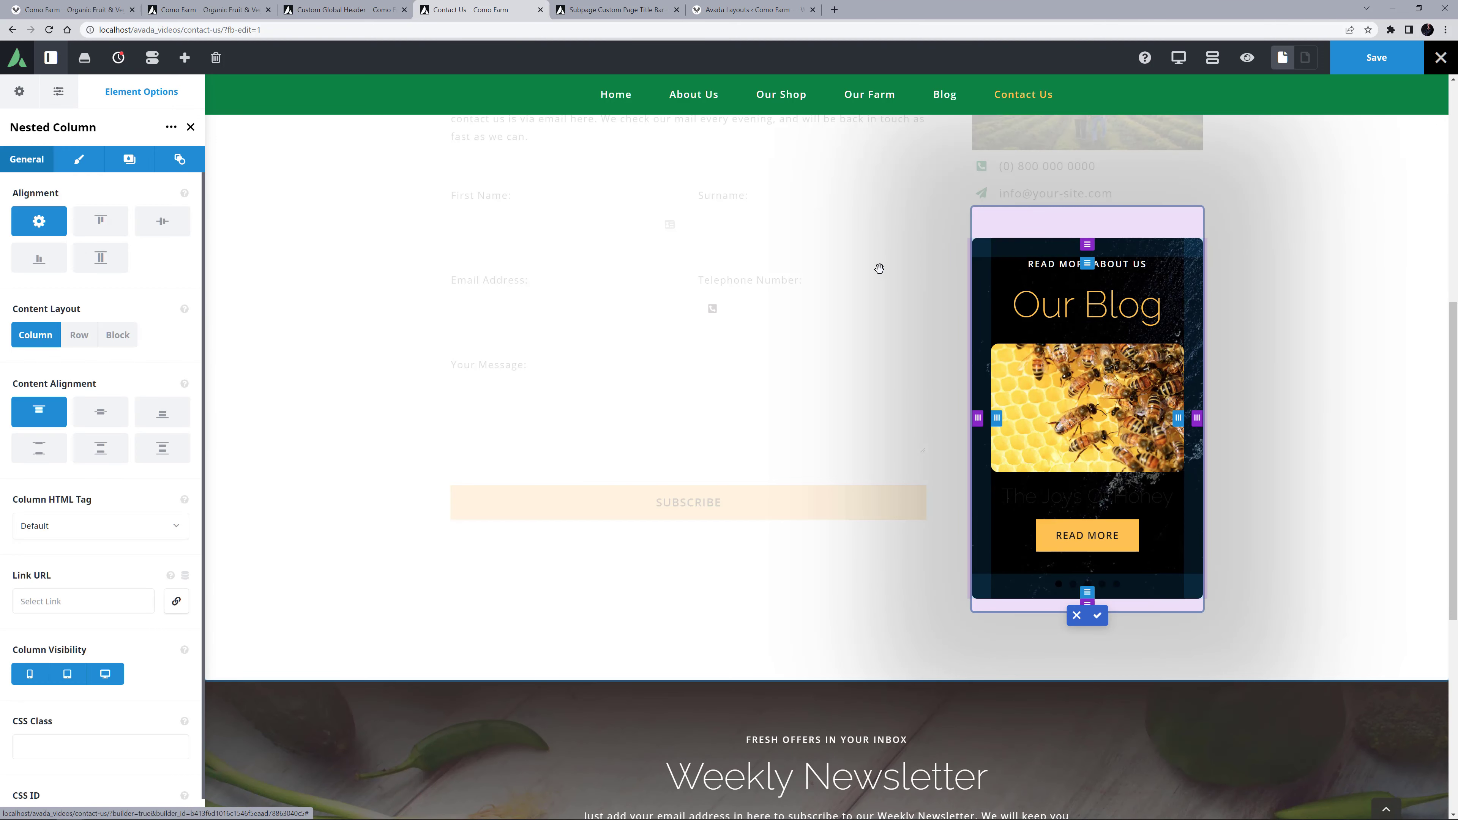
{"action": "left_click", "coordinate": [129, 160]}
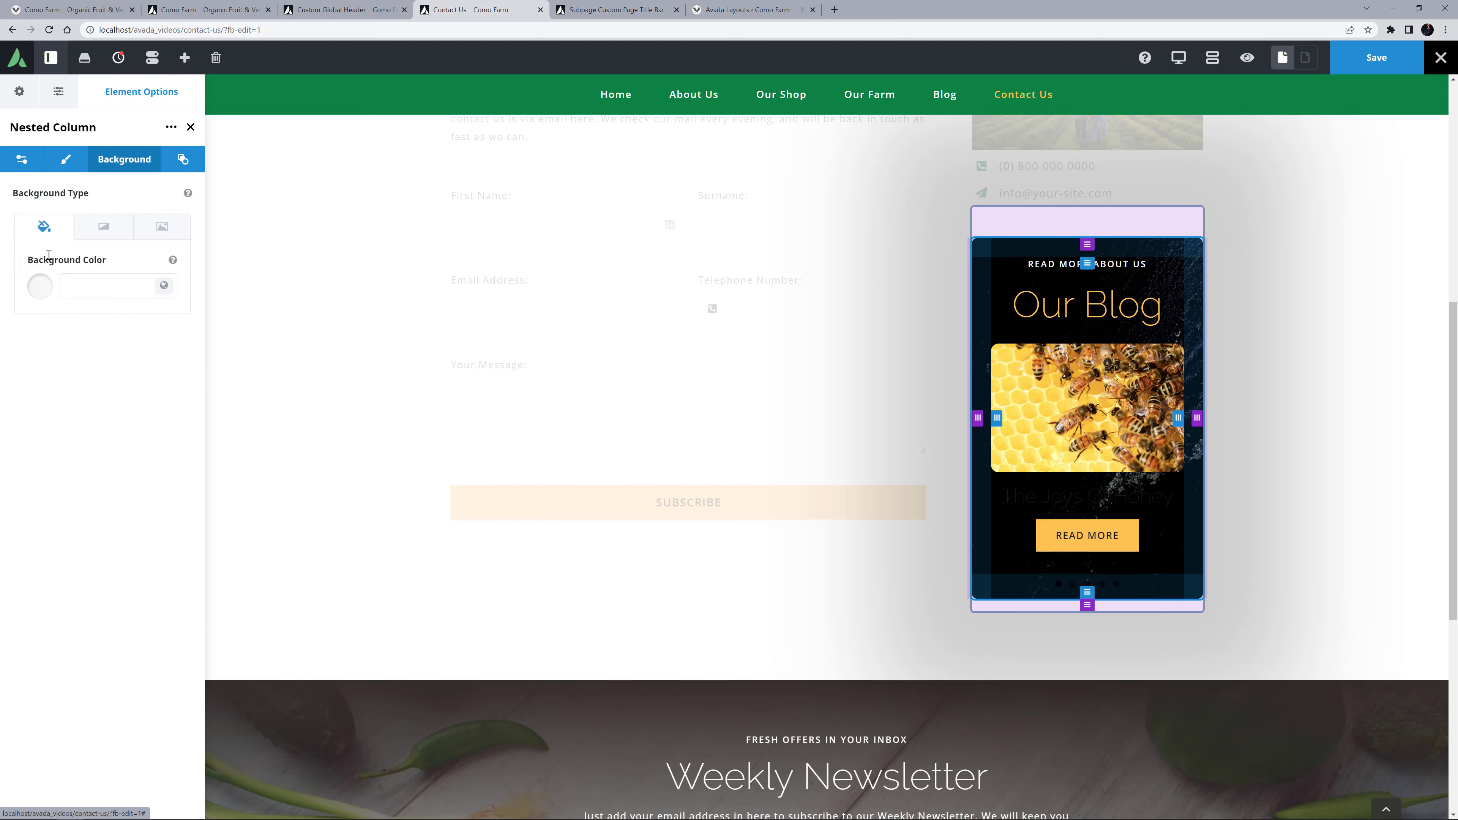
{"action": "left_click", "coordinate": [103, 236]}
{"action": "left_click", "coordinate": [160, 227]}
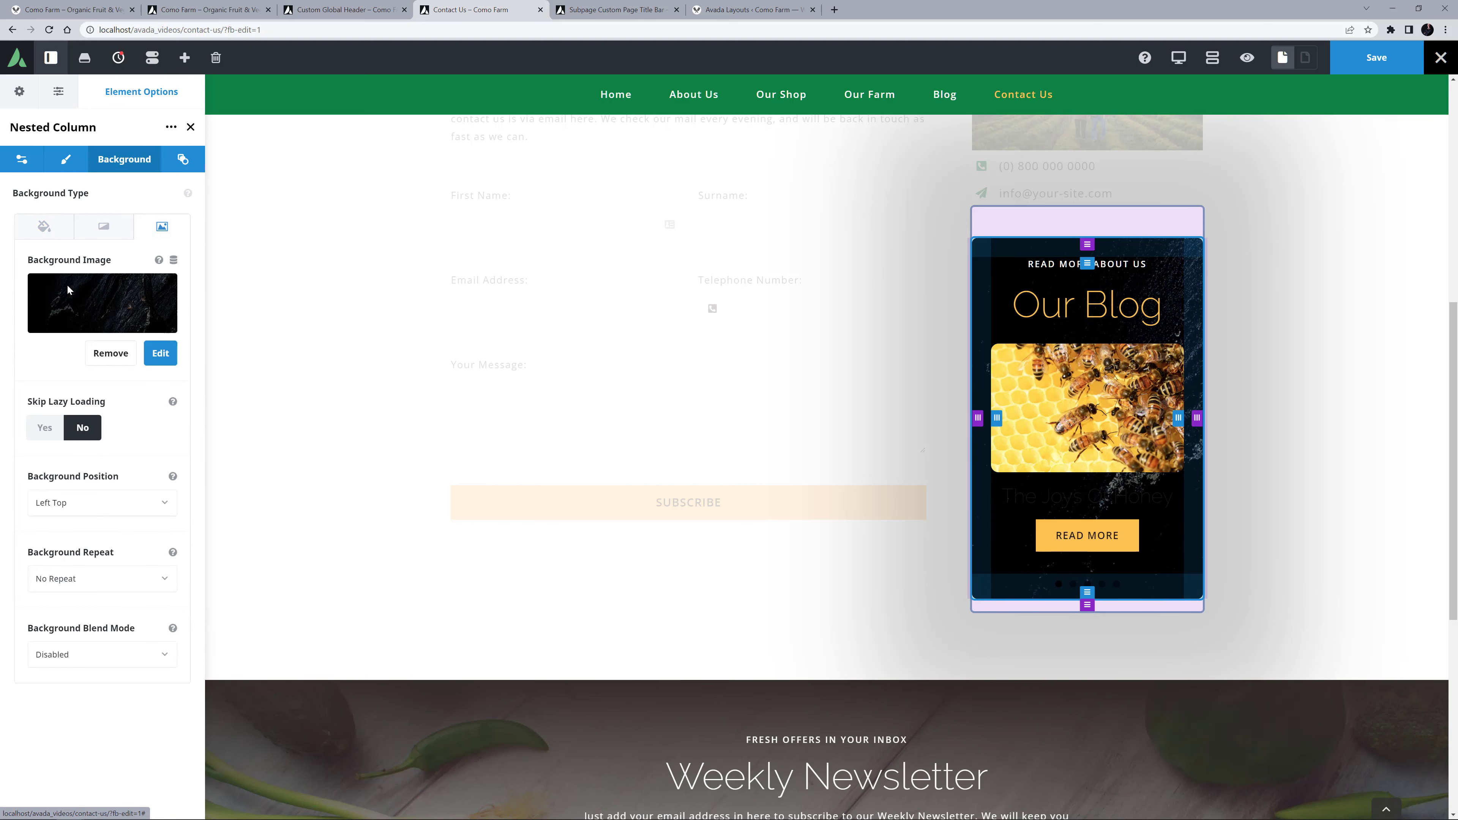
{"action": "left_click", "coordinate": [109, 356]}
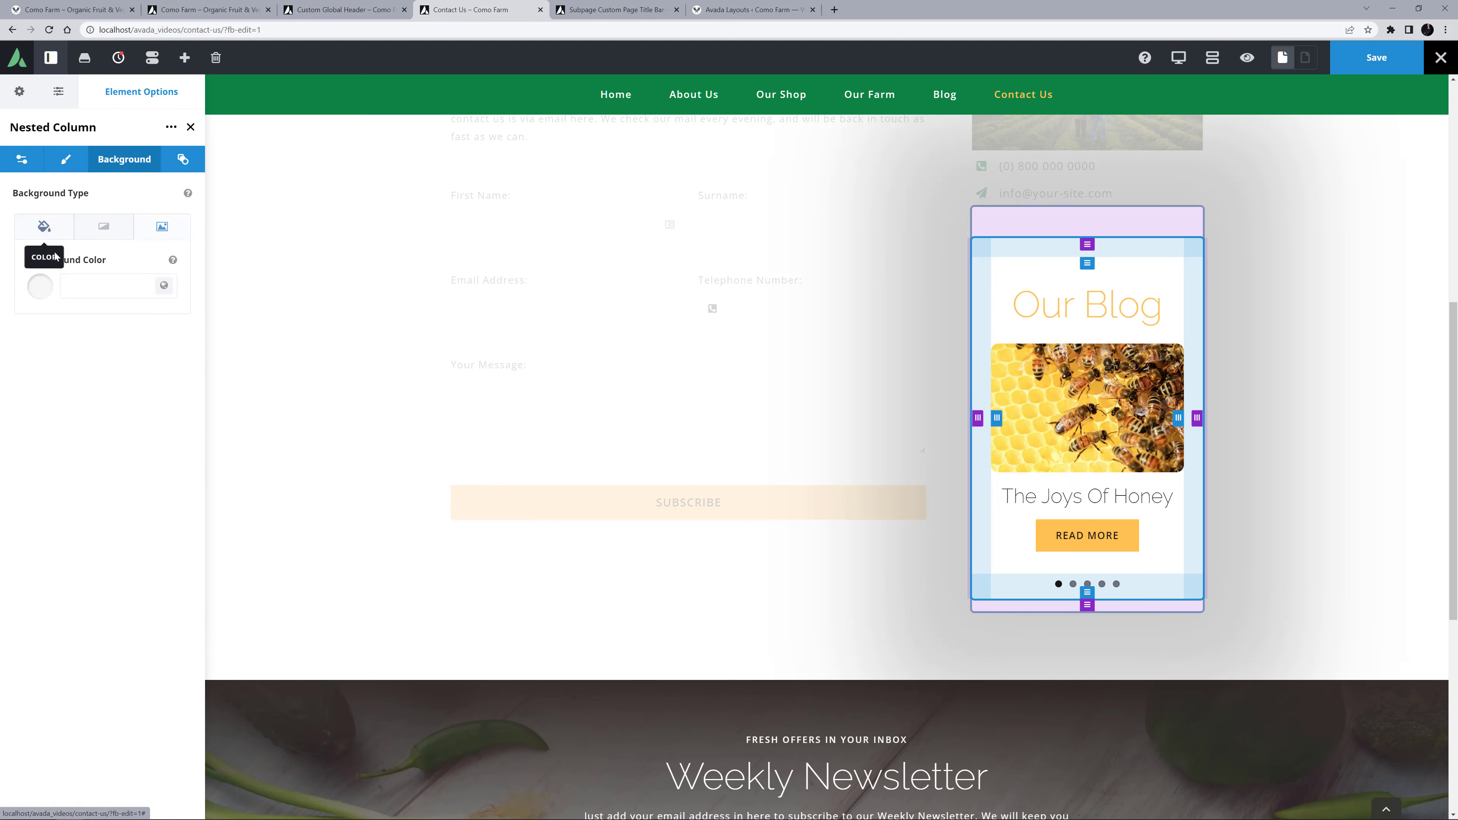
- Give the Our Blog nested column a #666666 background color, accept the nested edits and save the page
{"action": "left_click", "coordinate": [44, 227]}
{"action": "left_click", "coordinate": [77, 285]}
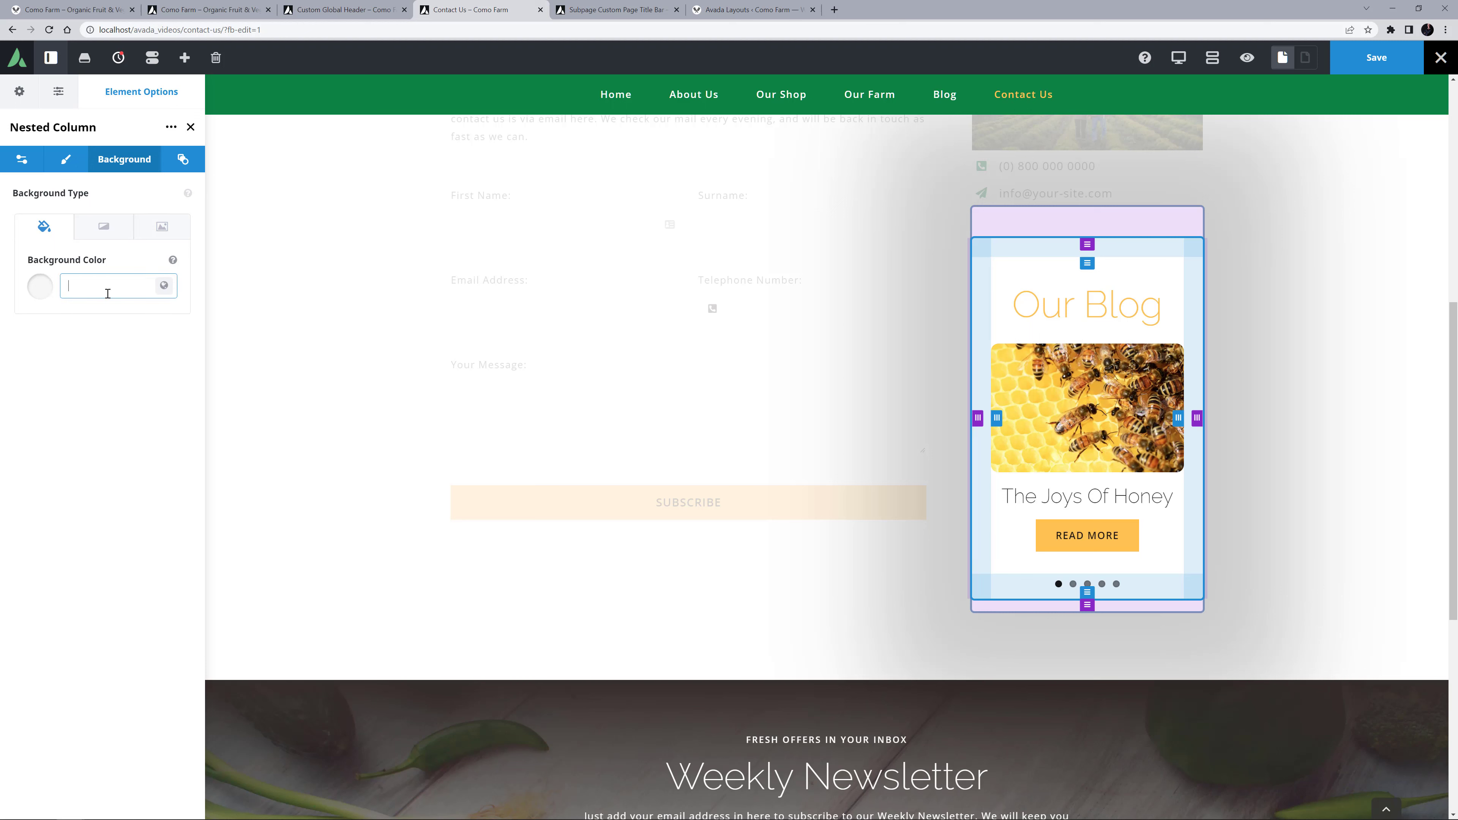
{"action": "type", "text": "#666666"}
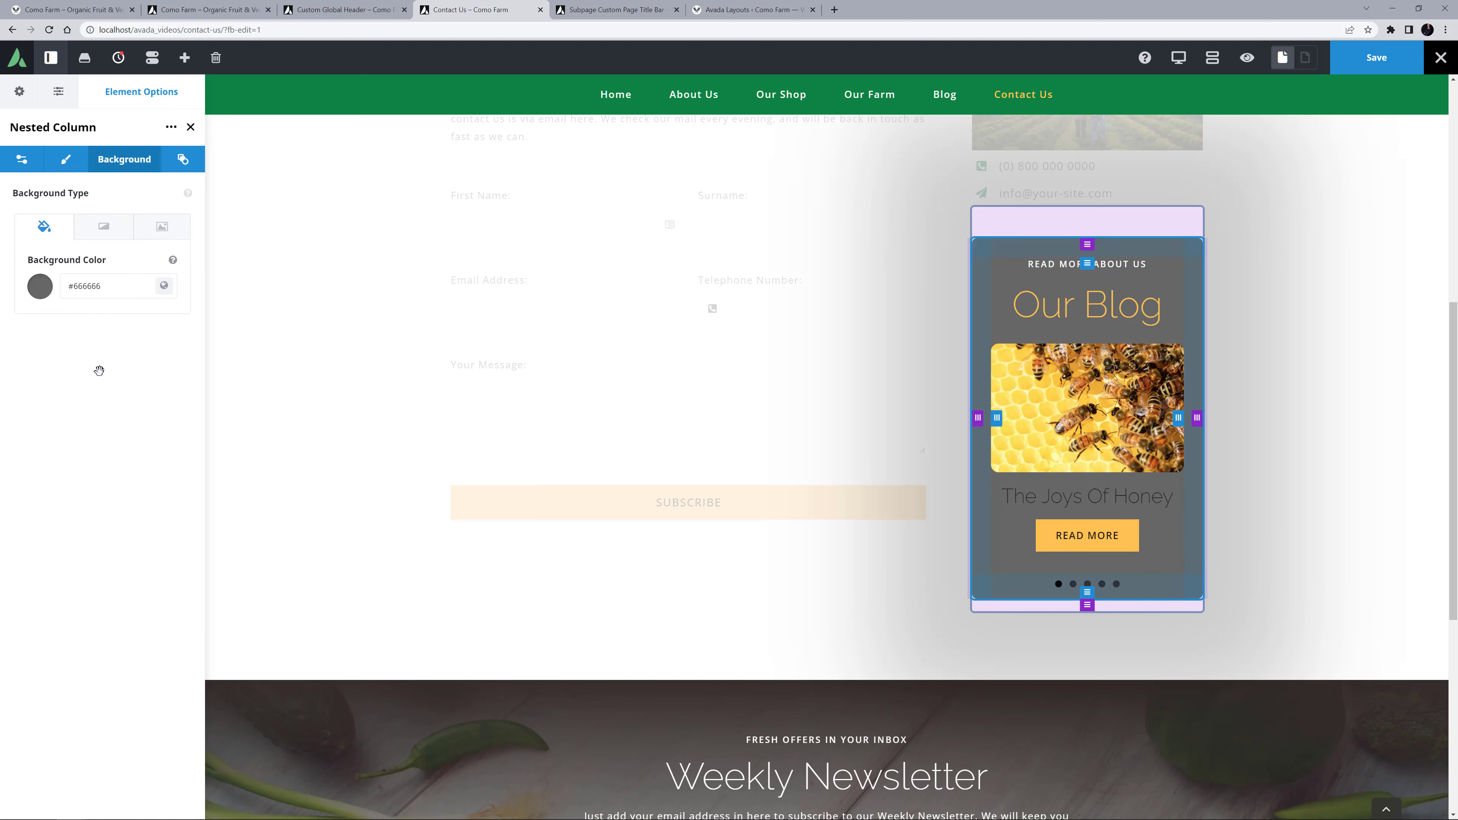
{"action": "left_click", "coordinate": [1097, 615]}
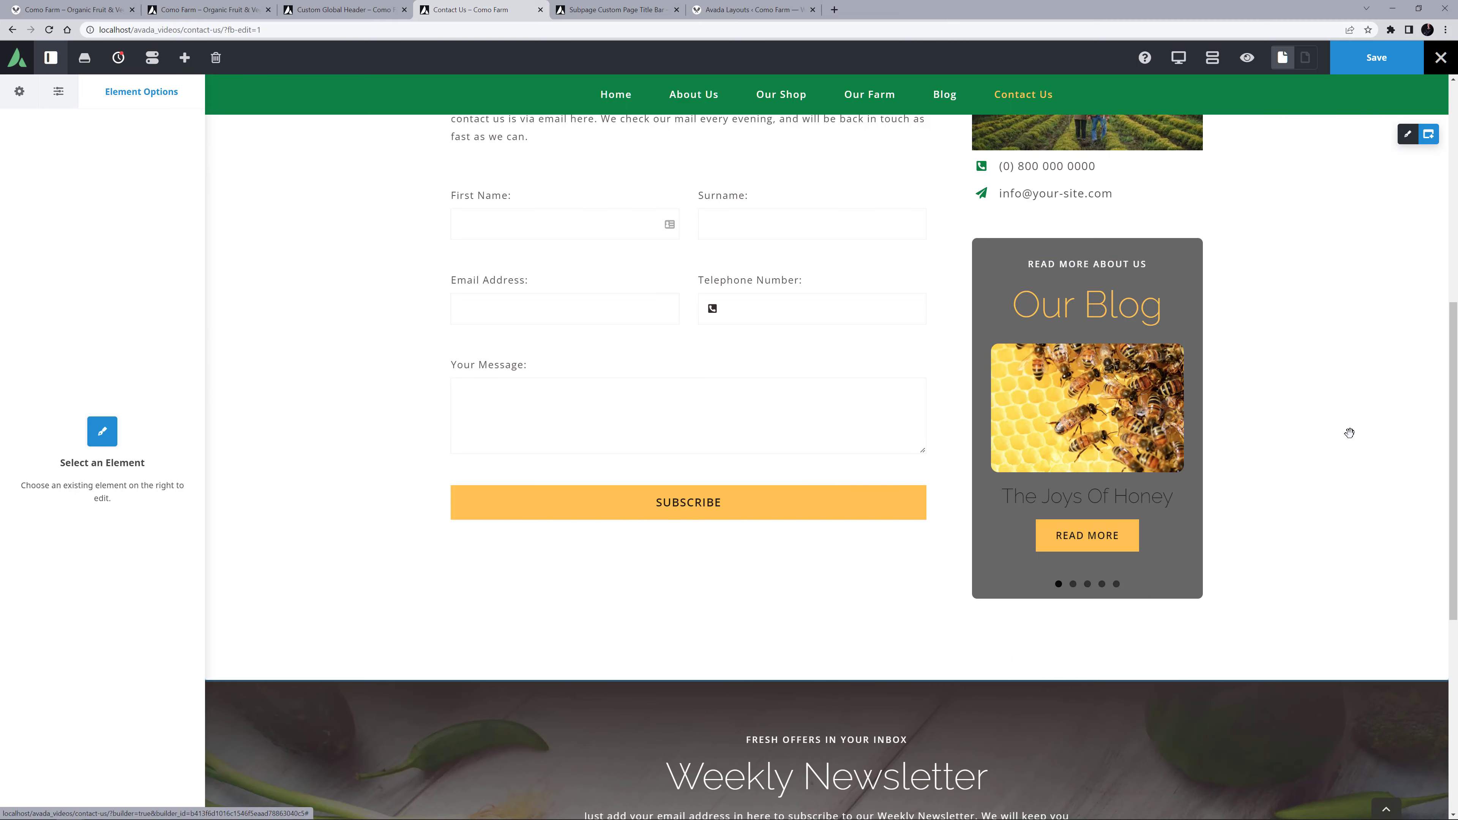
{"action": "scroll", "coordinate": [1355, 442], "scroll_direction": "up", "scroll_amount": 7}
{"action": "scroll", "coordinate": [1361, 434], "scroll_direction": "up", "scroll_amount": 2}
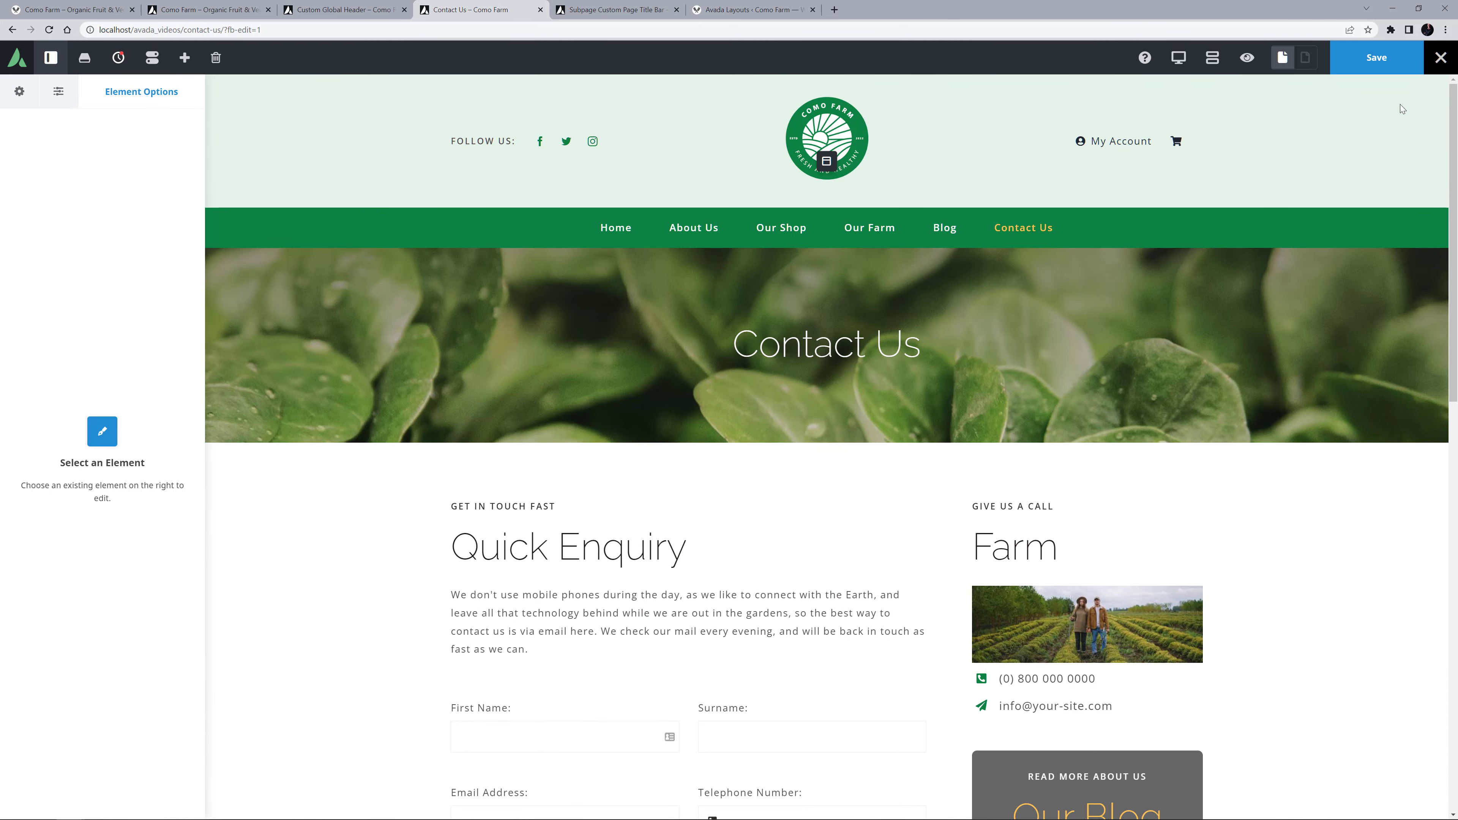
{"action": "left_click", "coordinate": [1372, 68]}
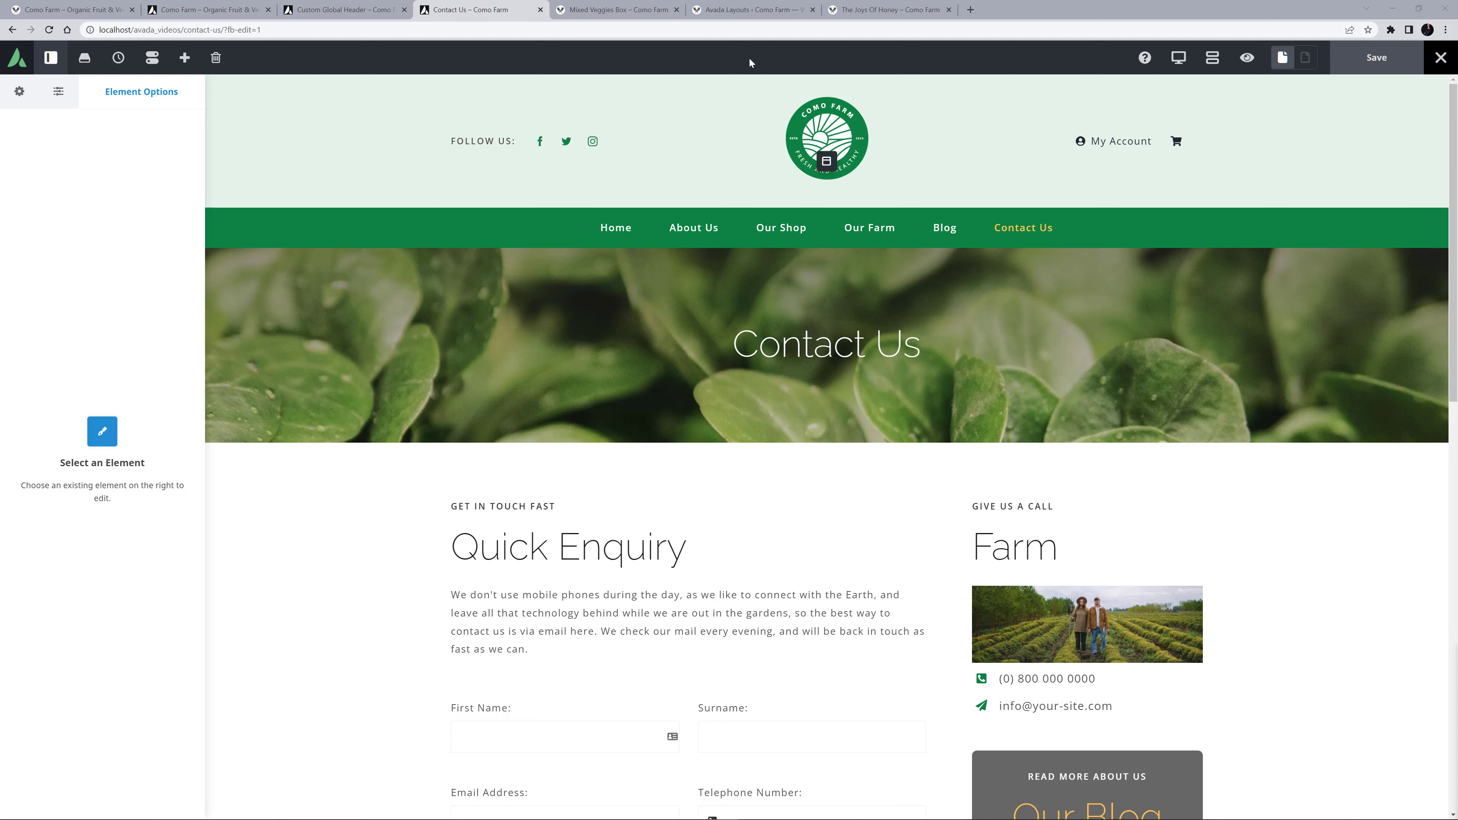
- Review the site's layouts on the Avada Layouts page and examine The Joys Of Honey post from its title to the newsletter section
{"action": "left_click", "coordinate": [747, 11]}
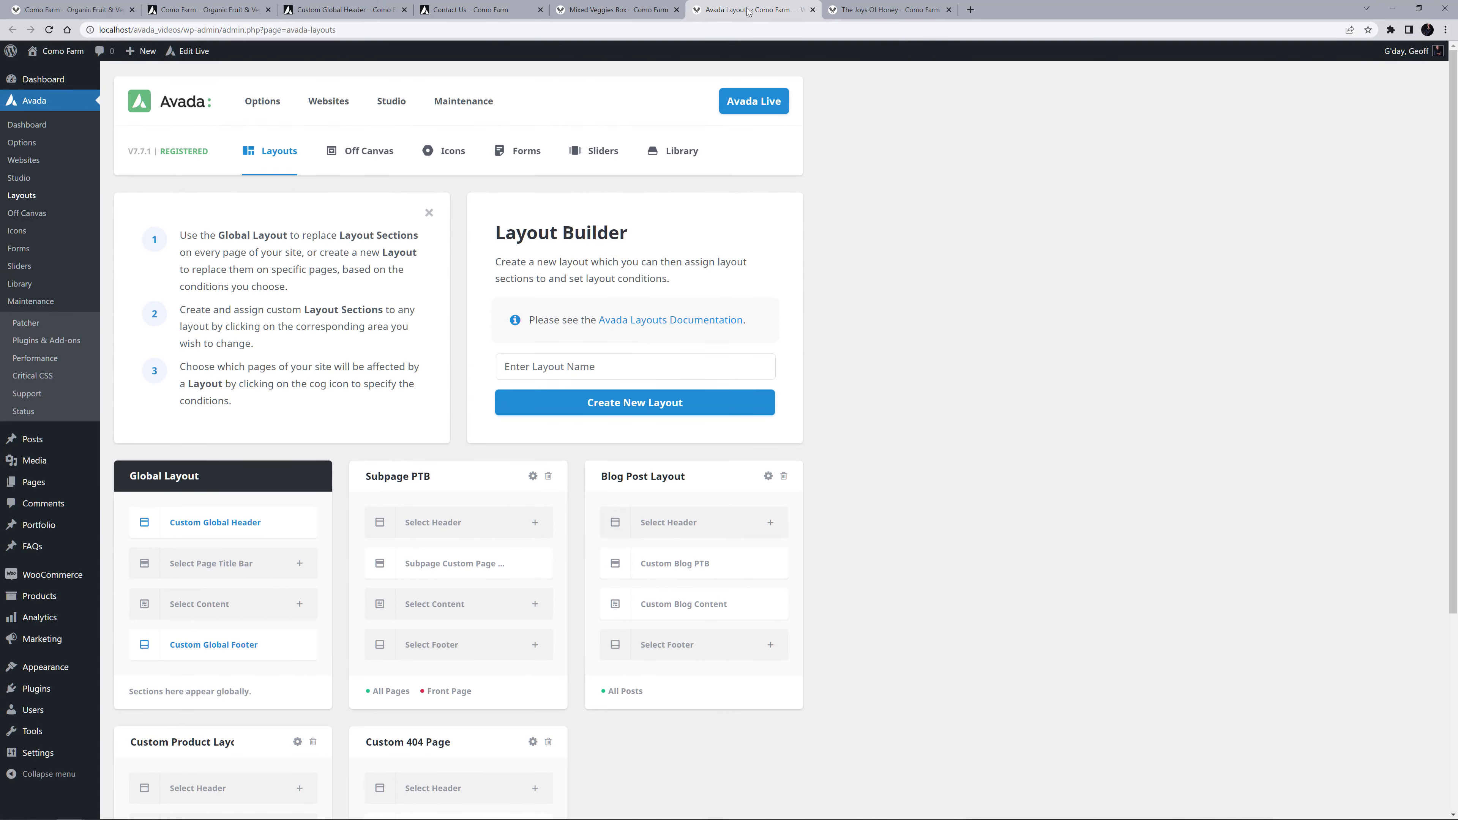
{"action": "left_click", "coordinate": [877, 9]}
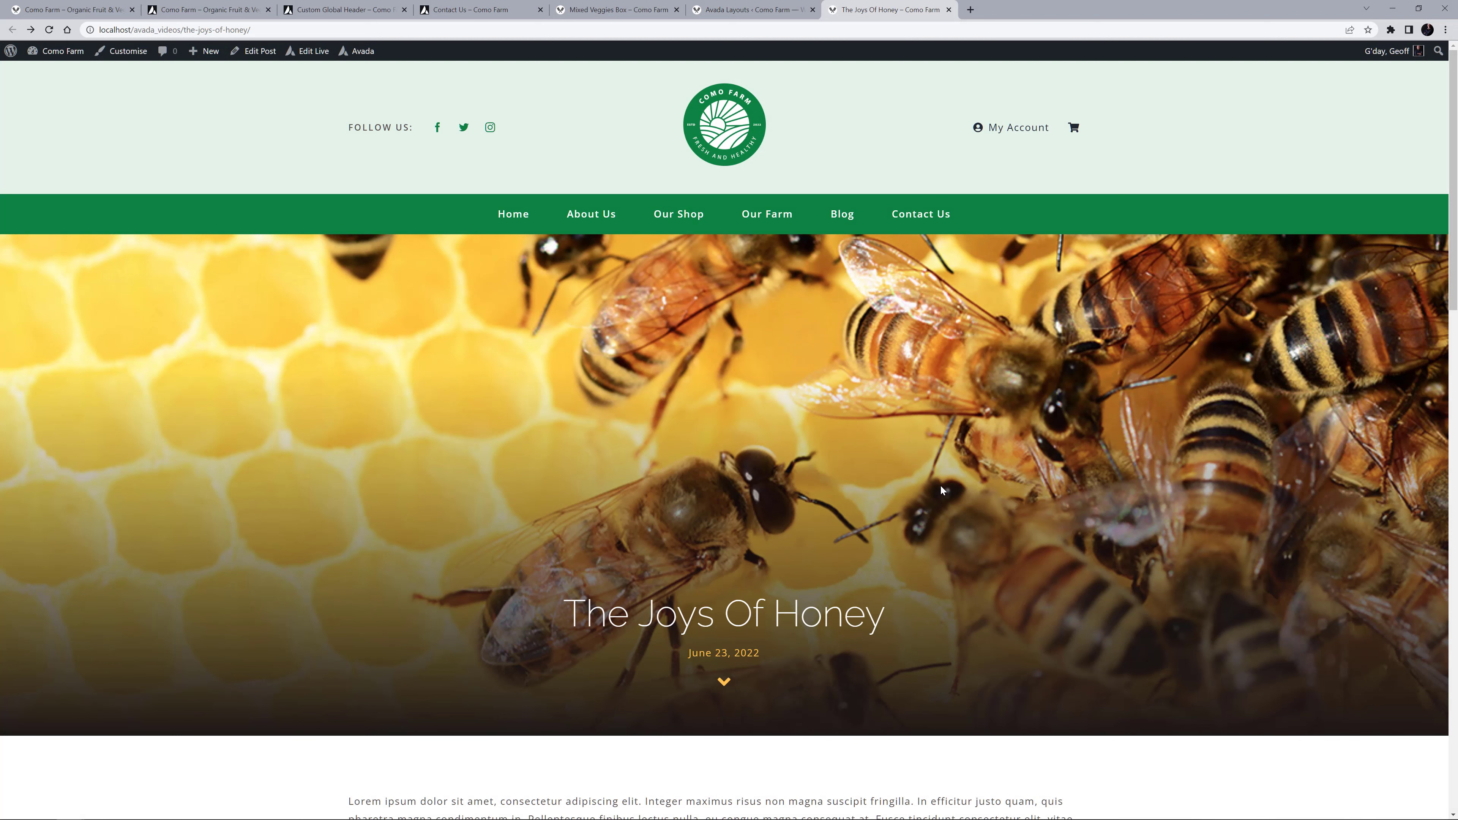
{"action": "scroll", "coordinate": [940, 490], "scroll_direction": "down", "scroll_amount": 7}
{"action": "scroll", "coordinate": [937, 492], "scroll_direction": "down", "scroll_amount": 2}
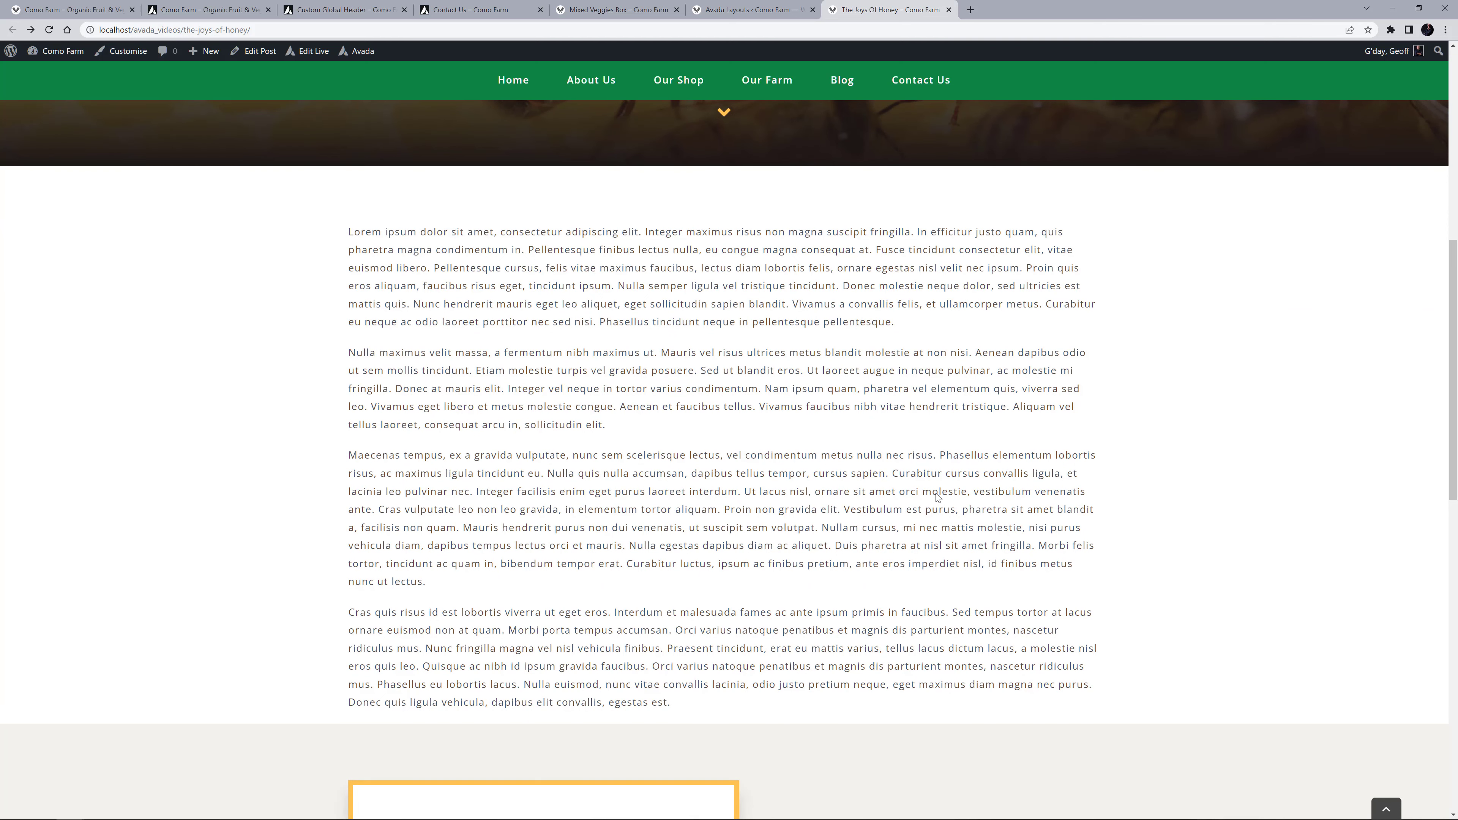
{"action": "scroll", "coordinate": [937, 497], "scroll_direction": "down", "scroll_amount": 6}
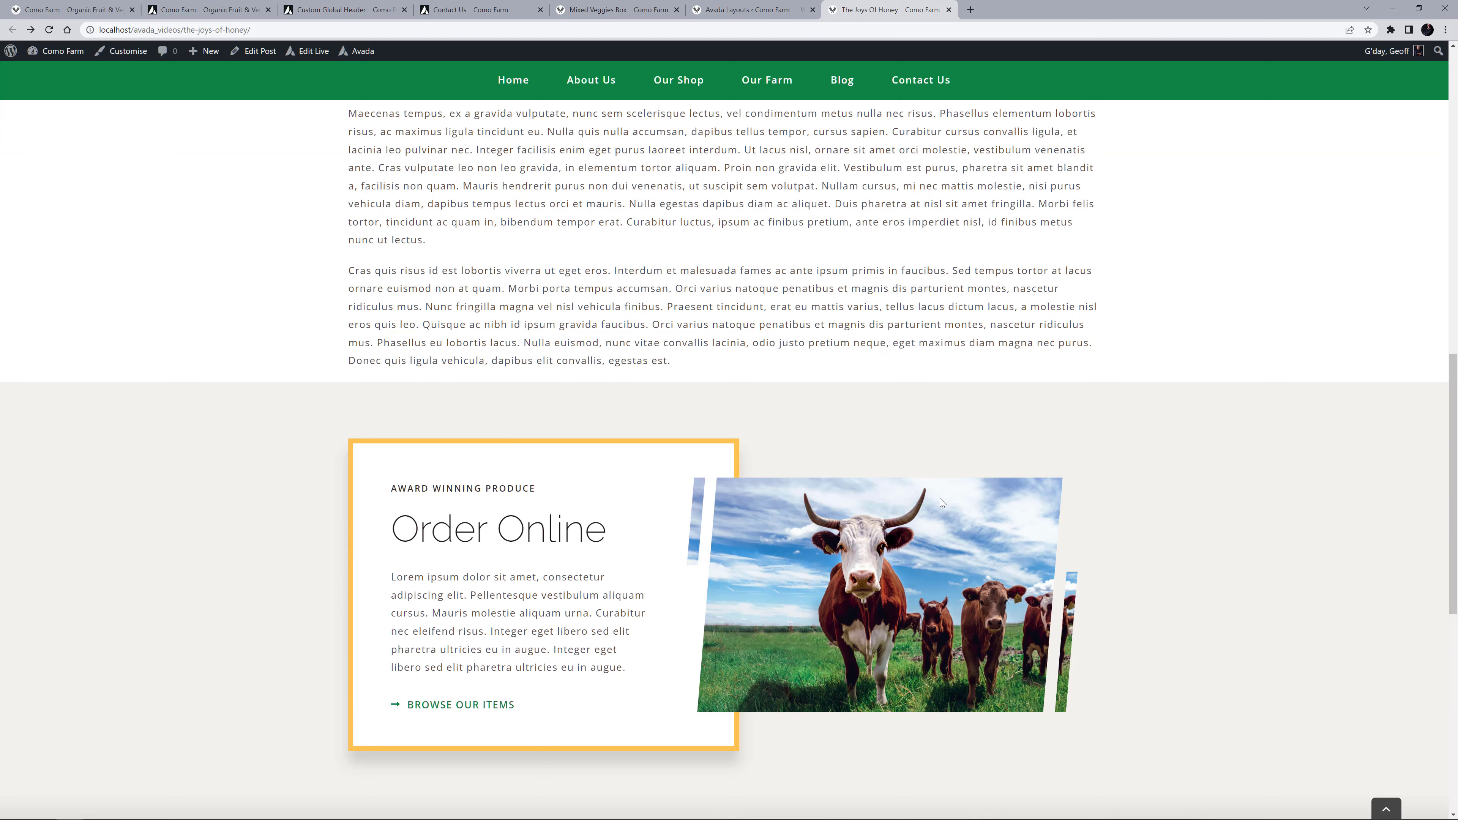
{"action": "scroll", "coordinate": [940, 500], "scroll_direction": "down", "scroll_amount": 10}
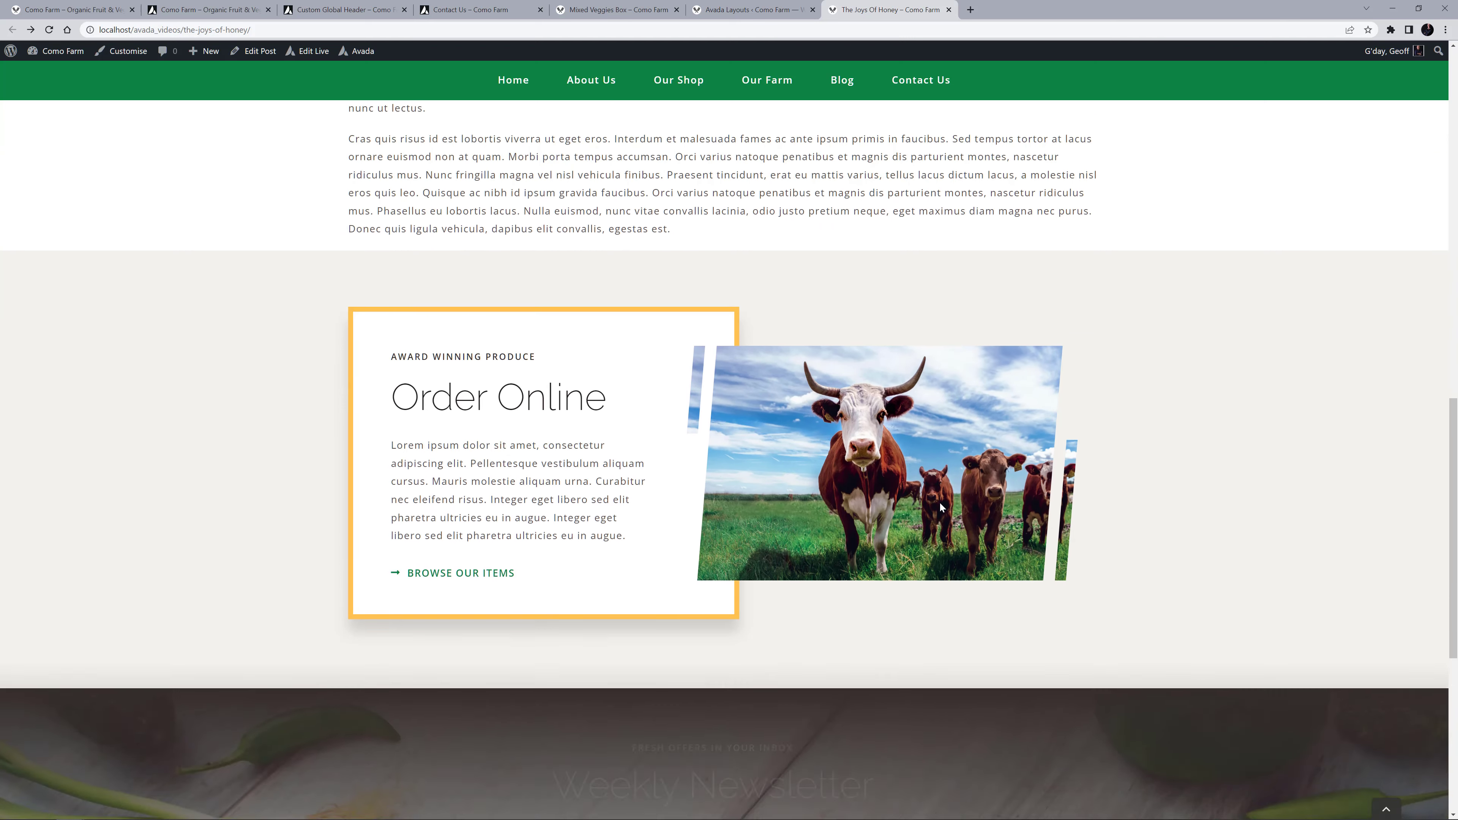
{"action": "scroll", "coordinate": [940, 504], "scroll_direction": "up", "scroll_amount": 12}
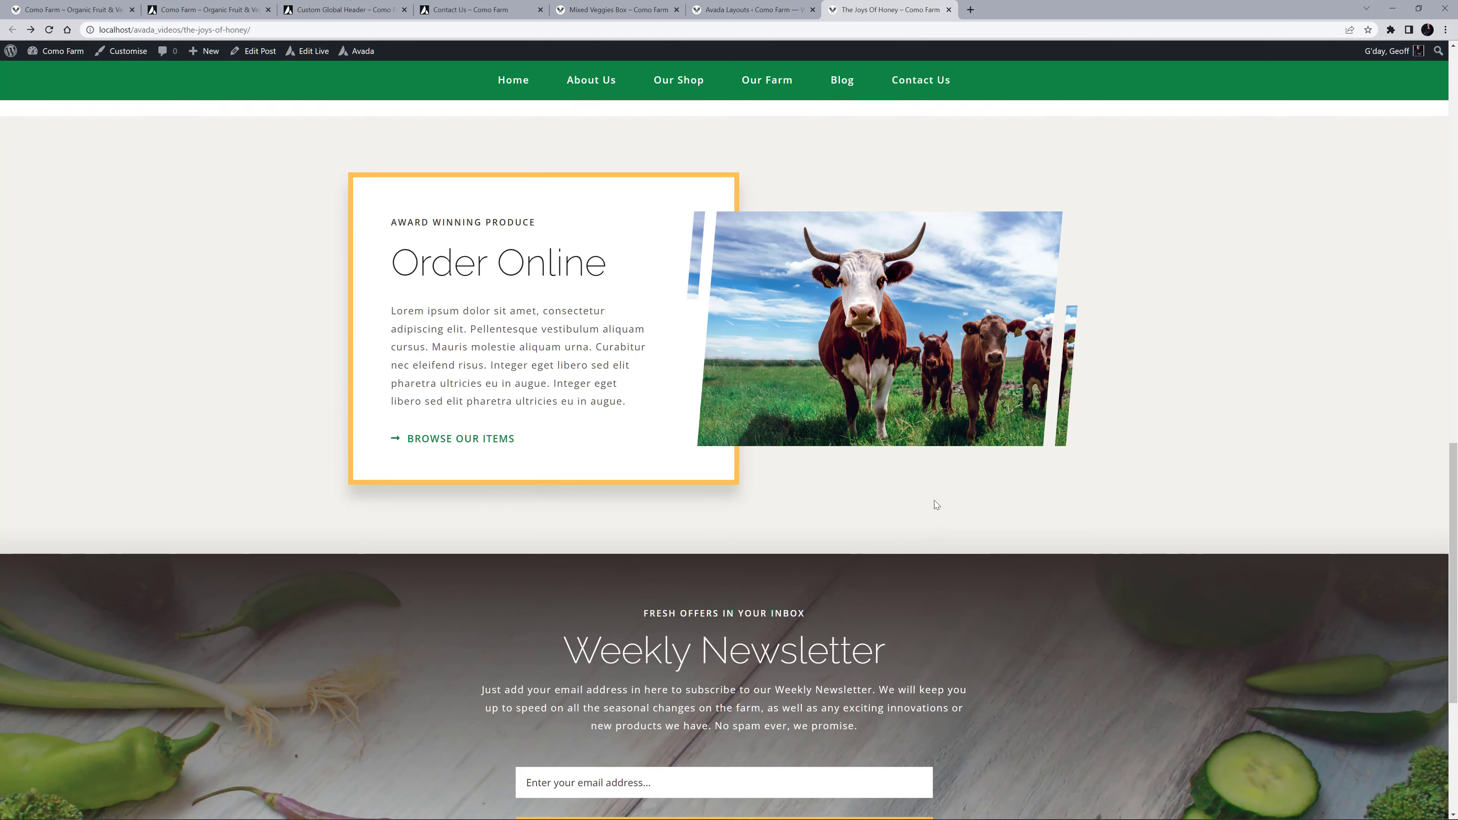
{"action": "scroll", "coordinate": [931, 499], "scroll_direction": "up", "scroll_amount": 3}
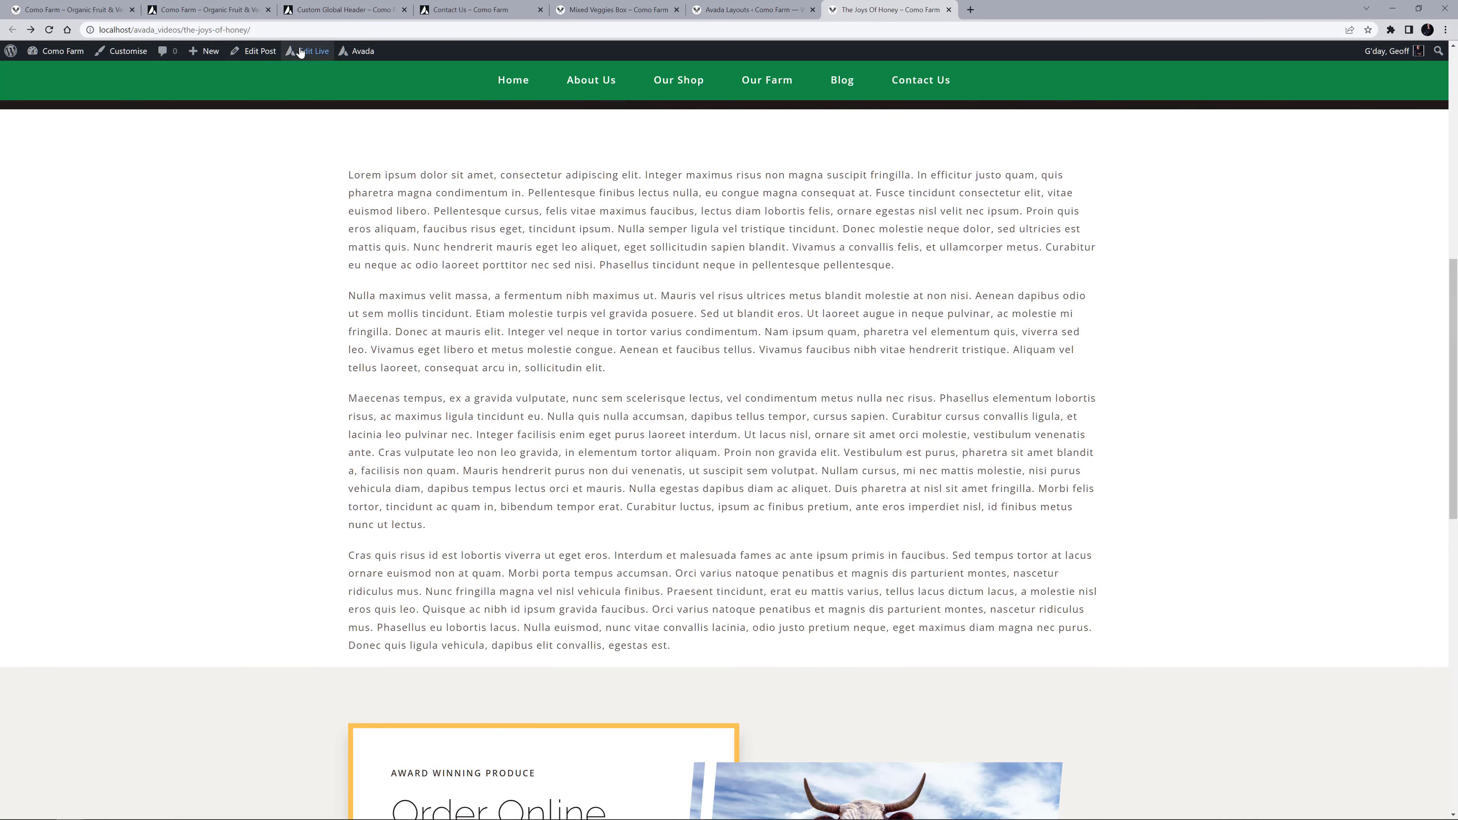
- Open the Custom Blog Content layout section from The Joys Of Honey post in the live editor and show its Content element's options
{"action": "mouse_move", "coordinate": [311, 53]}
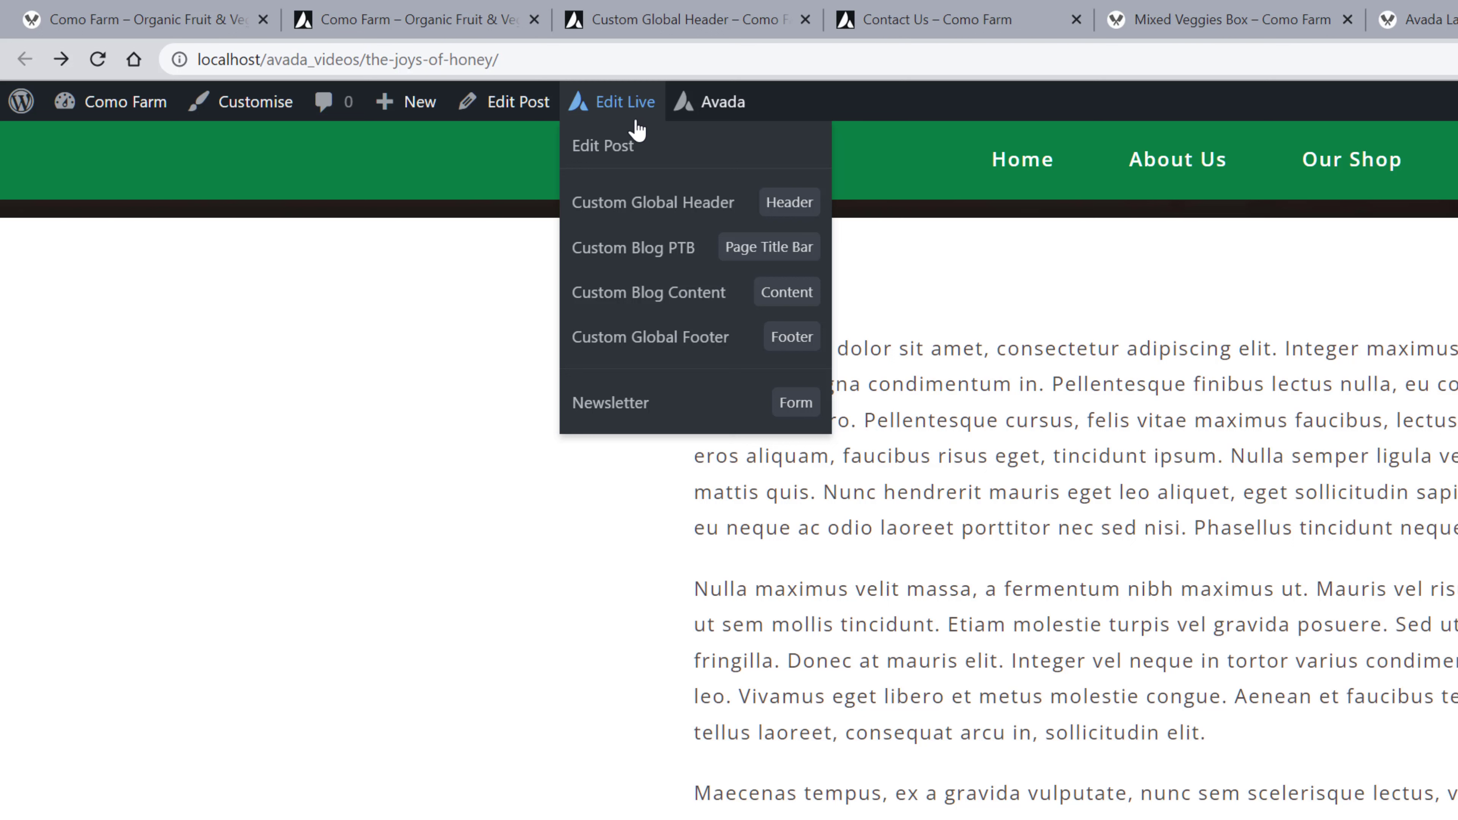
{"action": "mouse_move", "coordinate": [642, 301]}
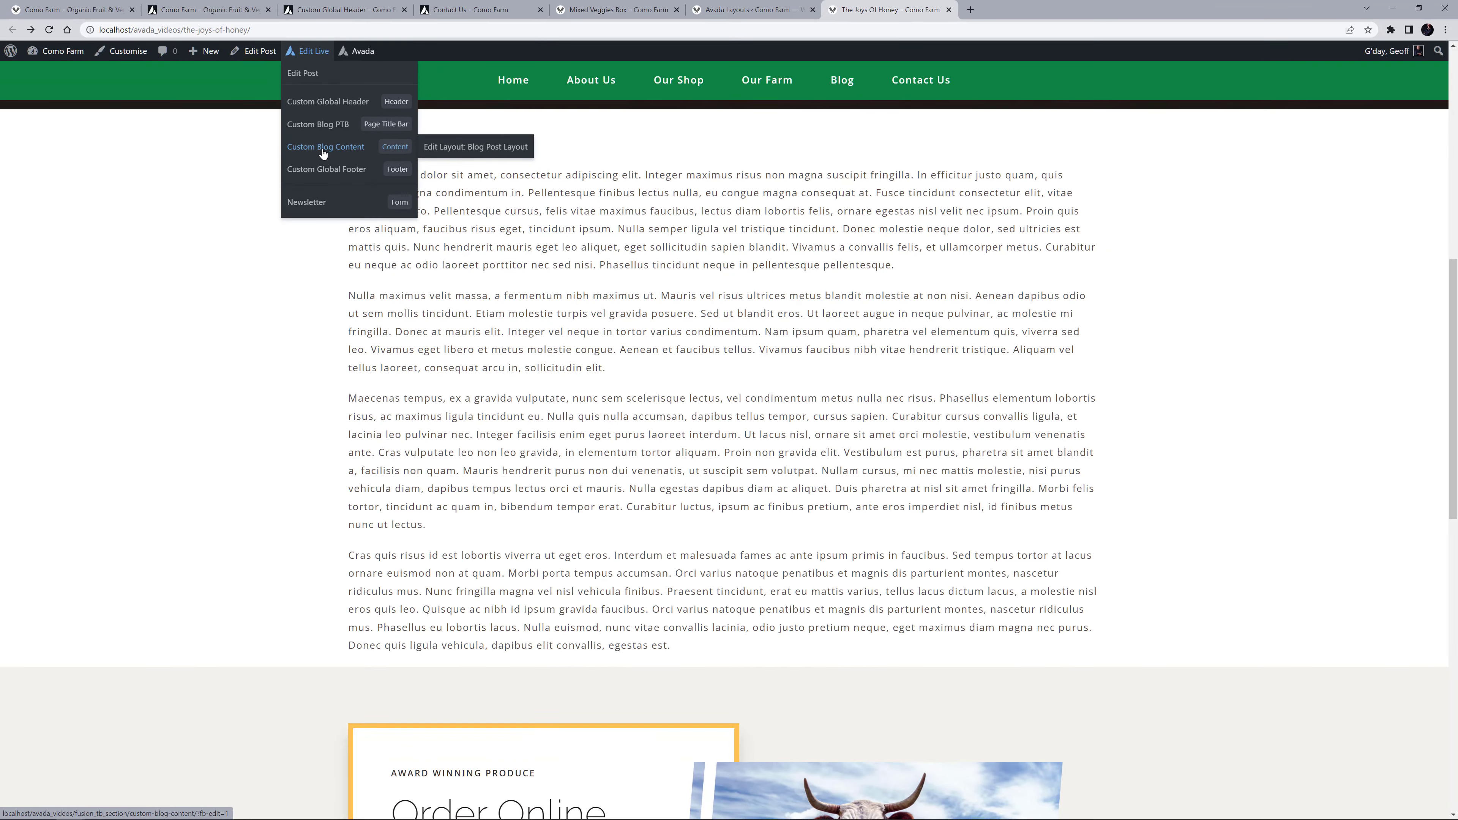
{"action": "left_click", "coordinate": [618, 287]}
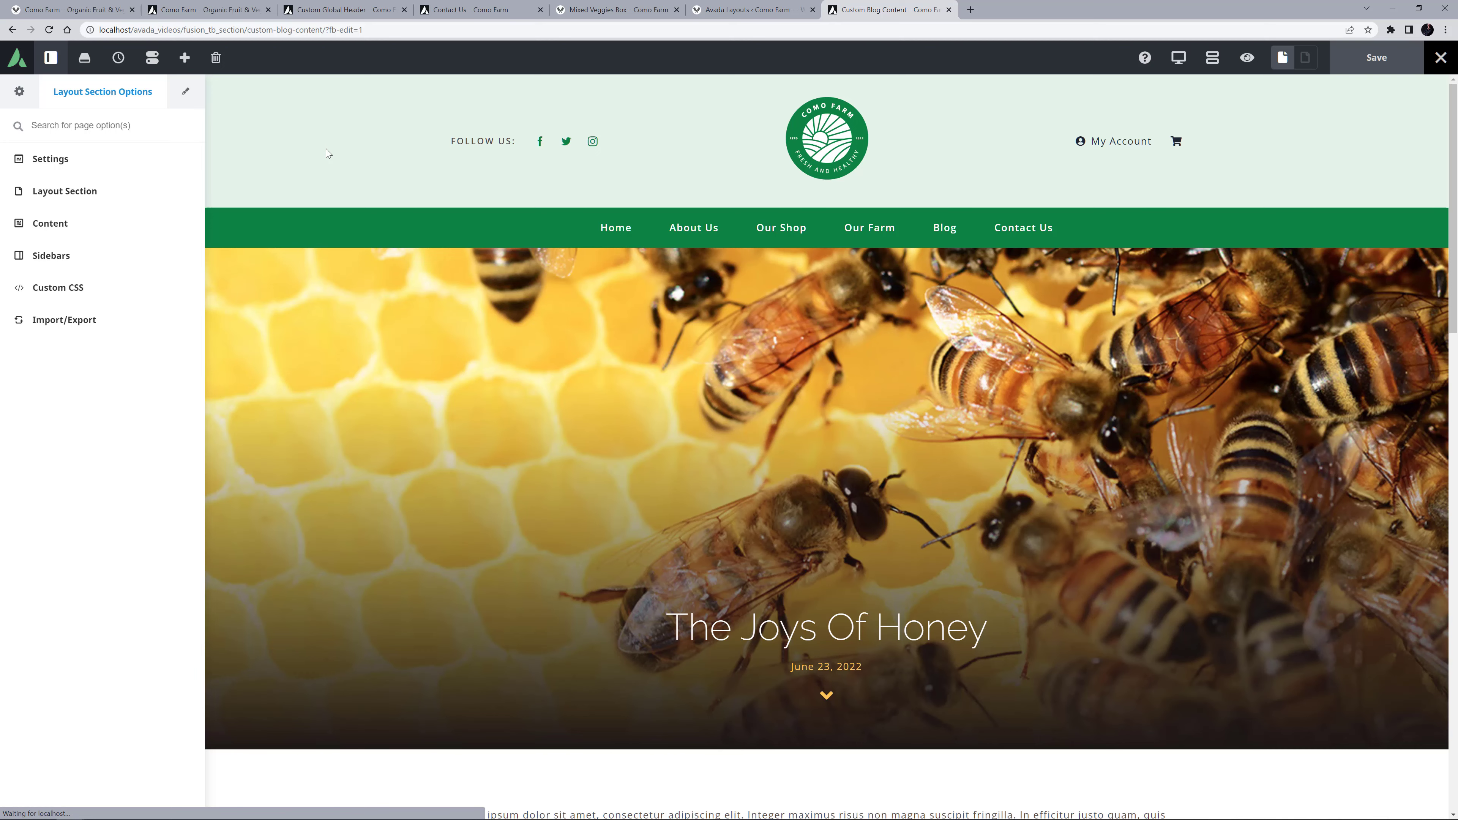
{"action": "scroll", "coordinate": [330, 173], "scroll_direction": "down", "scroll_amount": 5}
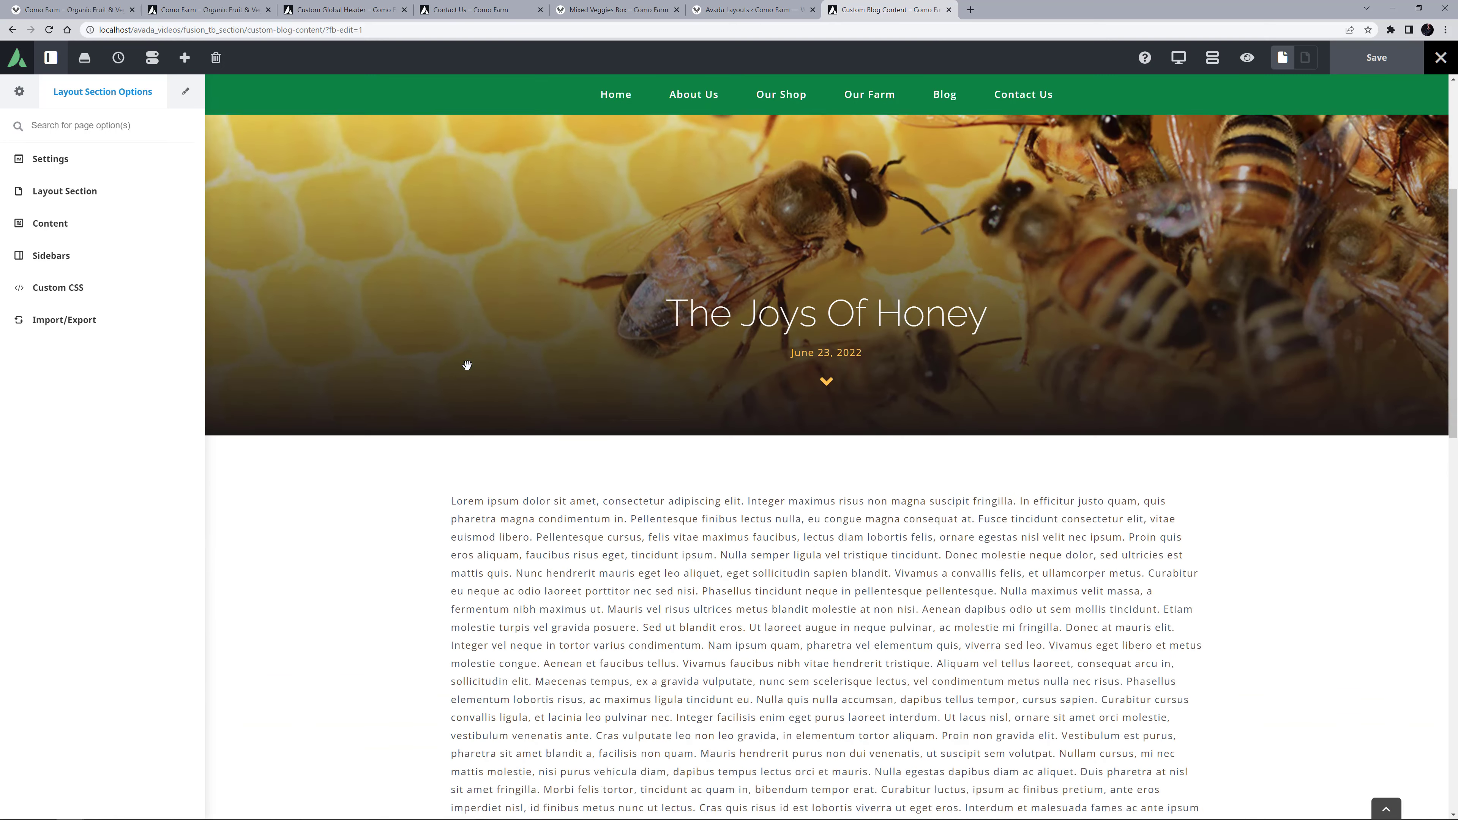
{"action": "scroll", "coordinate": [467, 365], "scroll_direction": "down", "scroll_amount": 6}
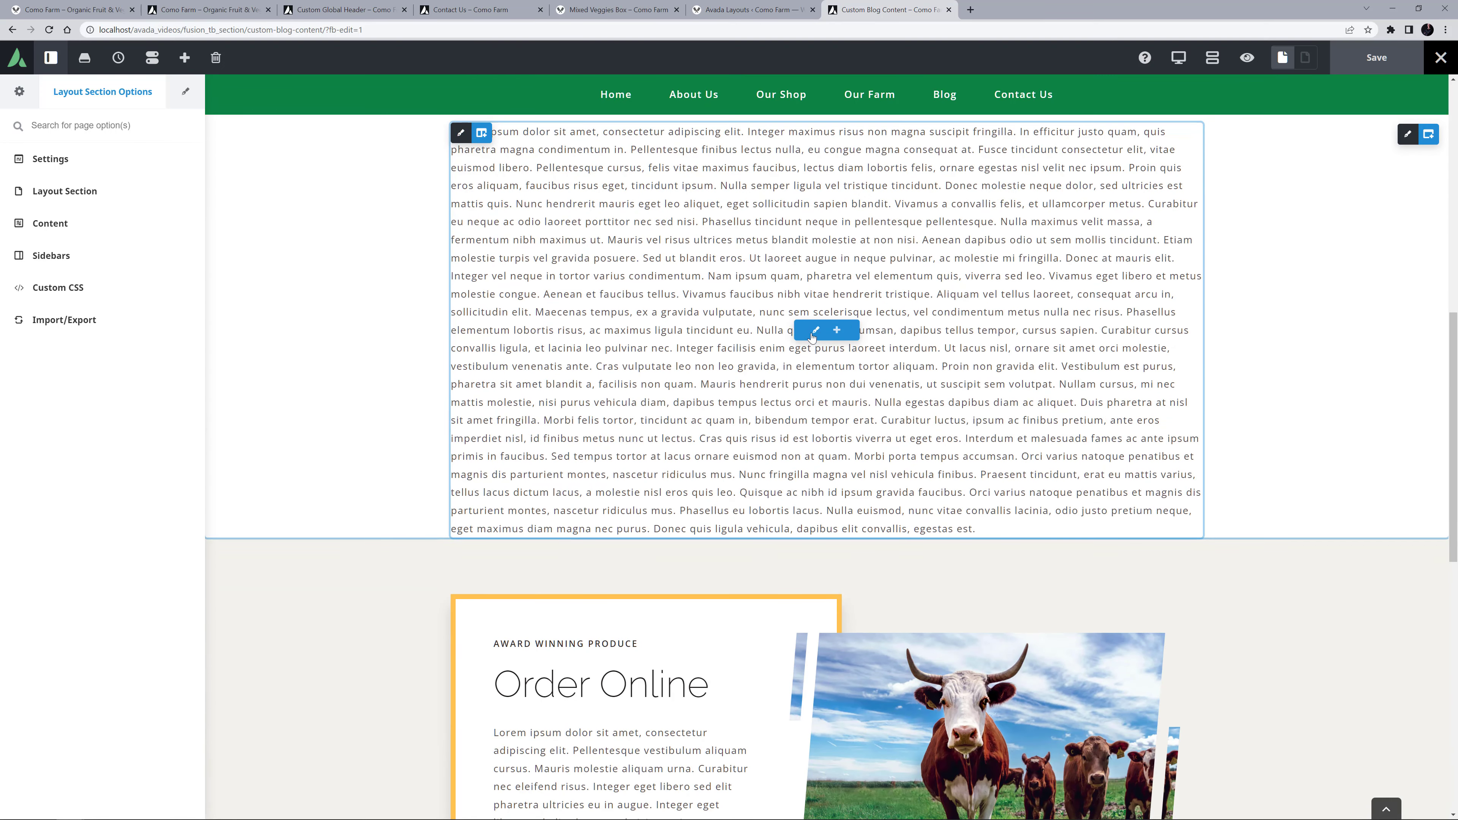
{"action": "left_click", "coordinate": [817, 333]}
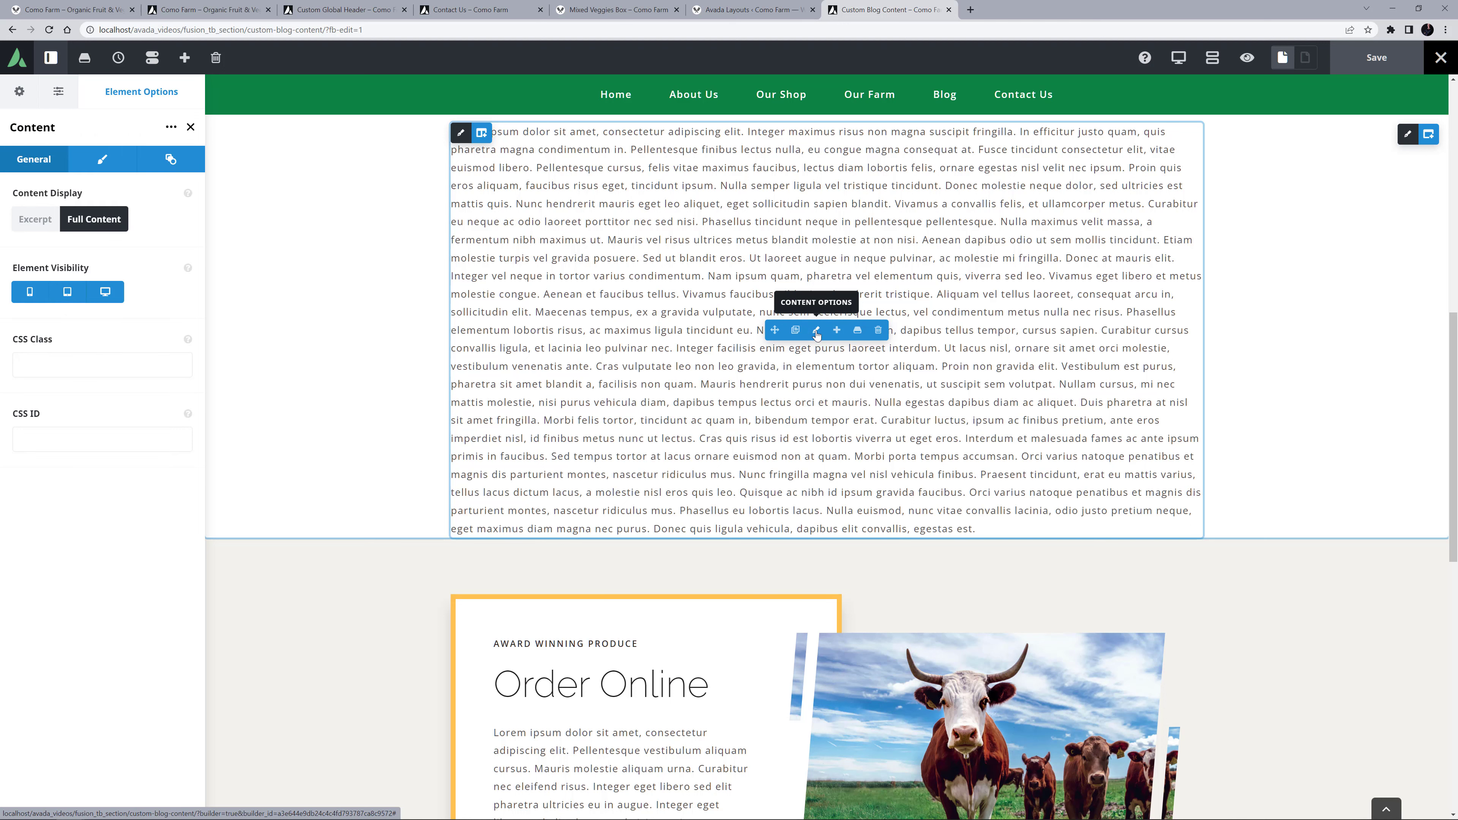
- Copy the home page's Order Online container and paste it before the existing Order Online container in Custom Blog Content
{"action": "scroll", "coordinate": [597, 403], "scroll_direction": "down", "scroll_amount": 5}
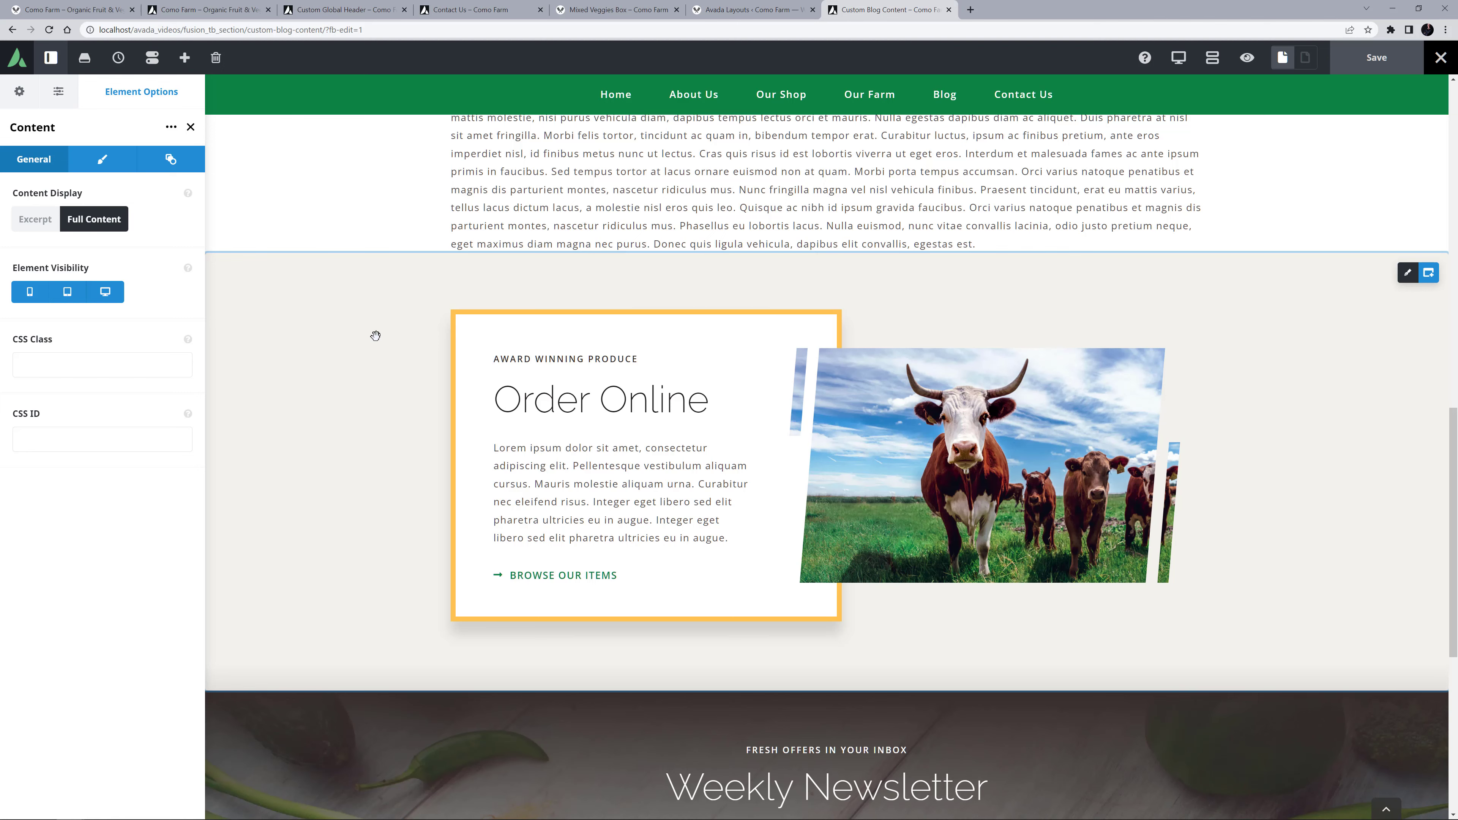
{"action": "left_click", "coordinate": [195, 10]}
{"action": "scroll", "coordinate": [746, 353], "scroll_direction": "down", "scroll_amount": 10}
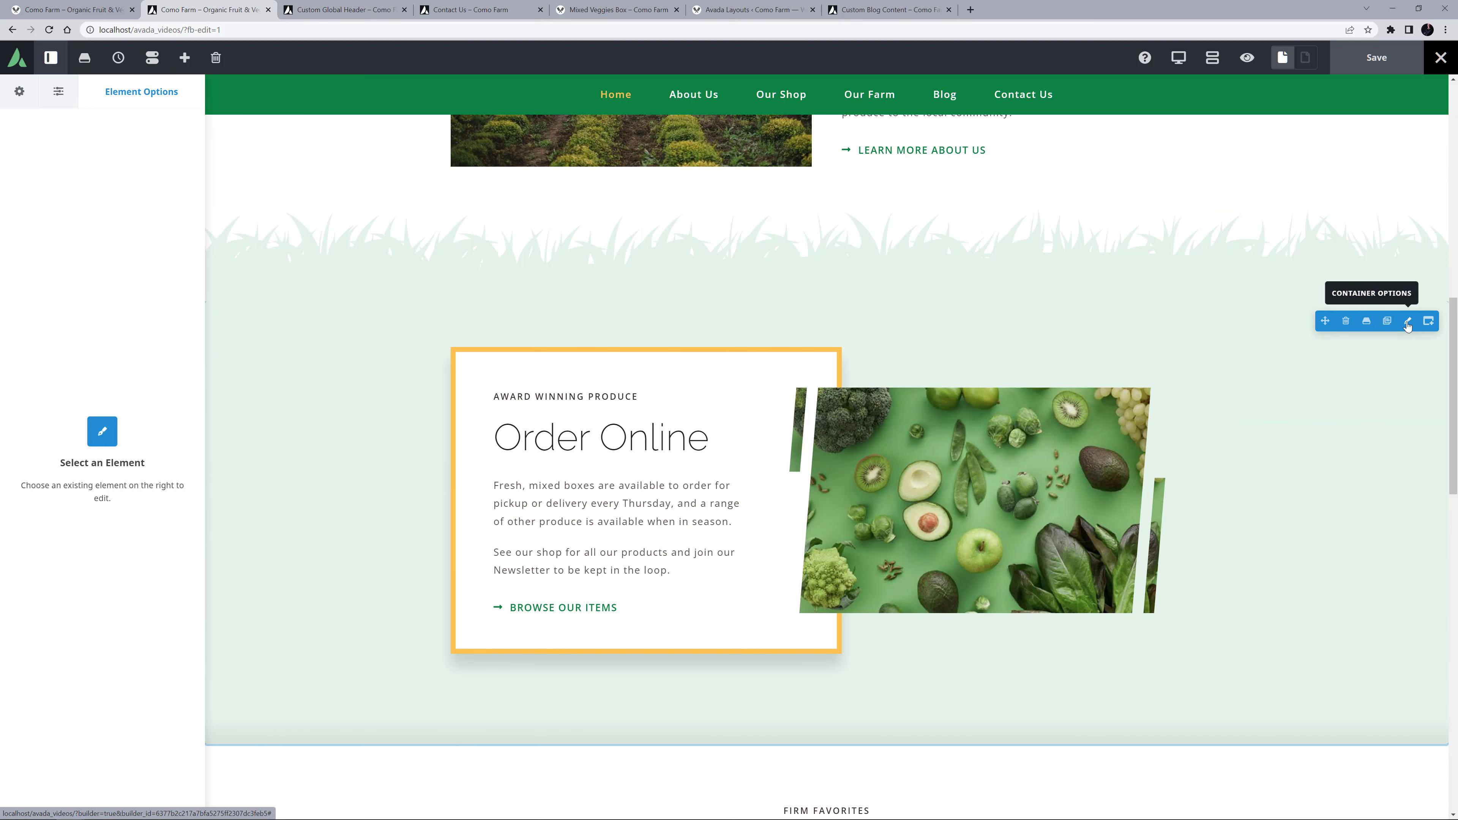
{"action": "right_click", "coordinate": [1392, 322]}
{"action": "left_click", "coordinate": [1396, 427]}
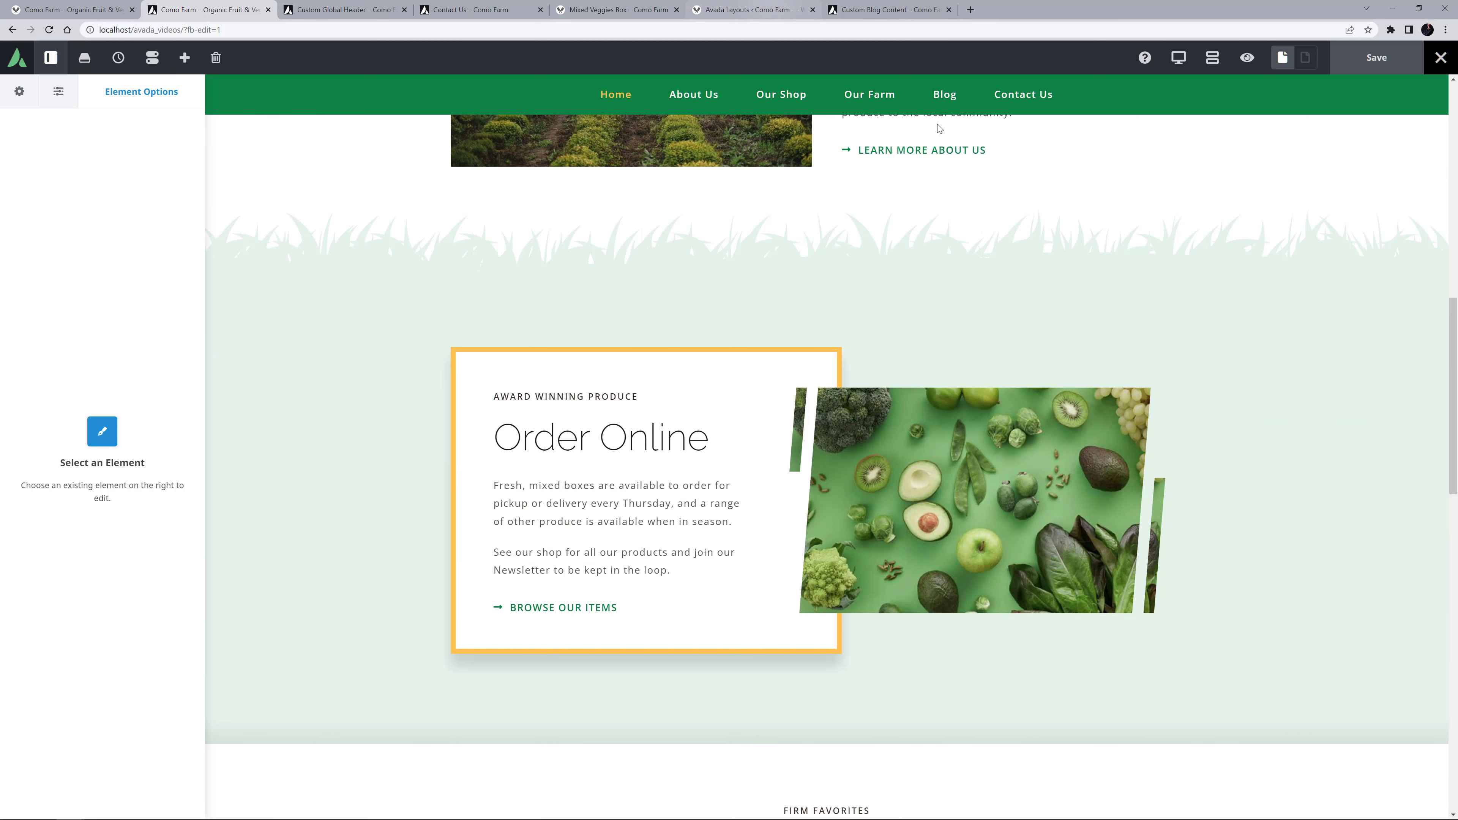
{"action": "left_click", "coordinate": [884, 10]}
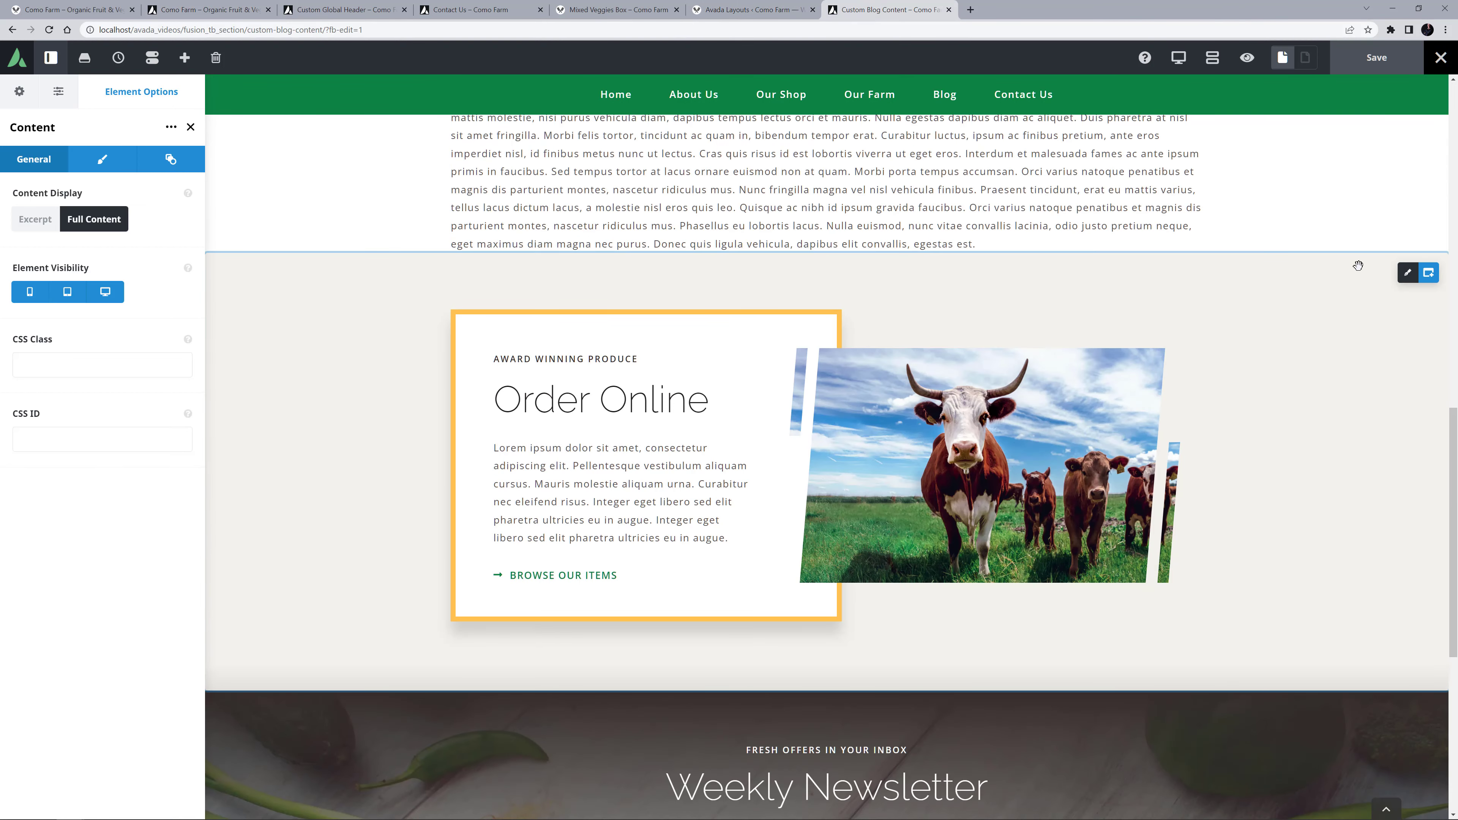
{"action": "right_click", "coordinate": [1407, 275]}
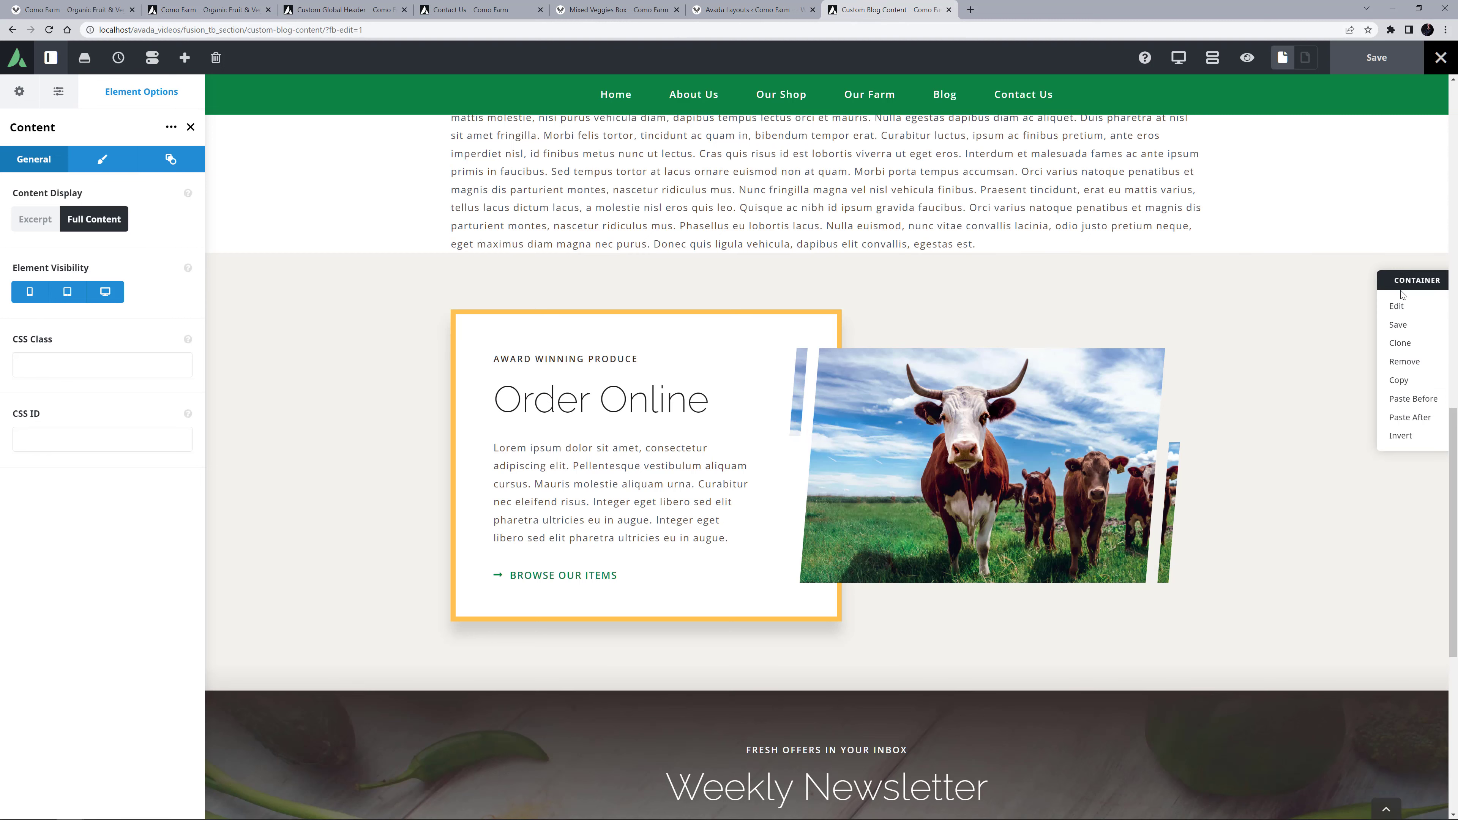
{"action": "left_click", "coordinate": [1404, 397]}
- Remove the old Order Online container with the cow image and save the Custom Blog Content section
{"action": "right_click", "coordinate": [1407, 718]}
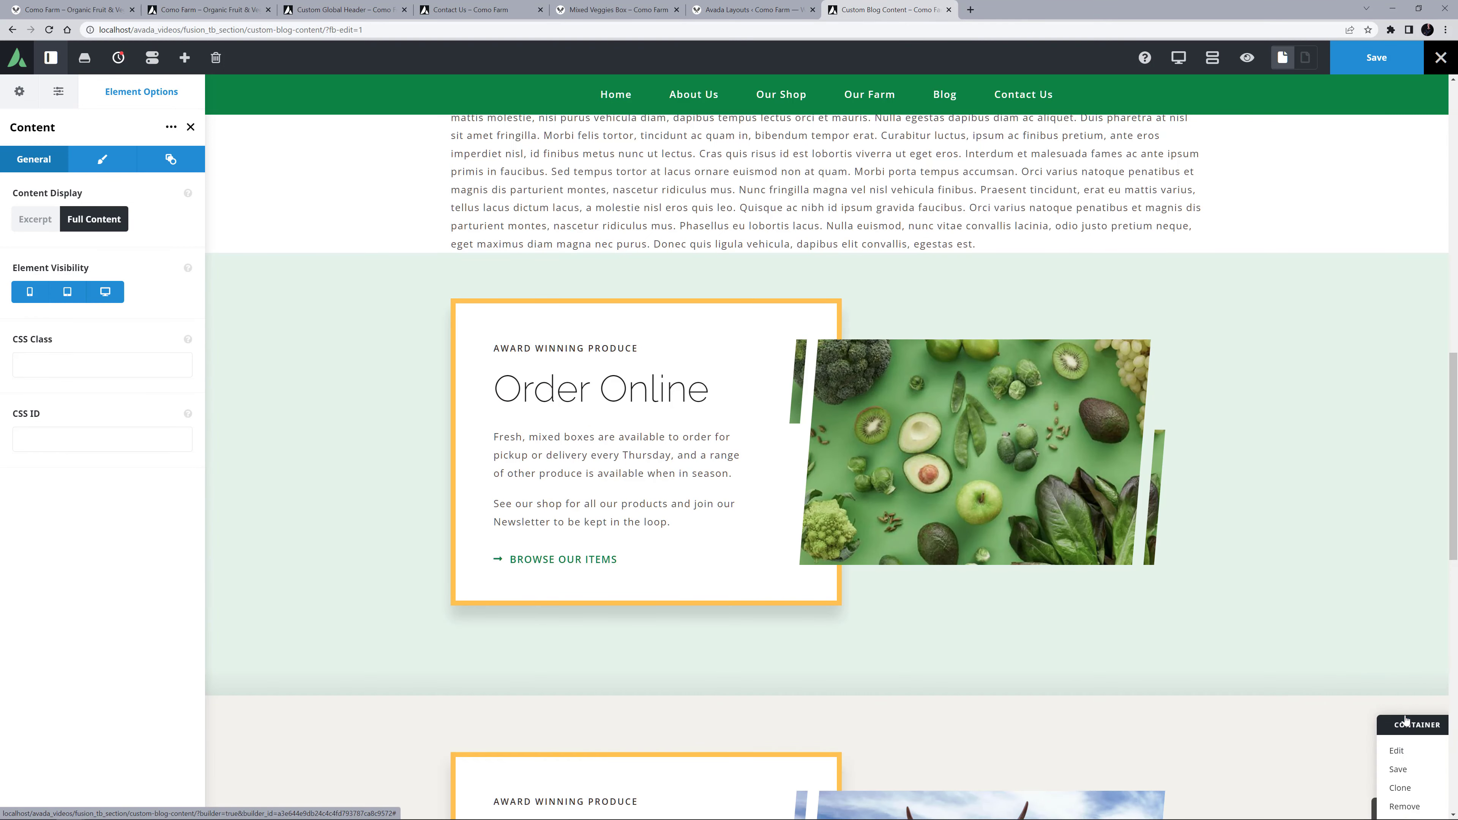
{"action": "scroll", "coordinate": [1405, 735], "scroll_direction": "down", "scroll_amount": 2}
{"action": "left_click", "coordinate": [1404, 720]}
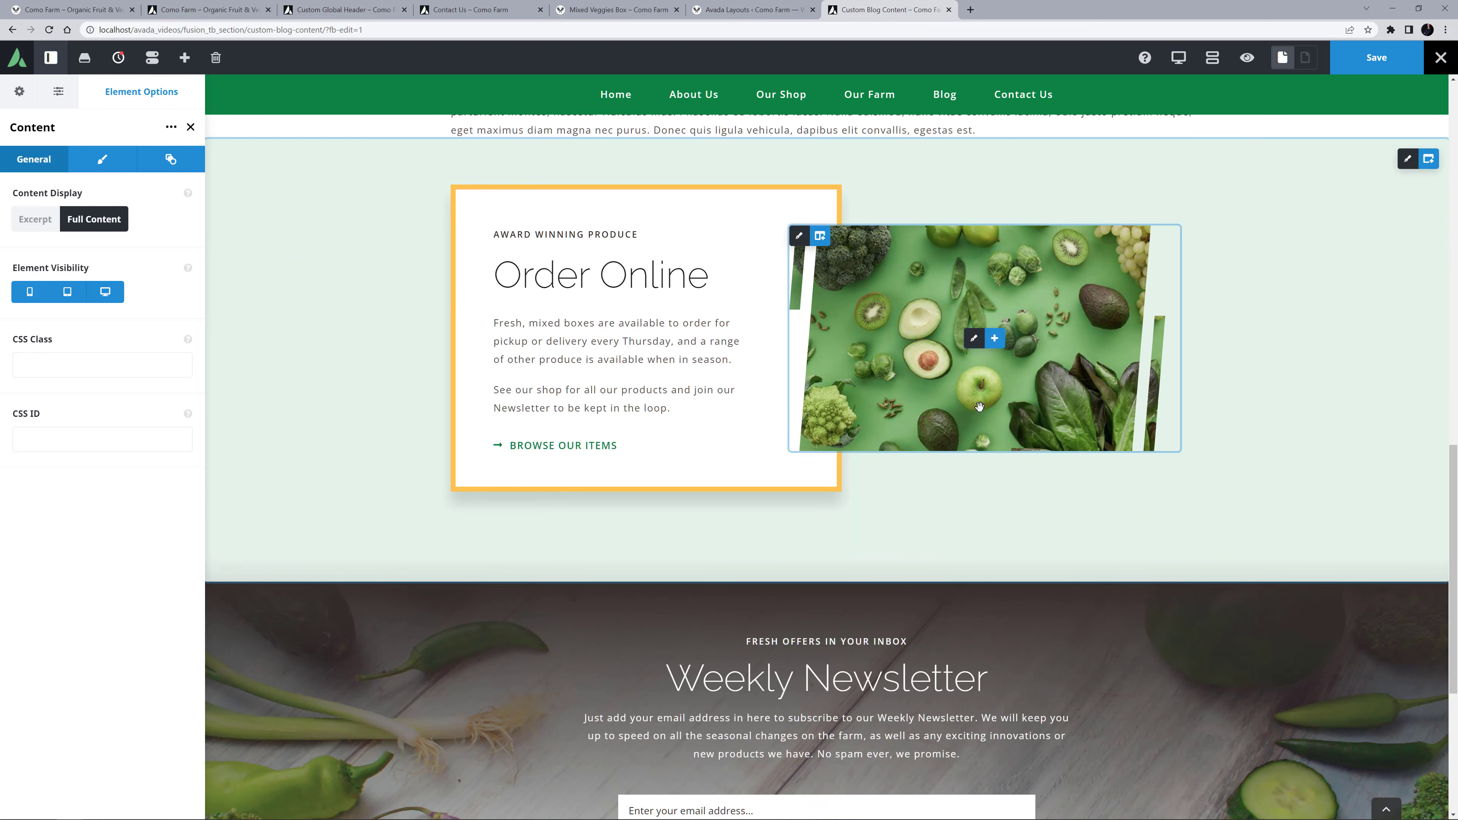
{"action": "scroll", "coordinate": [976, 405], "scroll_direction": "up", "scroll_amount": 10}
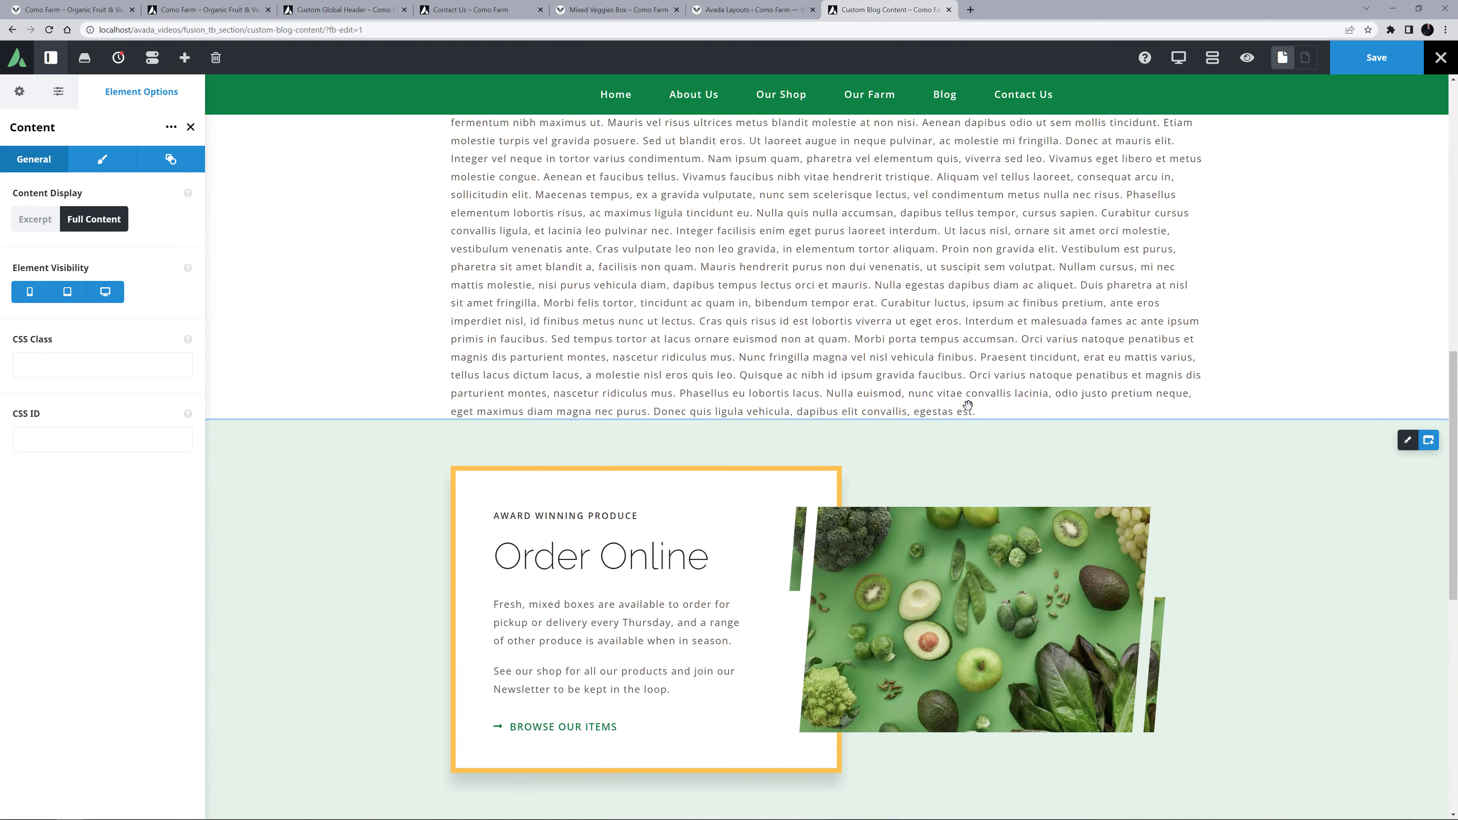
{"action": "left_click", "coordinate": [1377, 57]}
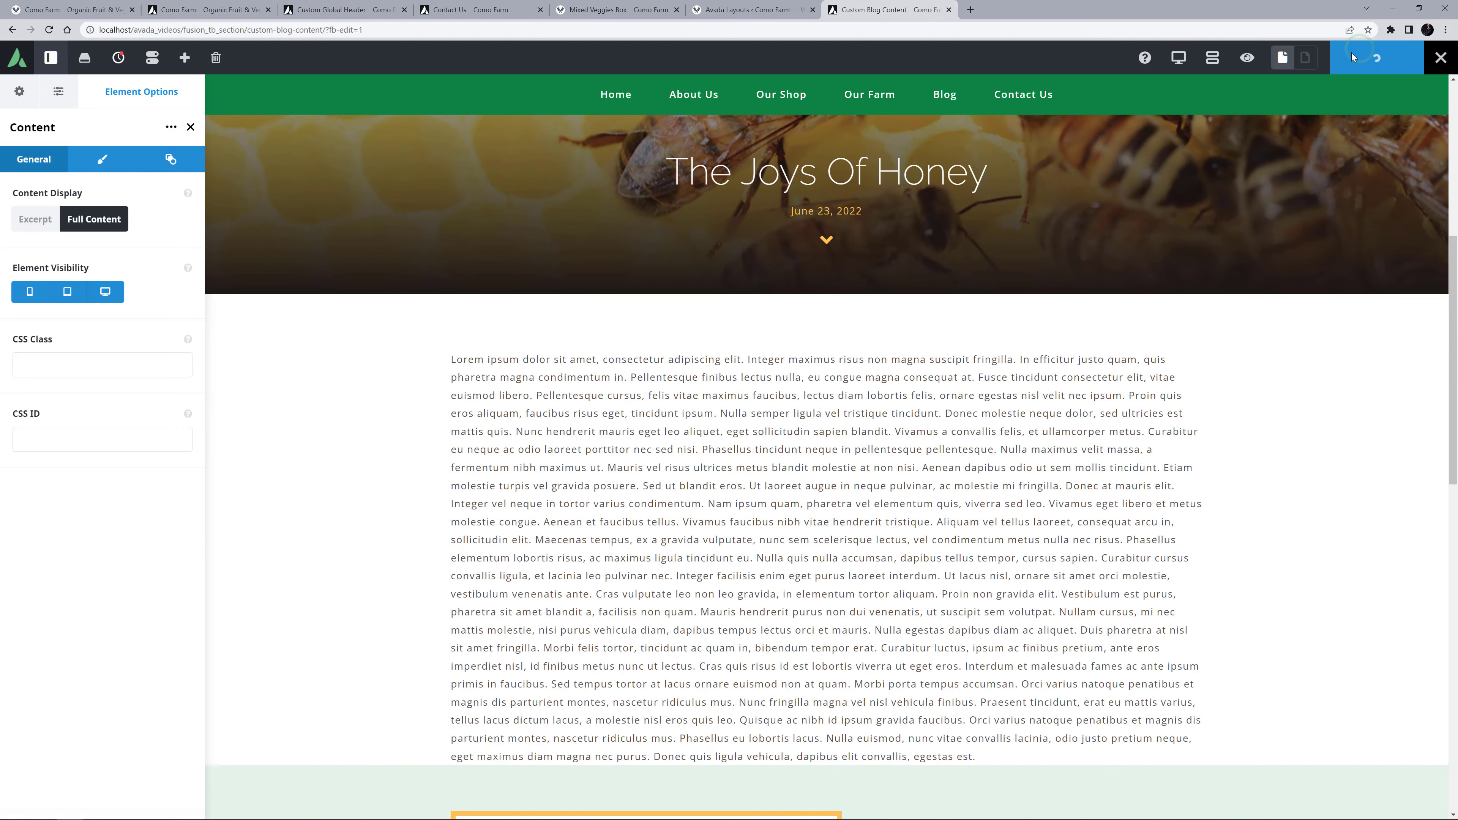
- Close the Custom Blog Content editor and open the Product Content Layout Section from the Mixed Veggies Box product in the live editor
{"action": "scroll", "coordinate": [1162, 413], "scroll_direction": "up", "scroll_amount": 3}
{"action": "scroll", "coordinate": [1163, 409], "scroll_direction": "up", "scroll_amount": 4}
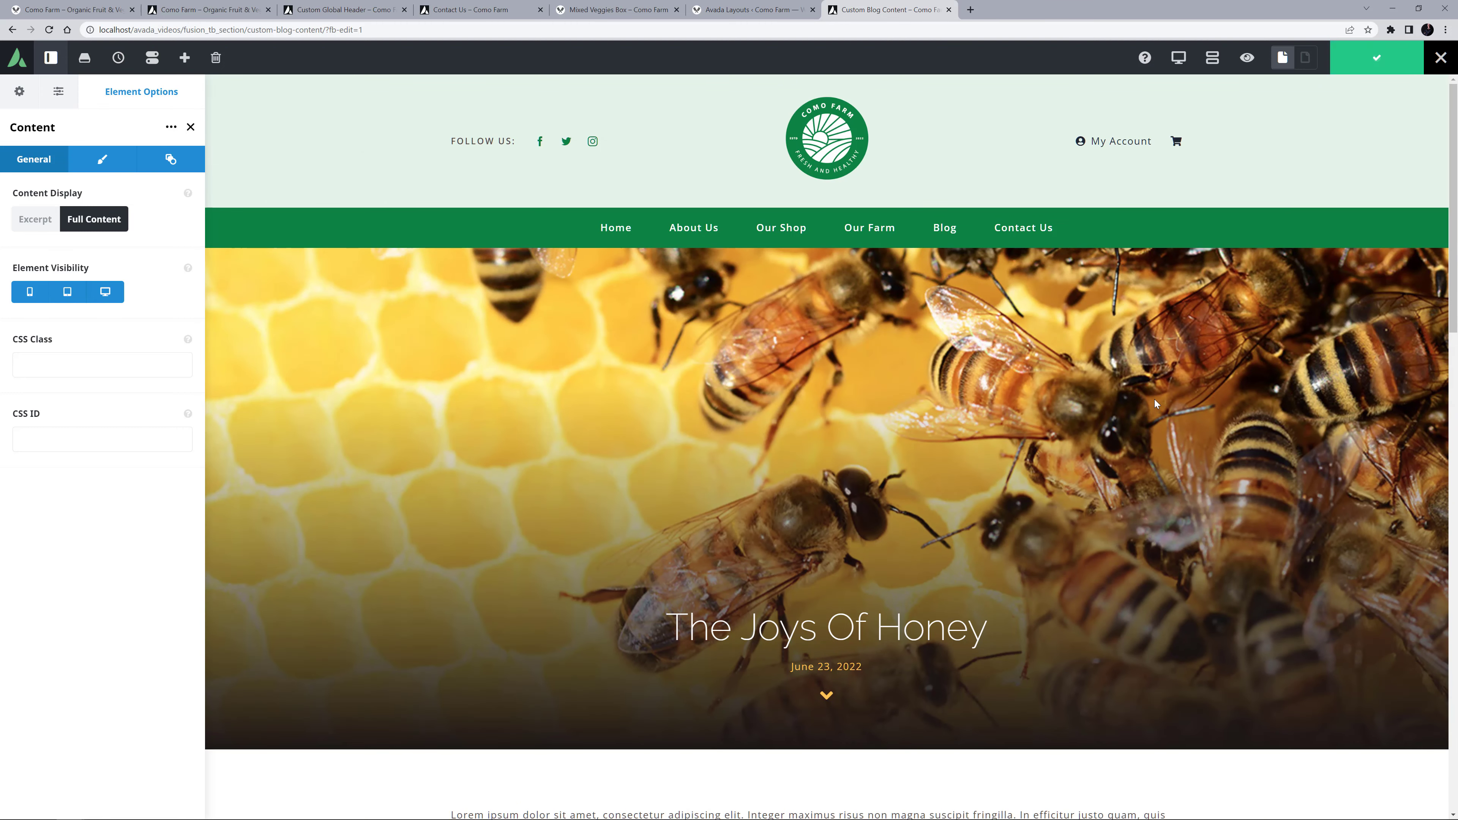
{"action": "left_click", "coordinate": [948, 9]}
{"action": "scroll", "coordinate": [945, 317], "scroll_direction": "down", "scroll_amount": 5}
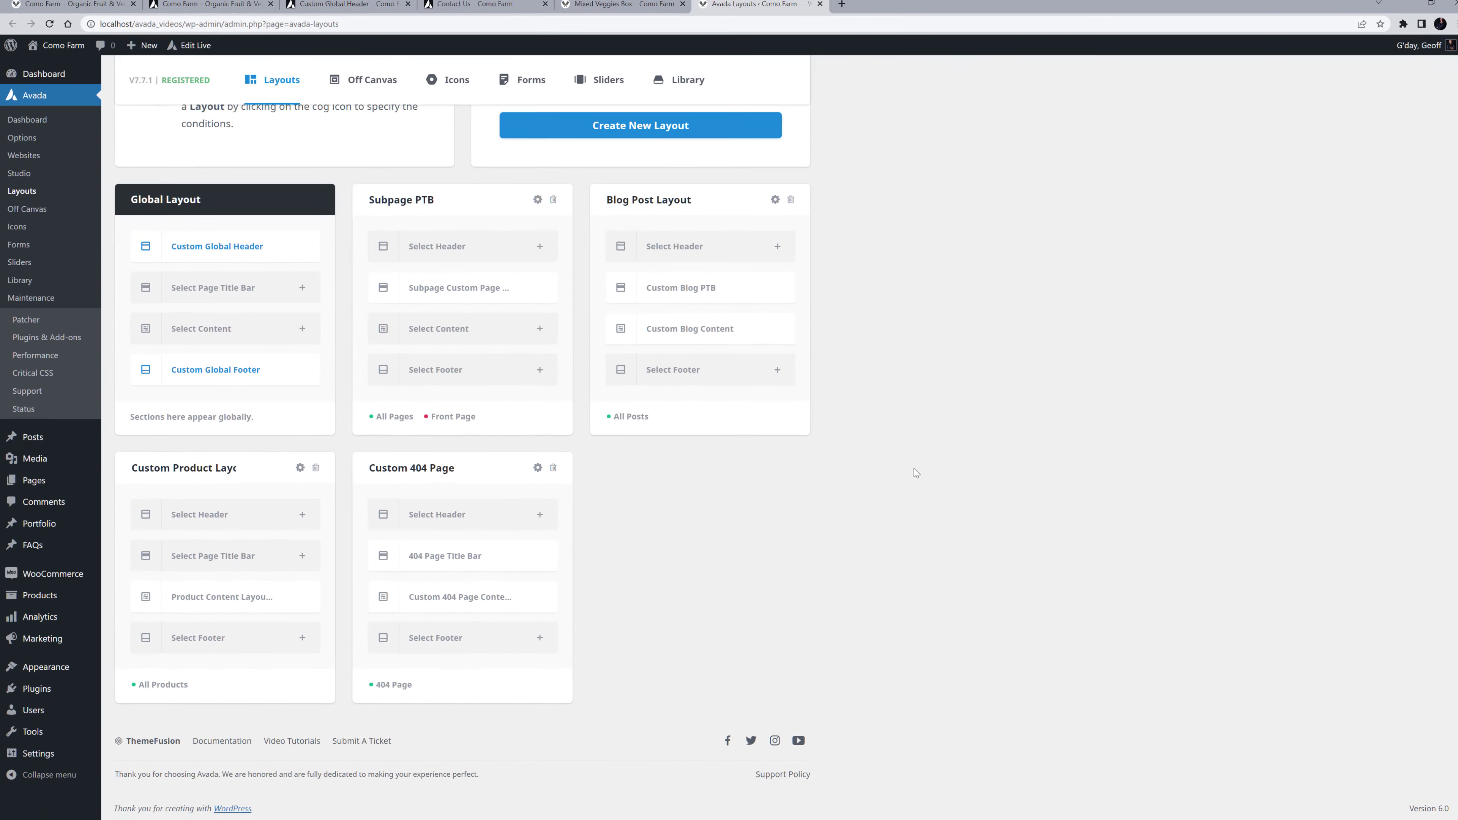
{"action": "left_click", "coordinate": [577, 7]}
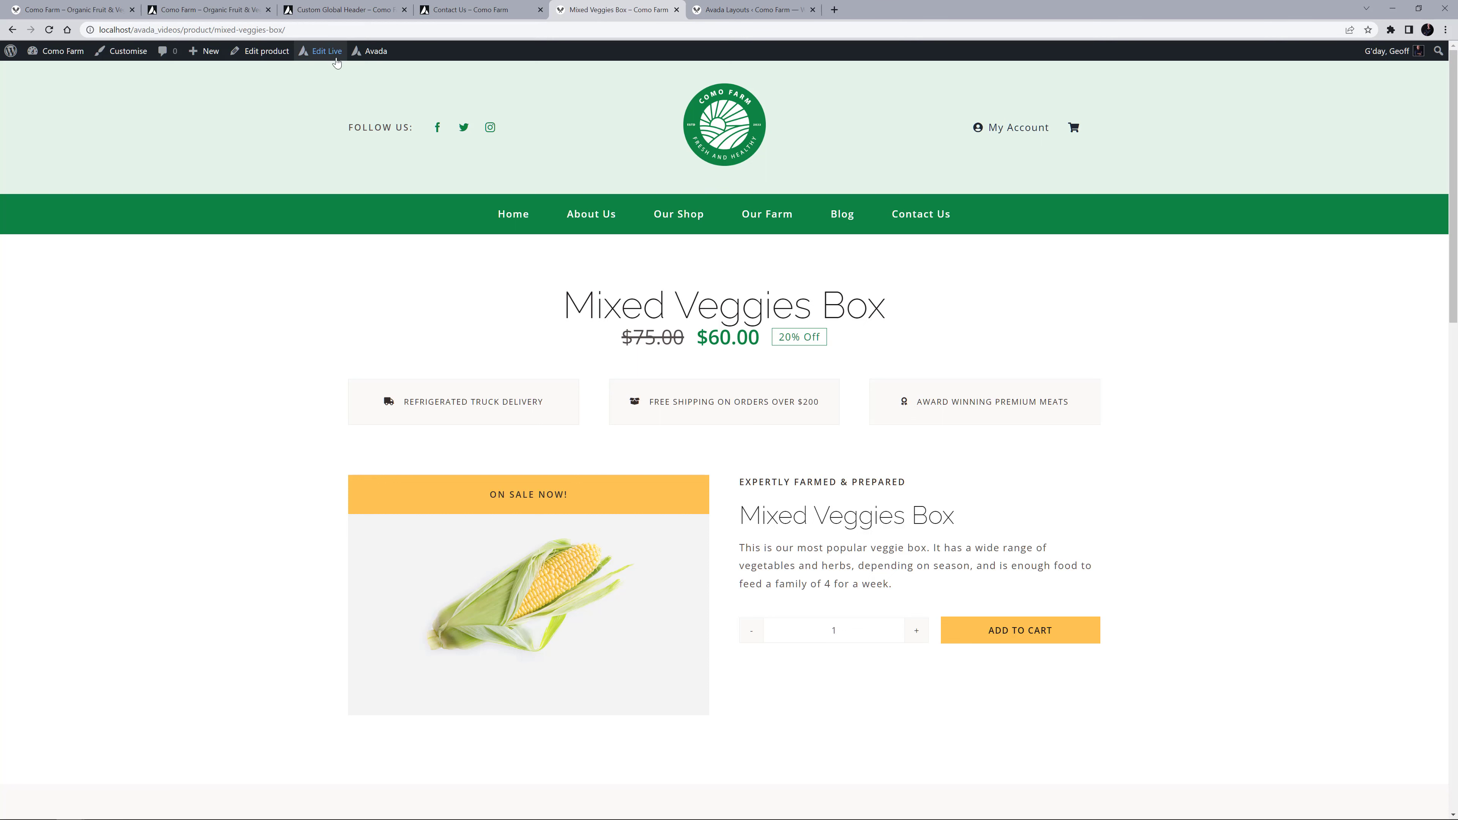
{"action": "mouse_move", "coordinate": [326, 60]}
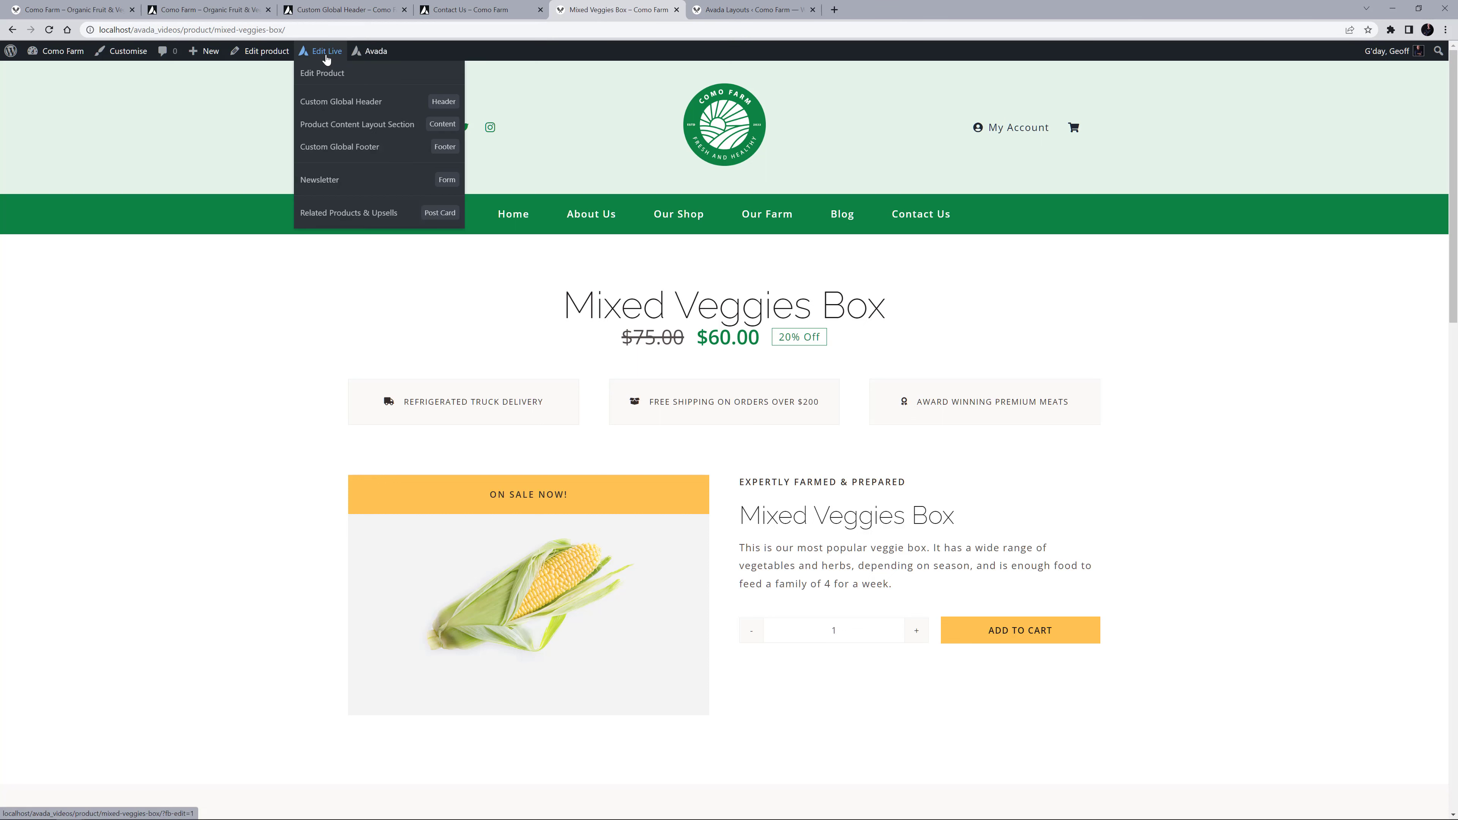
{"action": "left_click", "coordinate": [332, 126]}
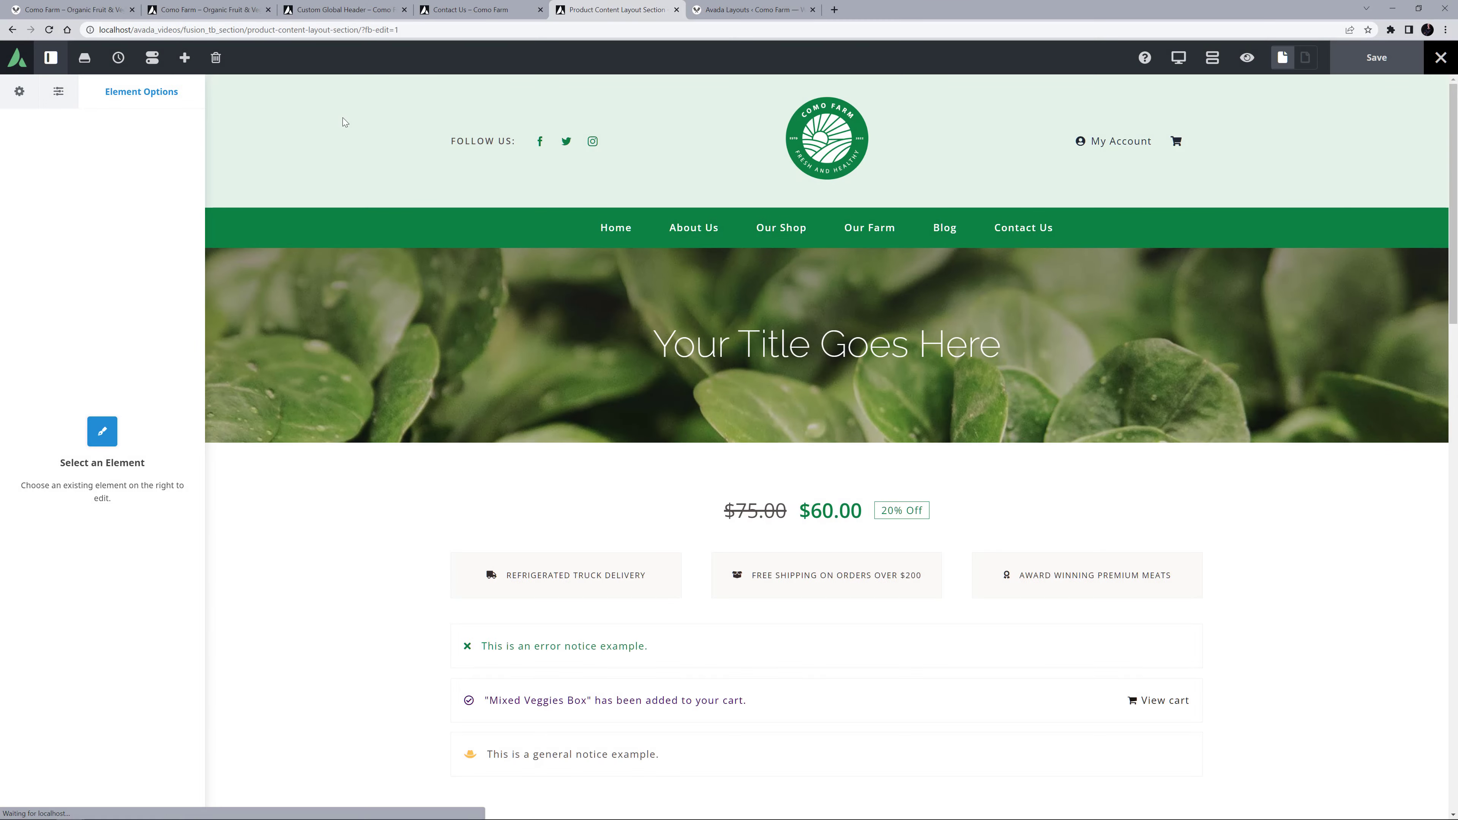
- Change the three feature boxes to "Refrigerated Delivery or Pickup", "Free Delivery on Orders Over $100" and "All Produce Certified Organic", with light green backgrounds
{"action": "scroll", "coordinate": [356, 150], "scroll_direction": "down", "scroll_amount": 4}
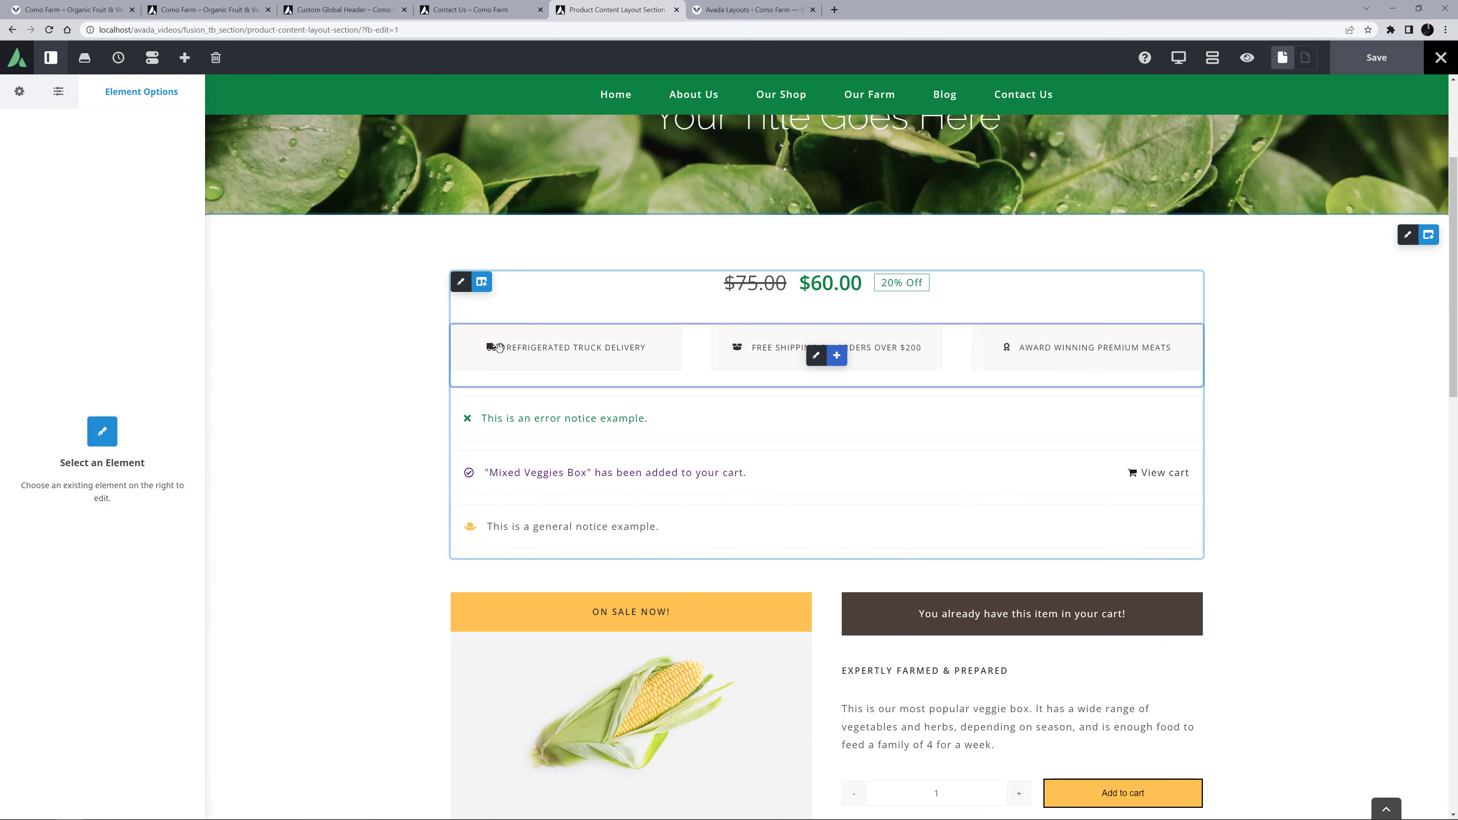
{"action": "left_click", "coordinate": [830, 352]}
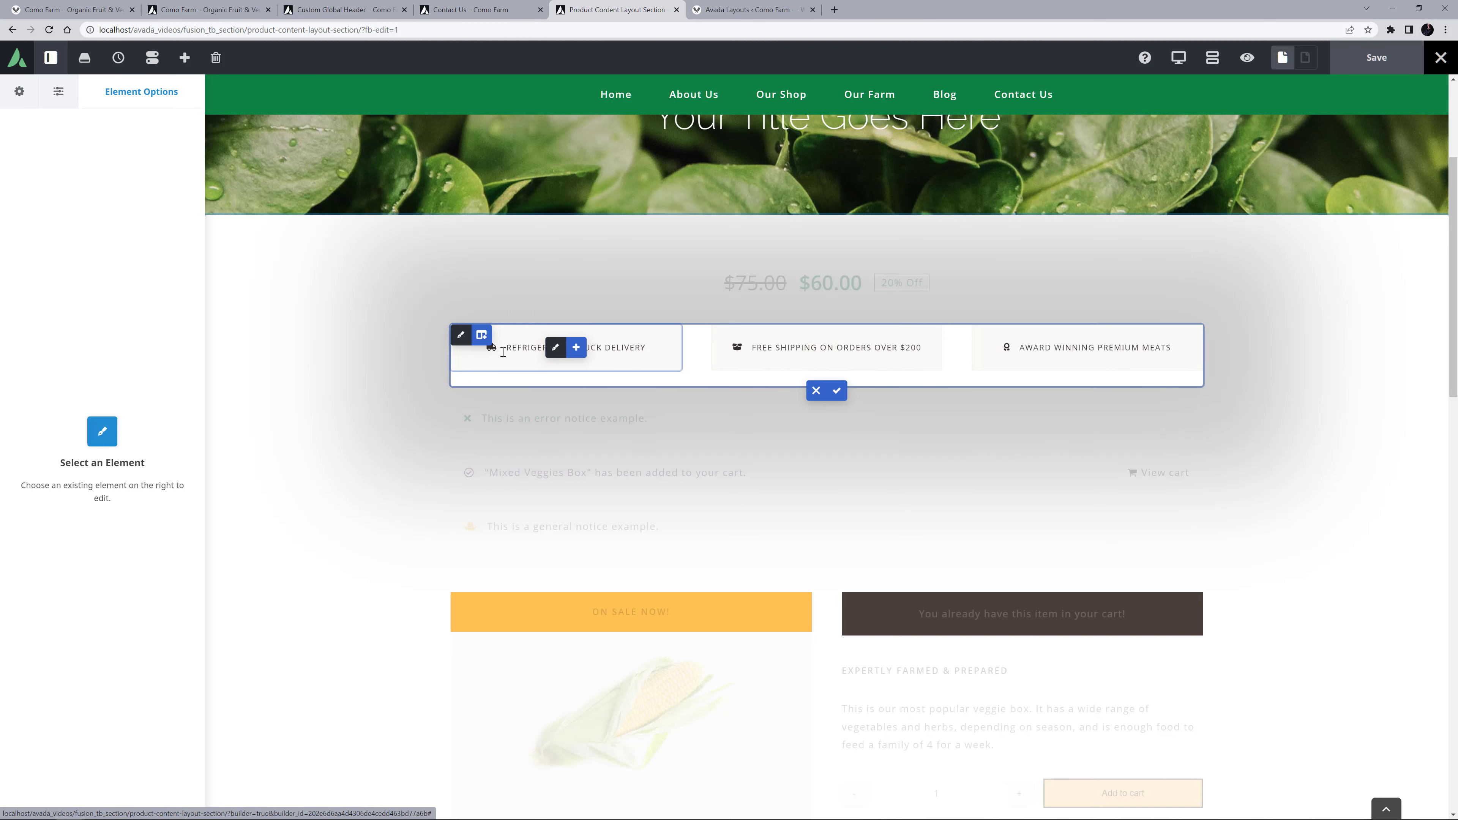
{"action": "left_click_drag", "start_coordinate": [502, 351], "coordinate": [769, 353]}
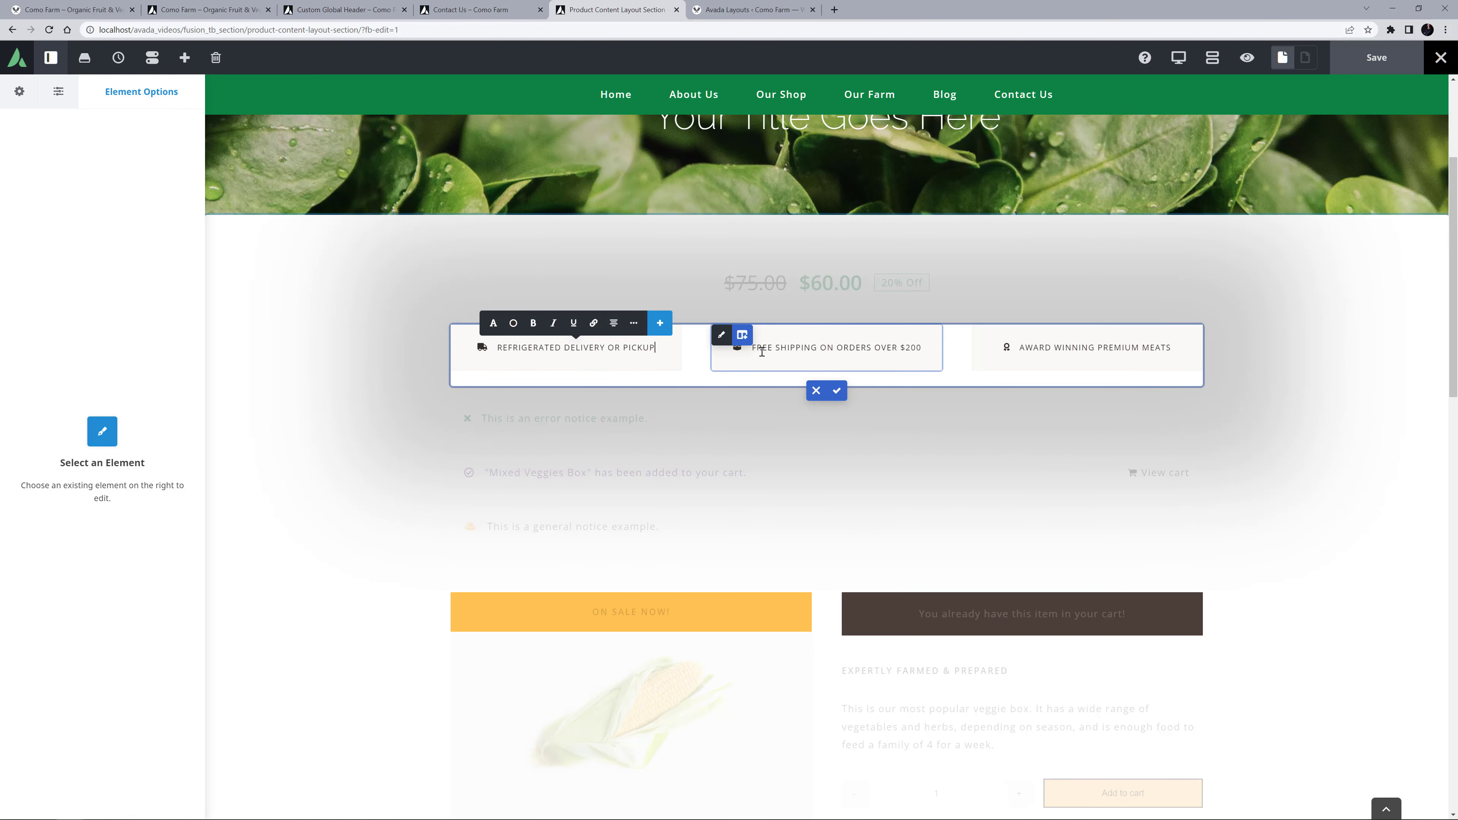
{"action": "left_click_drag", "start_coordinate": [750, 349], "coordinate": [970, 362]}
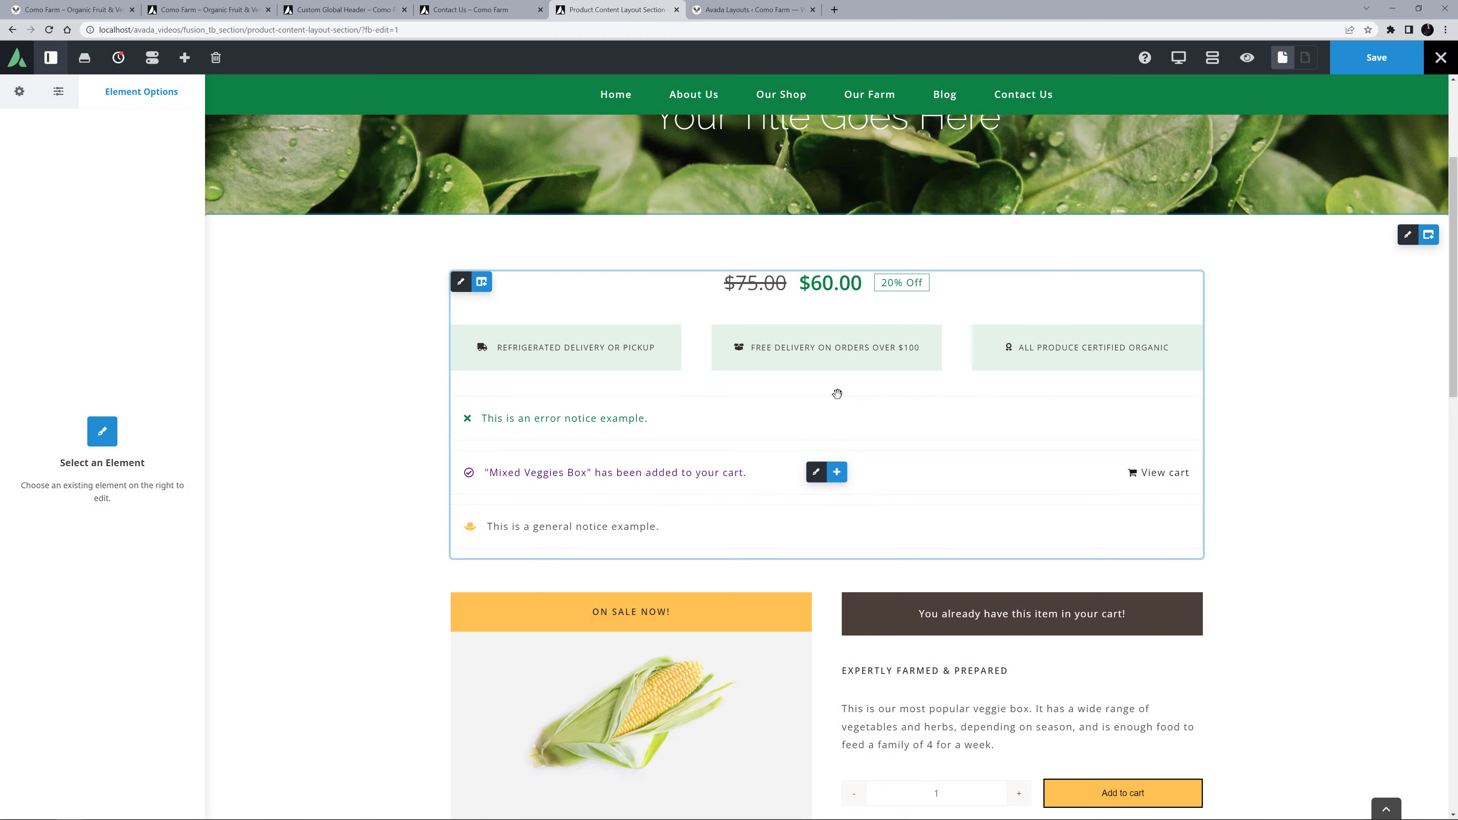
- Replace the Meat & Poultry section's texts with "LOVINGLY FARMED & PREPARED", "The Finest Organic Produce" and a paragraph about the organic food boxes and related products
{"action": "scroll", "coordinate": [837, 393], "scroll_direction": "down", "scroll_amount": 3}
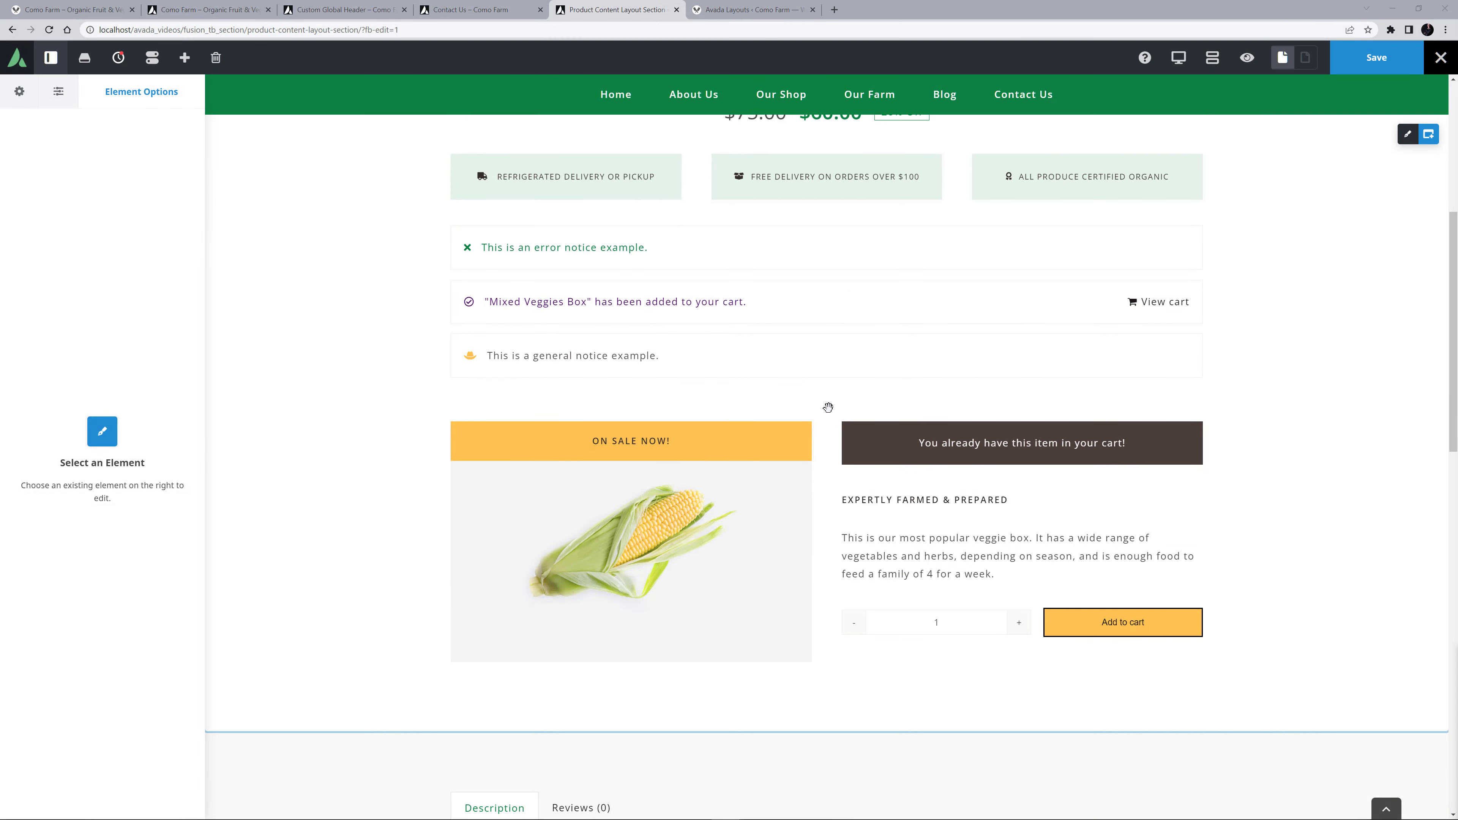
{"action": "scroll", "coordinate": [626, 367], "scroll_direction": "down", "scroll_amount": 4}
{"action": "scroll", "coordinate": [623, 382], "scroll_direction": "down", "scroll_amount": 10}
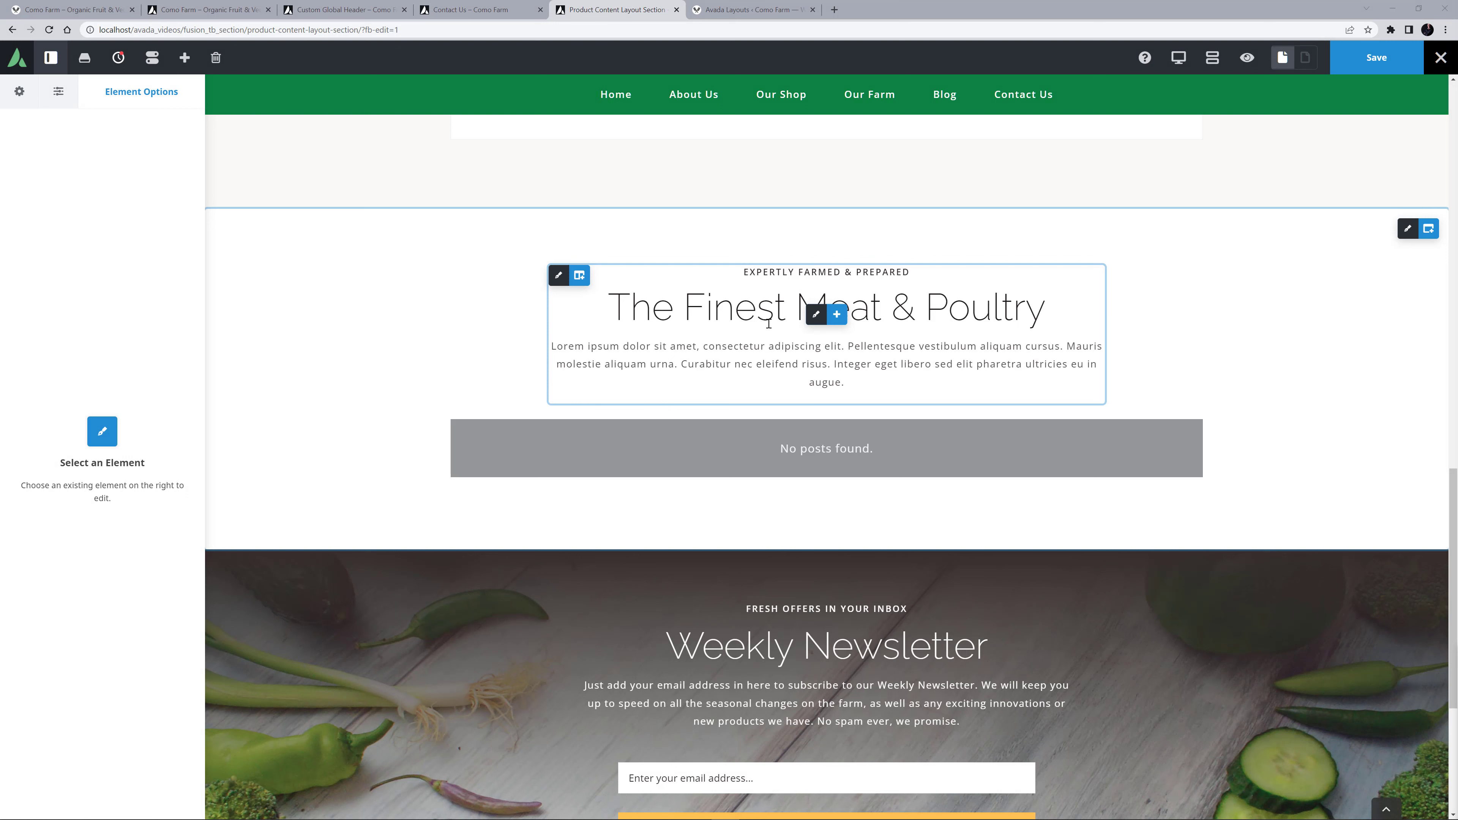
{"action": "left_click_drag", "start_coordinate": [742, 272], "coordinate": [973, 268]}
{"action": "type", "text": "LOVINGLY FARMED & PREPARED"}
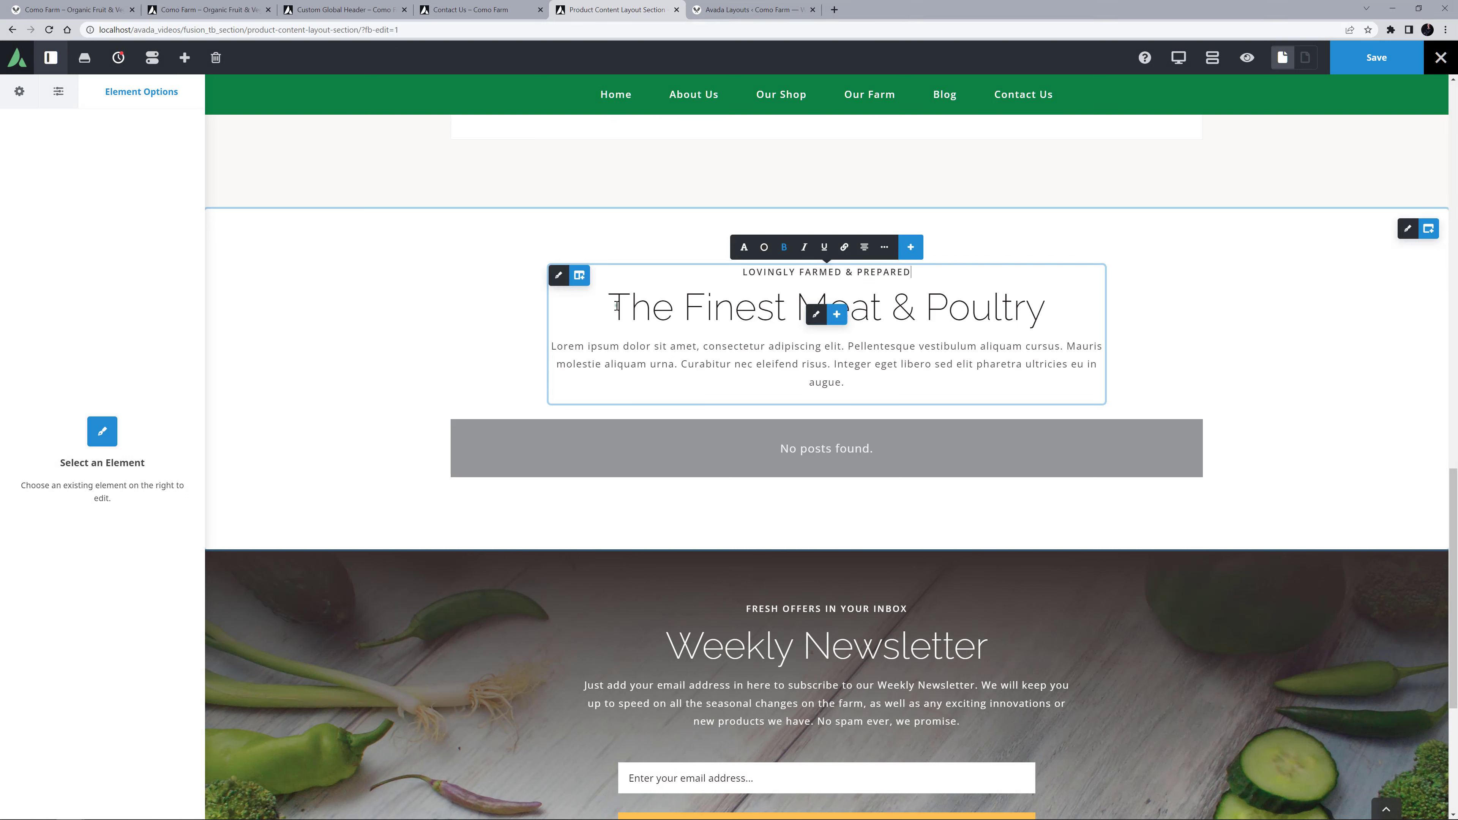
{"action": "left_click_drag", "start_coordinate": [616, 306], "coordinate": [1046, 311]}
{"action": "type", "text": "The Finest Organic Produce"}
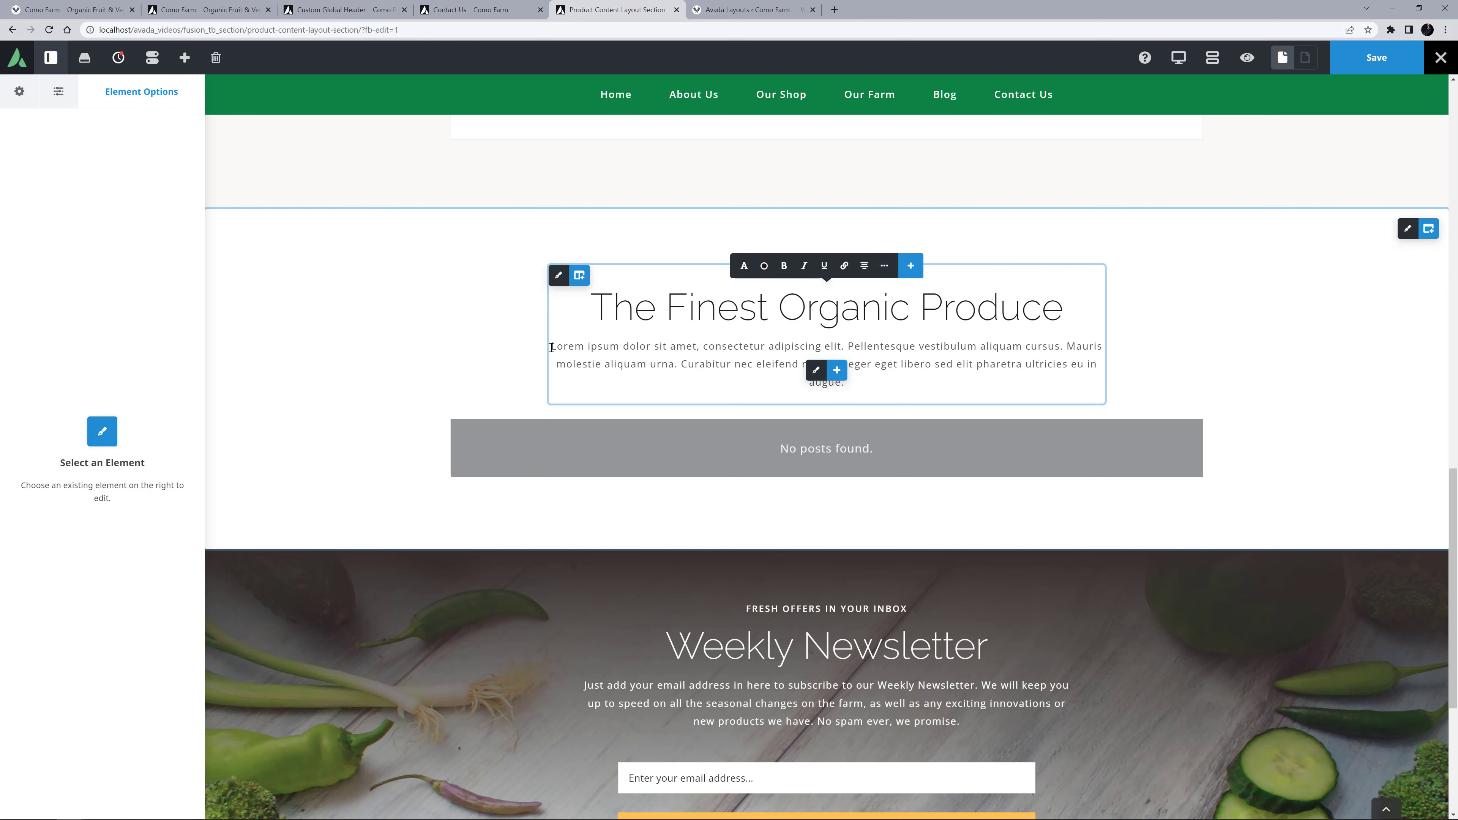
{"action": "left_click_drag", "start_coordinate": [551, 348], "coordinate": [944, 368]}
{"action": "type", "text": "We sell a wide range of organic food boxes, all filled with heirloom, vegetables, kitchen herbs and a wide range of fruits. We have limited local honey (the bees also need to eat) and when my wife has time, homemade Danish rye bread. Check out some related products below."}
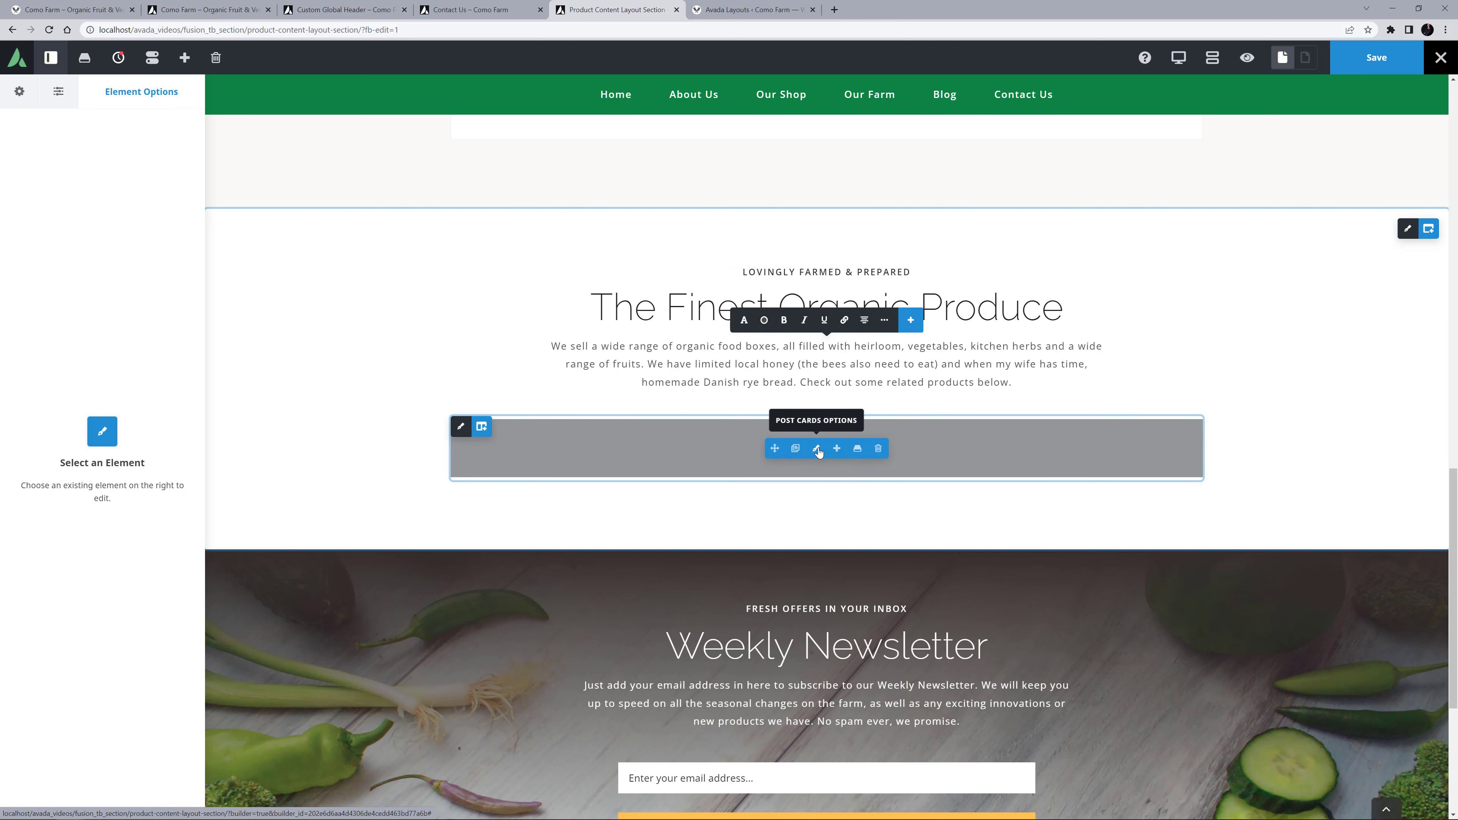
- Set the content source of the Post Cards element below the organic produce text to Cross-sells
{"action": "left_click", "coordinate": [818, 449]}
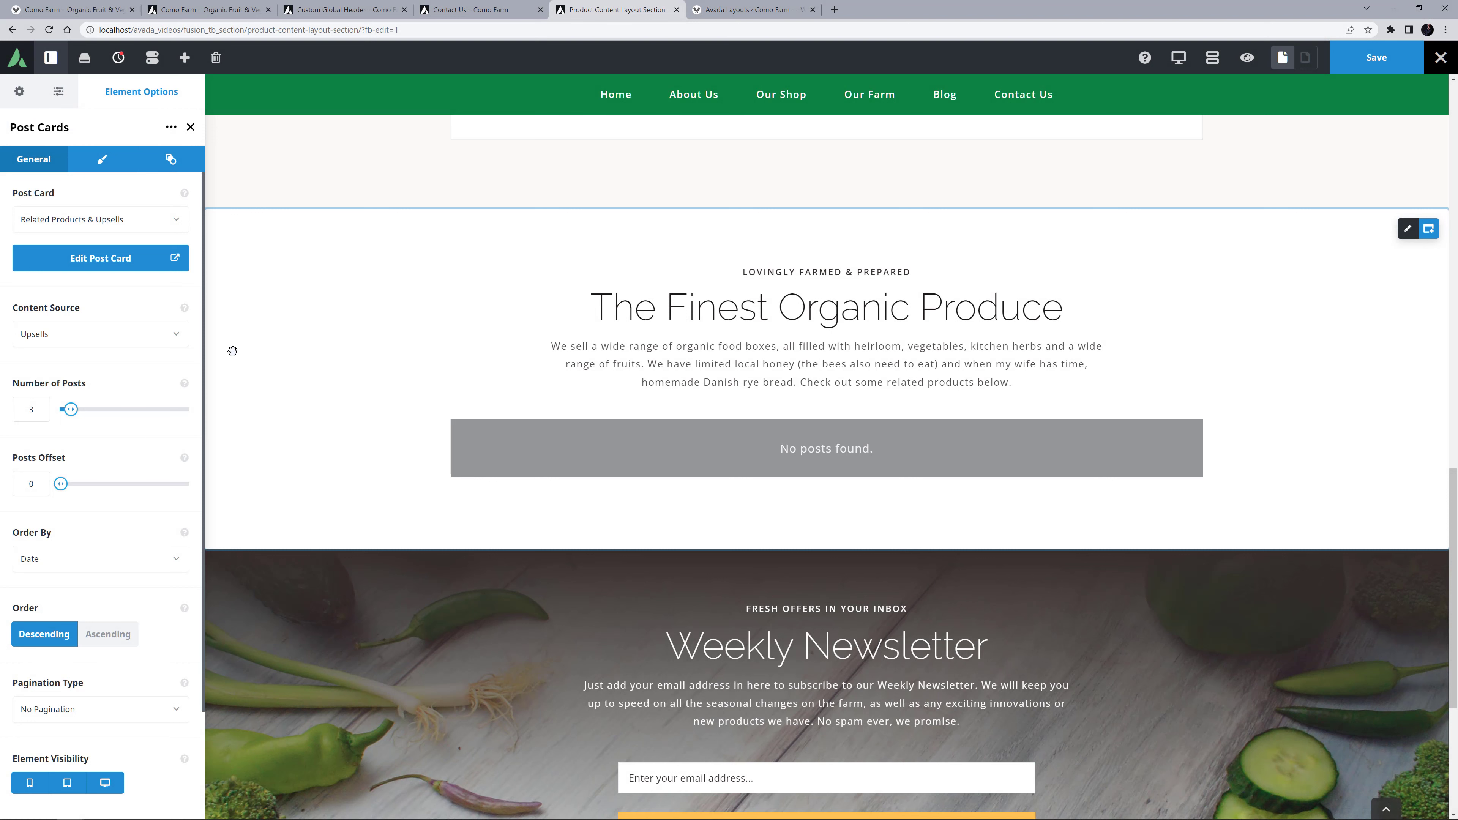
{"action": "left_click", "coordinate": [176, 334]}
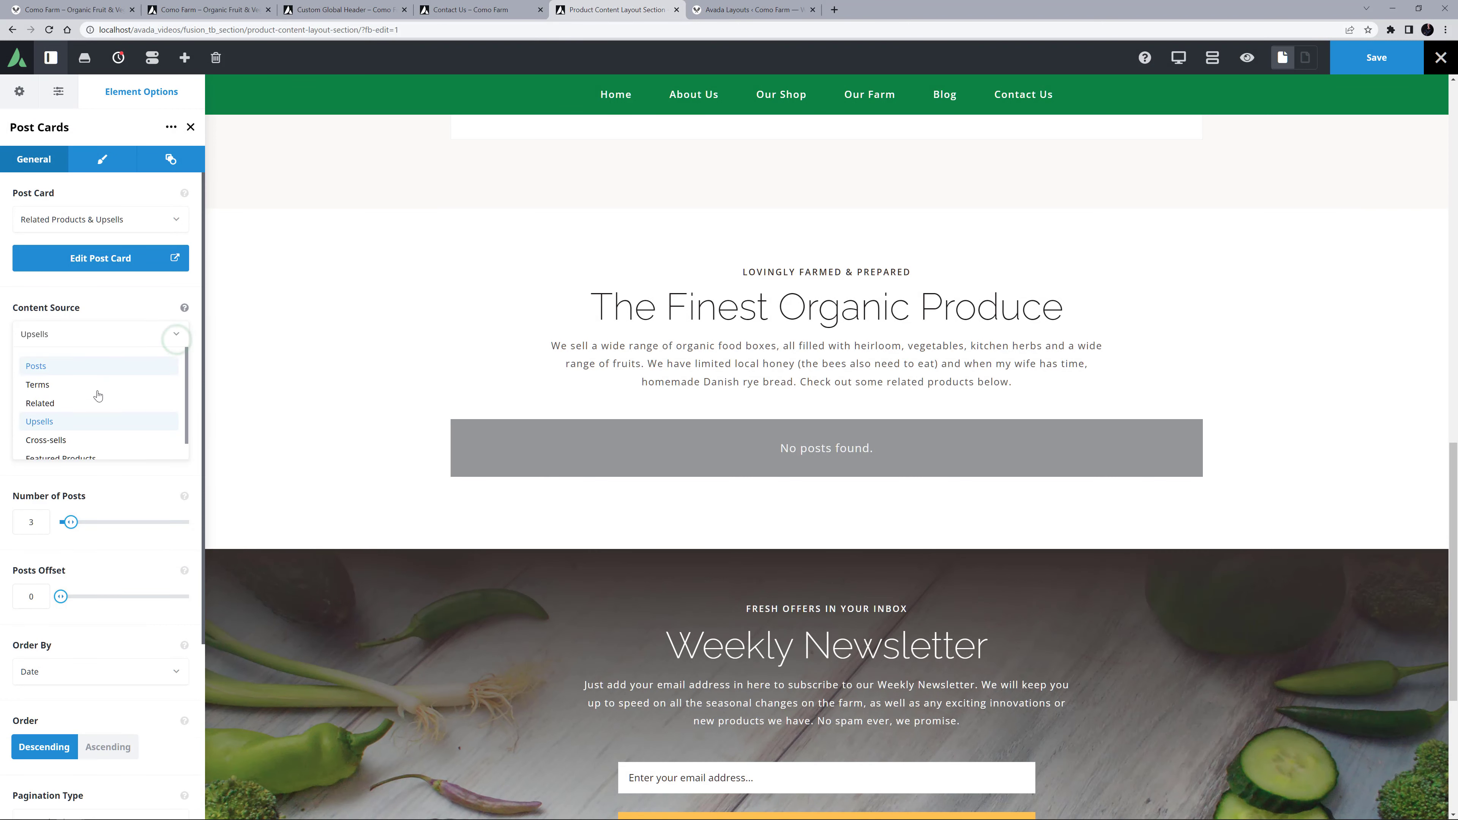
{"action": "left_click", "coordinate": [51, 441]}
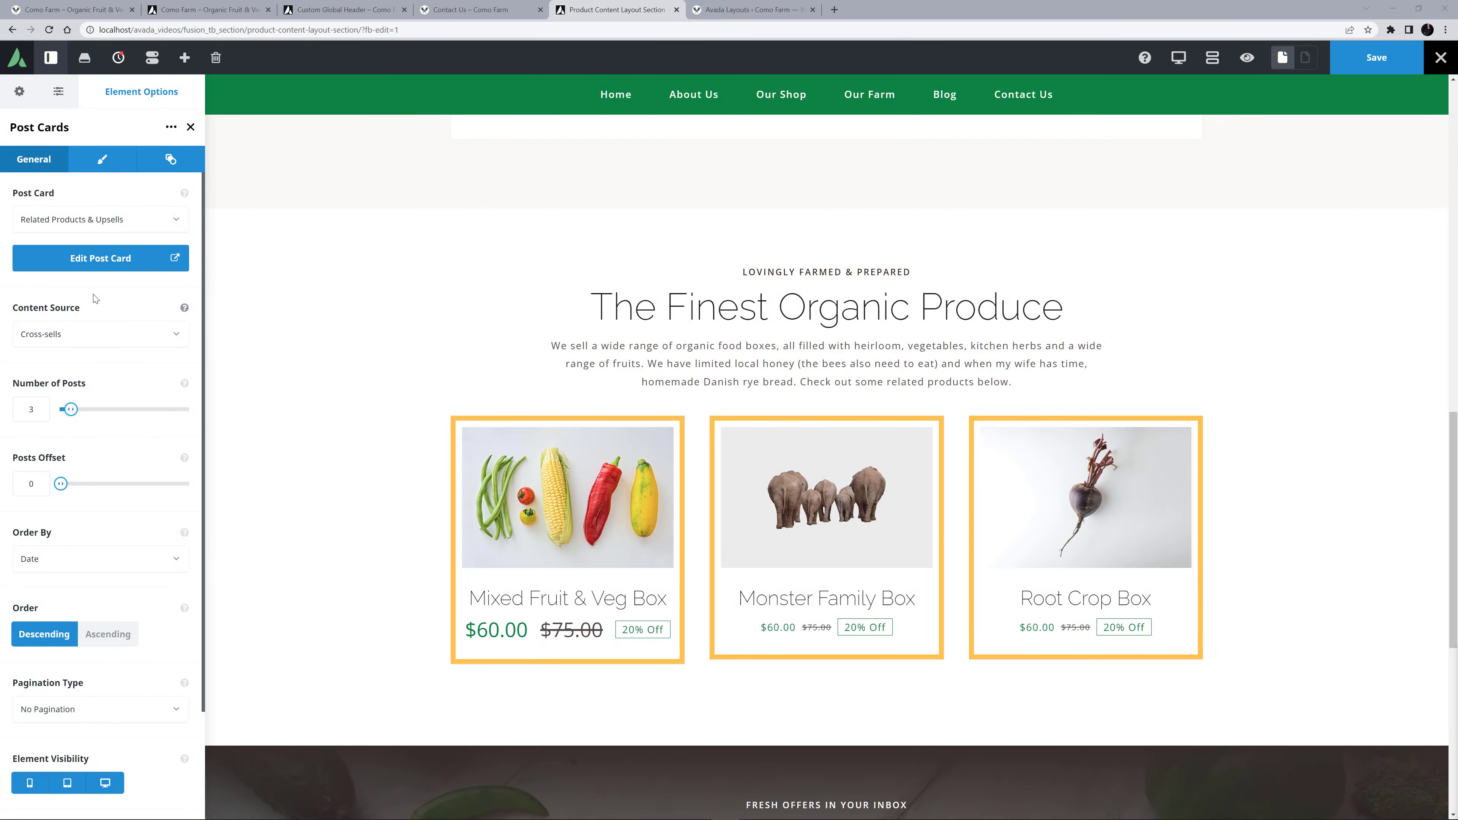
- Open the Avada Library in a new browser tab and move the Shop Page Products post card to the trash
{"action": "left_click", "coordinate": [747, 9]}
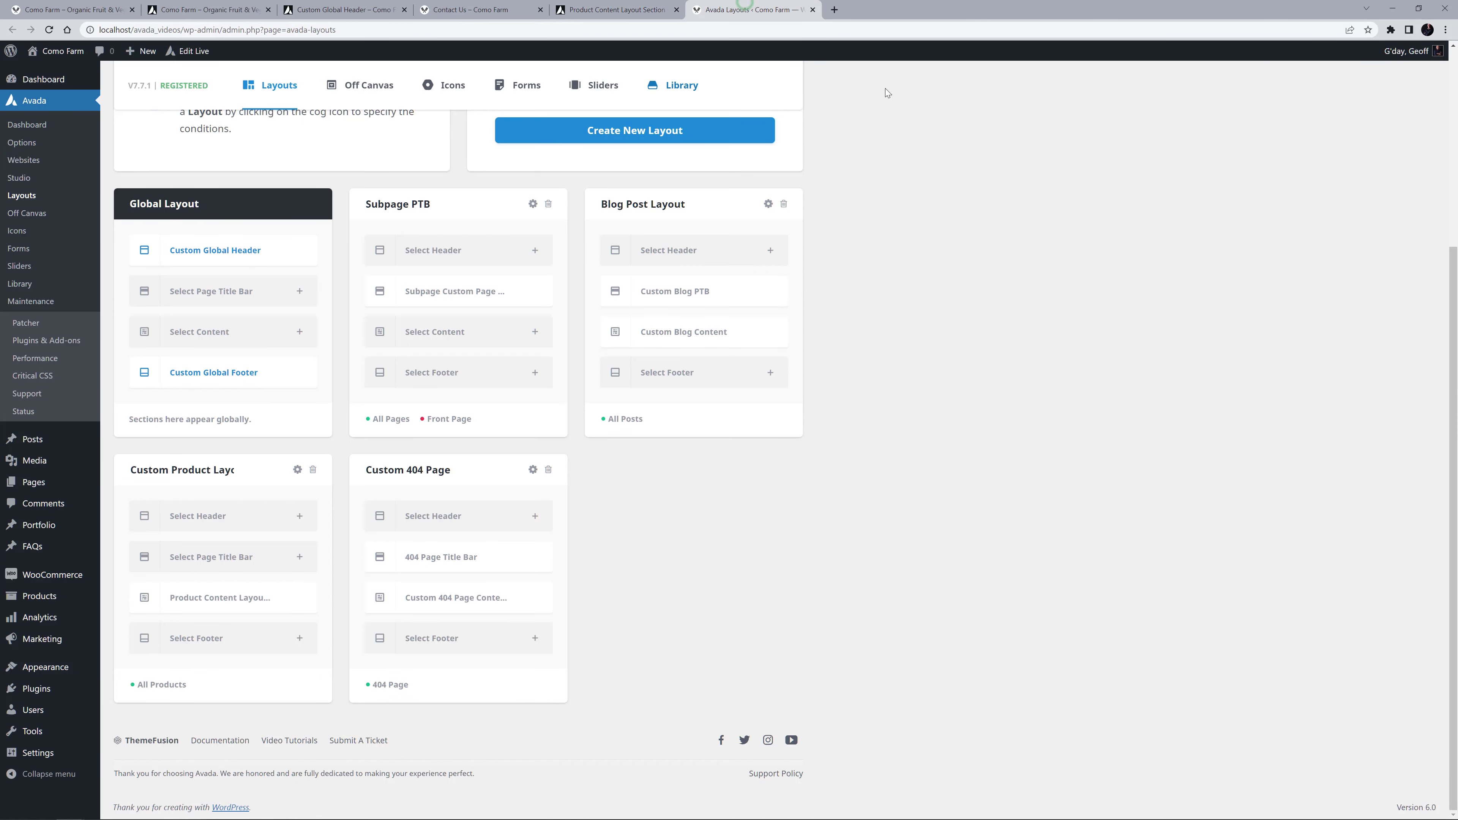
{"action": "left_click", "coordinate": [683, 86], "text": "ctrl"}
{"action": "left_click", "coordinate": [890, 9]}
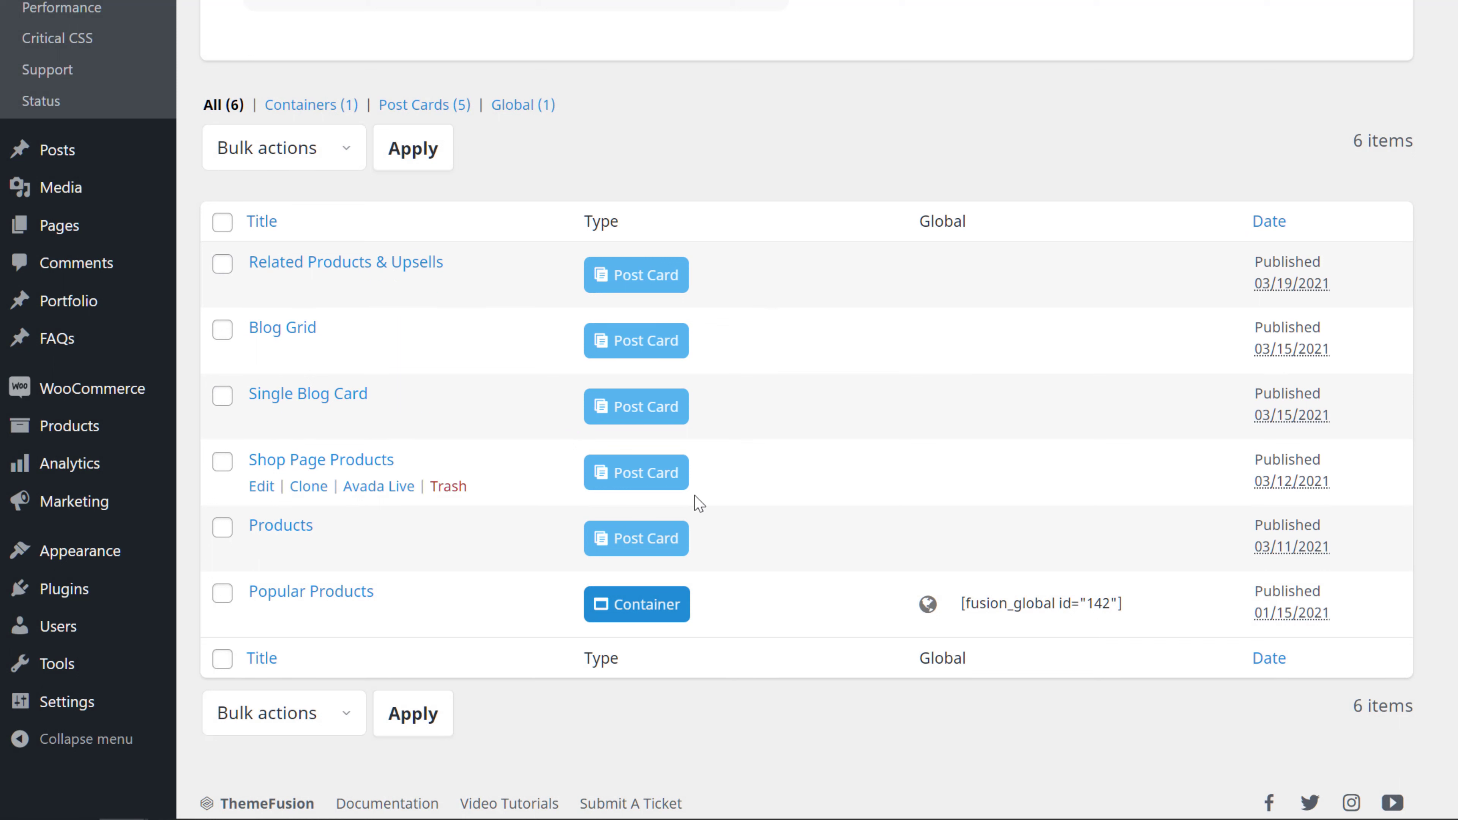
{"action": "left_click", "coordinate": [449, 488]}
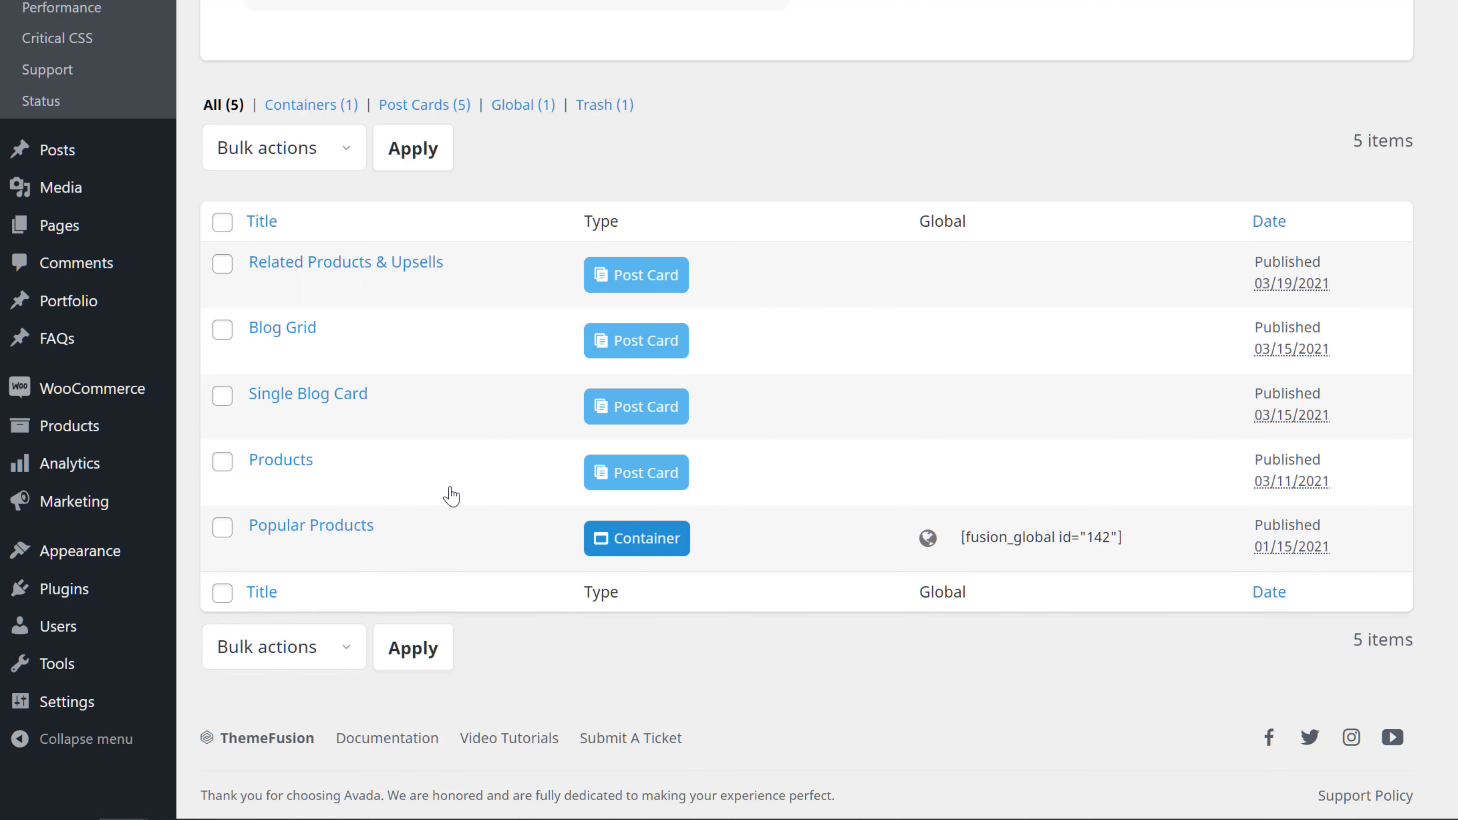
{"action": "mouse_move", "coordinate": [452, 497]}
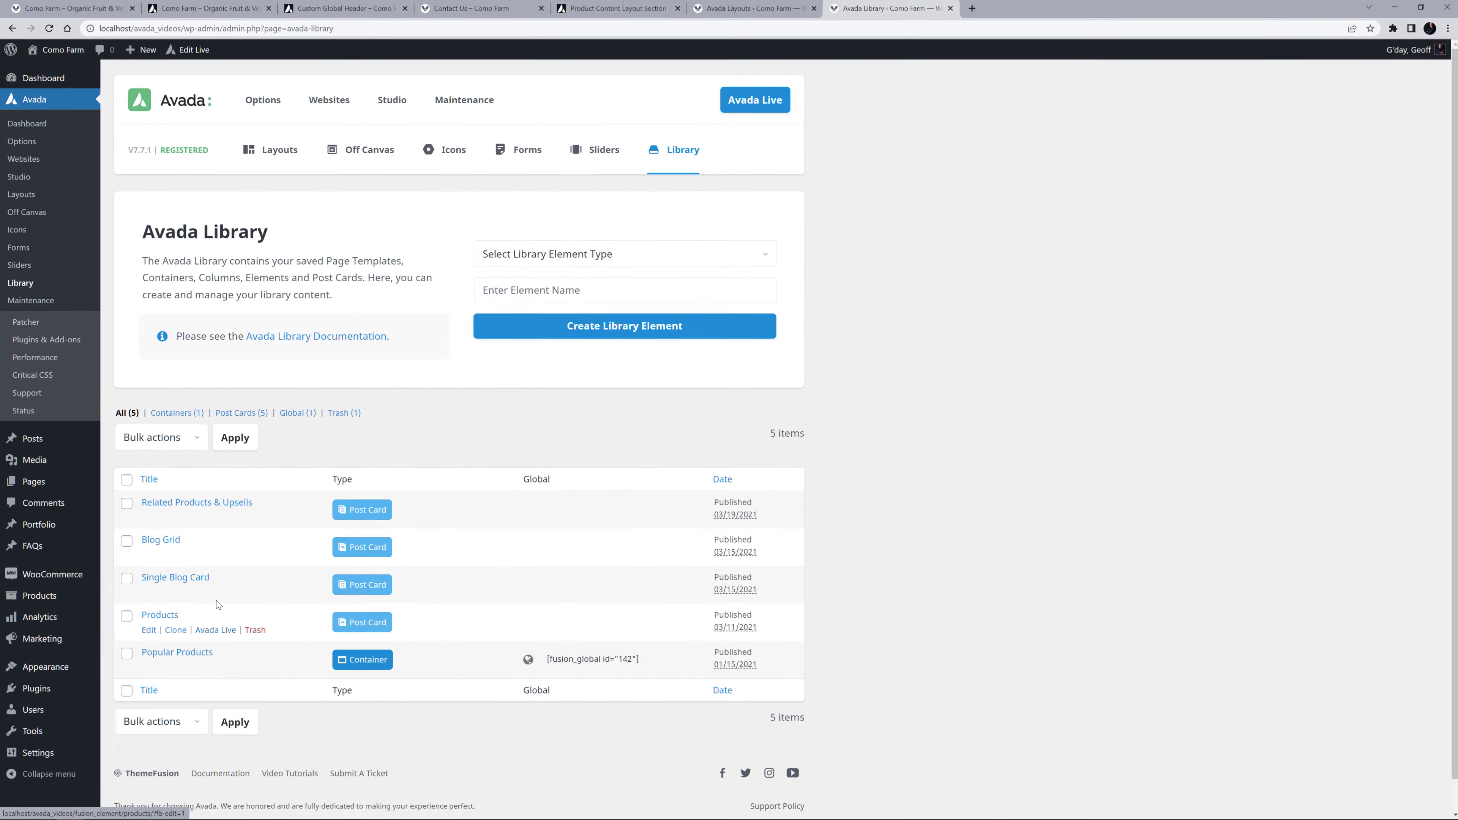
- Open the Related Products & Upsells post card in the live editor and set its image aspect ratio to 1:1
{"action": "mouse_move", "coordinate": [346, 291]}
{"action": "left_click", "coordinate": [199, 520]}
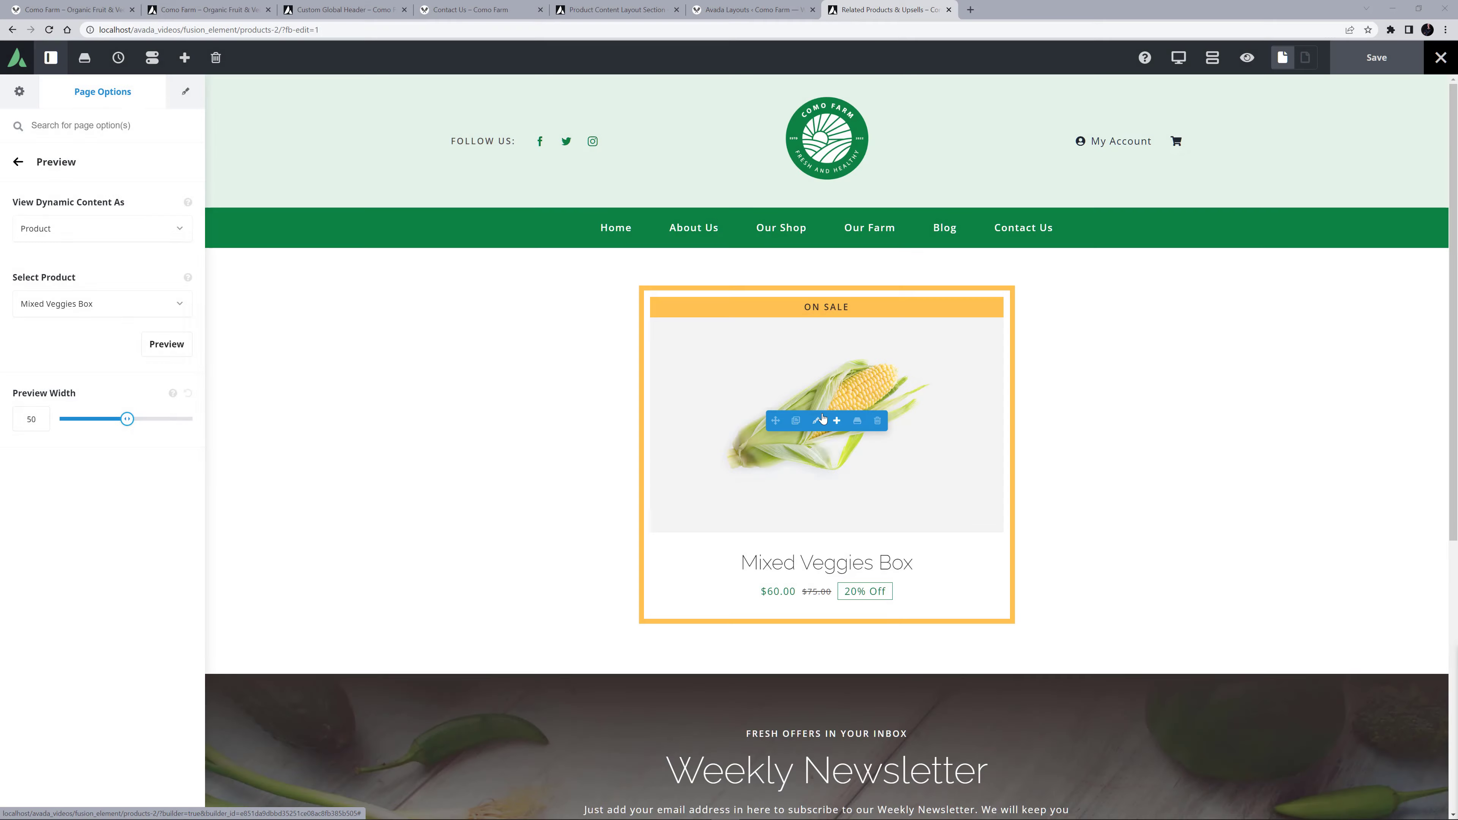
{"action": "left_click", "coordinate": [815, 420]}
{"action": "left_click", "coordinate": [81, 294]}
{"action": "left_click", "coordinate": [54, 358]}
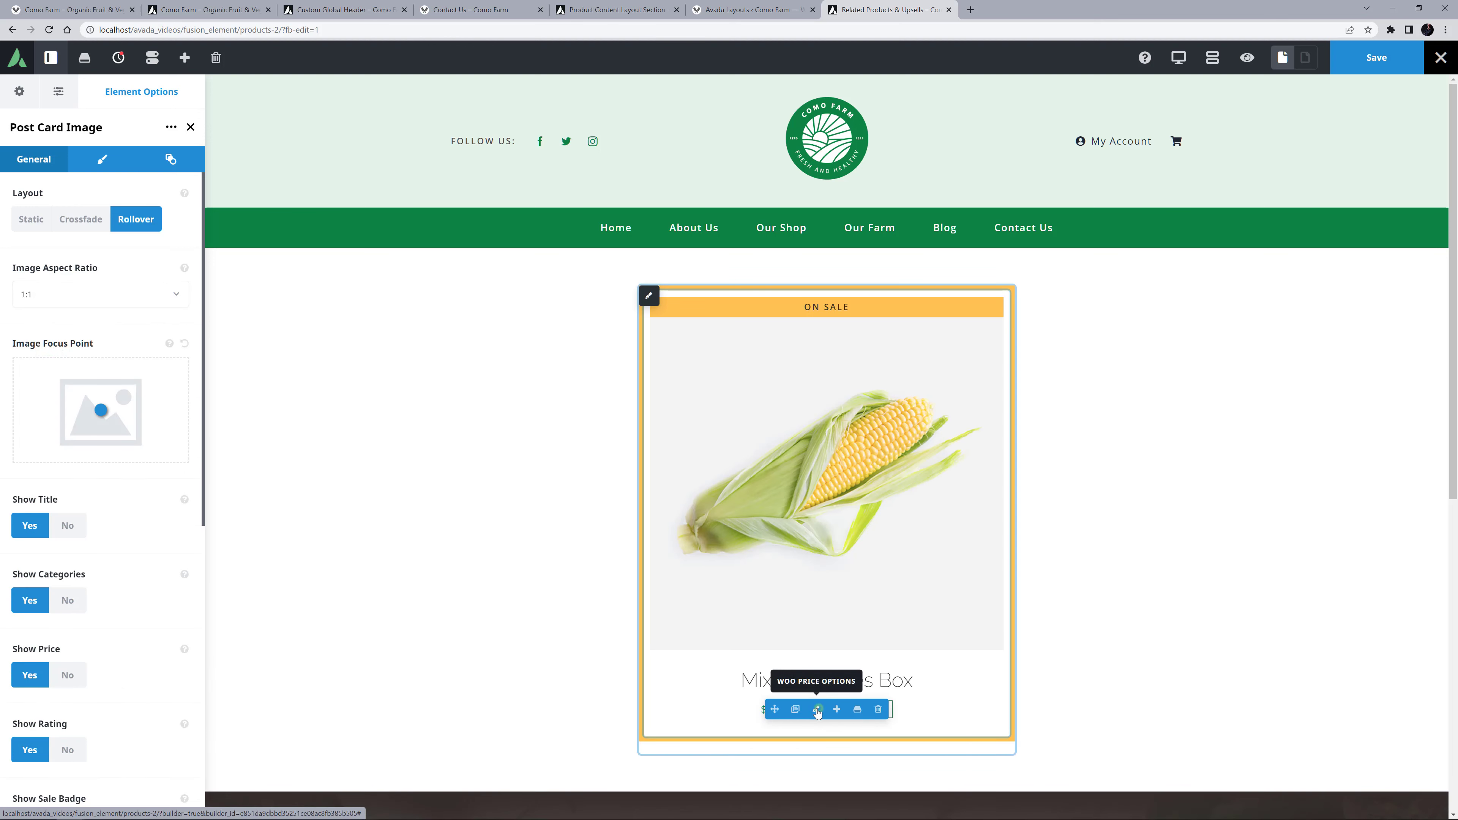
- Set the Woo Price element's price font size to 24px and save the post card
{"action": "left_click", "coordinate": [818, 711]}
{"action": "left_click", "coordinate": [102, 159]}
{"action": "left_click", "coordinate": [42, 396]}
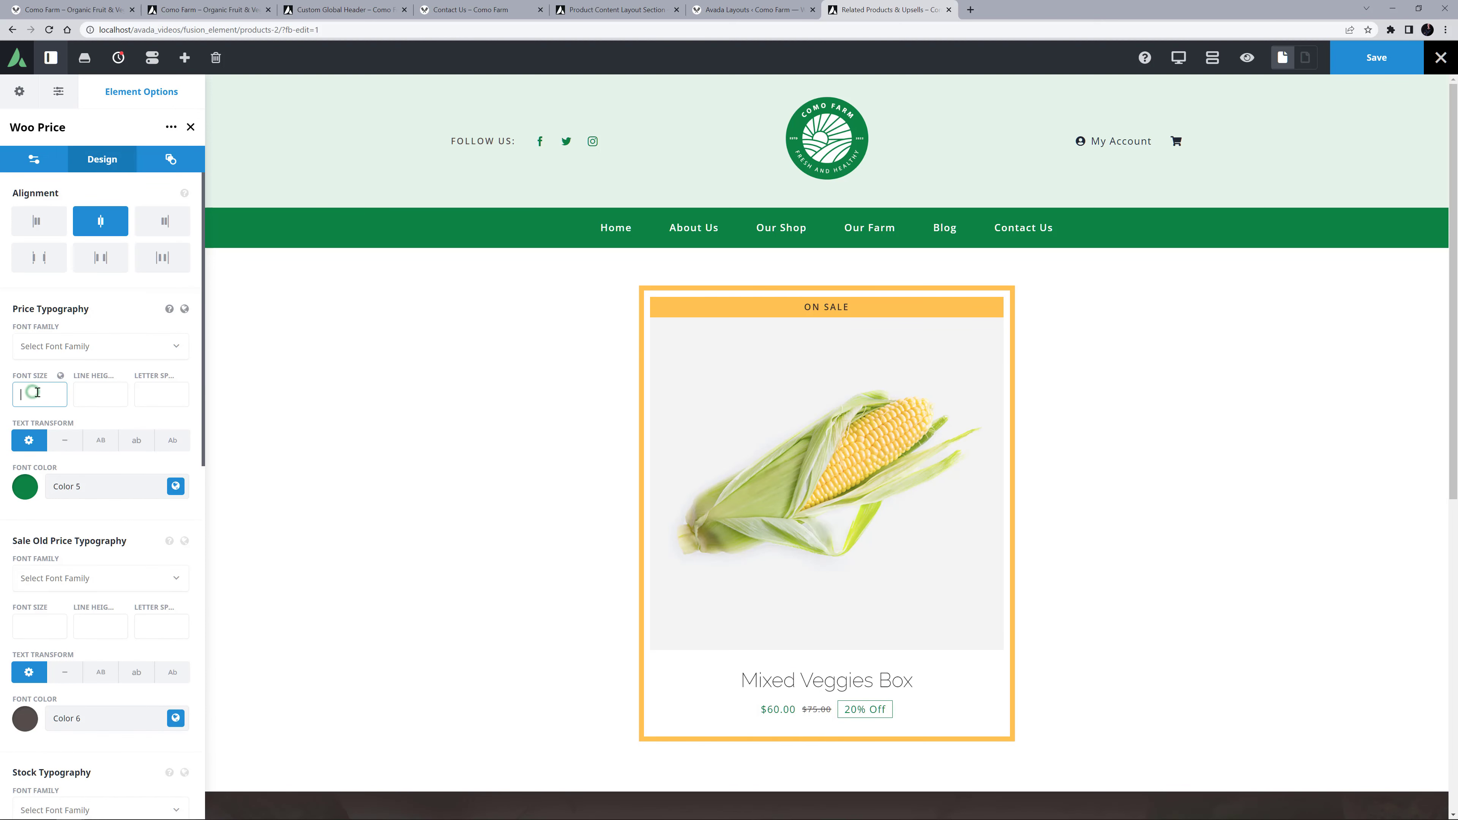
{"action": "type", "text": "24px"}
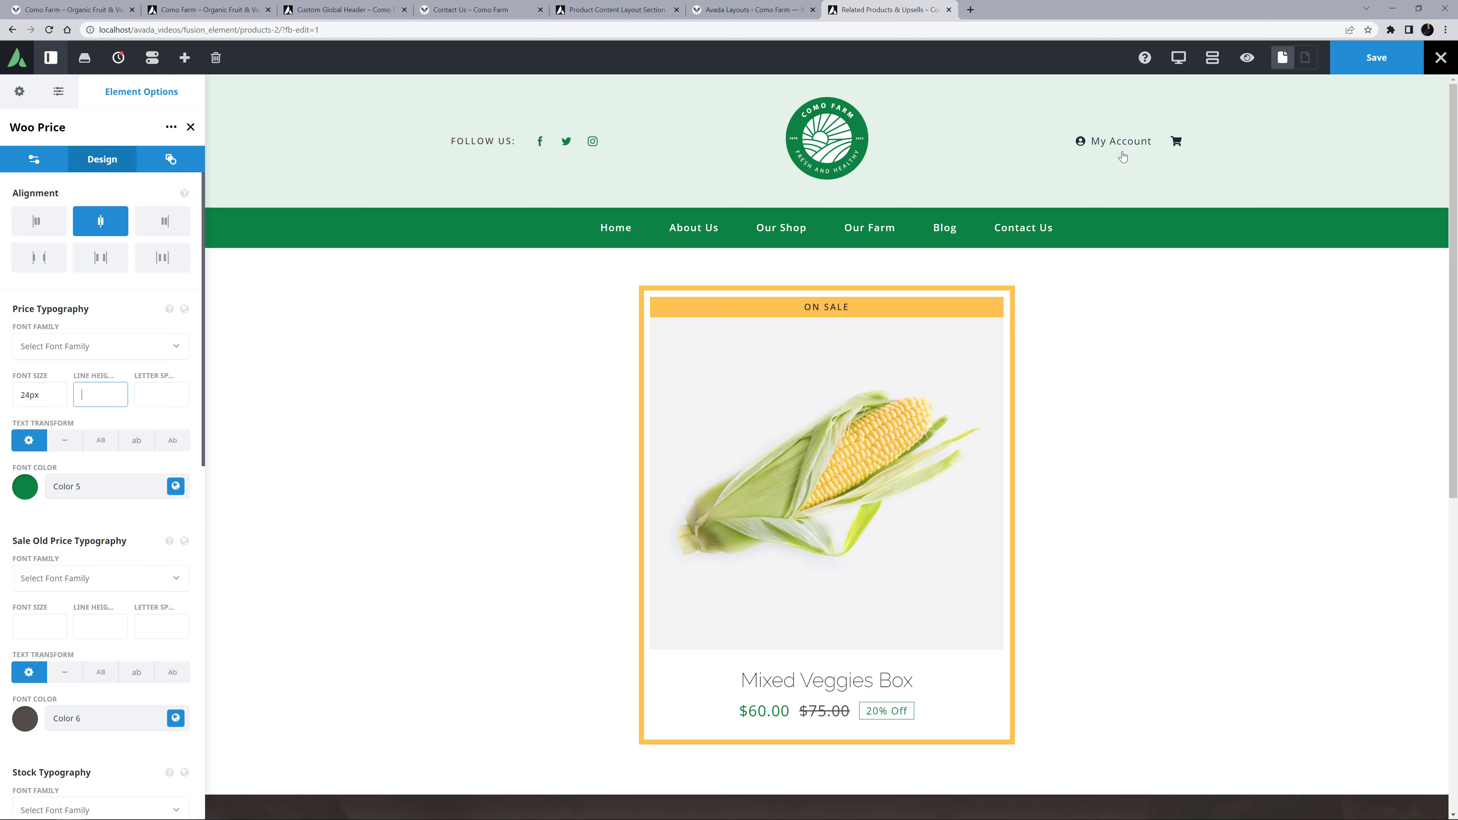
{"action": "left_click", "coordinate": [1345, 62]}
- Load the nonexistent address localhost/avada_videos/contact-ud/ in the Contact Us tab and examine the 404 page down to Popular Products
{"action": "left_click", "coordinate": [466, 9]}
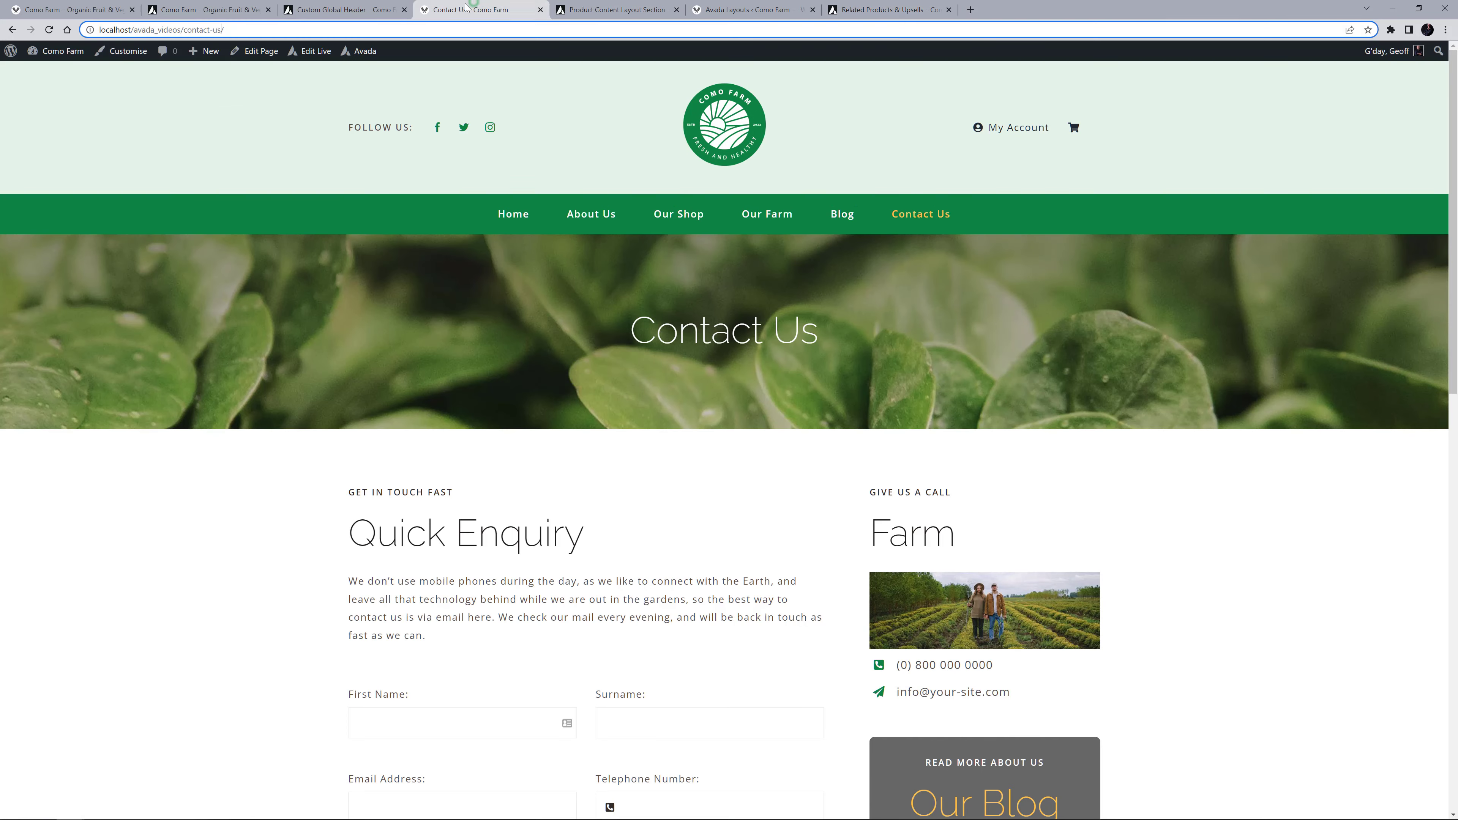
{"action": "key", "text": "BackSpace"}
{"action": "key", "text": "BackSpace"}
{"action": "type", "text": "d/"}
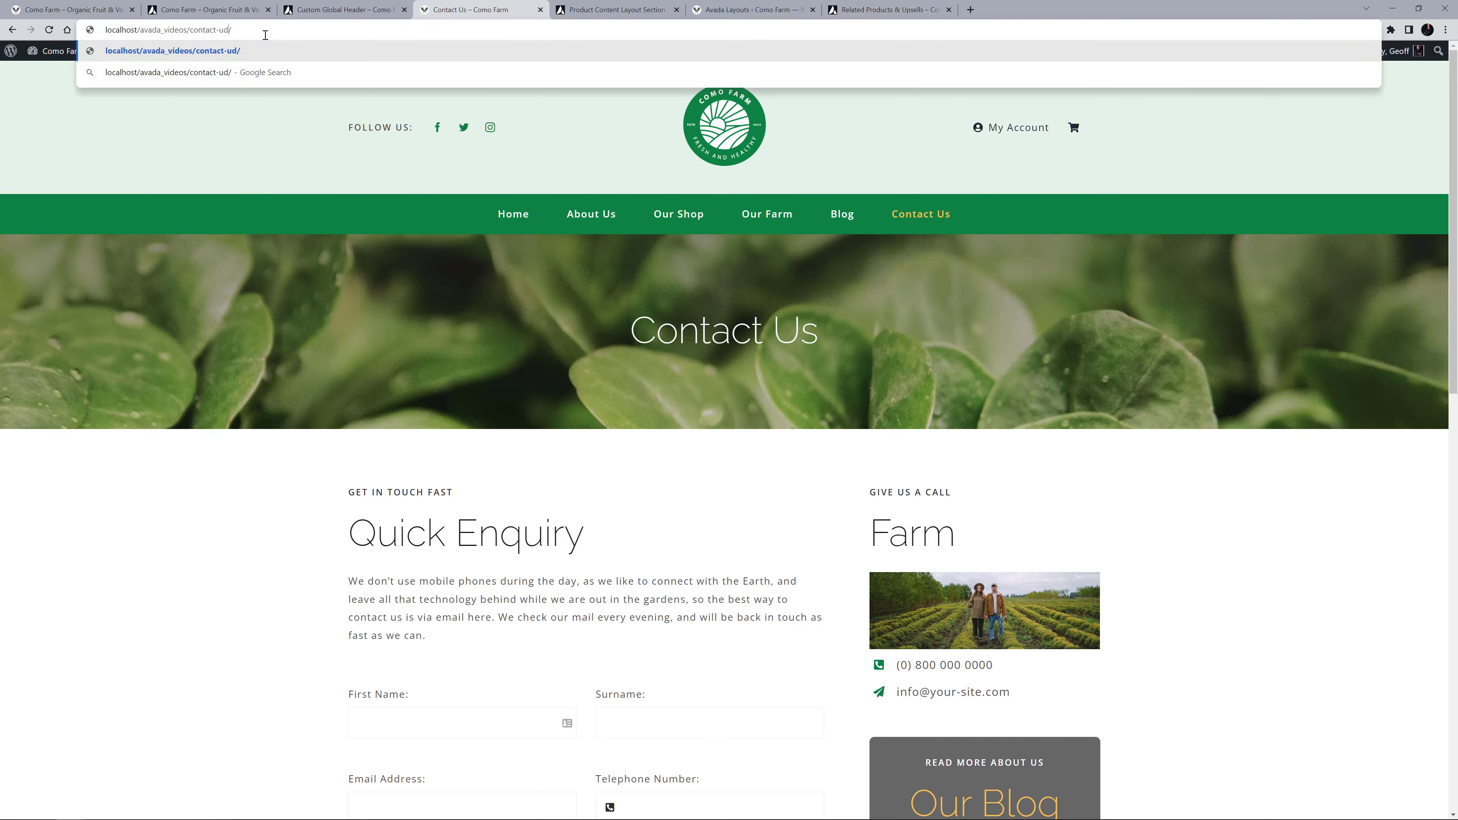
{"action": "key", "text": "Return"}
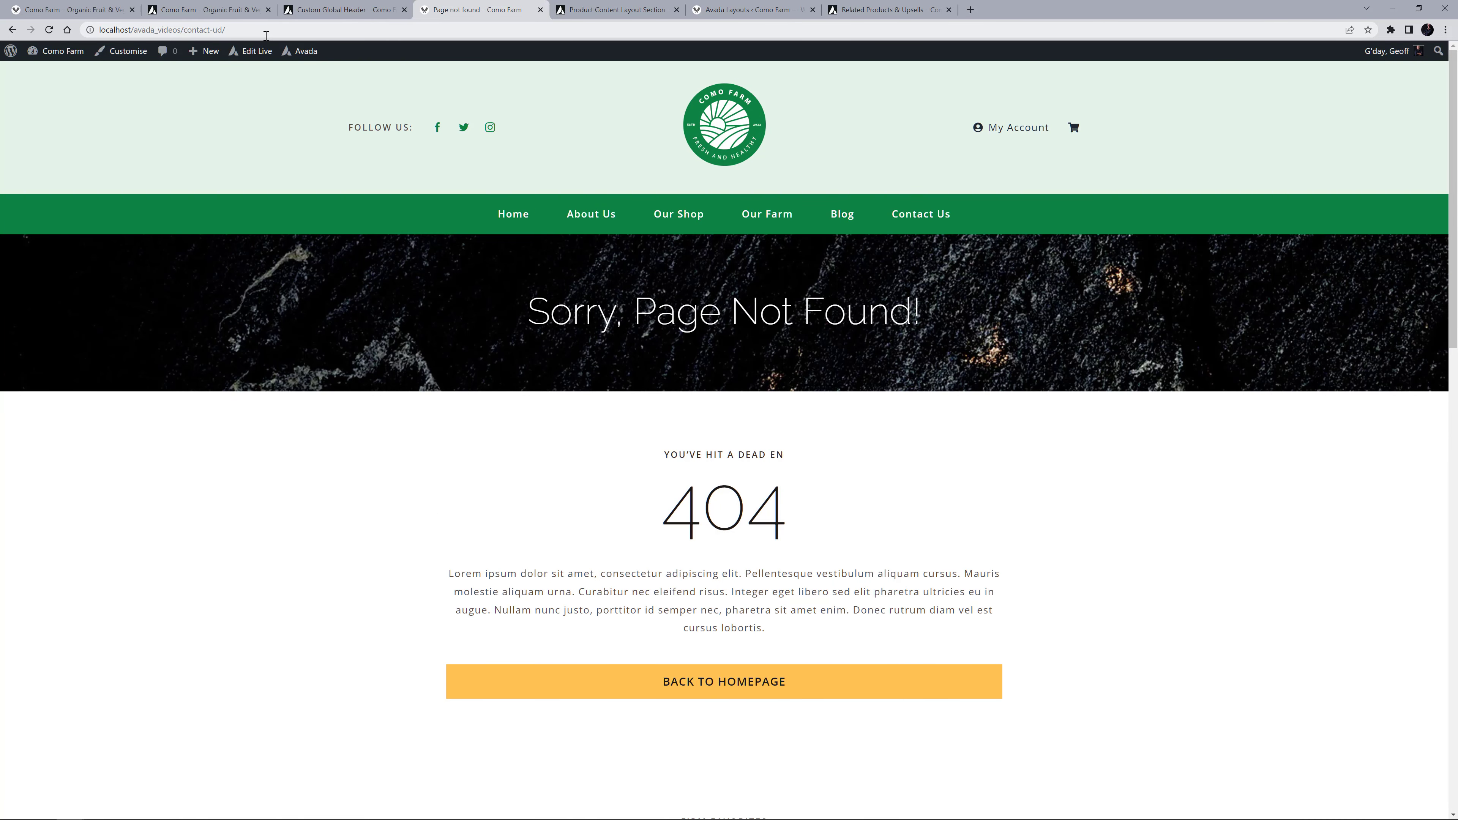
{"action": "scroll", "coordinate": [462, 500], "scroll_direction": "down", "scroll_amount": 6}
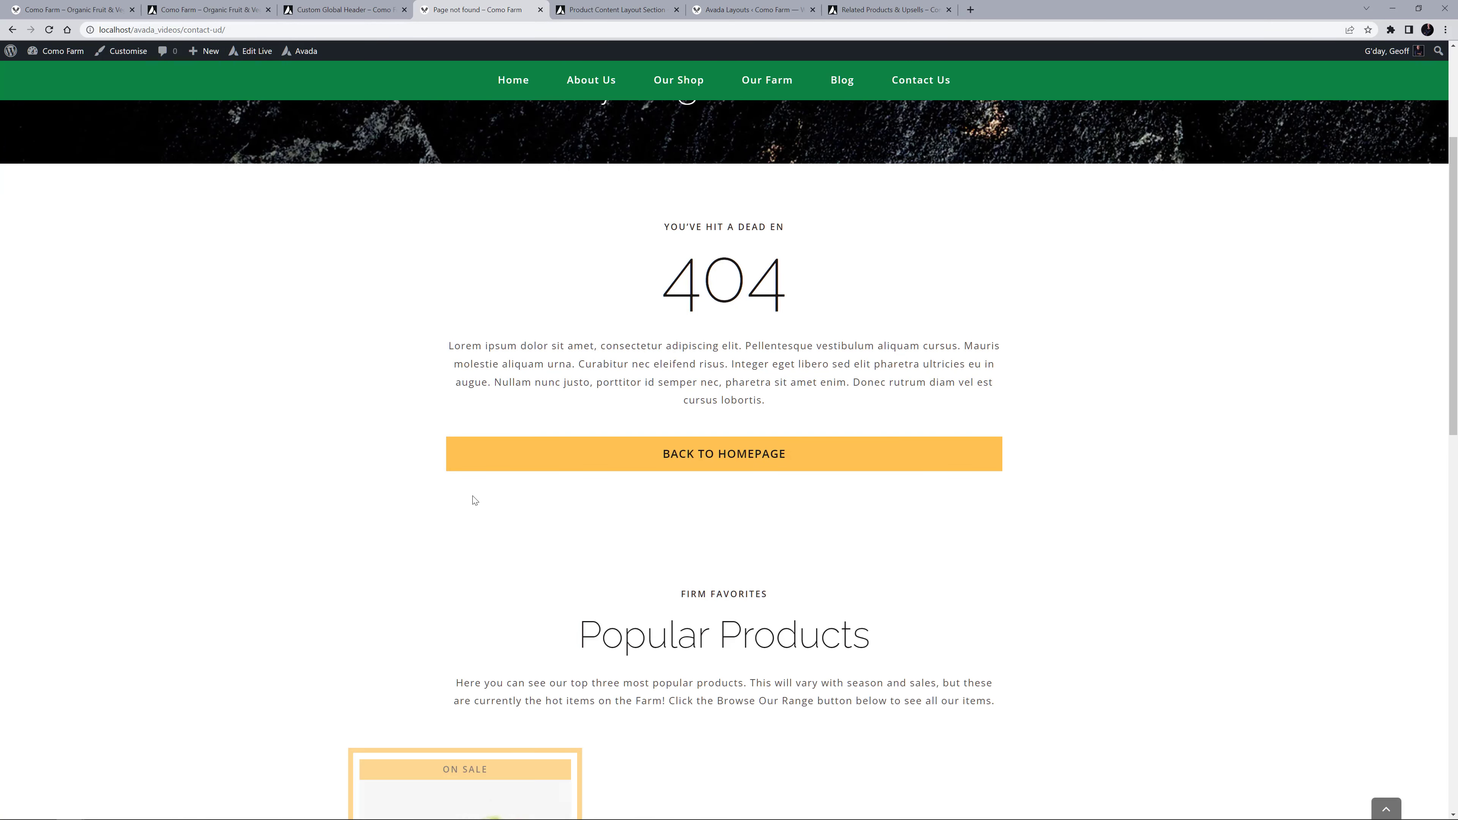
{"action": "scroll", "coordinate": [470, 498], "scroll_direction": "down", "scroll_amount": 3}
{"action": "scroll", "coordinate": [467, 487], "scroll_direction": "up", "scroll_amount": 10}
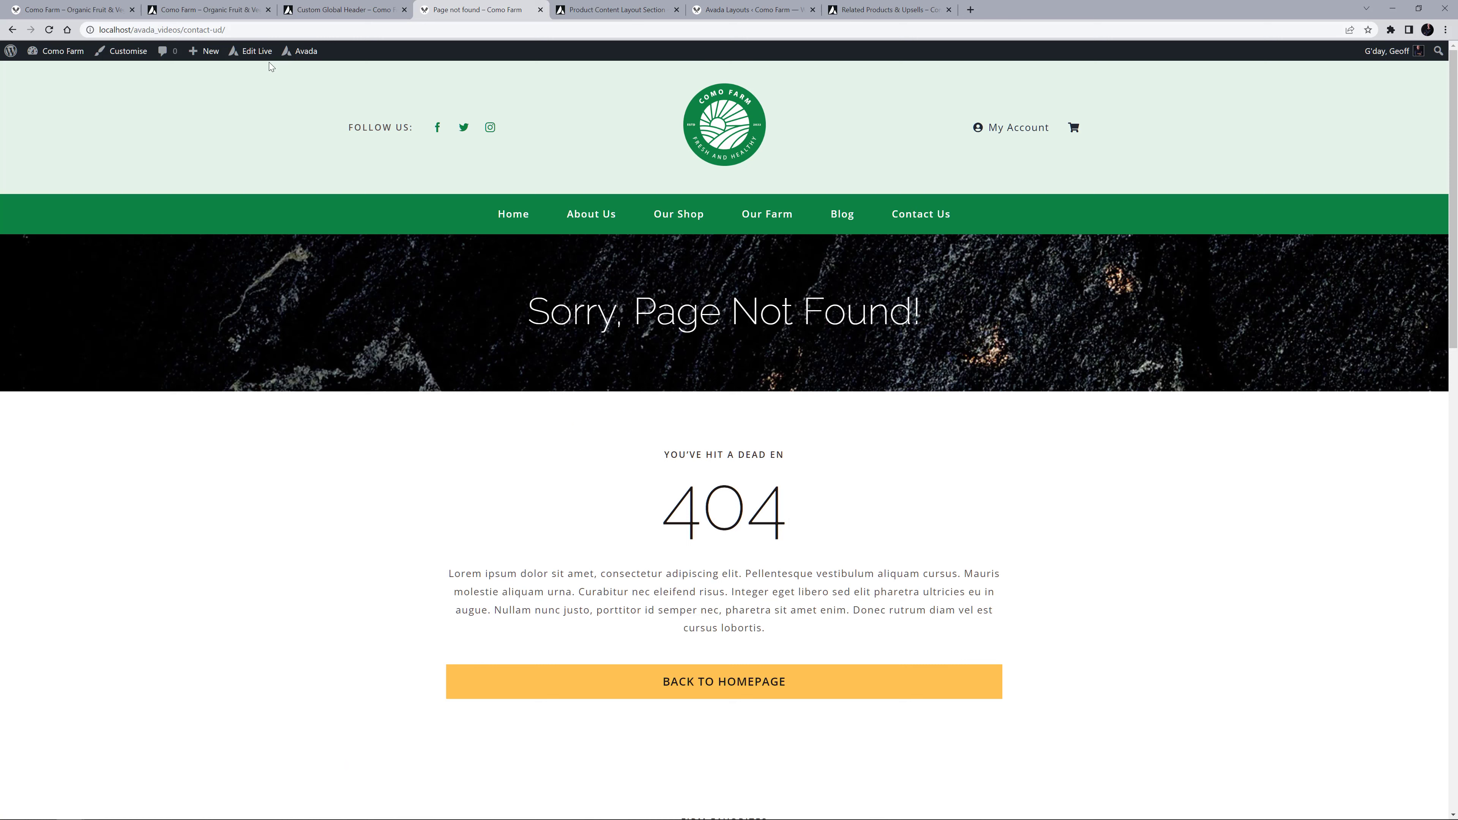
- Open the 404 Page Title Bar and Custom 404 Page Content sections in separate live editor tabs and show the title bar one
{"action": "left_click", "coordinate": [256, 51]}
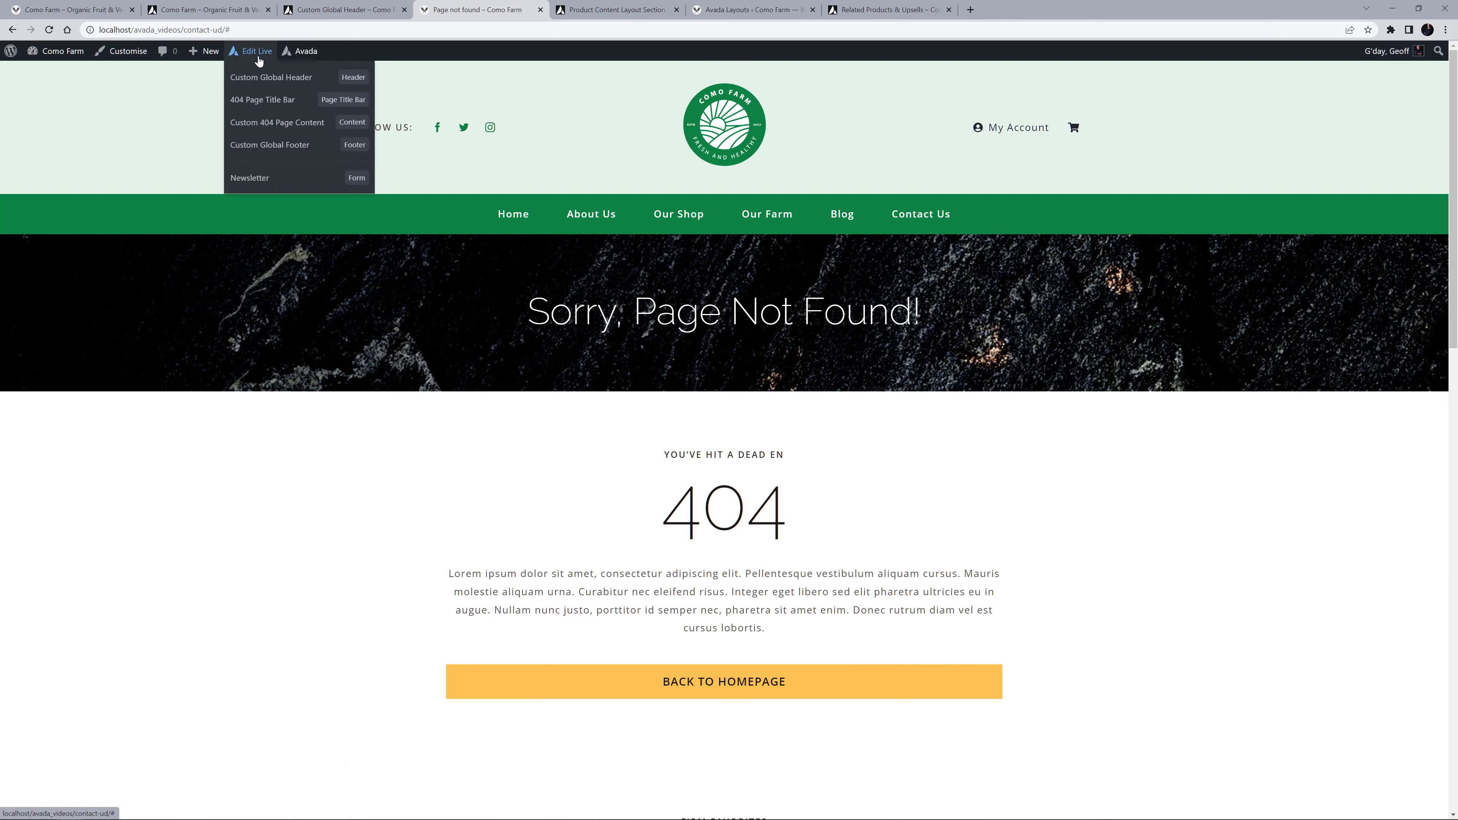
{"action": "middle_click", "coordinate": [266, 101]}
{"action": "middle_click", "coordinate": [268, 122]}
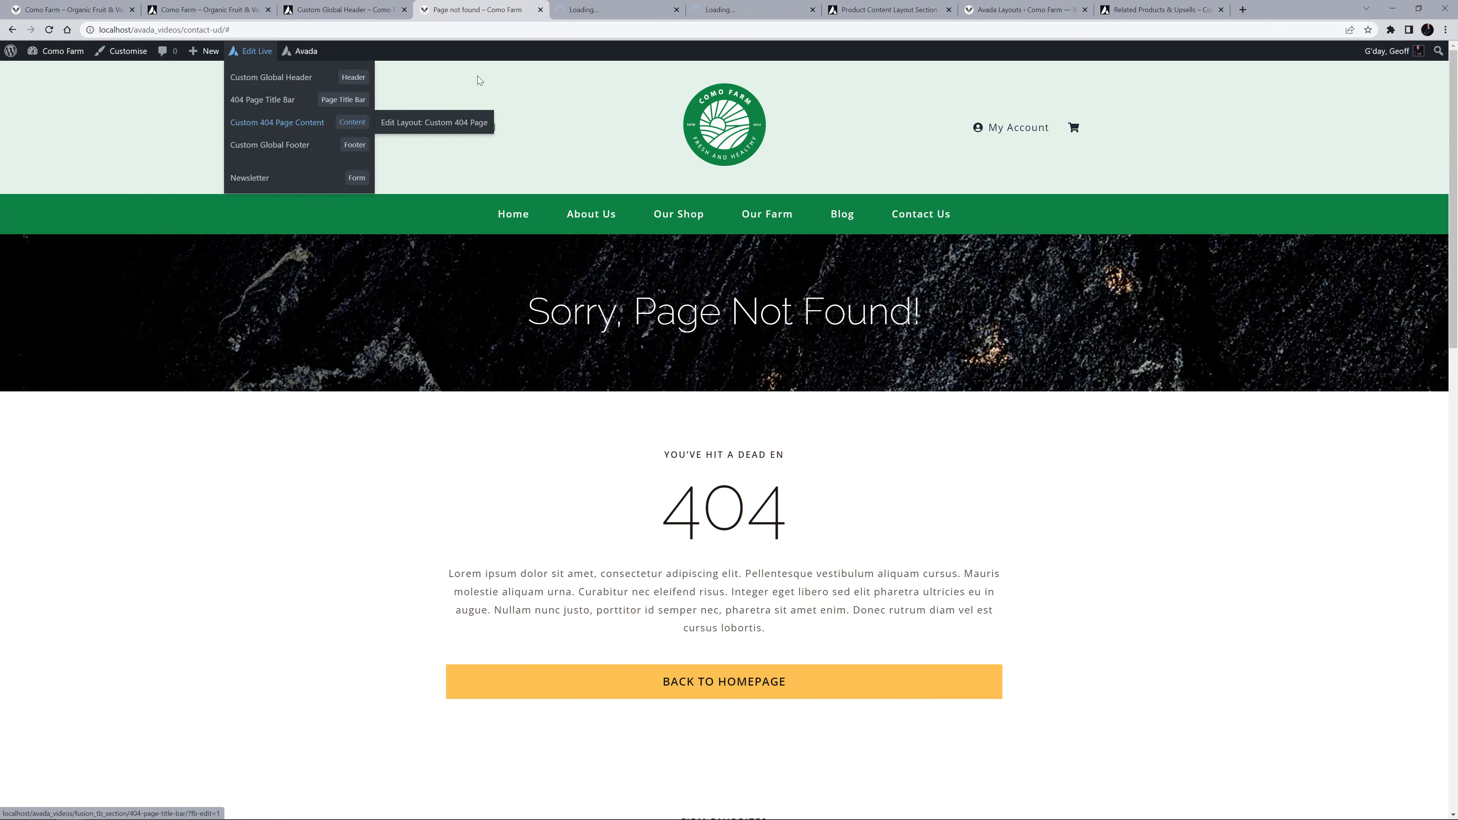
{"action": "left_click", "coordinate": [601, 5]}
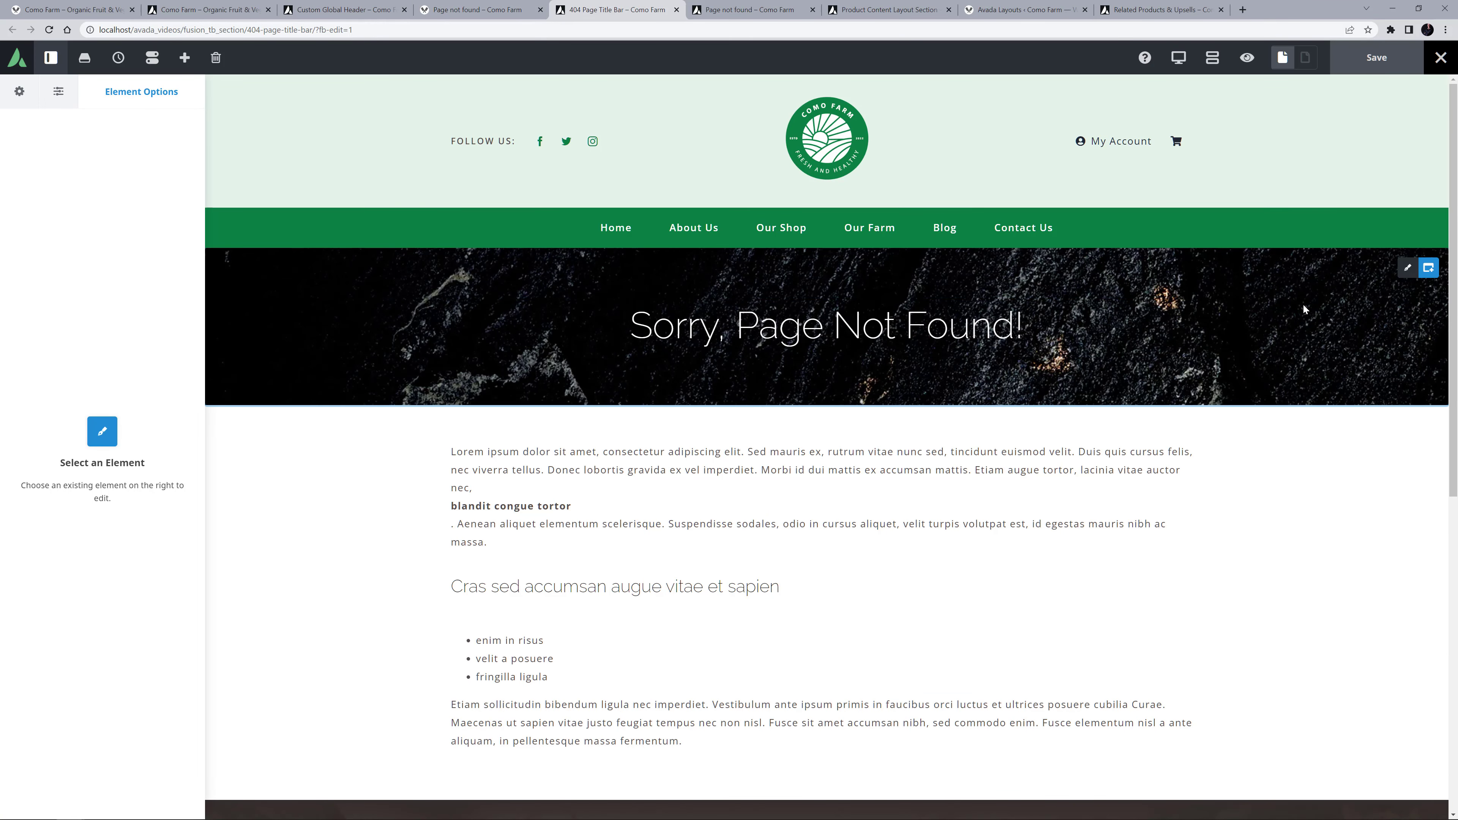
- Replace the background image of the 404 page title bar container with greens.jpg from the media library
{"action": "left_click", "coordinate": [1401, 270]}
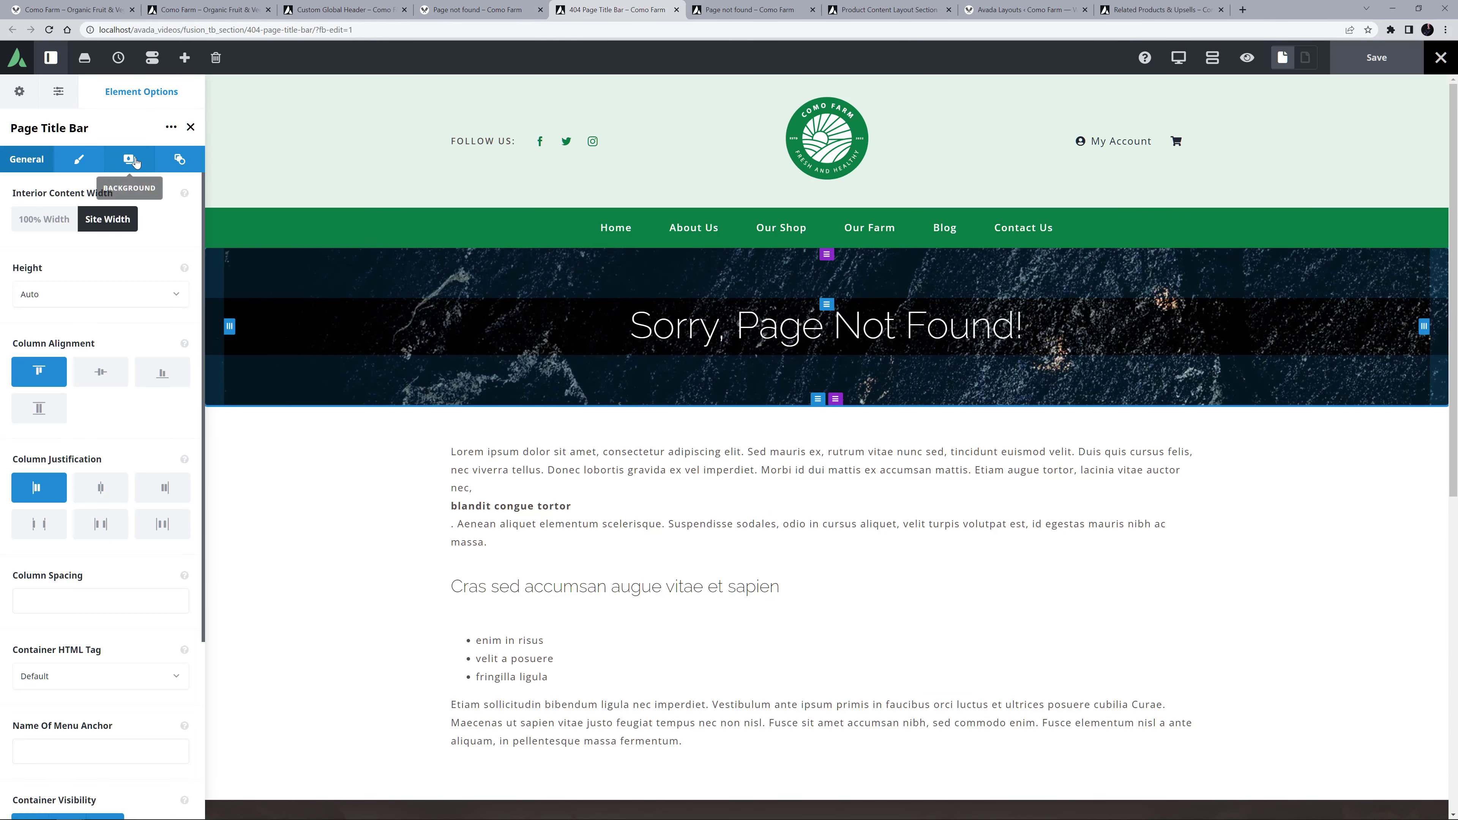
{"action": "left_click", "coordinate": [179, 159]}
{"action": "left_click", "coordinate": [123, 225]}
{"action": "left_click", "coordinate": [107, 352]}
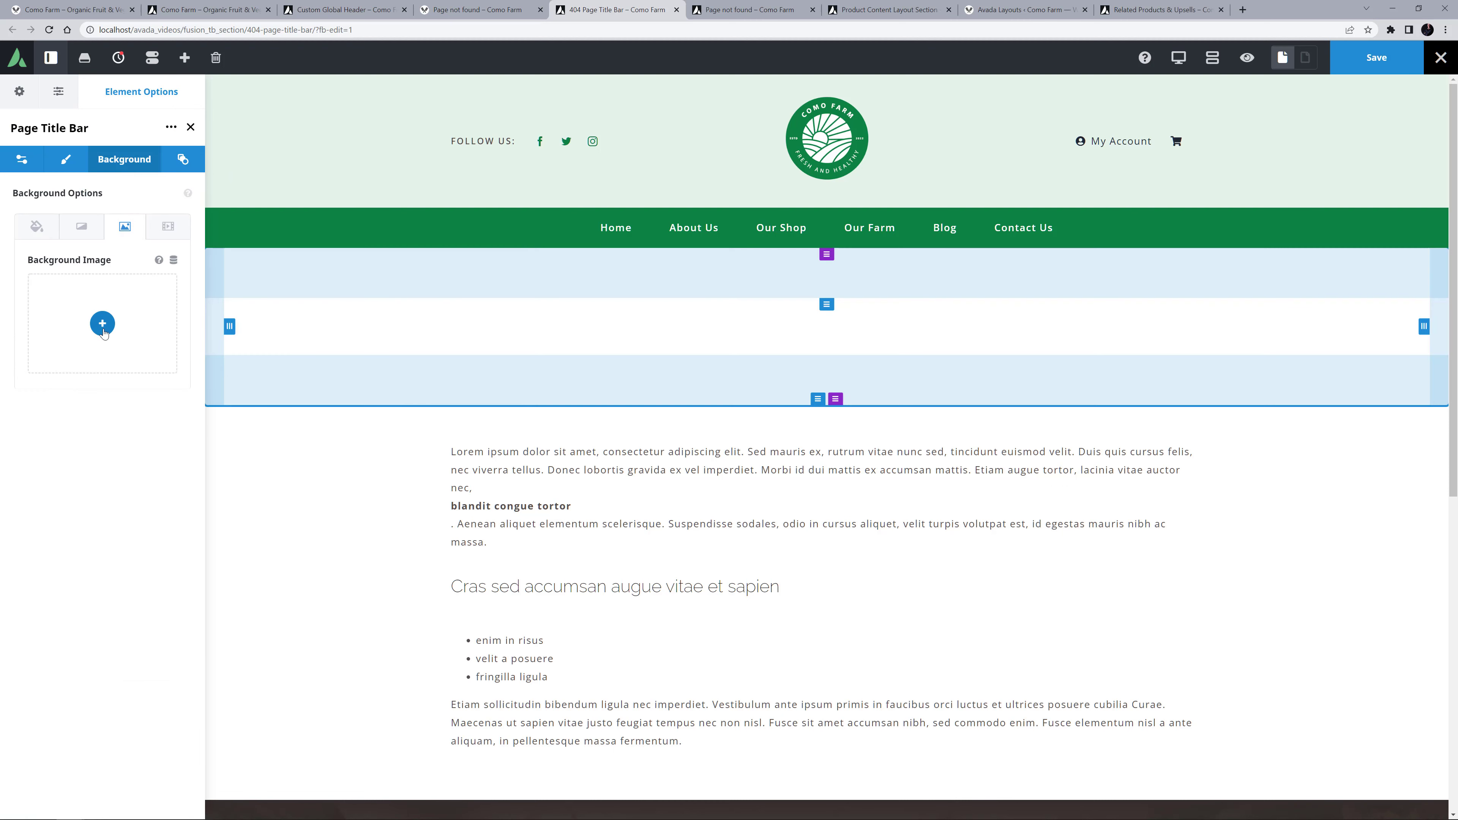
{"action": "left_click", "coordinate": [102, 328]}
{"action": "left_click", "coordinate": [99, 225]}
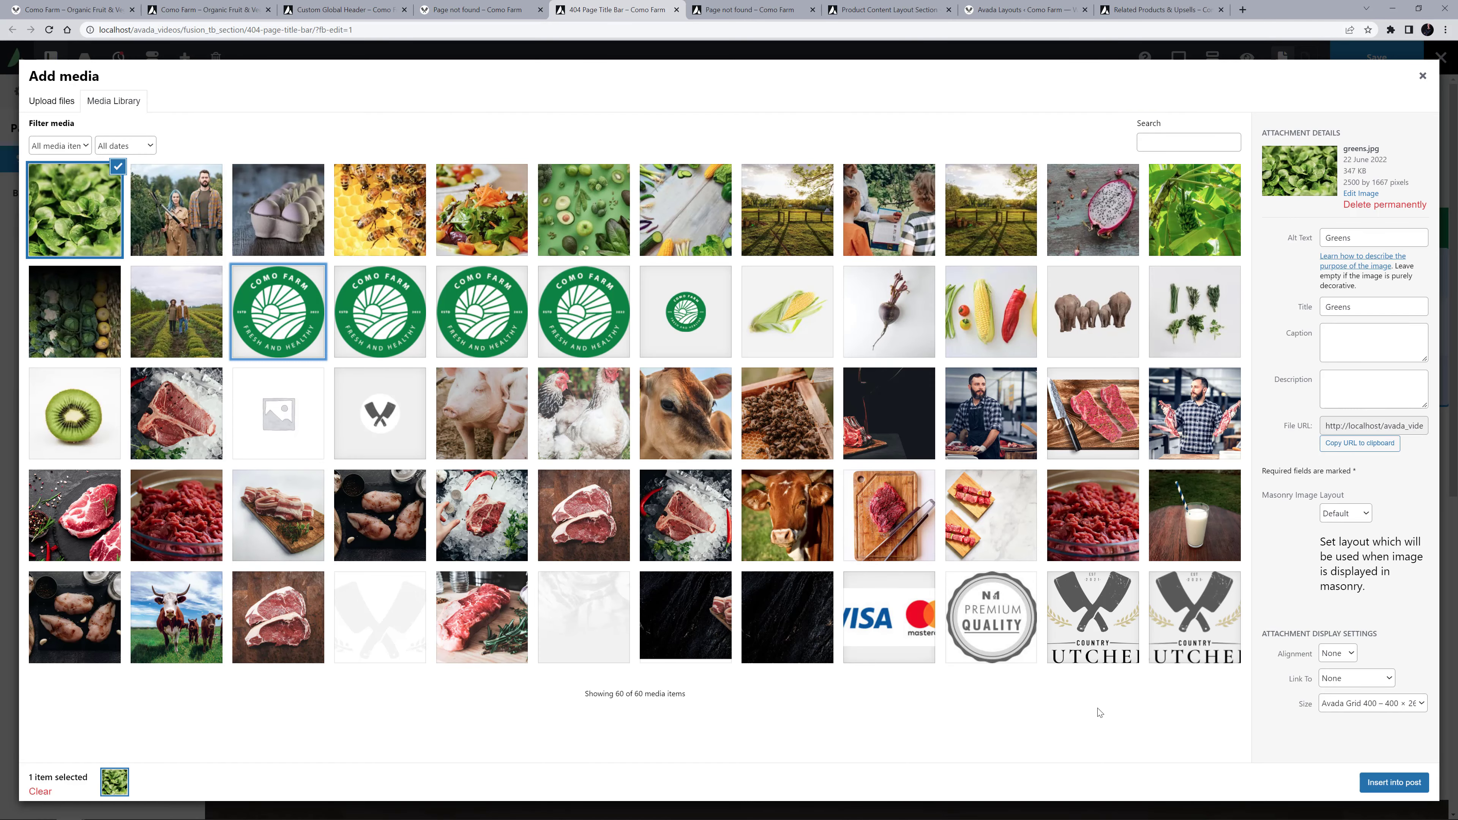
{"action": "left_click", "coordinate": [1363, 702]}
{"action": "left_click", "coordinate": [1345, 757]}
{"action": "left_click", "coordinate": [1380, 782]}
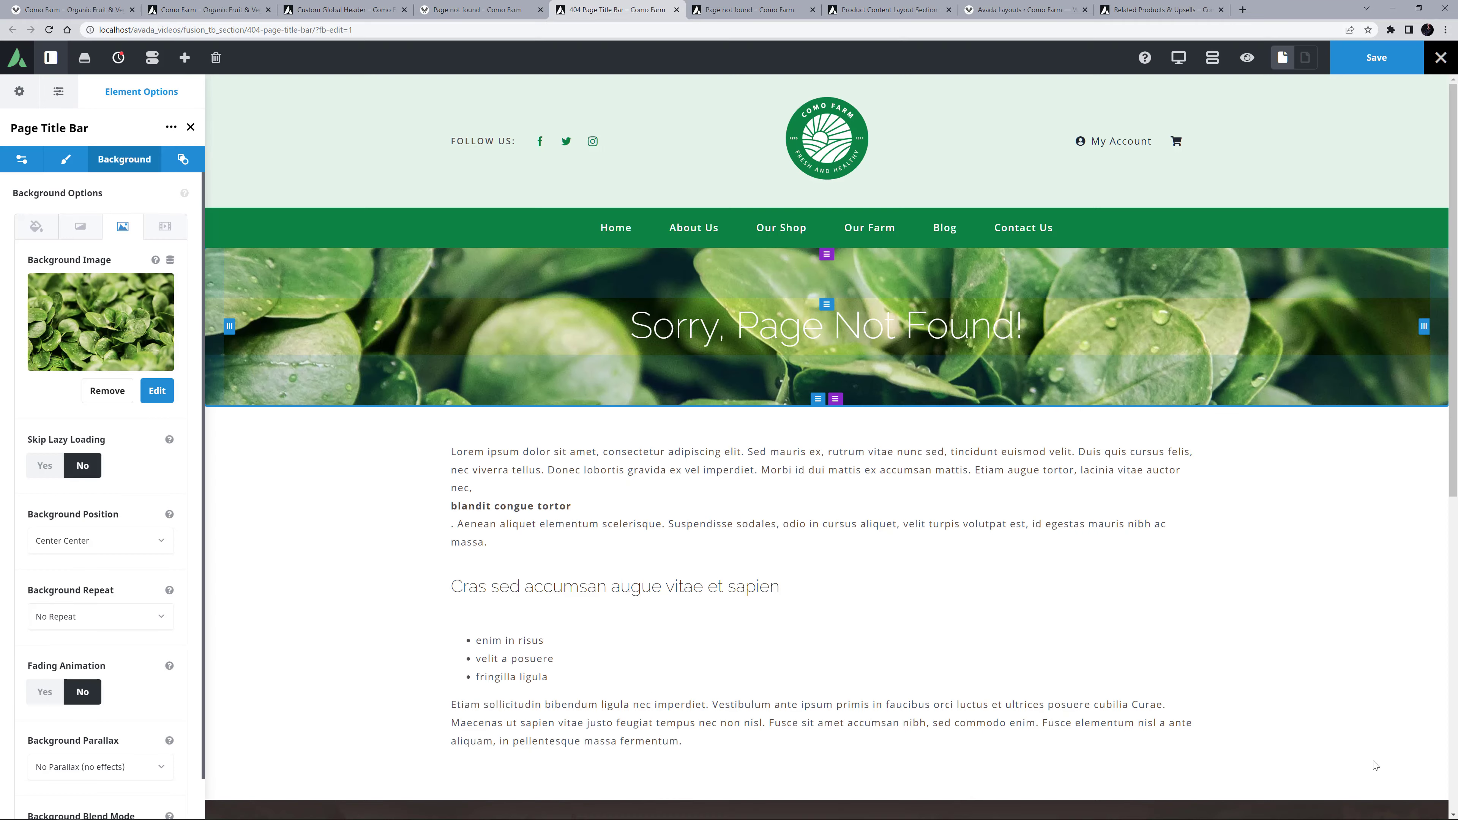
- Set the title bar background's gradient start color to the global Color 7 and adjust its alpha by -50
{"action": "left_click", "coordinate": [81, 226]}
{"action": "left_click", "coordinate": [164, 286]}
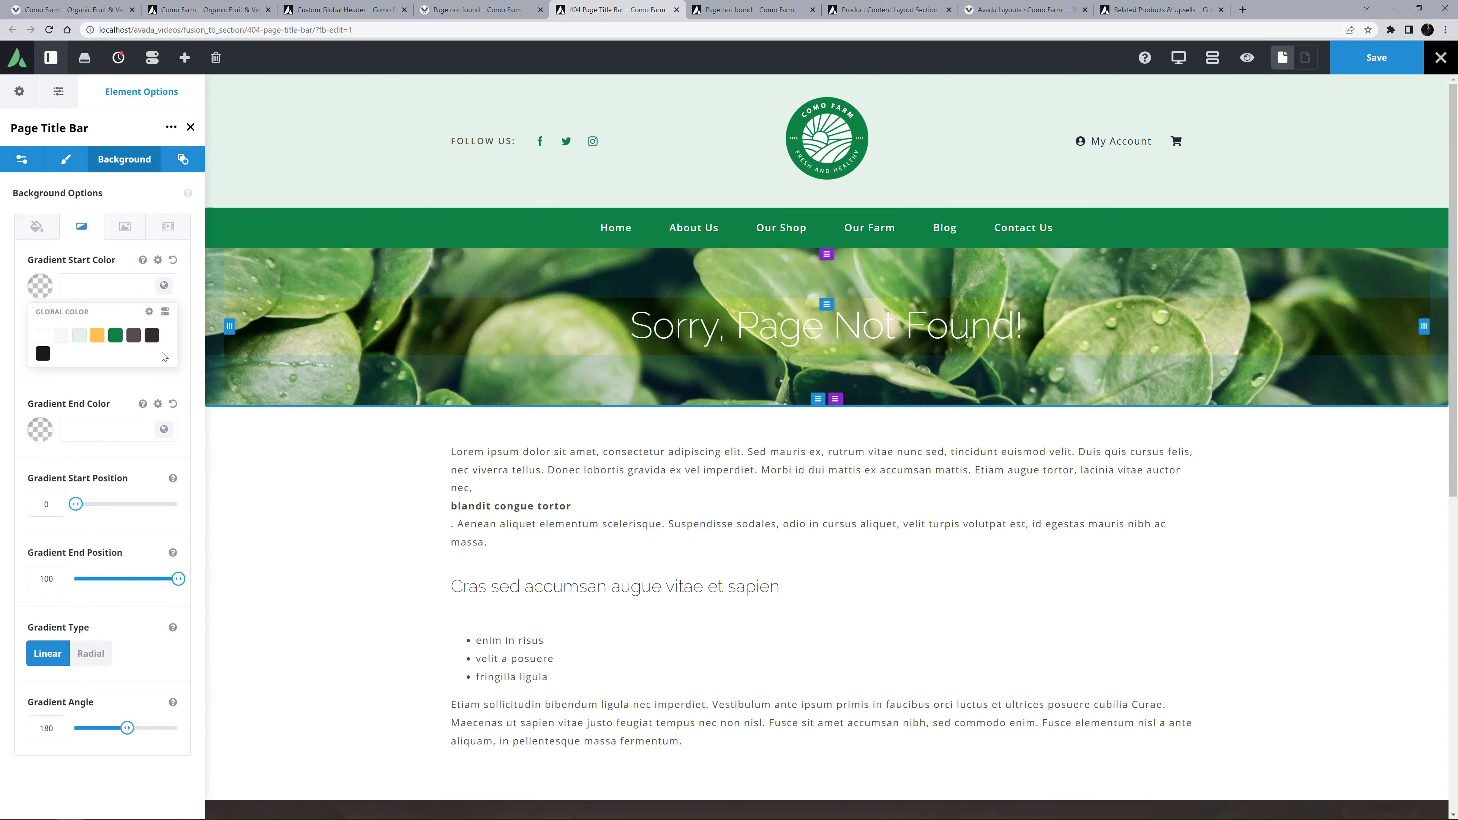
{"action": "left_click", "coordinate": [152, 336]}
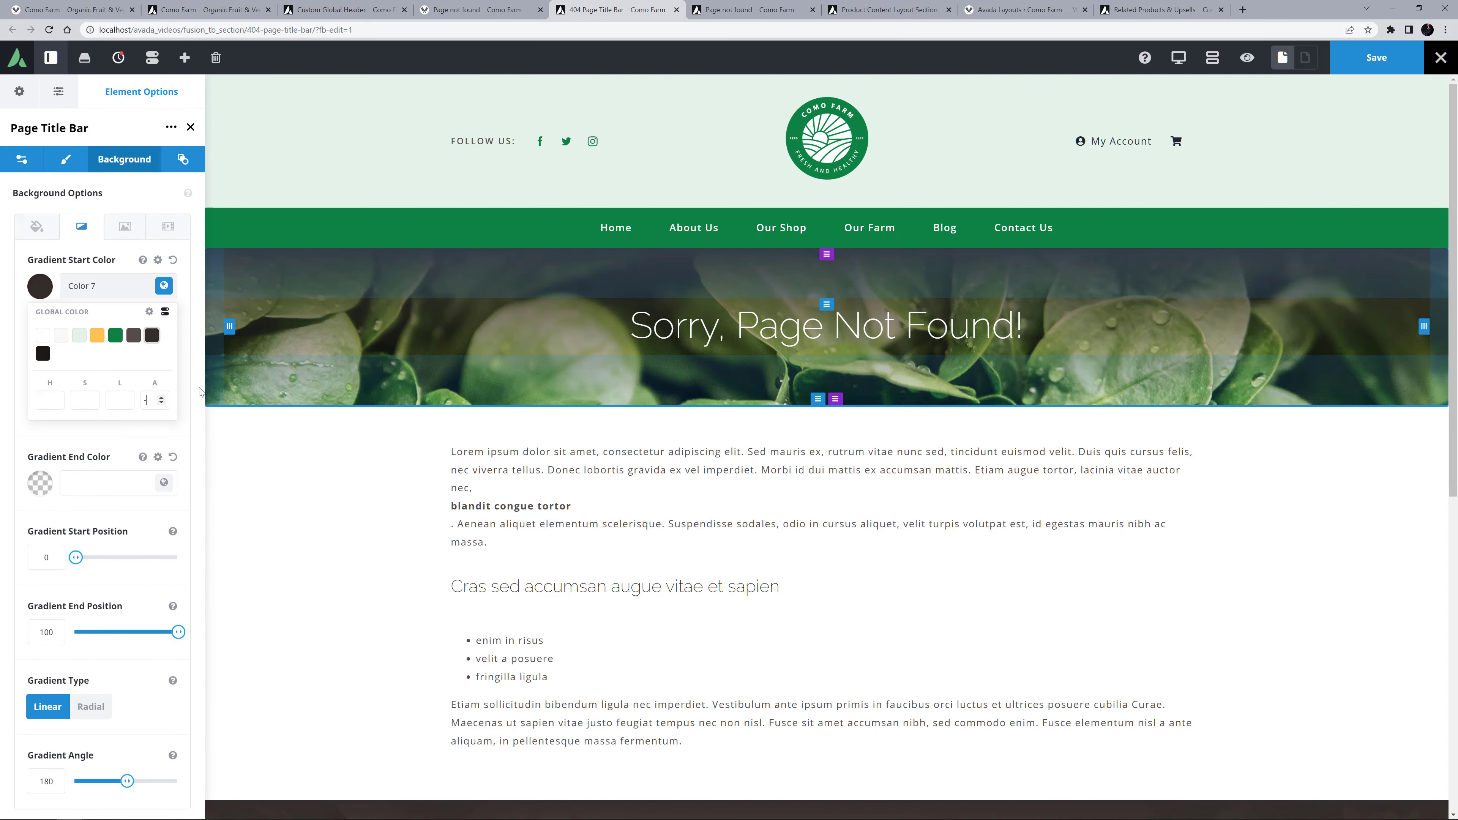
{"action": "type", "text": "-50"}
- Set the title bar container's top and bottom padding to 110px and save the section
{"action": "left_click", "coordinate": [65, 159]}
{"action": "left_click", "coordinate": [23, 321]}
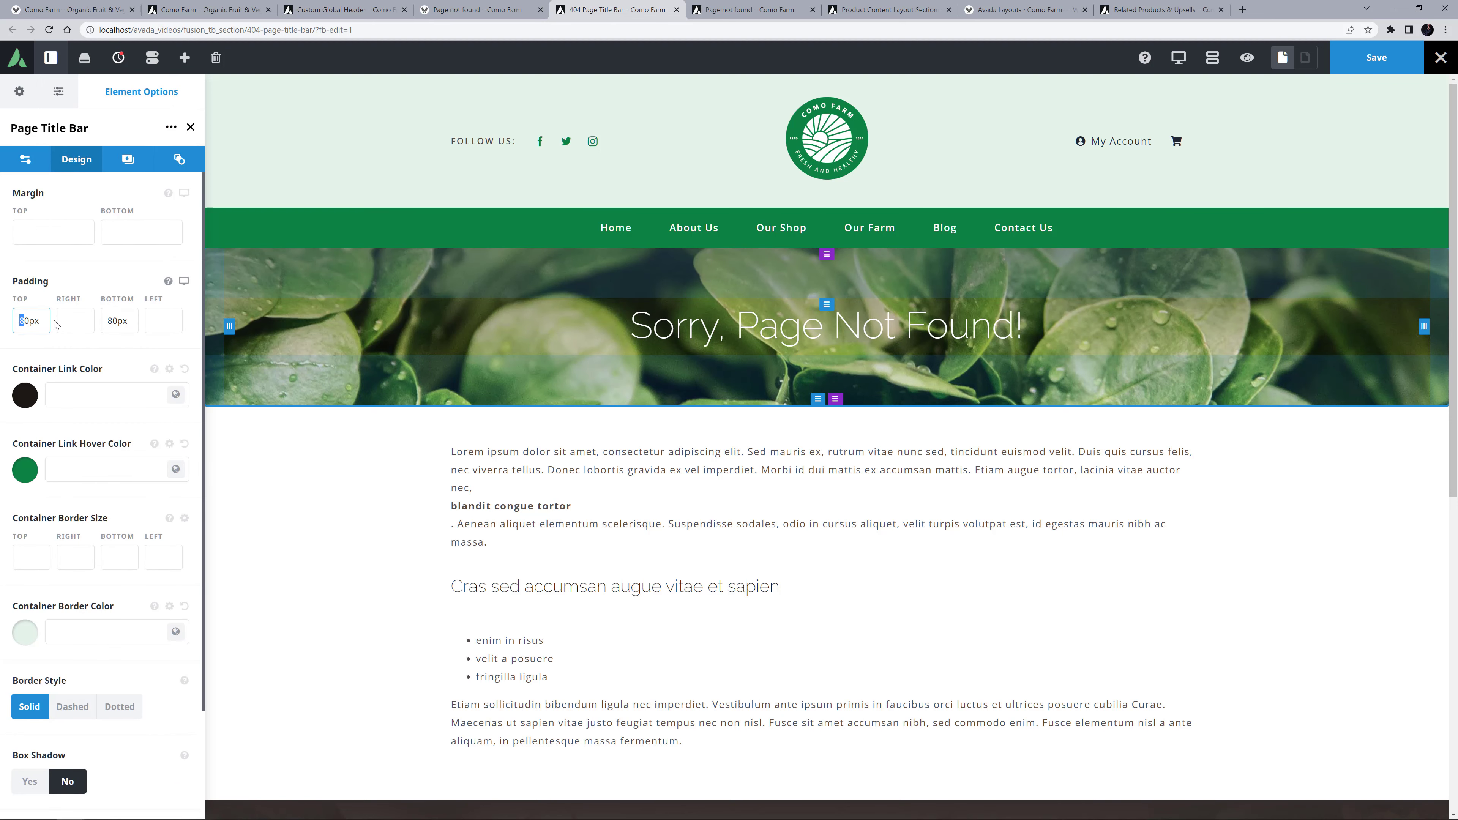
{"action": "type", "text": "11"}
{"action": "left_click_drag", "start_coordinate": [114, 320], "coordinate": [94, 321]}
{"action": "type", "text": "11"}
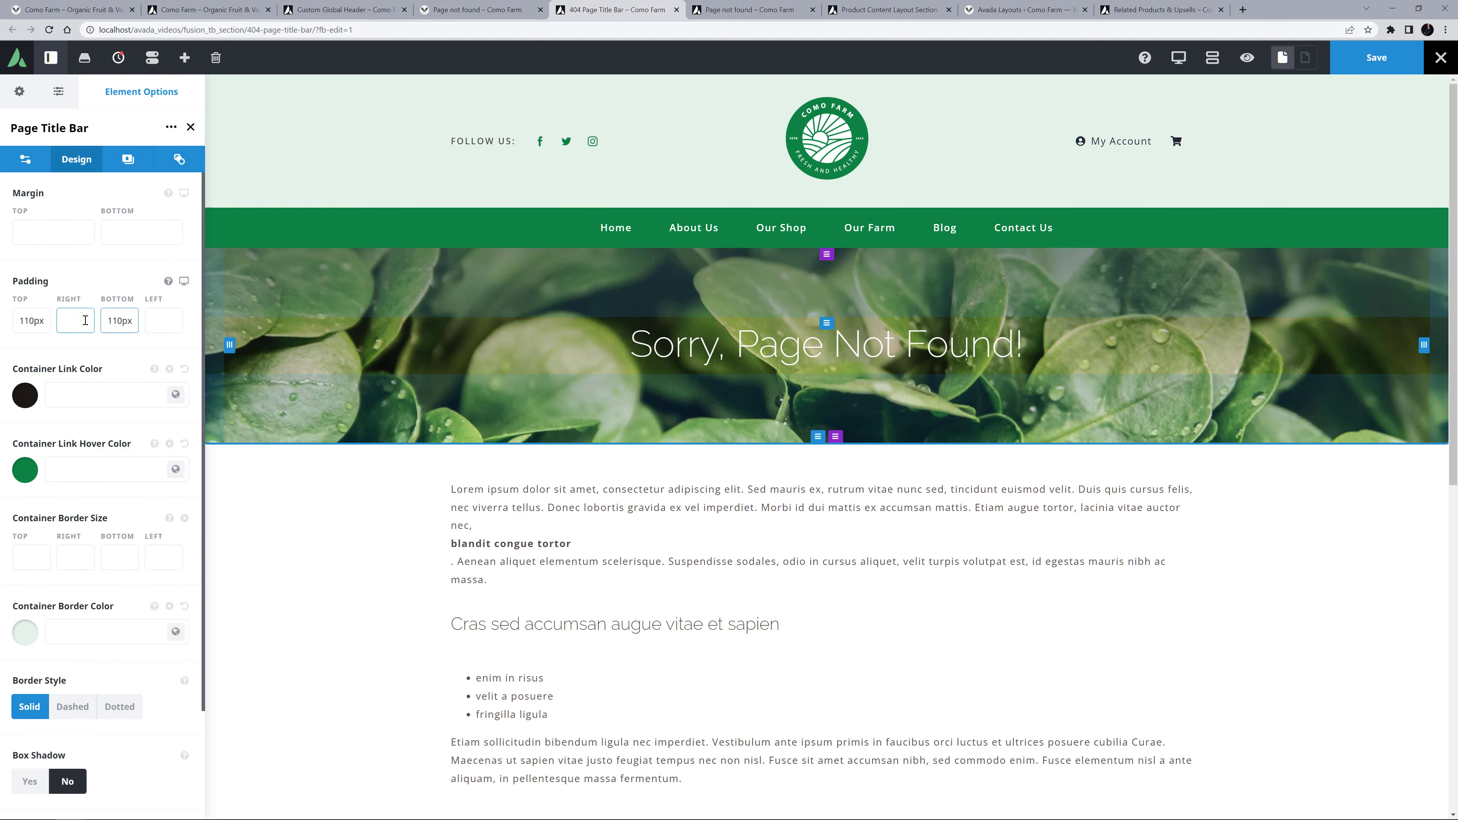
{"action": "left_click", "coordinate": [1375, 64]}
- In the custom 404 content section, change the small heading above 404 to "We don't seem to be growing that variety"
{"action": "left_click", "coordinate": [751, 13]}
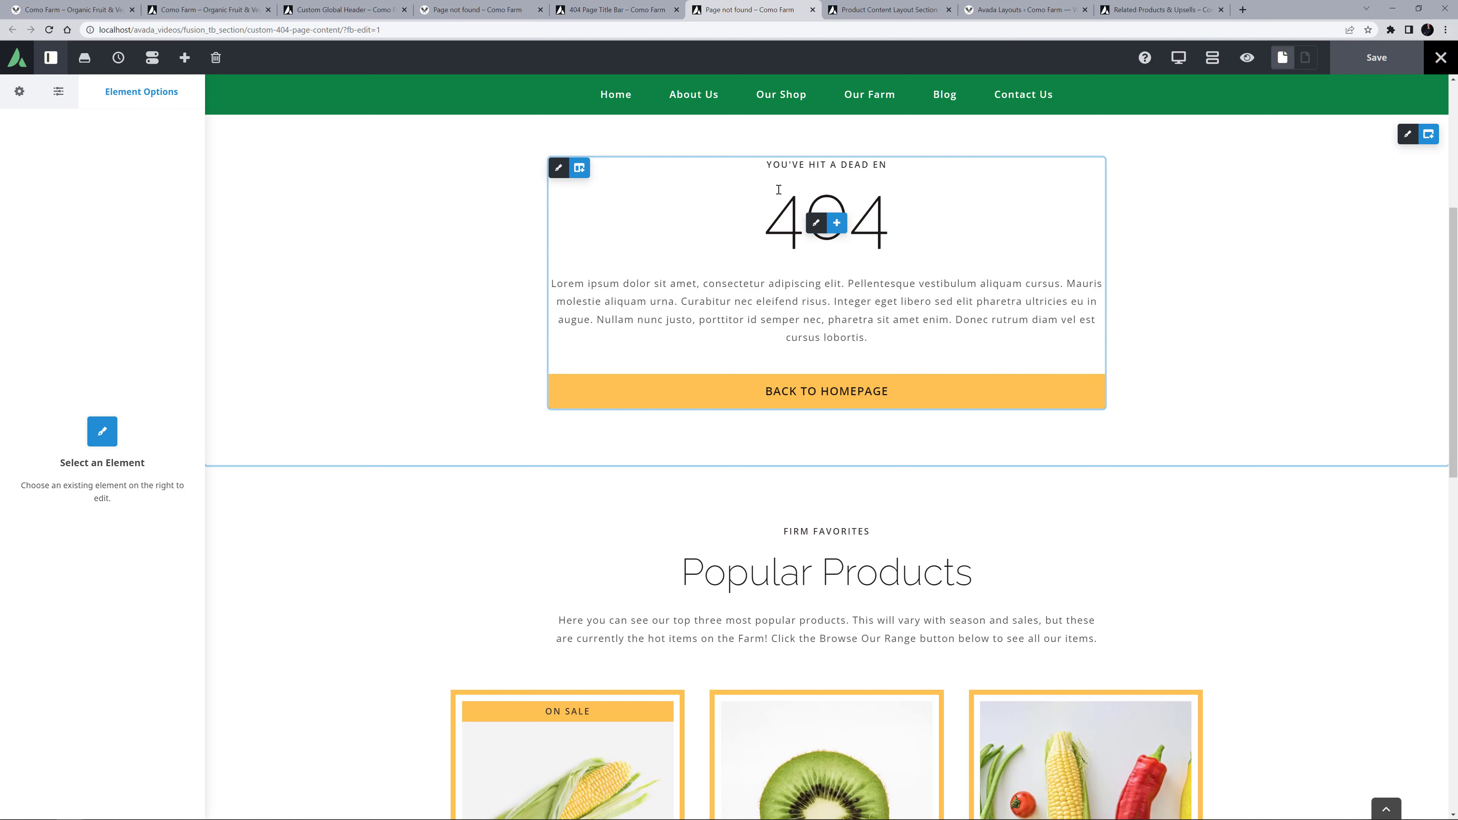
{"action": "left_click_drag", "start_coordinate": [765, 164], "coordinate": [974, 173]}
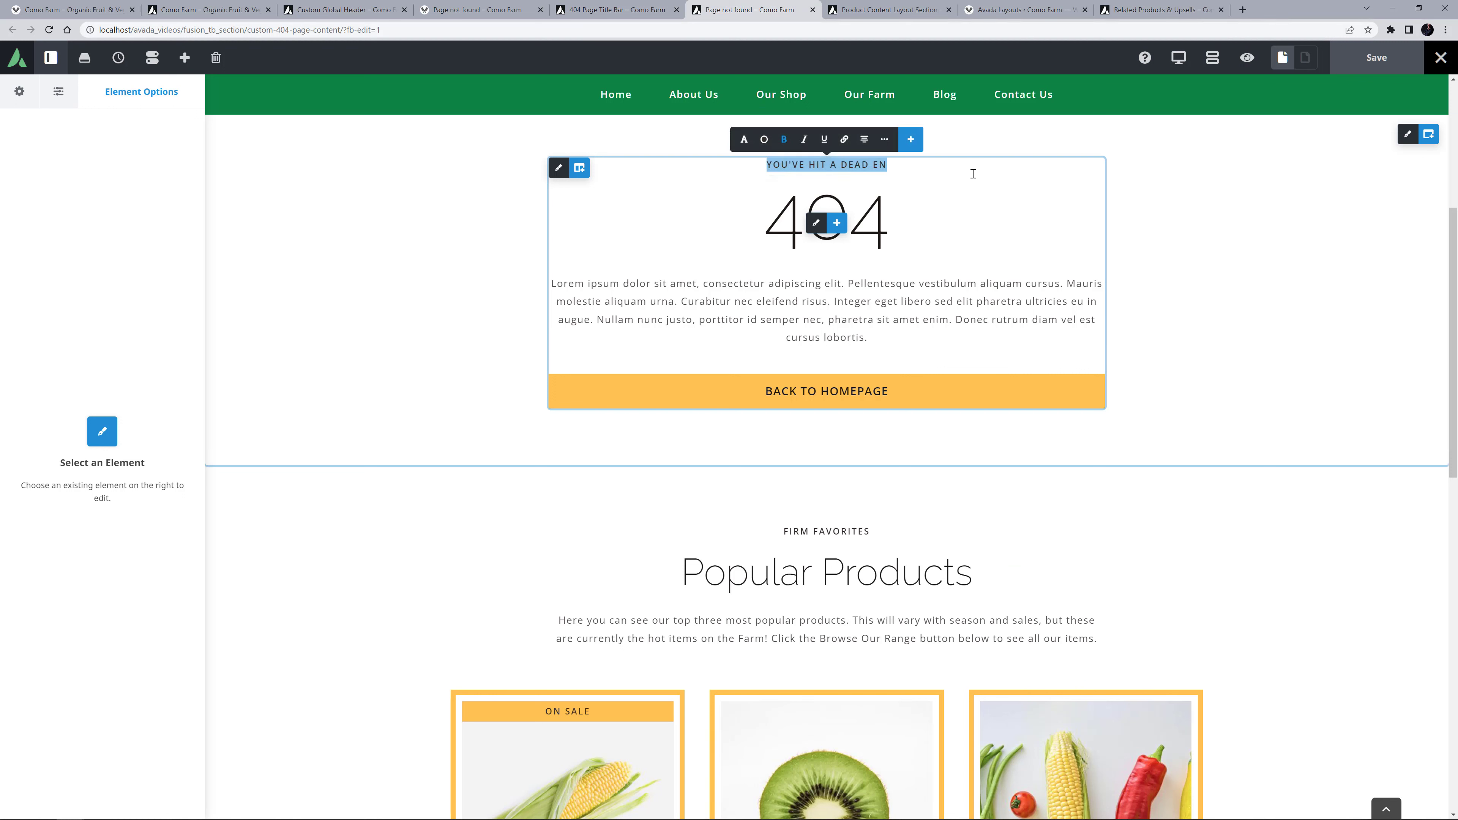
{"action": "type", "text": "WE DON’T SEEM TO BE GROWING THAT VARIETY"}
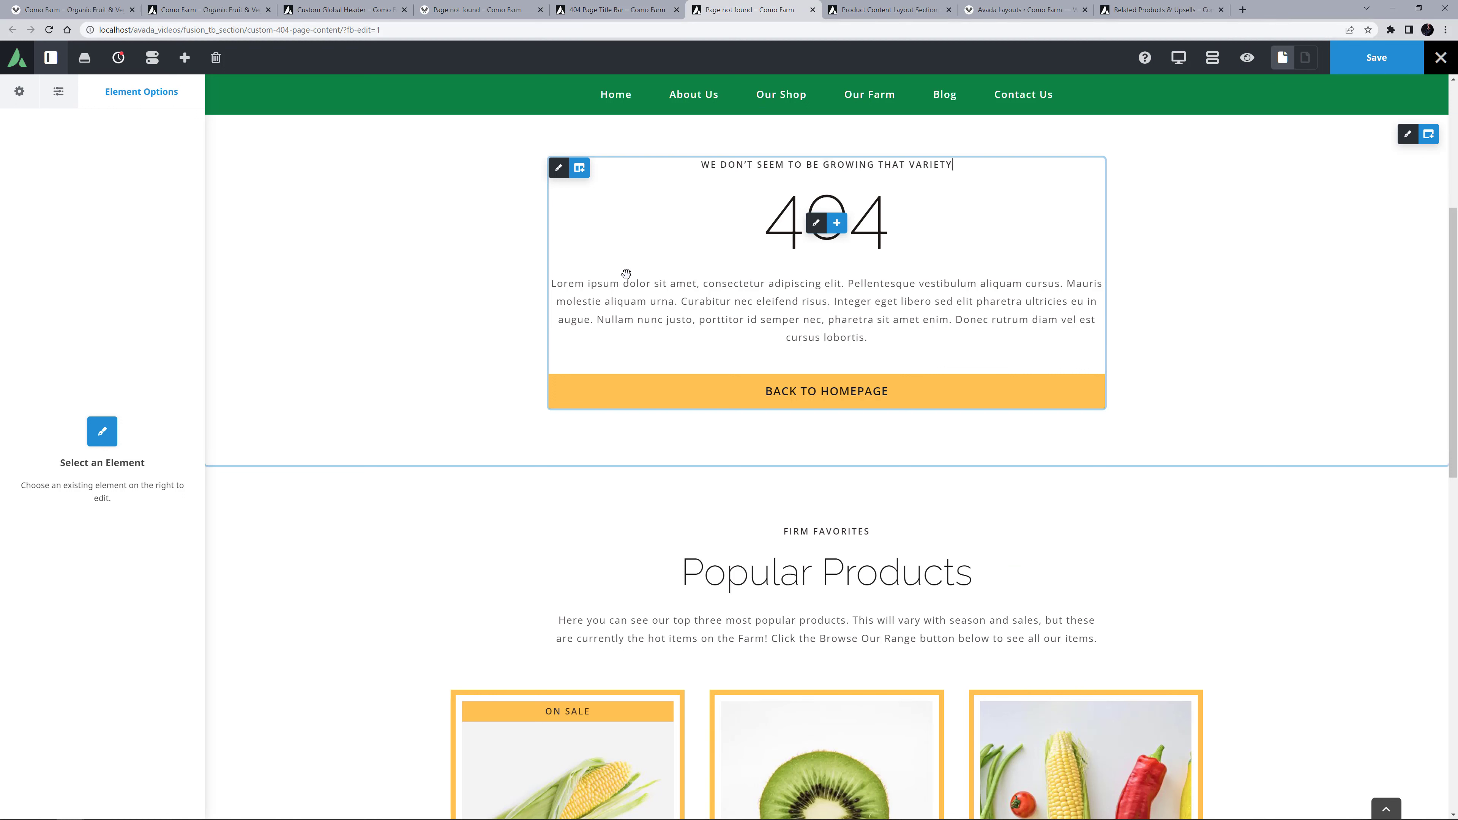
- Replace the placeholder paragraph below 404 with text explaining the page doesn't exist and suggesting the home page, and save the section
{"action": "left_click_drag", "start_coordinate": [552, 282], "coordinate": [924, 350]}
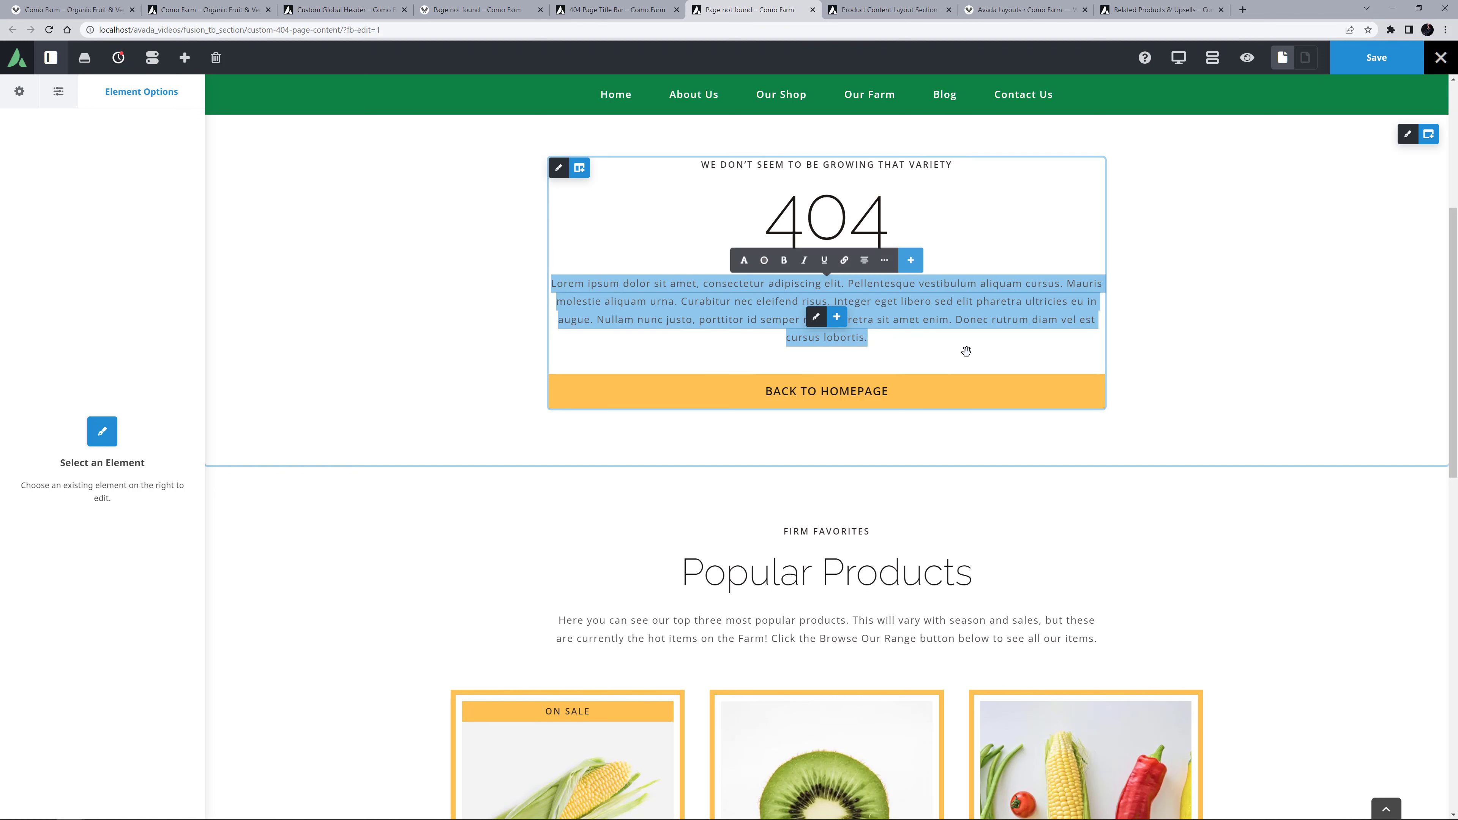
{"action": "type", "text": "You’ve found your way to a page that doesn’t exist. Perhaps you misspelt it, or perhaps a link was incorrect. In any case, your best bet is to just head to the home page and navigate from there."}
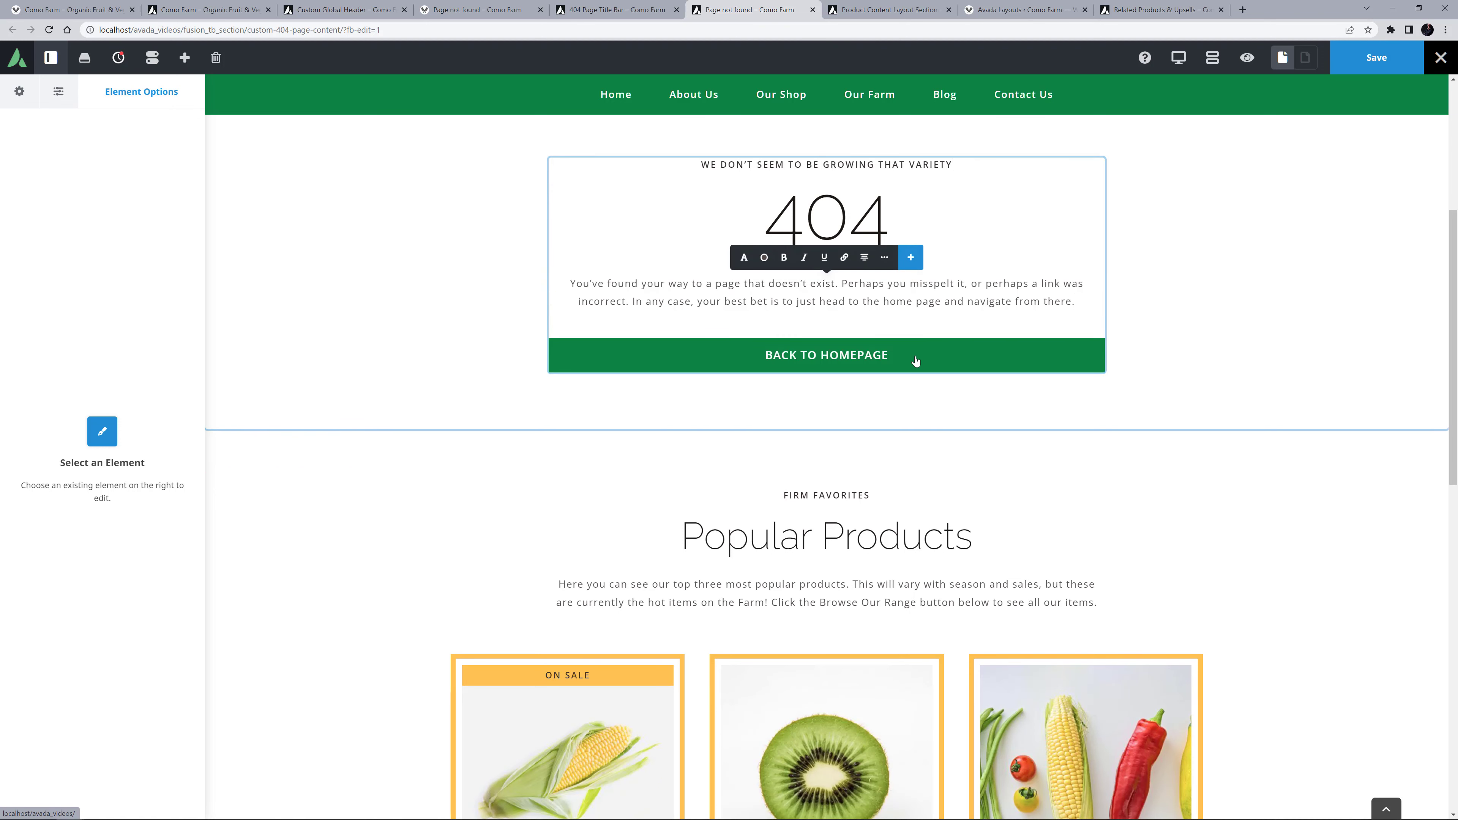
{"action": "left_click", "coordinate": [1143, 312]}
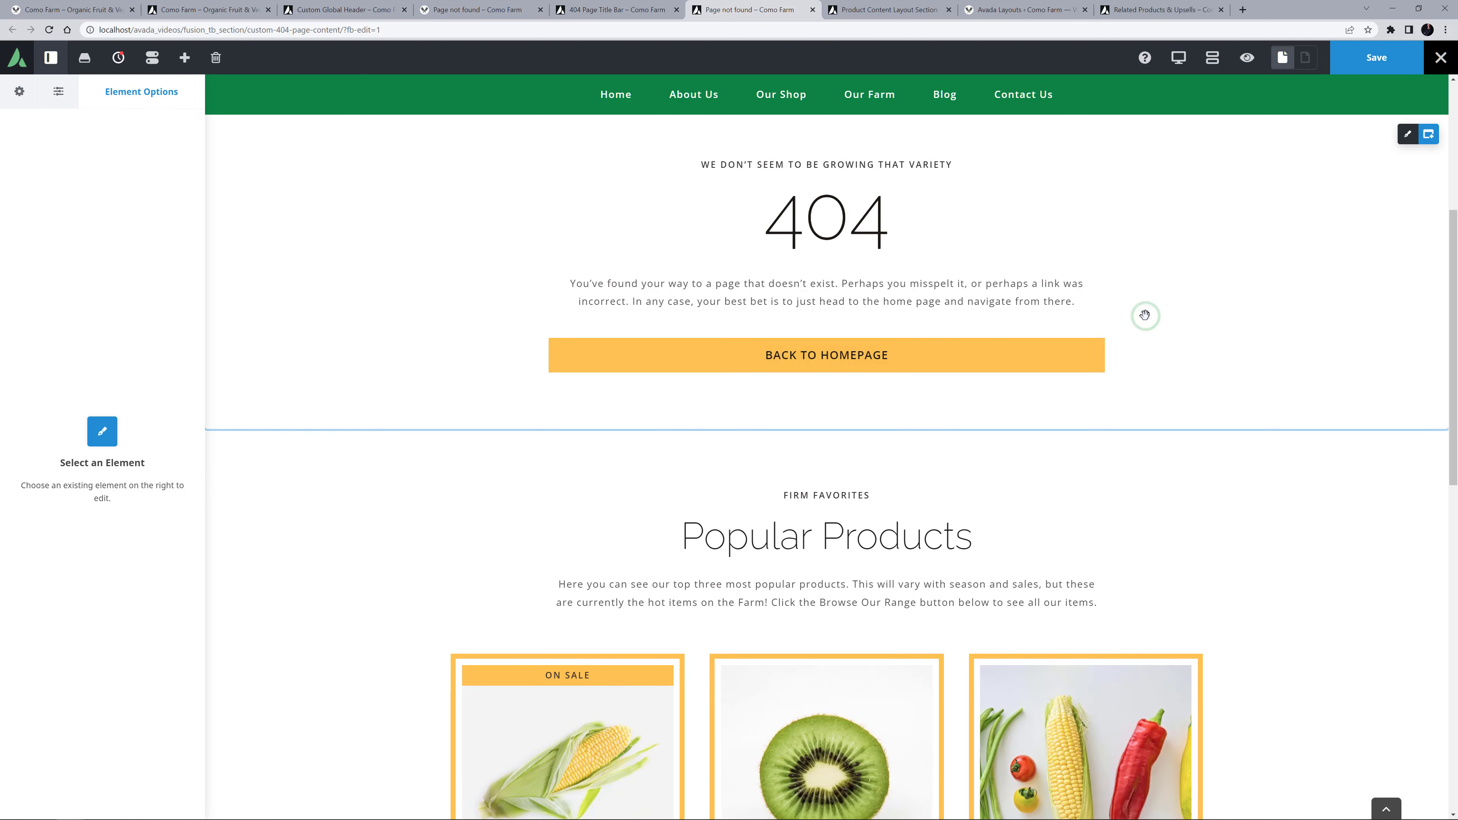
{"action": "left_click", "coordinate": [1368, 68]}
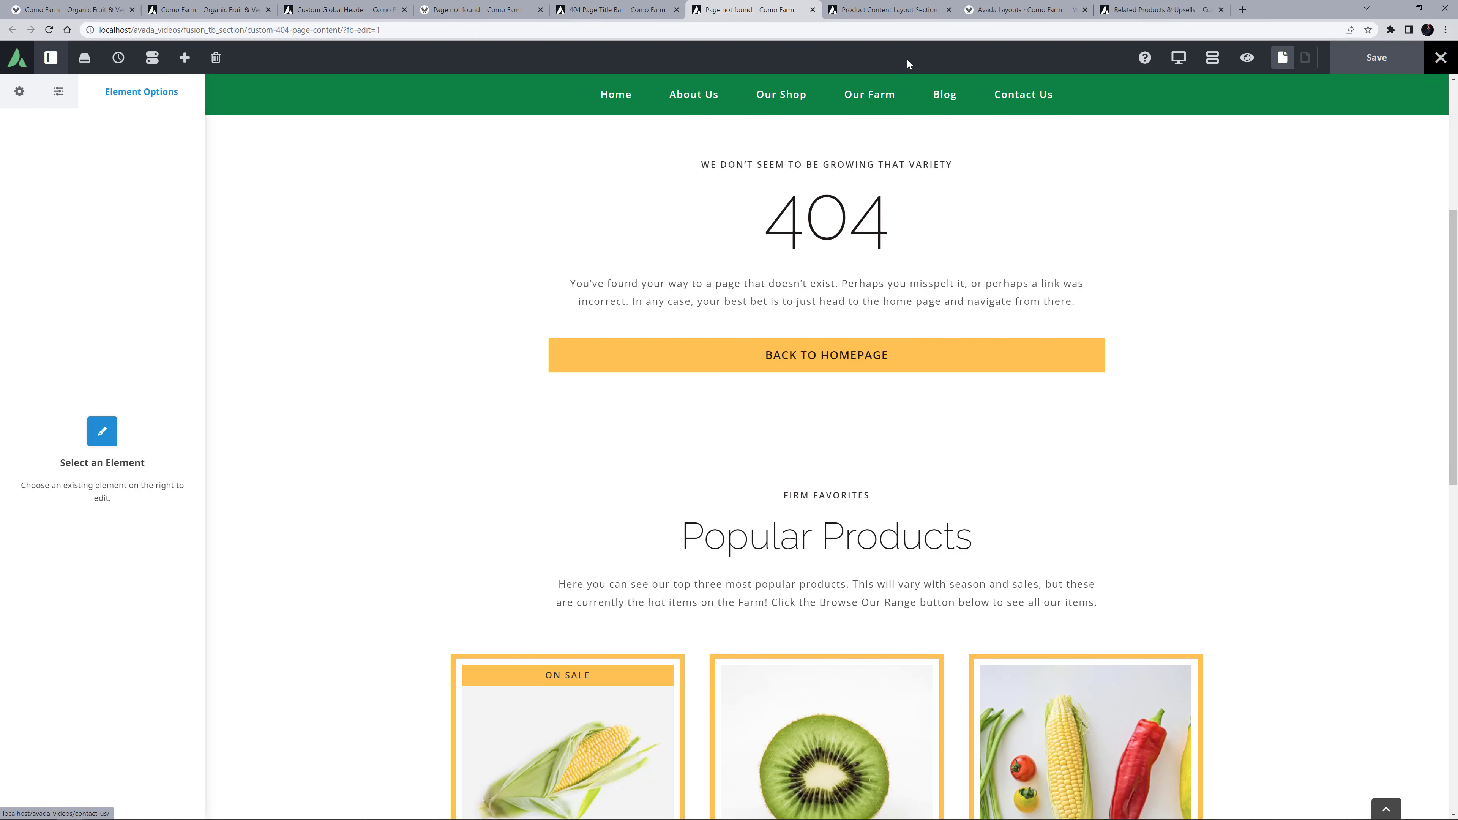
- Close both 404 section editor tabs and open Forms from the Avada Layouts page
{"action": "left_click", "coordinate": [812, 9]}
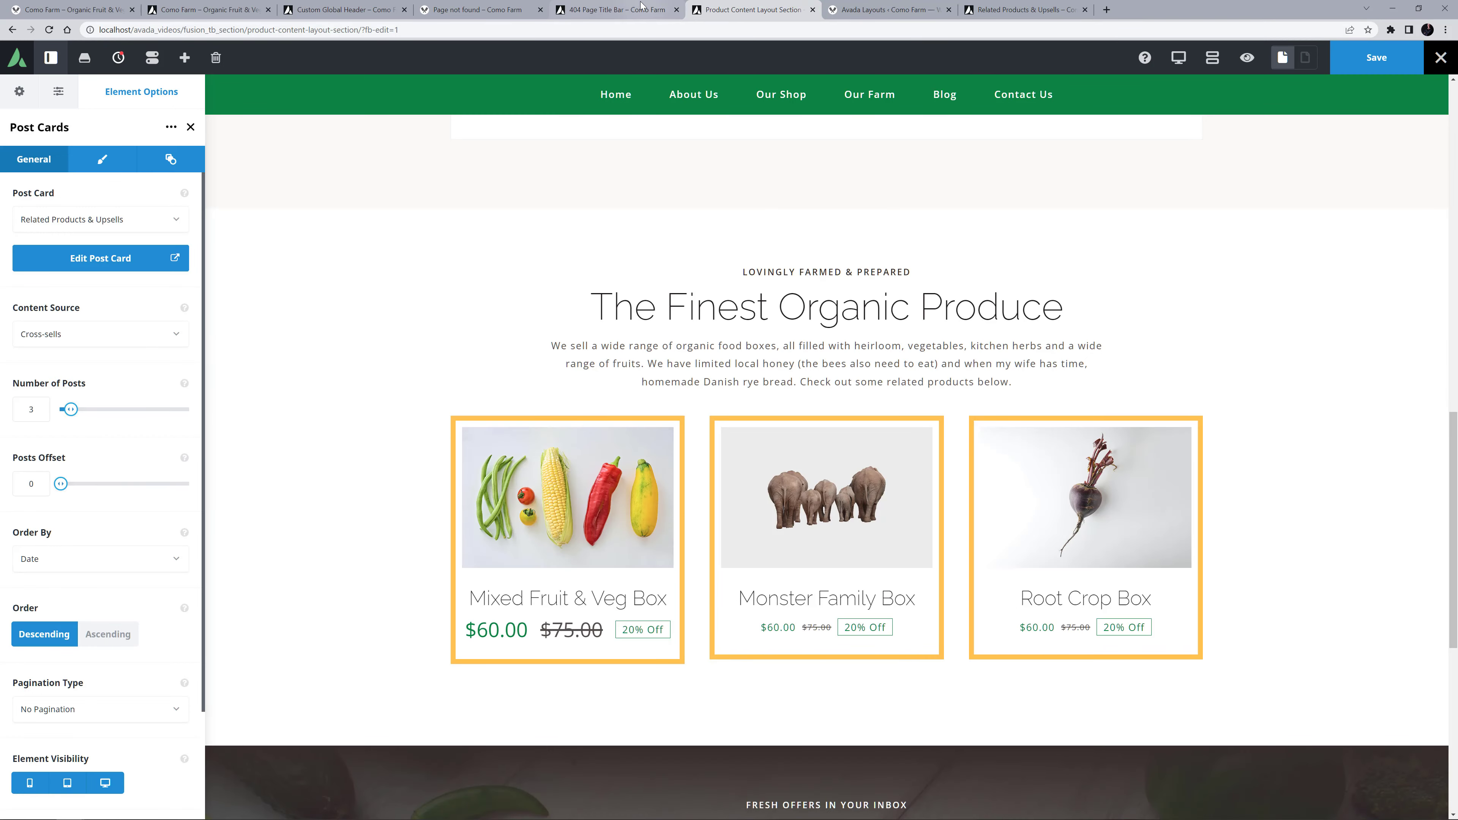
{"action": "left_click", "coordinate": [659, 10]}
{"action": "left_click", "coordinate": [677, 10]}
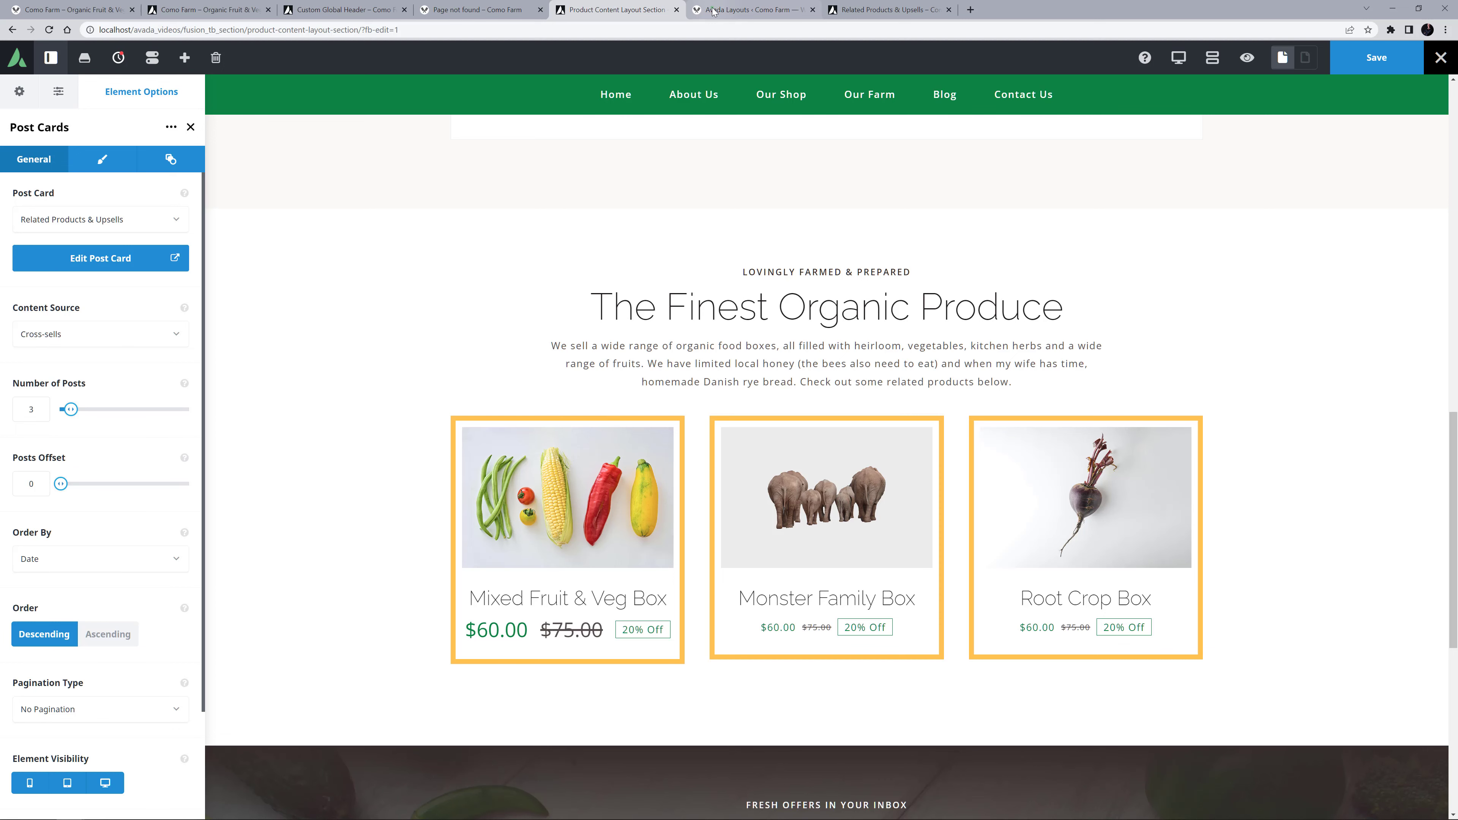
{"action": "left_click", "coordinate": [713, 10]}
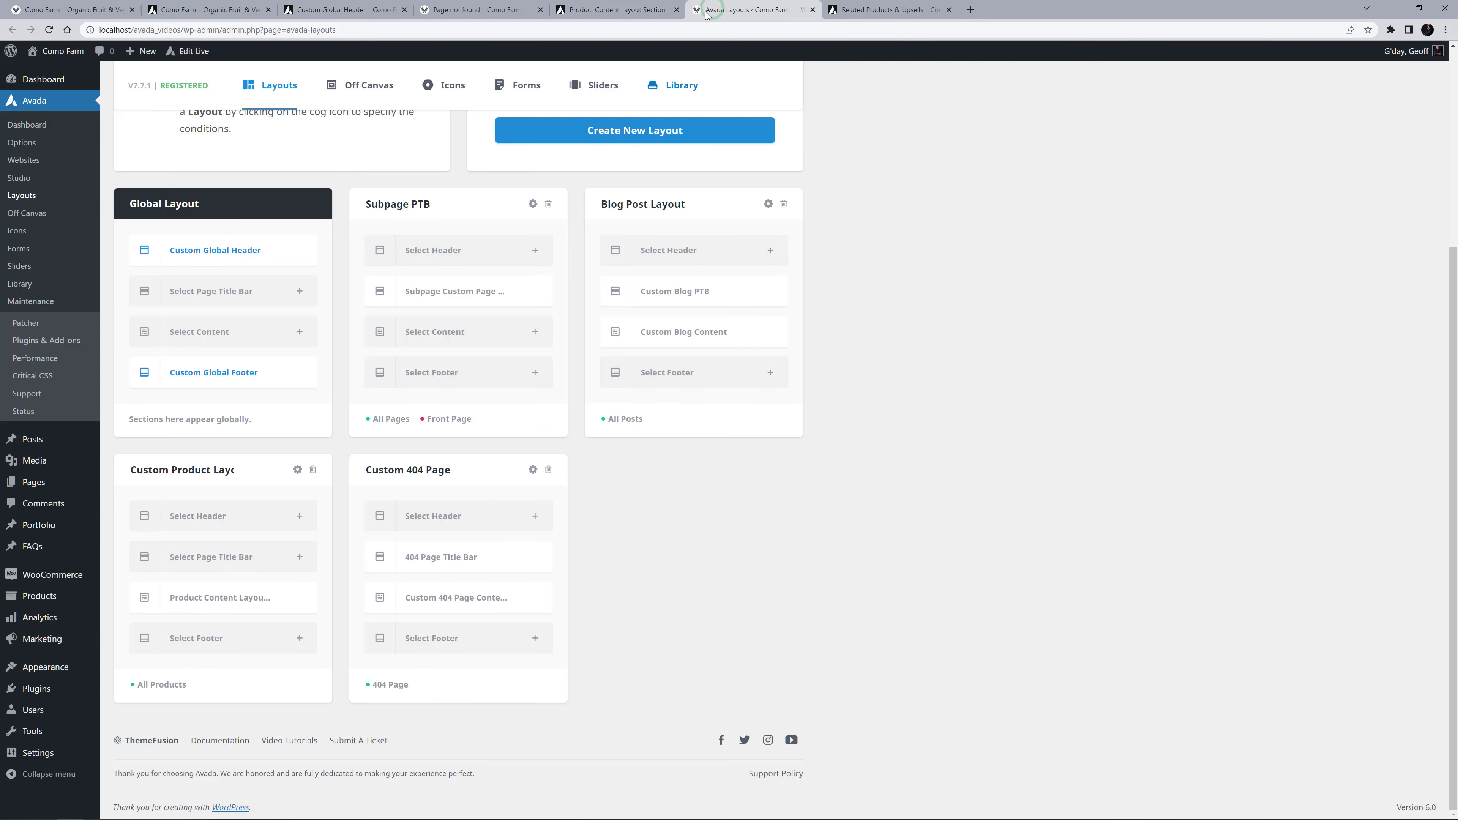
{"action": "left_click", "coordinate": [523, 86]}
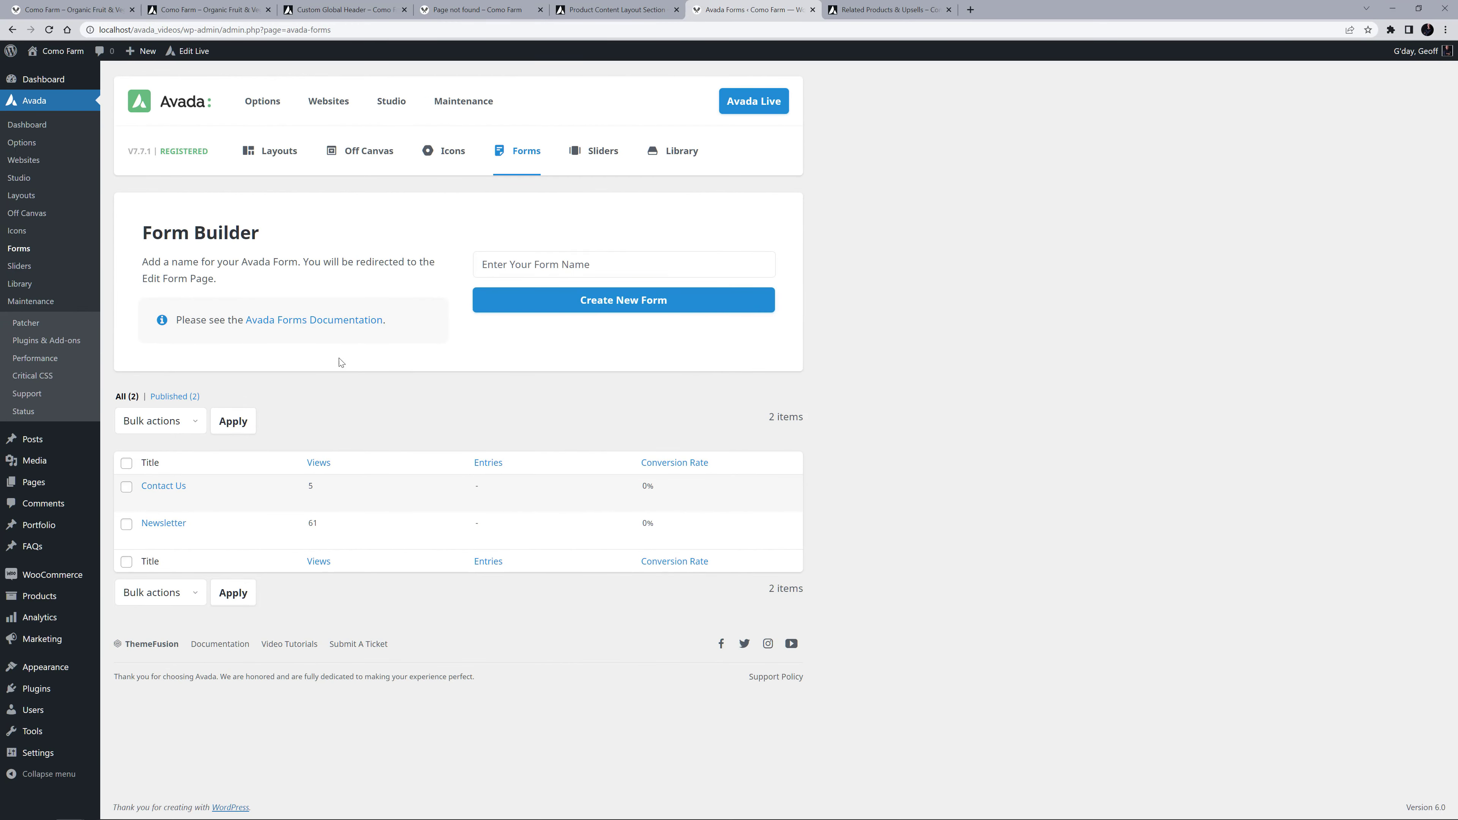
- Open the Contact Us and Newsletter forms in separate live editor tabs and show the Contact Us form
{"action": "middle_click", "coordinate": [223, 501]}
{"action": "middle_click", "coordinate": [225, 540]}
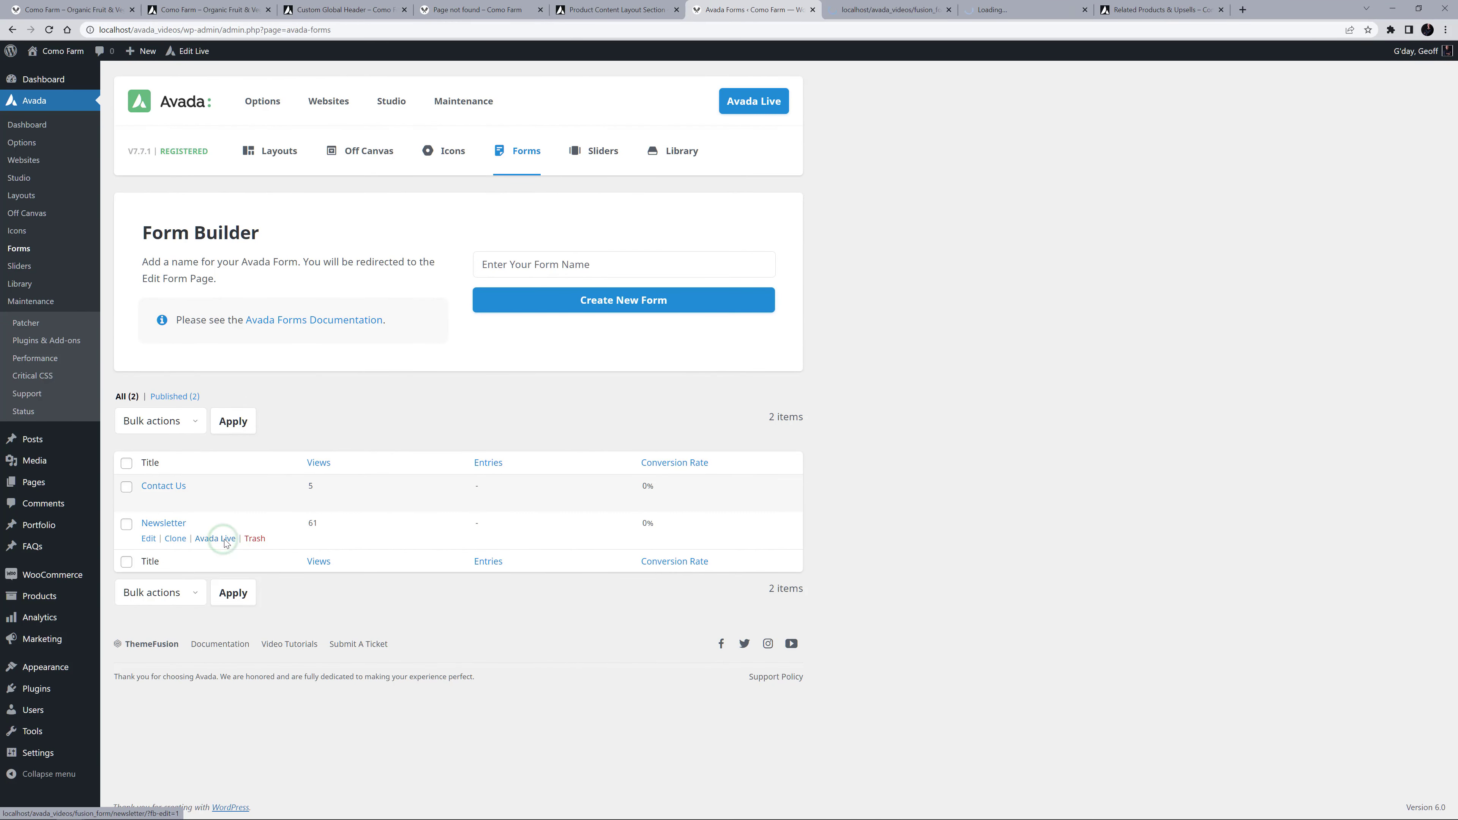
{"action": "left_click", "coordinate": [881, 11]}
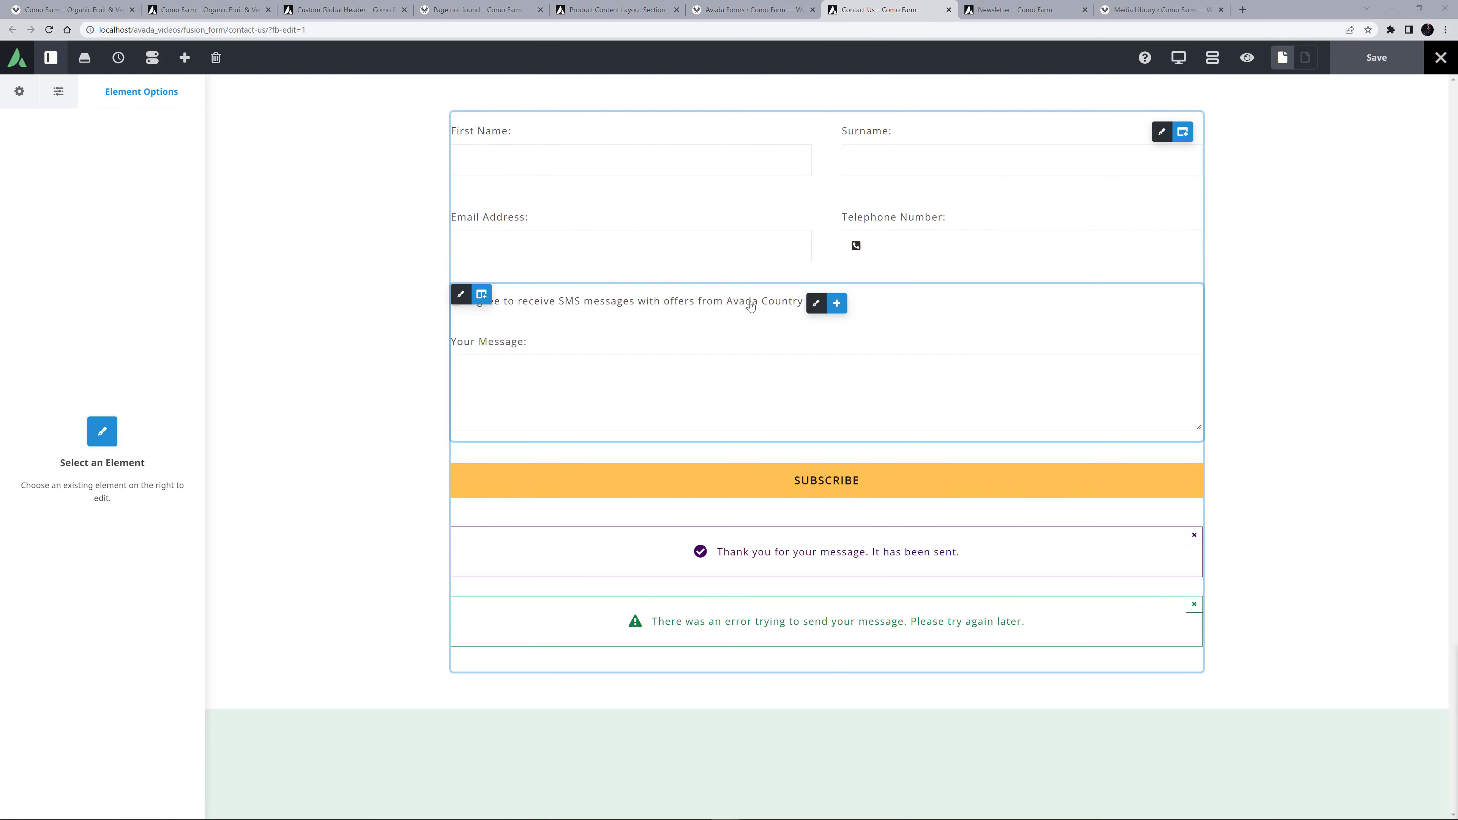
- Replace the company name in the SMS consent checkbox's option label with "Como Farm"
{"action": "left_click", "coordinate": [816, 303]}
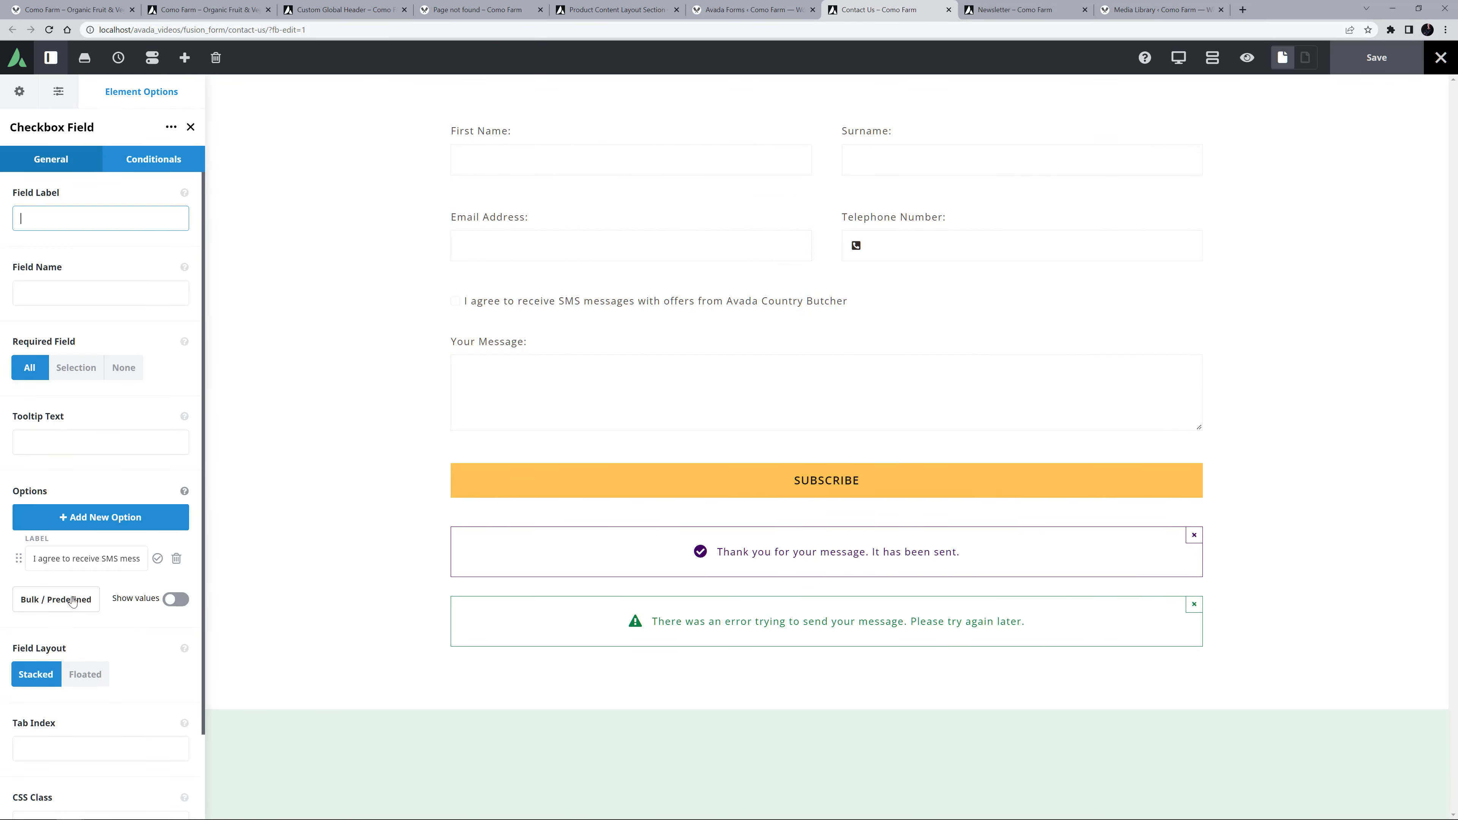
{"action": "left_click", "coordinate": [102, 559]}
{"action": "left_click_drag", "start_coordinate": [102, 561], "coordinate": [163, 561]}
{"action": "left_click", "coordinate": [101, 561]}
{"action": "left_click_drag", "start_coordinate": [53, 559], "coordinate": [259, 559]}
{"action": "type", "text": "Como Farm"}
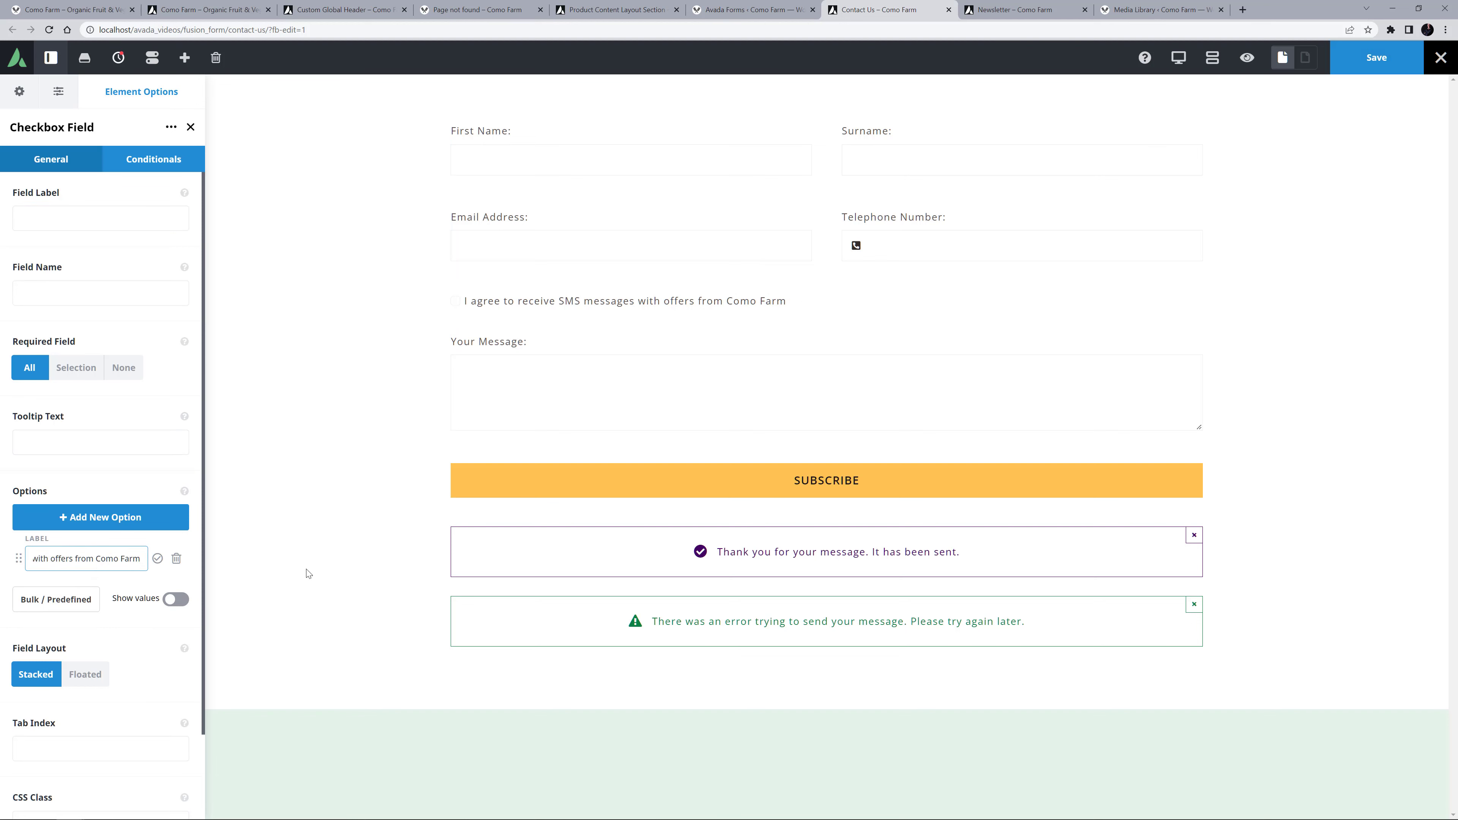
- Change the Contact Us form's submit button text to "Submit"
{"action": "left_click", "coordinate": [816, 481]}
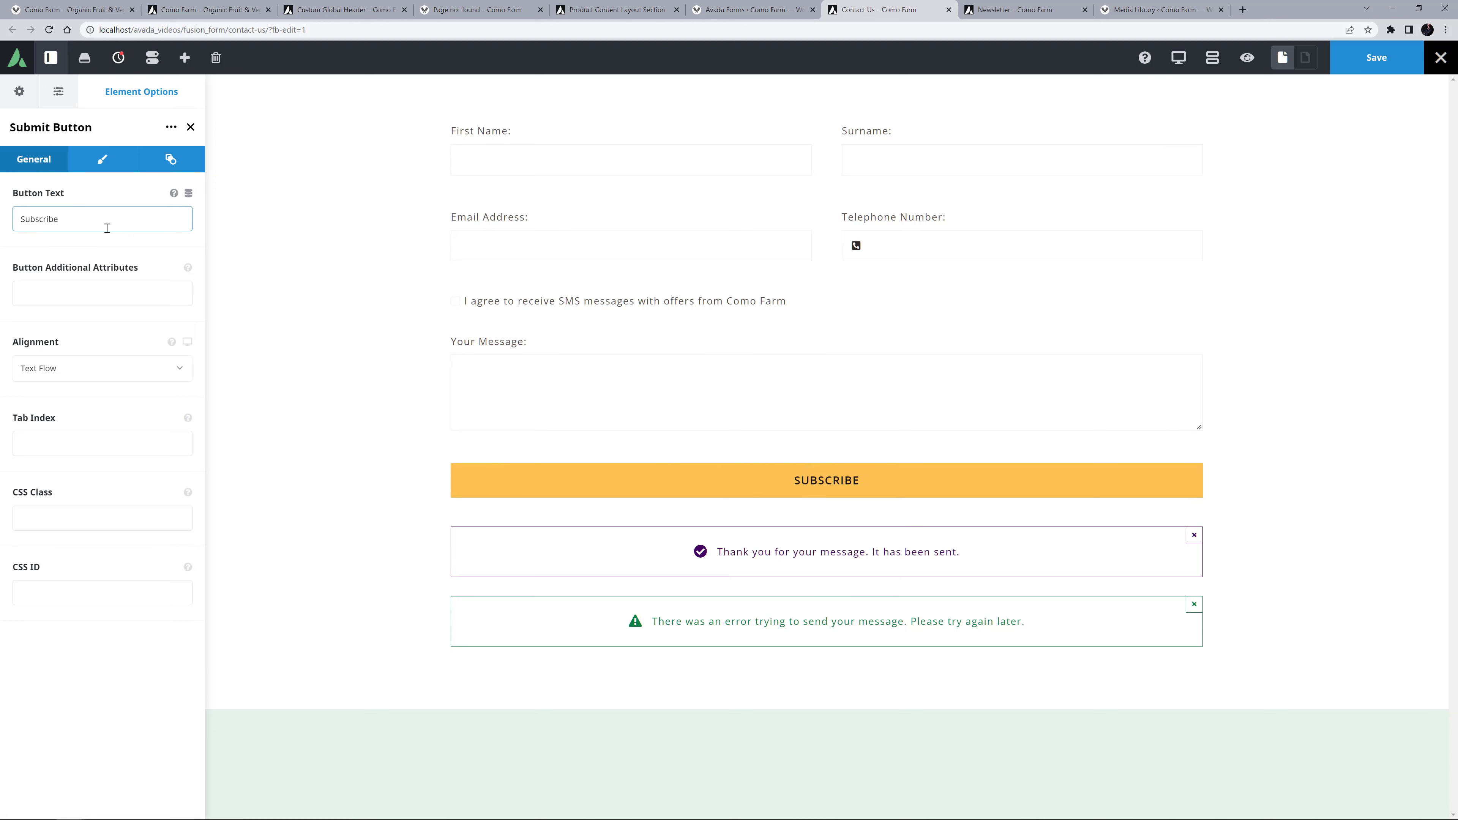
{"action": "double_click", "coordinate": [75, 219]}
{"action": "type", "text": "Submit"}
{"action": "left_click", "coordinate": [265, 339]}
- Examine the submission type and available submission actions in the Contact Us form's options
{"action": "left_click", "coordinate": [54, 92]}
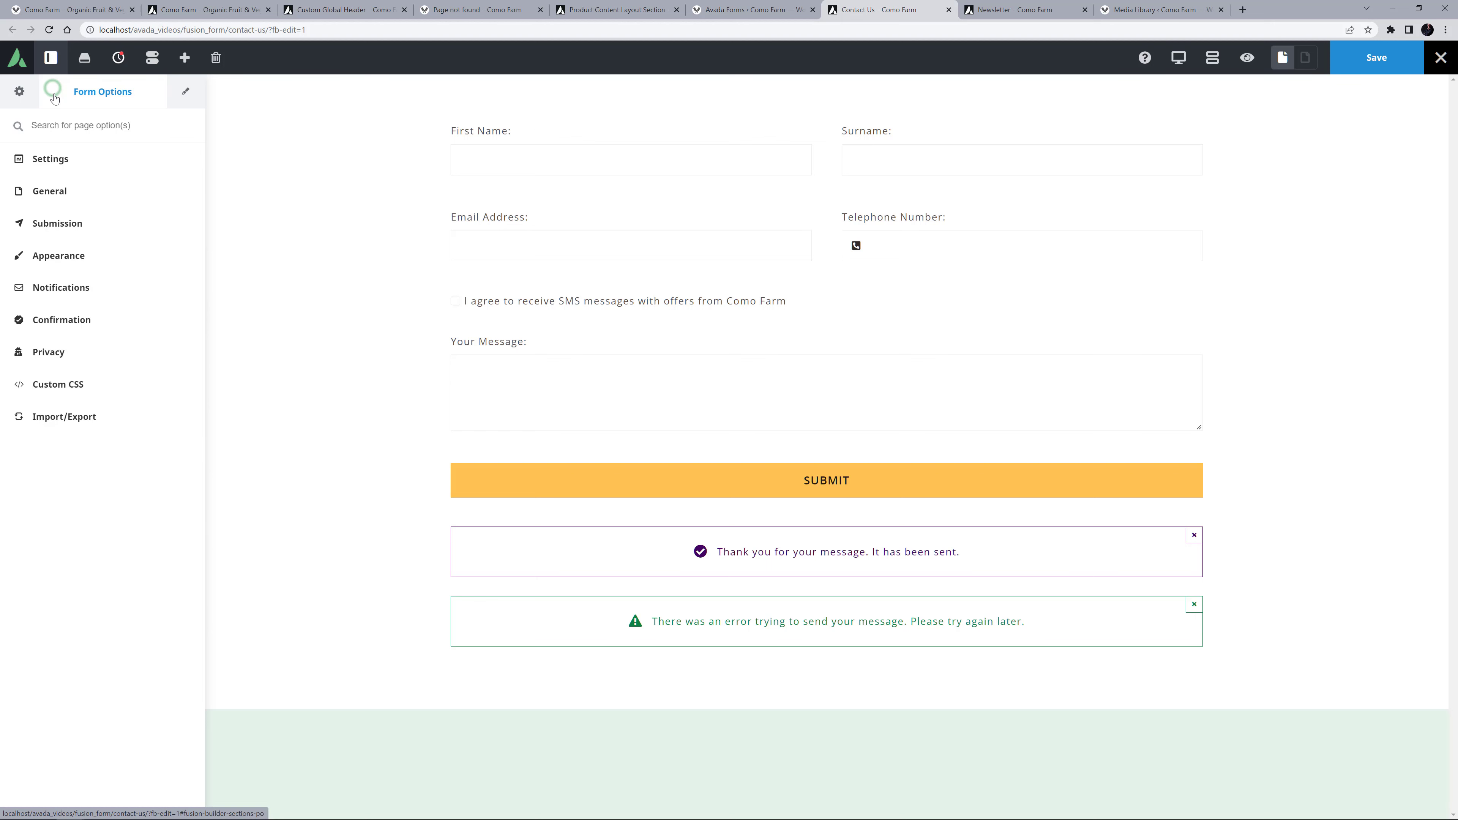
{"action": "left_click", "coordinate": [37, 224]}
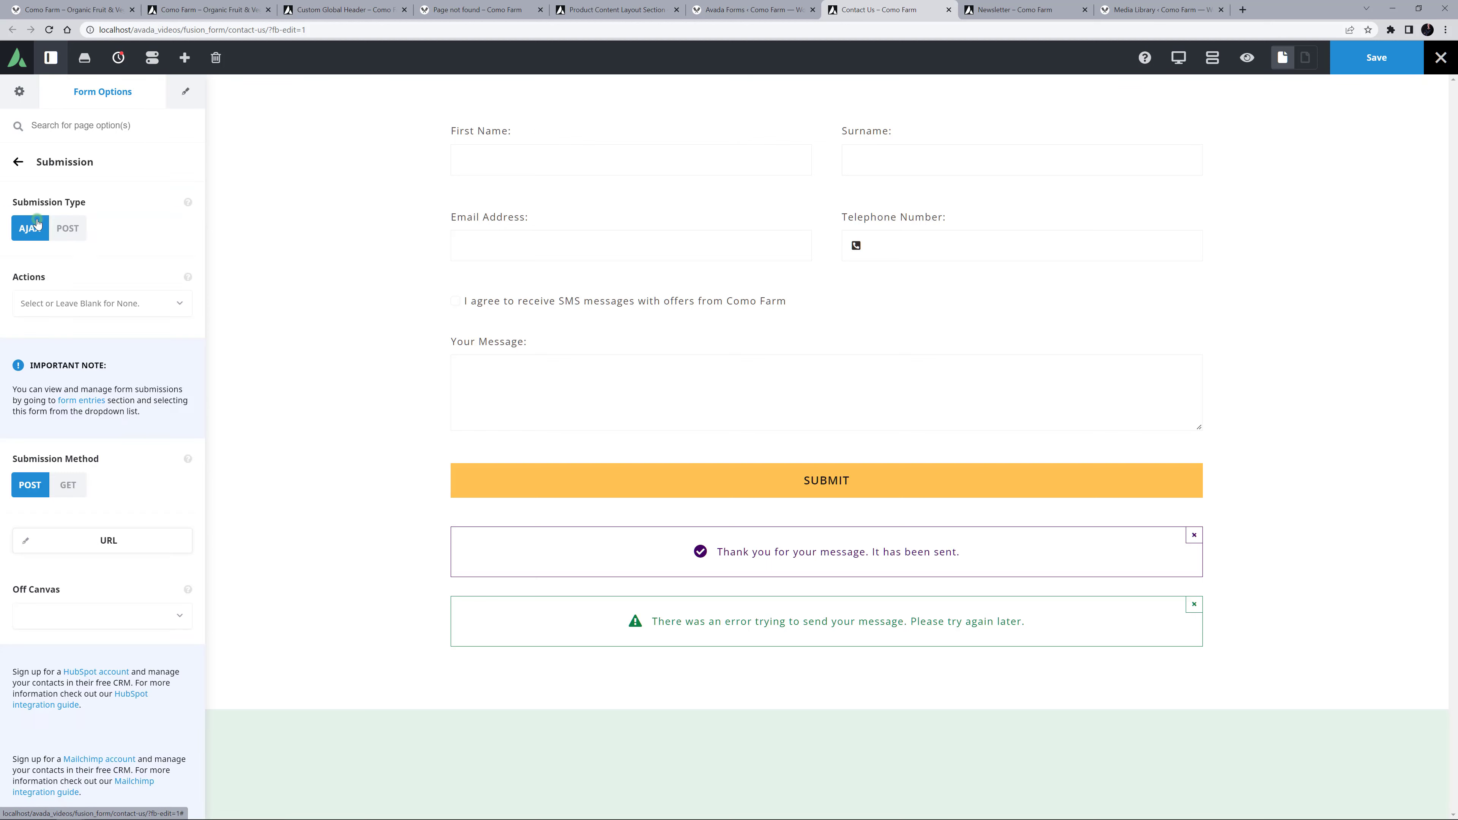
{"action": "left_click", "coordinate": [49, 309]}
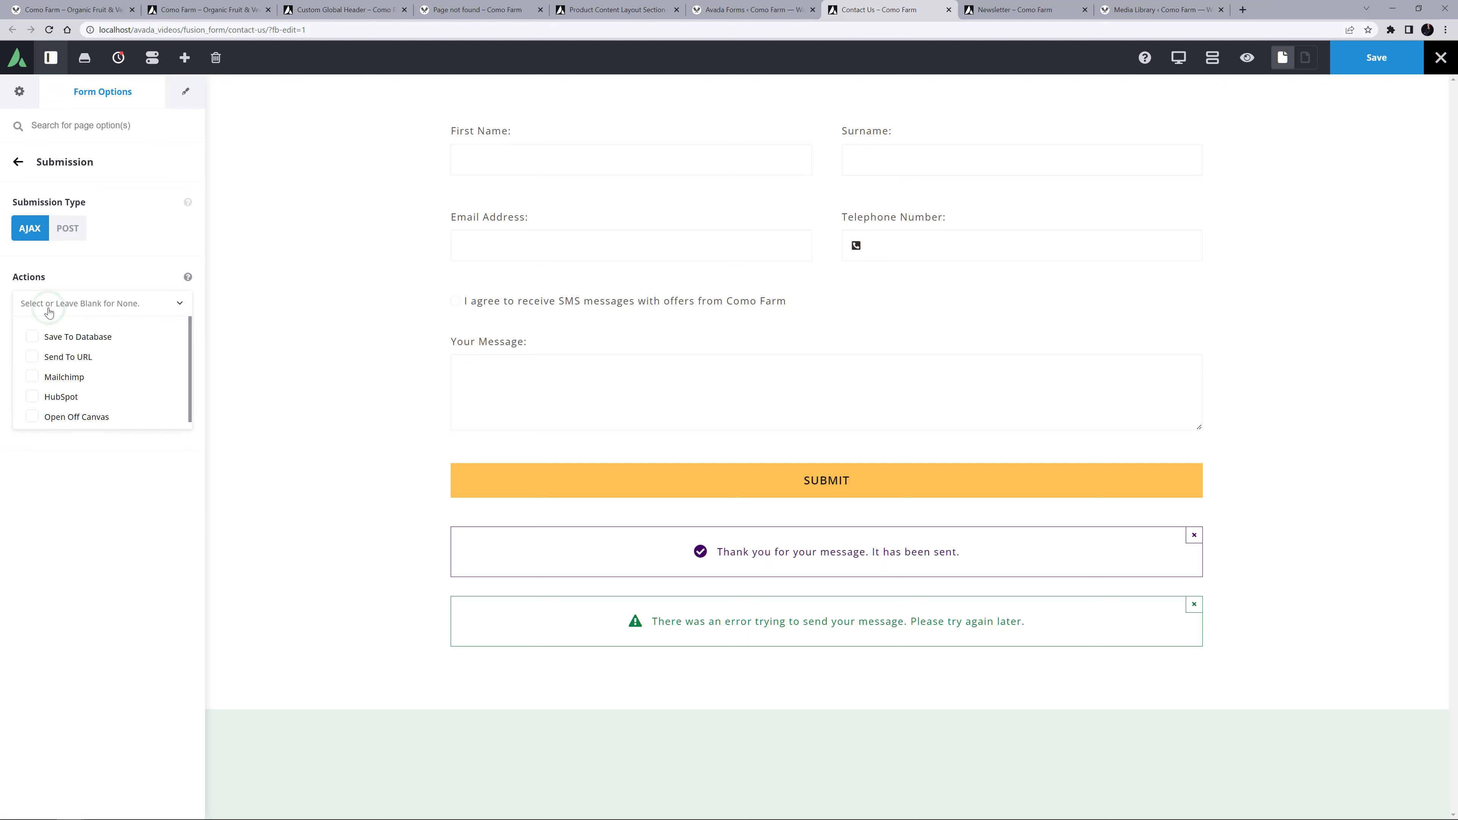
{"action": "left_click", "coordinate": [48, 307]}
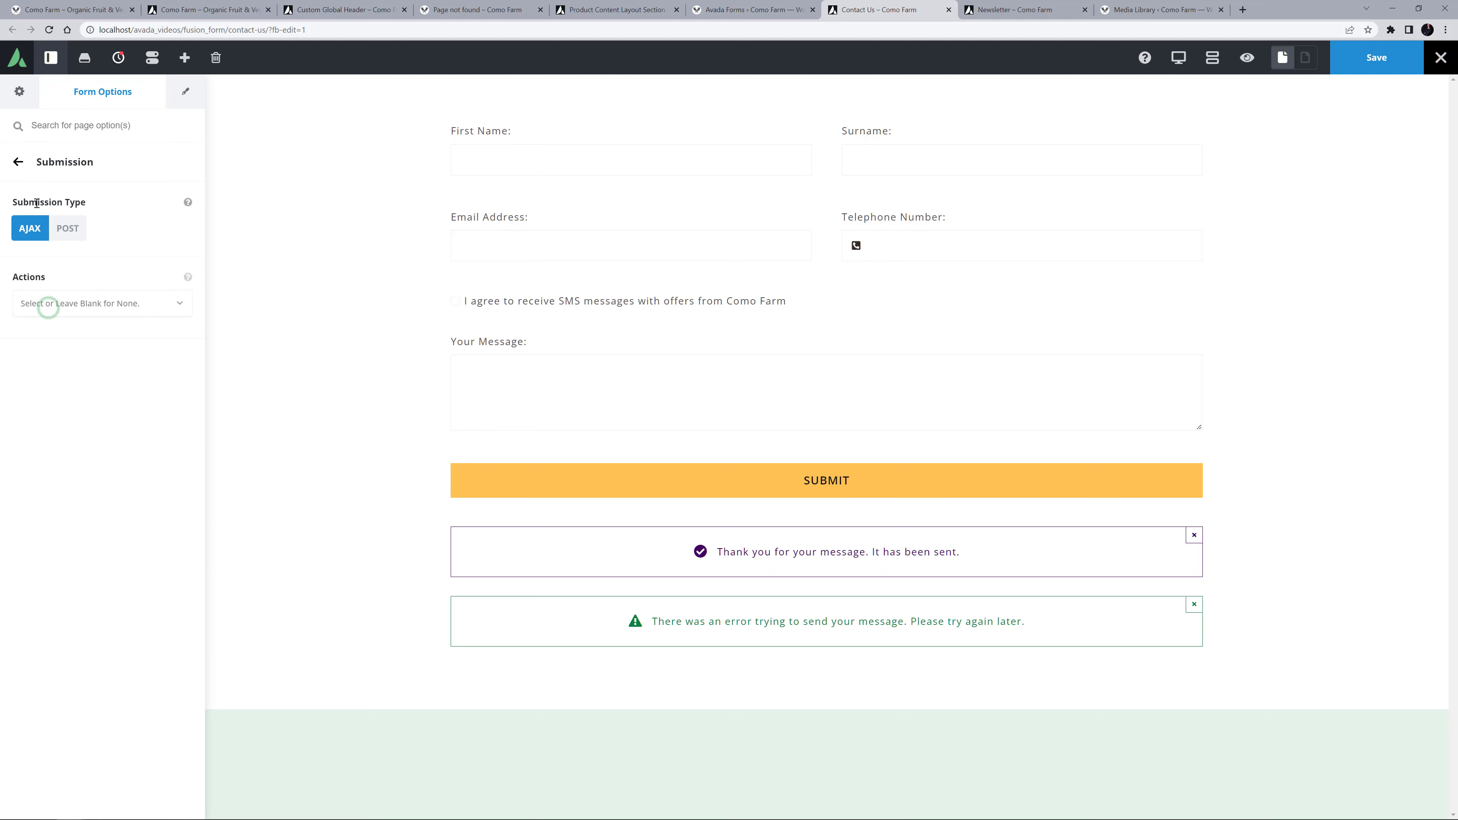
{"action": "left_click", "coordinate": [20, 163]}
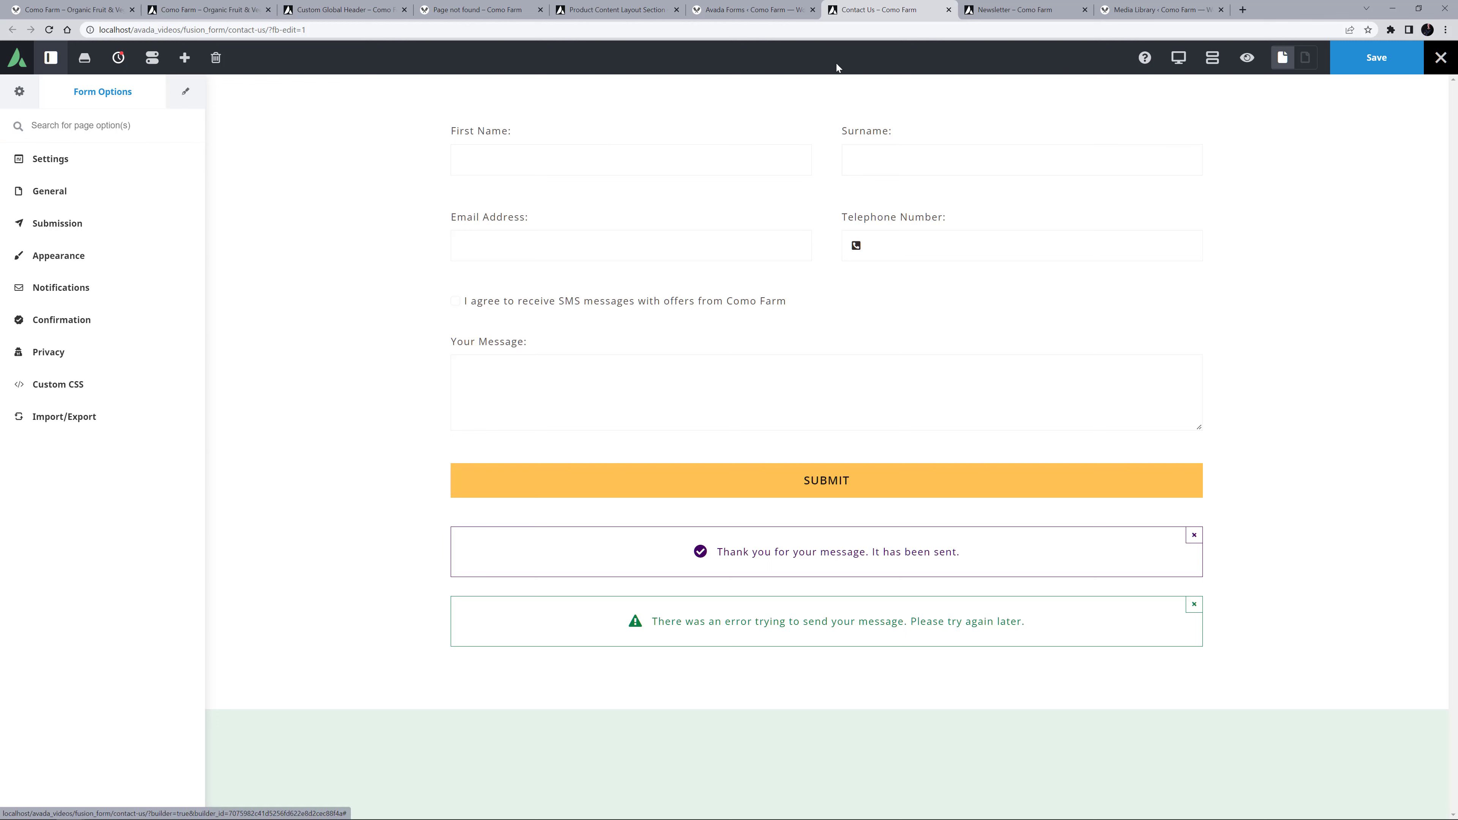
- Try Mailchimp as a submission action for the Newsletter form and close its tab without saving
{"action": "left_click", "coordinate": [983, 12]}
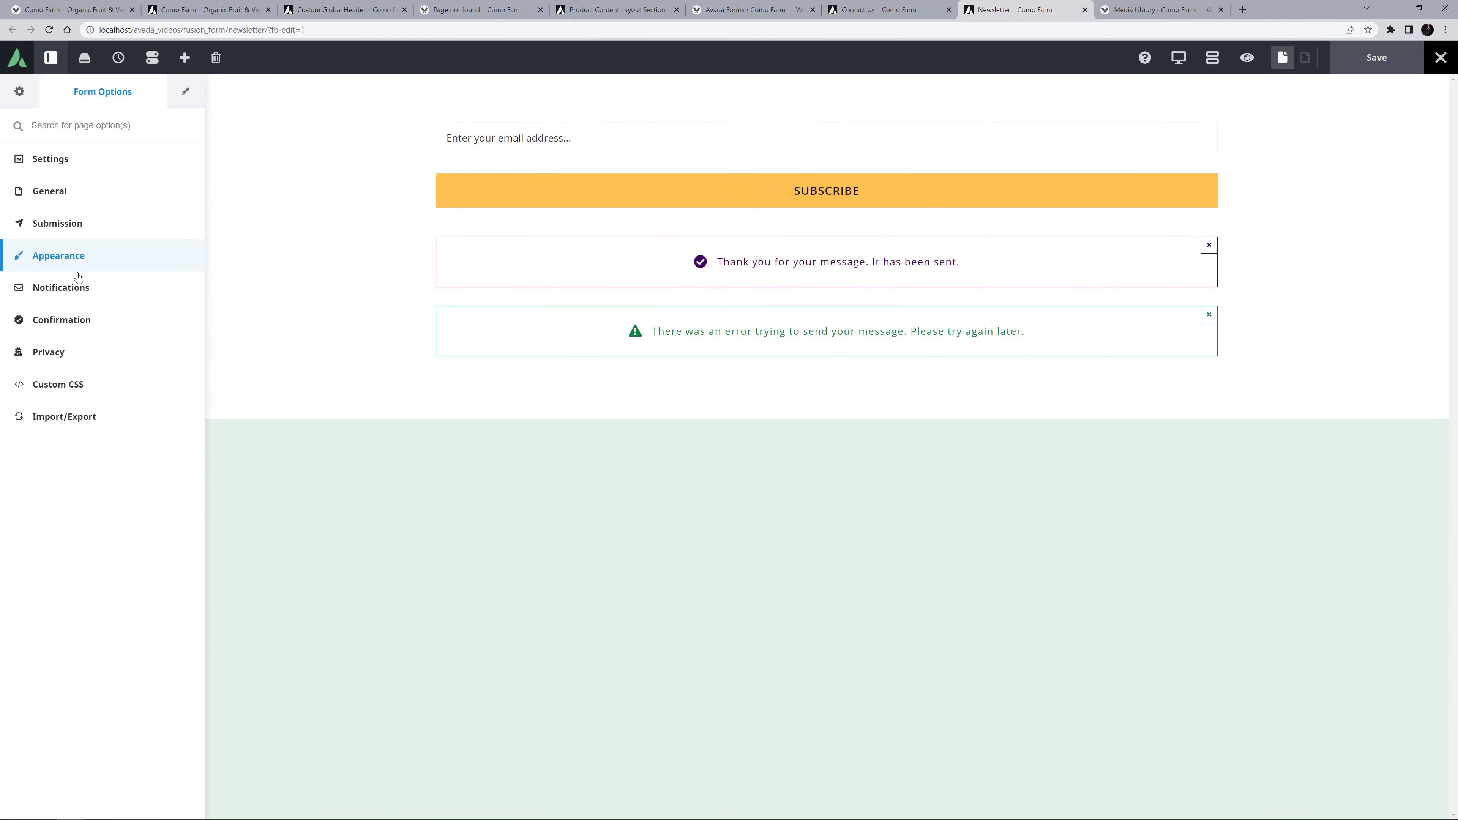
{"action": "left_click", "coordinate": [57, 223]}
{"action": "left_click", "coordinate": [45, 380]}
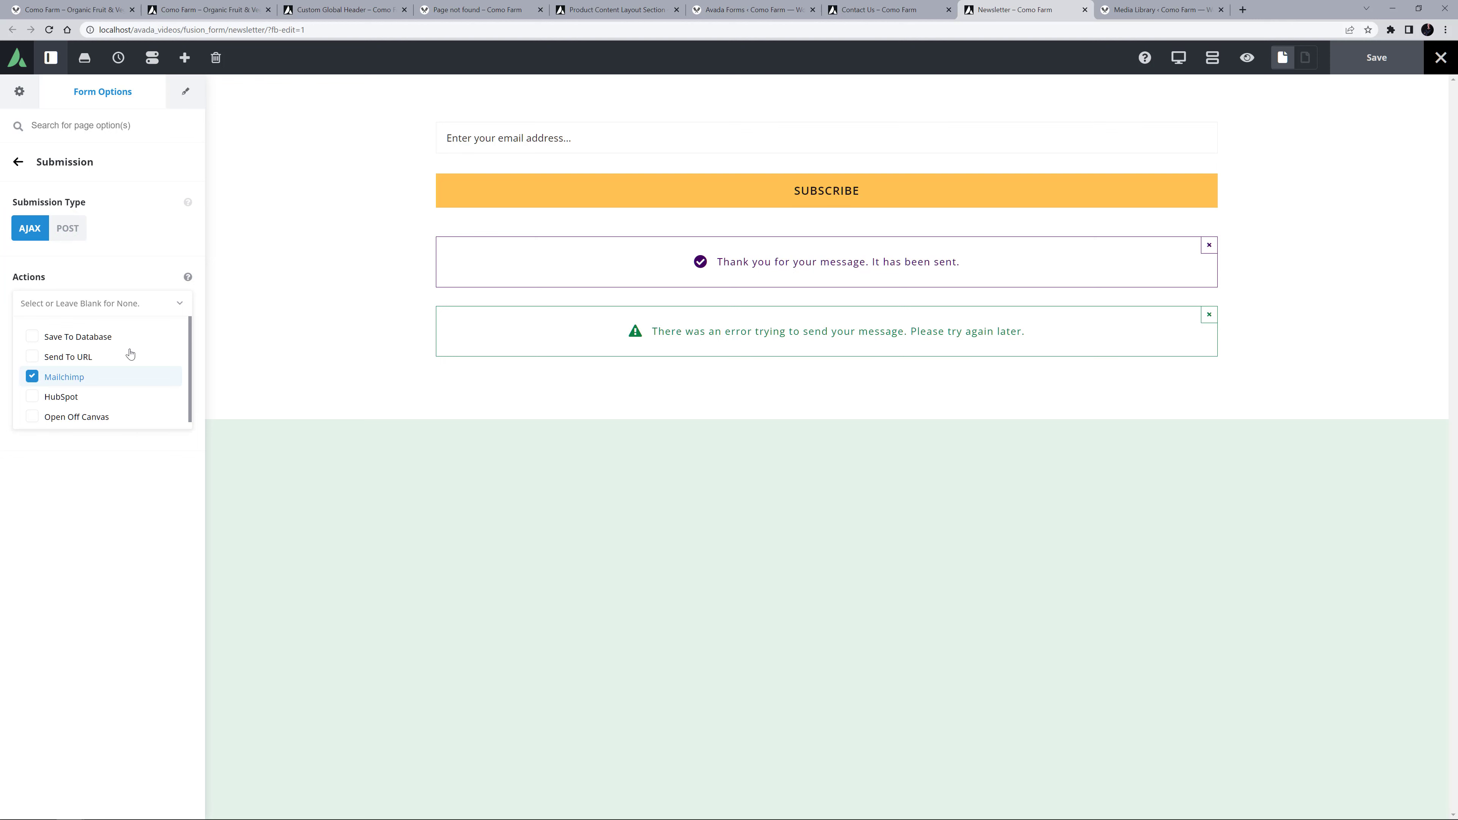
{"action": "left_click", "coordinate": [1084, 10]}
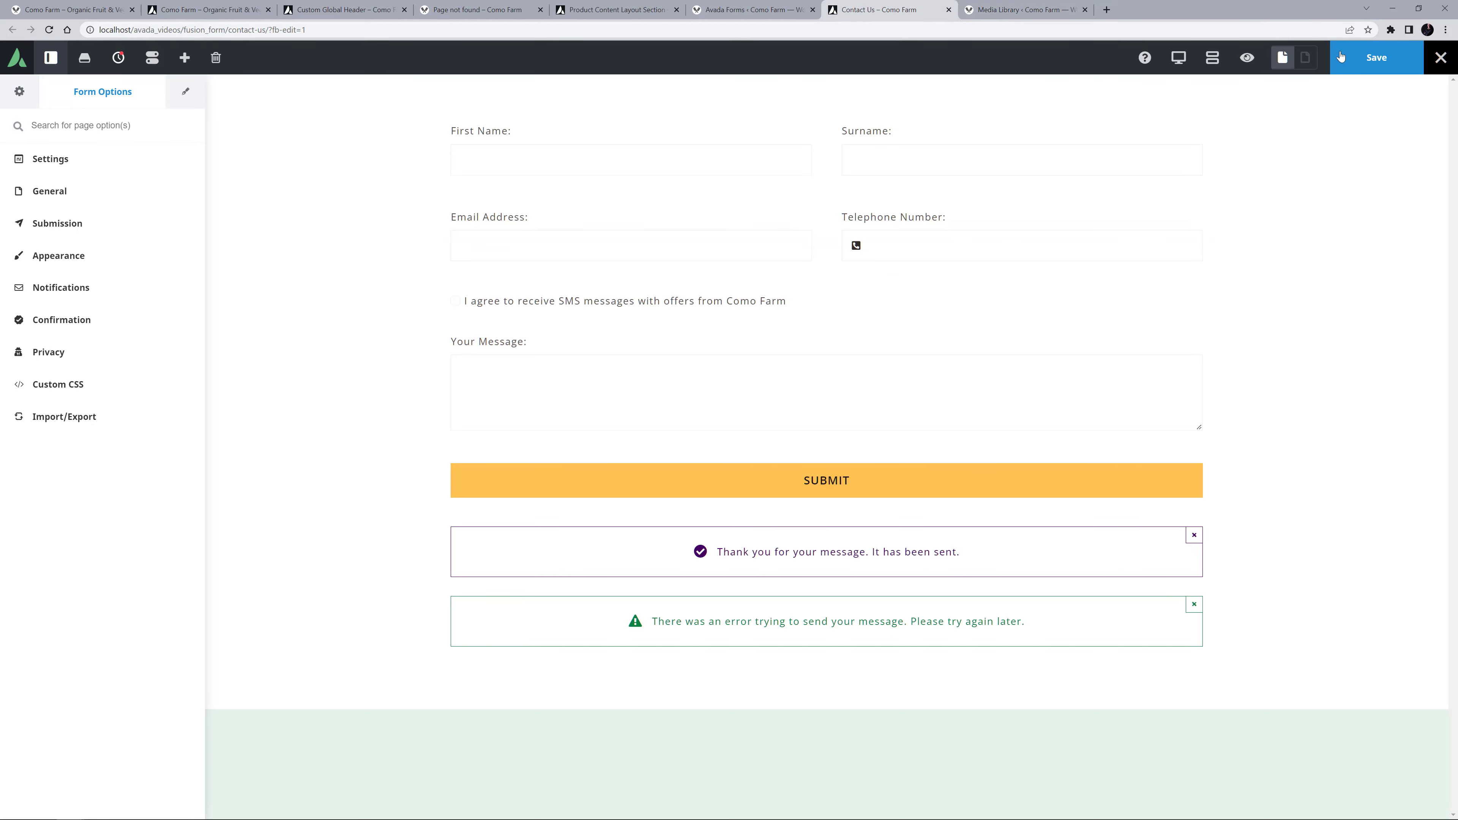
- Save the Contact Us form and close its tab along with the Avada Forms and Product Content Layout Section tabs
{"action": "left_click", "coordinate": [1341, 56]}
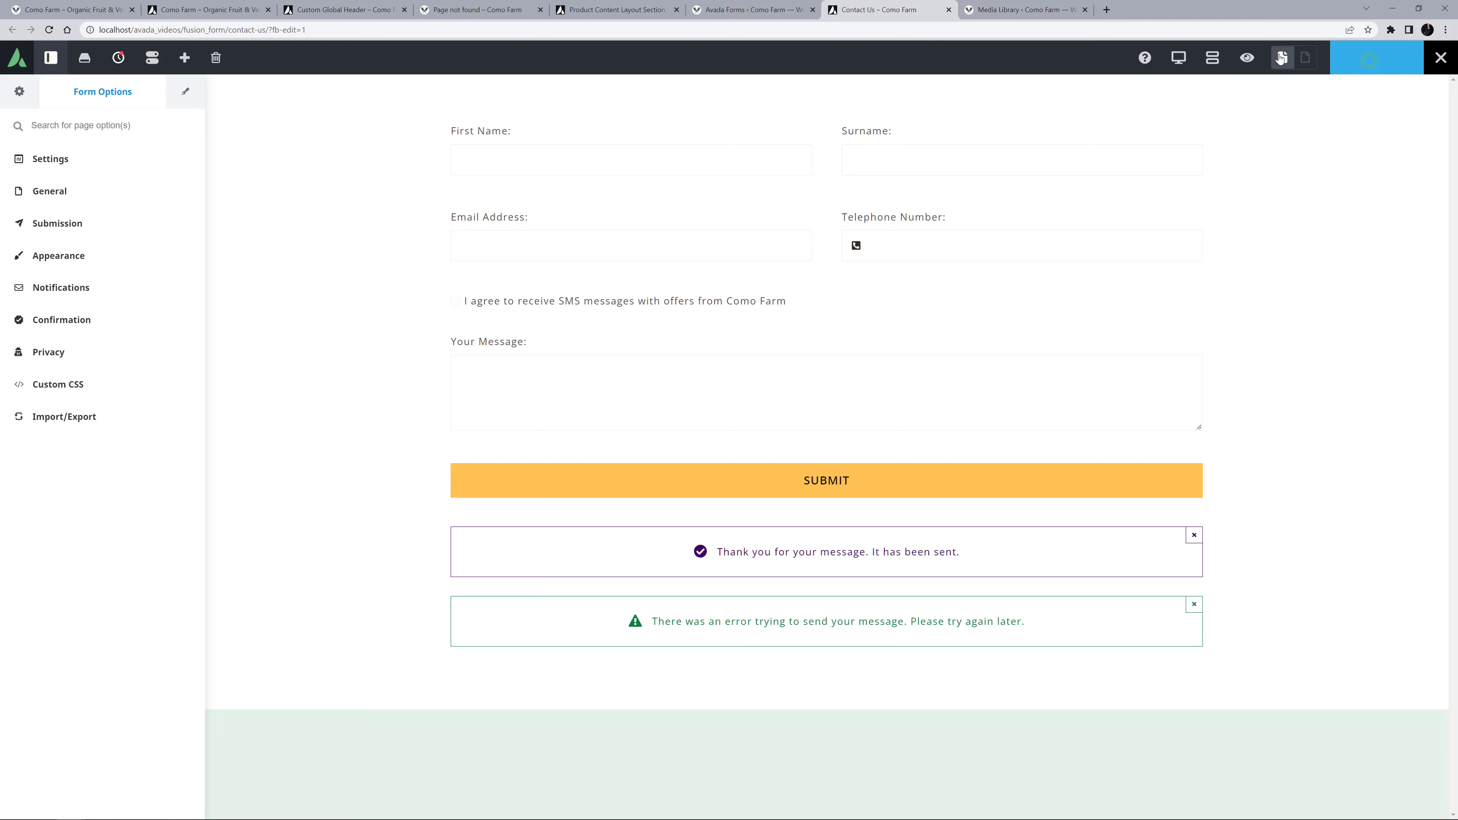
{"action": "left_click", "coordinate": [949, 9]}
{"action": "left_click", "coordinate": [778, 10]}
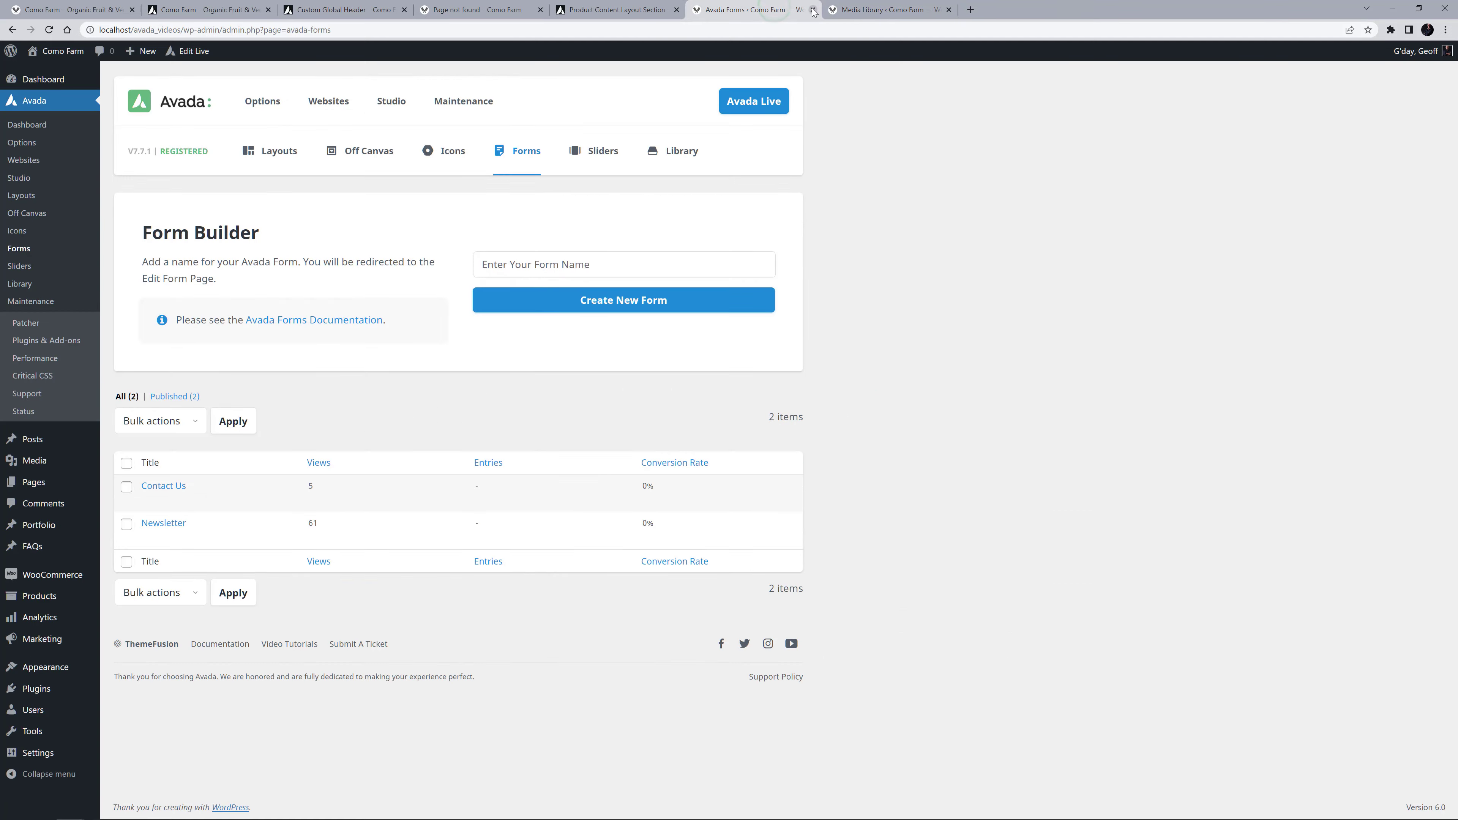
{"action": "left_click", "coordinate": [813, 10]}
{"action": "left_click", "coordinate": [646, 10]}
{"action": "left_click", "coordinate": [675, 10]}
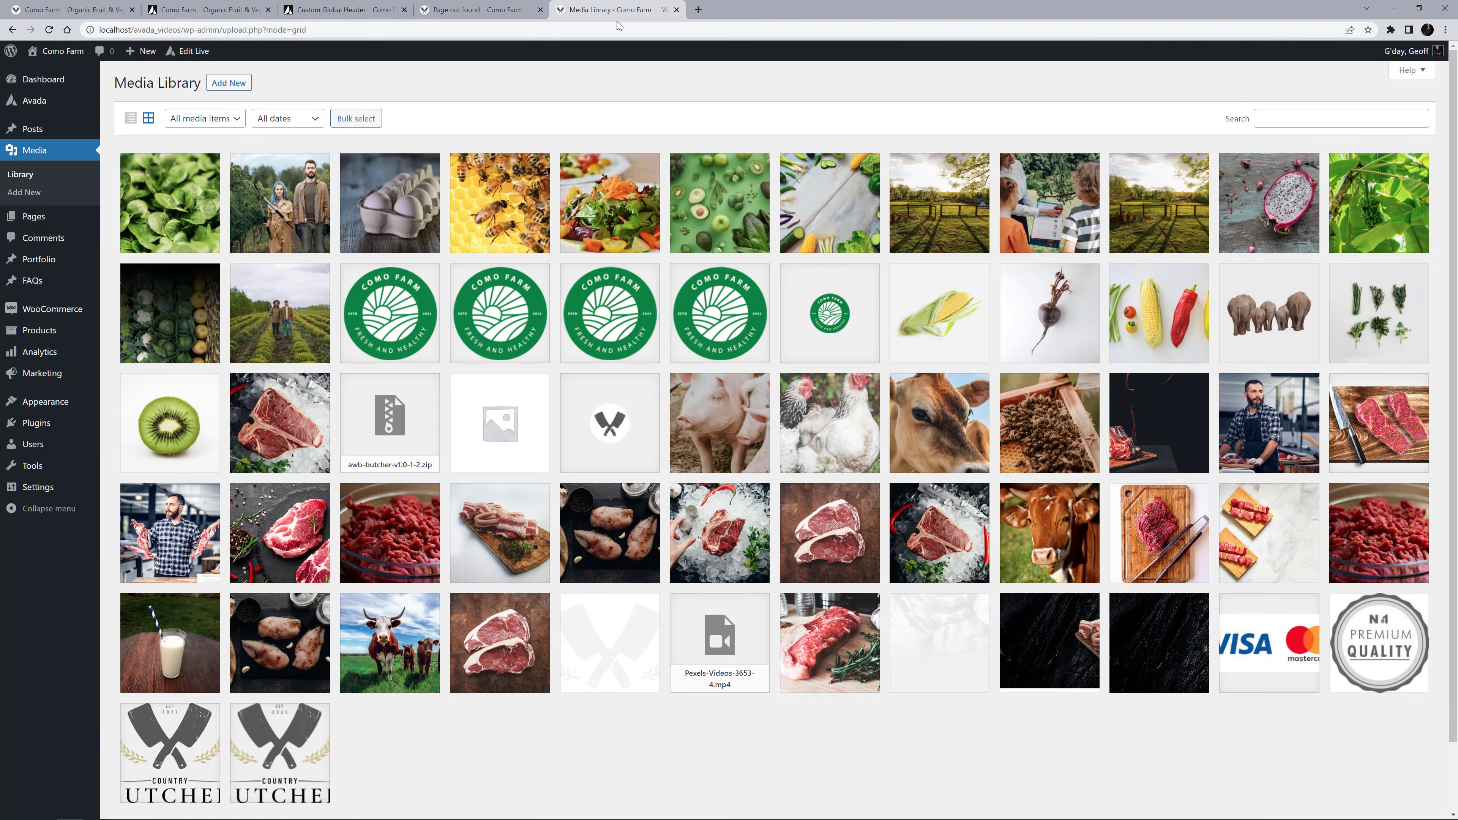
- Show the media library as a list with enough items per page to fit all media on one page
{"action": "left_click", "coordinate": [131, 118]}
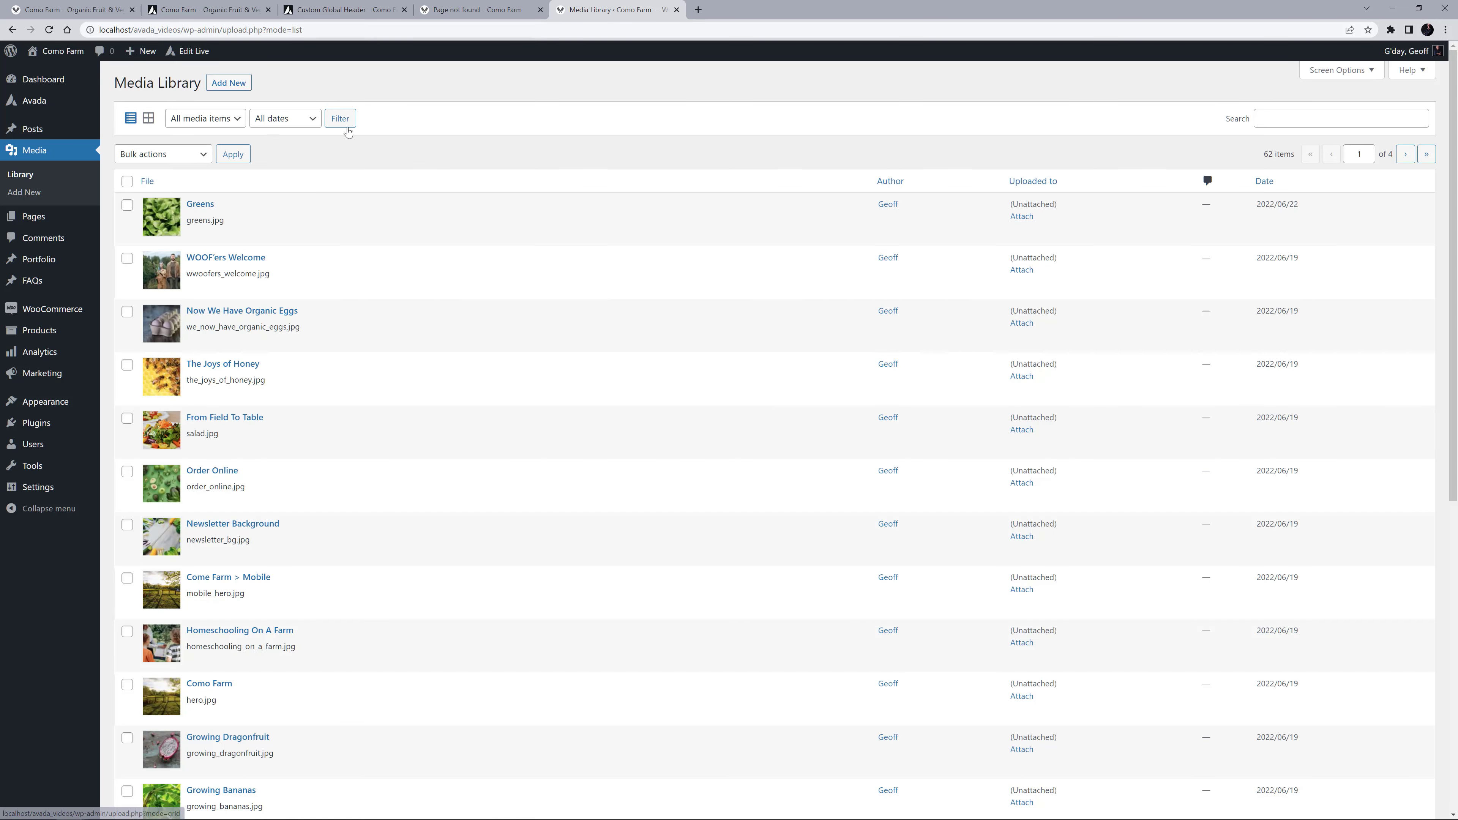
{"action": "left_click", "coordinate": [1338, 70]}
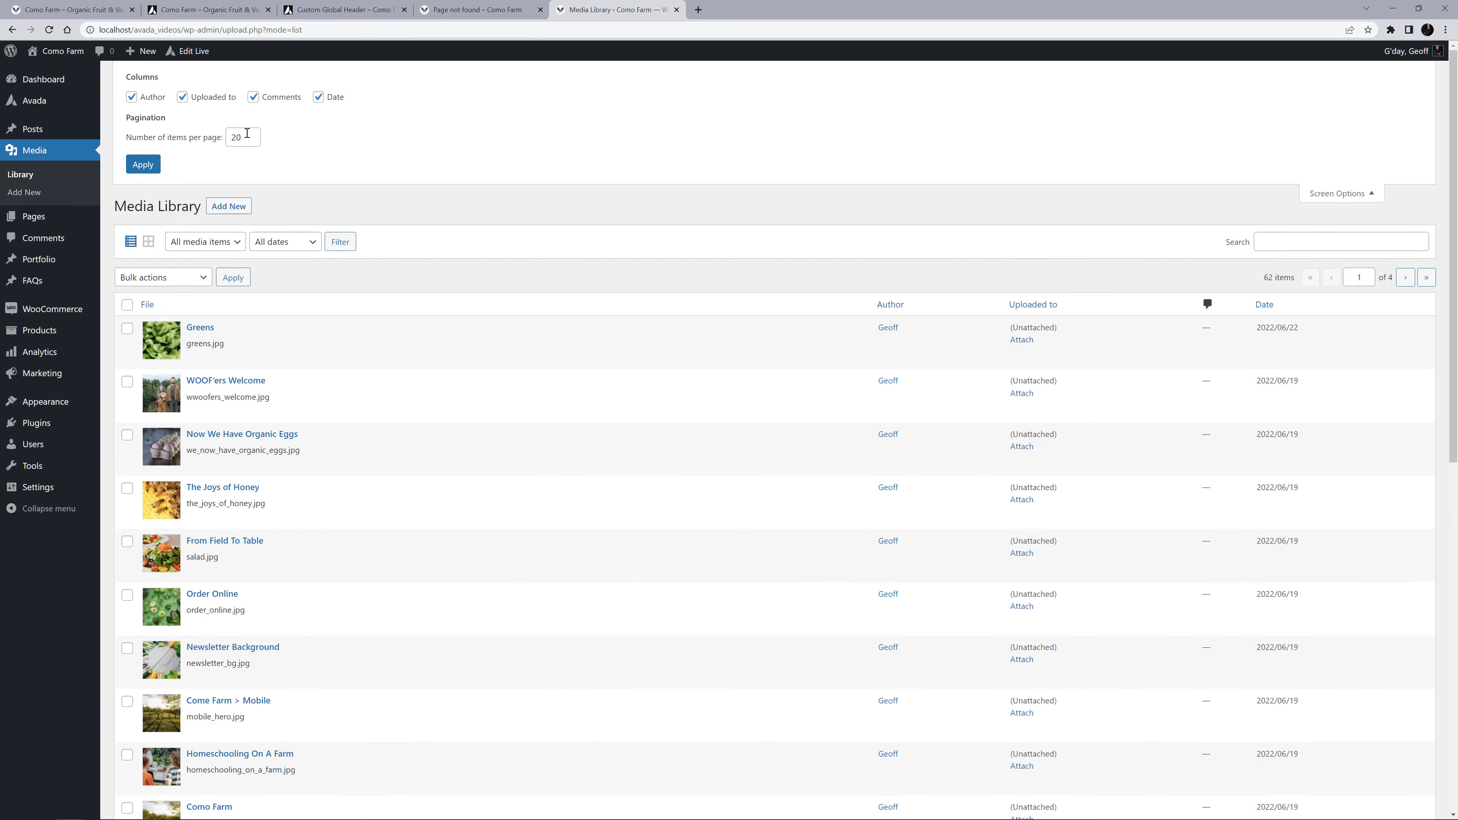
{"action": "left_click_drag", "start_coordinate": [245, 137], "coordinate": [185, 144]}
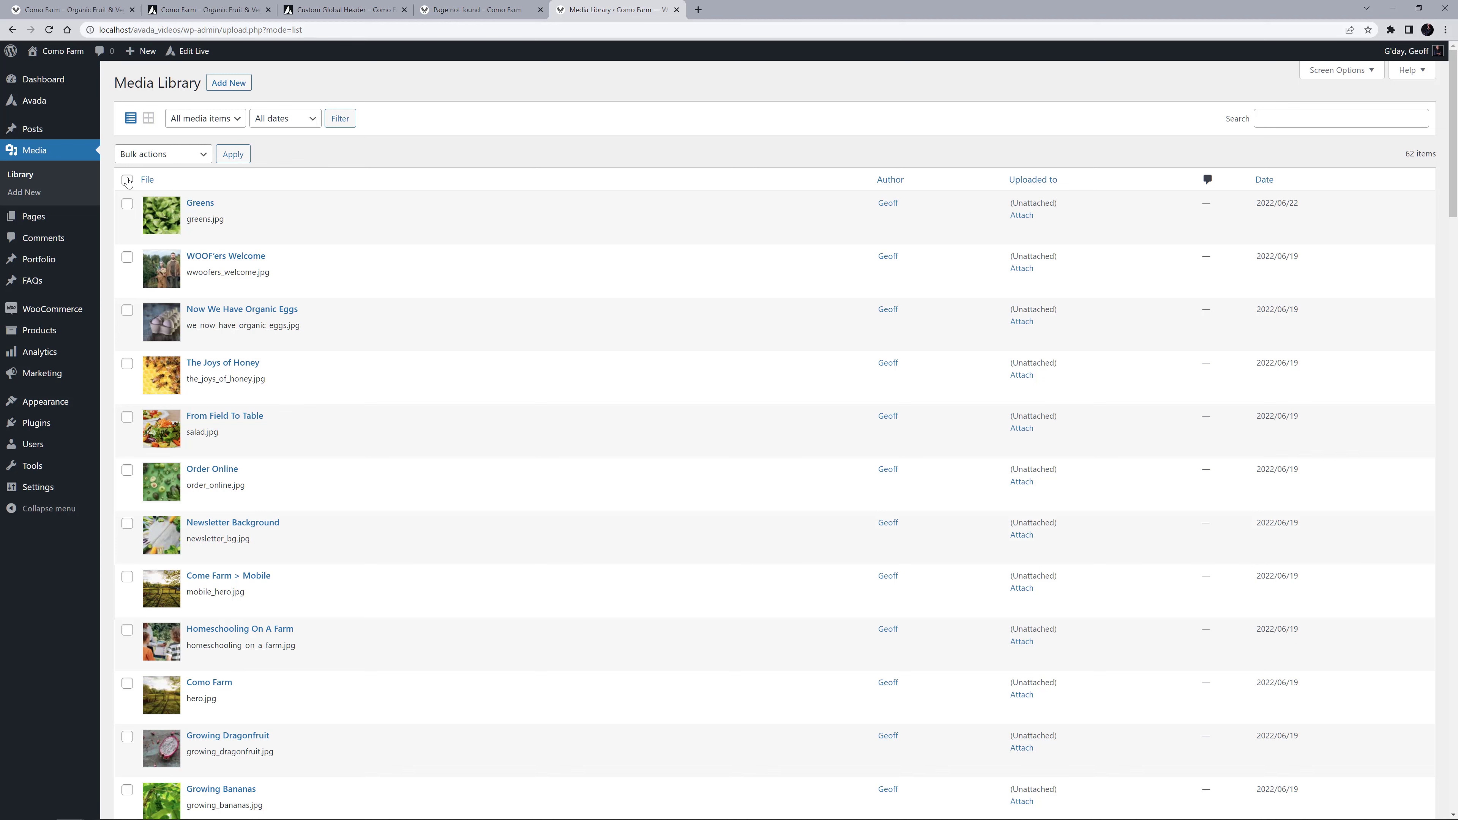
- Permanently delete the old butcher demo media, keeping the Como Farm images, the awb-butcher-v1.0 zip and the Visa & Mastercard Accepted image
{"action": "left_click", "coordinate": [127, 180]}
{"action": "scroll", "coordinate": [140, 402], "scroll_direction": "down", "scroll_amount": 10}
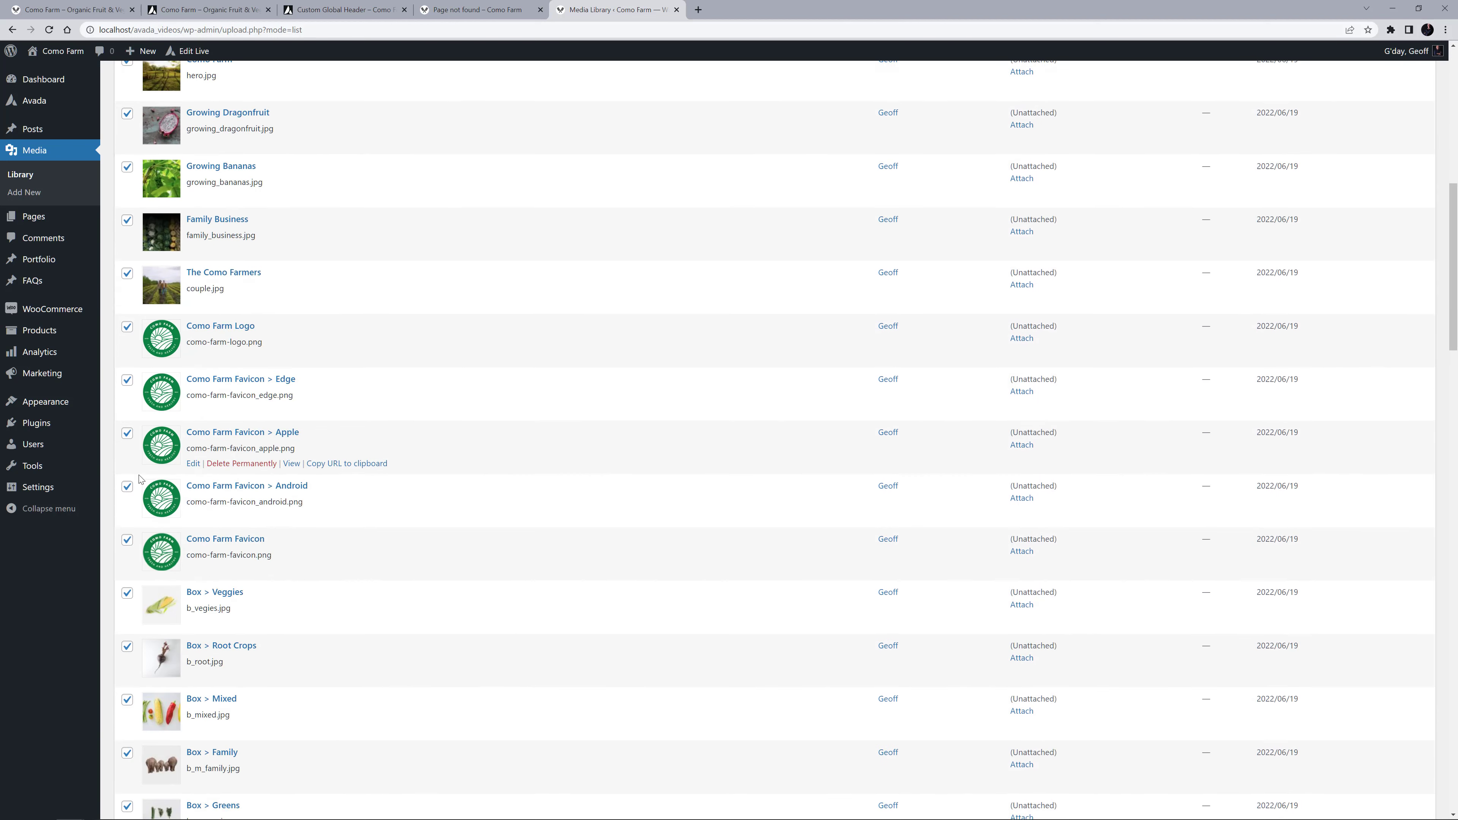
{"action": "left_click", "coordinate": [127, 486]}
{"action": "left_click", "coordinate": [127, 541]}
{"action": "scroll", "coordinate": [134, 532], "scroll_direction": "down", "scroll_amount": 7}
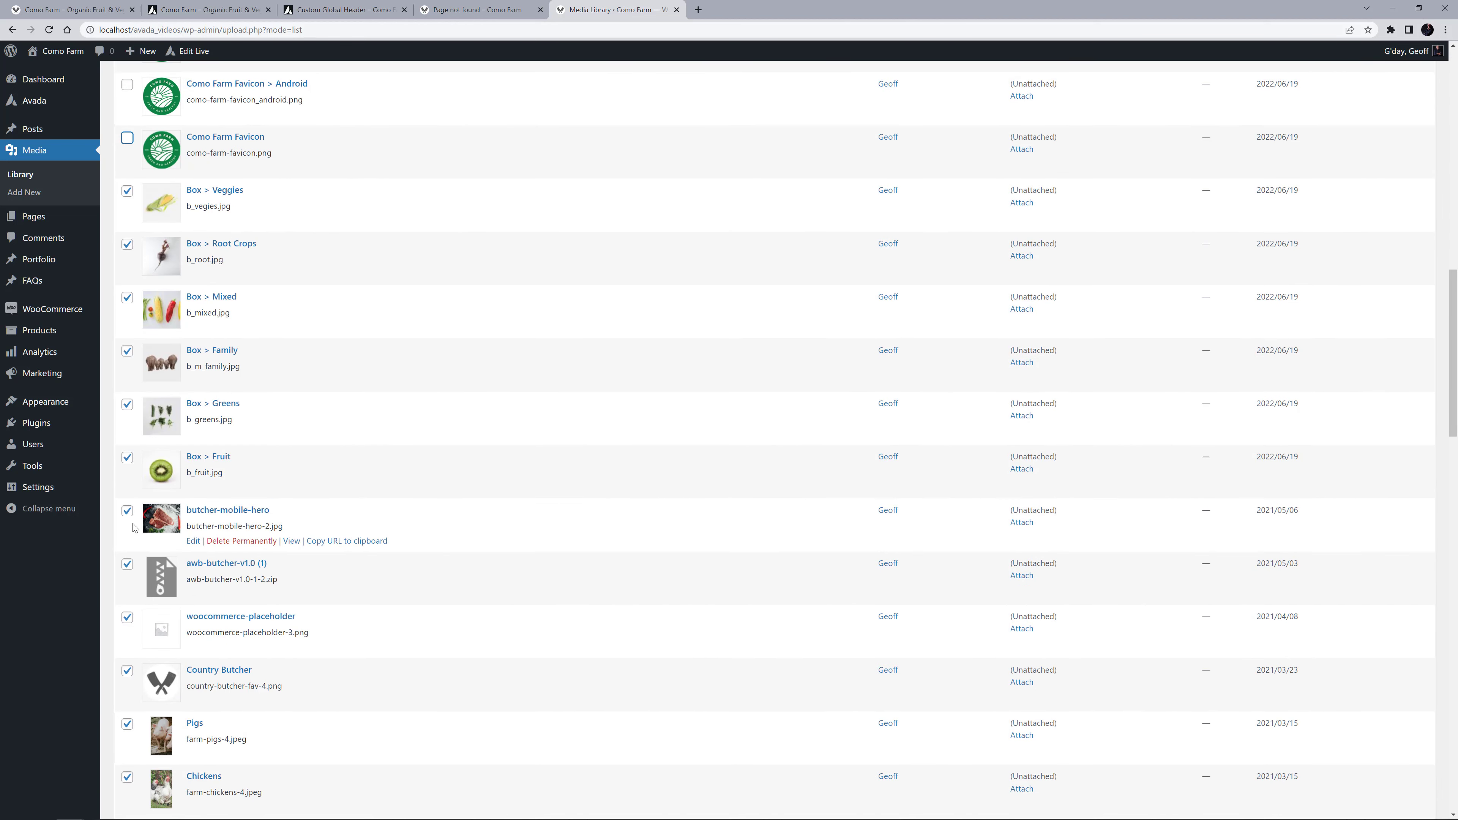
{"action": "left_click", "coordinate": [127, 457], "text": "shift"}
{"action": "scroll", "coordinate": [127, 457], "scroll_direction": "down", "scroll_amount": 5}
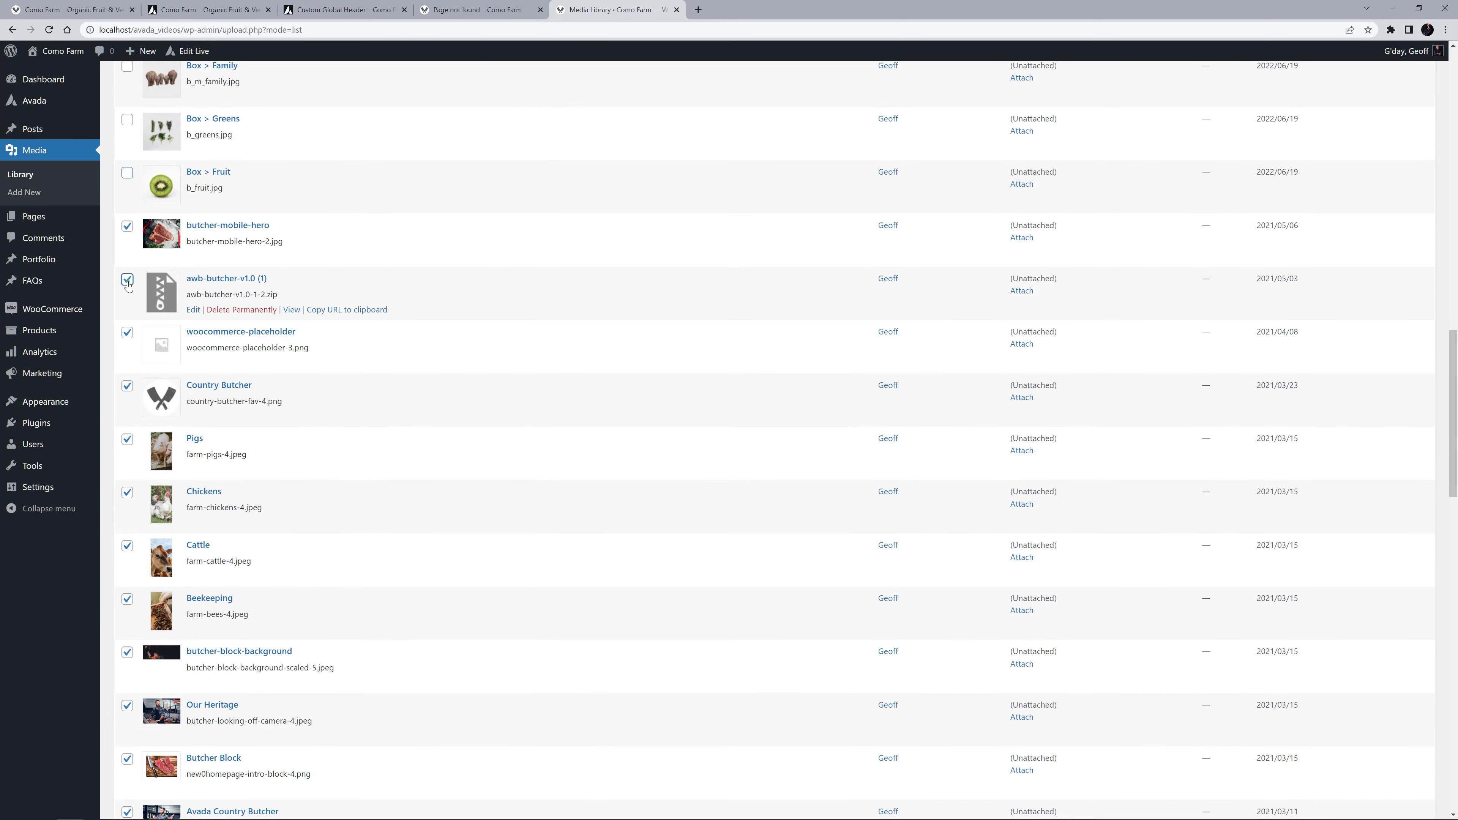
{"action": "left_click", "coordinate": [128, 280]}
{"action": "scroll", "coordinate": [132, 592], "scroll_direction": "down", "scroll_amount": 9}
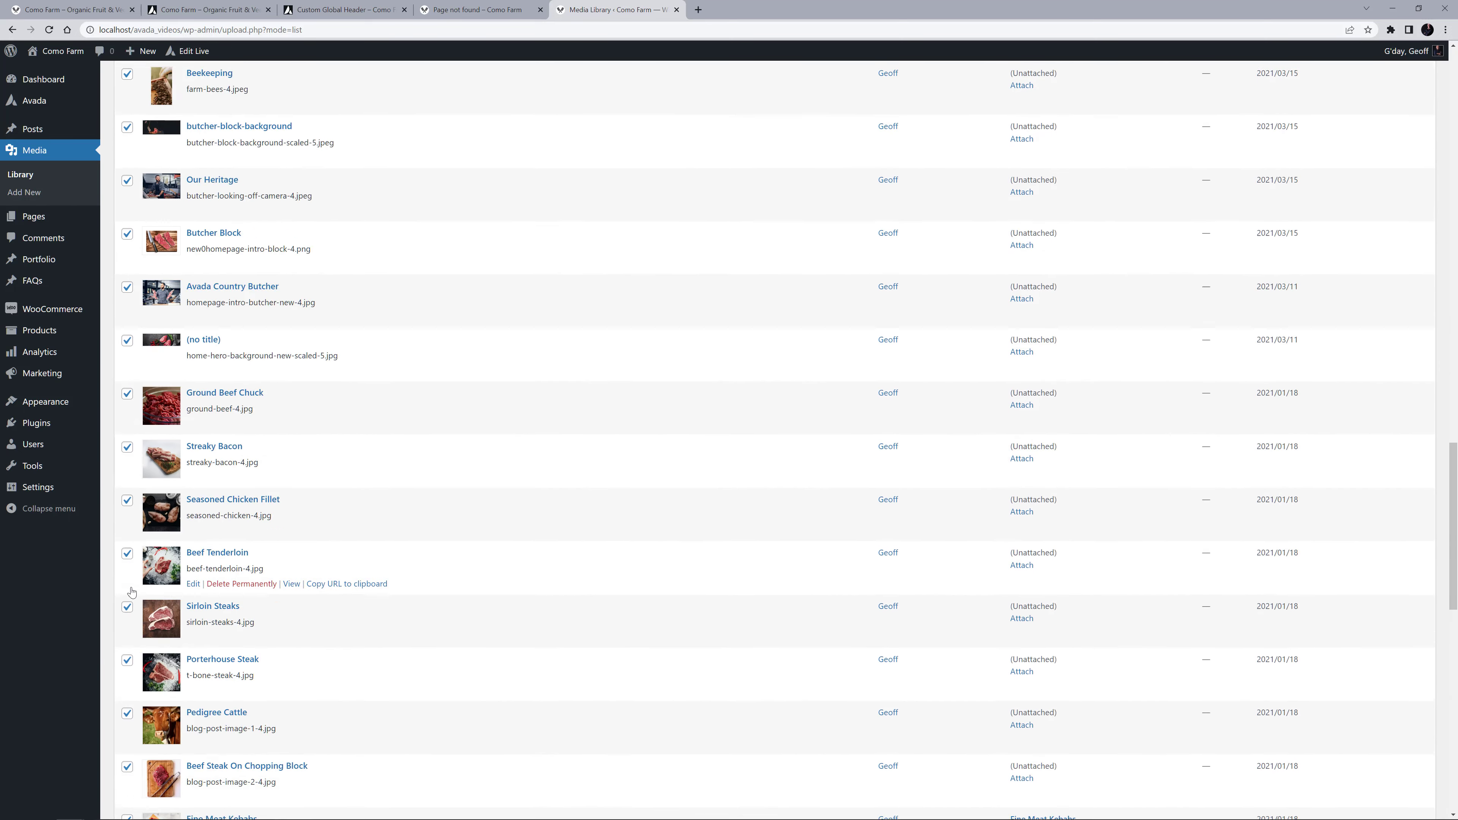
{"action": "scroll", "coordinate": [132, 592], "scroll_direction": "down", "scroll_amount": 16}
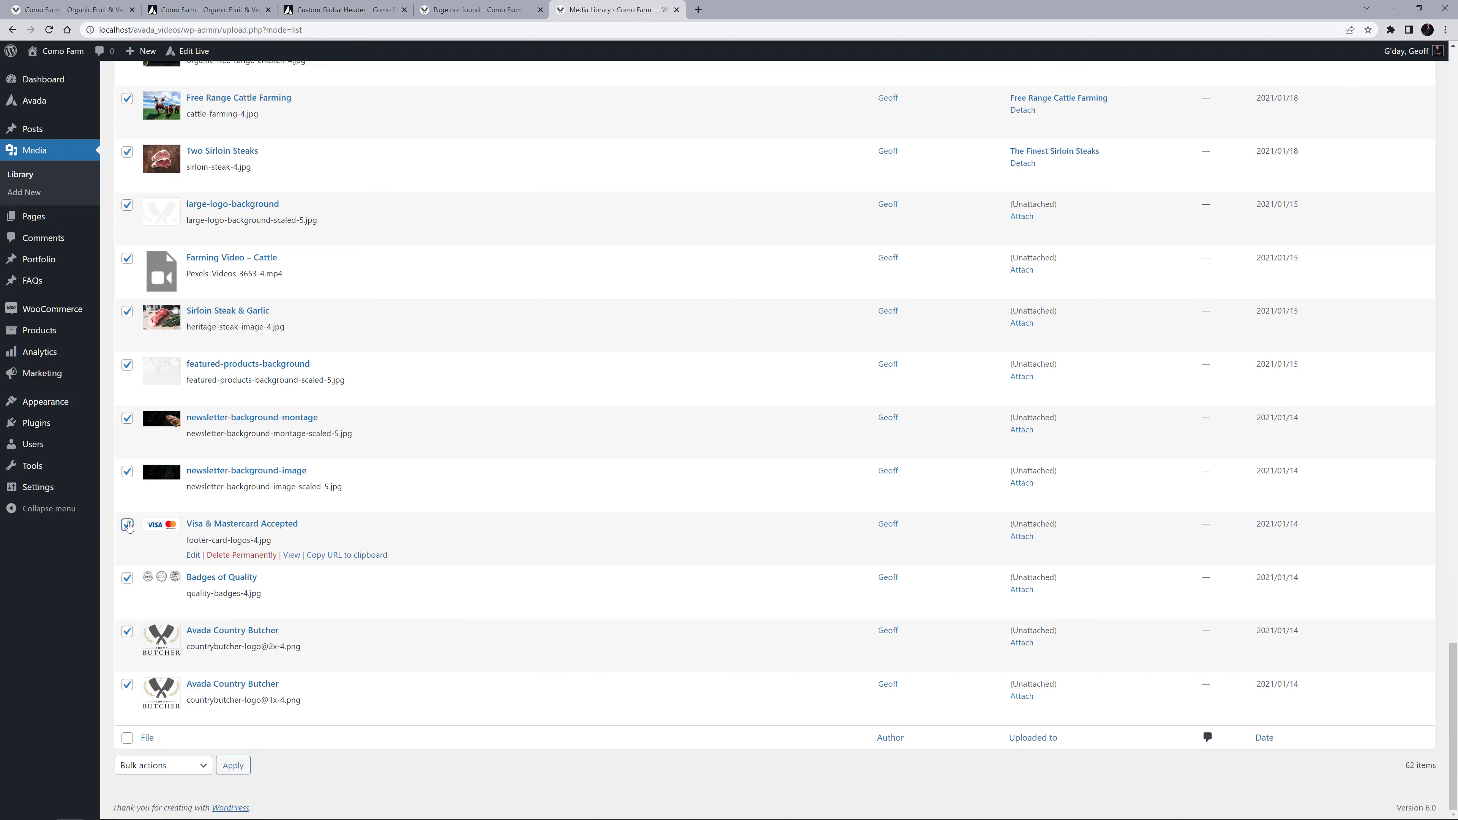
{"action": "left_click", "coordinate": [128, 525]}
{"action": "left_click", "coordinate": [145, 759]}
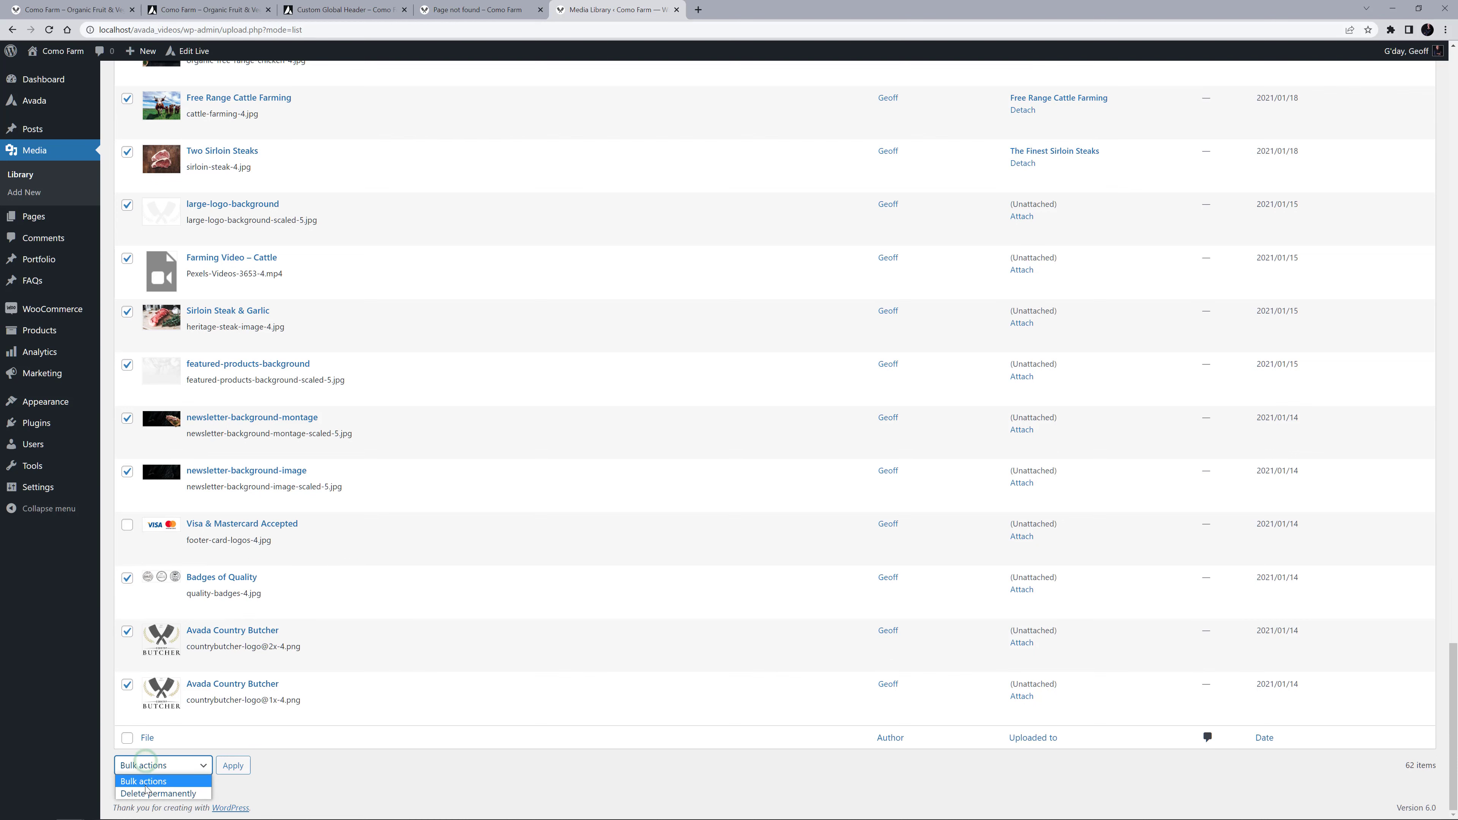
{"action": "left_click", "coordinate": [147, 791]}
{"action": "left_click", "coordinate": [232, 765]}
{"action": "key", "text": "Return"}
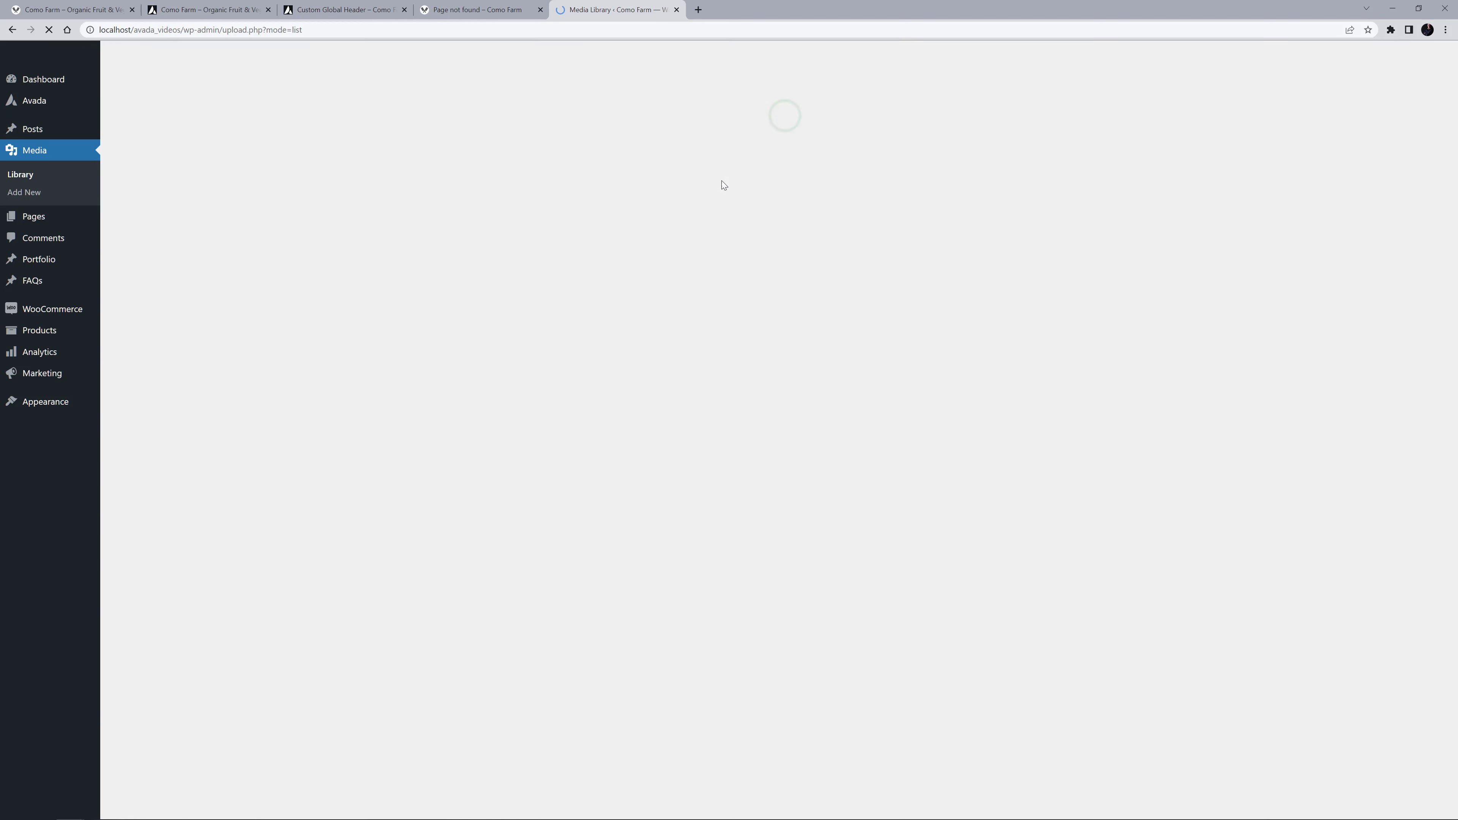
- Close the Media Library, Page not found and Custom Global Header tabs
{"action": "left_click", "coordinate": [676, 10]}
{"action": "left_click", "coordinate": [541, 9]}
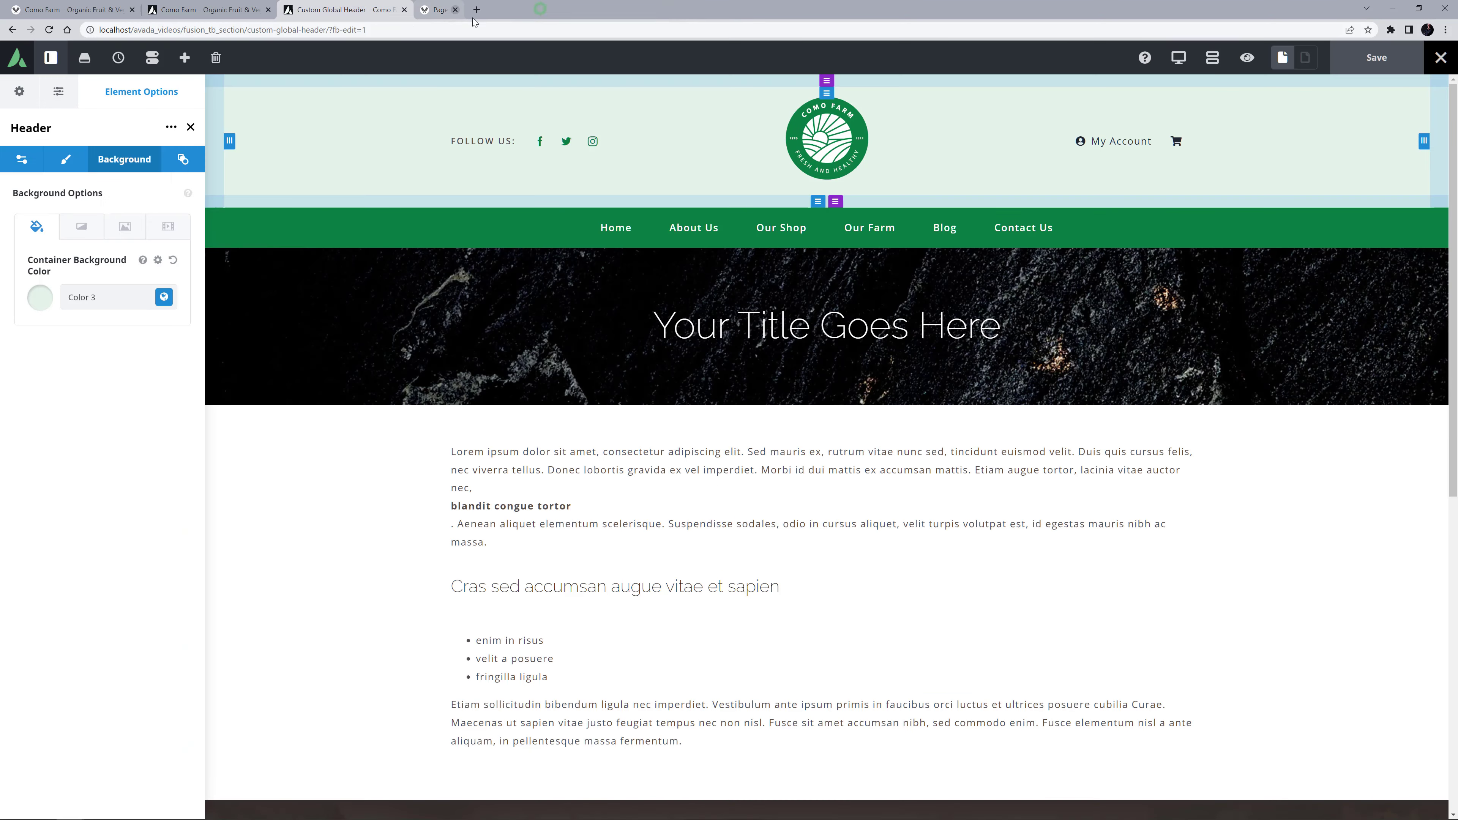
{"action": "left_click", "coordinate": [405, 10]}
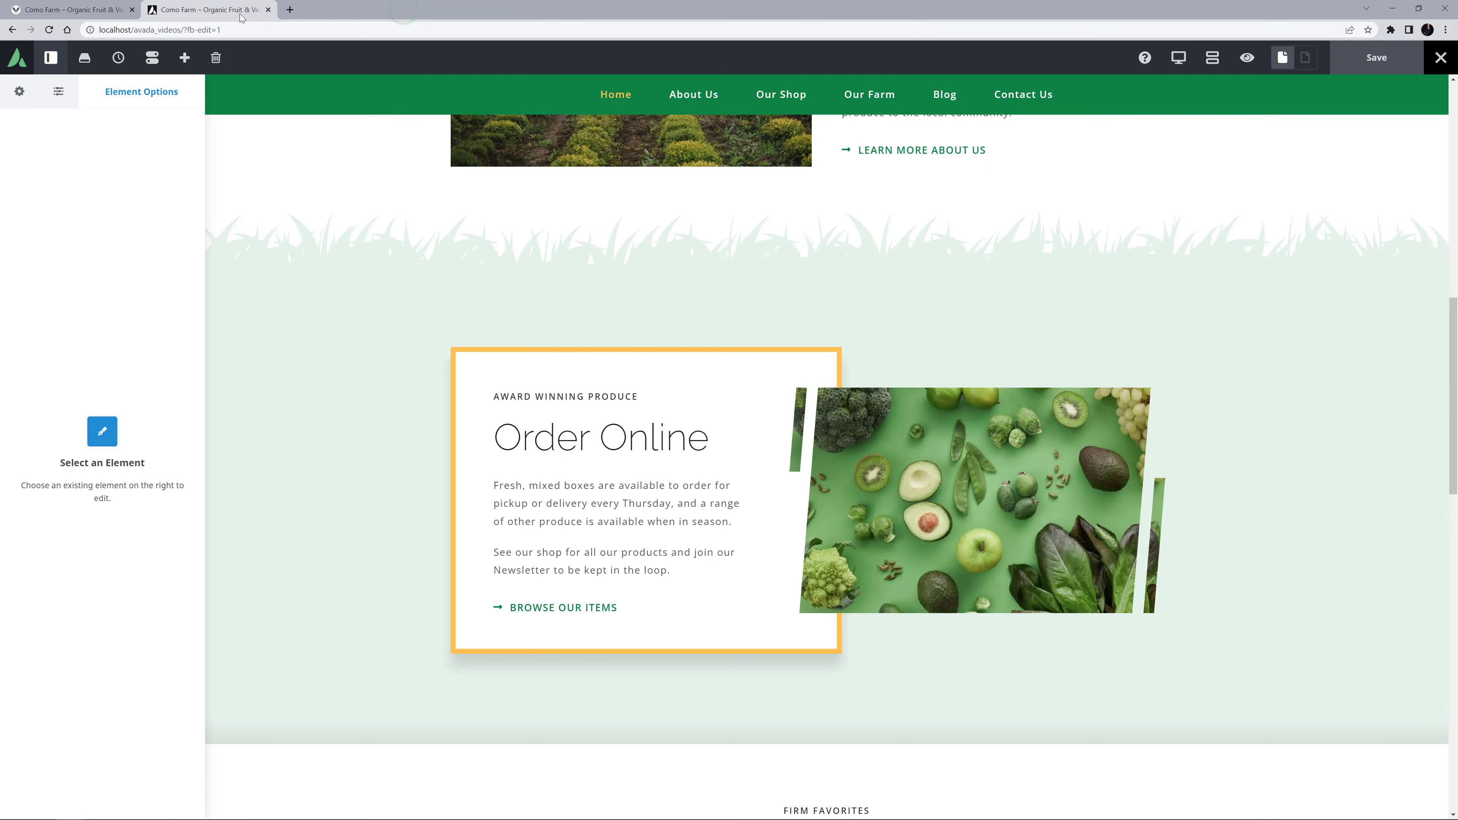
- Replace the site favicon in the global logo options with como-farm-favicon.png
{"action": "left_click", "coordinate": [52, 57]}
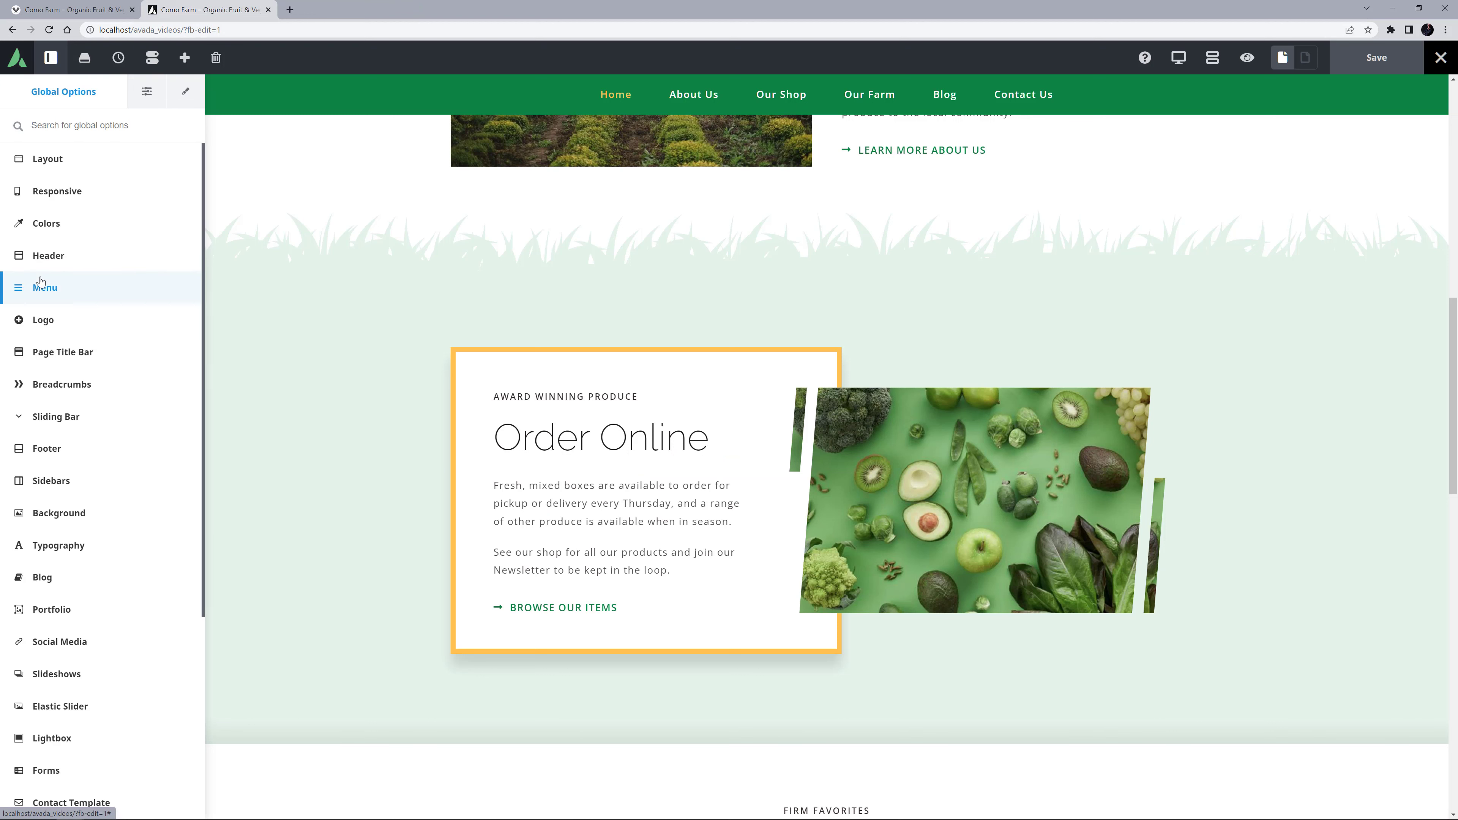
{"action": "left_click", "coordinate": [41, 321]}
{"action": "left_click", "coordinate": [49, 377]}
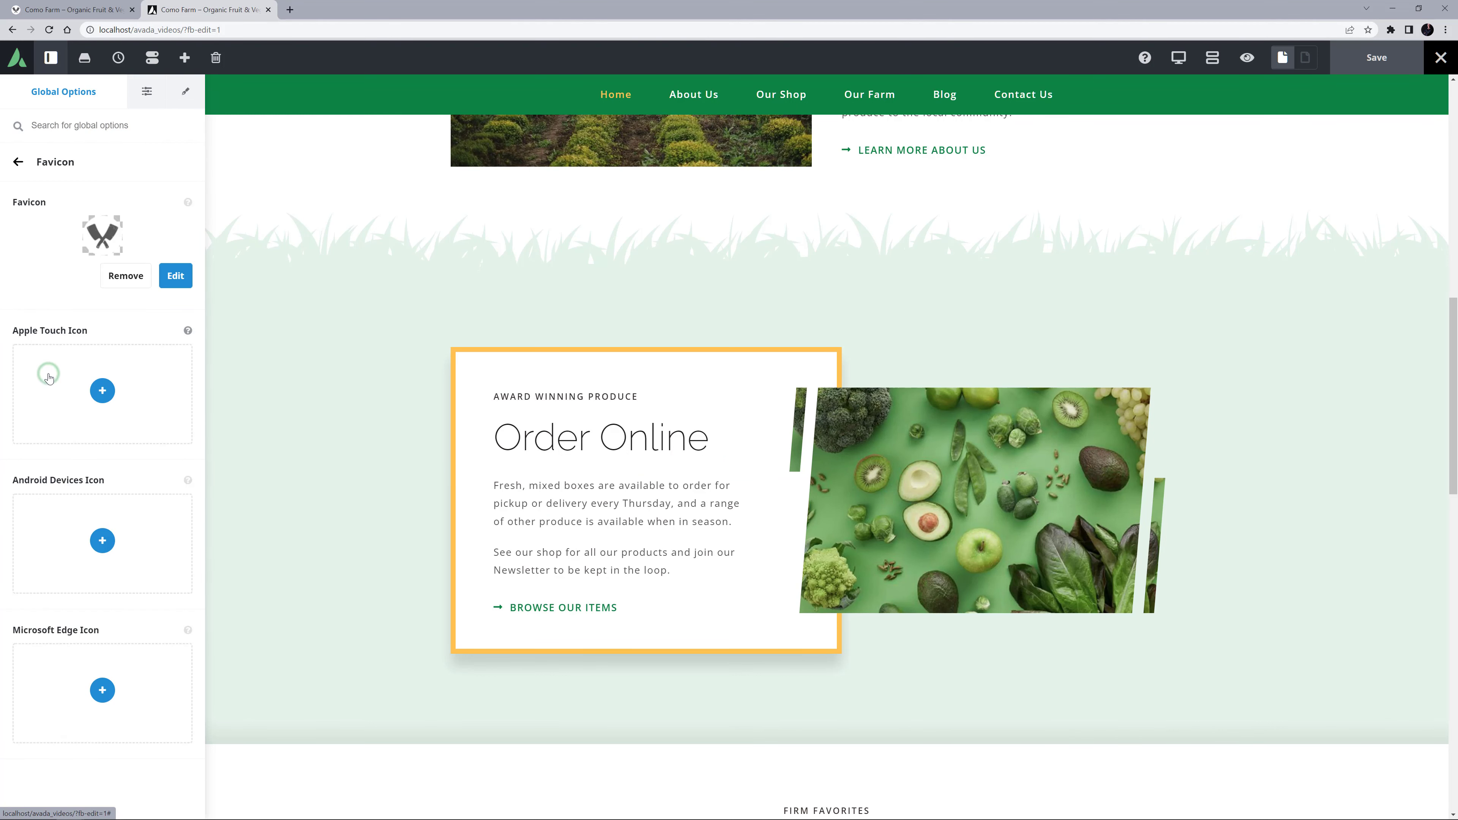
{"action": "left_click", "coordinate": [124, 276]}
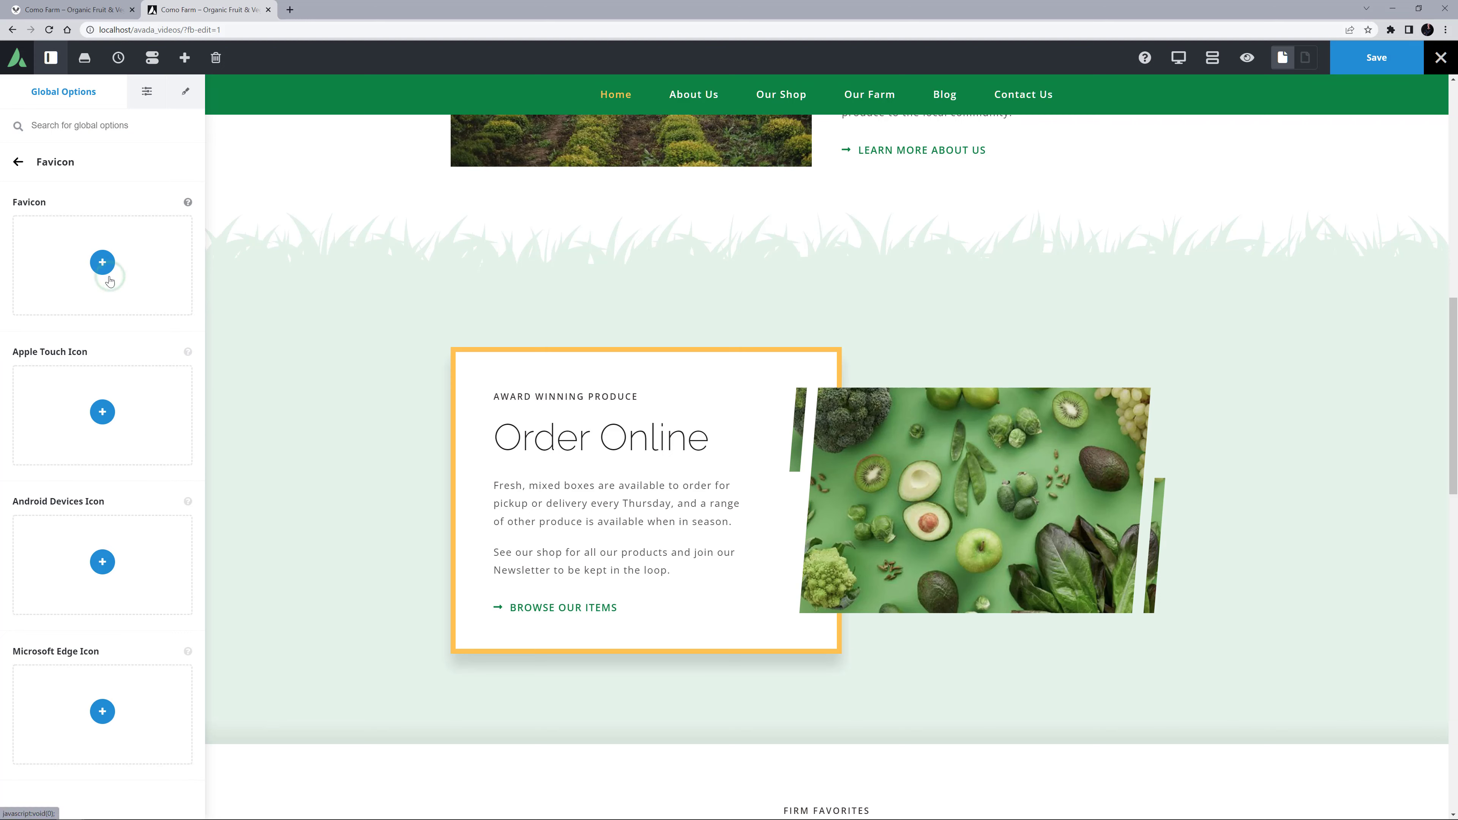
{"action": "left_click", "coordinate": [103, 259]}
{"action": "left_click", "coordinate": [686, 312]}
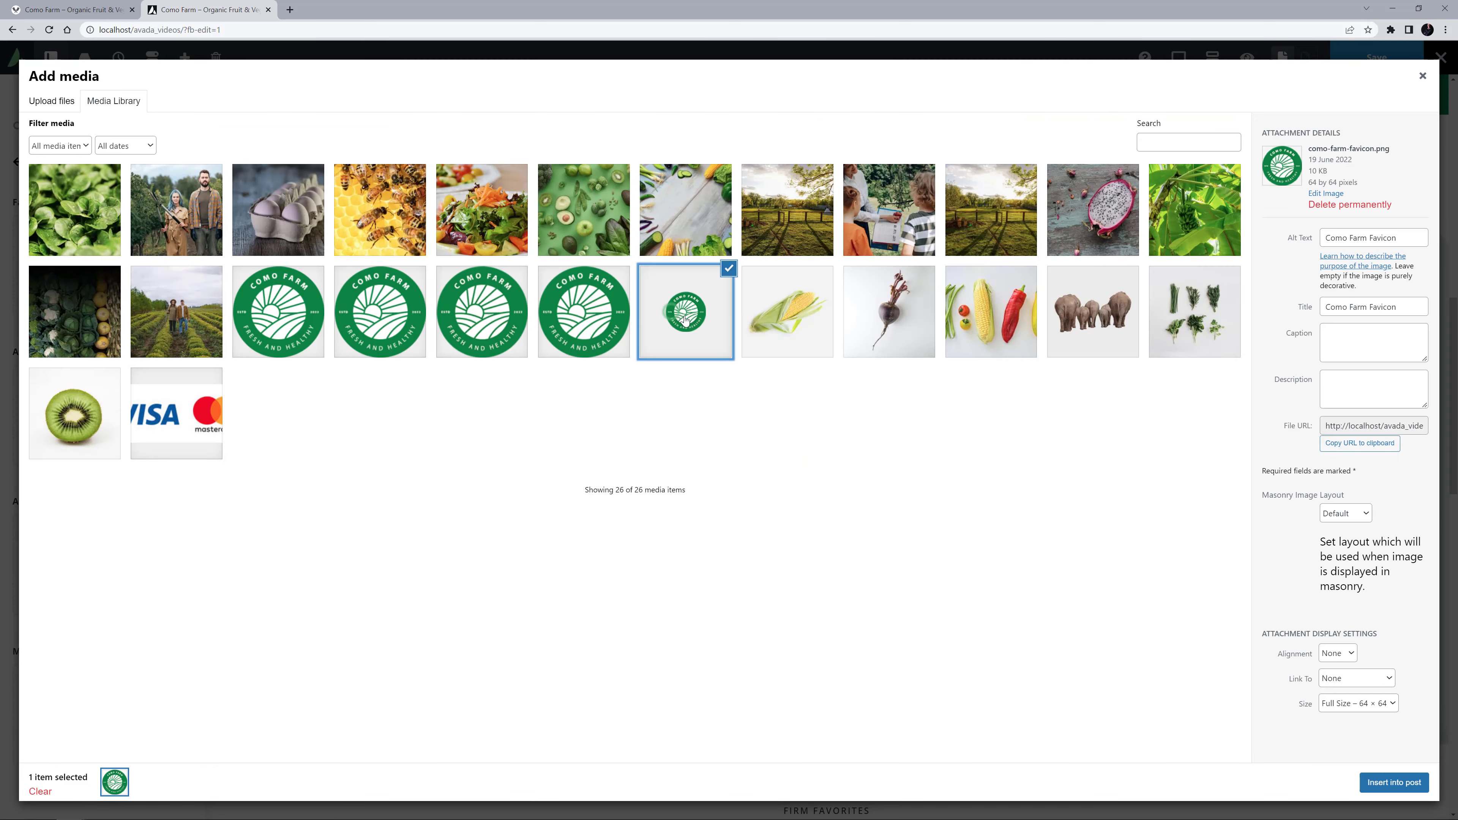
{"action": "left_click", "coordinate": [1394, 782]}
- Set the Apple Touch Icon to como-farm-favicon_apple.png and the Android Devices Icon to como-farm-favicon_android.png
{"action": "left_click", "coordinate": [102, 391]}
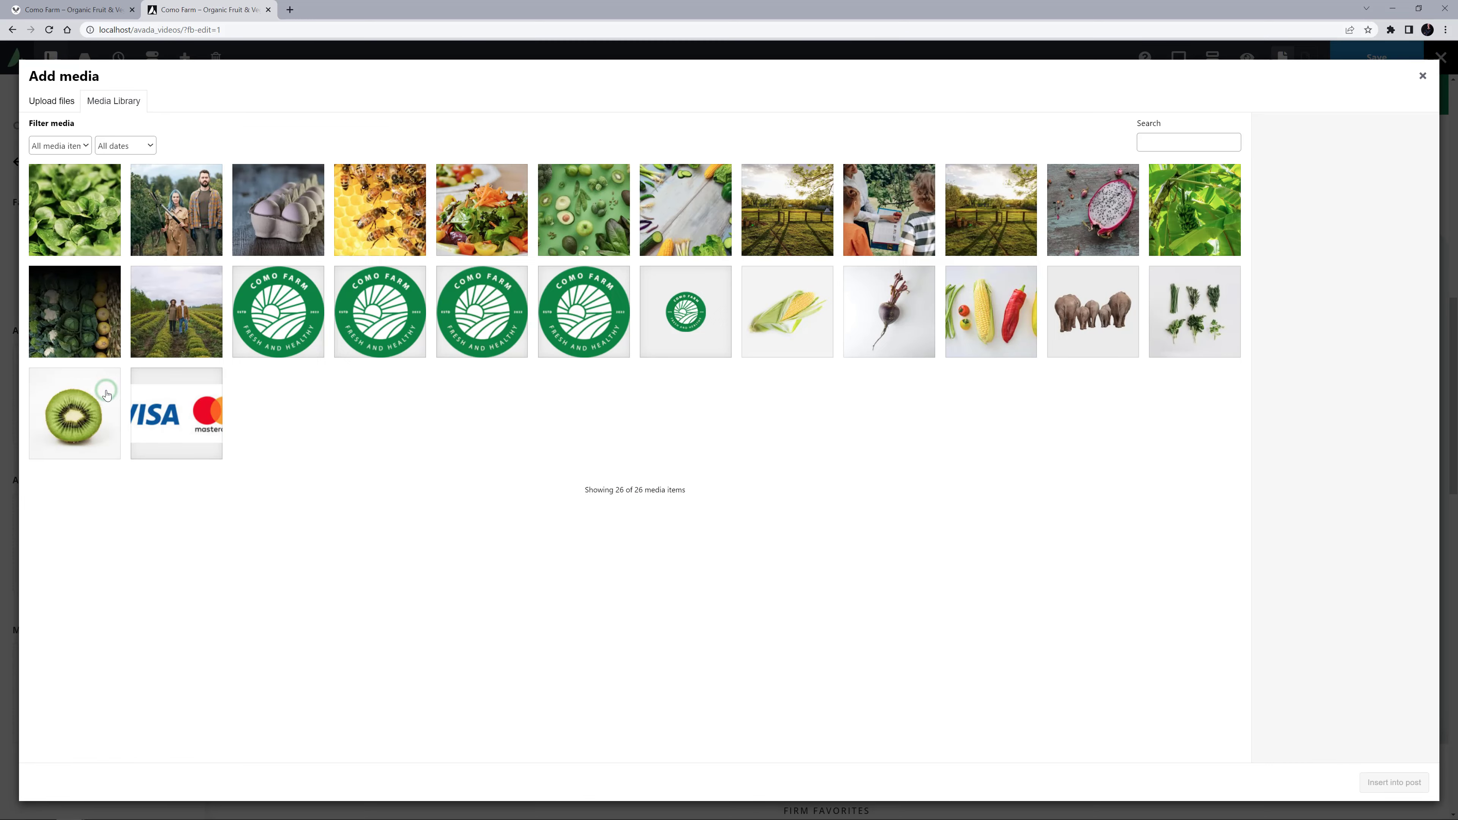
{"action": "left_click", "coordinate": [506, 338]}
{"action": "left_click", "coordinate": [1394, 782]}
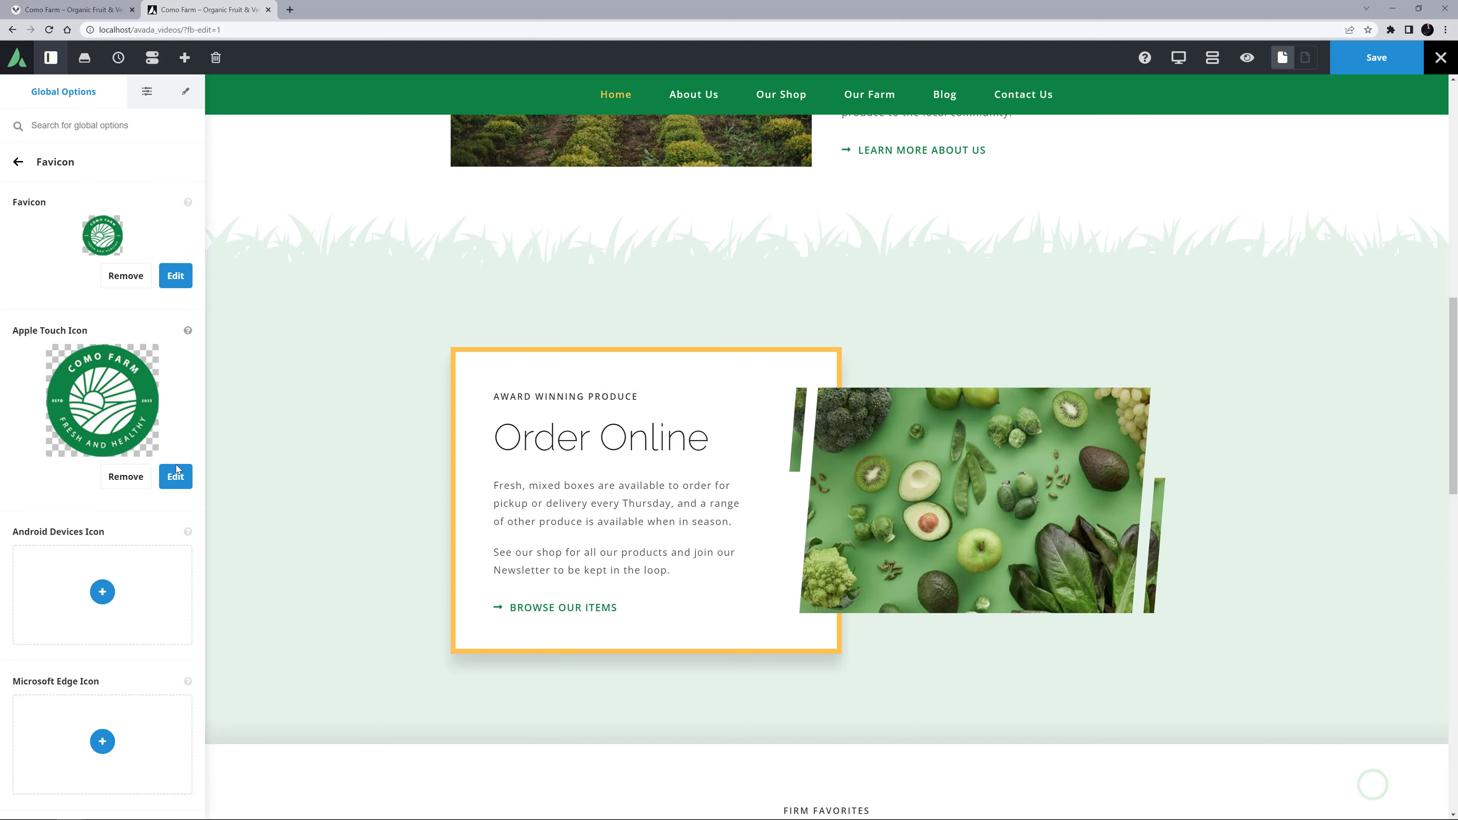
{"action": "left_click", "coordinate": [103, 592]}
{"action": "left_click", "coordinate": [591, 315]}
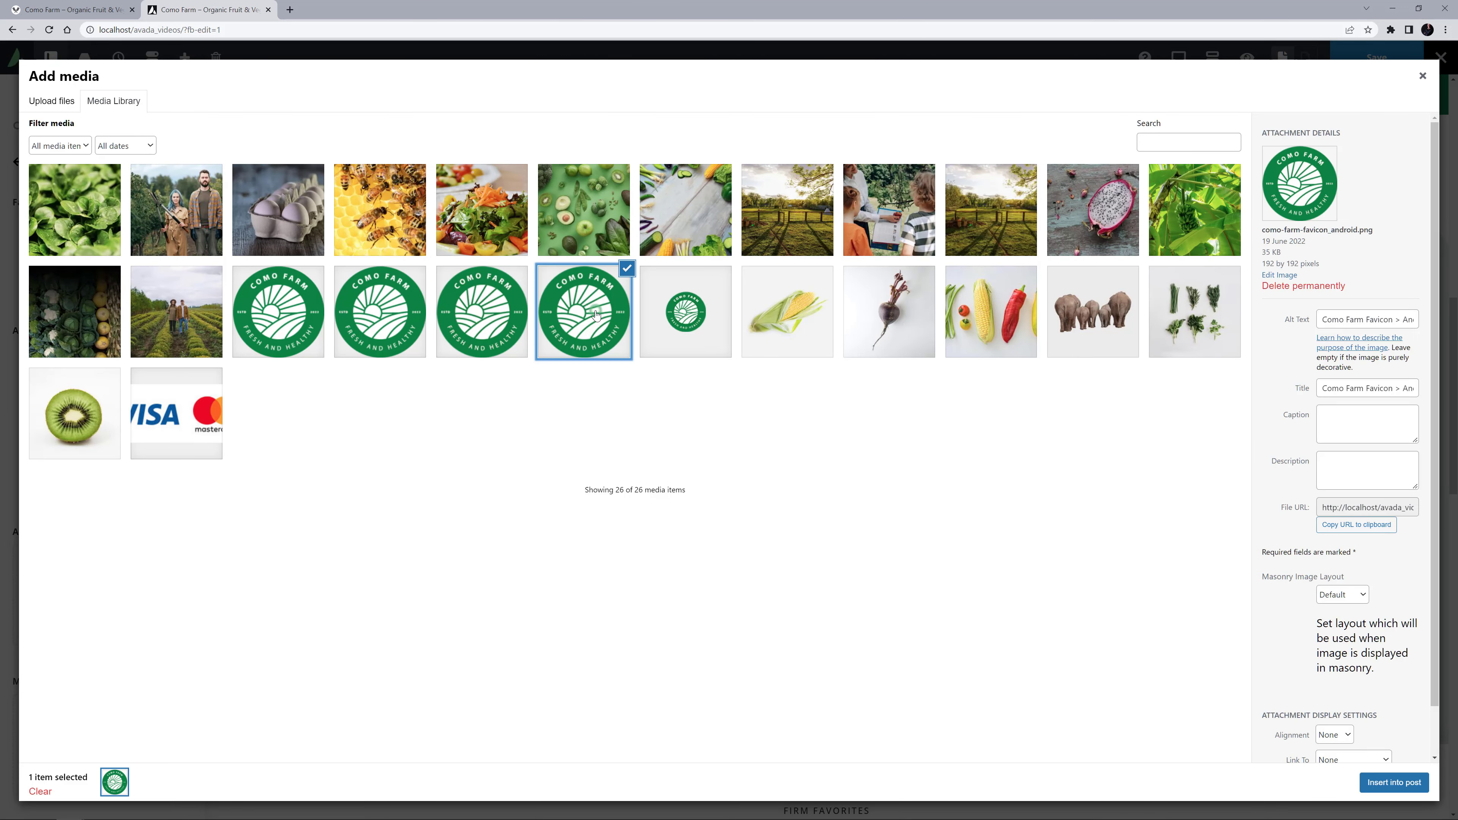
{"action": "left_click", "coordinate": [1395, 782]}
- Set the Microsoft Edge Icon to como-farm-favicon_edge.png and save the global options
{"action": "scroll", "coordinate": [101, 718], "scroll_direction": "down", "scroll_amount": 1}
{"action": "left_click", "coordinate": [101, 746]}
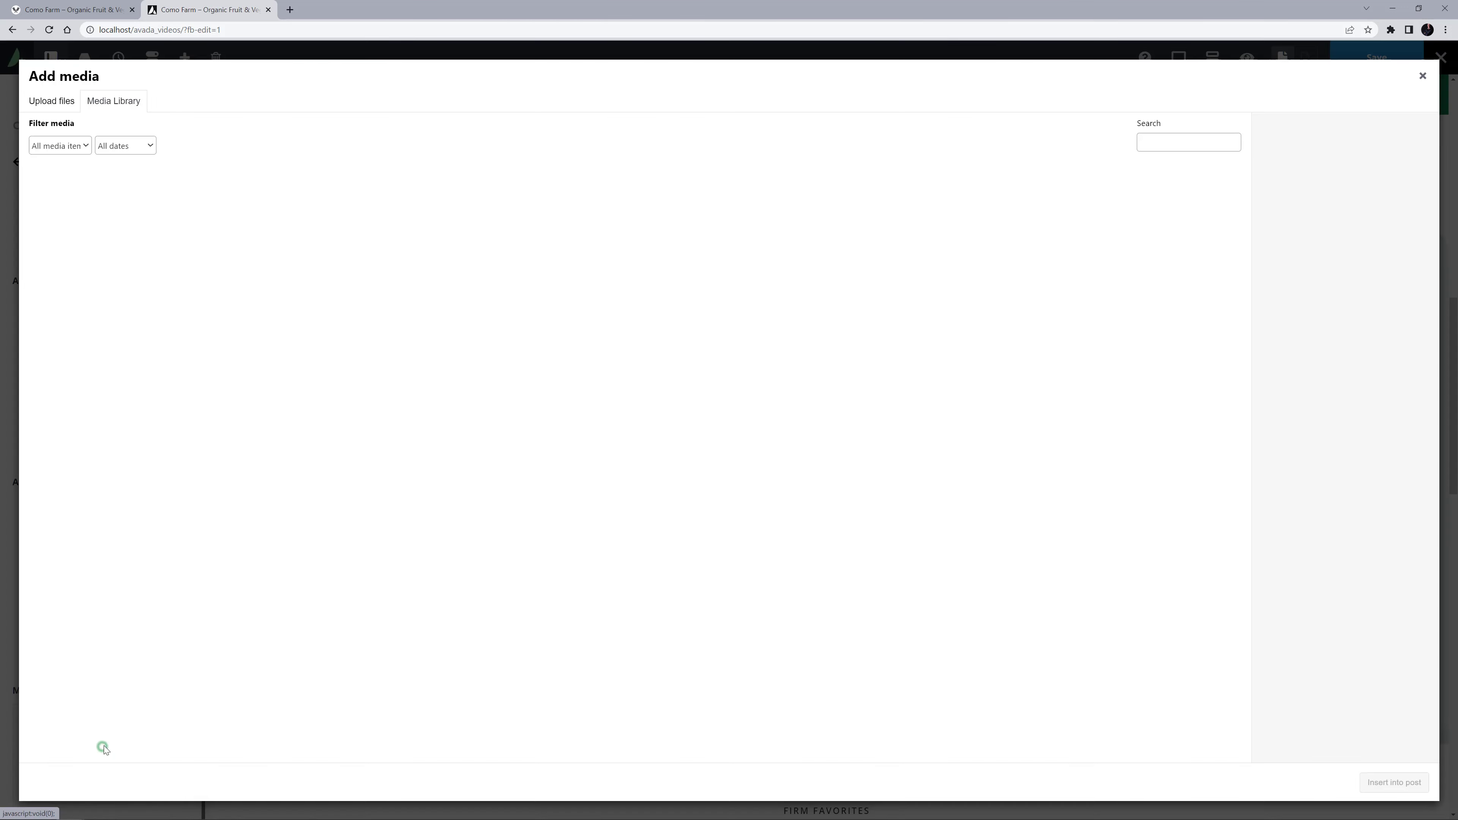
{"action": "left_click", "coordinate": [370, 311]}
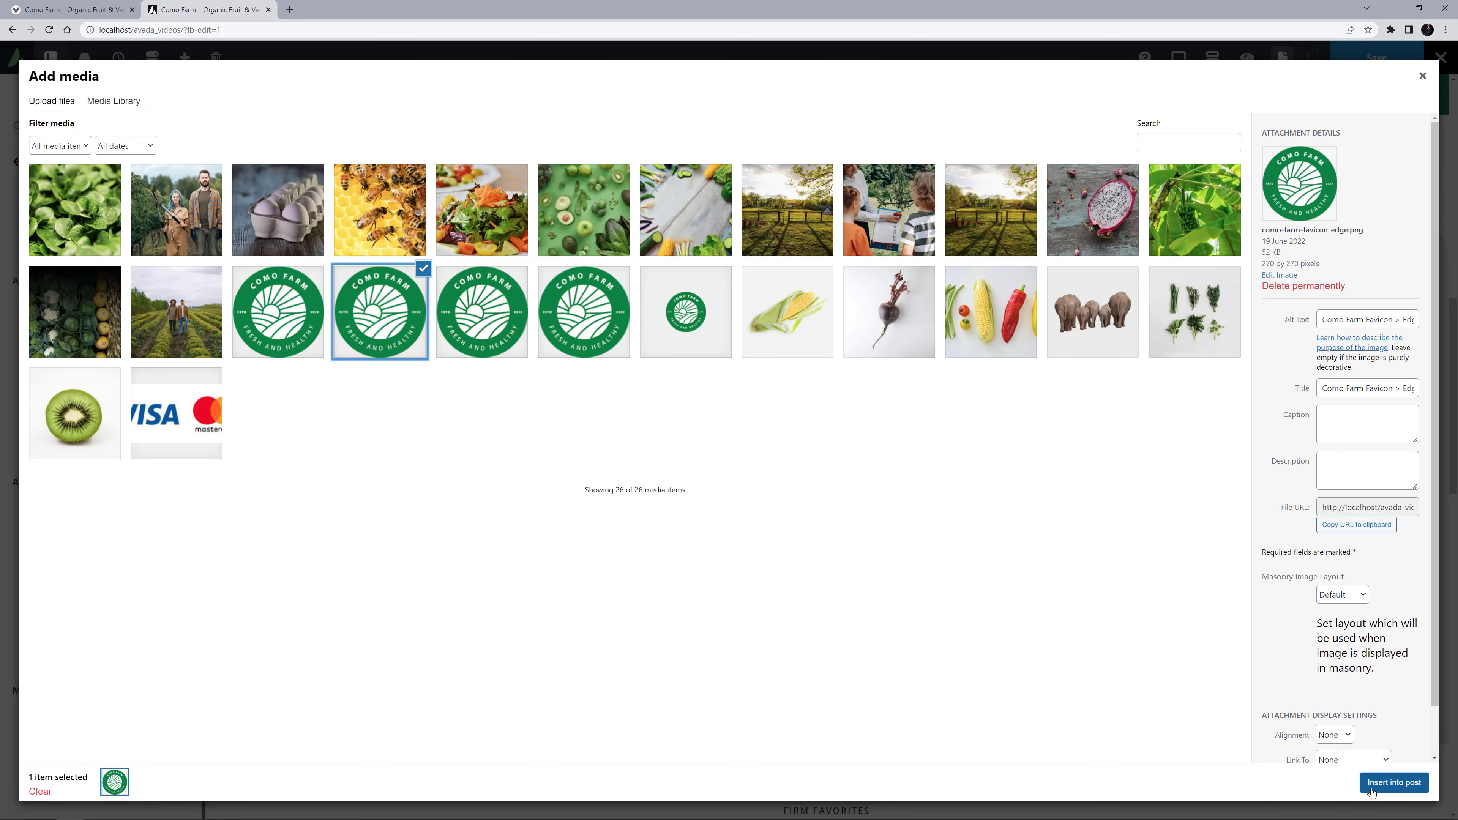
{"action": "left_click", "coordinate": [1394, 783]}
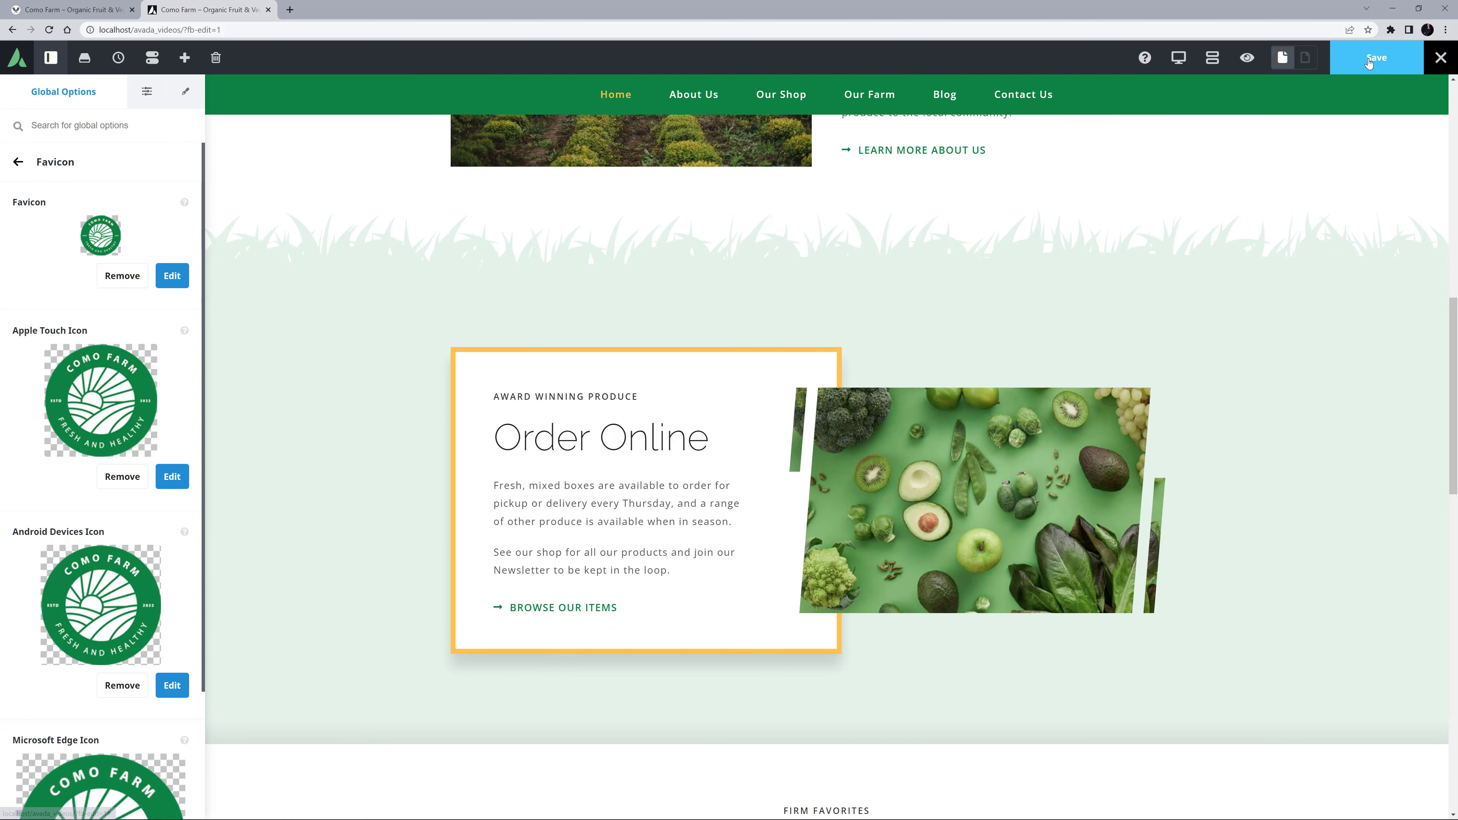
{"action": "left_click", "coordinate": [1372, 58]}
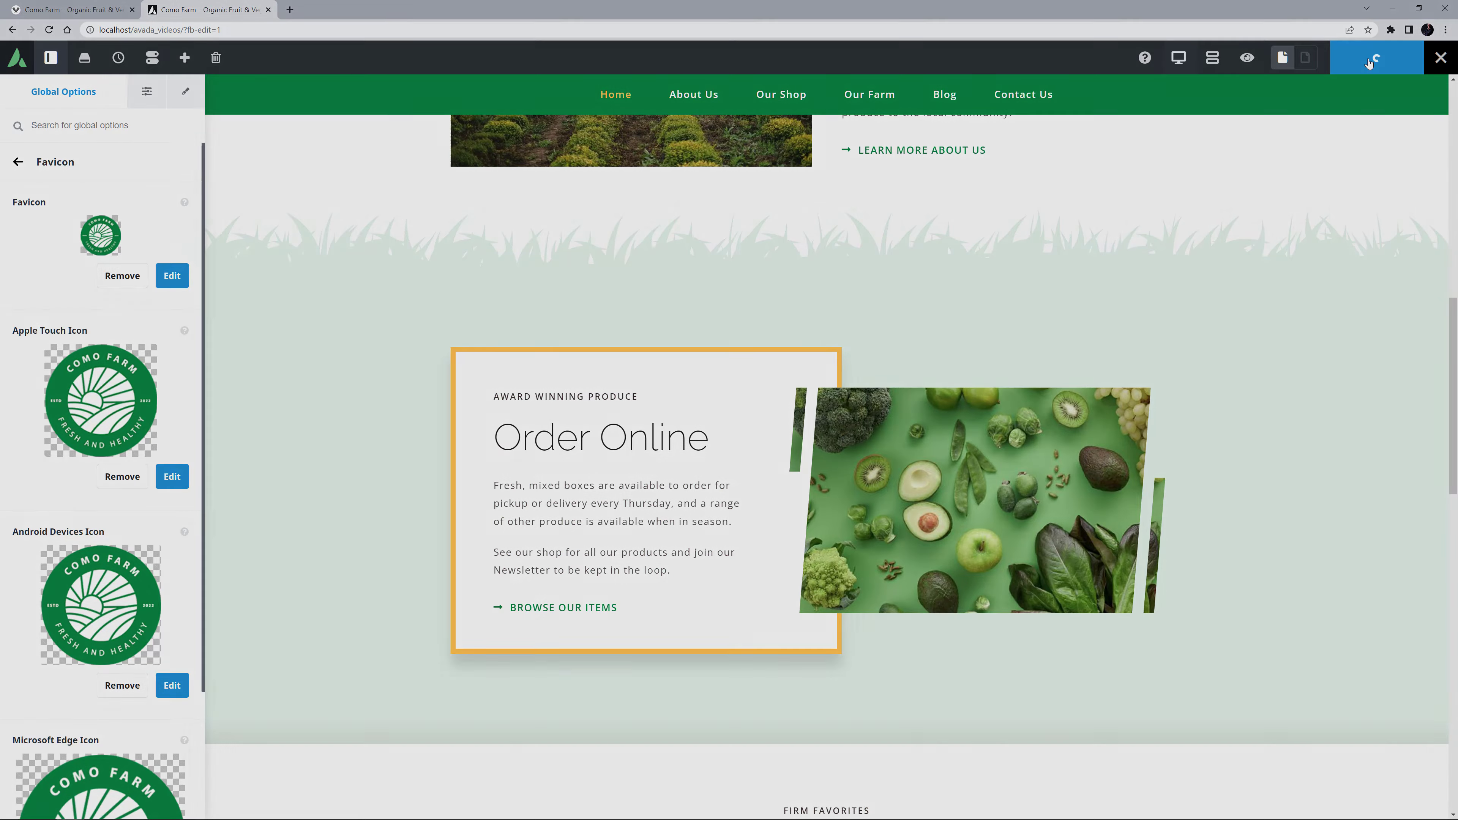
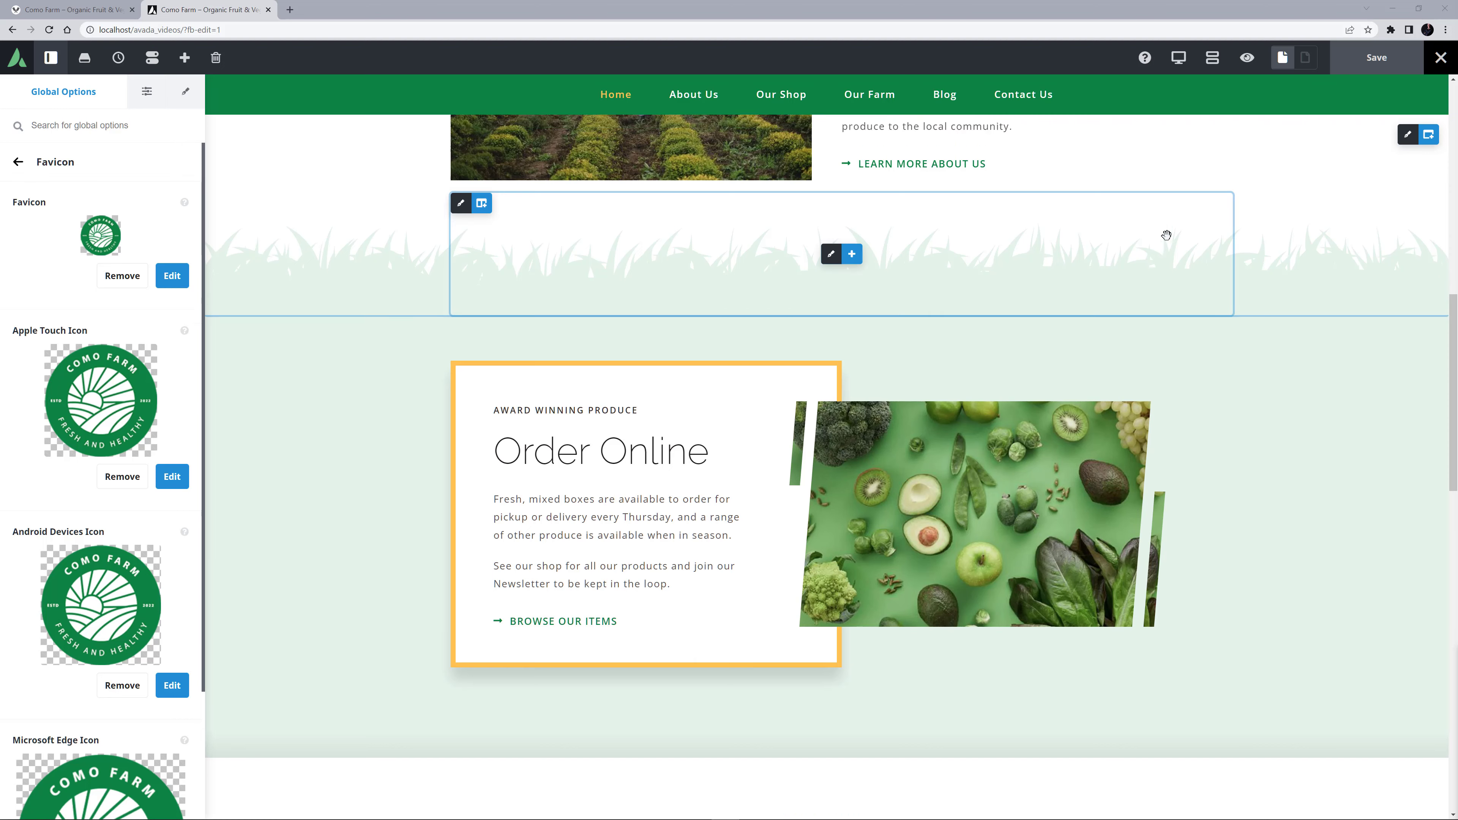
- Close the homepage's live editing tab and reload the front-end homepage
{"action": "scroll", "coordinate": [1162, 235], "scroll_direction": "up", "scroll_amount": 10}
{"action": "scroll", "coordinate": [816, 272], "scroll_direction": "up", "scroll_amount": 2}
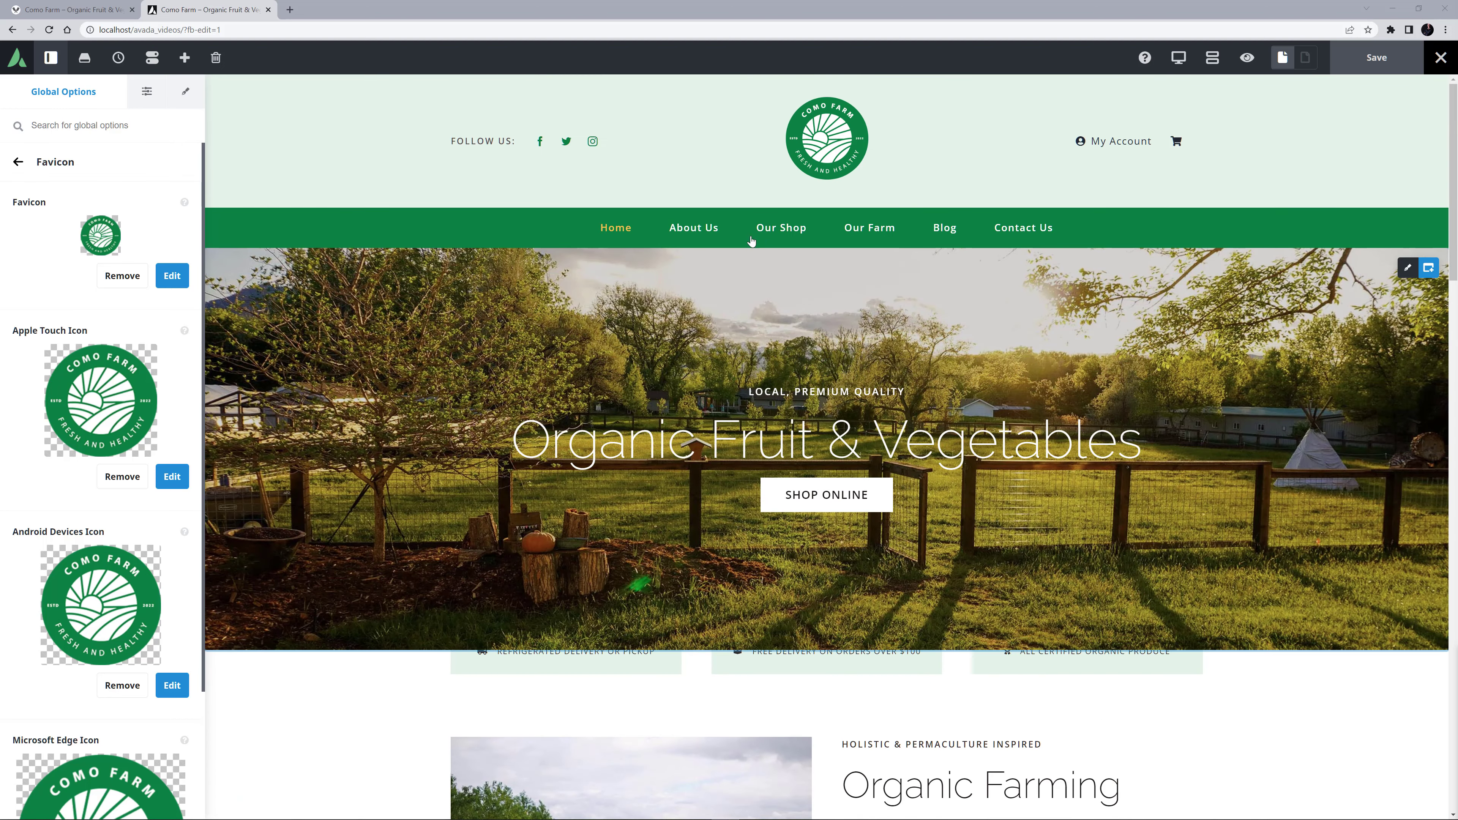
{"action": "left_click", "coordinate": [268, 10]}
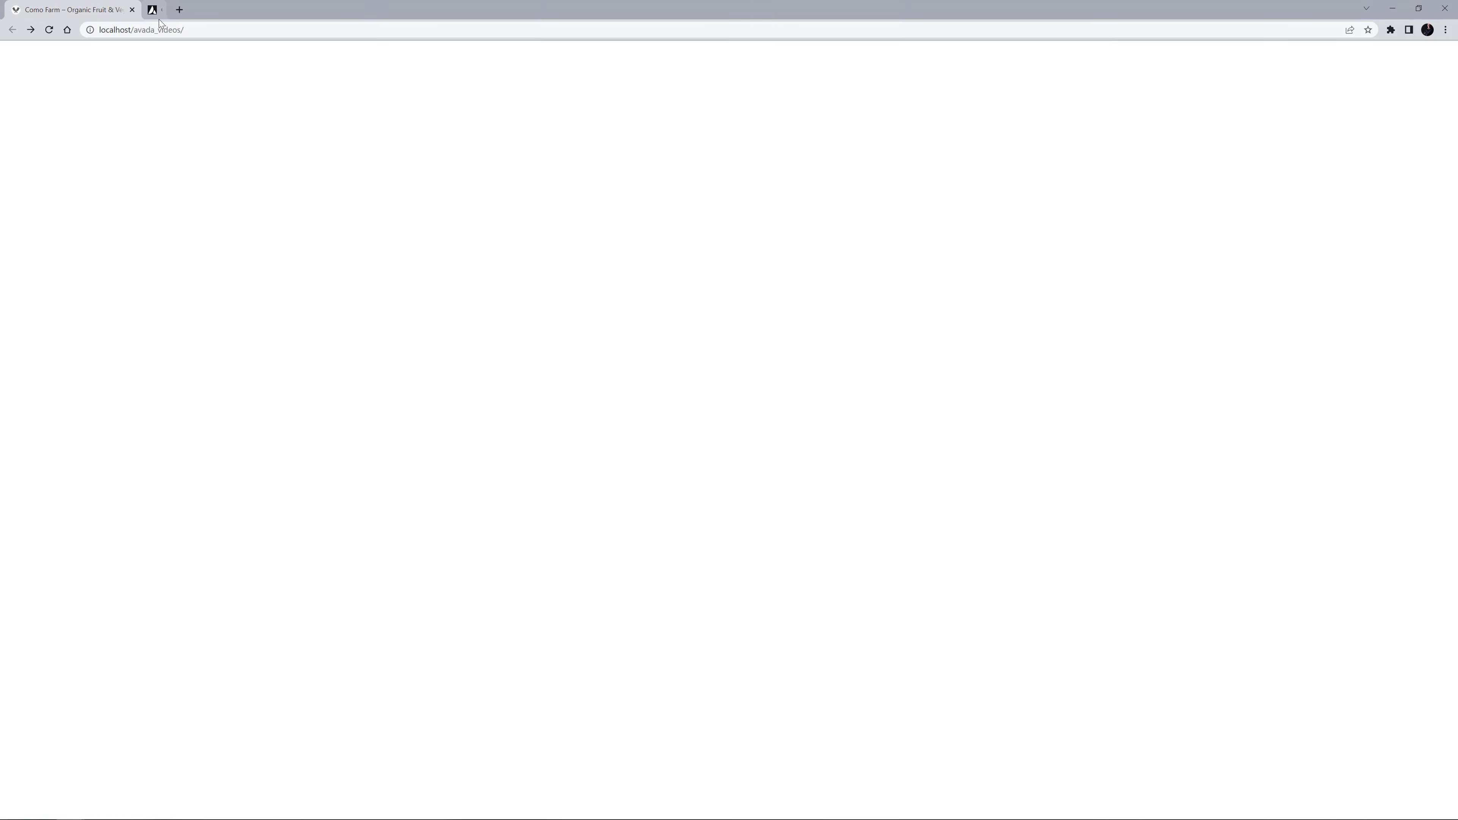
{"action": "key", "text": "F5"}
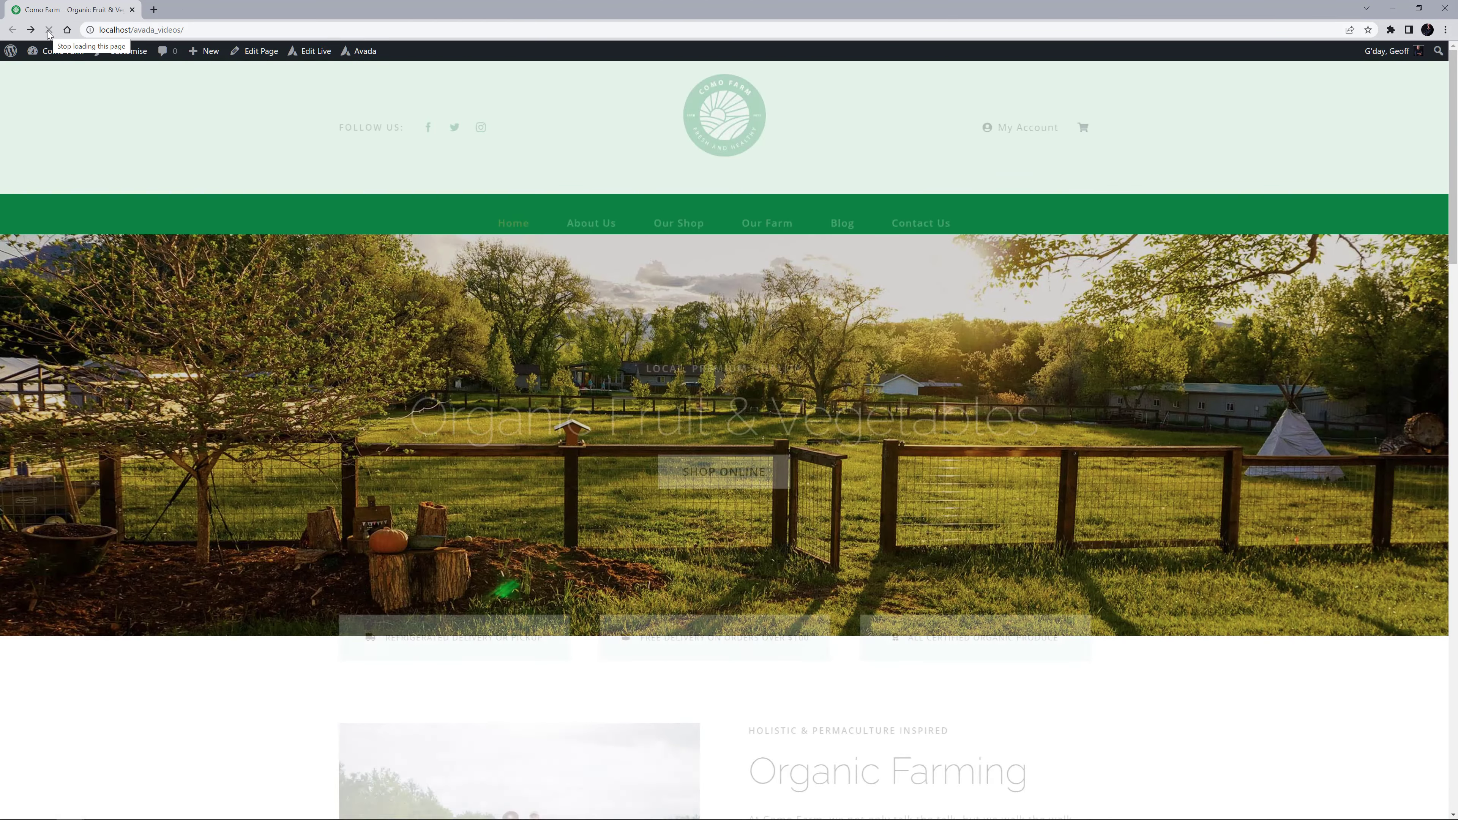
- Review the finished homepage sections from the hero through the products and newsletter to the footer
{"action": "scroll", "coordinate": [264, 347], "scroll_direction": "down", "scroll_amount": 9}
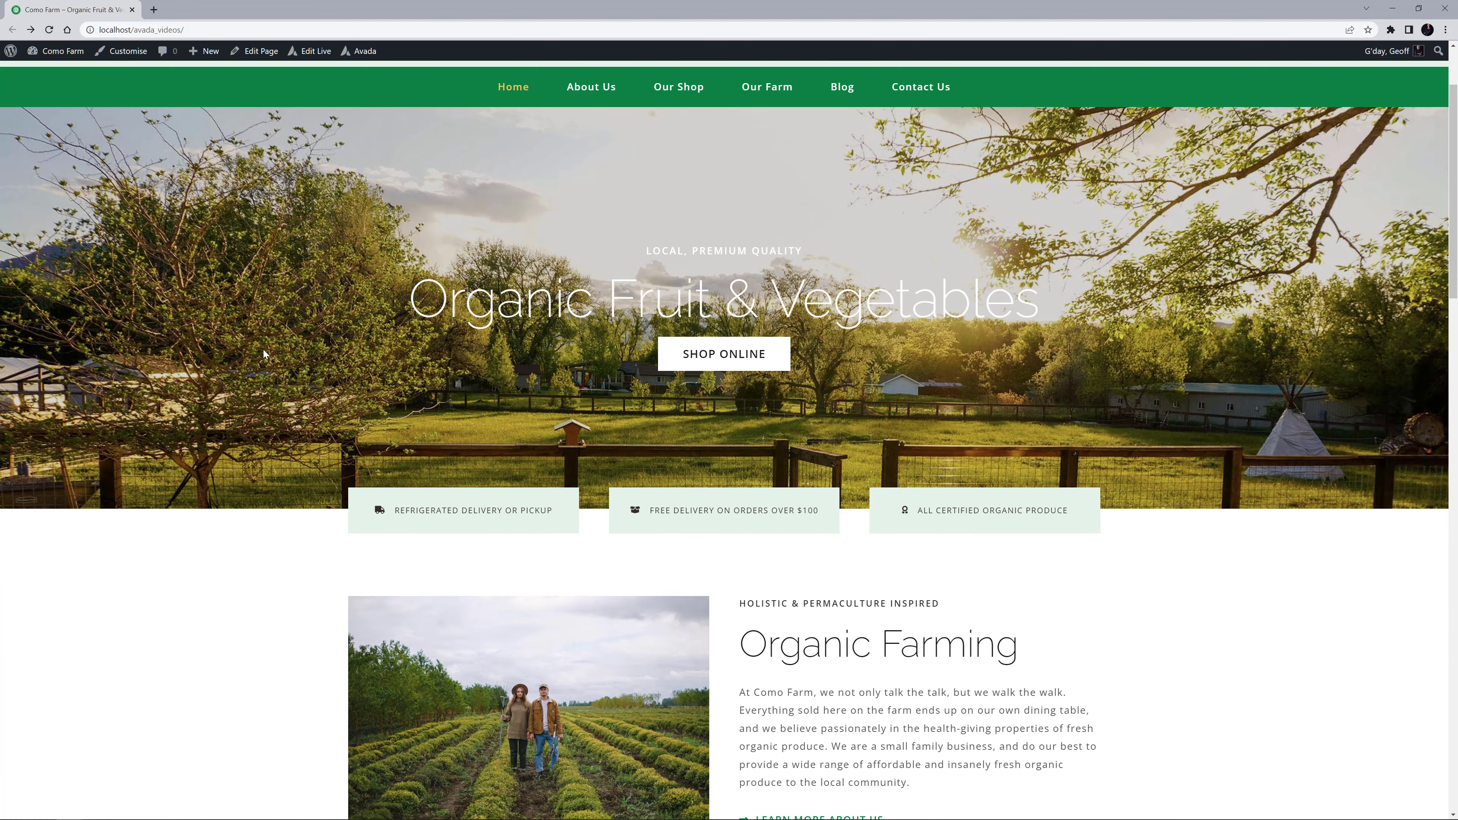
{"action": "scroll", "coordinate": [261, 354], "scroll_direction": "down", "scroll_amount": 3}
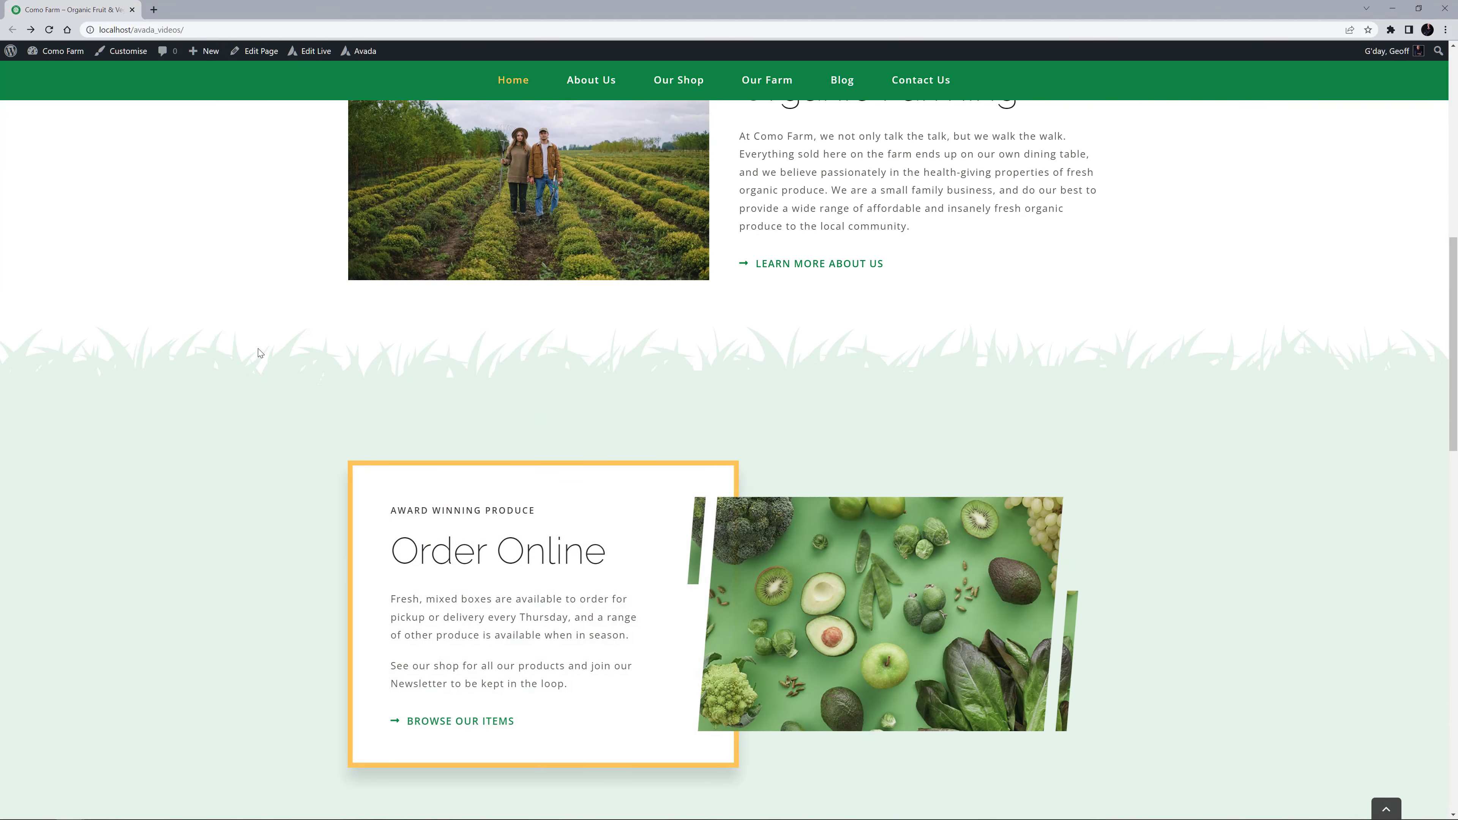
{"action": "scroll", "coordinate": [254, 354], "scroll_direction": "down", "scroll_amount": 7}
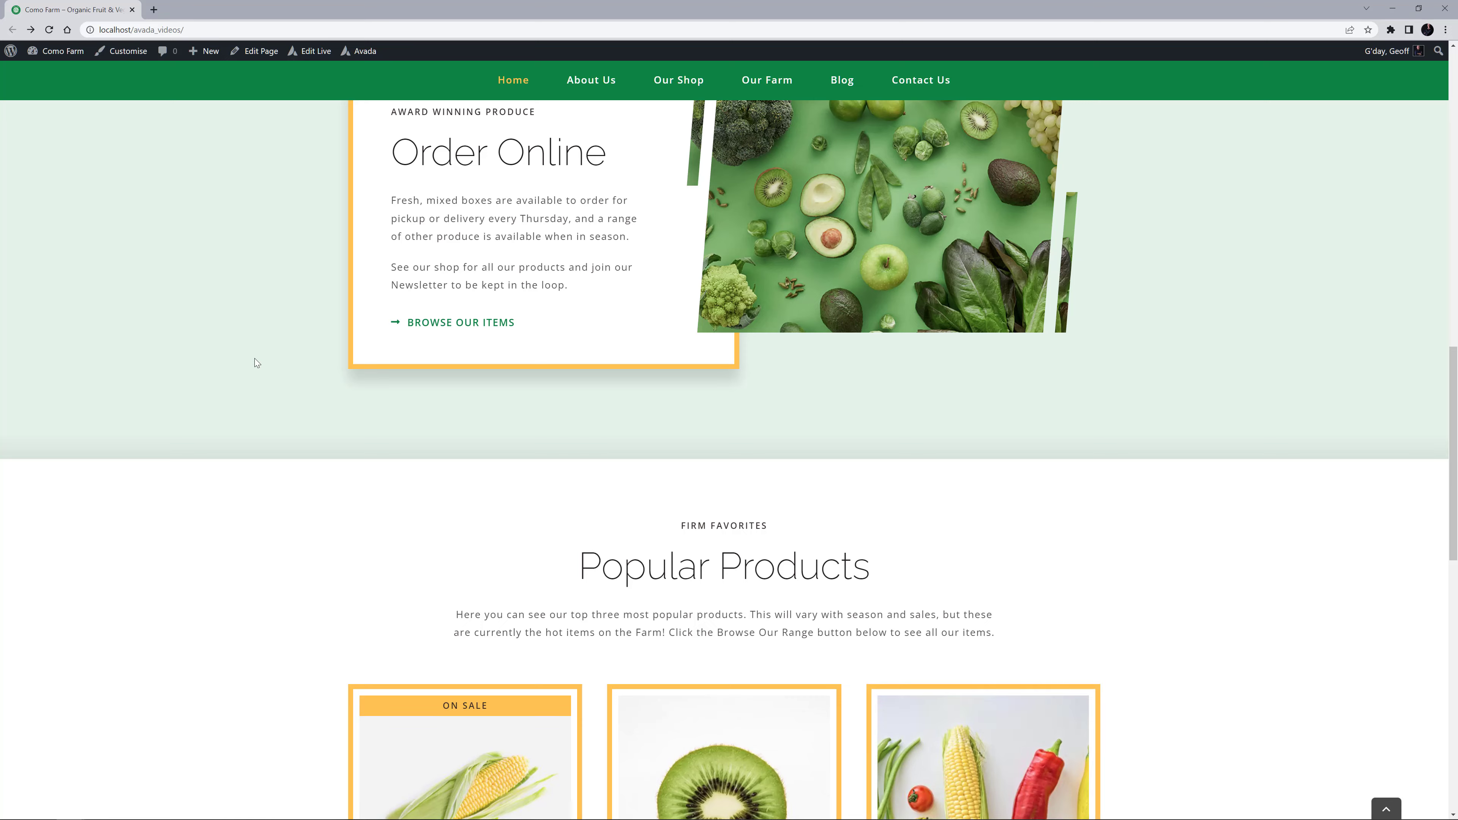
{"action": "scroll", "coordinate": [255, 358], "scroll_direction": "down", "scroll_amount": 6}
{"action": "scroll", "coordinate": [256, 361], "scroll_direction": "down", "scroll_amount": 7}
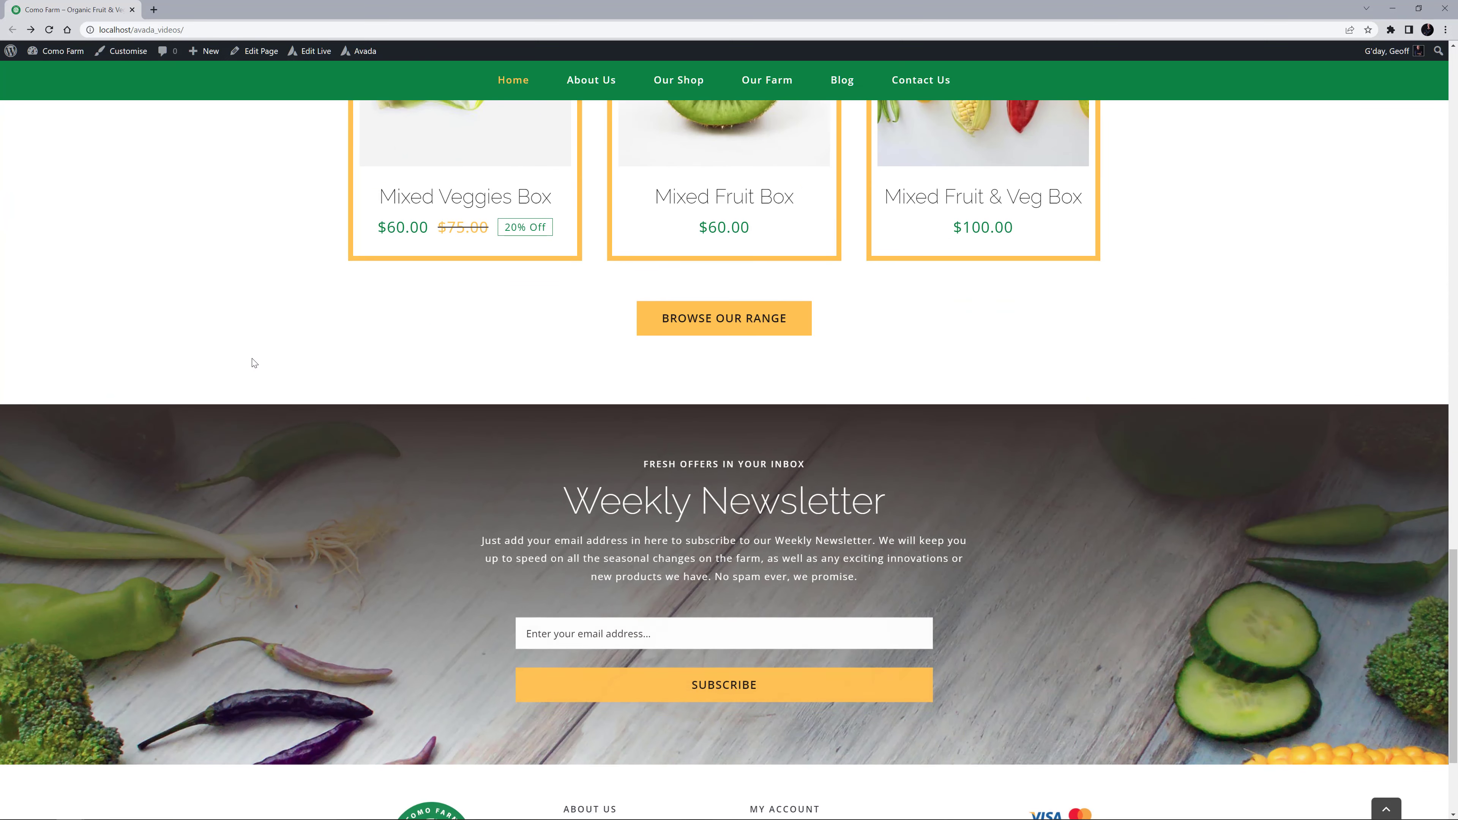
{"action": "scroll", "coordinate": [253, 365], "scroll_direction": "down", "scroll_amount": 3}
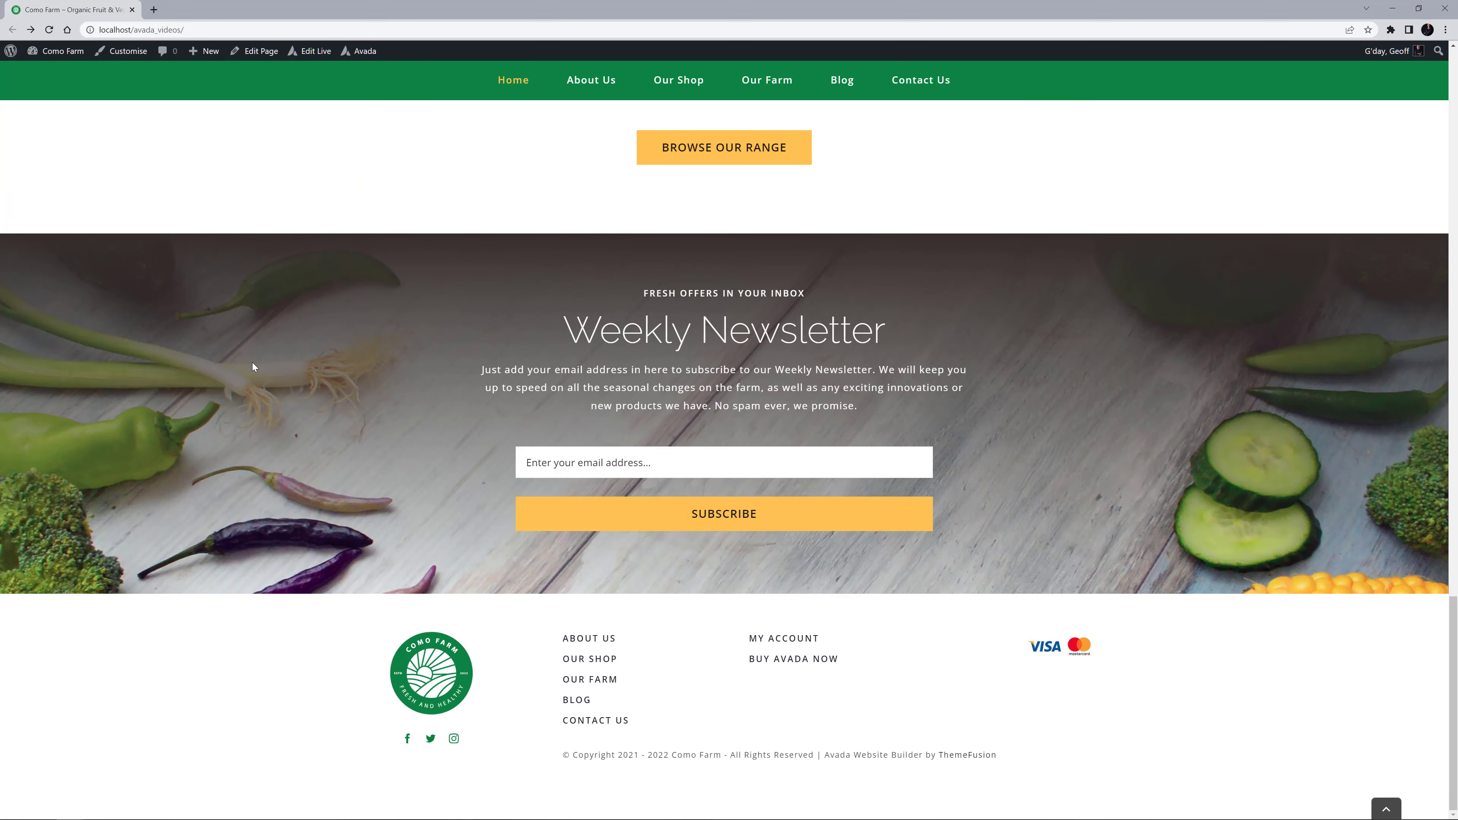
- Review the About Us page from the title banner through the farm story and popular products to the footer
{"action": "left_click", "coordinate": [593, 81]}
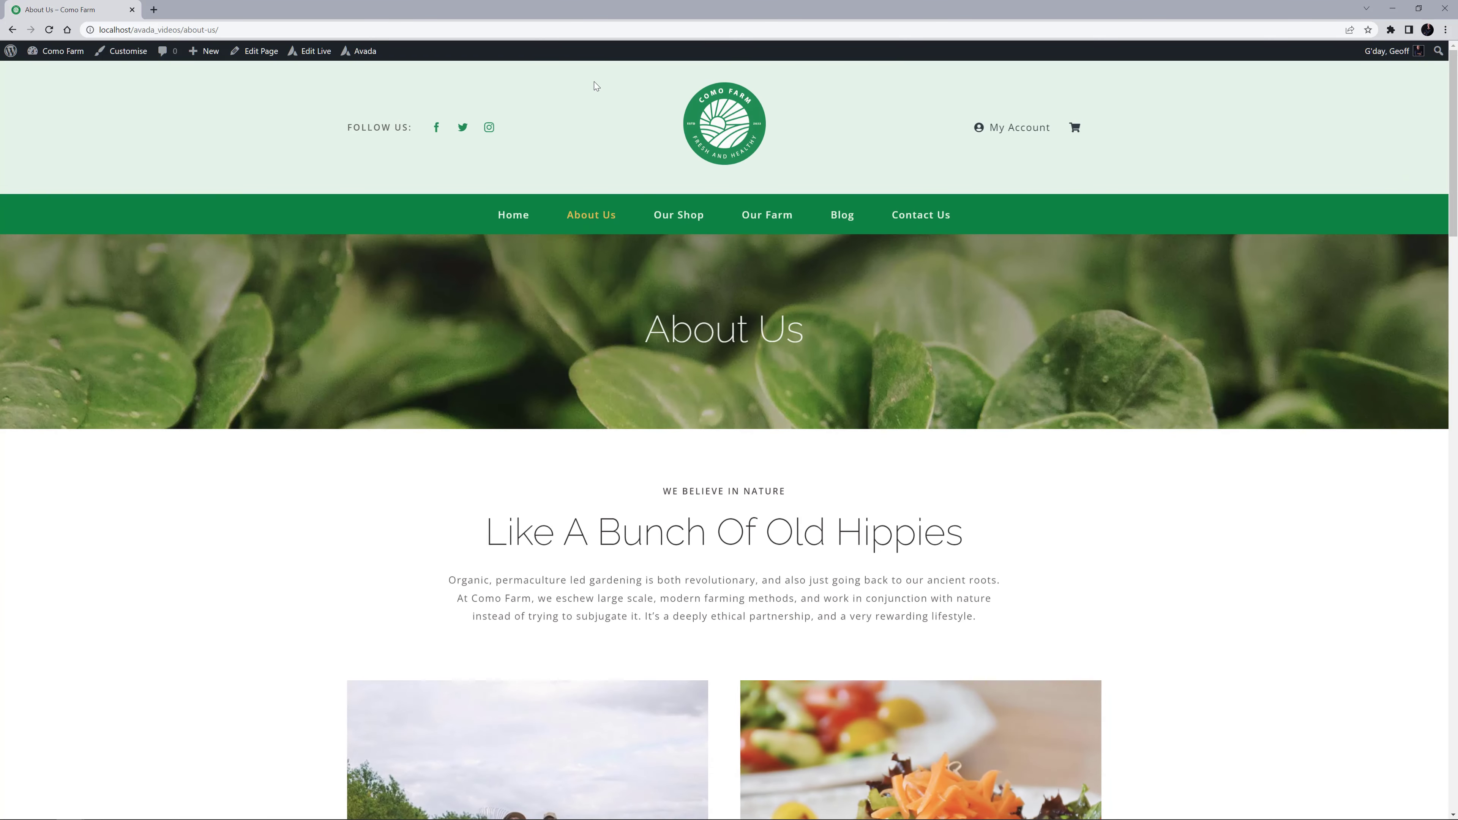
{"action": "scroll", "coordinate": [632, 345], "scroll_direction": "down", "scroll_amount": 10}
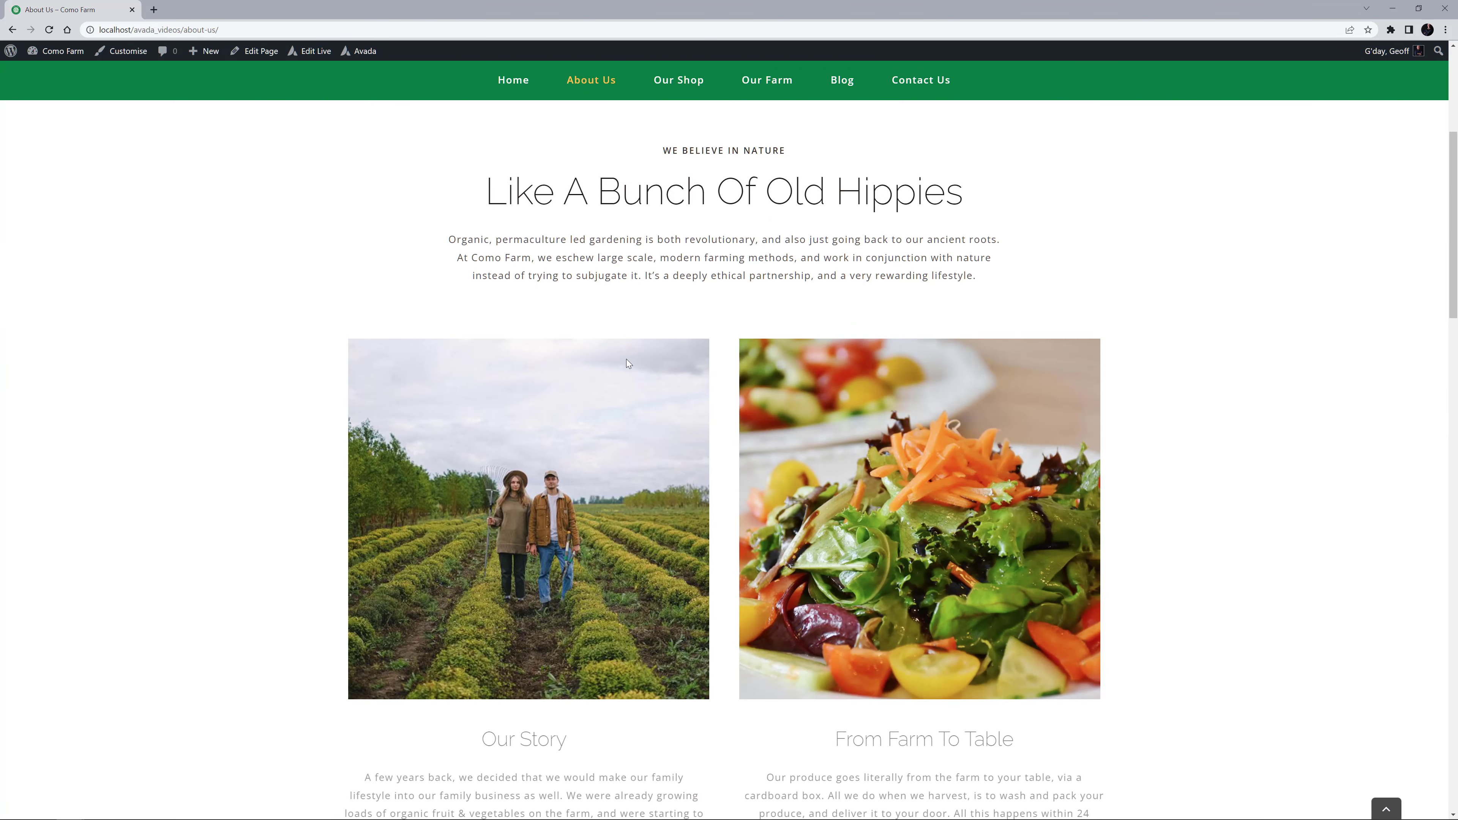
{"action": "scroll", "coordinate": [632, 362], "scroll_direction": "down", "scroll_amount": 10}
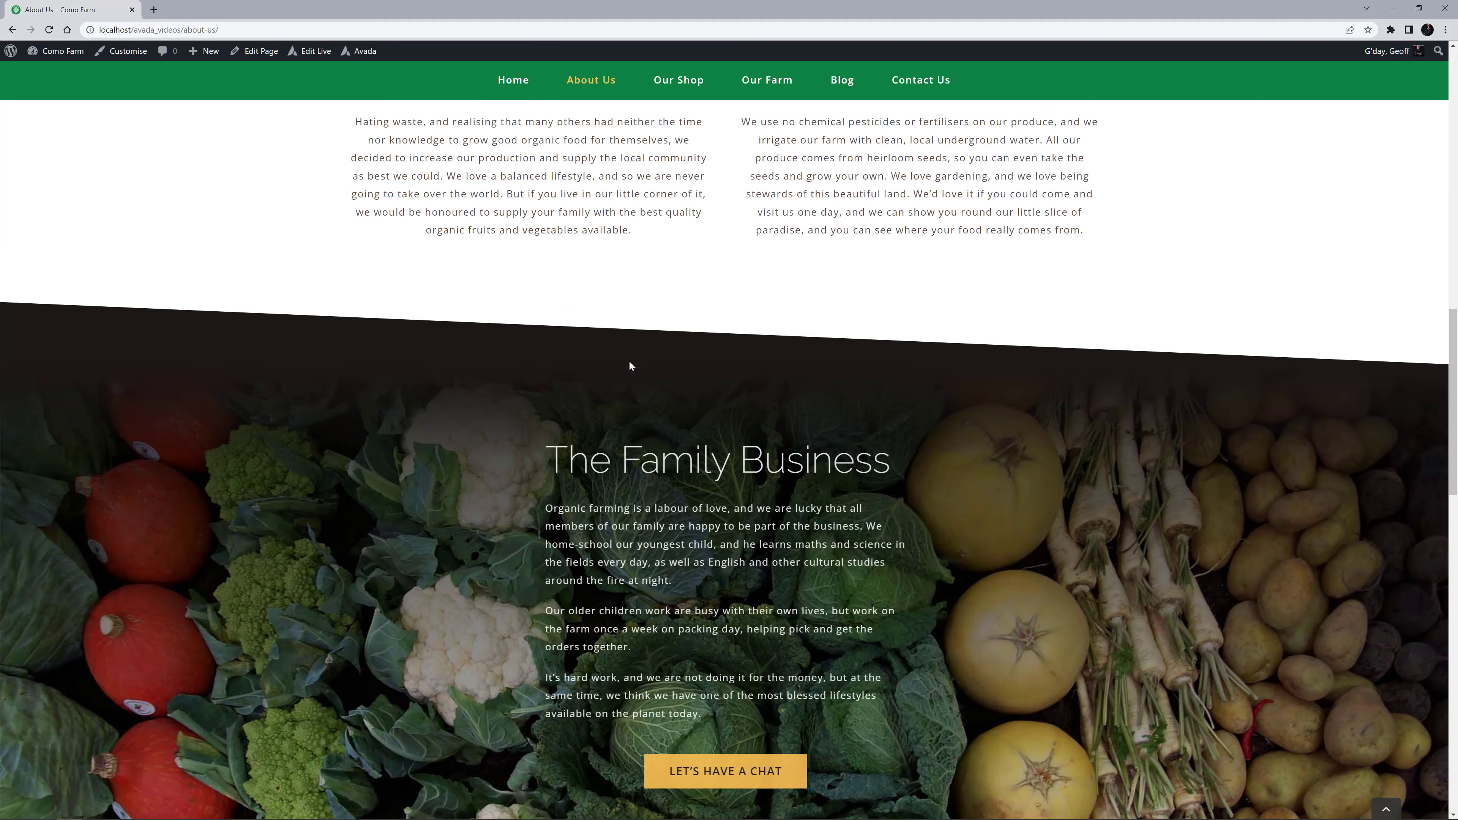
{"action": "scroll", "coordinate": [629, 366], "scroll_direction": "down", "scroll_amount": 10}
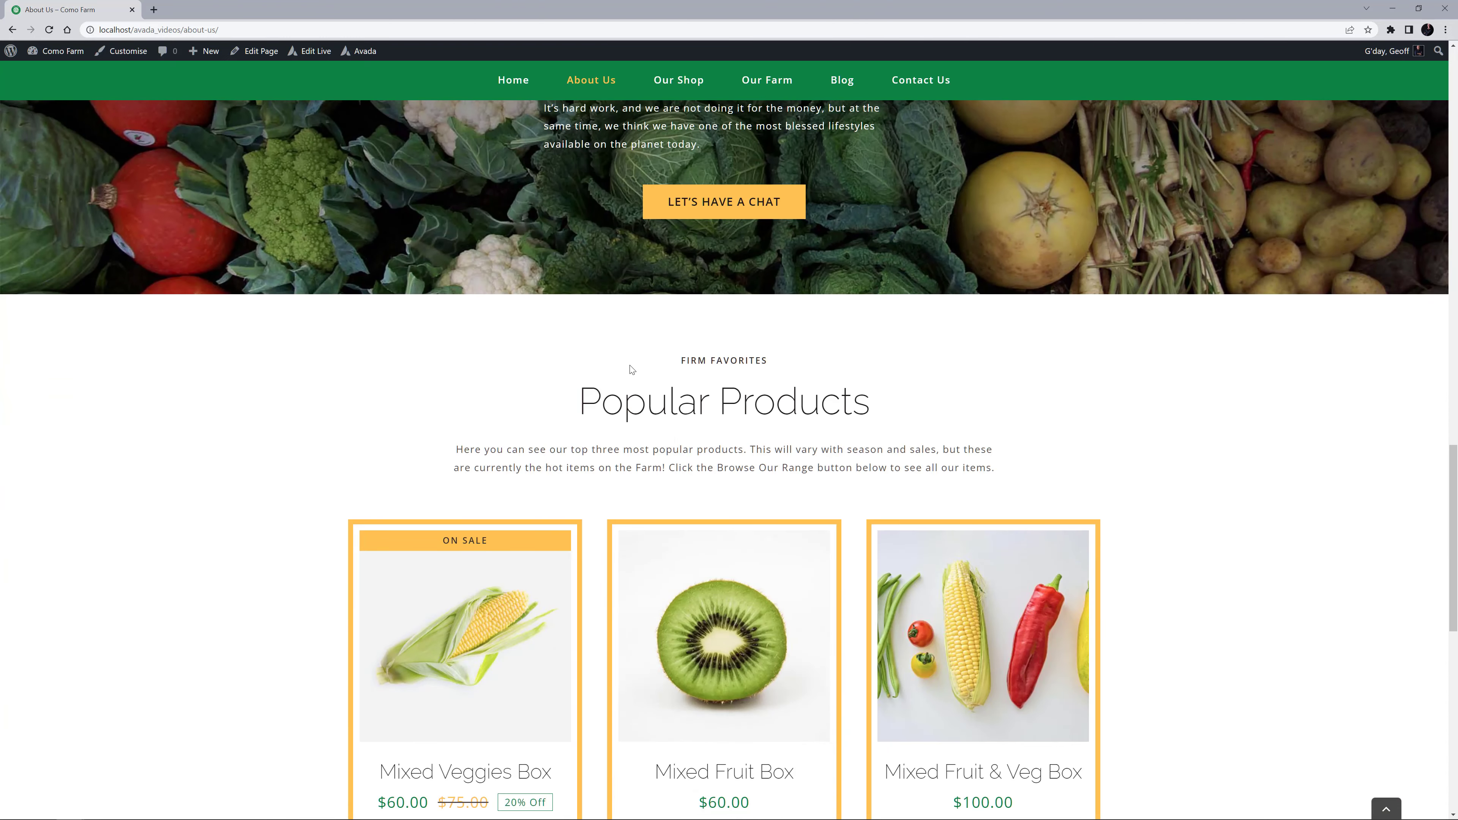
{"action": "scroll", "coordinate": [628, 372], "scroll_direction": "down", "scroll_amount": 7}
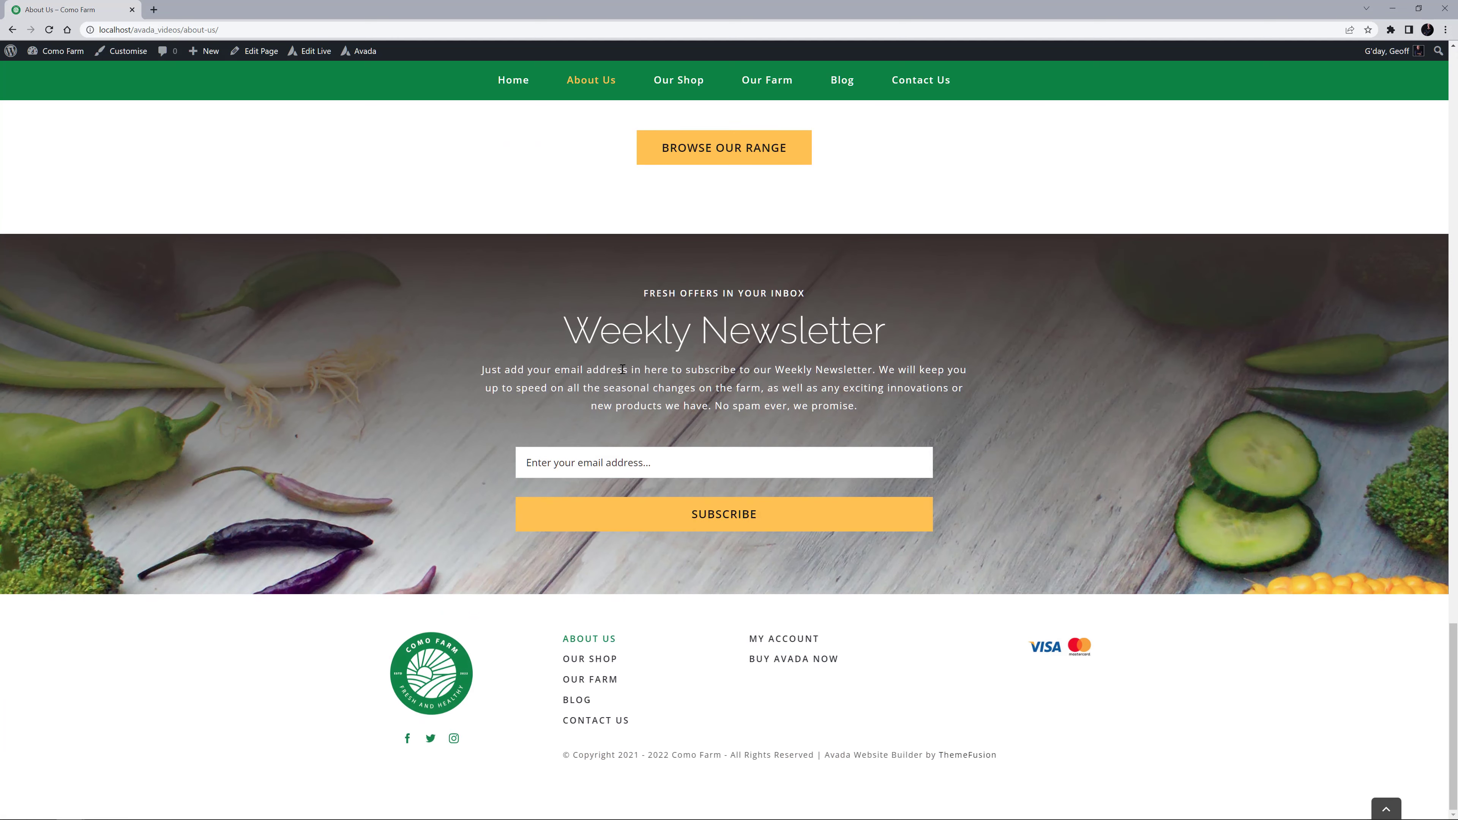
- Examine the Our Shop product grid and the Mixed Fruit & Veg Box product page down to its related products
{"action": "left_click", "coordinate": [677, 82]}
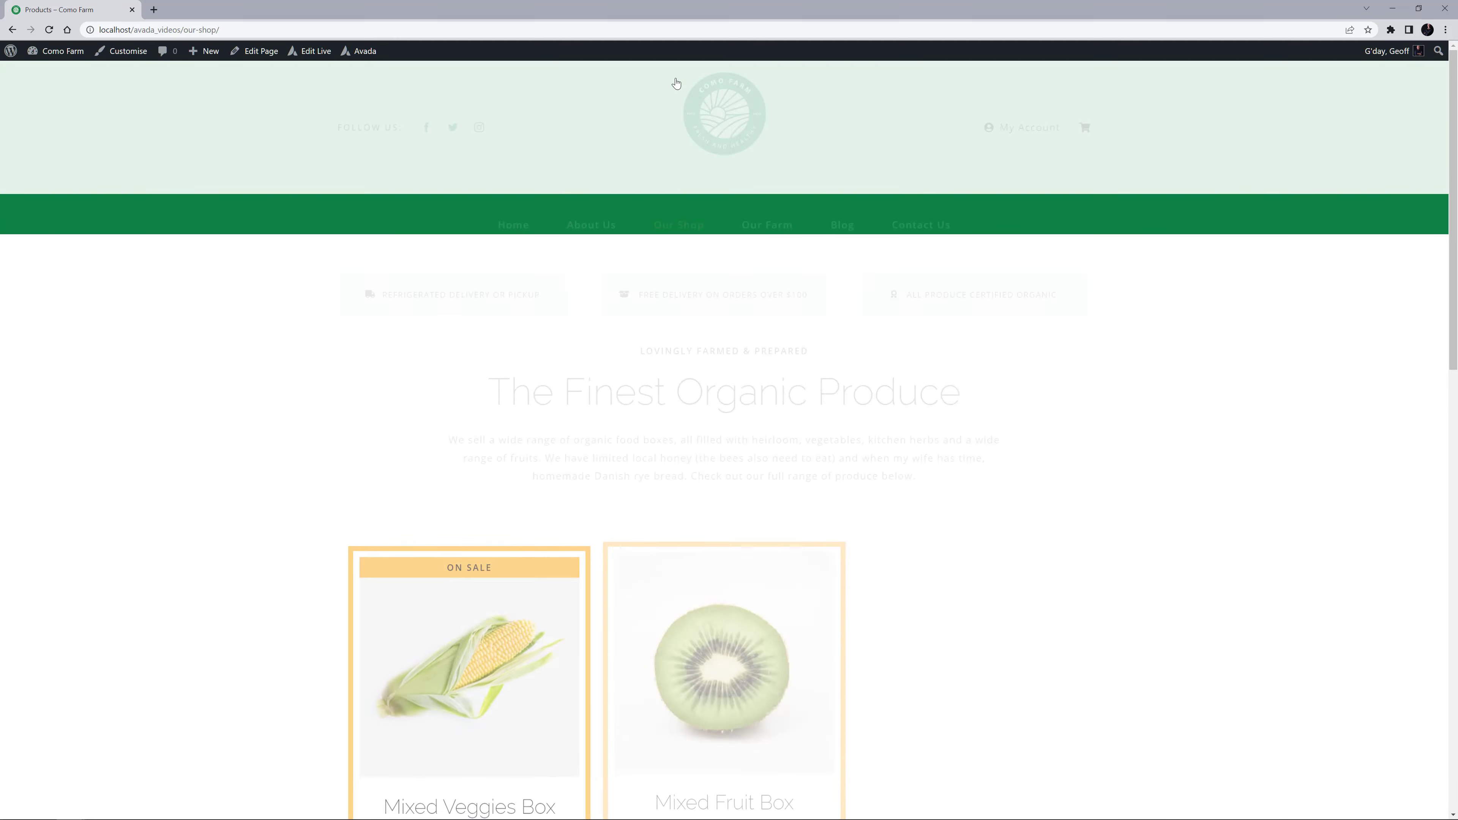
{"action": "scroll", "coordinate": [694, 381], "scroll_direction": "down", "scroll_amount": 5}
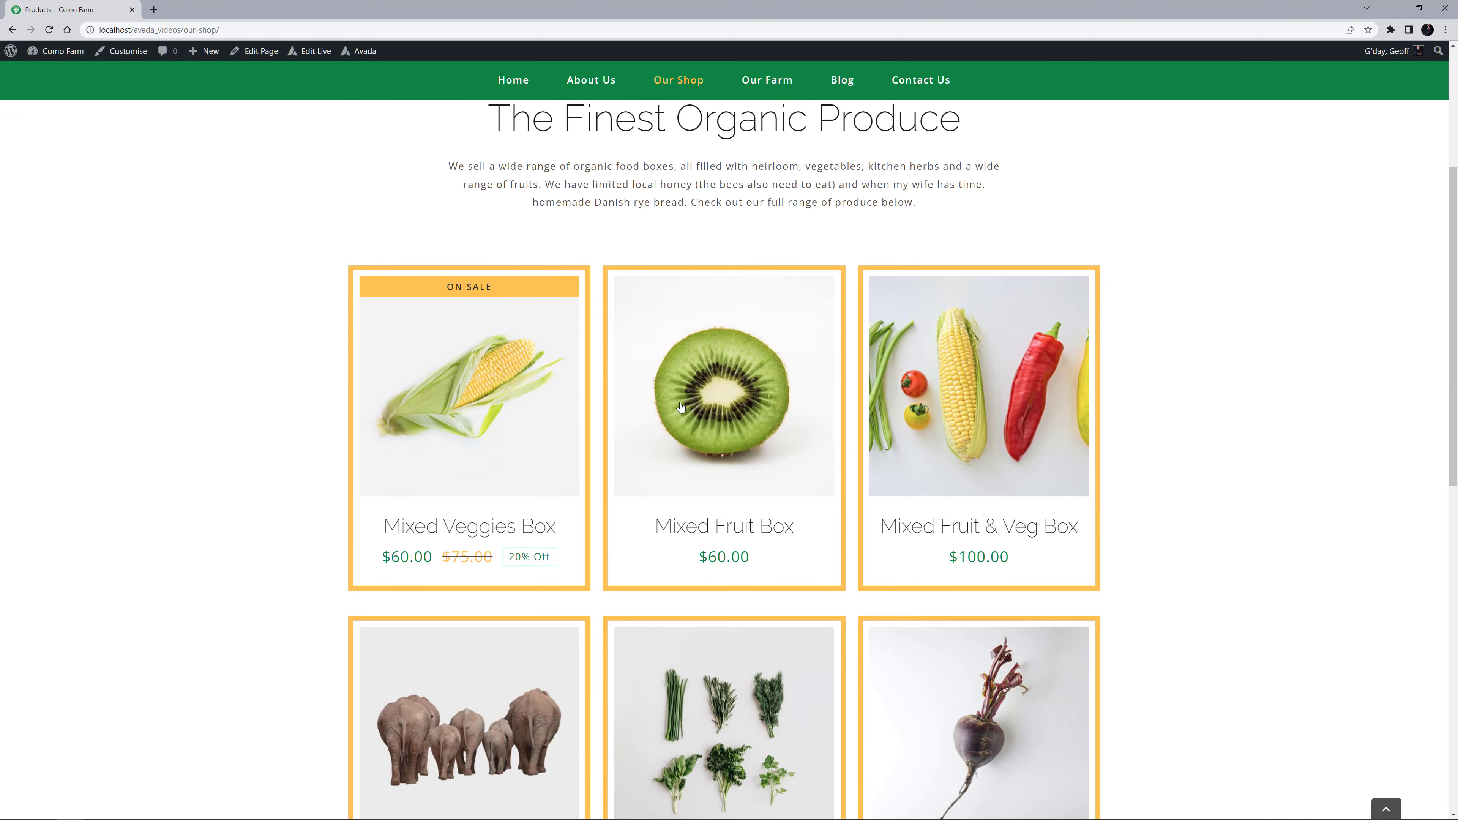
{"action": "left_click", "coordinate": [908, 402]}
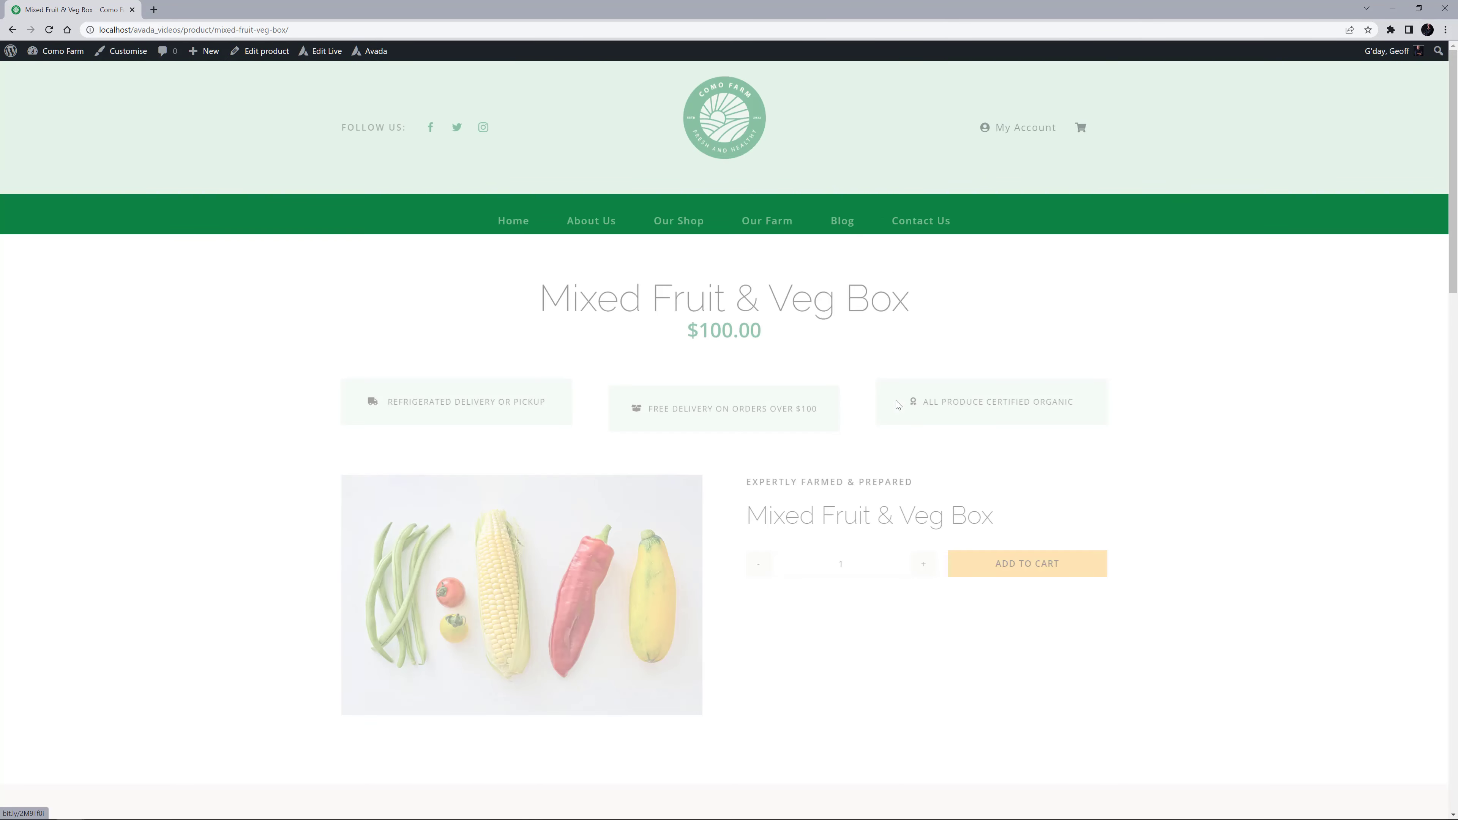
{"action": "scroll", "coordinate": [896, 401], "scroll_direction": "down", "scroll_amount": 10}
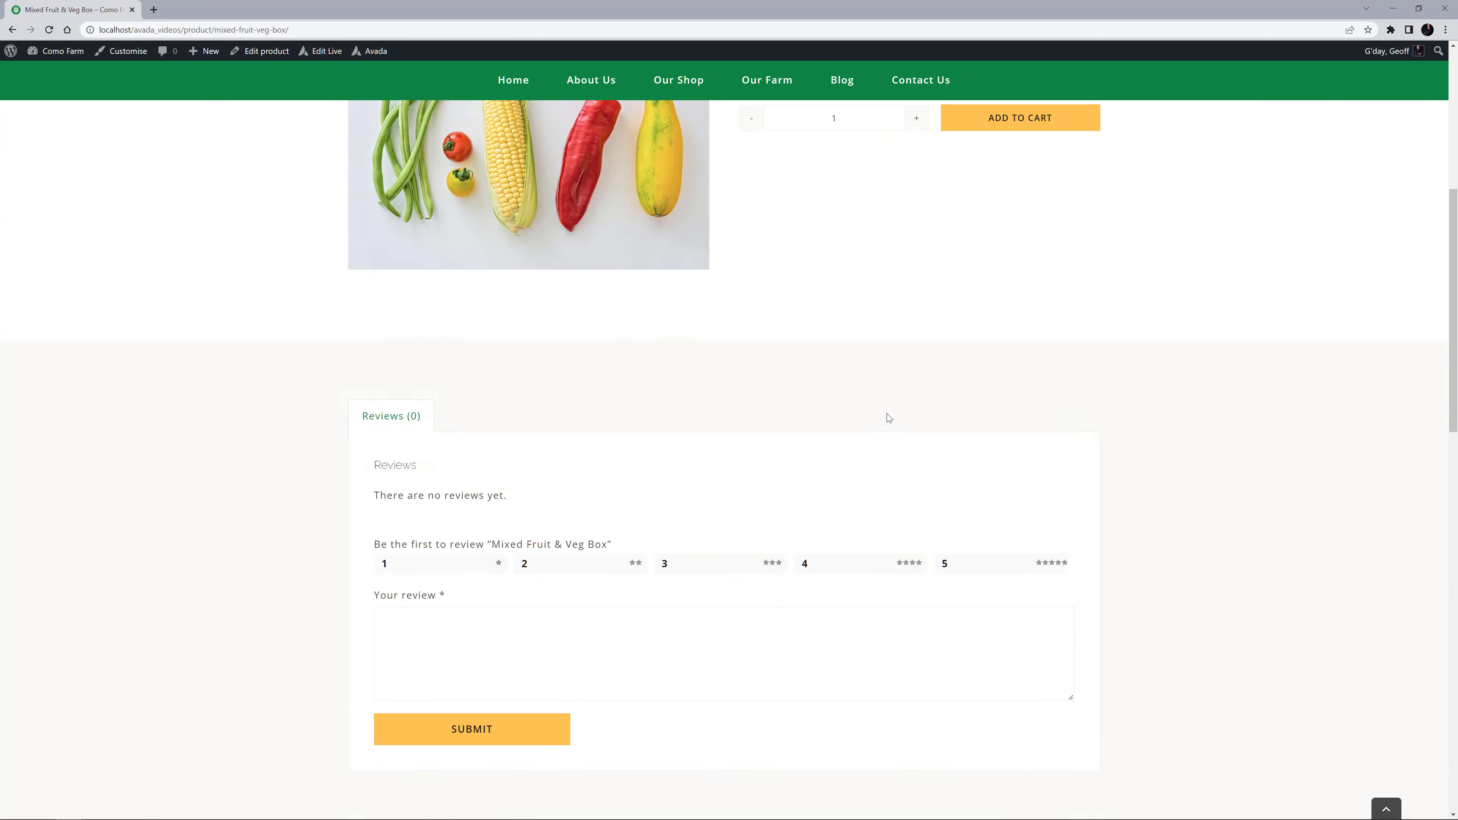
{"action": "scroll", "coordinate": [884, 413], "scroll_direction": "down", "scroll_amount": 6}
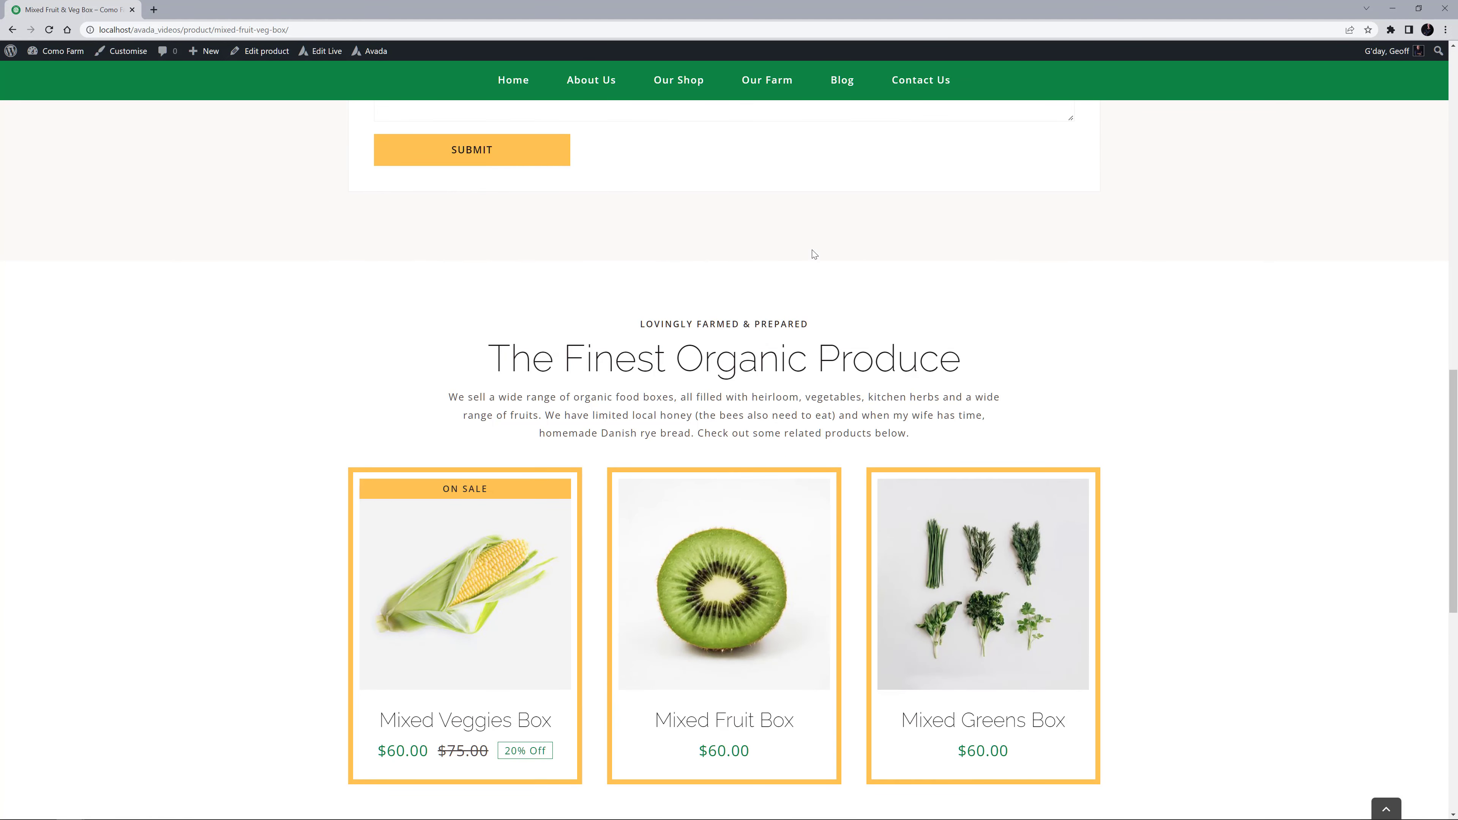
- Review the Our Farm page from the introduction through the Full Circle text and counters to the popular products
{"action": "left_click", "coordinate": [769, 86]}
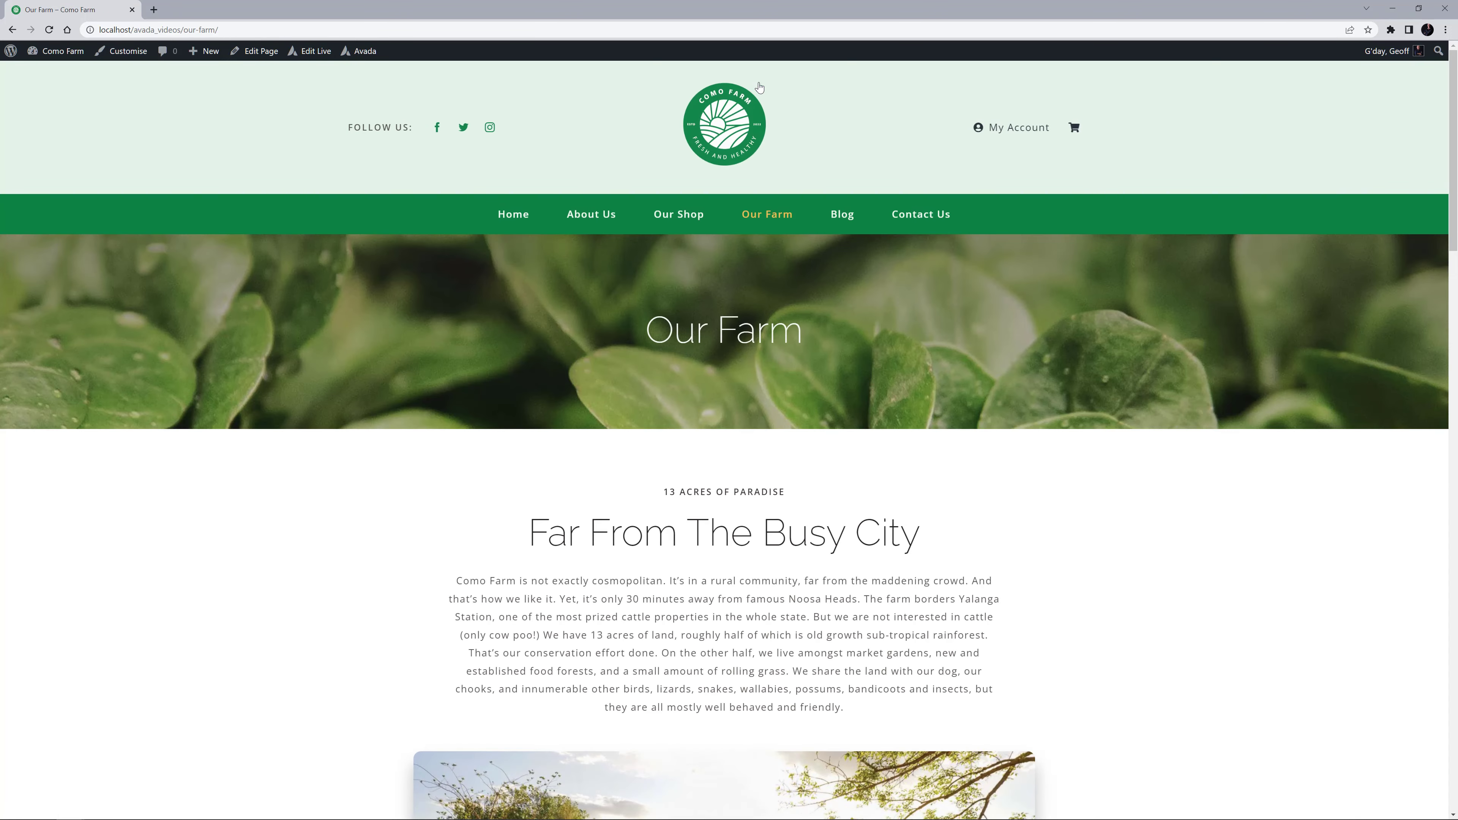
{"action": "scroll", "coordinate": [832, 345], "scroll_direction": "down", "scroll_amount": 8}
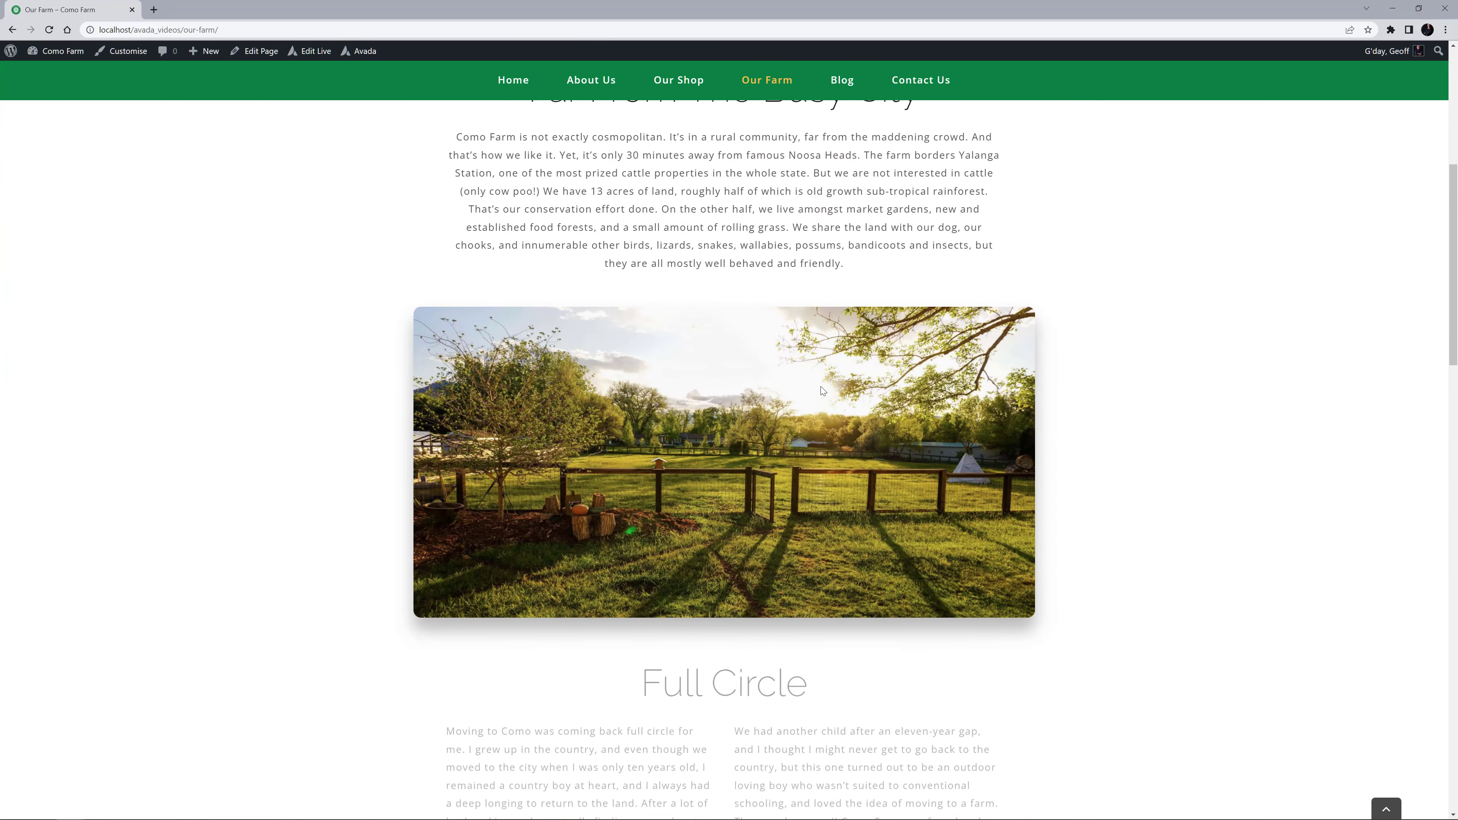
{"action": "scroll", "coordinate": [815, 397], "scroll_direction": "down", "scroll_amount": 12}
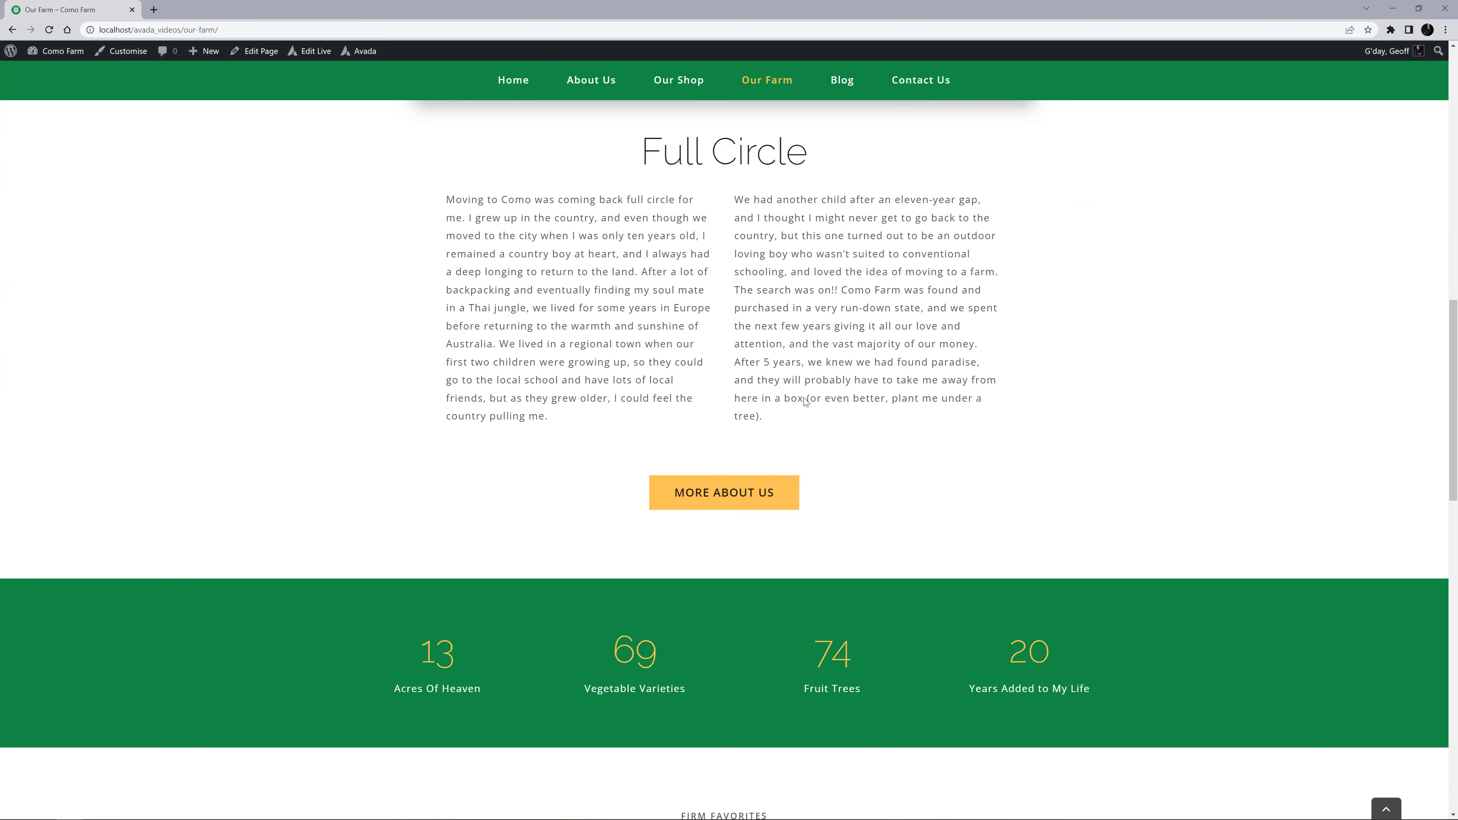
{"action": "scroll", "coordinate": [801, 400], "scroll_direction": "down", "scroll_amount": 4}
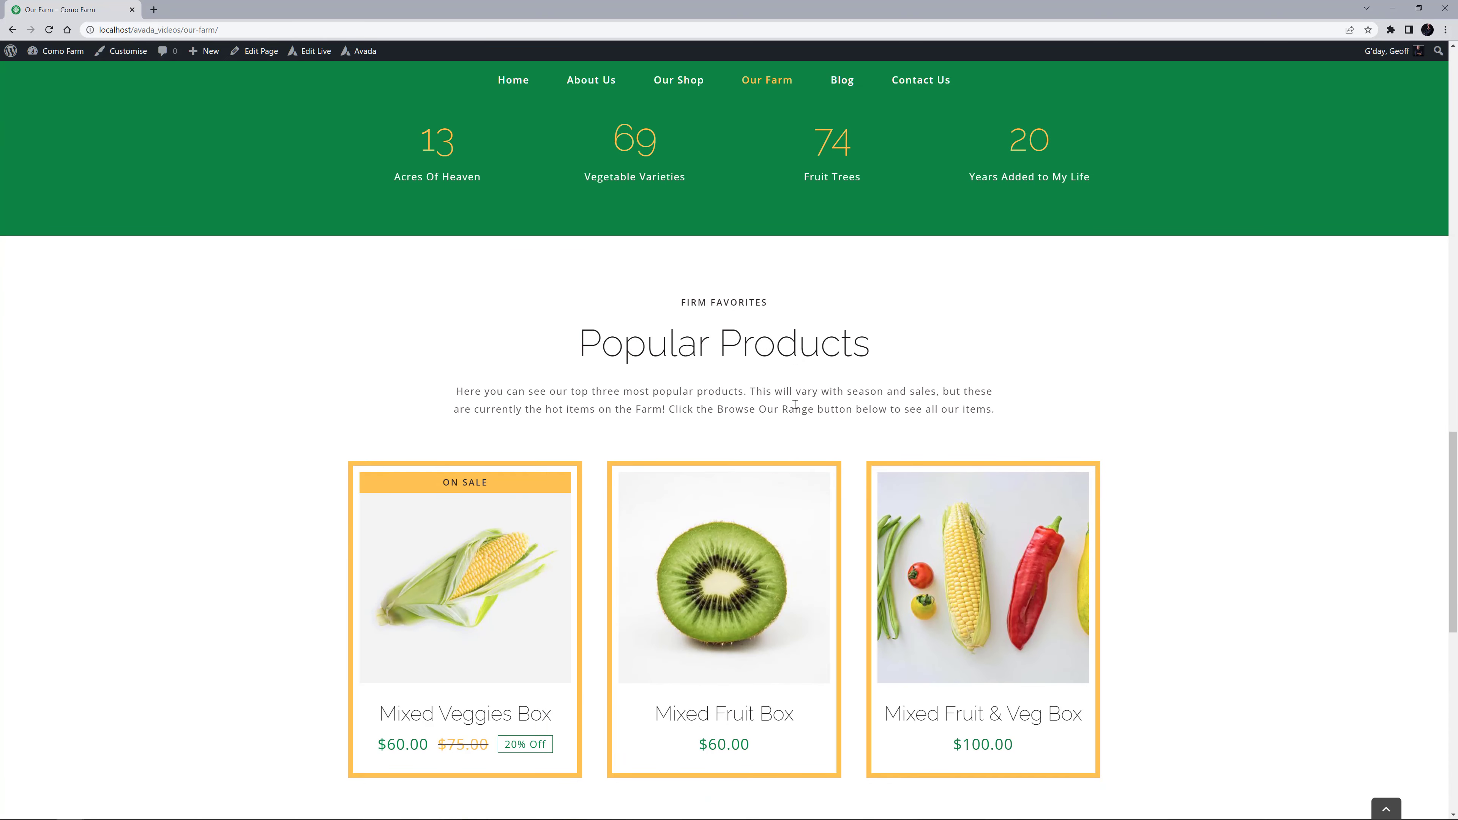
- Examine the Blog page's post grid and the Growing Bananas post from its header image to the footer
{"action": "left_click", "coordinate": [833, 86]}
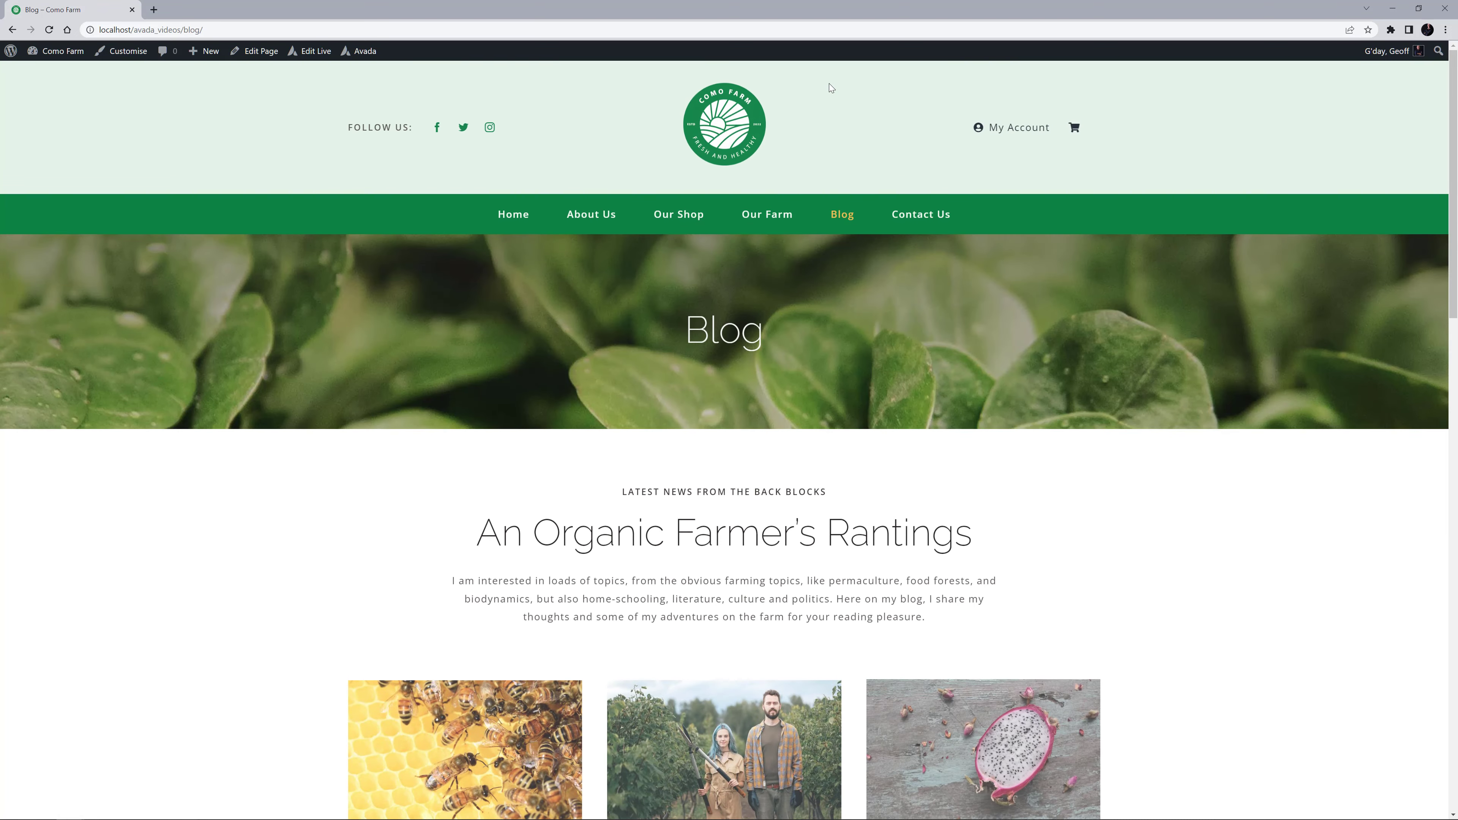
{"action": "scroll", "coordinate": [848, 172], "scroll_direction": "down", "scroll_amount": 10}
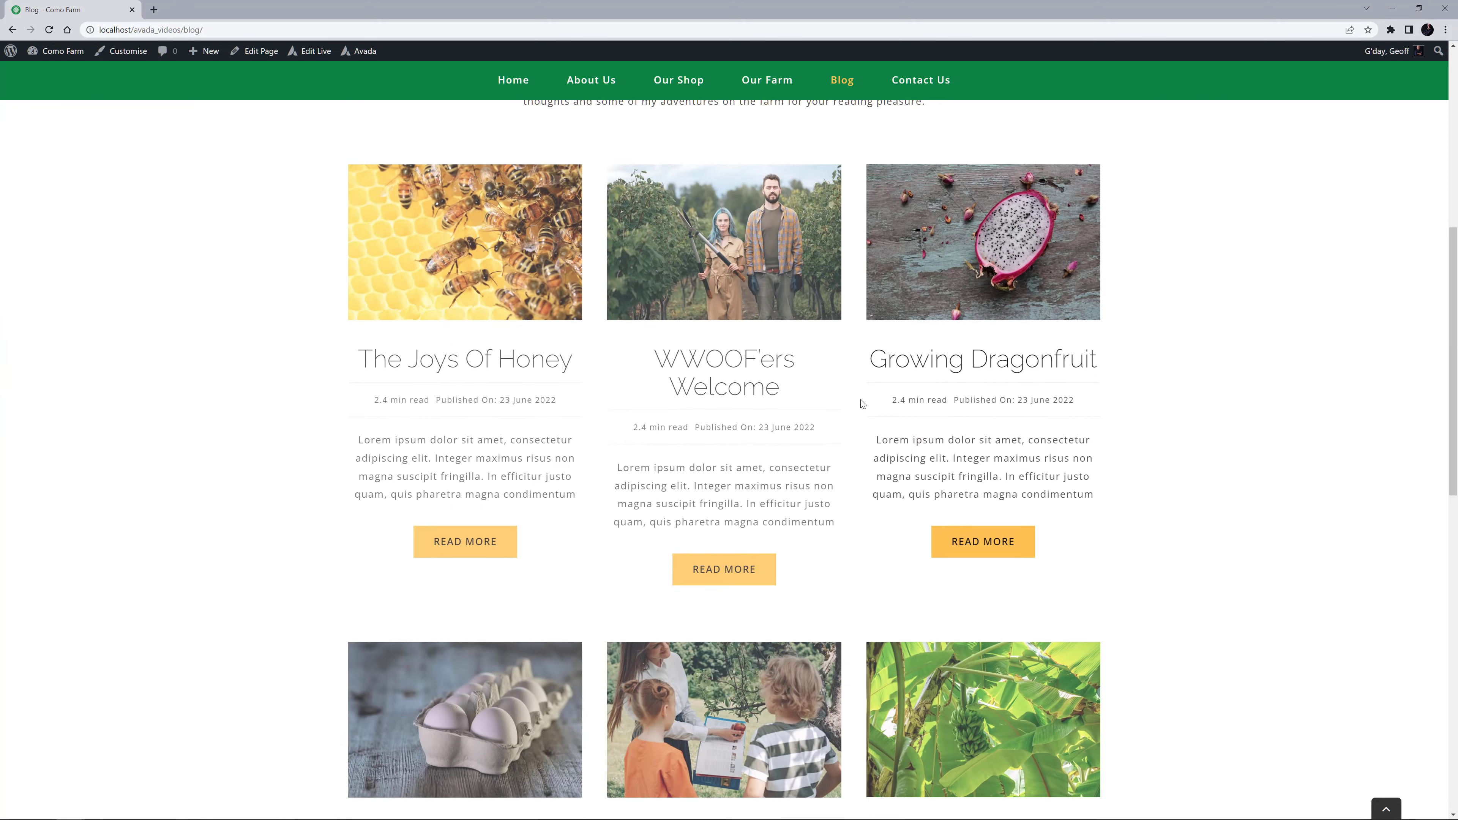
{"action": "scroll", "coordinate": [858, 408], "scroll_direction": "down", "scroll_amount": 2}
{"action": "left_click", "coordinate": [888, 567]}
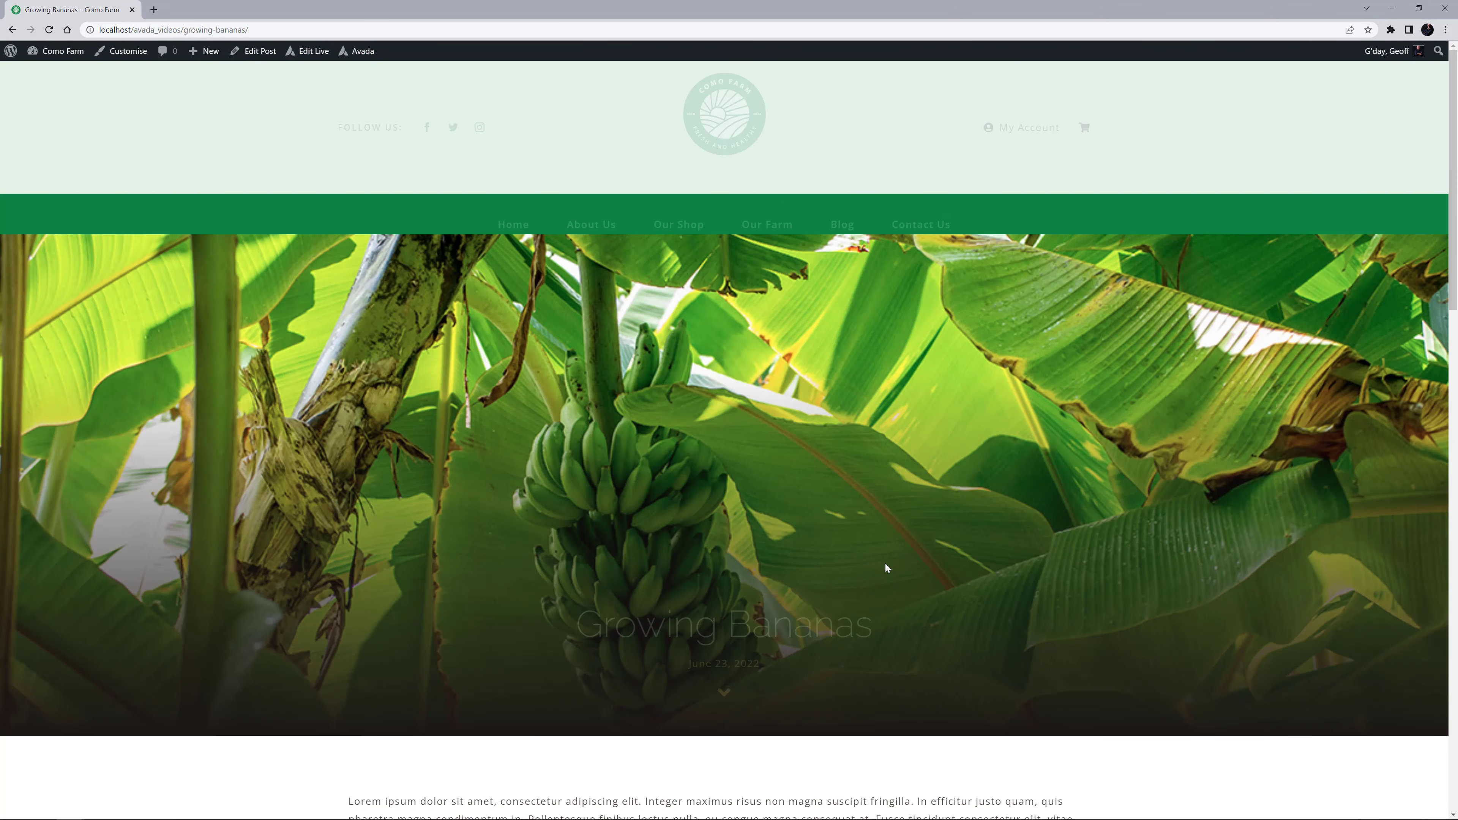
{"action": "scroll", "coordinate": [882, 565], "scroll_direction": "down", "scroll_amount": 5}
{"action": "scroll", "coordinate": [872, 567], "scroll_direction": "down", "scroll_amount": 13}
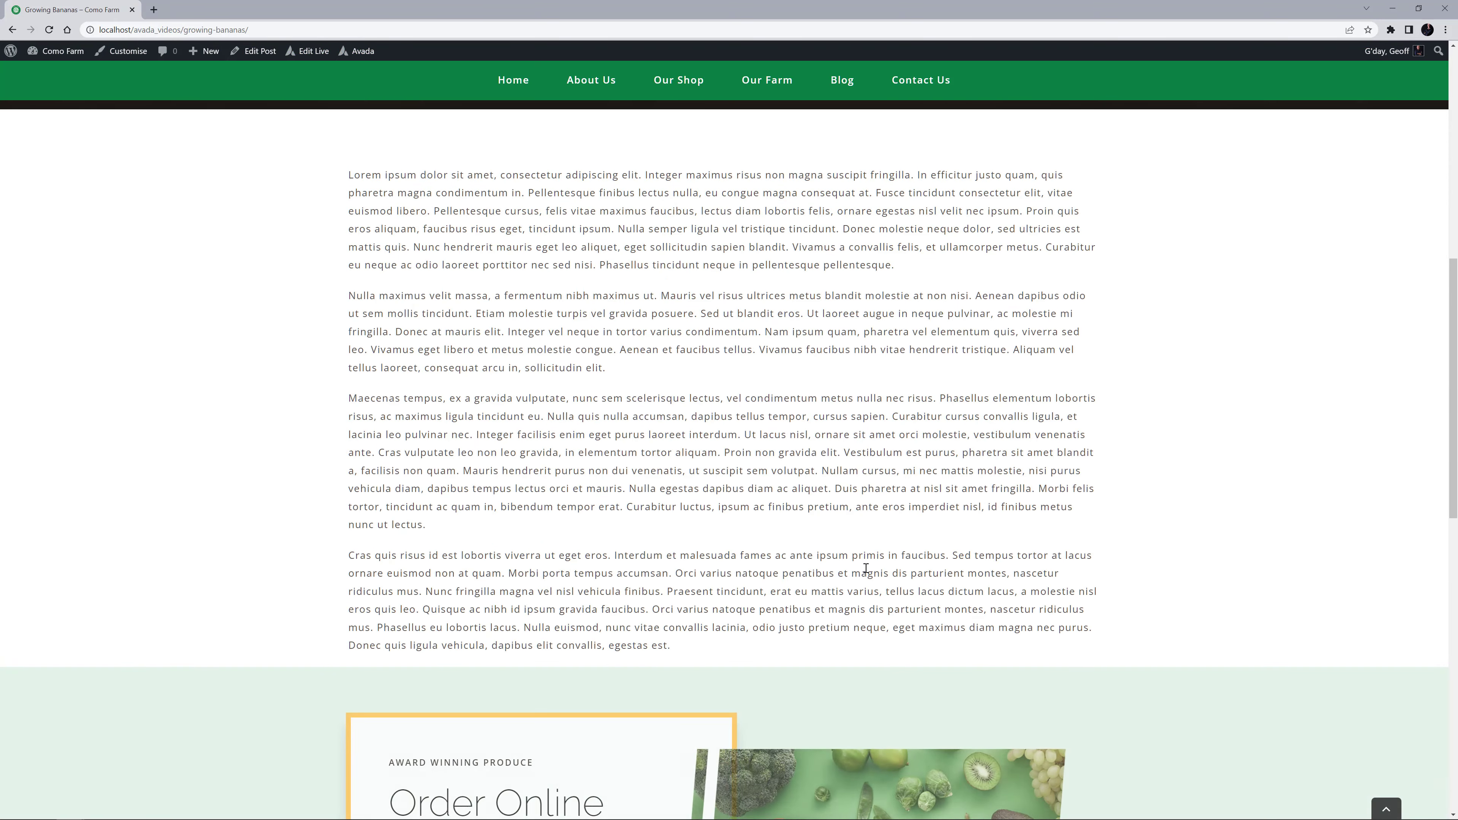
{"action": "scroll", "coordinate": [862, 571], "scroll_direction": "down", "scroll_amount": 5}
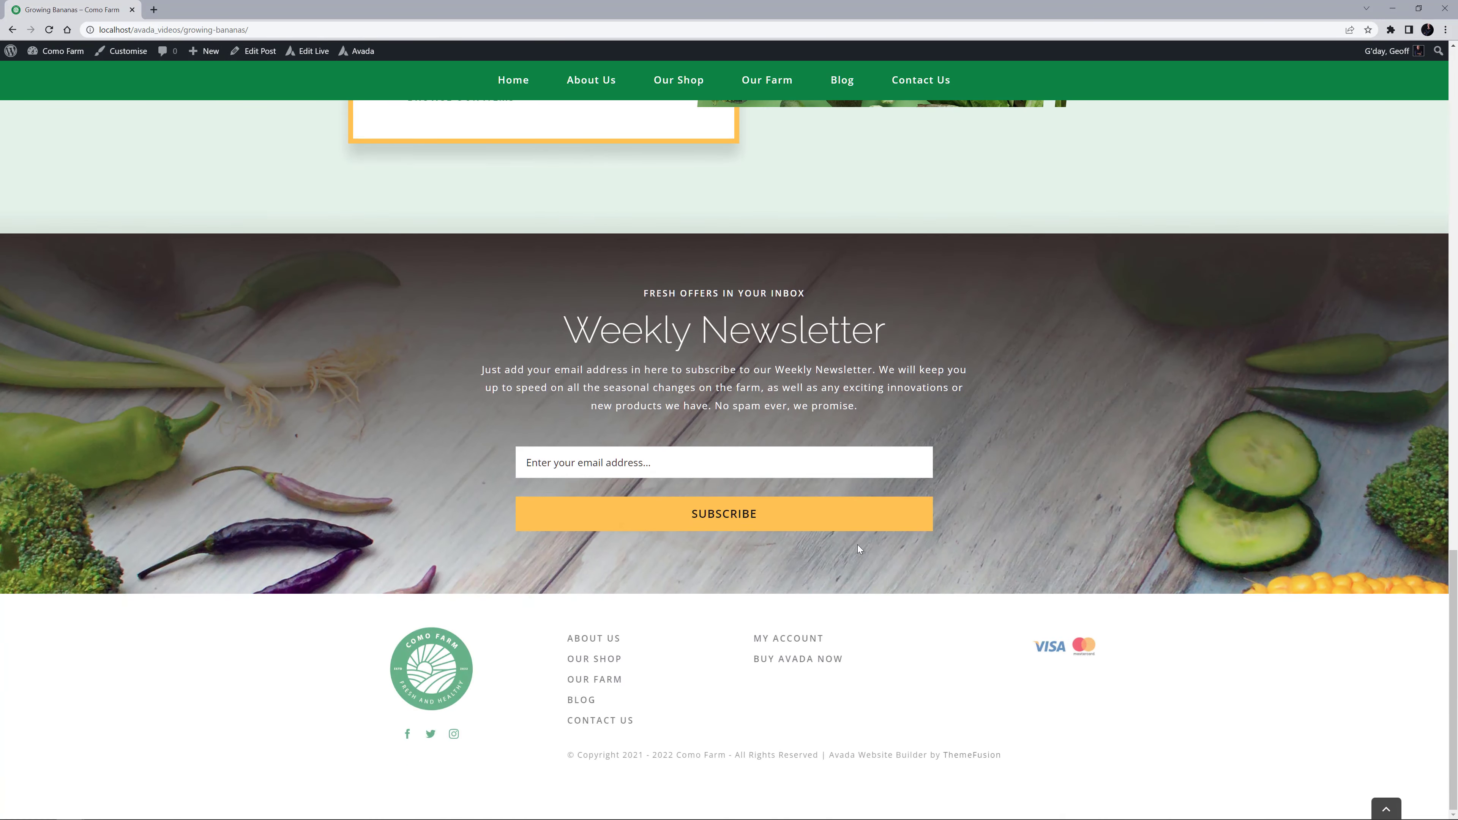
- Review the Contact Us page from the enquiry form to the footer and return to the homepage
{"action": "left_click", "coordinate": [910, 82]}
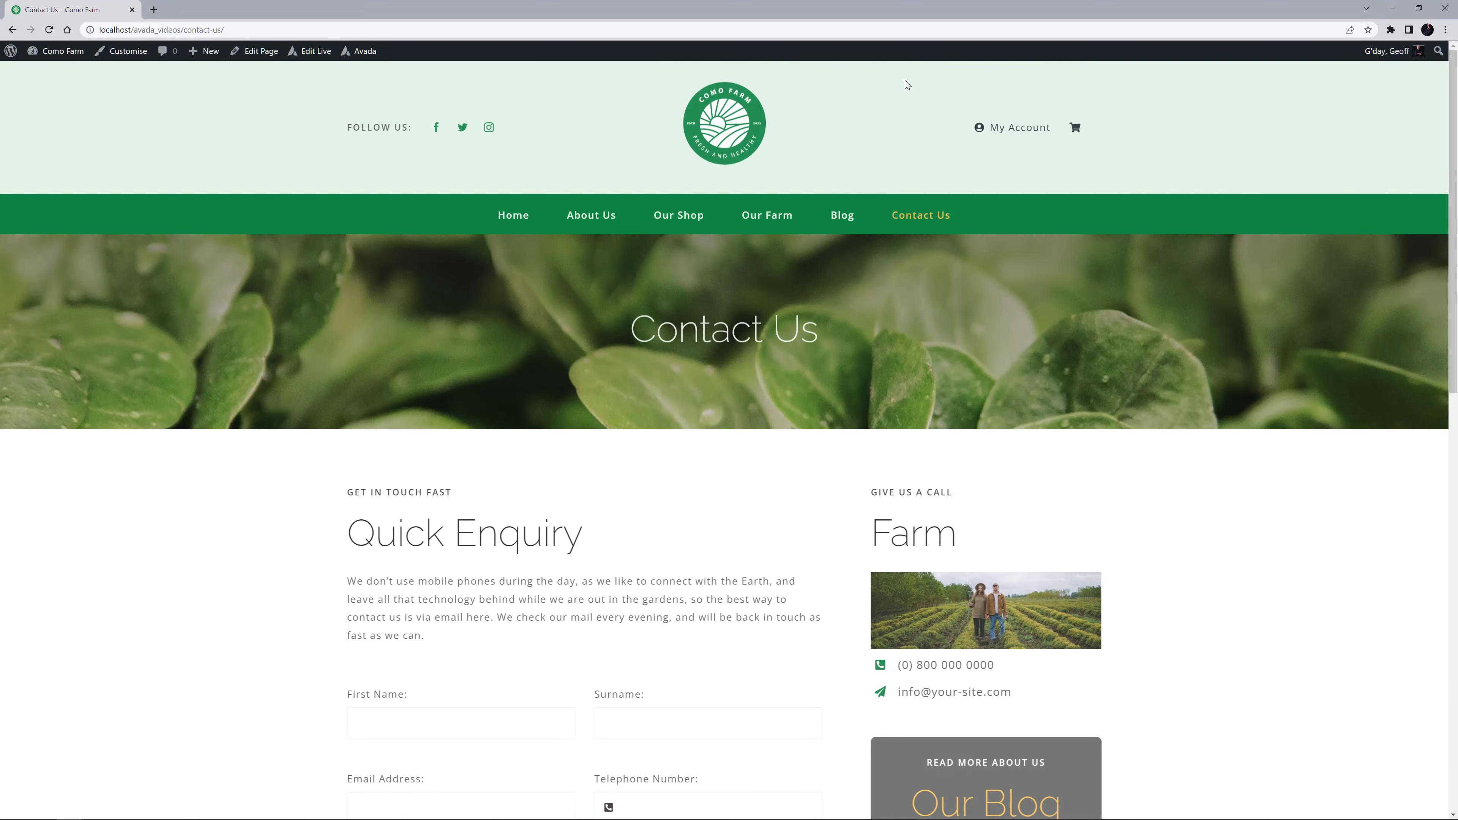
{"action": "scroll", "coordinate": [763, 468], "scroll_direction": "down", "scroll_amount": 7}
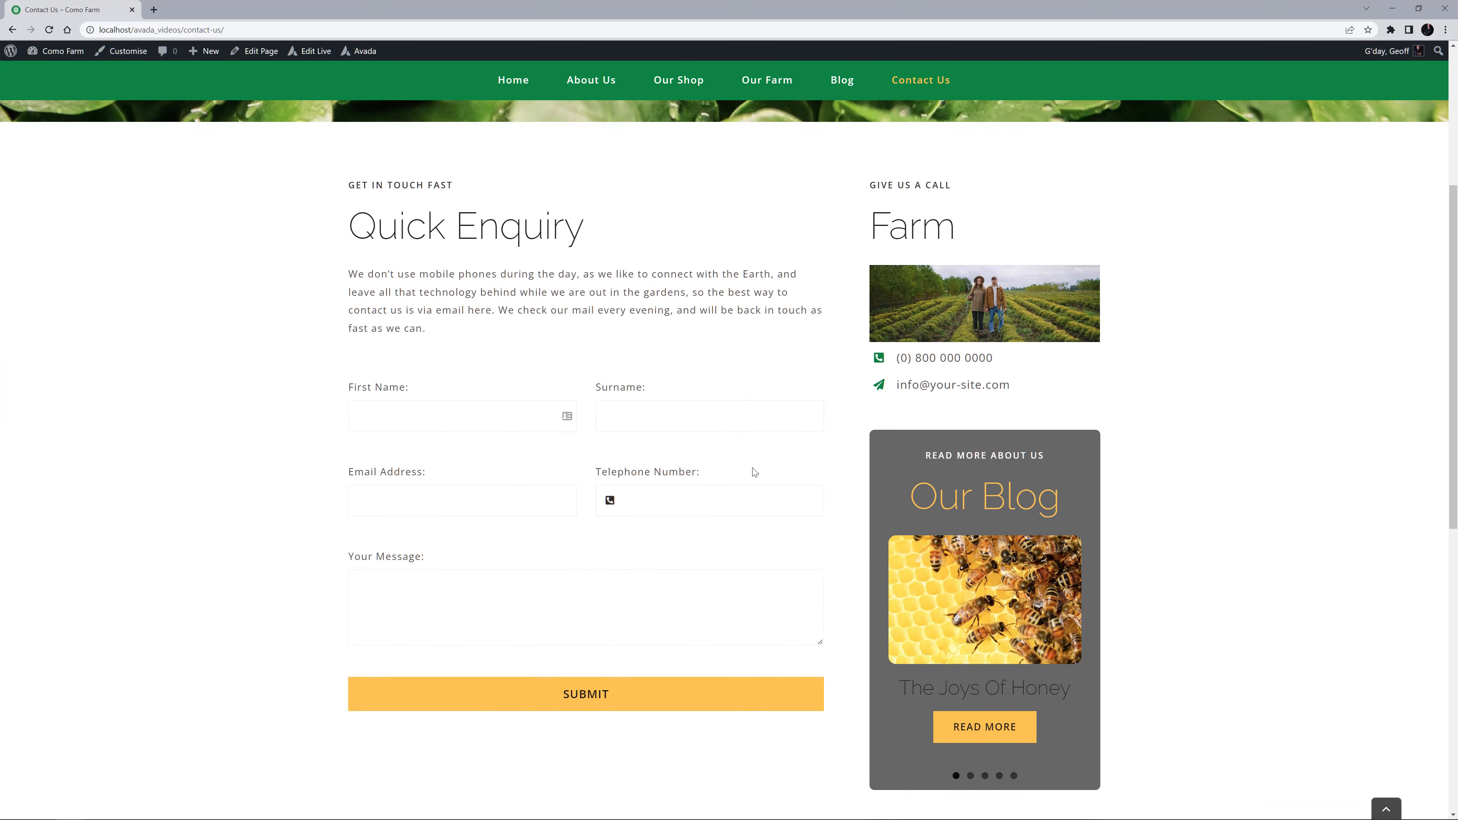
{"action": "scroll", "coordinate": [749, 478], "scroll_direction": "down", "scroll_amount": 7}
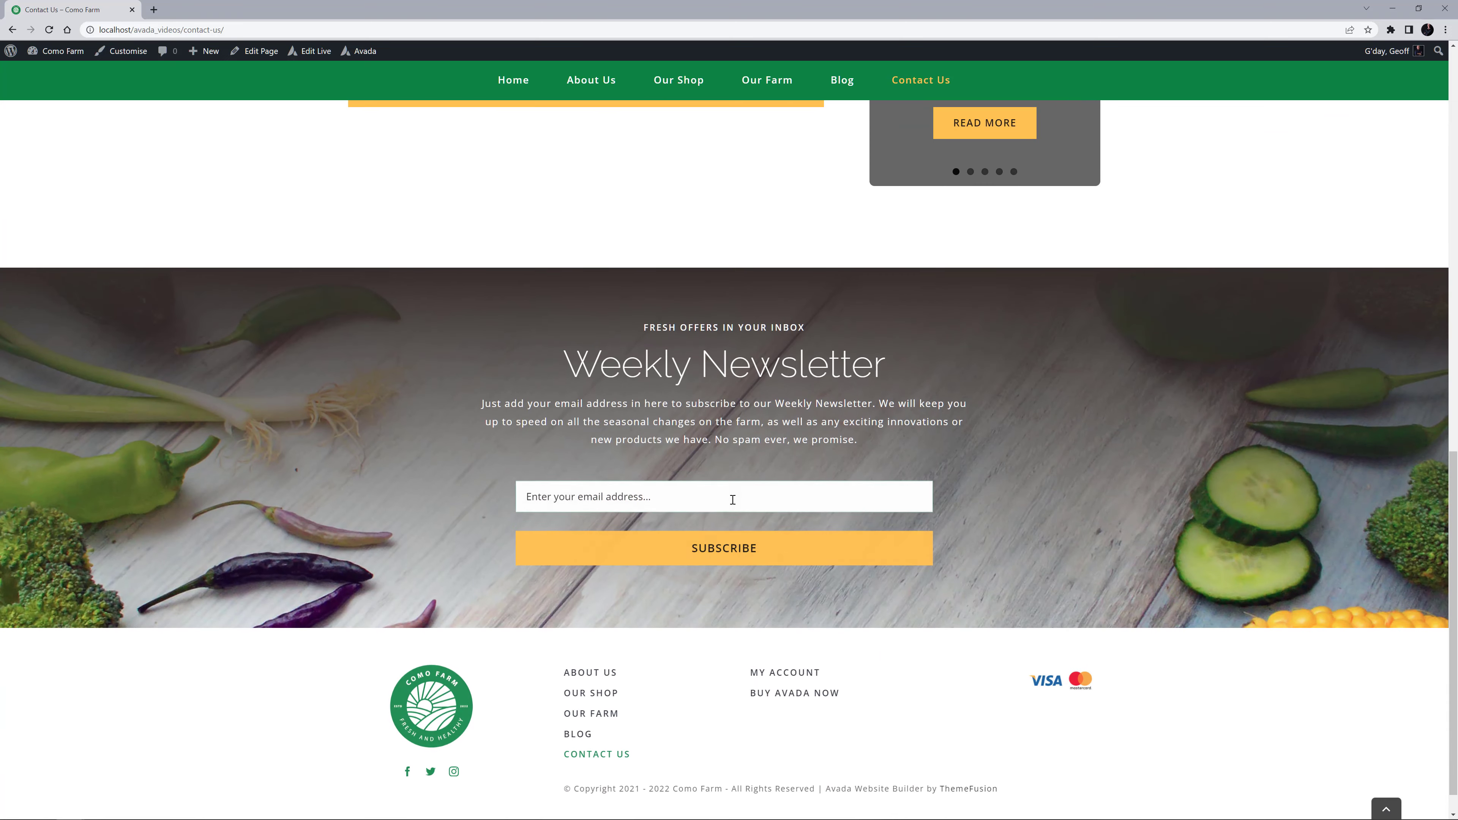
{"action": "left_click", "coordinate": [506, 79]}
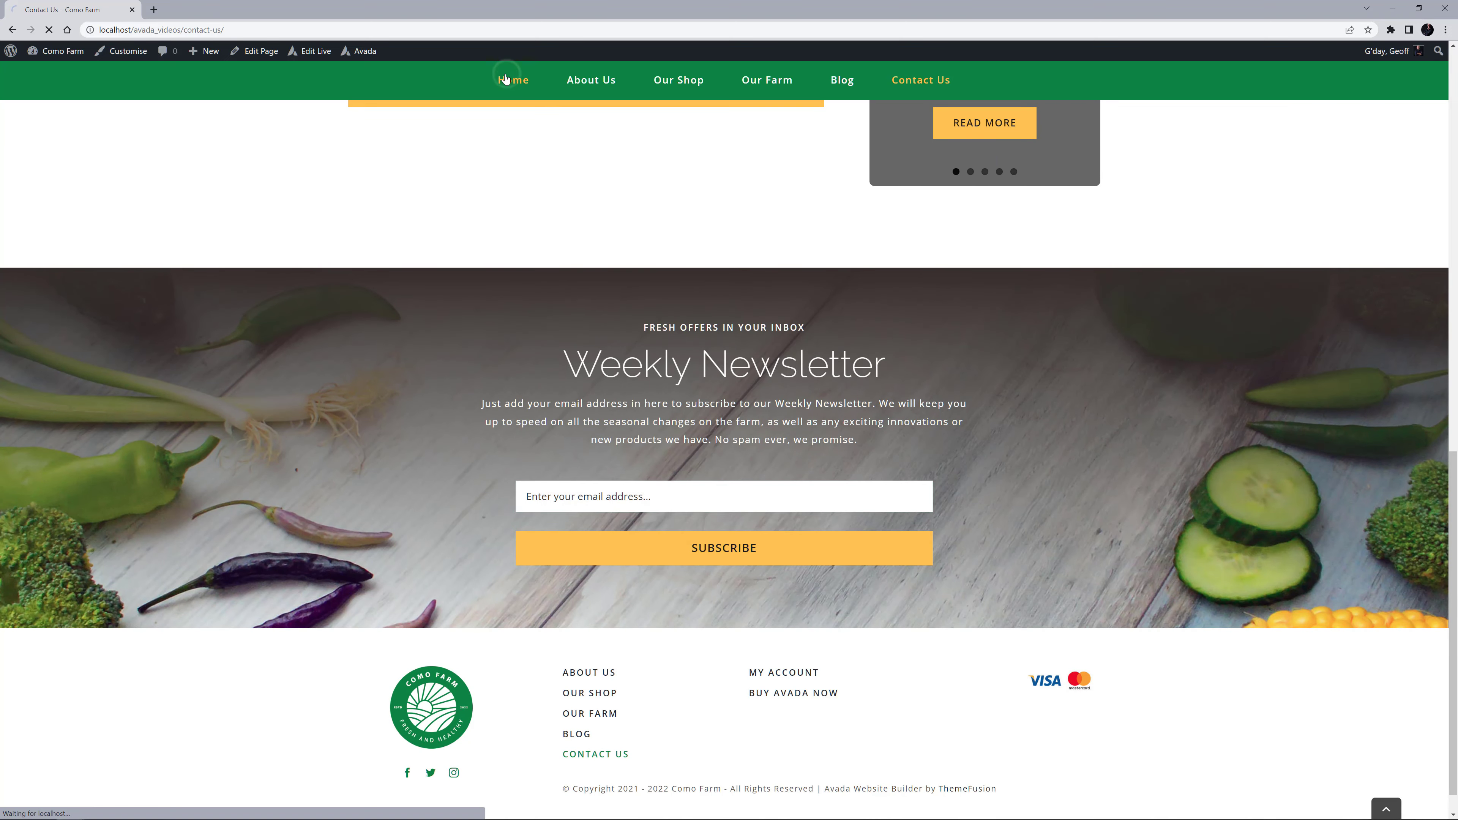